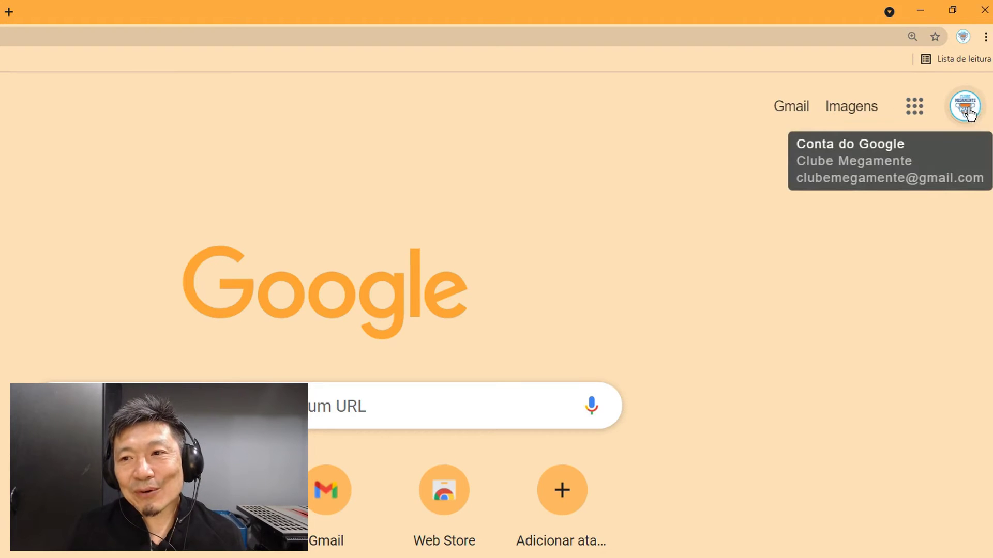
Step: Open Formulários from the Google Apps panel to reach the Google Forms home page
click(914, 111)
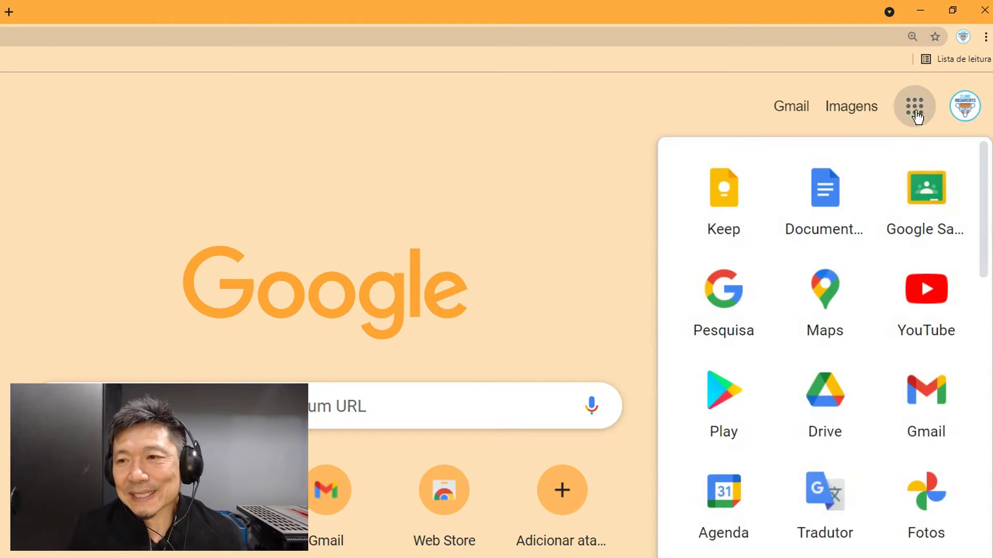
drag(982, 224, 984, 478)
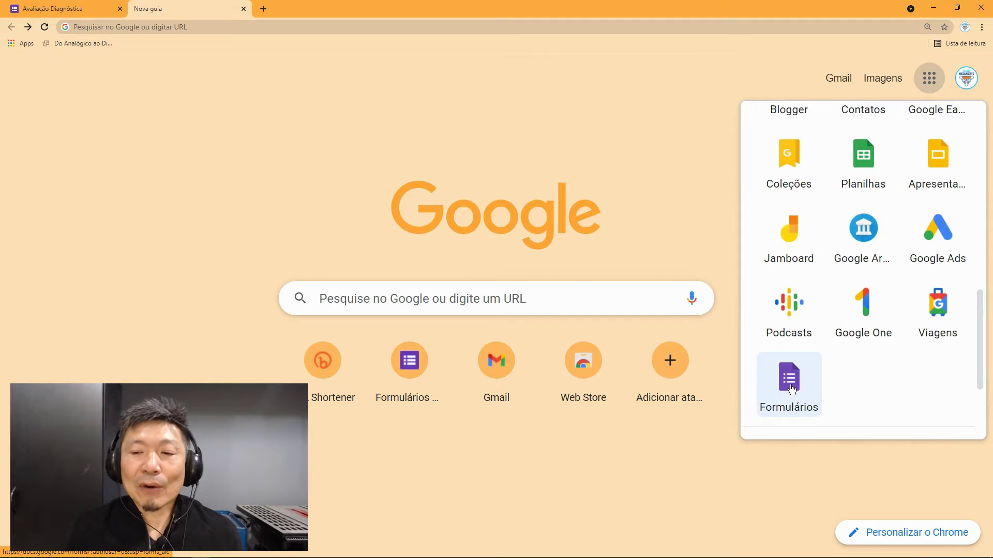
click(790, 387)
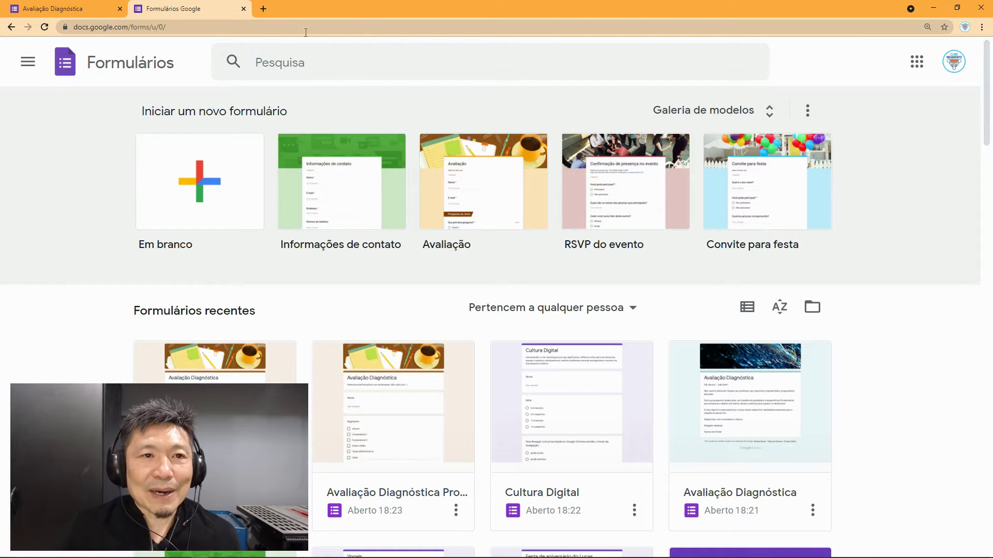
Step: Load forms.google.com in a new tab, then open one more empty tab
click(262, 9)
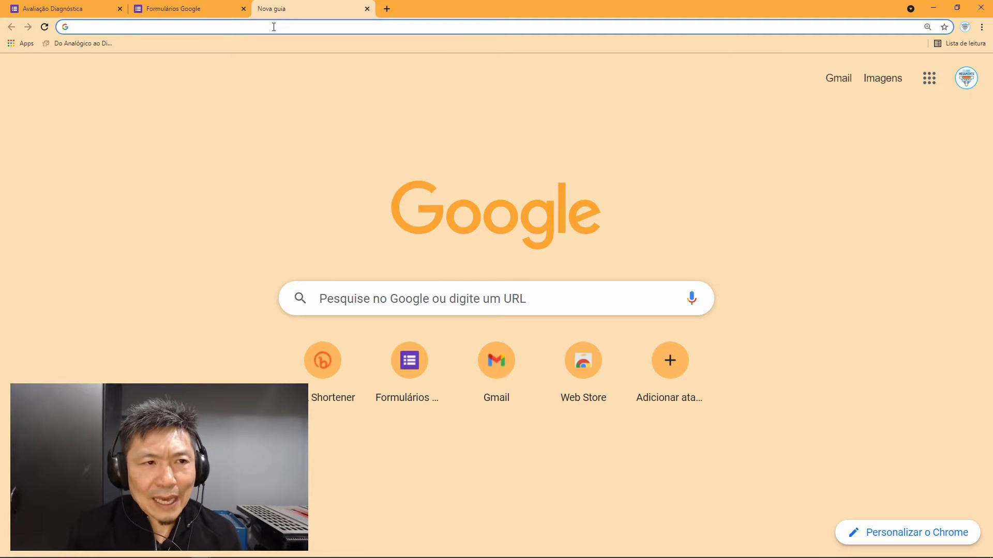
text(fo)
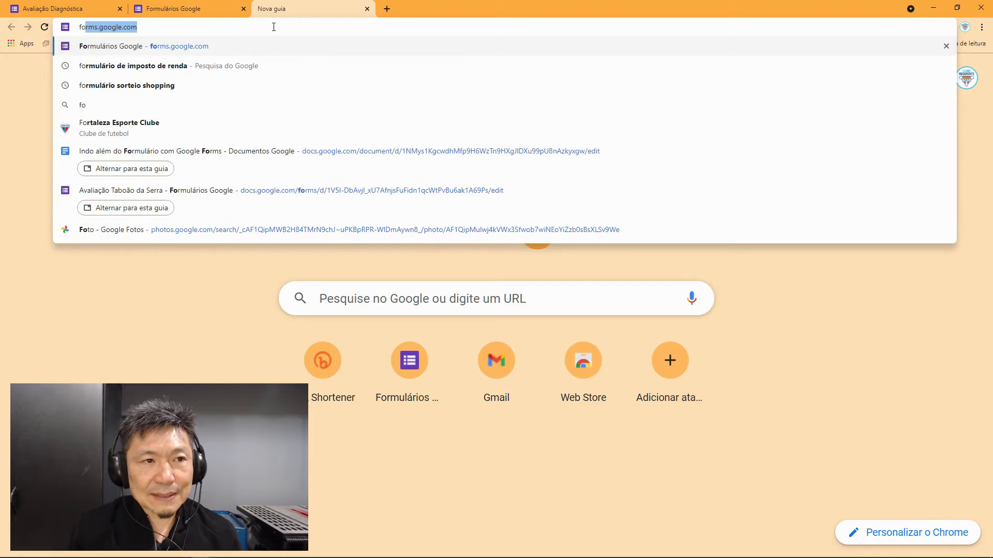
text(rms.goo)
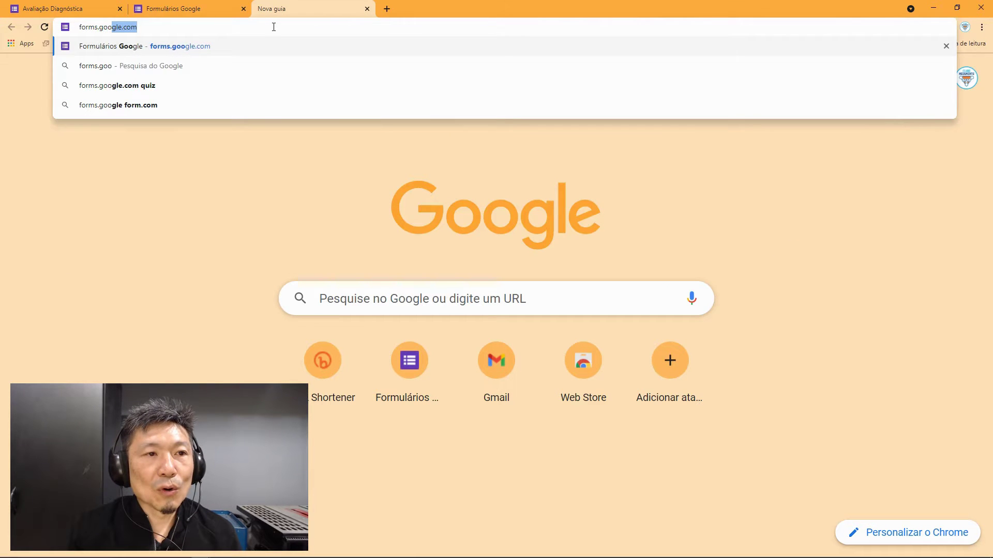
text(gle.com)
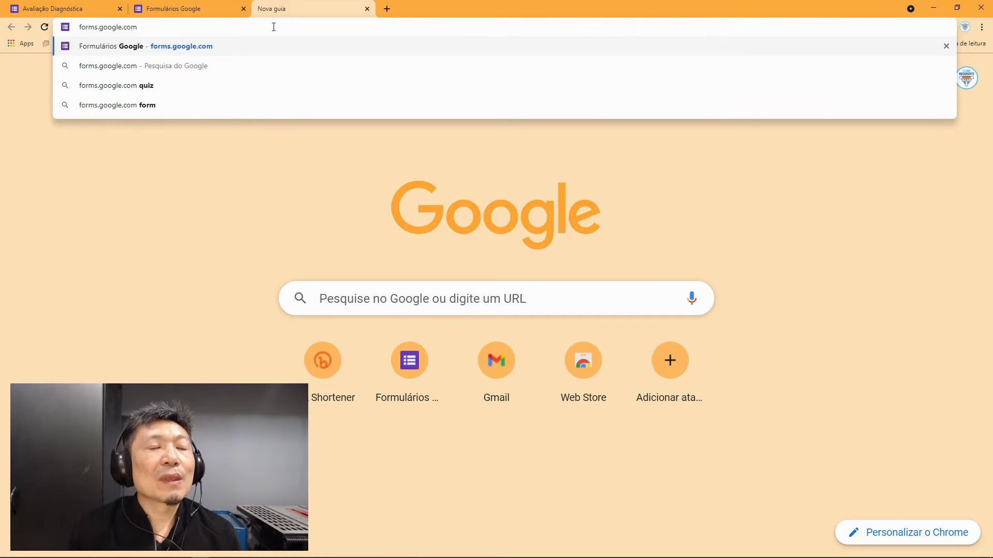
key(Return)
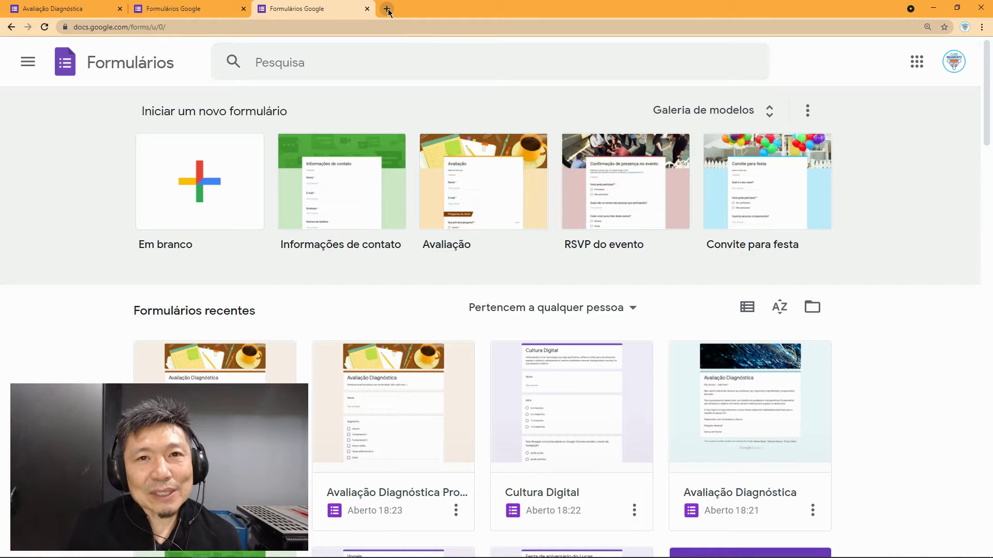
click(388, 9)
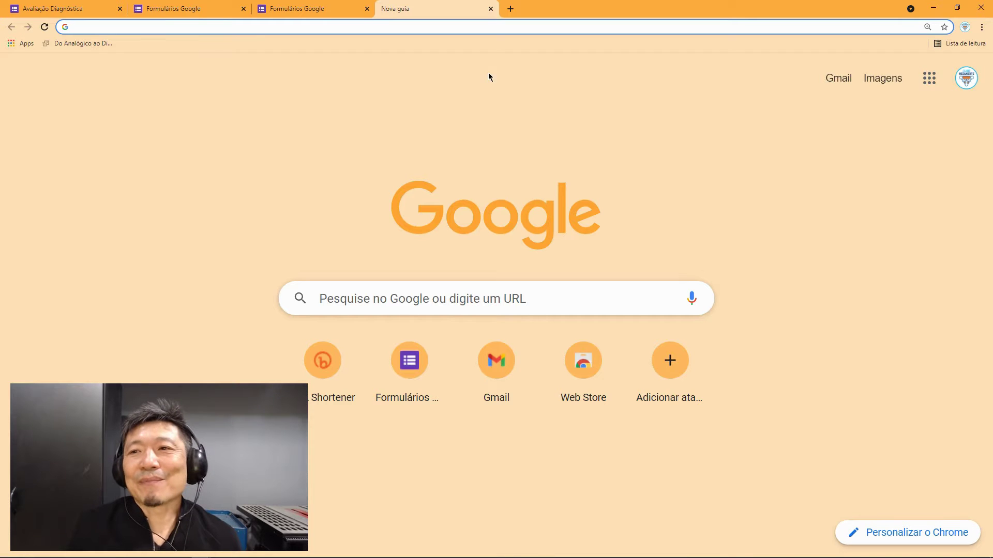
Step: Go to Google Drive and open the Taboão da Serra folder under Pastas
click(929, 78)
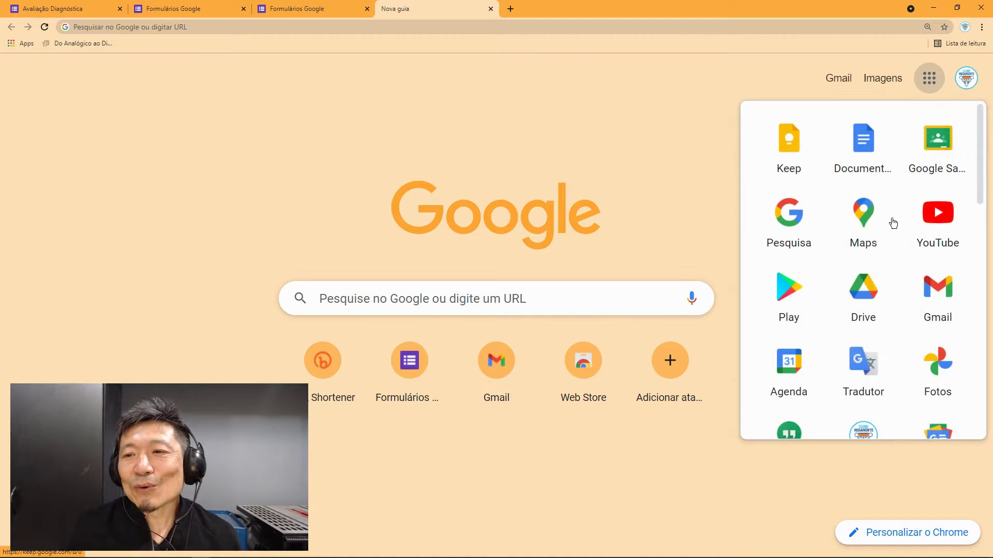
click(866, 292)
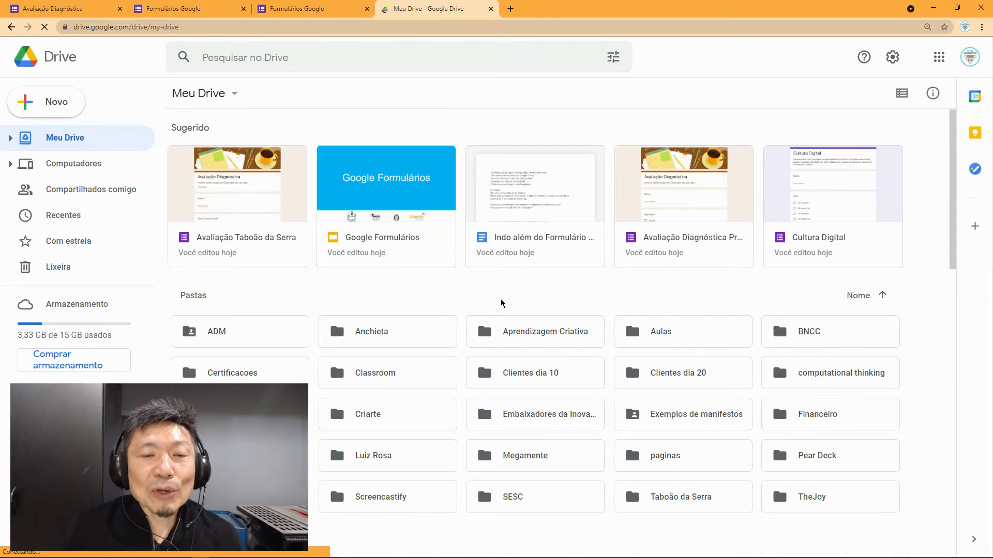
scroll(502, 308, down, 1)
scroll(434, 305, down, 1)
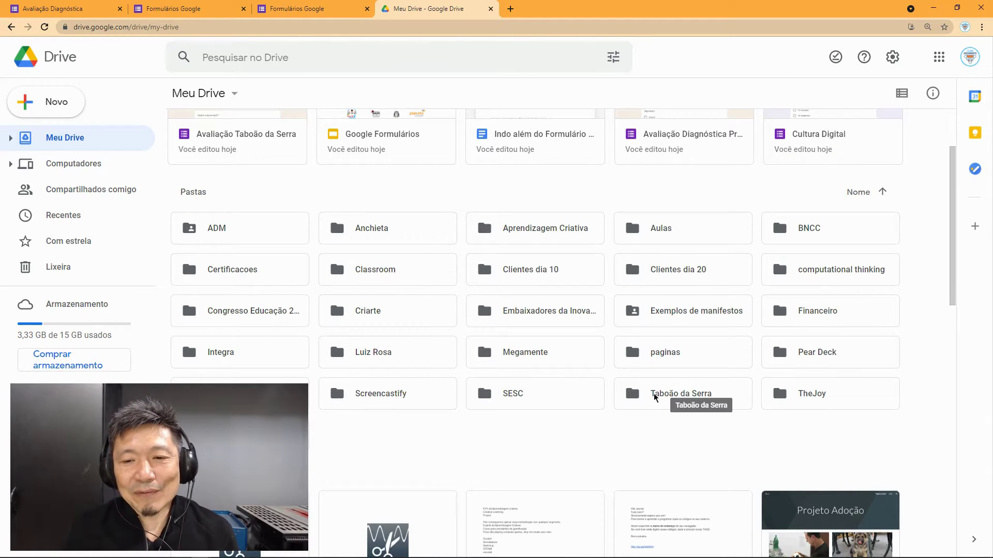
double_click(654, 395)
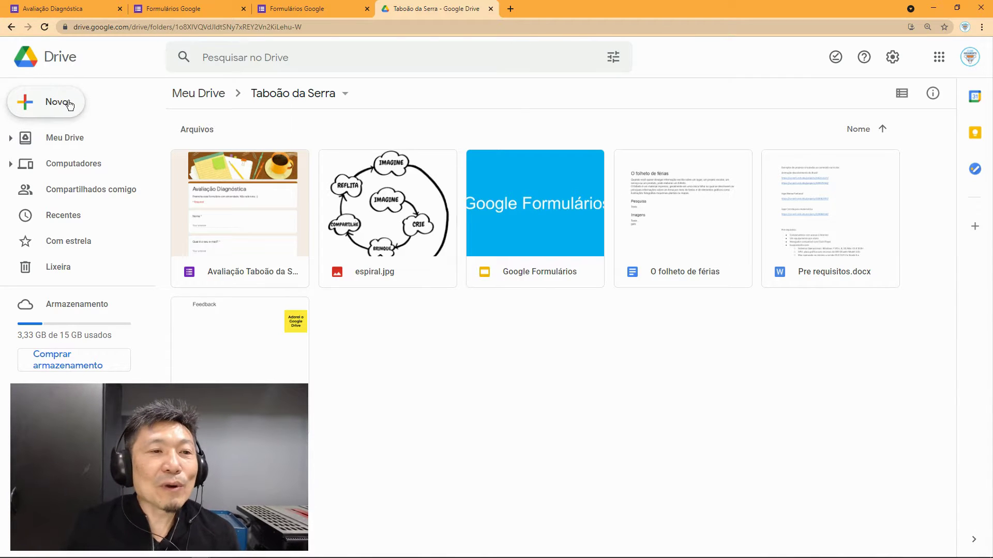
Step: Create a blank Google Form from Drive's Novo menu, with the page zoomed to 150%
click(71, 105)
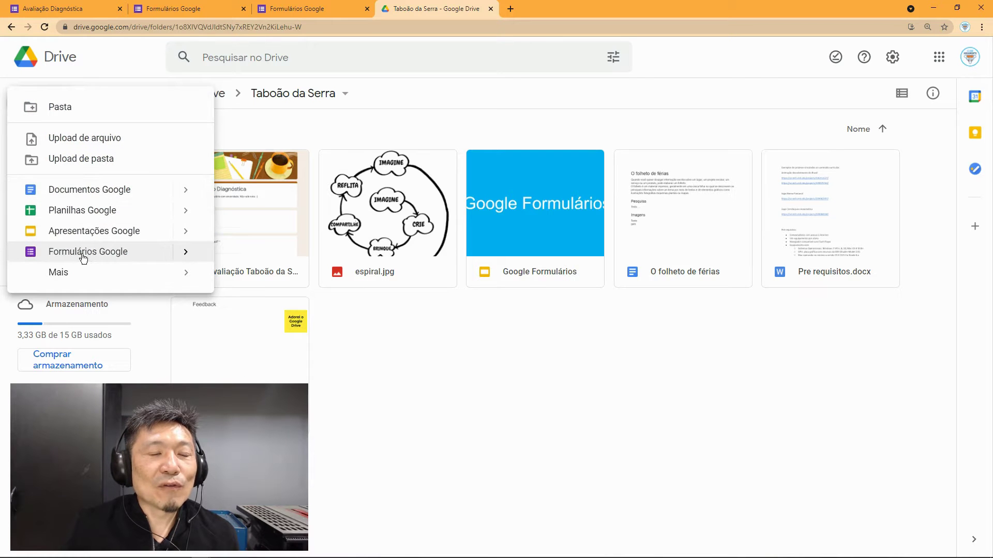
key(ctrl+plus)
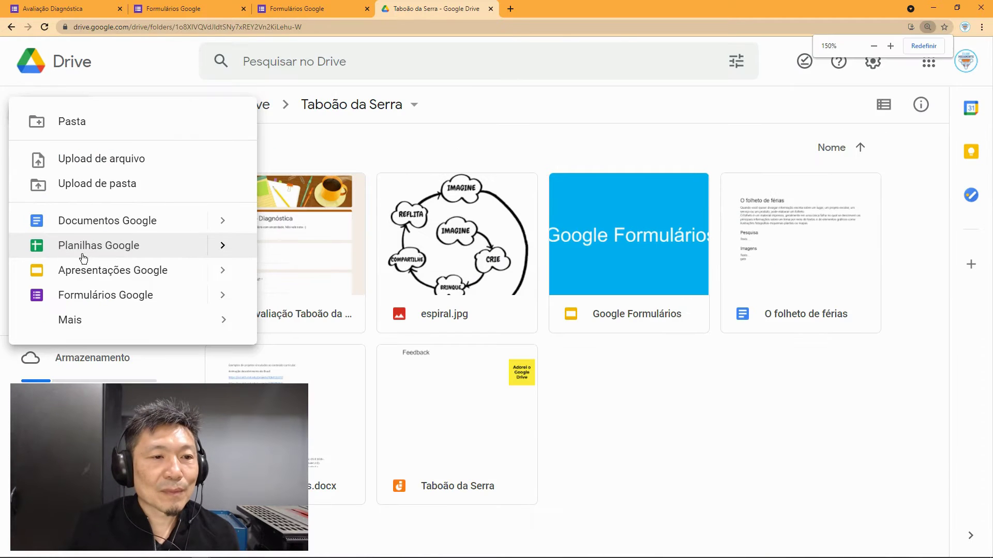
click(94, 297)
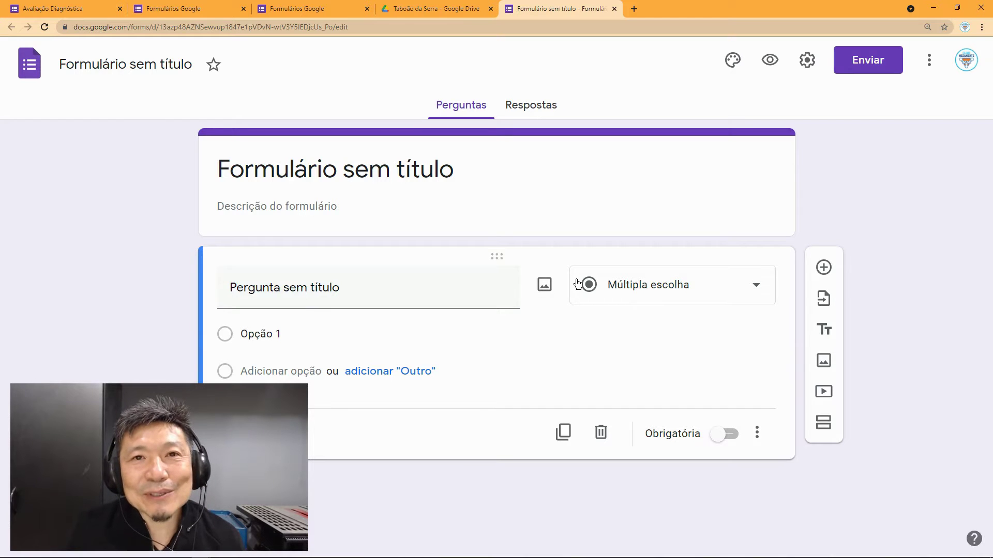
key(alt+Tab)
key(alt+Tab)
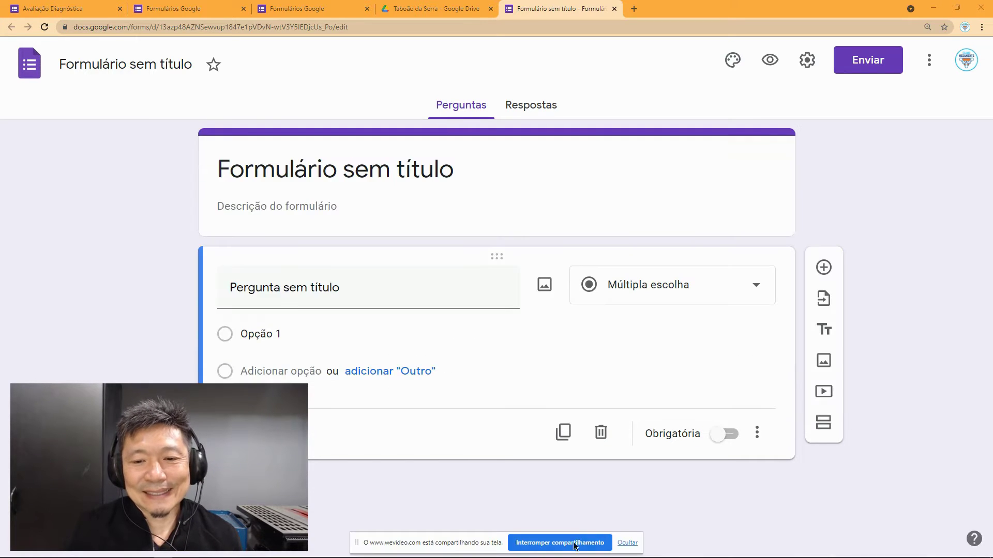
click(559, 543)
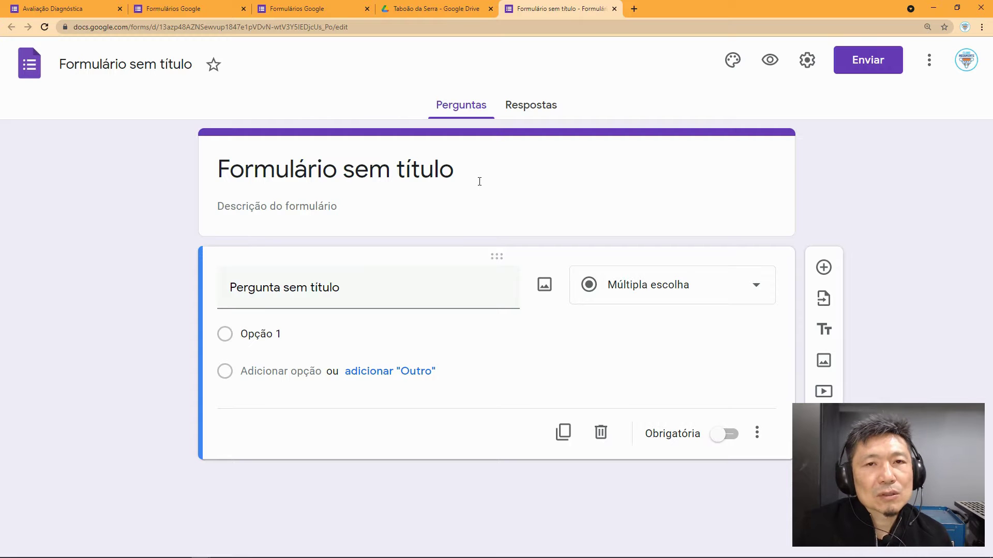
click(408, 171)
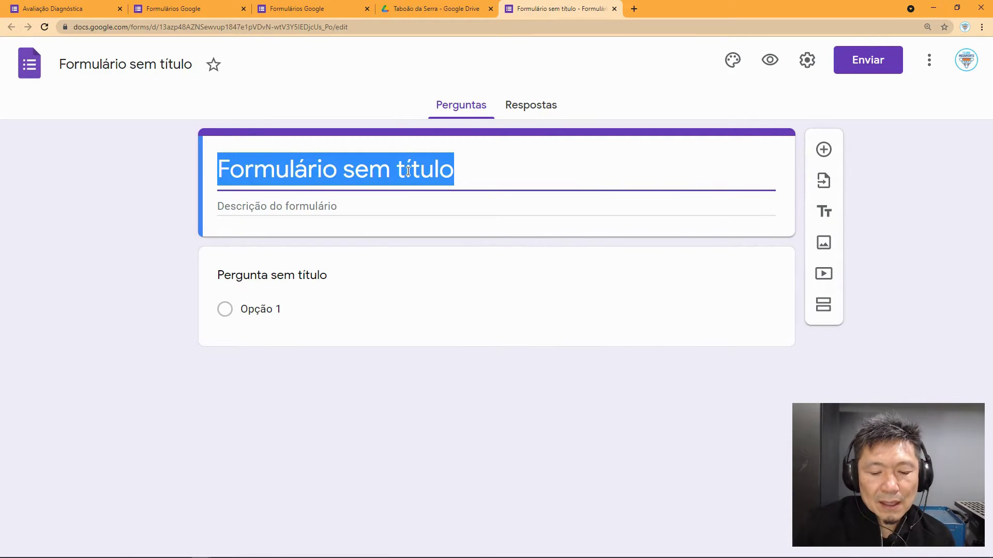
Step: Set the form title to 'Avaliação diagnóstica'
text(Av)
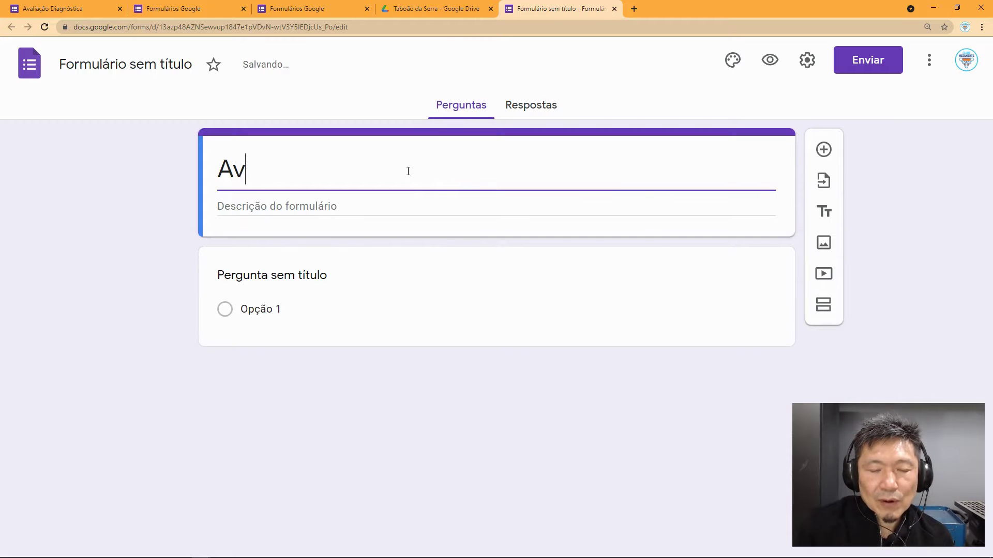
text(alia)
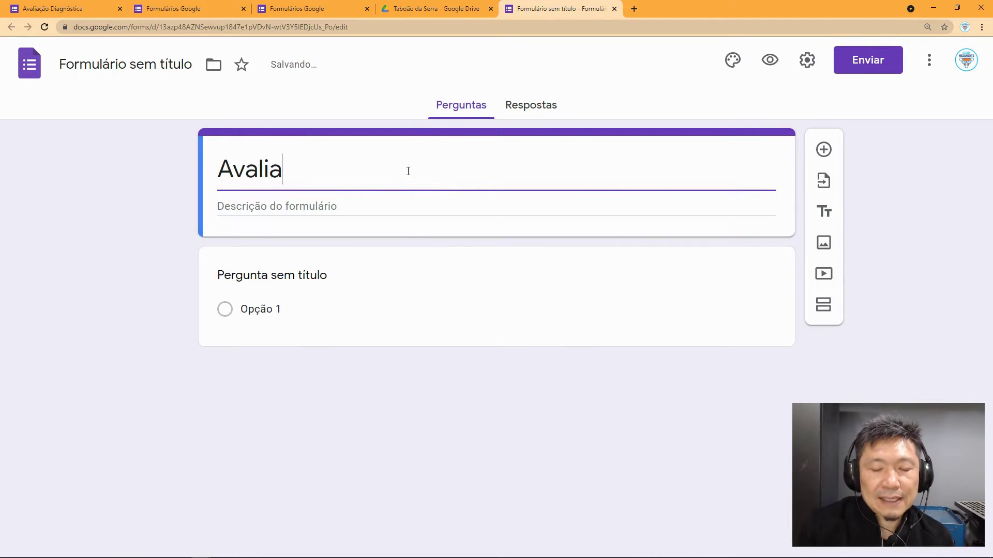
text(ção diagn)
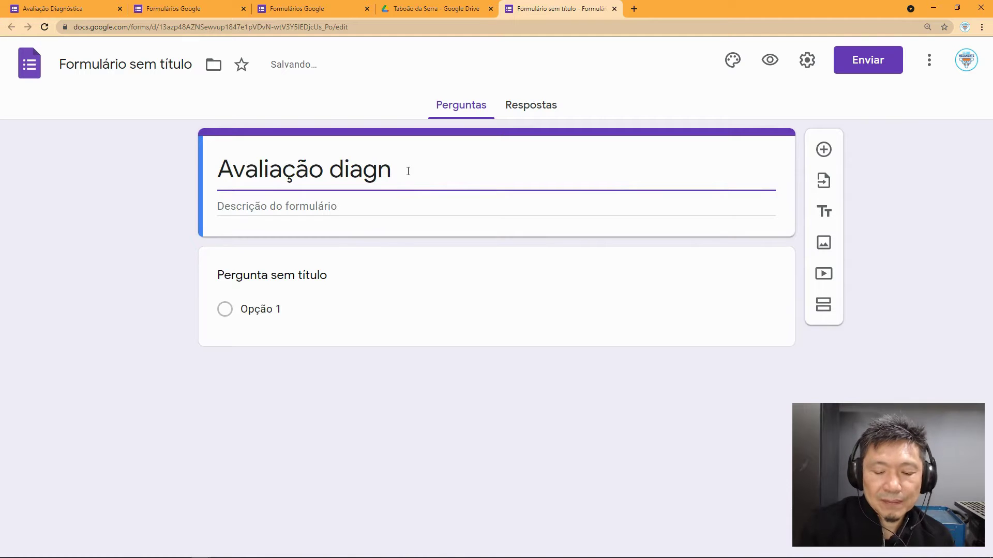
text(óstica)
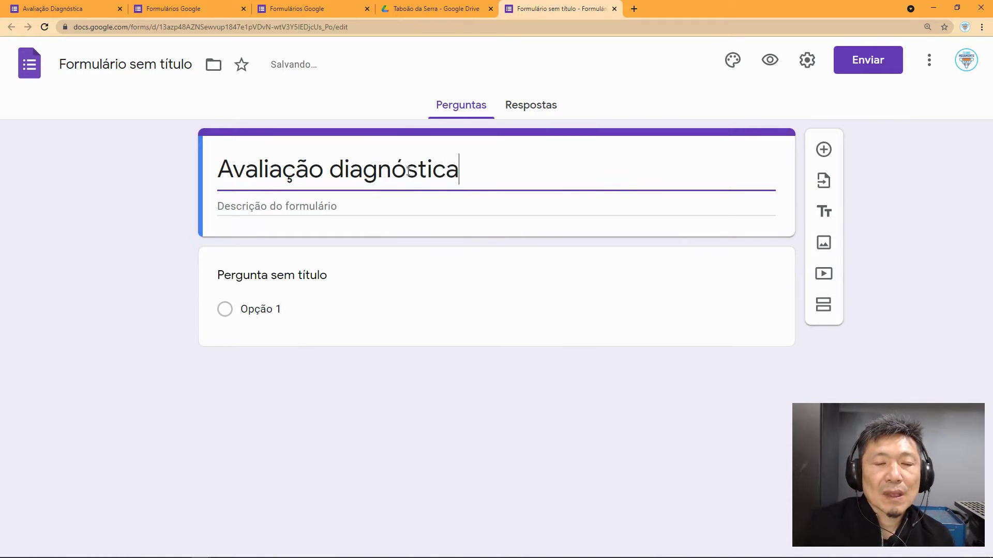
click(309, 208)
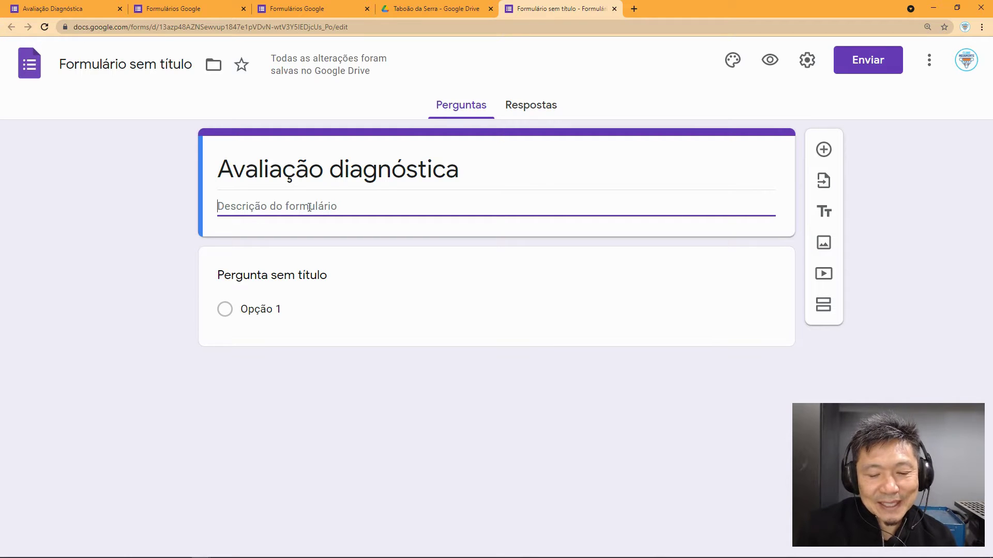
Step: Add the description 'Sejam sinceros, não vale nota :-)' and select the first question
text(S)
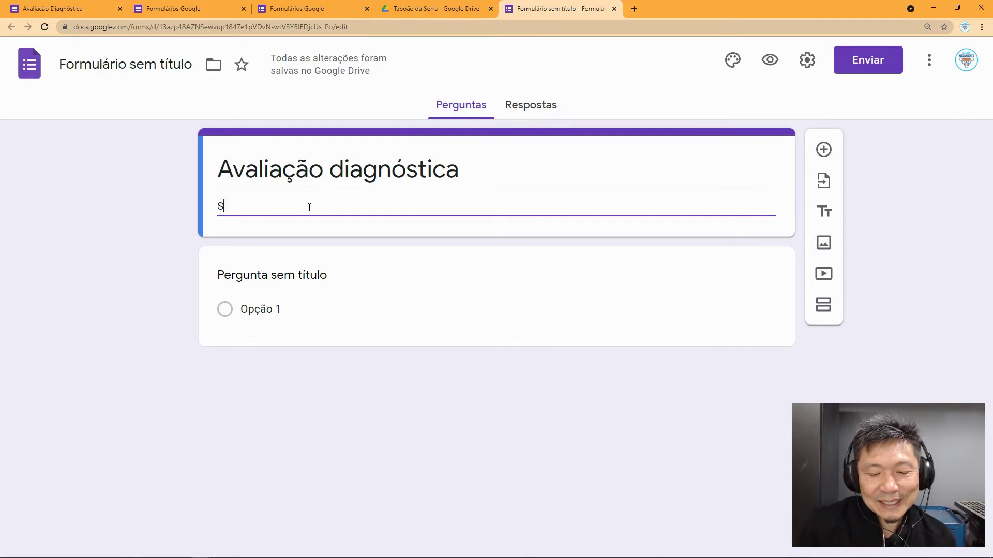
text(ejam sinceros )
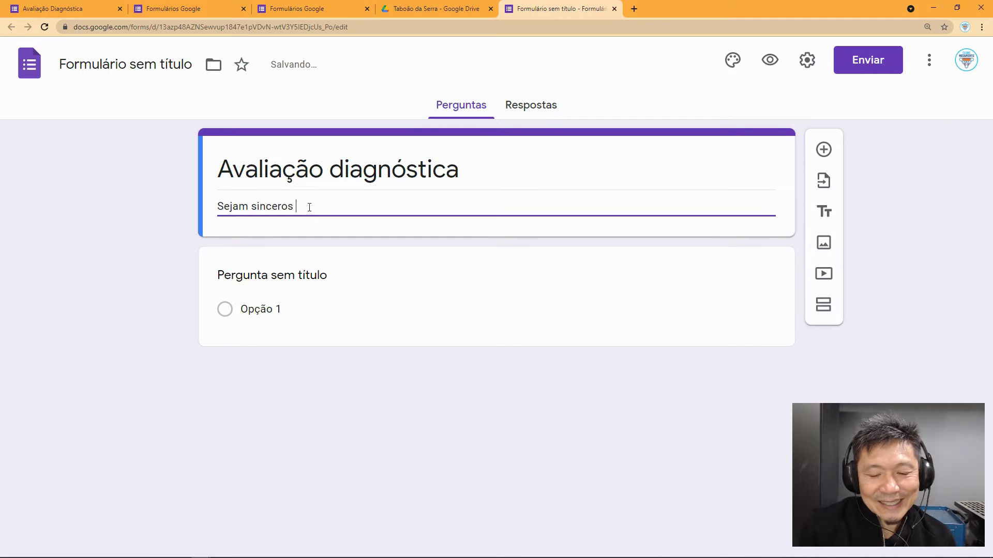
text(não )
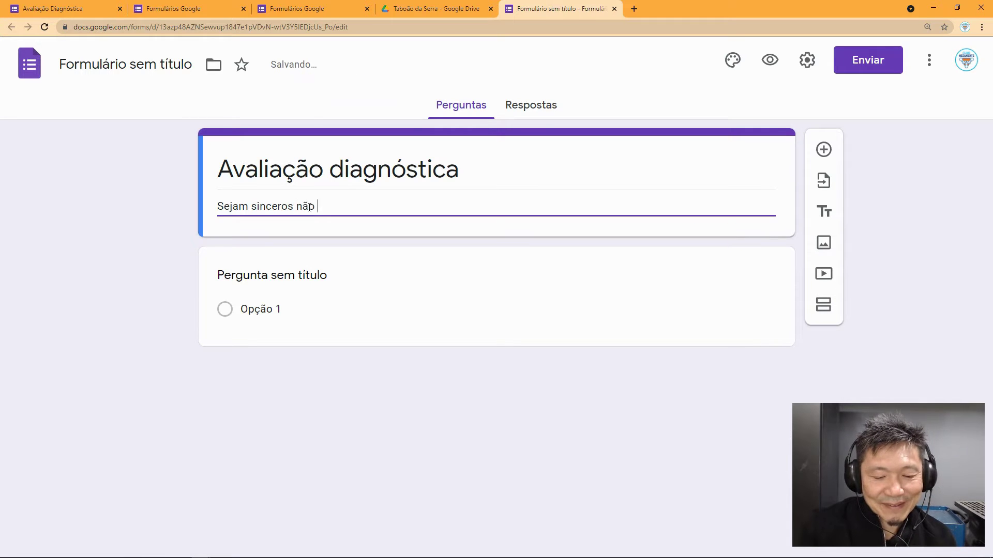
text(vale nota)
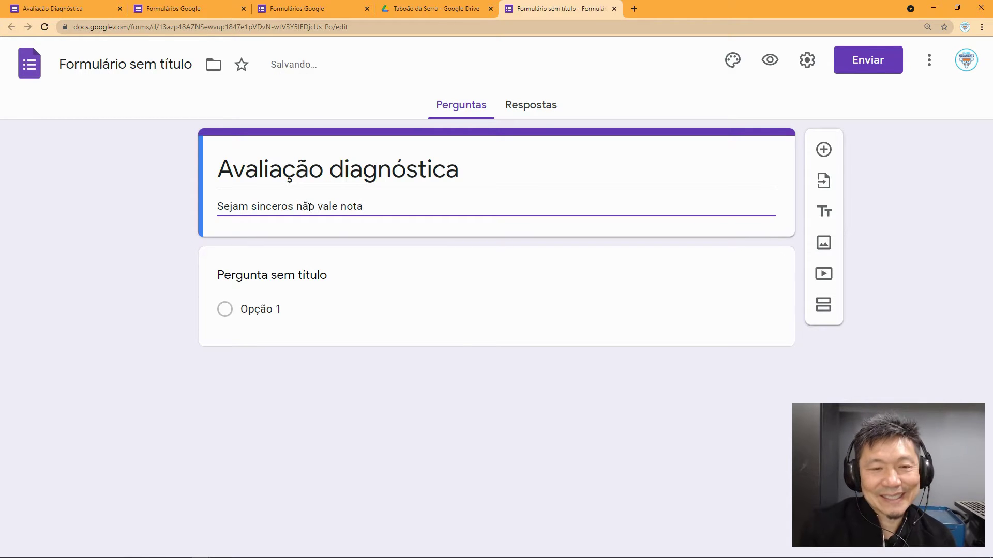
text( :-))
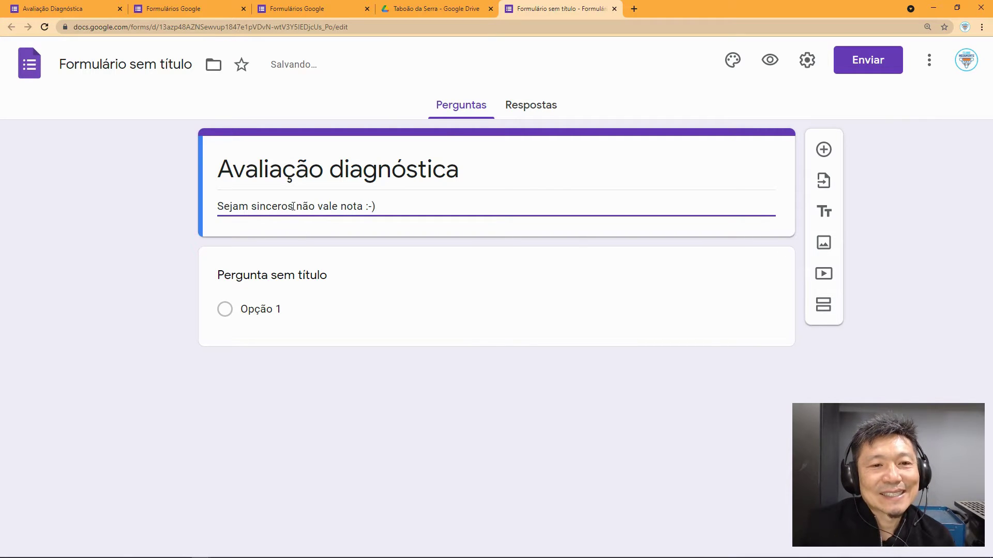
text(,)
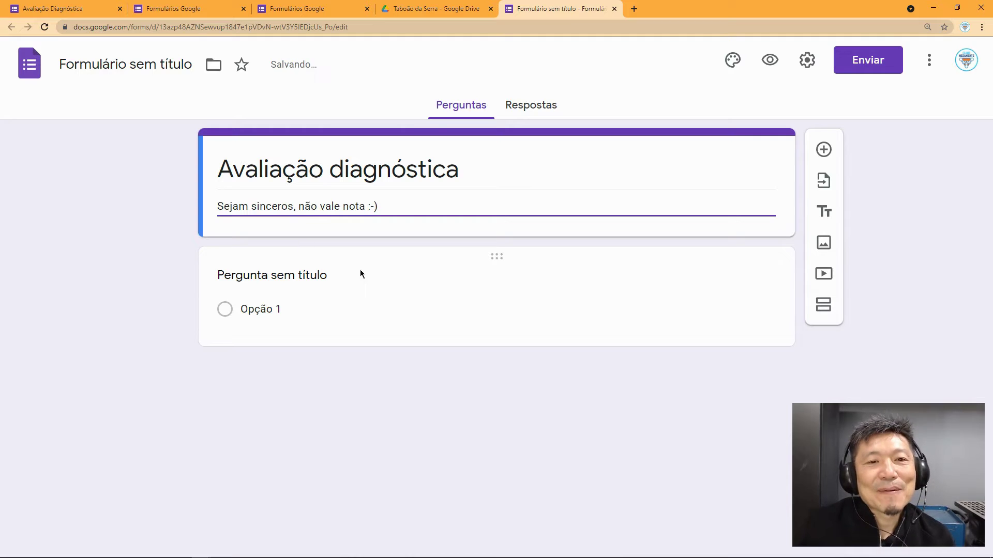
click(289, 280)
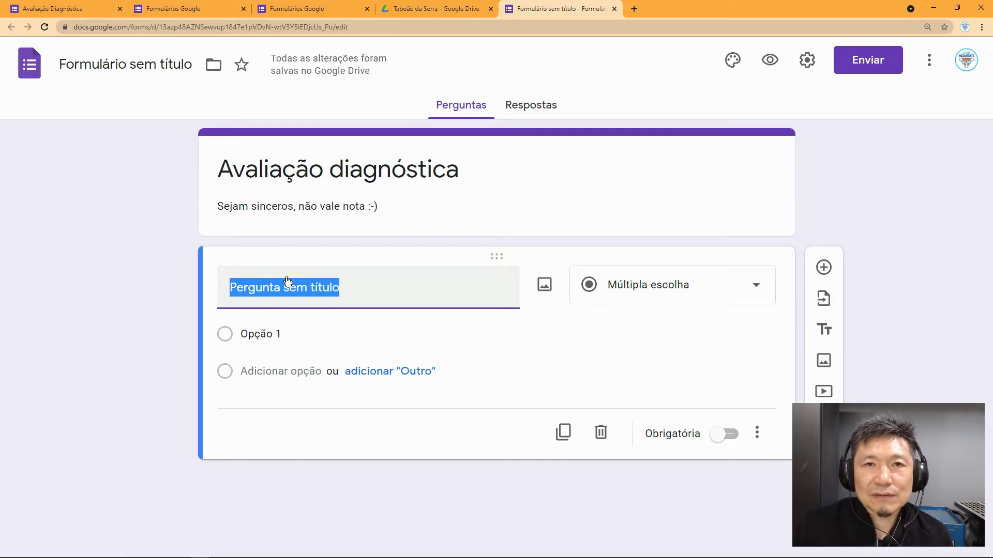
Step: Title the first question 'Nome completo' and make it required
text(Nome )
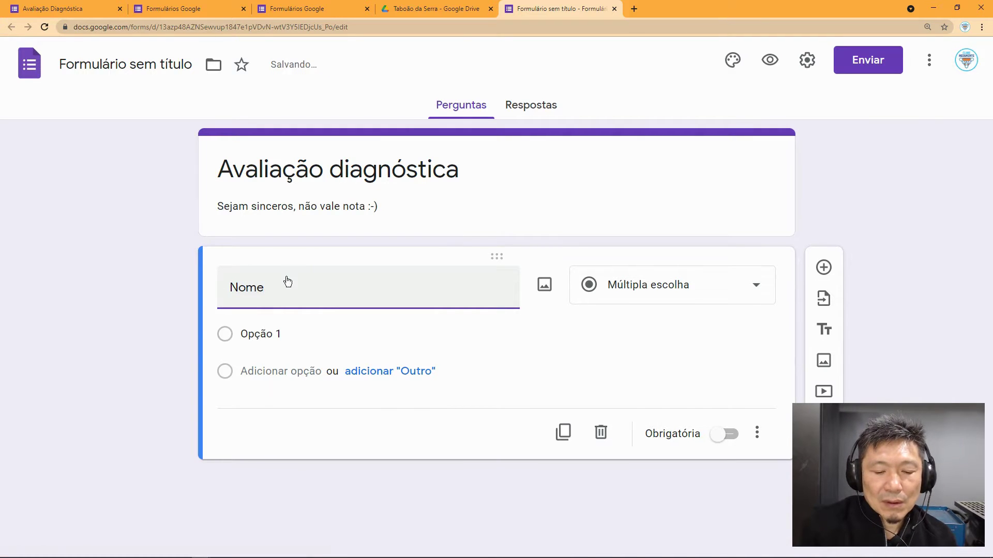
text(completo)
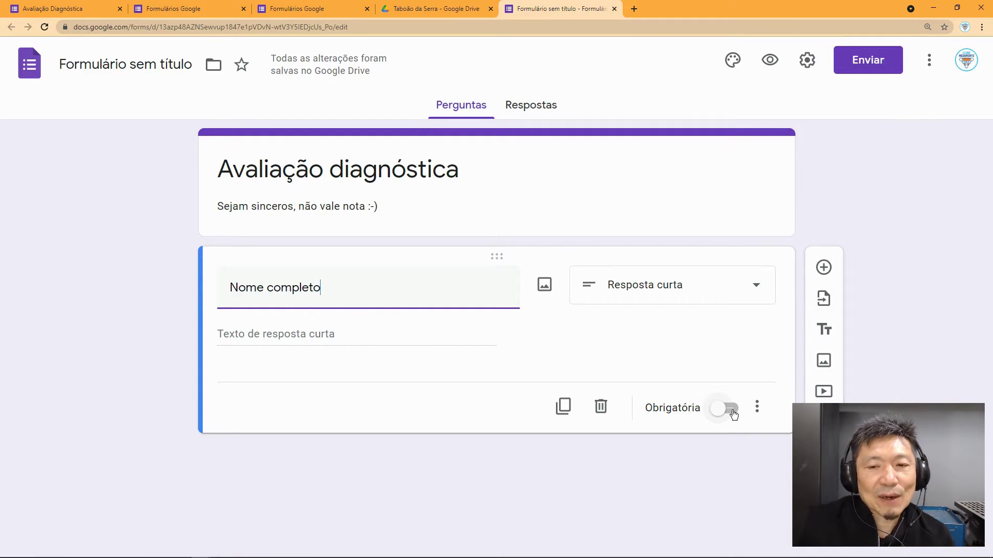
click(733, 414)
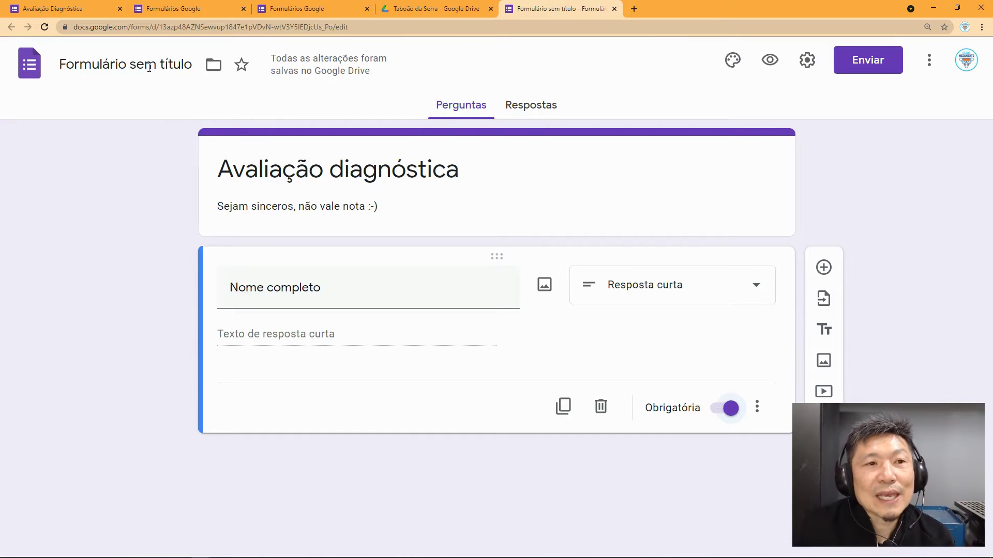
Step: Start editing the 'Formulário sem título' file name
click(117, 66)
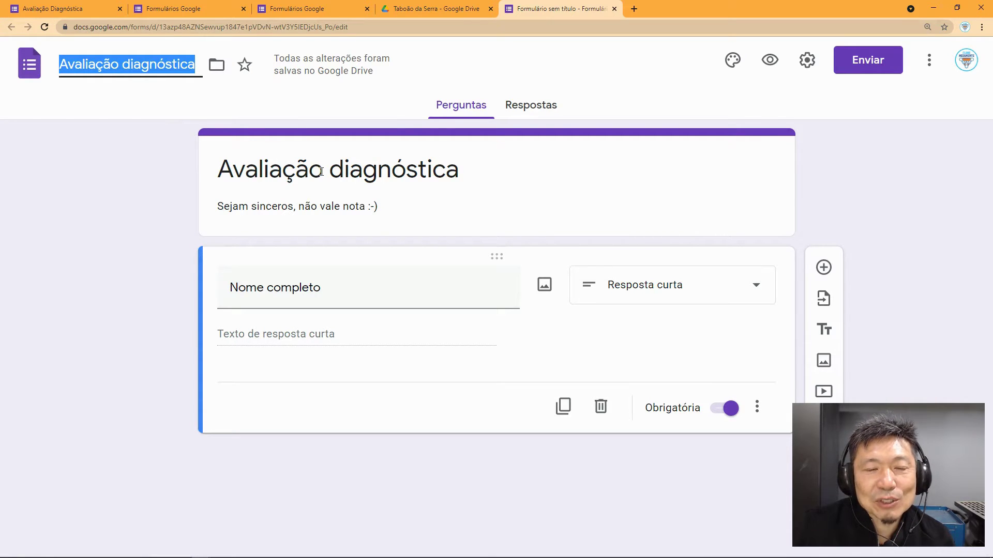
Step: Accept 'Avaliação diagnóstica' as the file name and zoom the page in
click(194, 69)
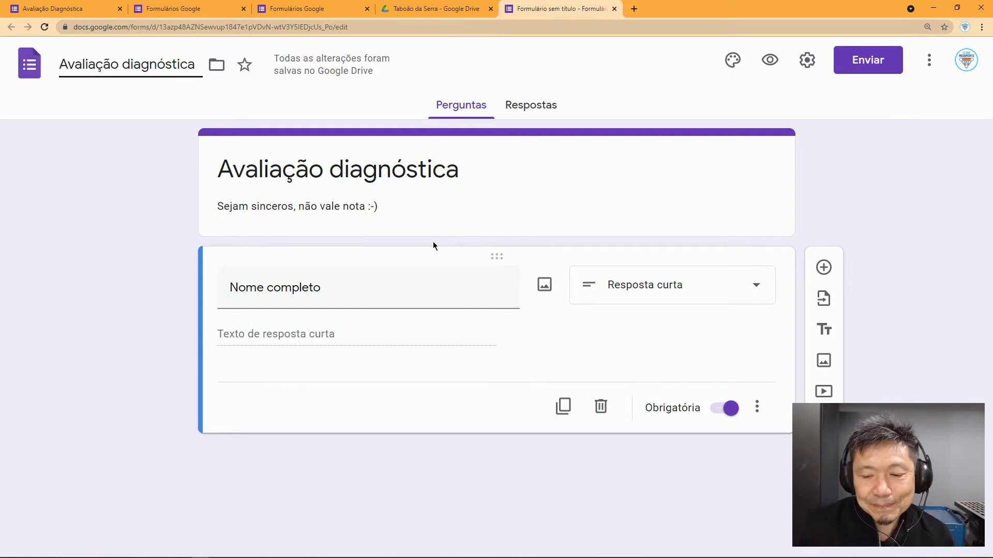
key(ctrl+plus)
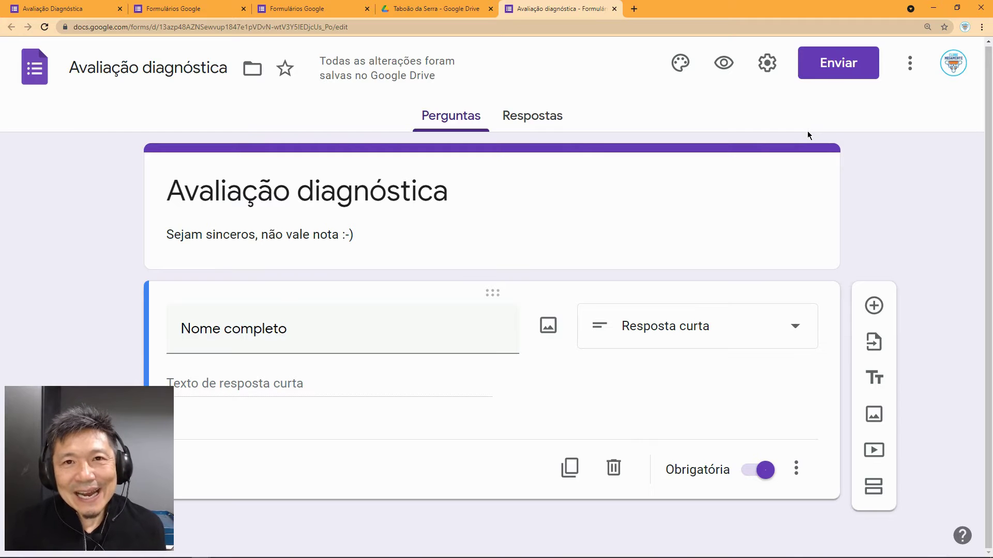
Step: Try red, orange and teal theme colours, then settle on indigo
click(681, 70)
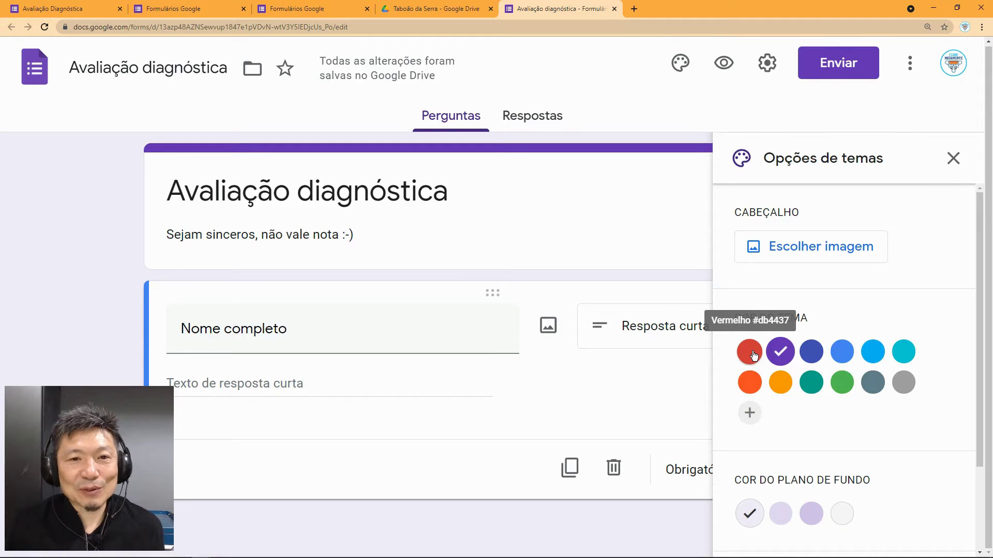
click(754, 354)
click(782, 382)
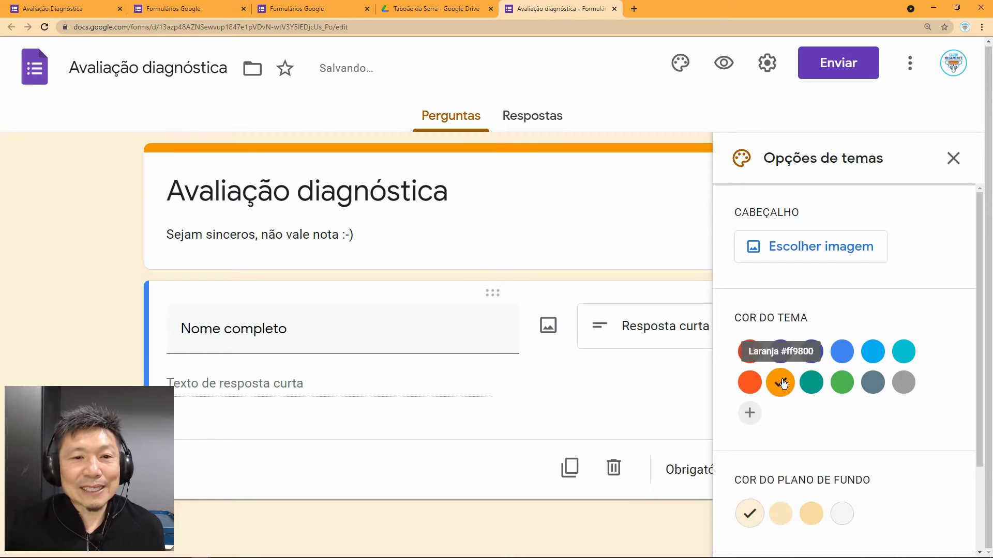
click(803, 382)
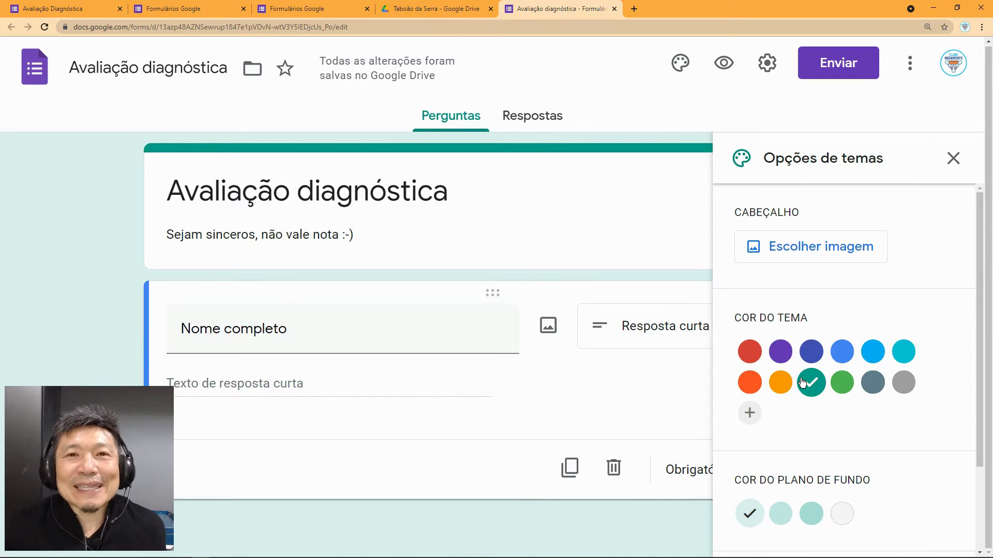
click(811, 353)
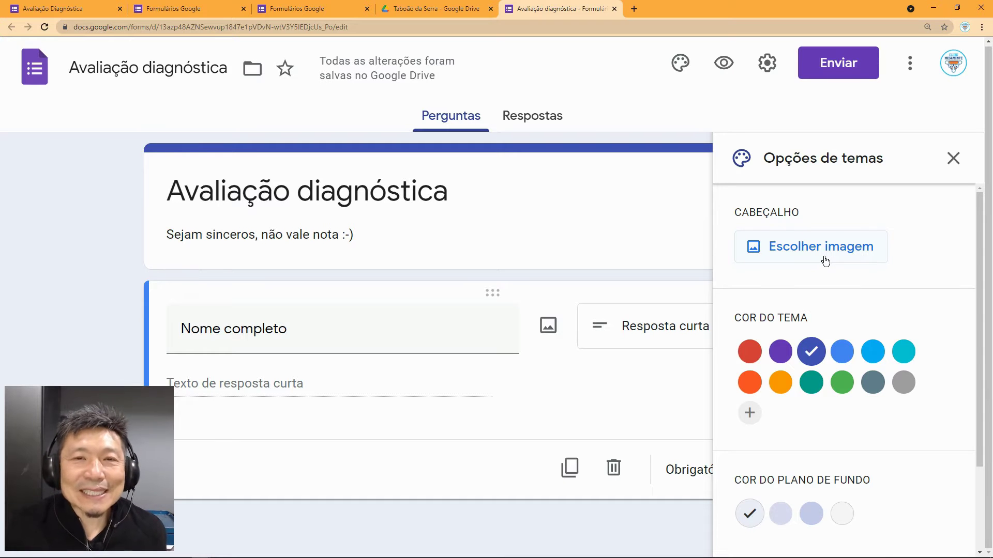
Step: Pick the Earth-from-space picture from the theme image gallery and insert it as the header
click(825, 261)
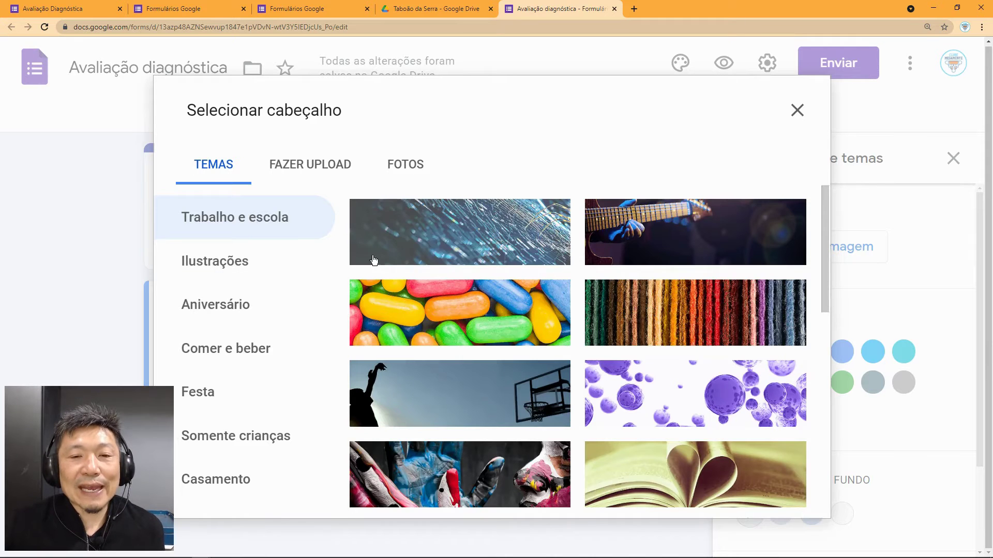
scroll(639, 309, down, 5)
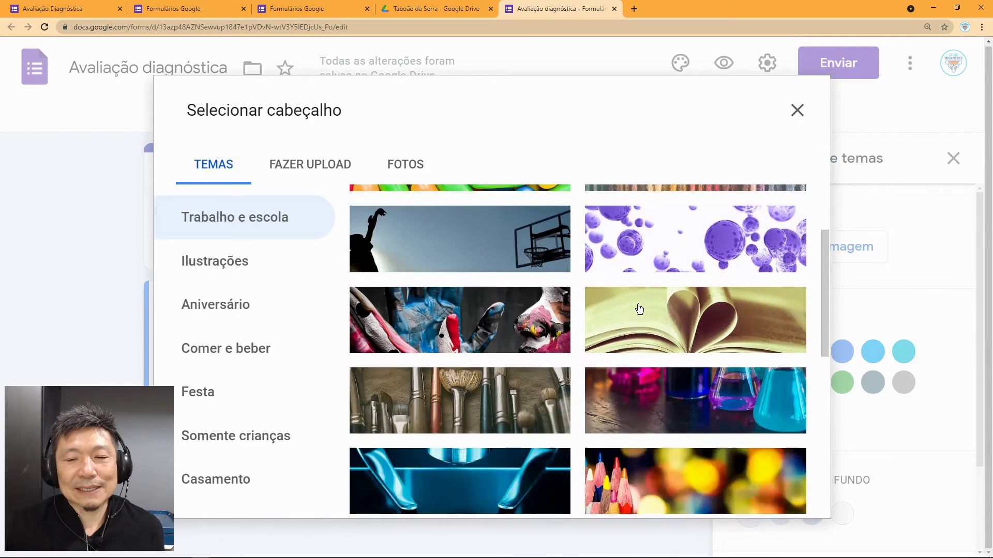
scroll(601, 326, down, 6)
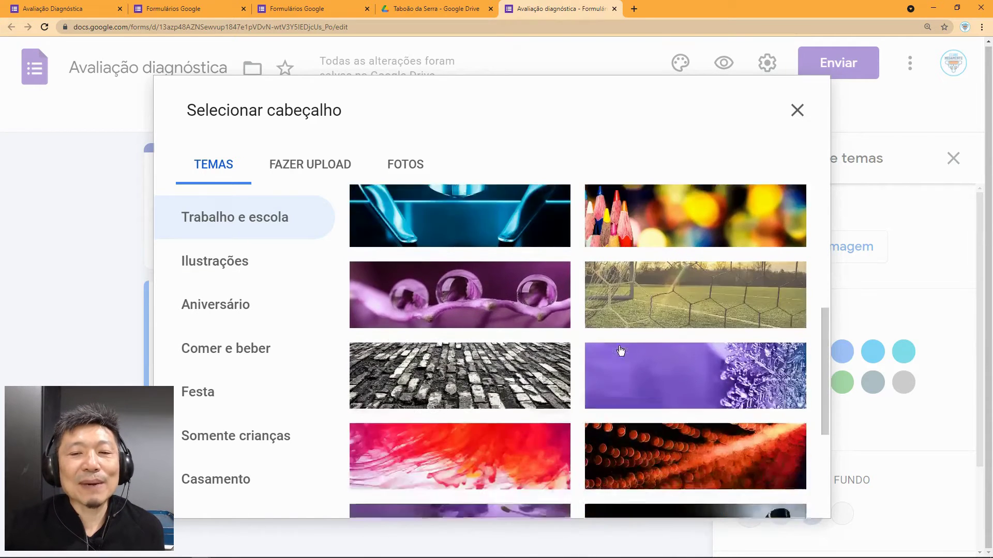
scroll(621, 352, down, 2)
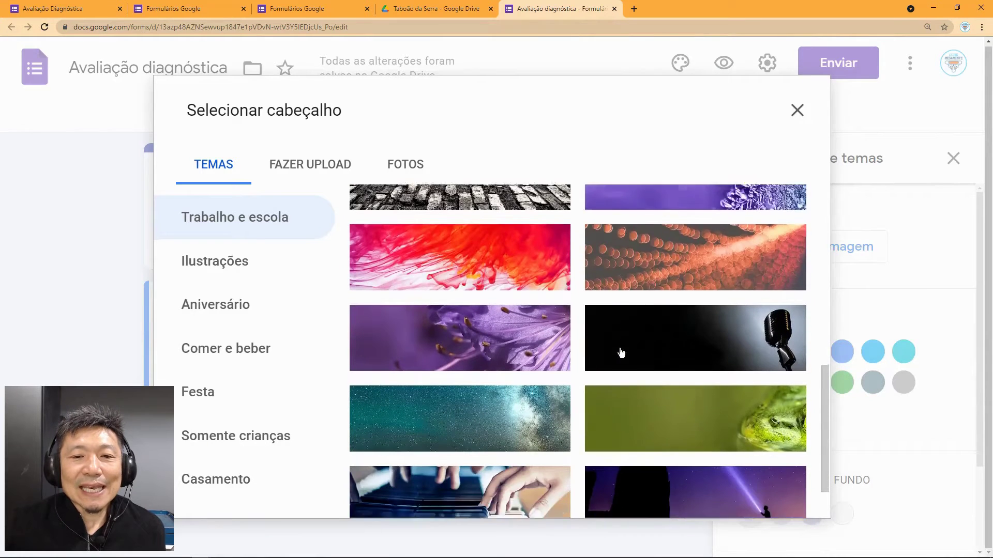
scroll(621, 352, down, 4)
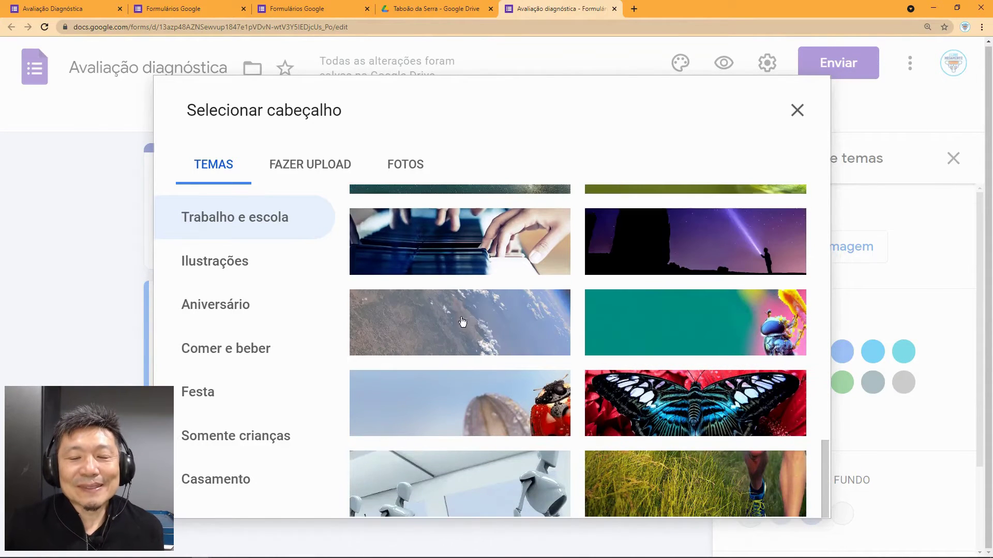
scroll(519, 322, down, 1)
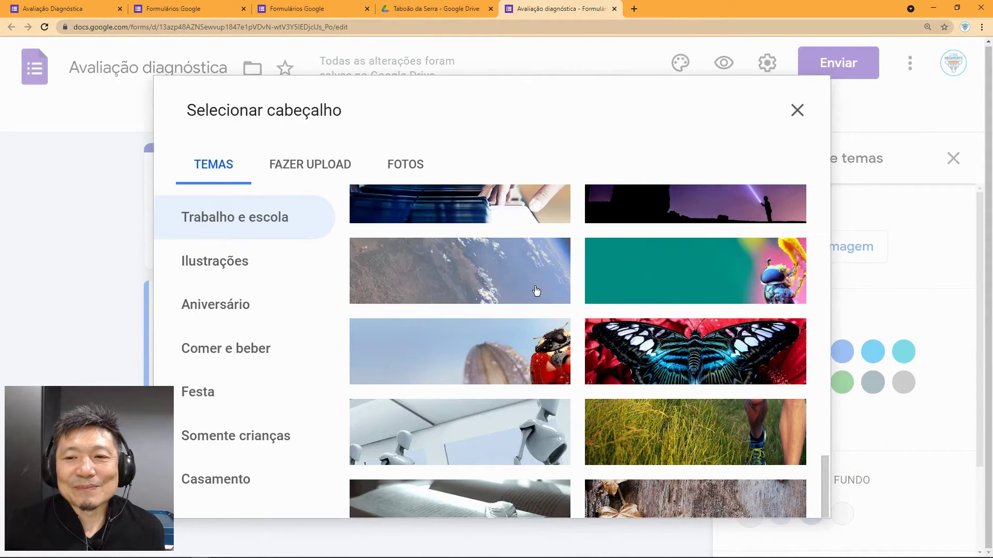
click(515, 283)
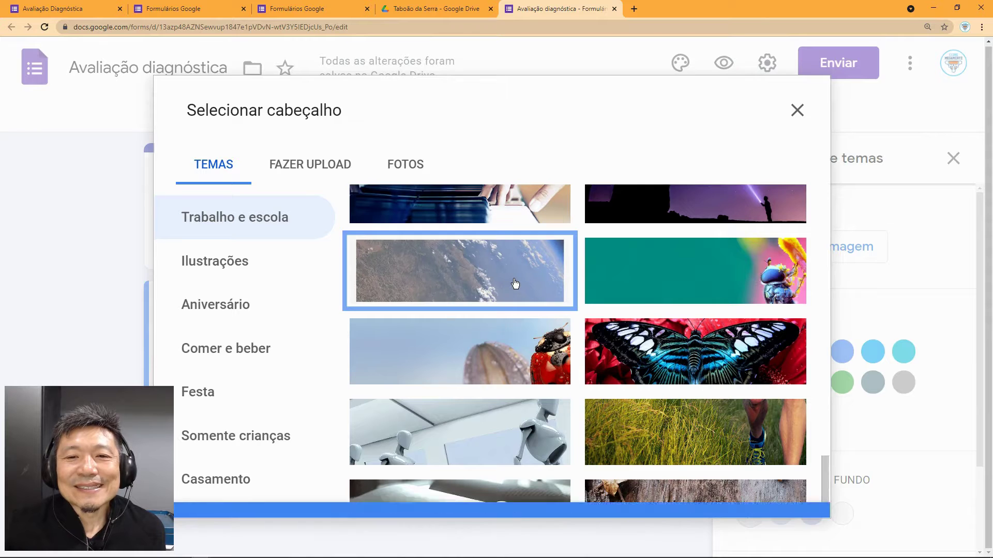
click(805, 497)
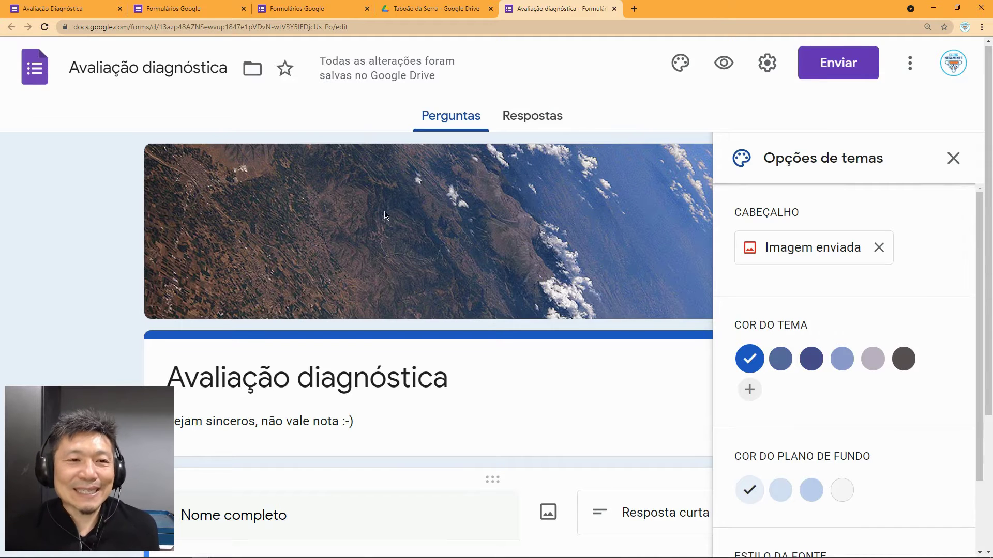
Step: Close Opções de temas and open the respondent preview of 'Avaliação diagnóstica'
click(948, 160)
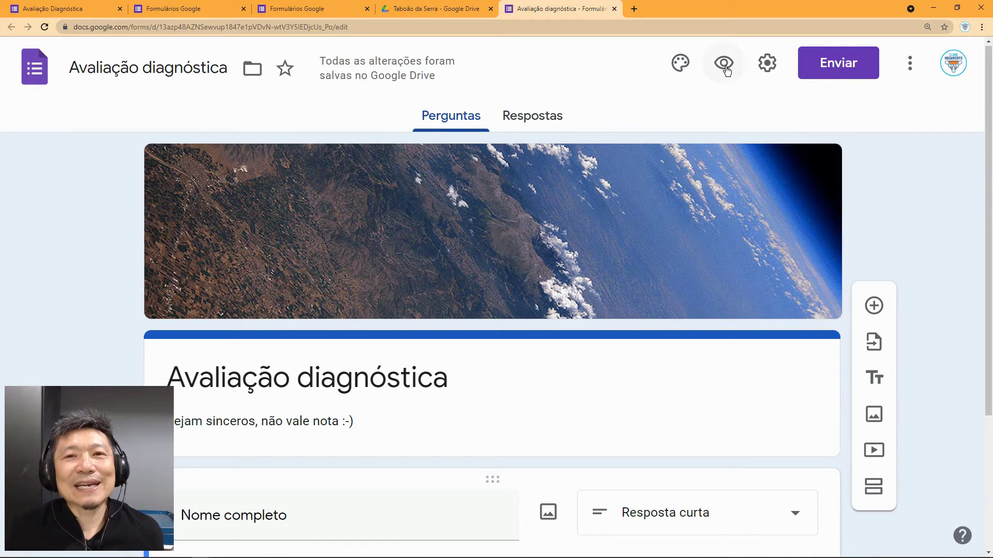
click(725, 64)
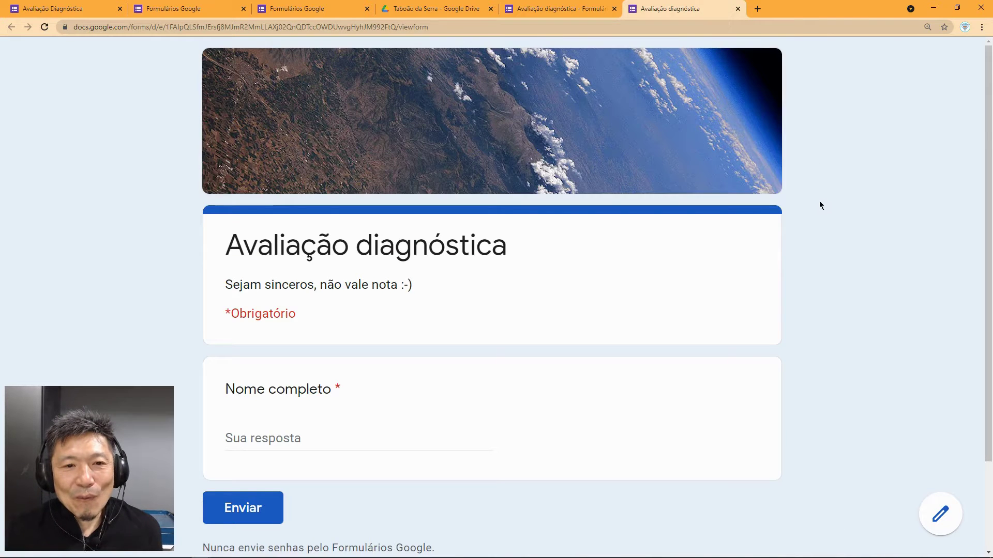
Step: Try the preview's 'Nome completo' answer box, then close the preview tab
scroll(819, 202, down, 2)
scroll(778, 227, up, 2)
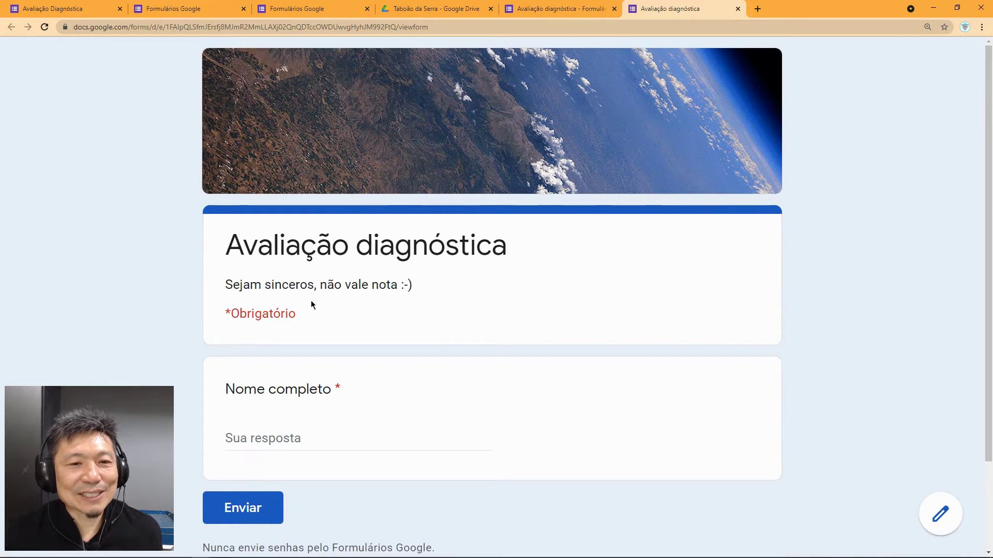
scroll(340, 314, down, 2)
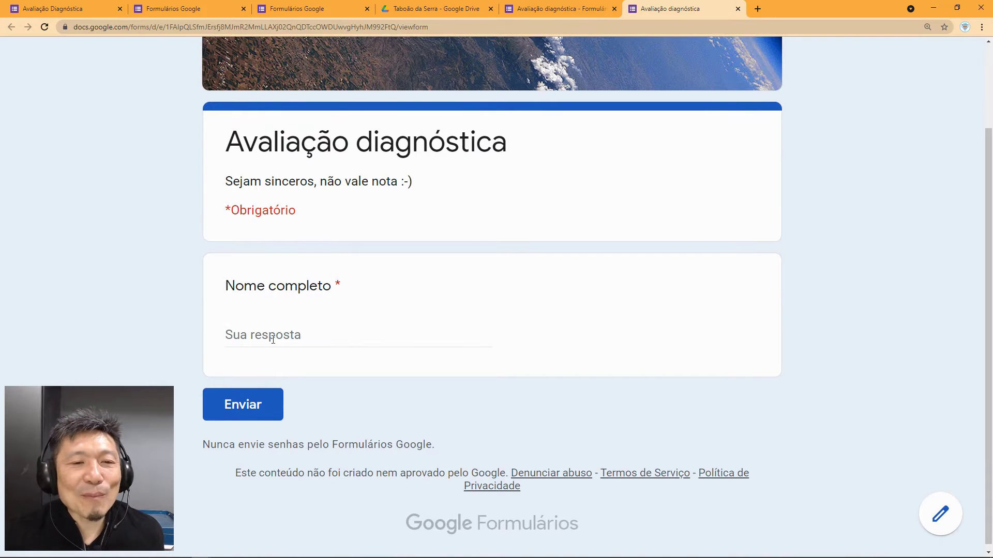
click(242, 335)
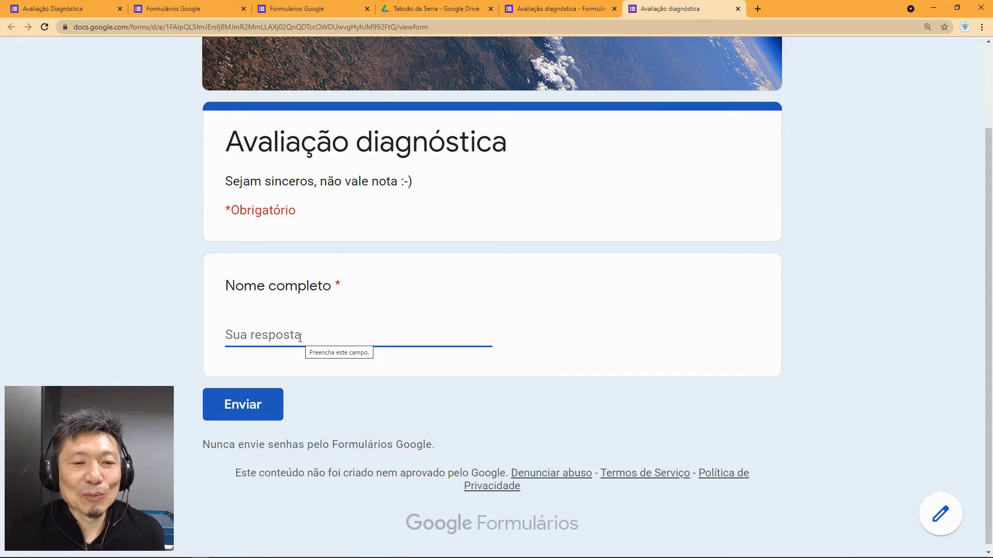
click(737, 9)
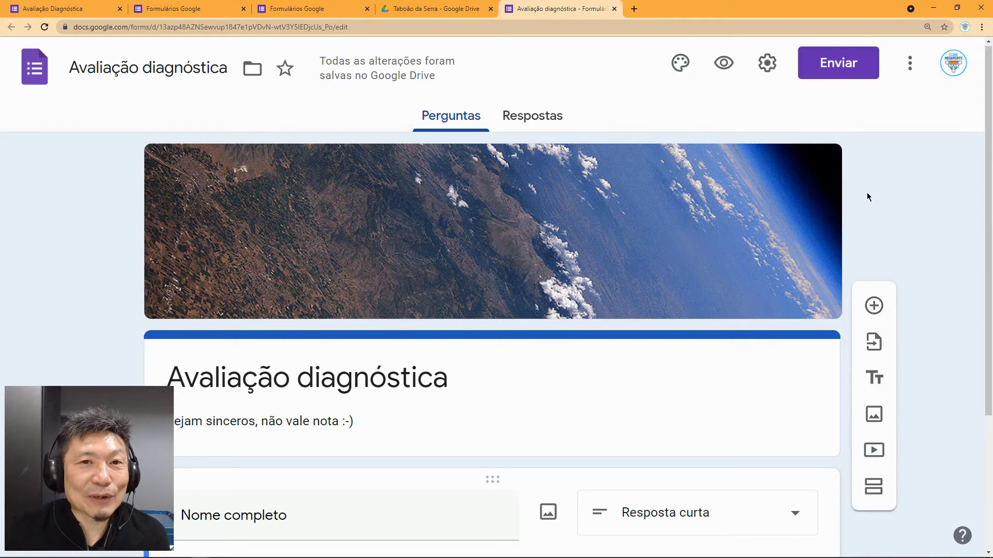
Step: Zoom the editor page out with Ctrl+Minus to fit more of the form
scroll(867, 193, down, 1)
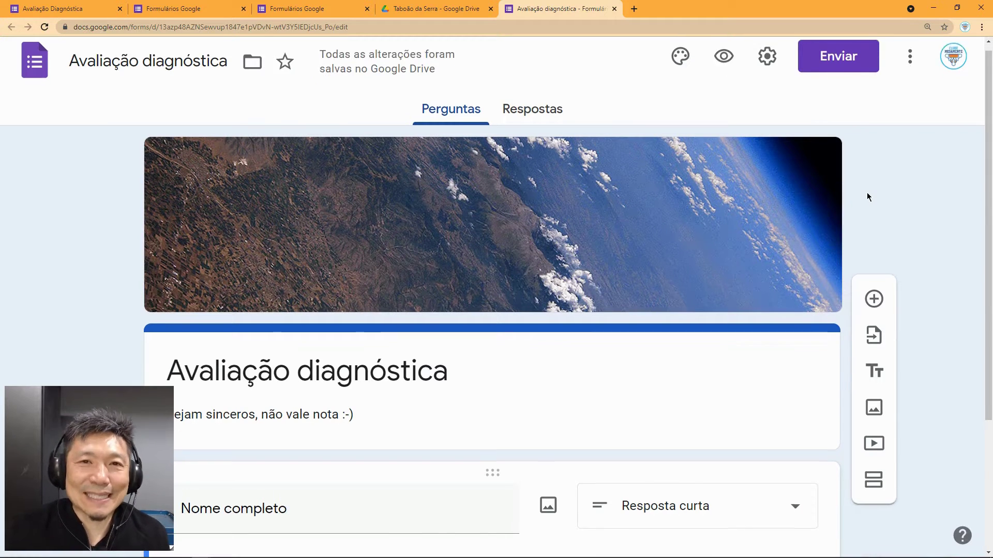
scroll(867, 192, up, 1)
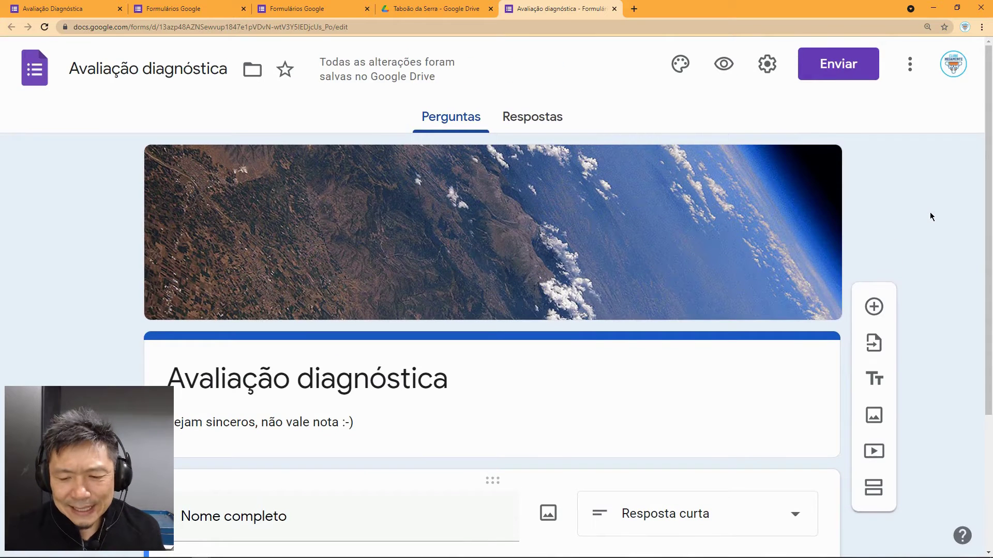
key(ctrl+minus)
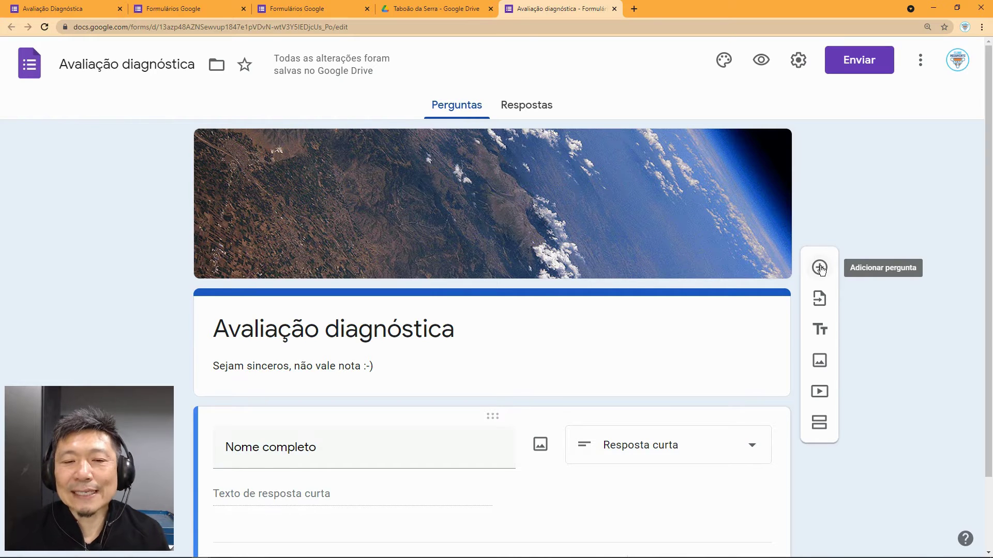
Step: Add the question 'Qual segmento você pertence?' with options Infantil, fundamental 1 and fundamental 2
click(821, 268)
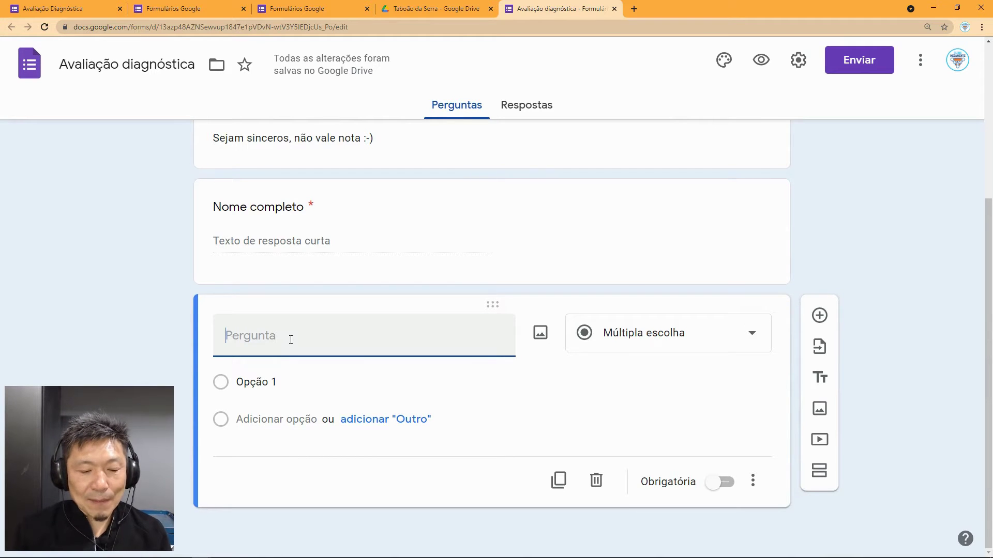
text(Qua)
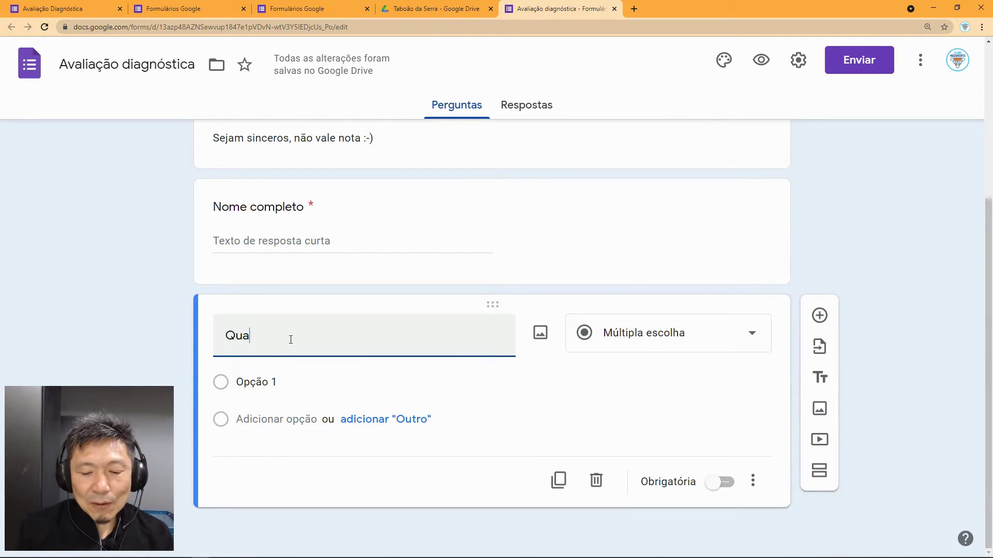
text(l)
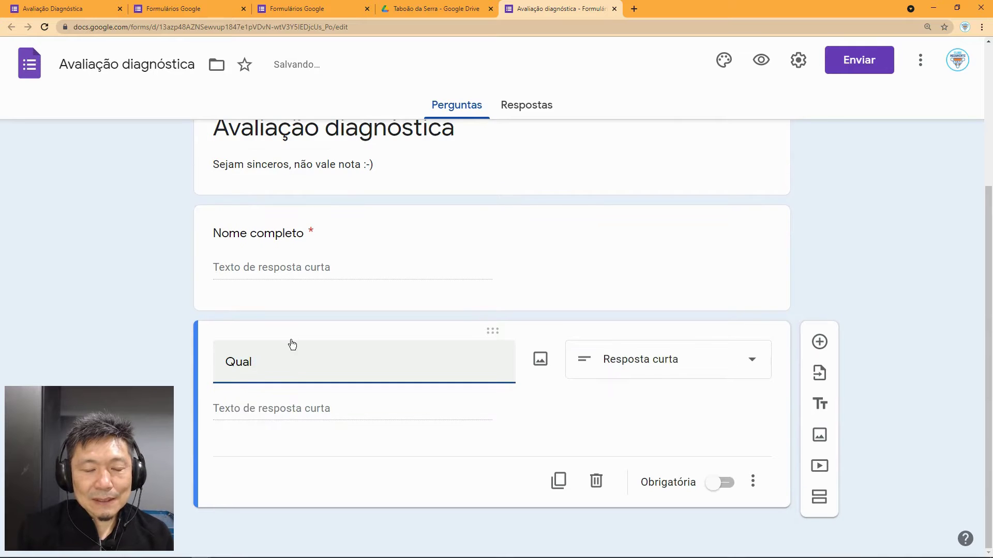
text( segmento)
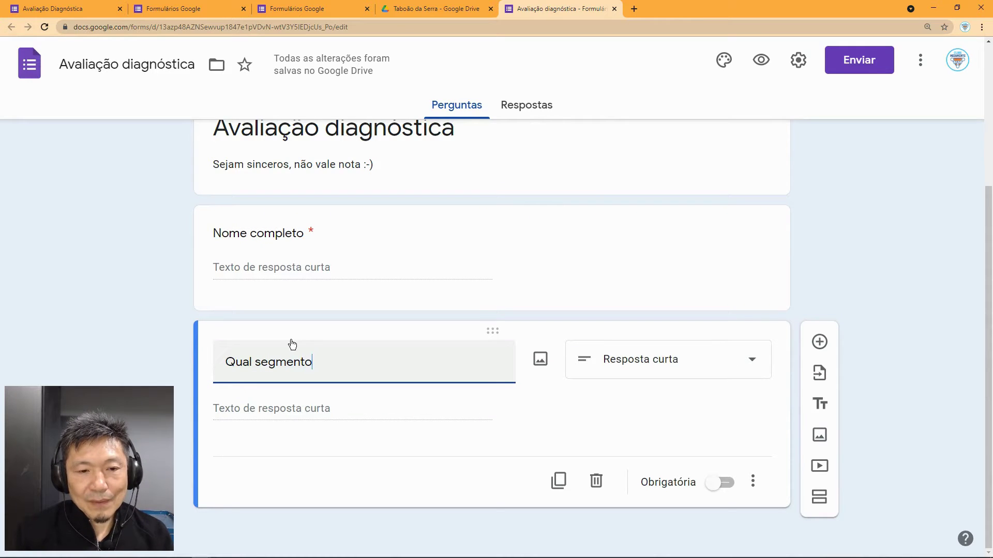
text( você )
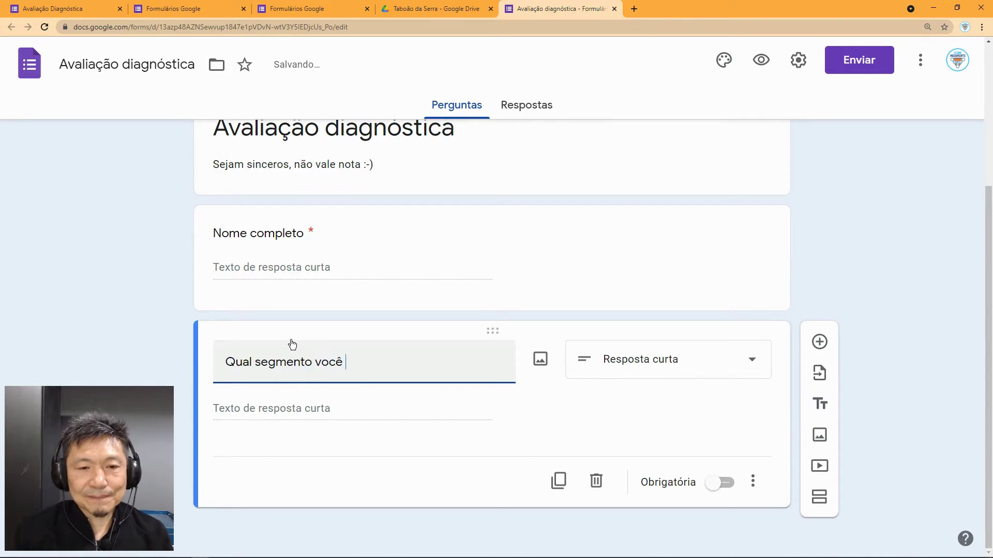
text(pert)
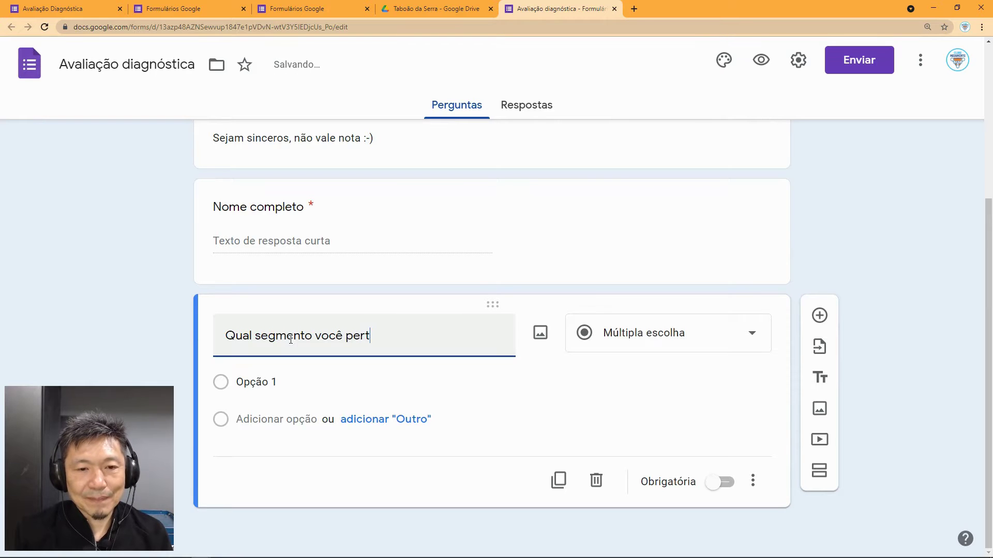
text(ence?)
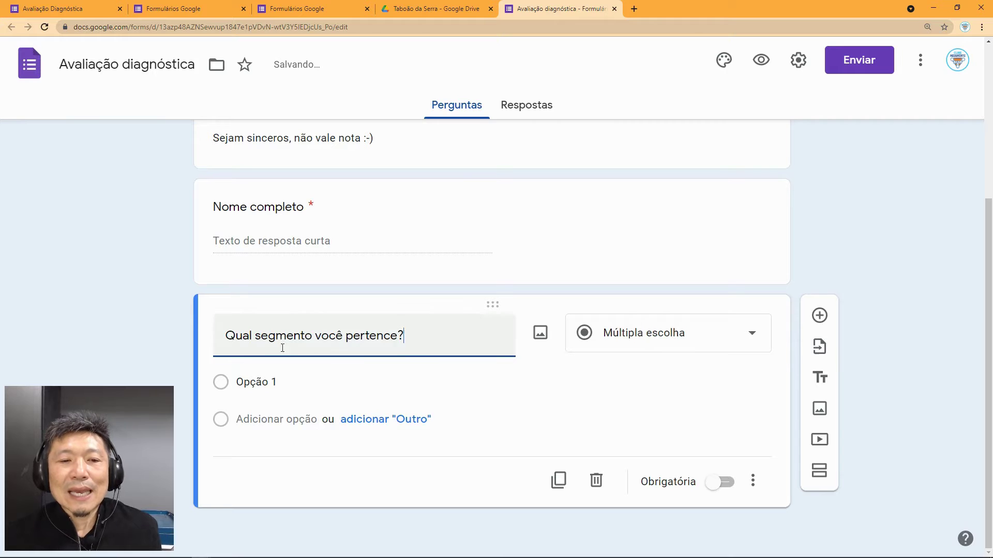
click(239, 381)
text(In)
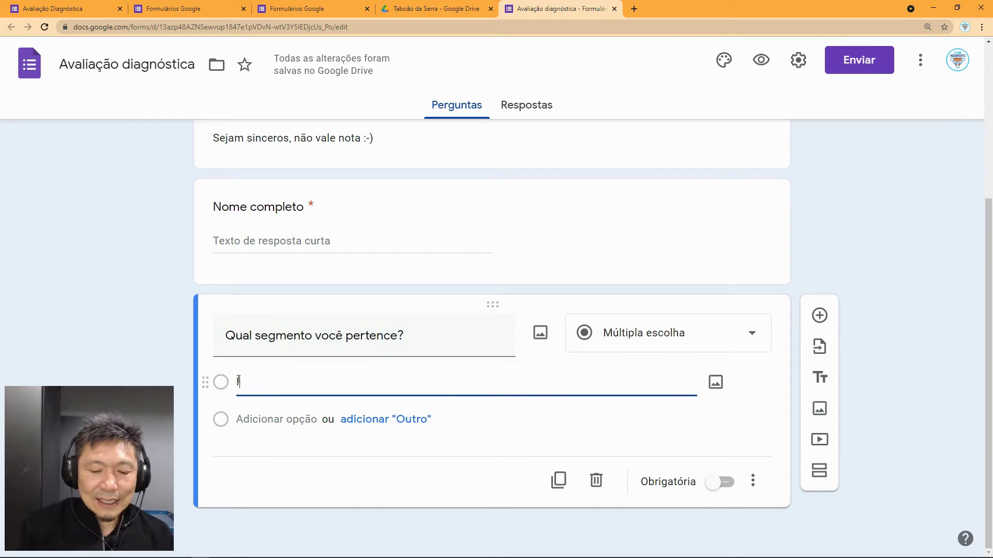
text(fantil)
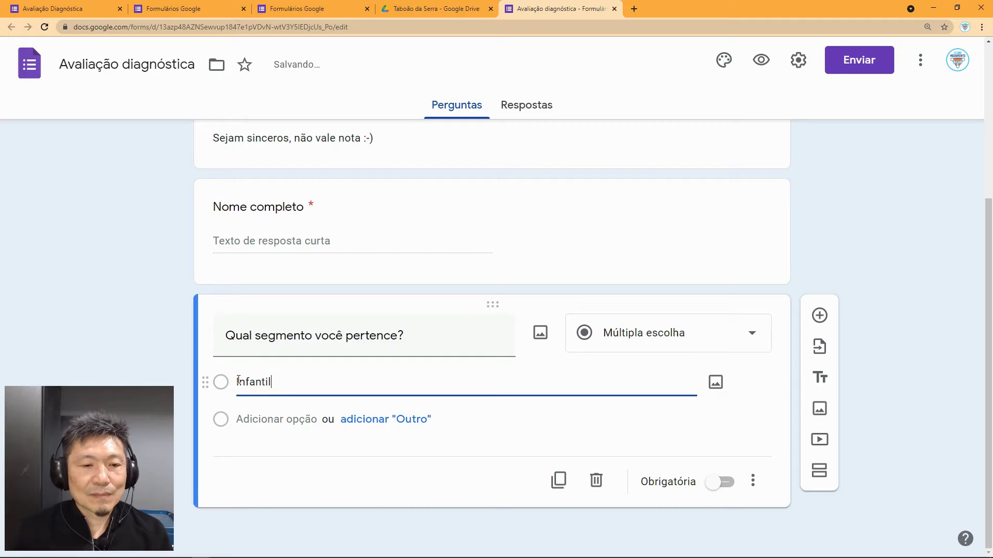
click(252, 418)
text(fundamental 1)
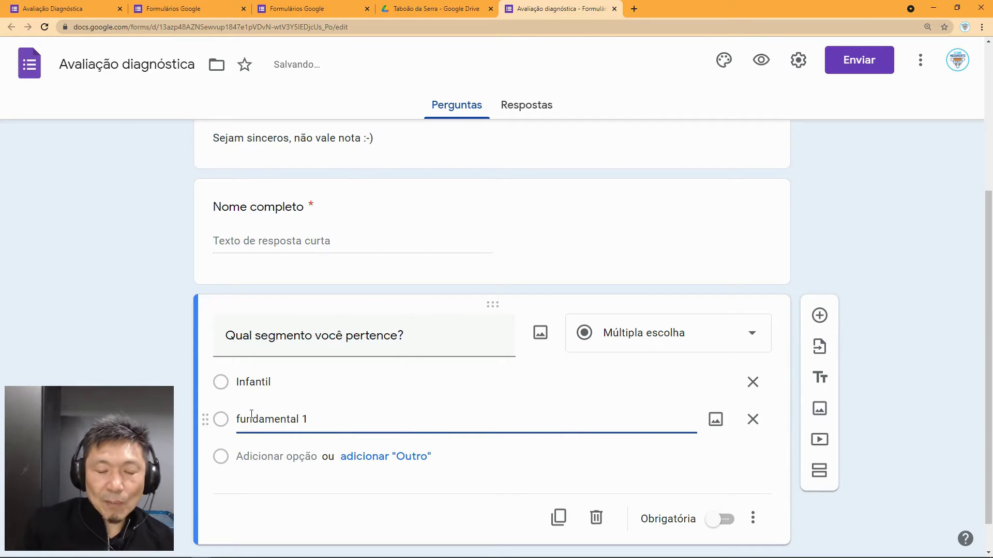
key(Return)
text(f)
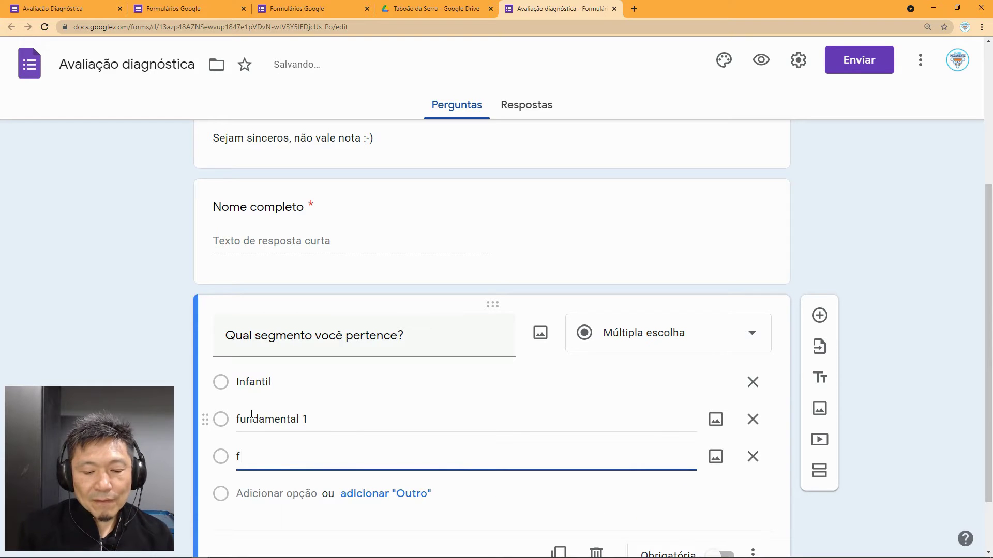
text(undame)
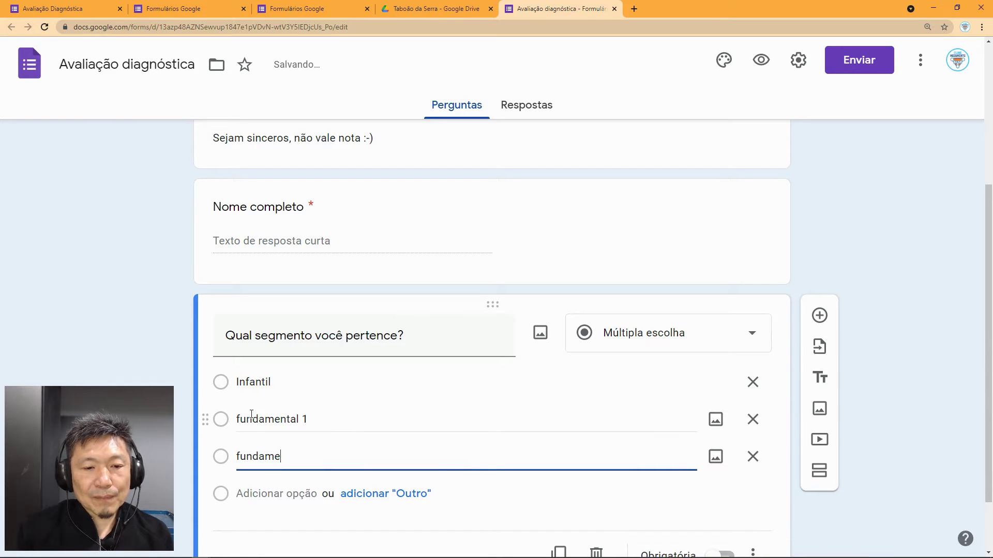
text(ntal 2)
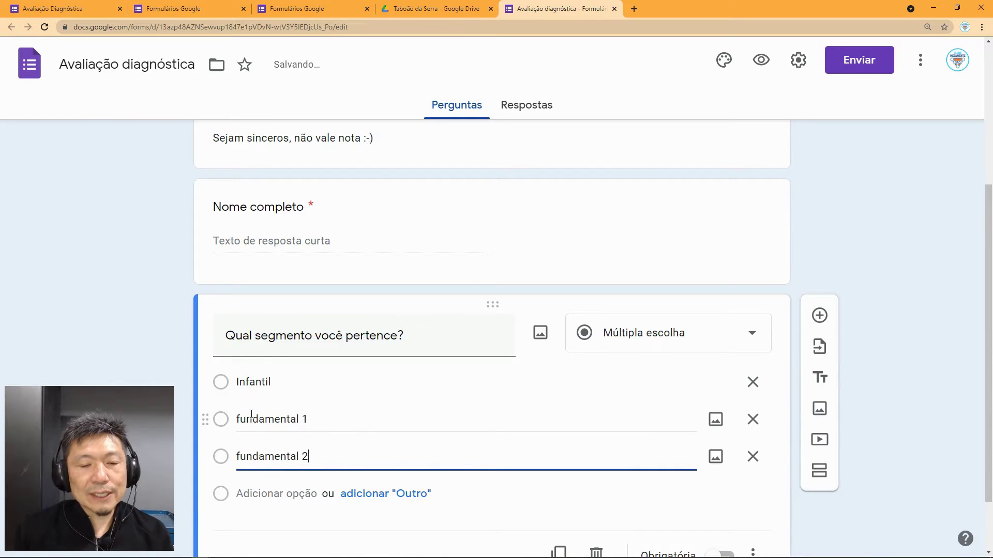
Step: Add the options Ensino médio, Superior and an 'Outro' option, then preview the form
key(Return)
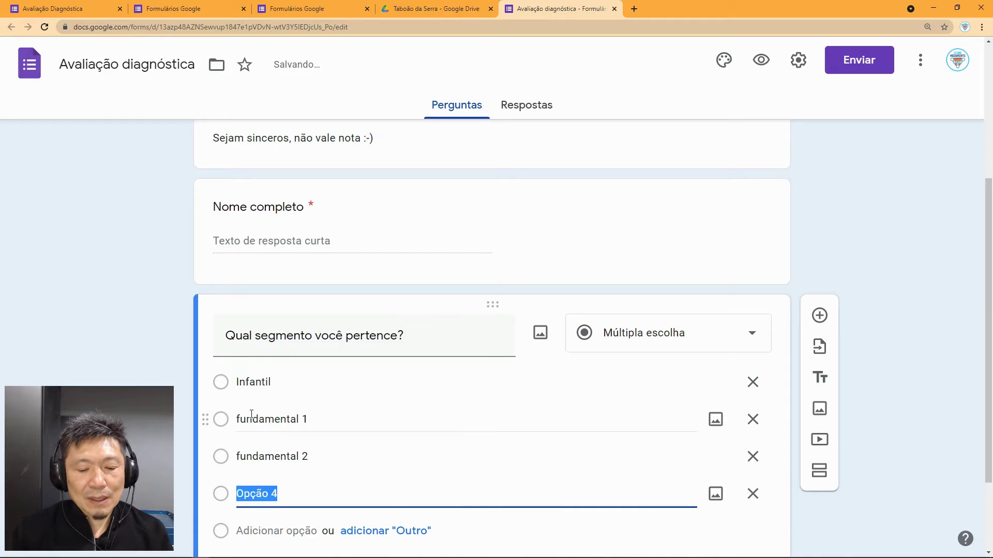
text(Ensino)
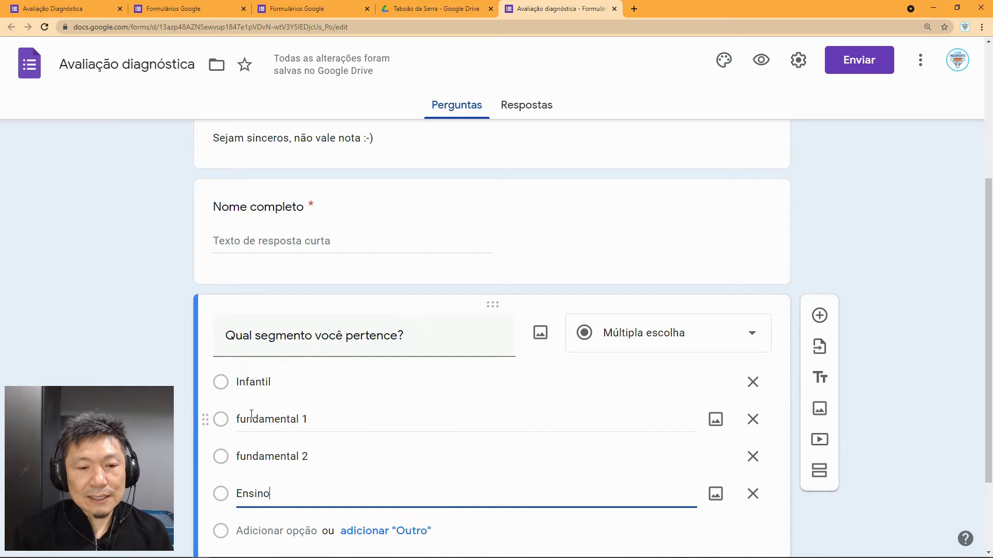
text( médio)
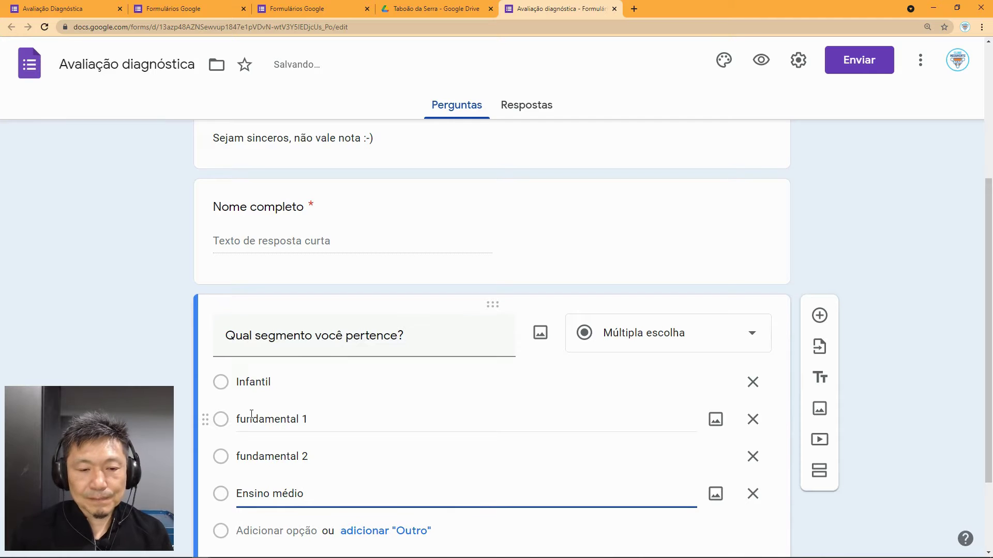
key(Return)
text(Supe)
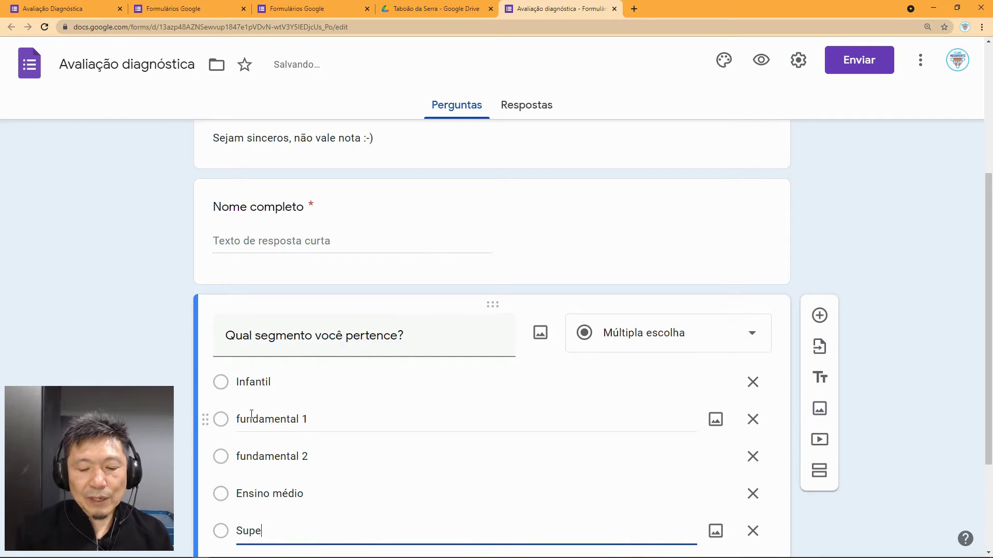
text(ir)
key(BackSpace)
text(rio)
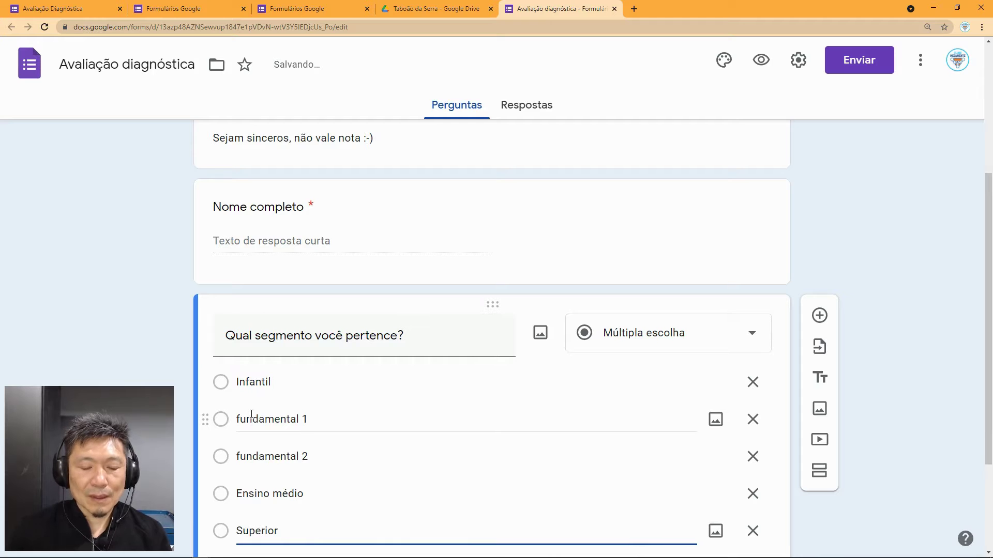
scroll(425, 474, down, 3)
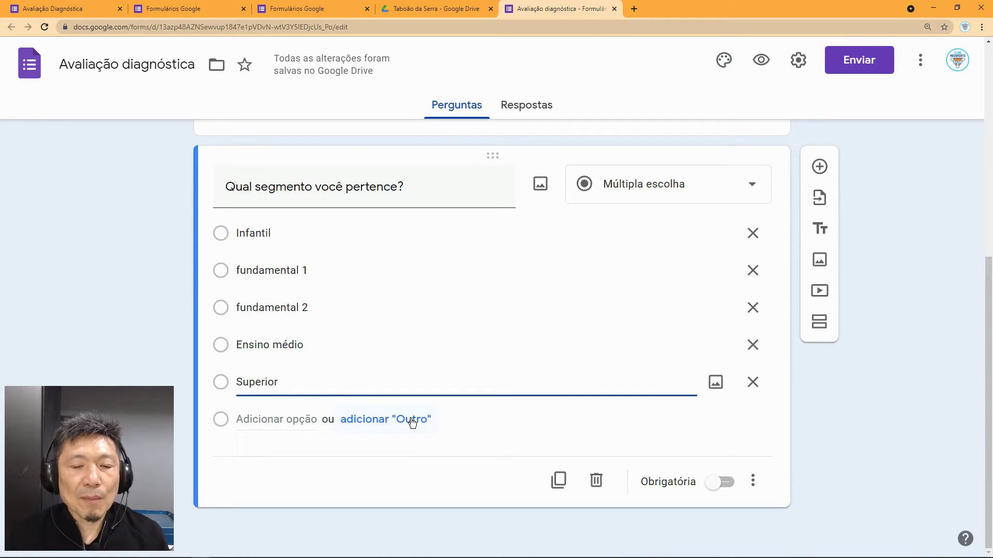
click(381, 419)
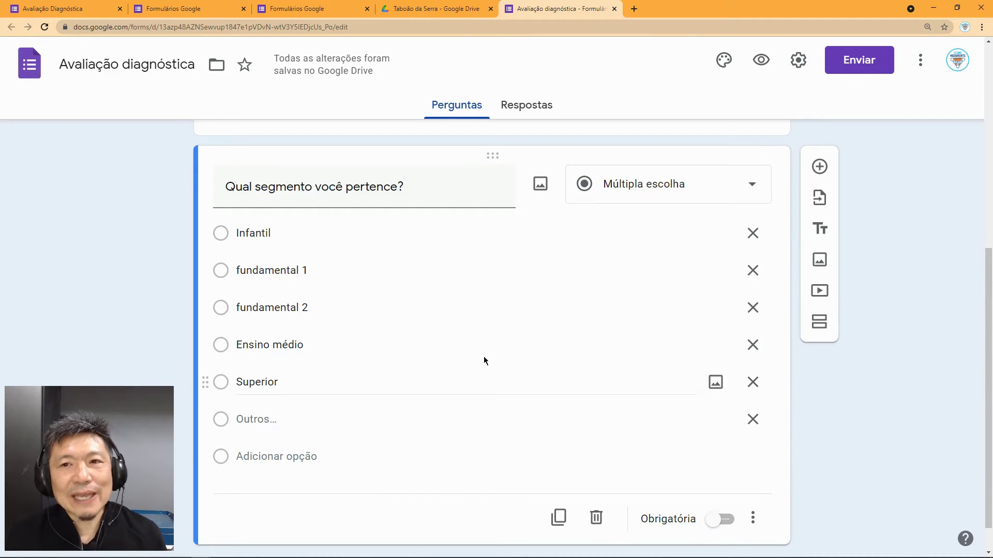
click(760, 61)
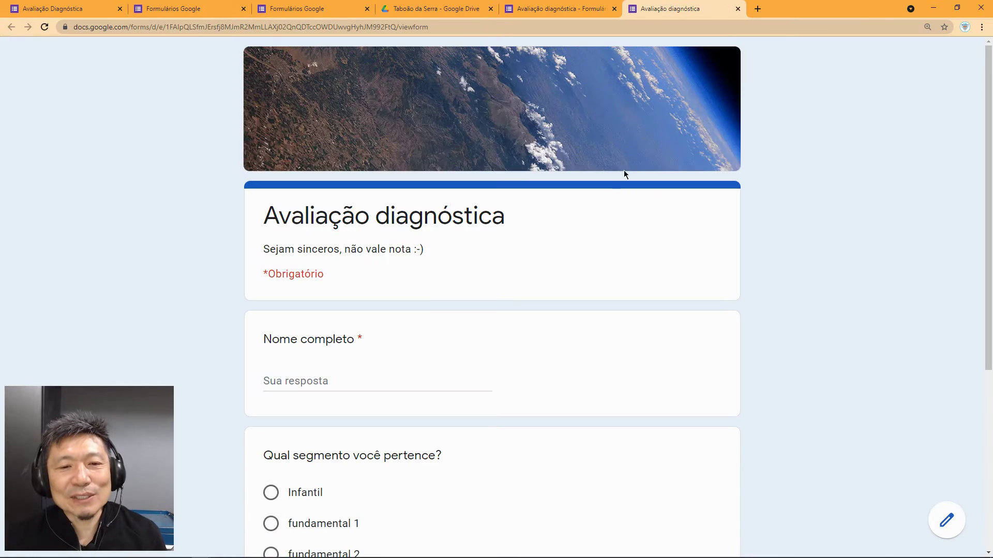
Step: In the preview, switch the segment answer among Infantil, fundamental 1 and fundamental 2
scroll(543, 274, down, 5)
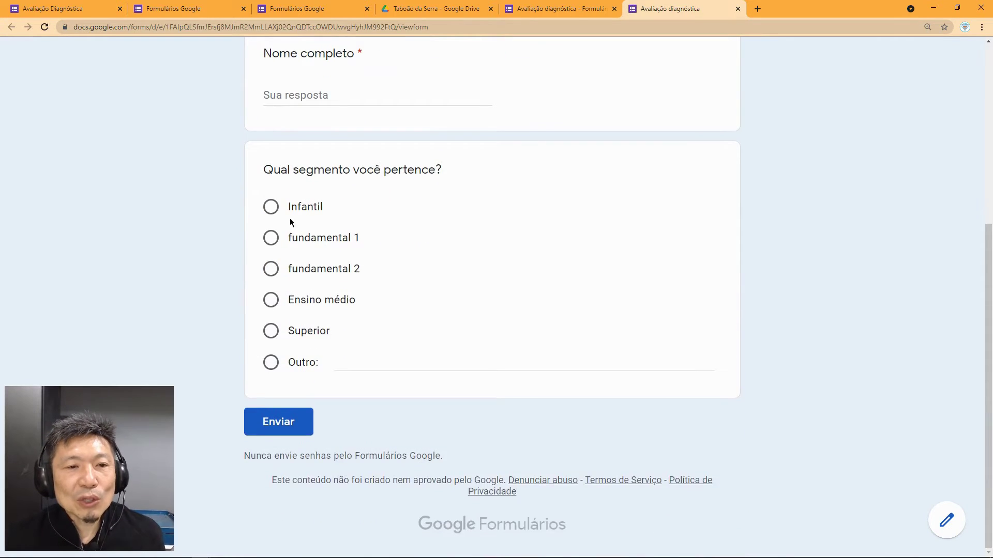
click(273, 209)
click(272, 239)
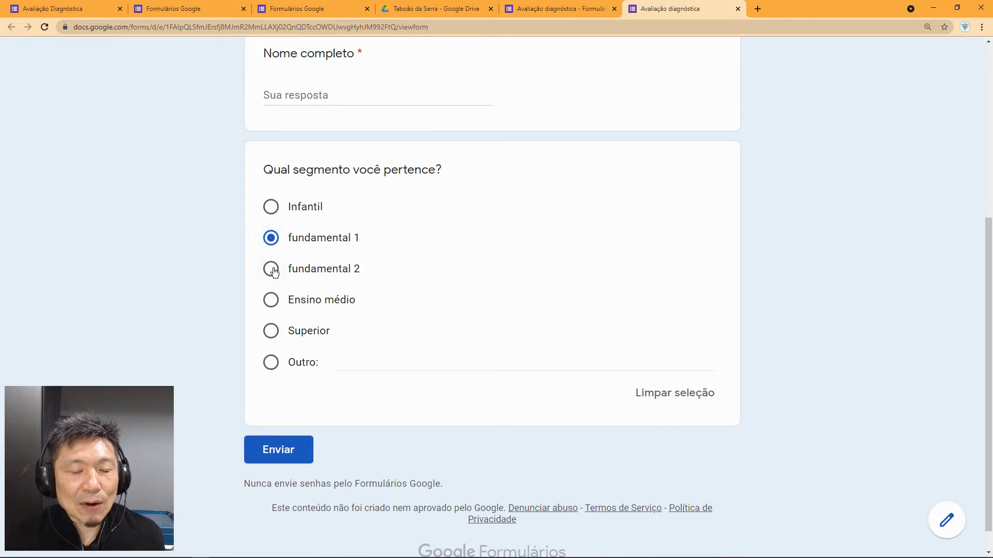
click(273, 271)
click(271, 241)
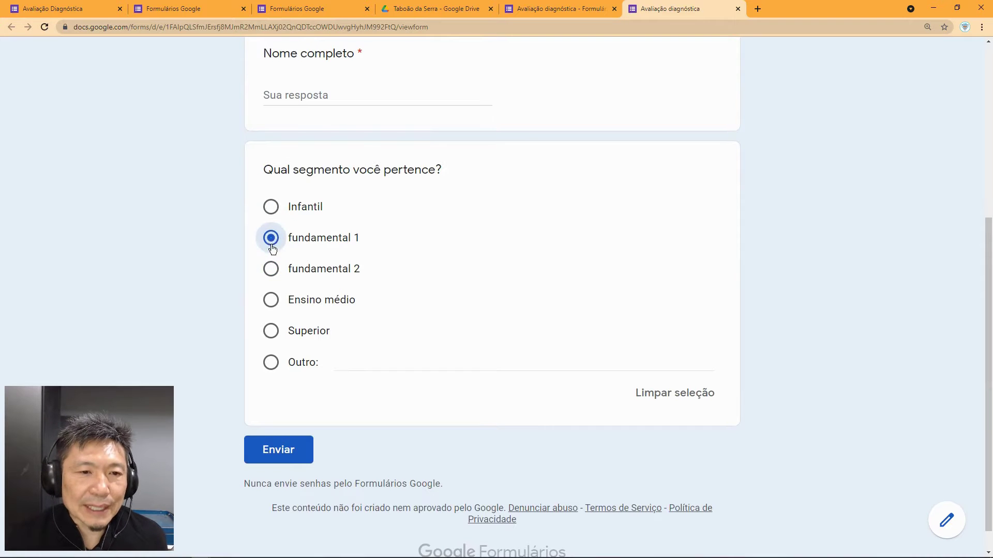
click(272, 209)
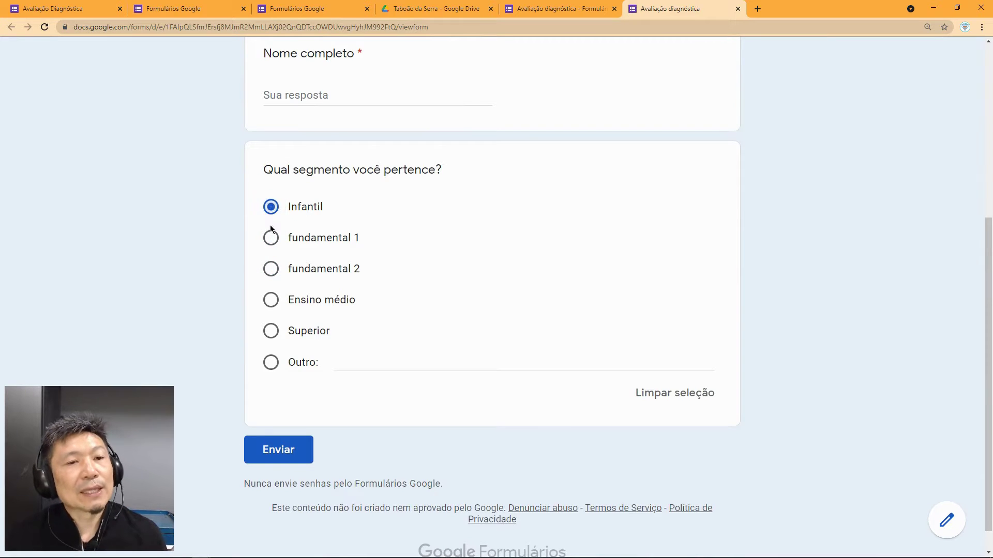
click(271, 240)
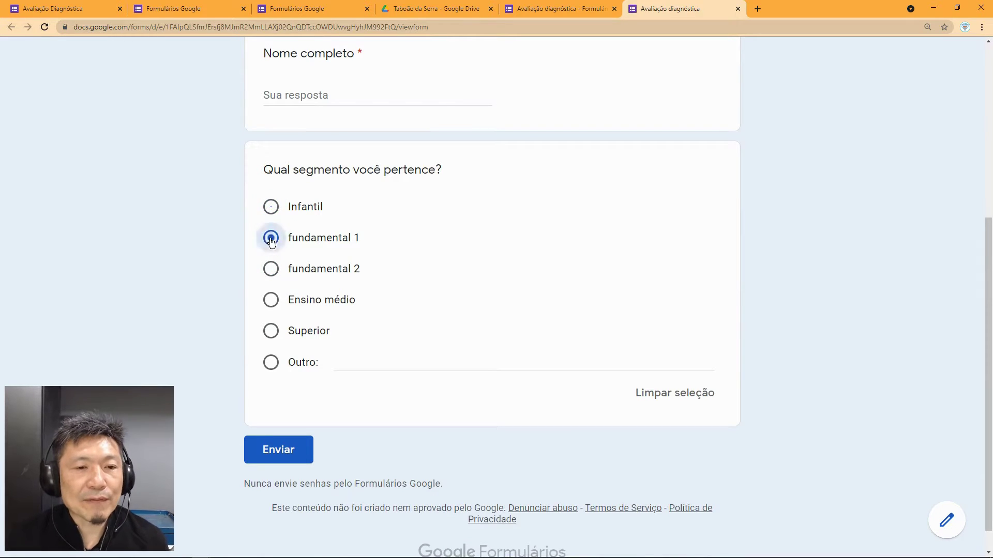
click(273, 273)
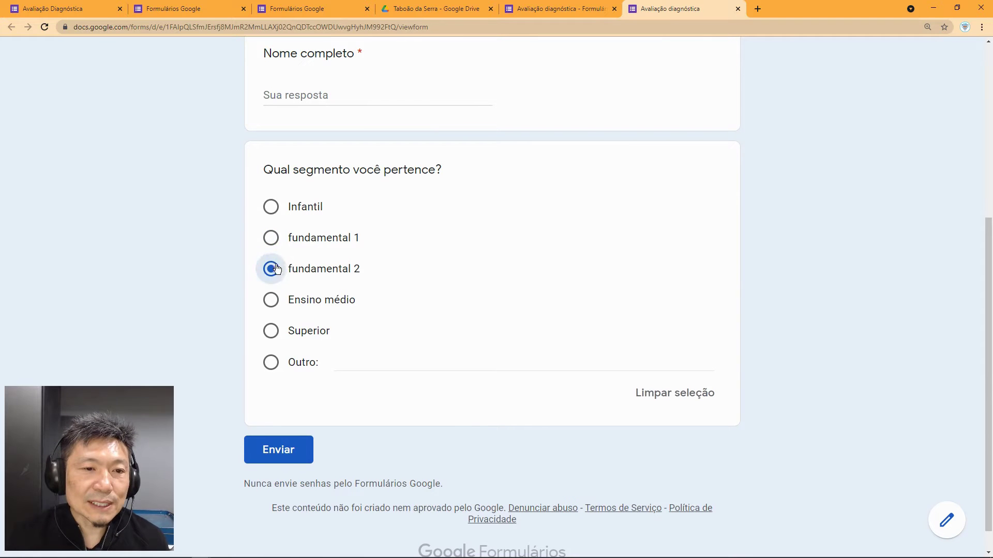
click(277, 208)
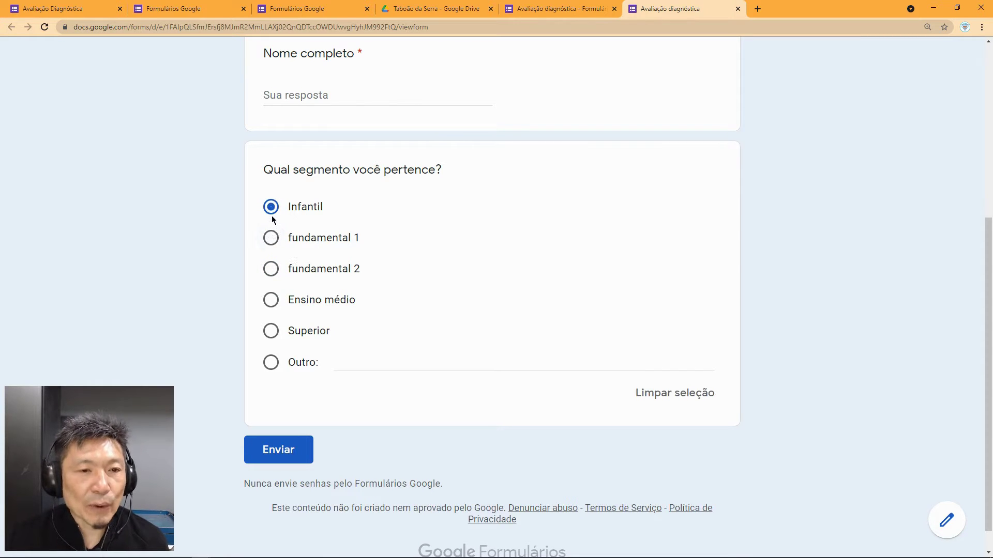
click(271, 237)
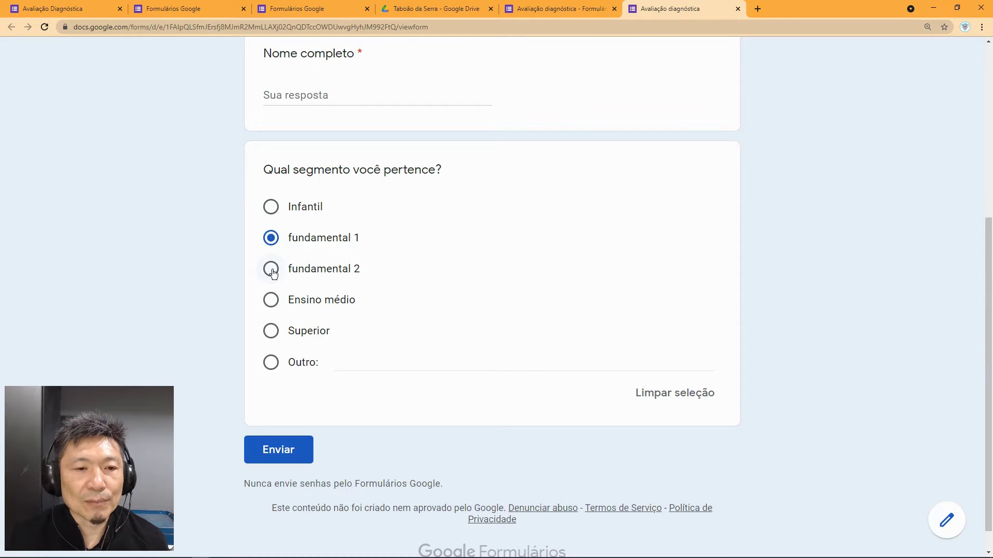
Step: Type 'dfas' as a custom Outro answer and close the preview tab
click(335, 369)
text(dfas)
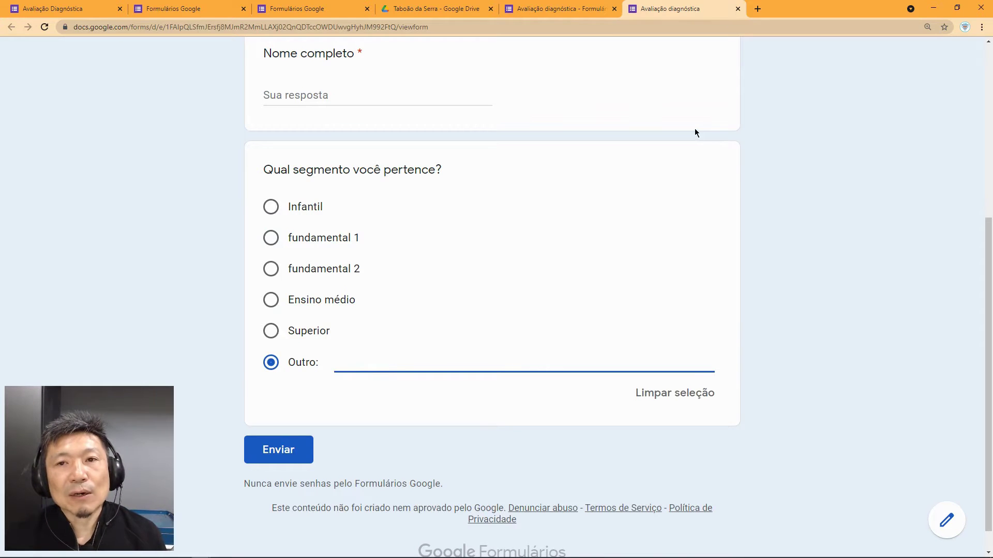
click(738, 8)
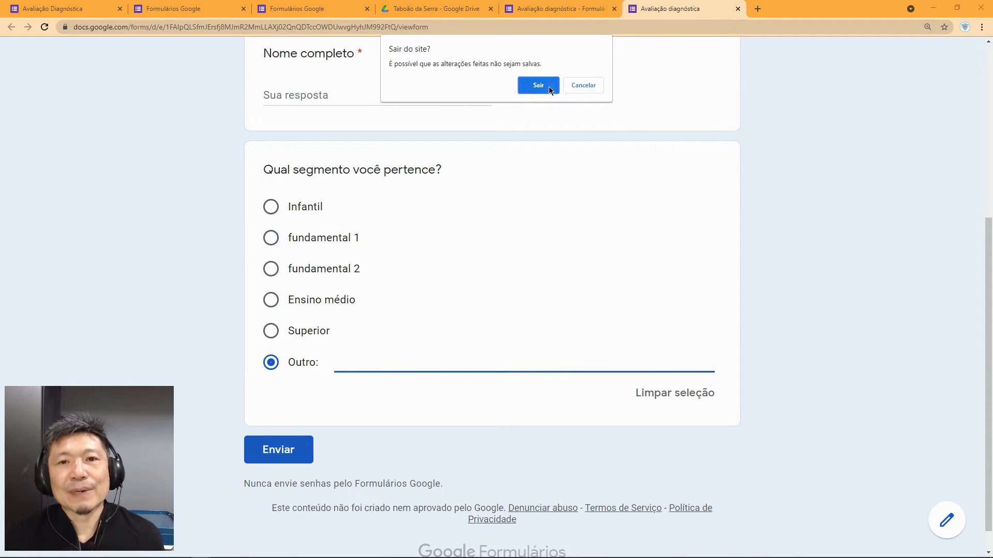
Step: Leave the preview and add a new question titled 'Qual esporte você pratica?'
click(549, 89)
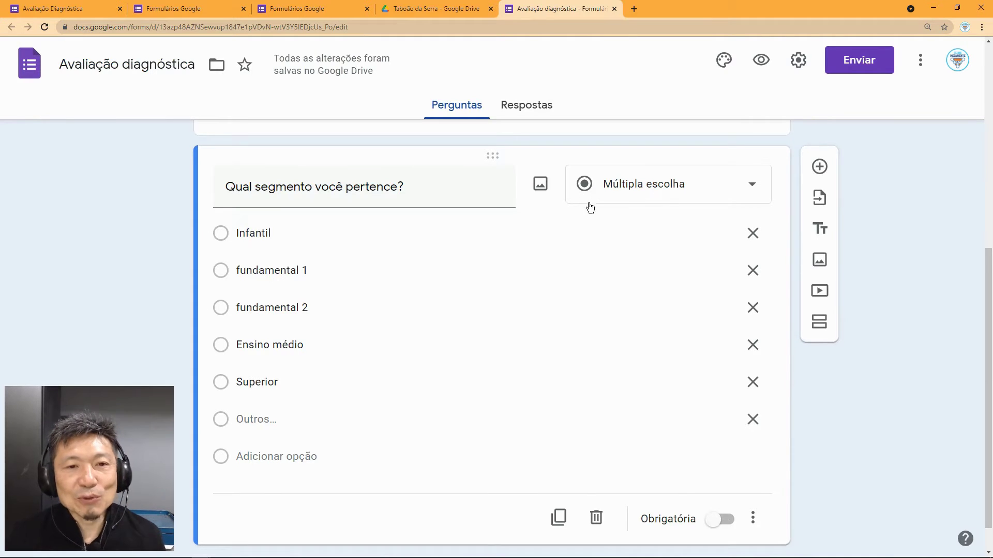
scroll(589, 207, down, 1)
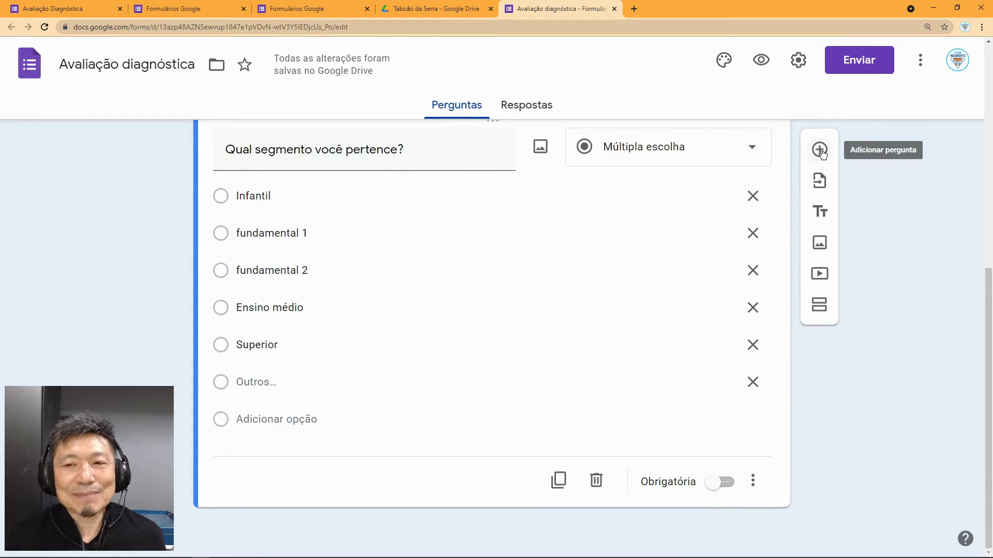
click(819, 151)
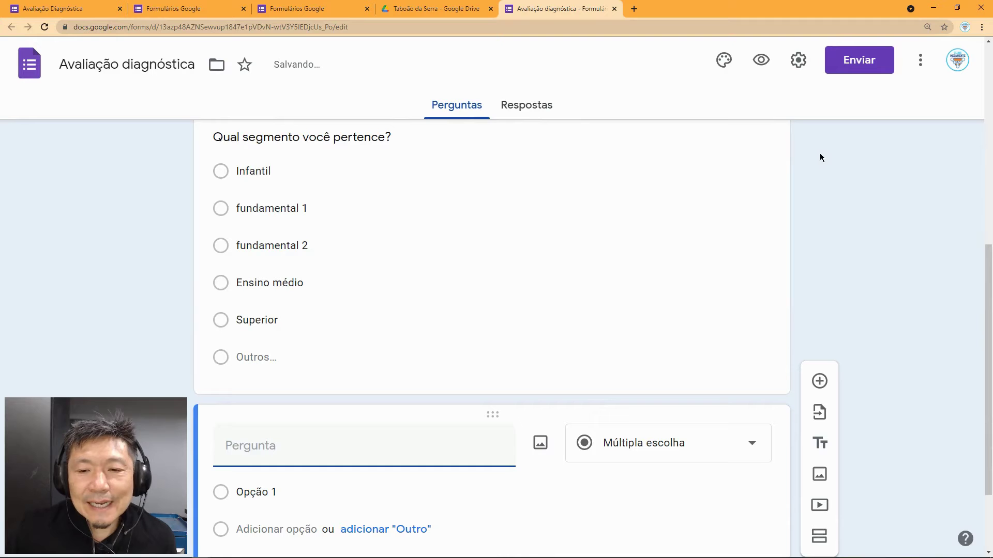
scroll(882, 405, down, 2)
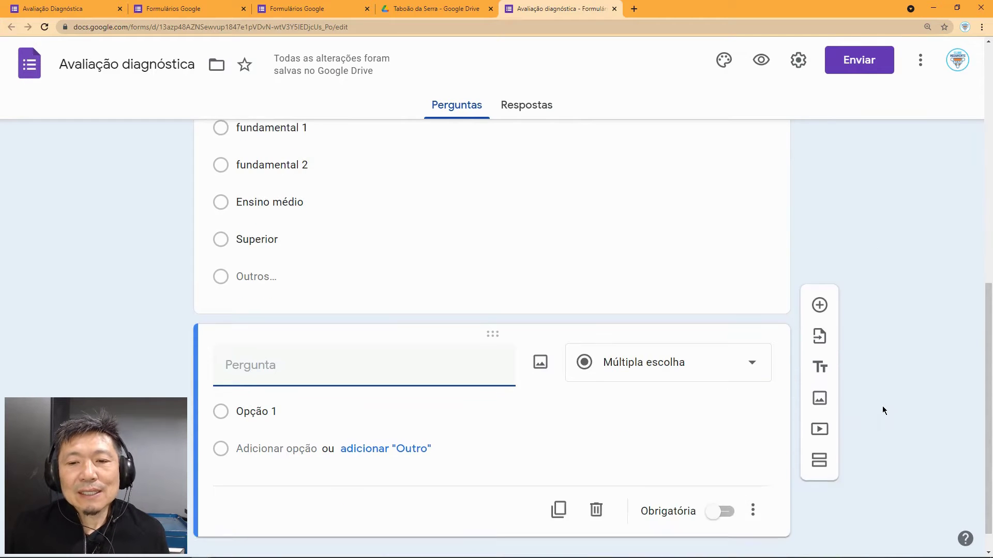
scroll(868, 336, up, 2)
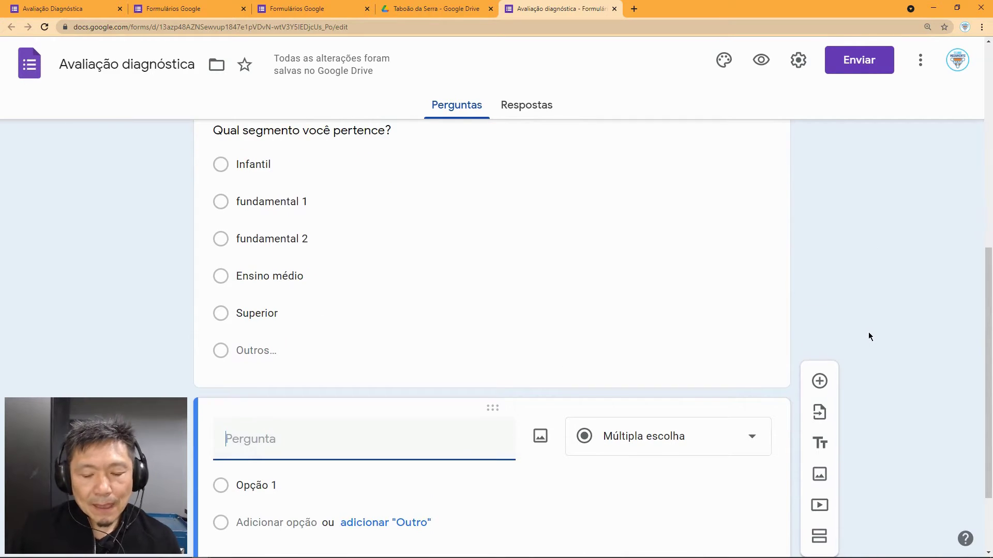
text(Qual)
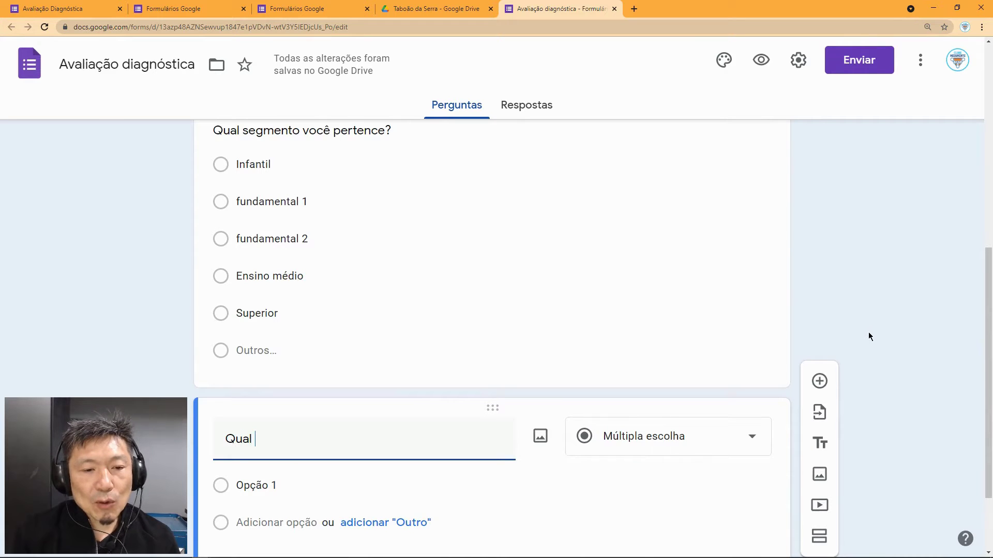
text( e)
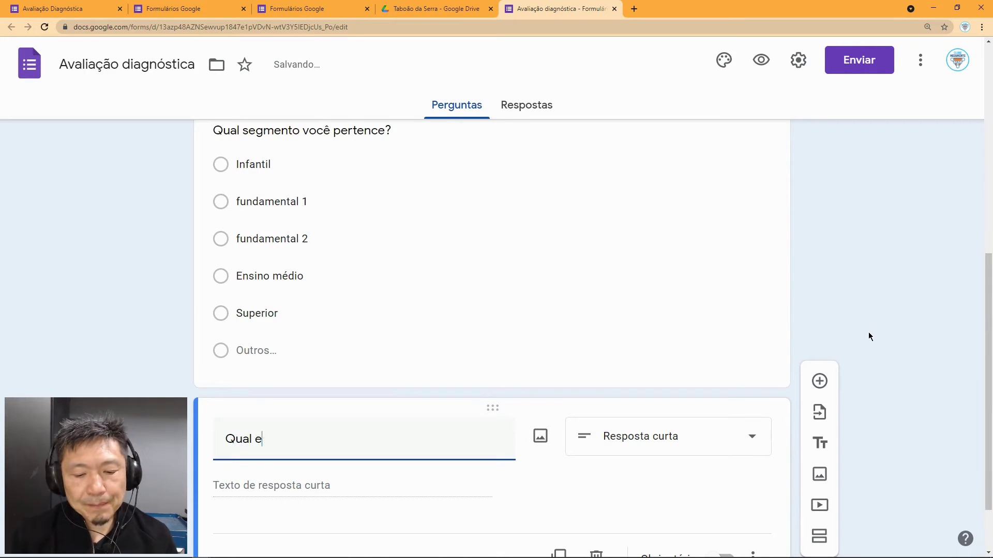
text(sporte)
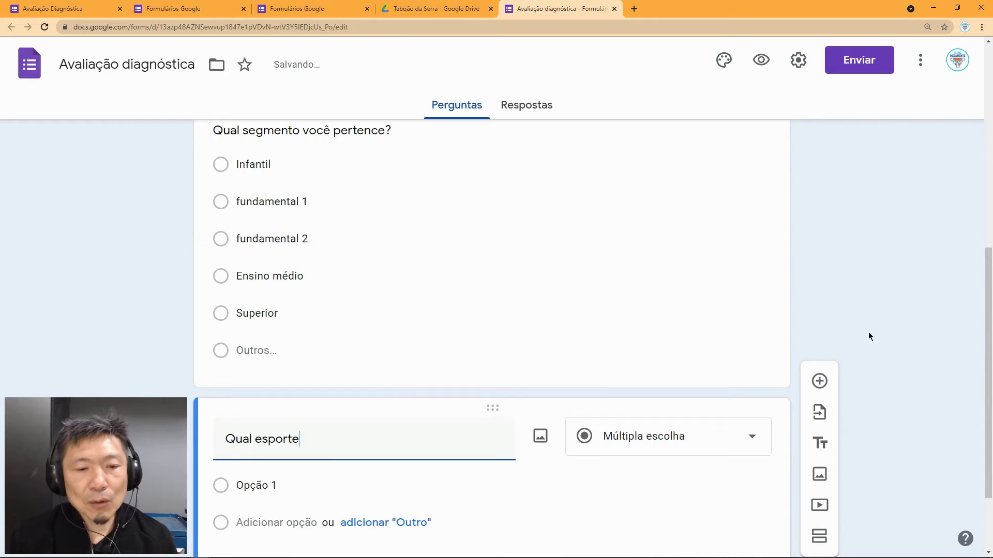
text( voc)
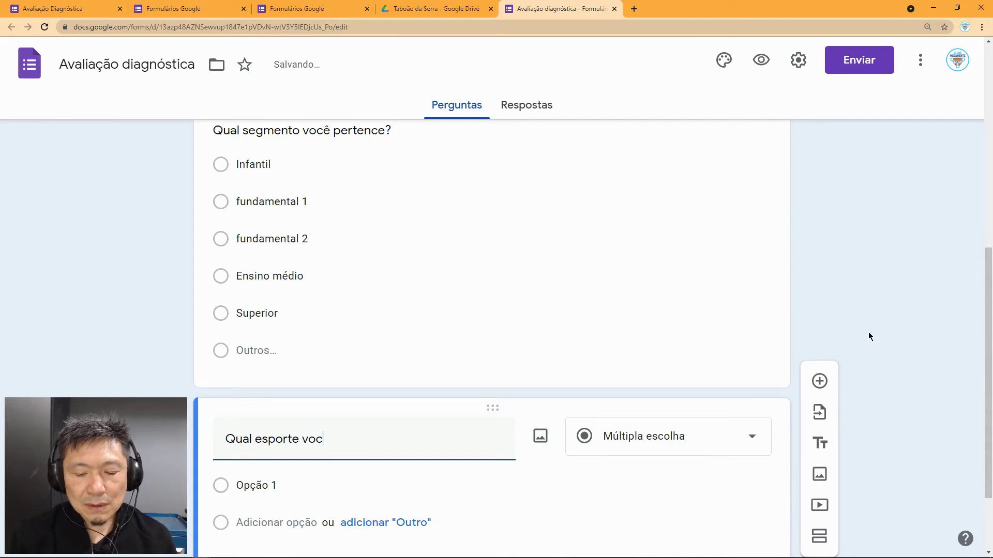
text(ê pratica)
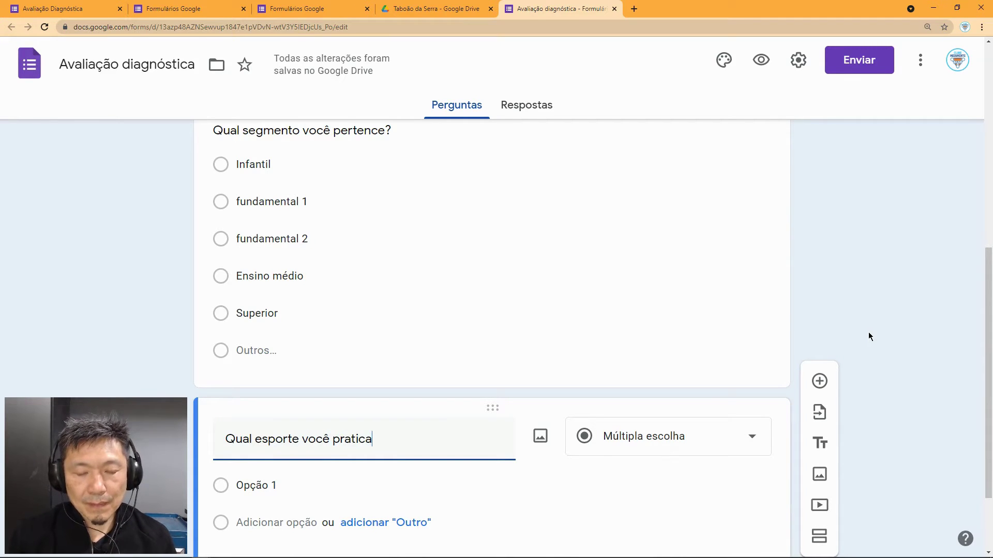
text(?)
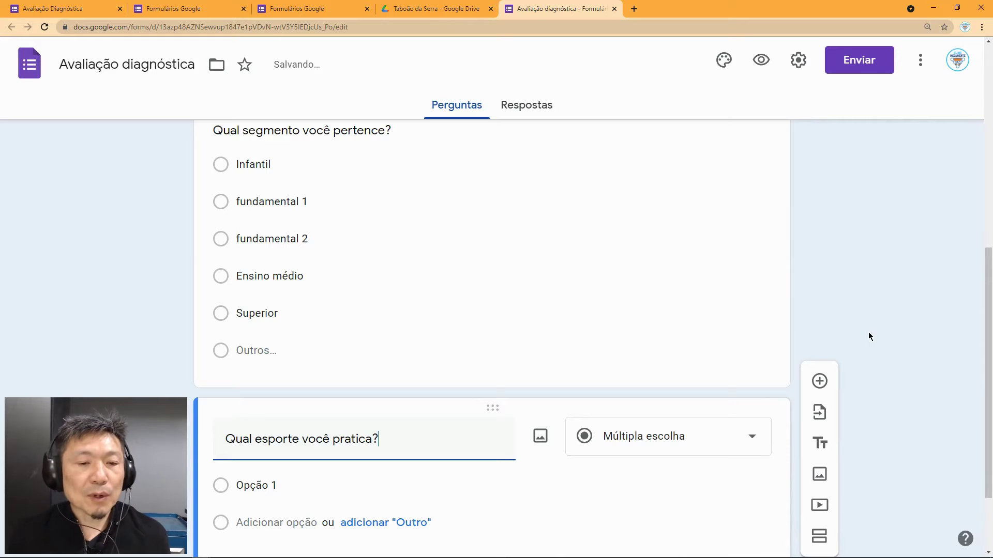
Step: Give it the answer options Futebol, Basquete, Natação and Ciclismo
scroll(474, 353, down, 2)
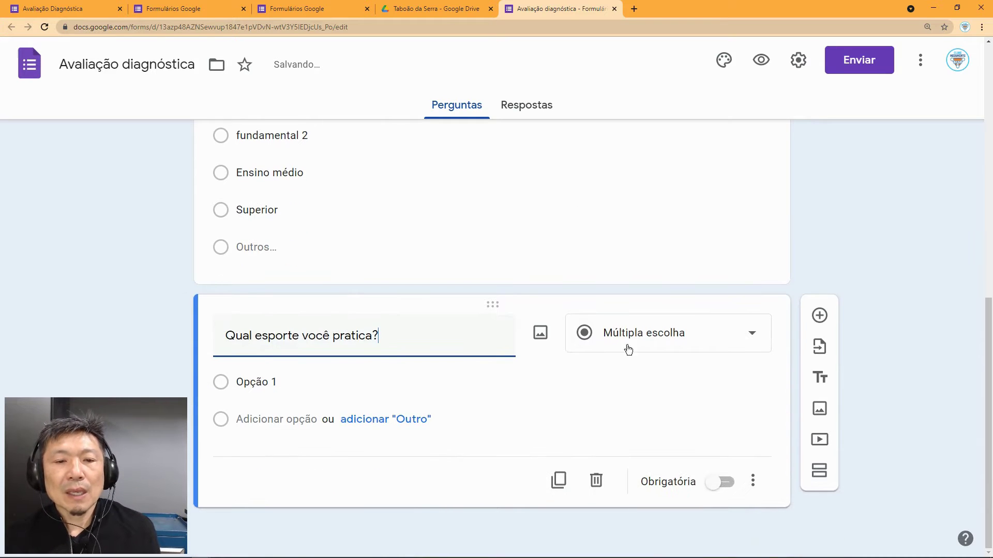
click(300, 376)
text(Futebol)
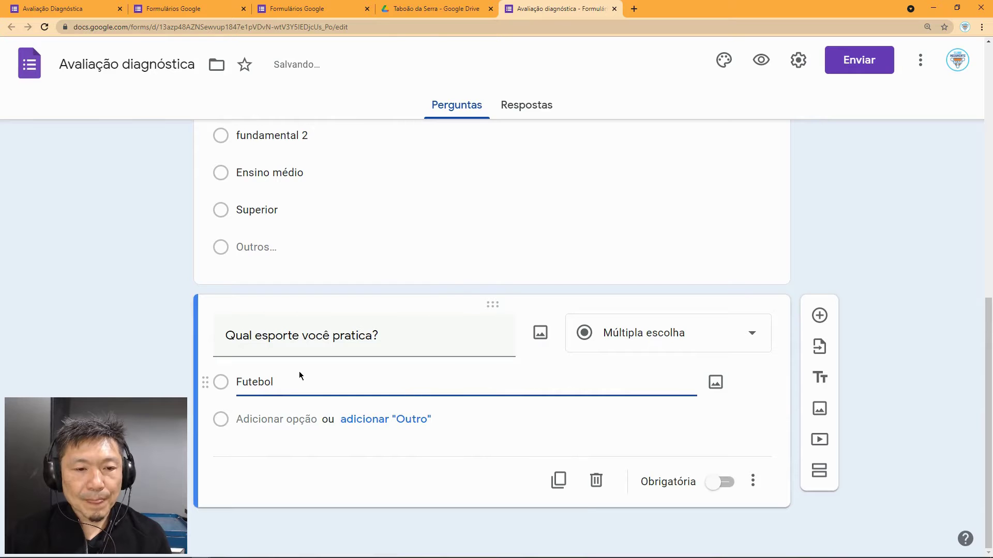
key(Return)
text(Basquete)
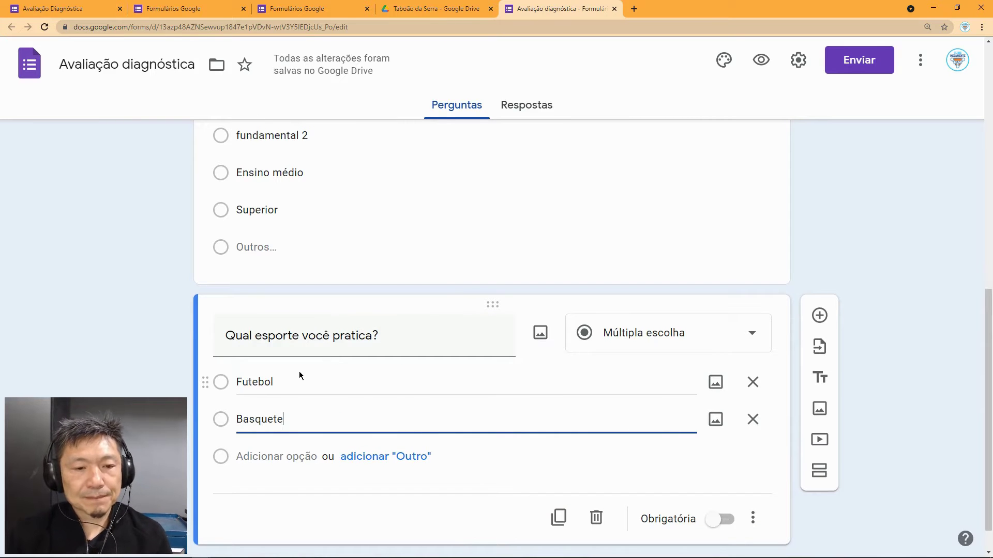
key(Return)
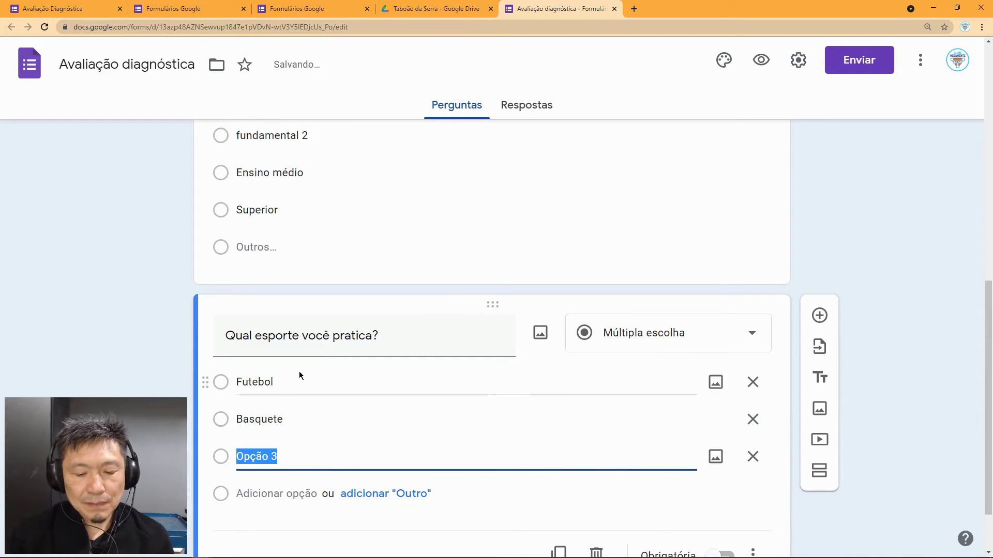
text(Natação)
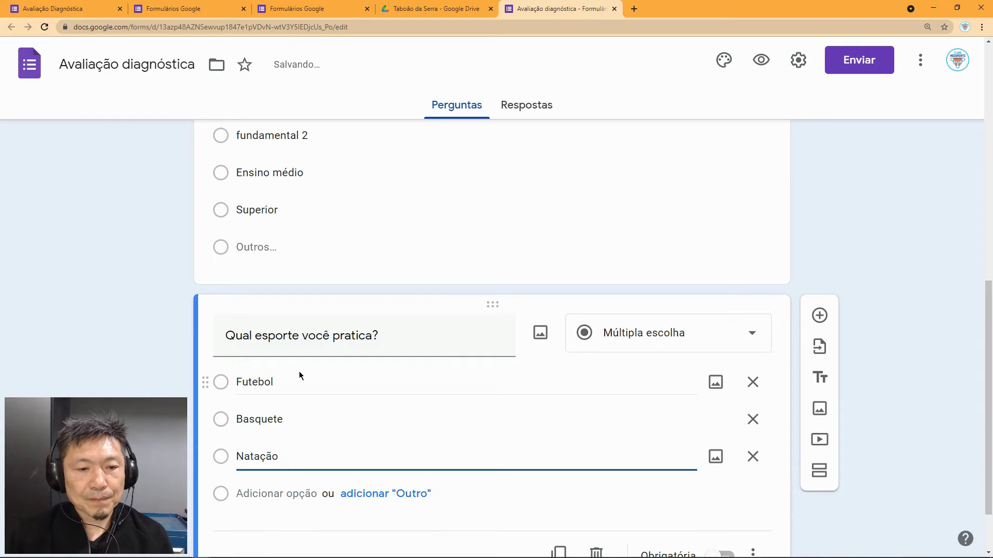
key(Return)
text(Ciclismo)
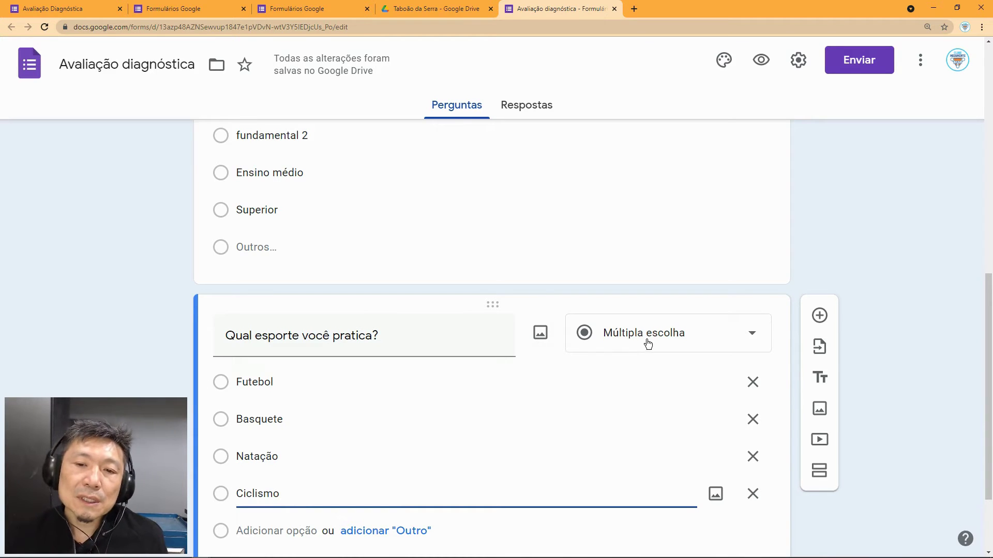
Step: Change the sports question to Caixas de seleção and preview the form
click(625, 346)
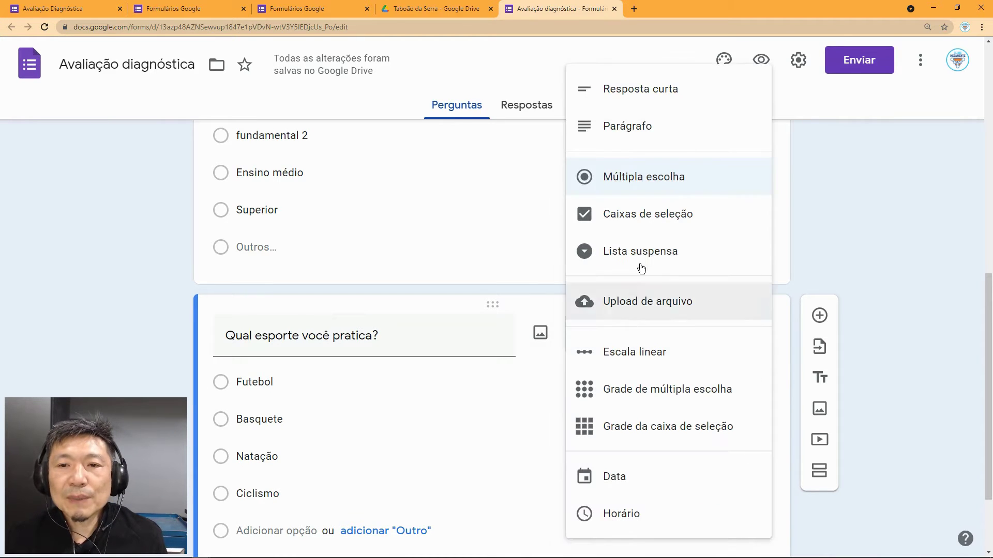
click(676, 218)
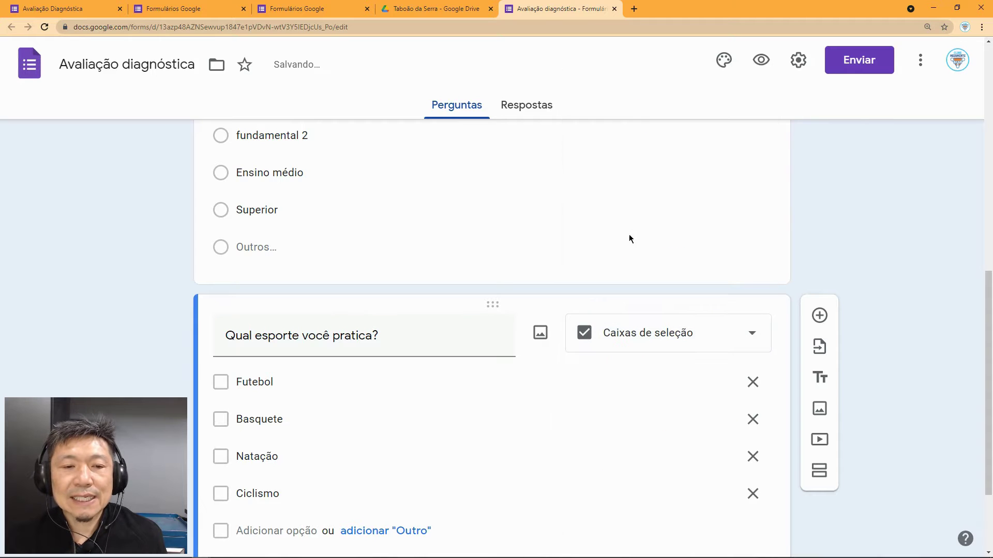
click(761, 61)
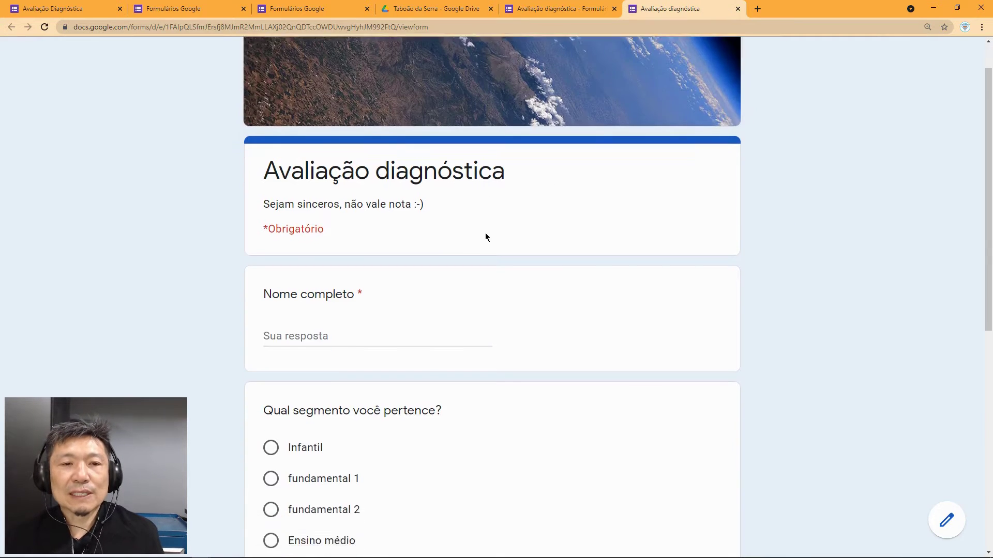
scroll(438, 370, down, 7)
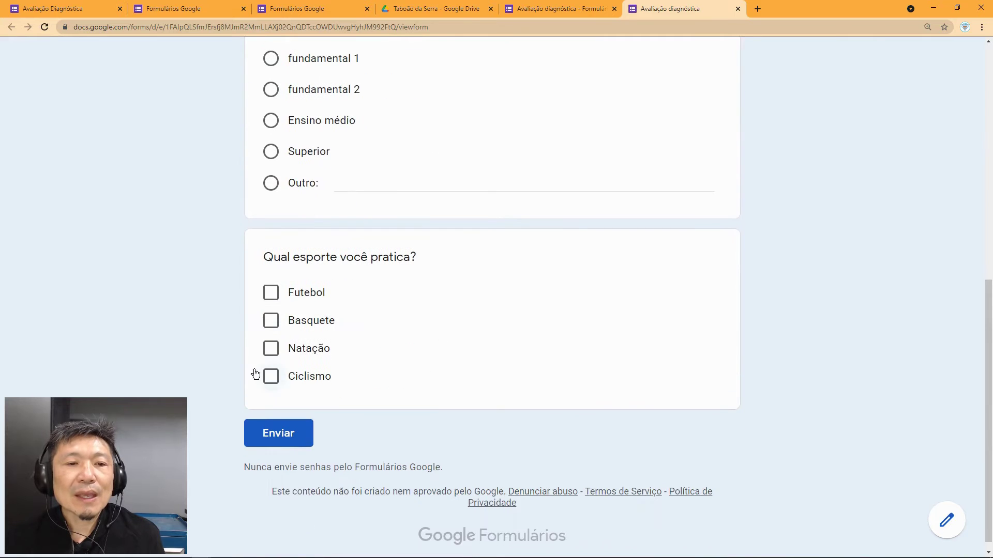
Step: Tick Futebol, Basquete and Natação in the preview, then leave it without submitting
click(269, 298)
click(271, 323)
click(273, 349)
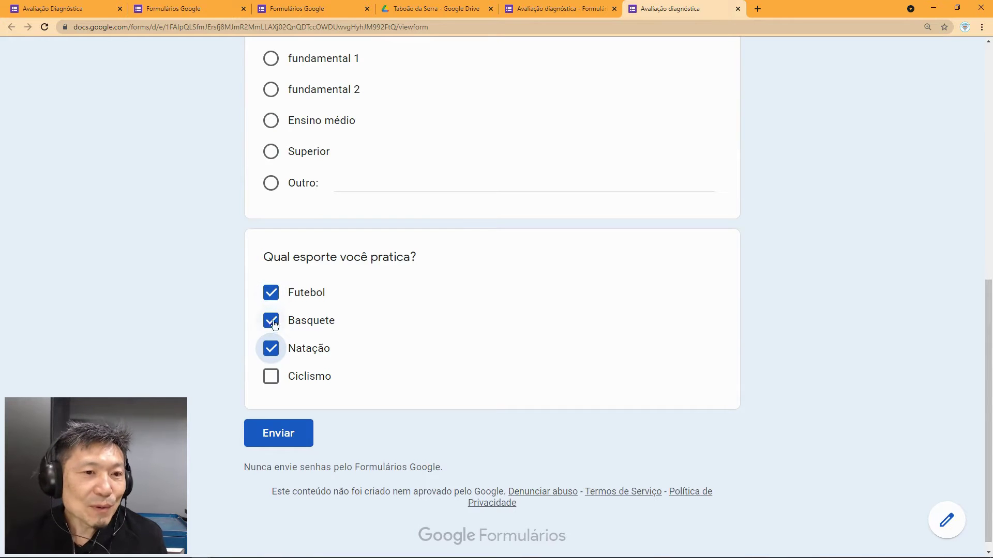
scroll(559, 273, up, 2)
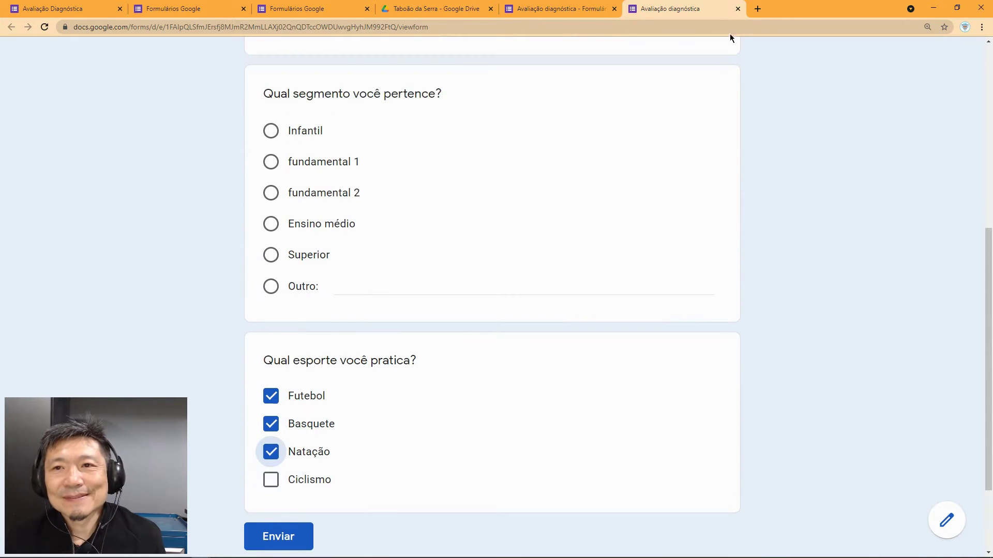
click(738, 9)
click(540, 87)
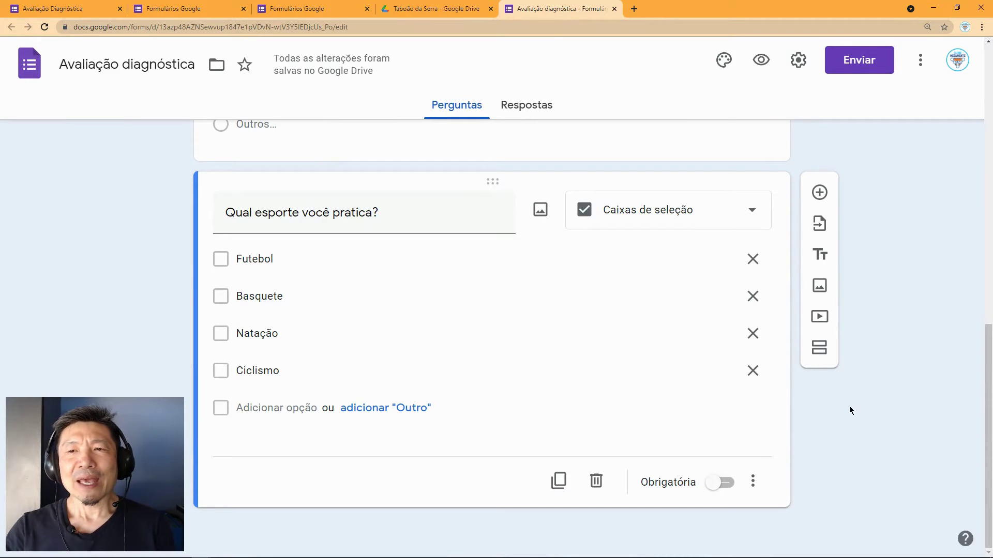
Step: Add the question 'Qual NÃO é um inseto?' with options ABELHA and GAFANHOTO
click(819, 194)
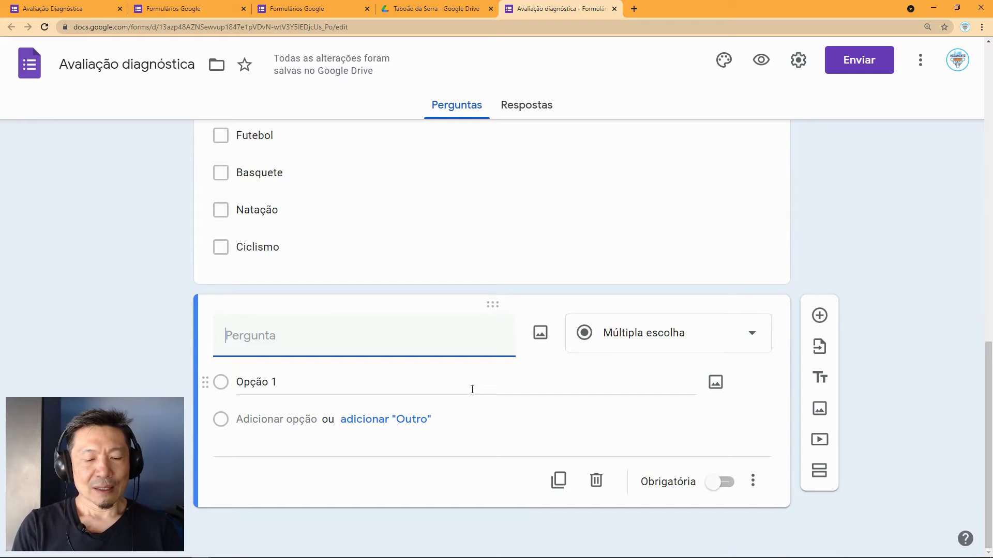
text(Qua)
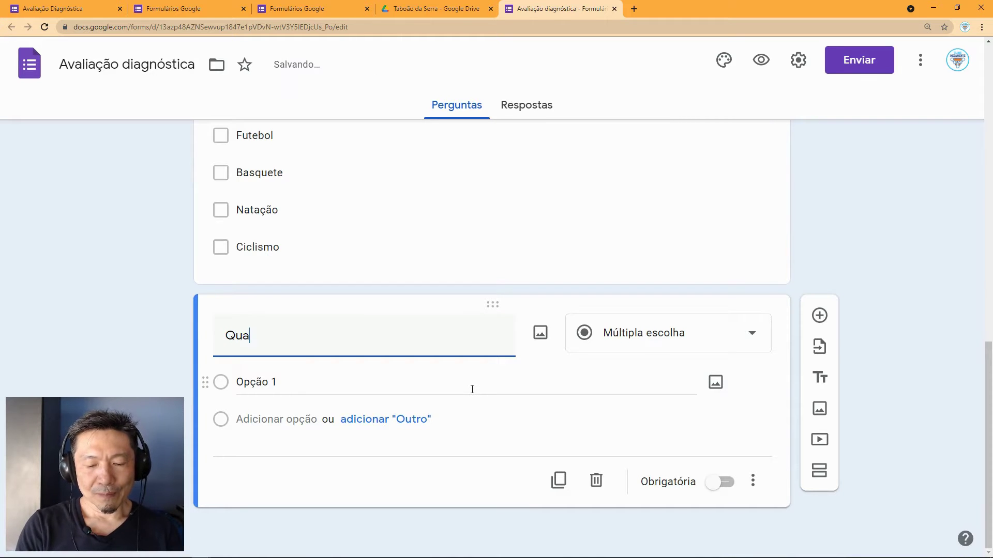
text(l NÃO )
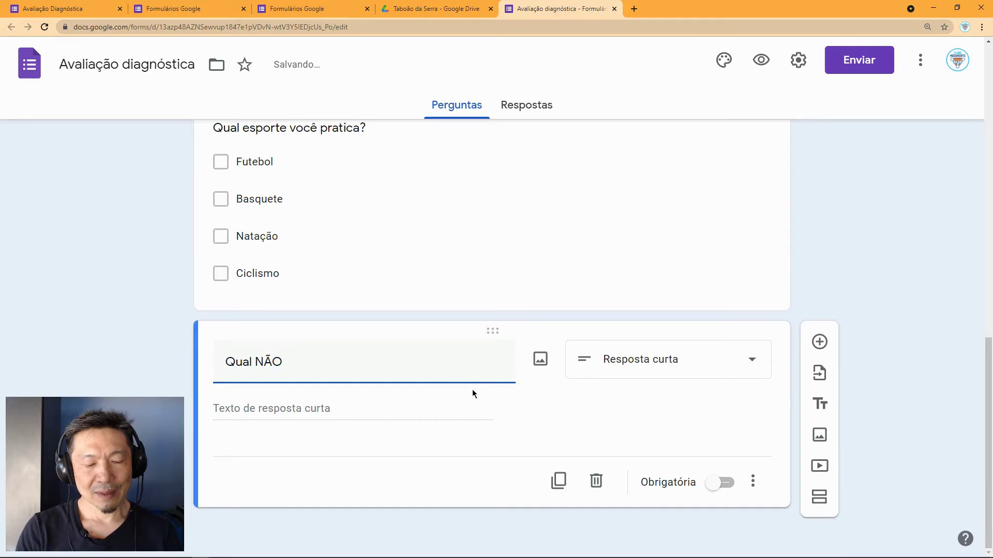
text(é um inseto?)
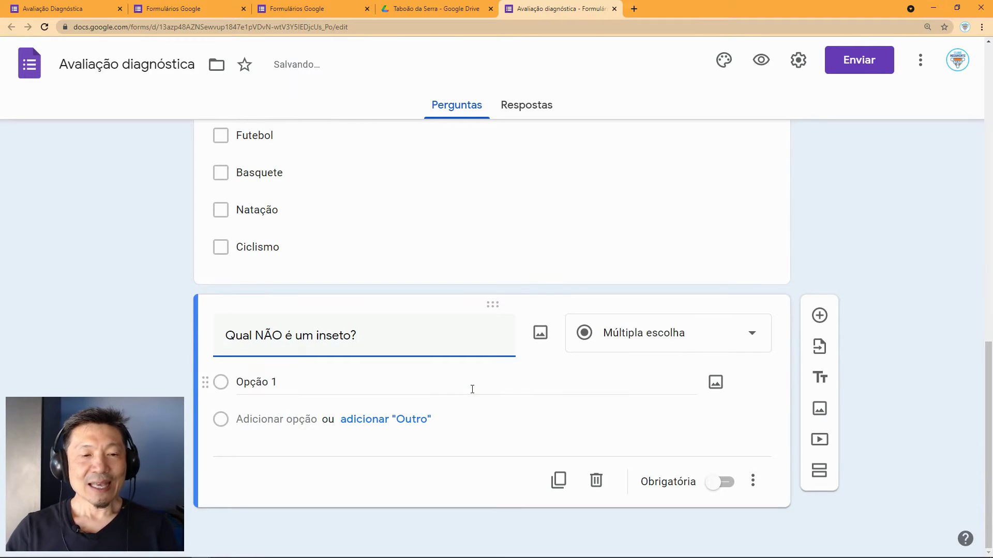
click(274, 384)
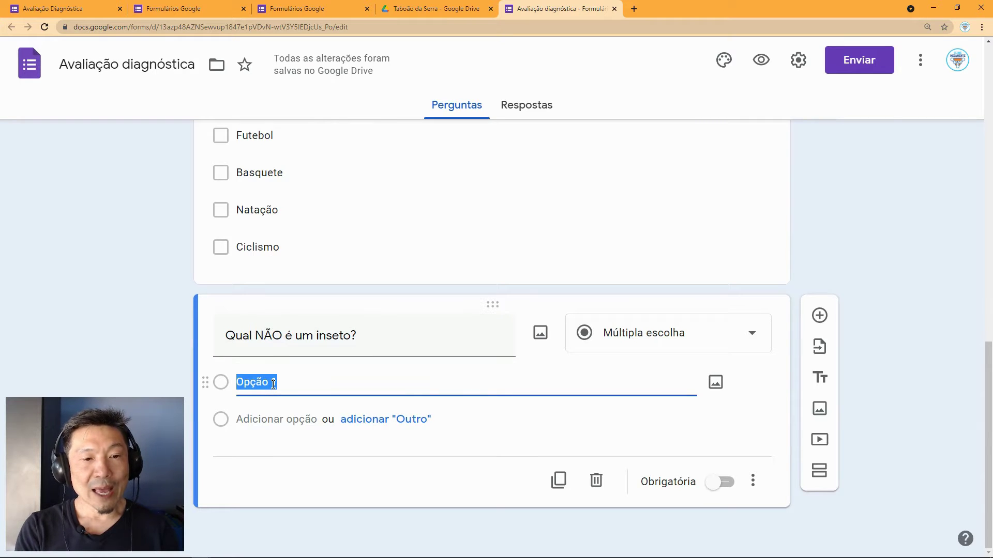
text(a)
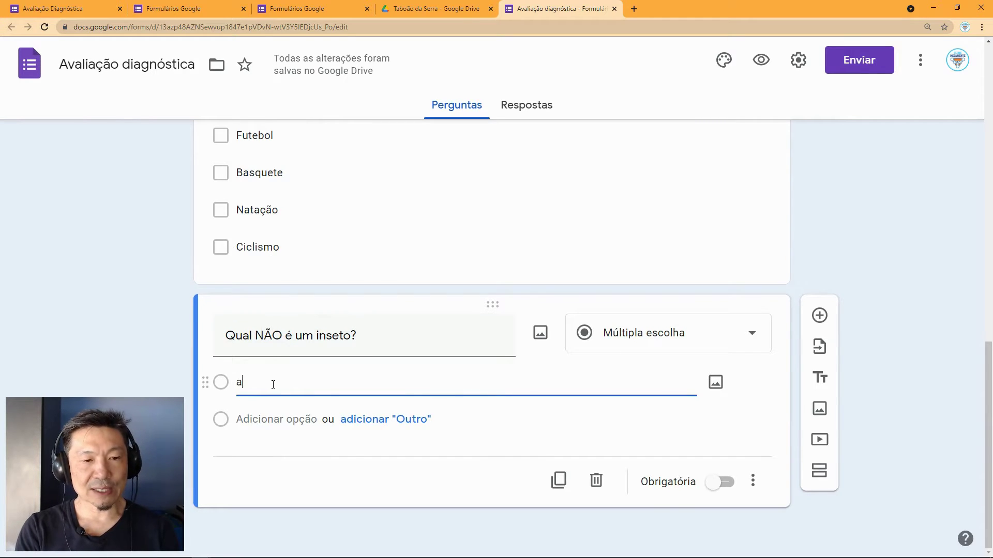
text(ABELHA)
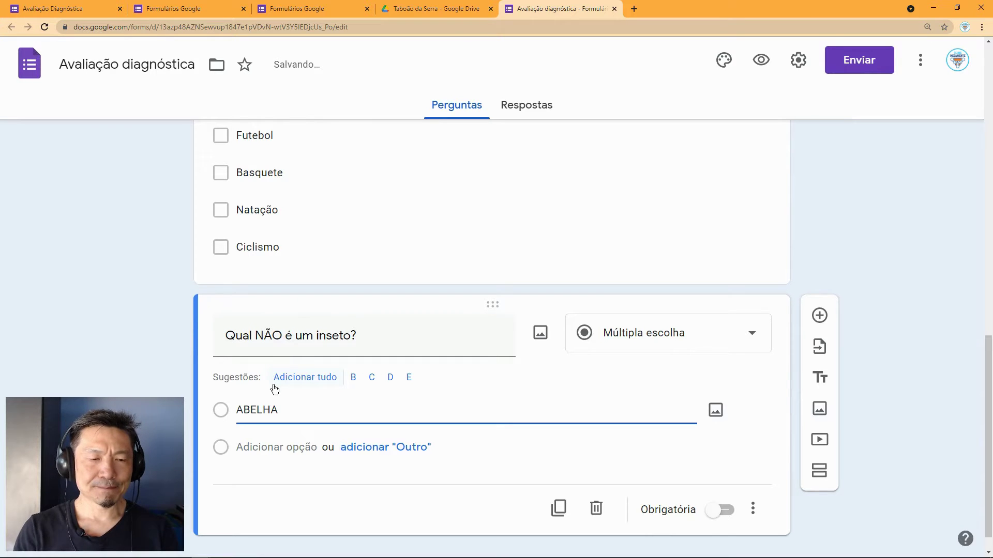
click(270, 447)
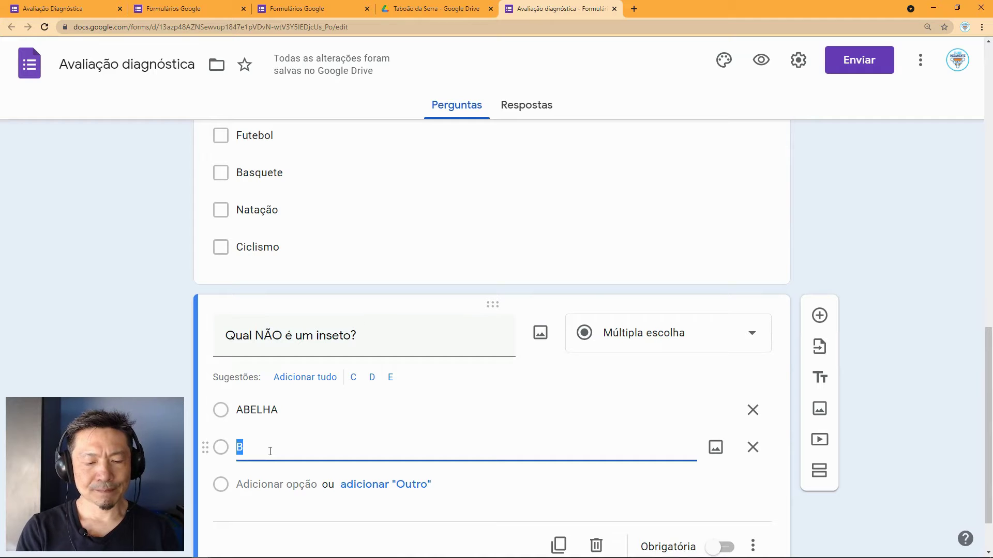
text(GAFA)
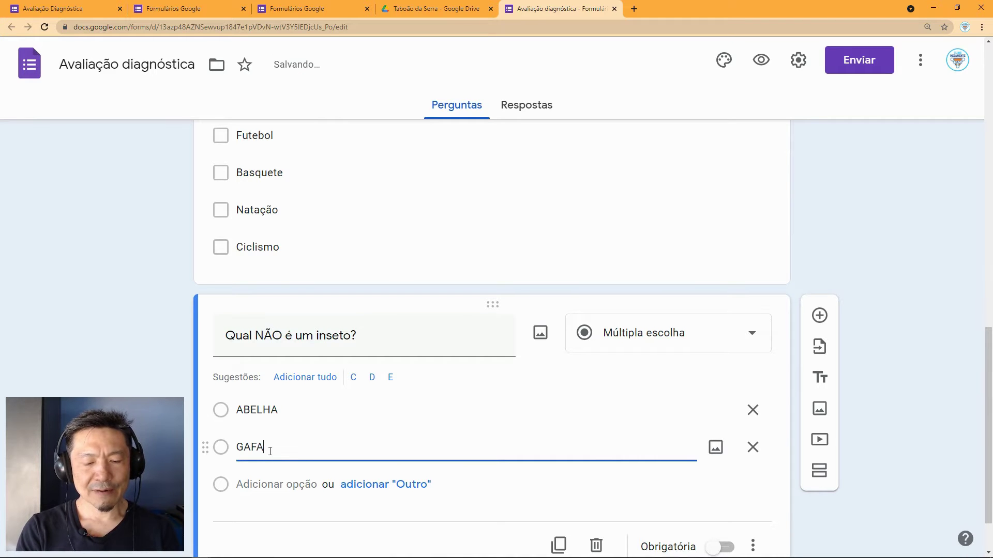
text(NHOTO)
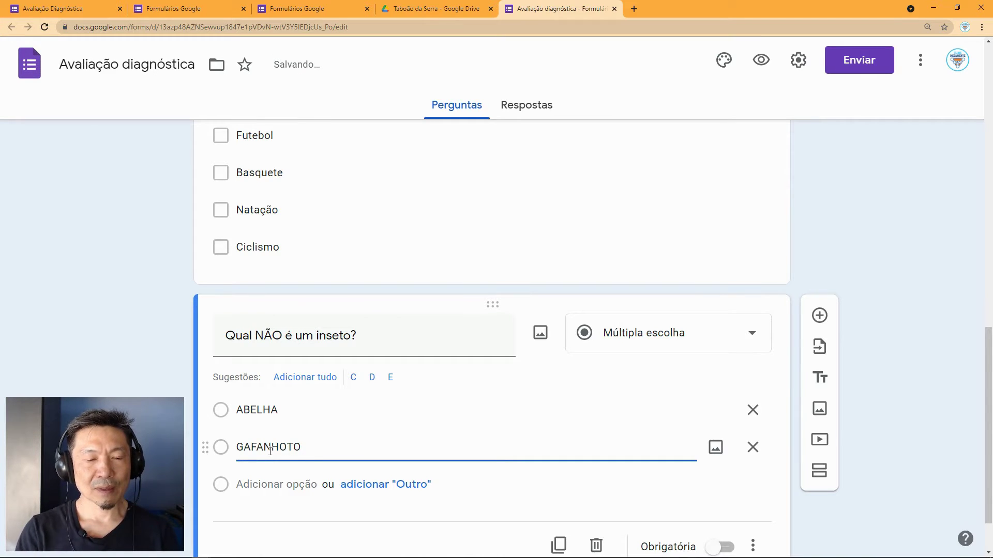
Step: Add the options ARANHA and FORMIGA, then start attaching an image to ABELHA
click(272, 484)
text(ARANHA)
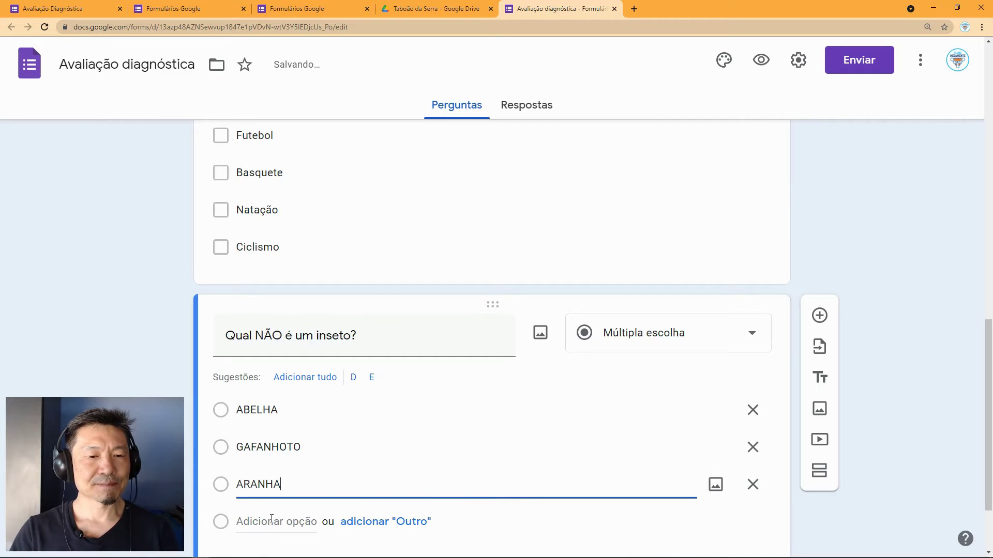
click(272, 521)
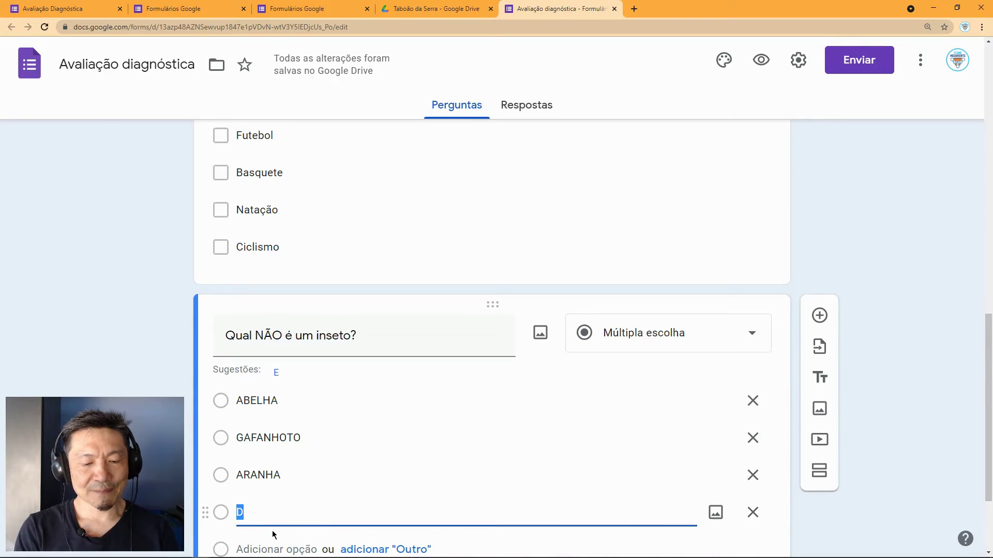
text(FORMIGA)
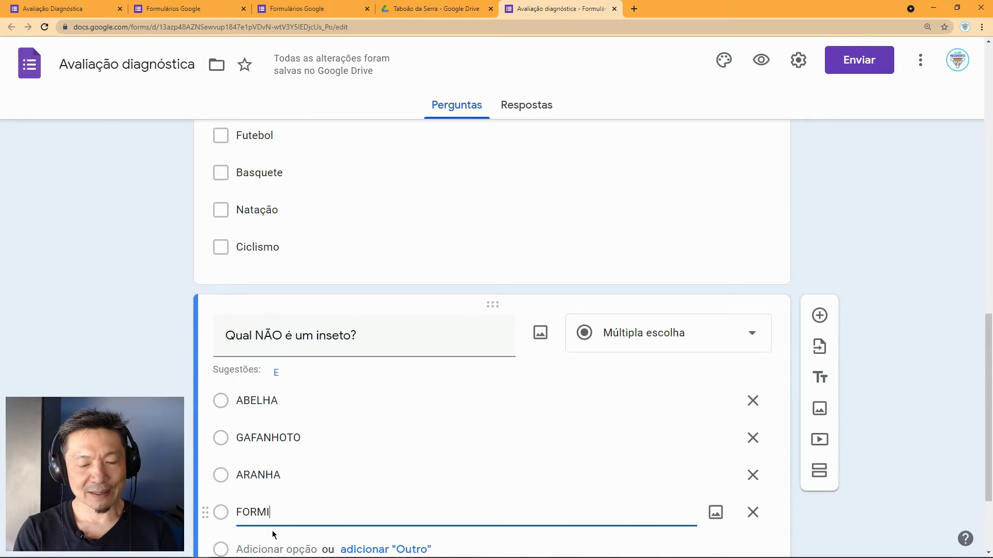
click(277, 401)
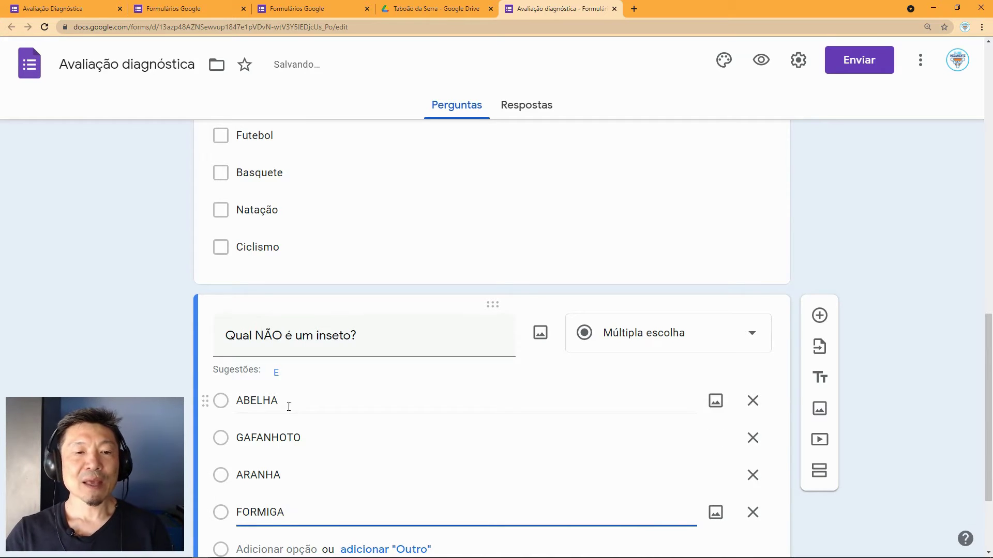
double_click(284, 401)
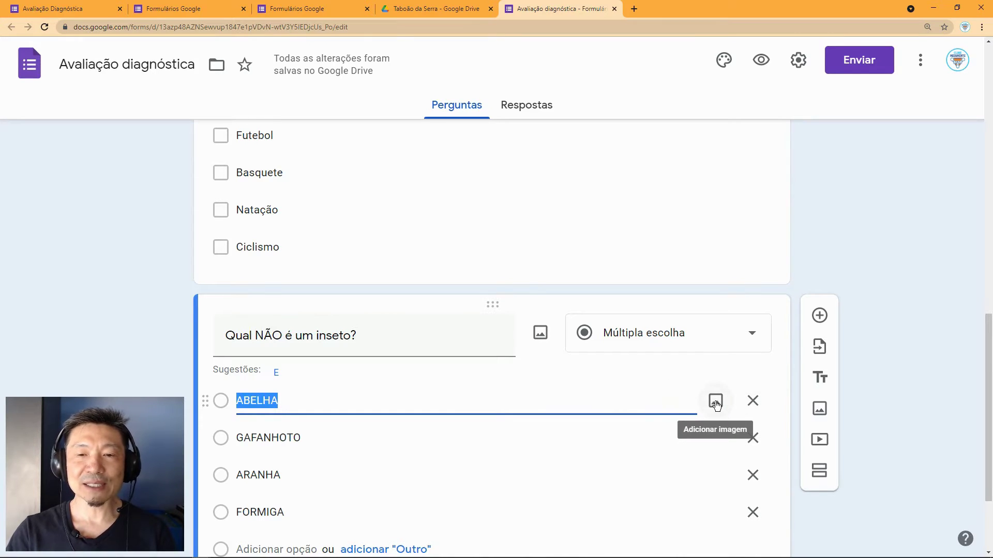
click(716, 402)
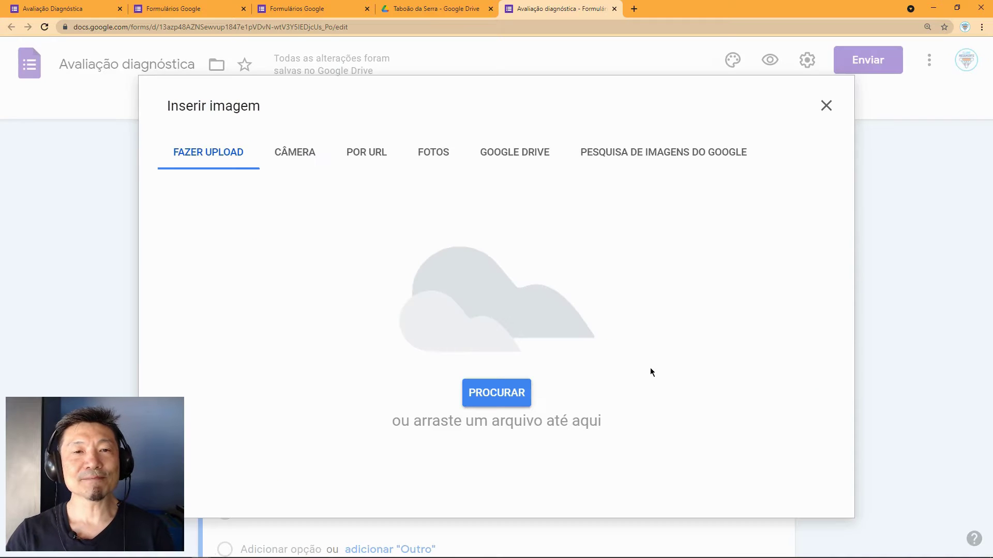
Step: Try the Google image search in the Inserir imagem window, then close it
click(638, 157)
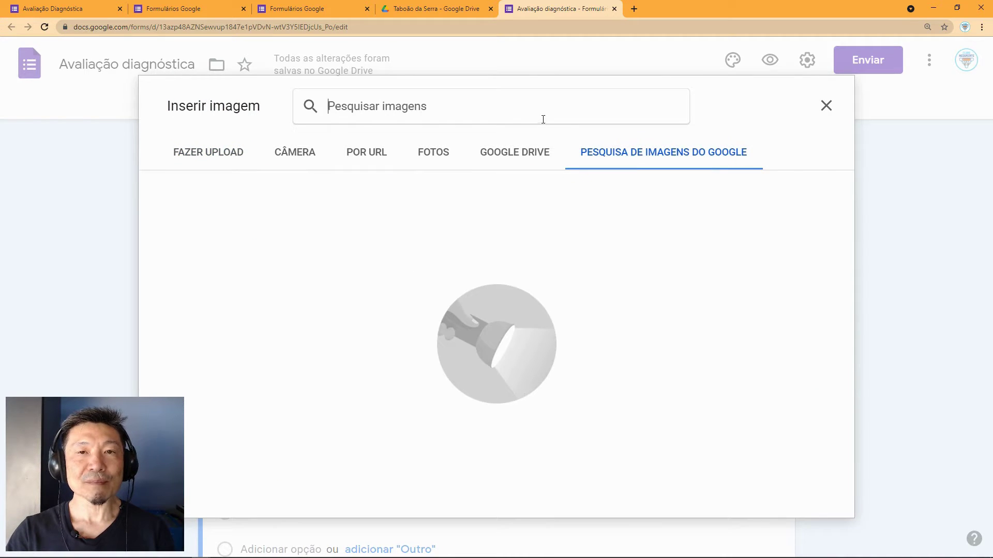
drag(539, 90, 663, 120)
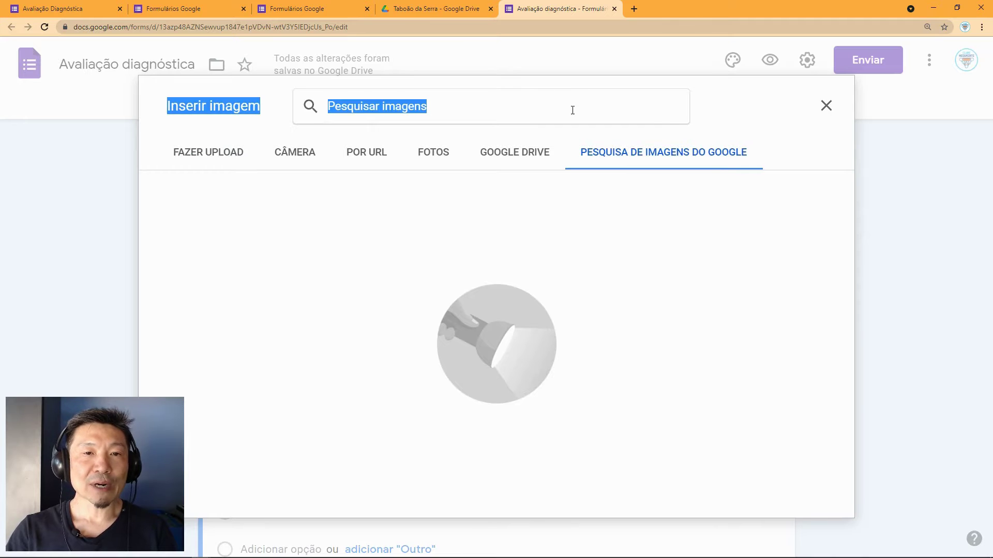
click(494, 106)
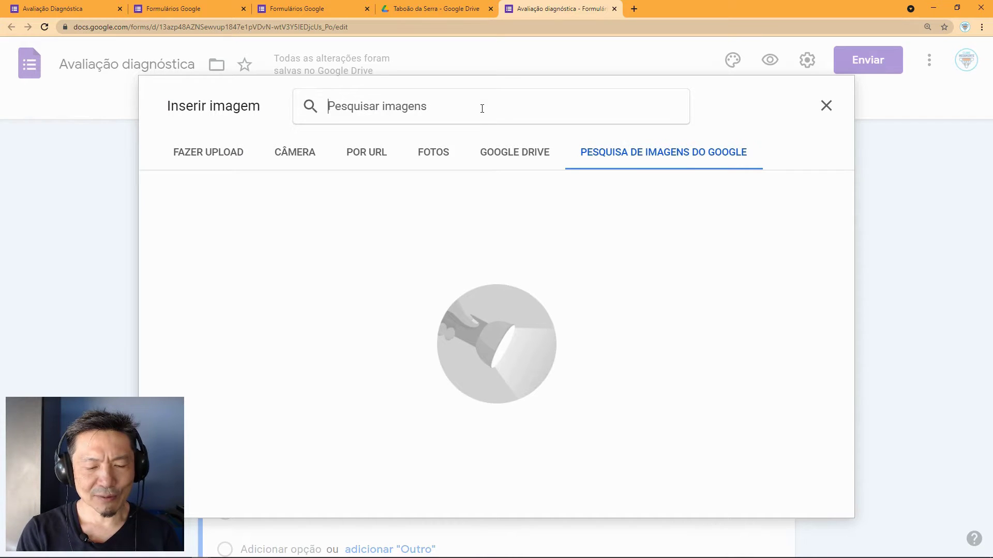
text(F)
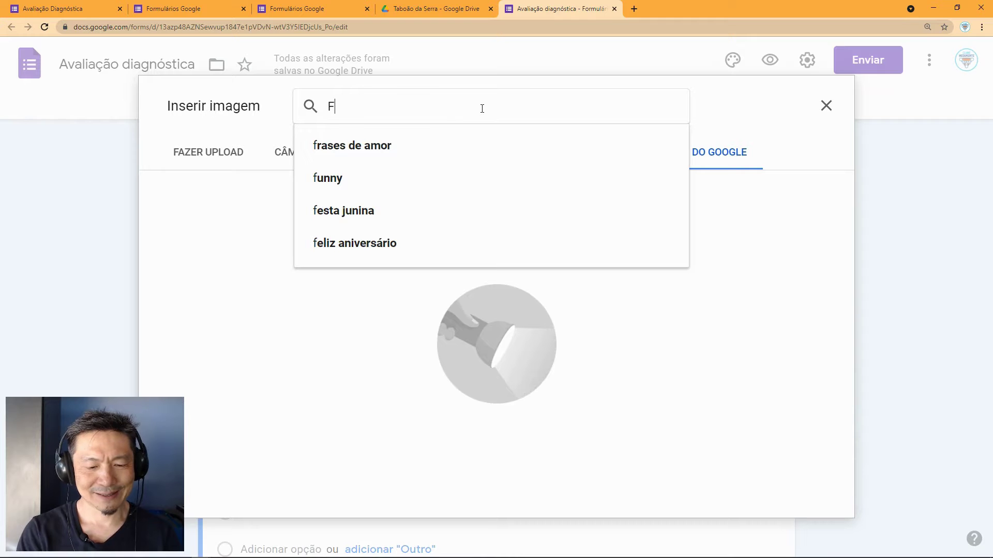
text(O)
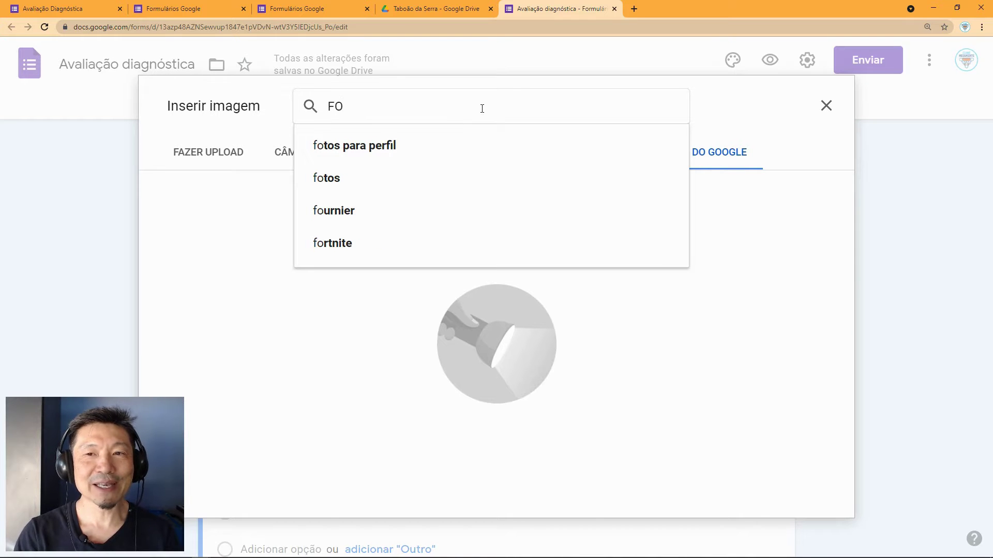
click(826, 106)
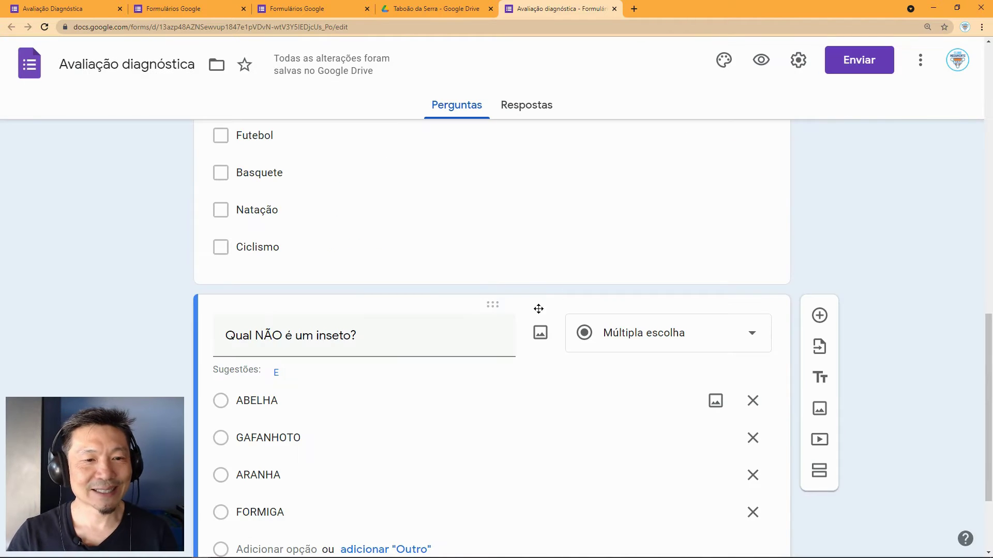
Step: Reopen image insertion for ABELHA, search images for 'ABELHA', then switch to Fazer upload
click(716, 400)
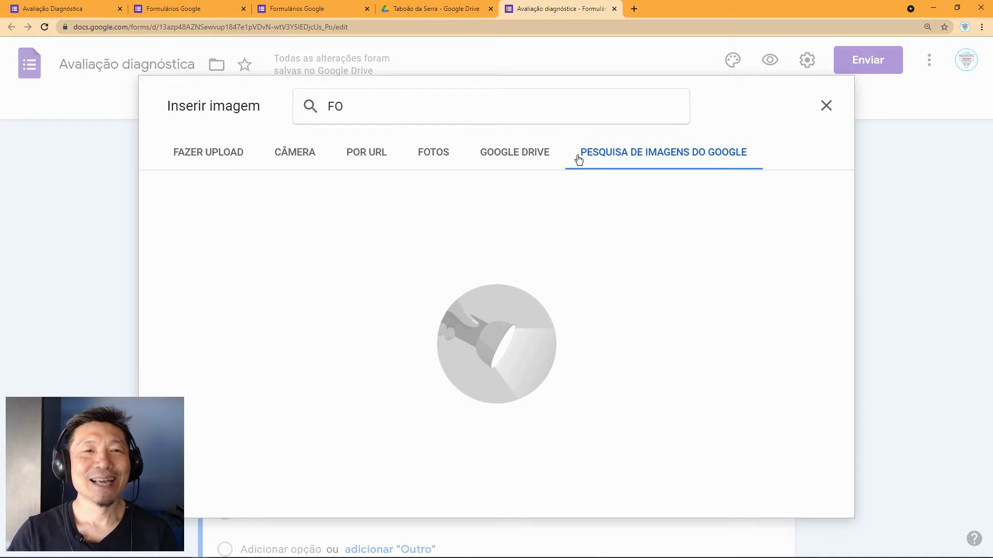
key(ctrl+a)
text(ABELHA)
key(Return)
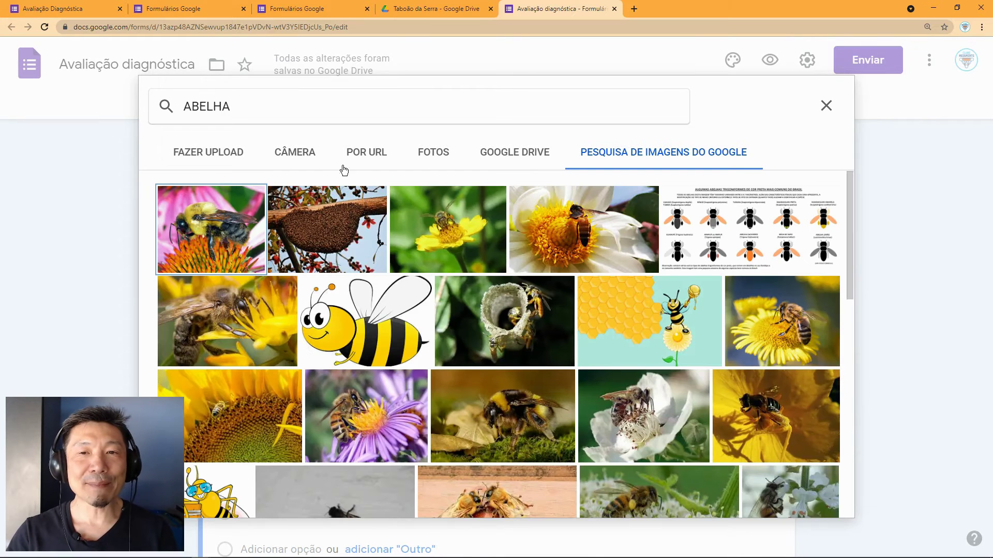
scroll(445, 349, down, 1)
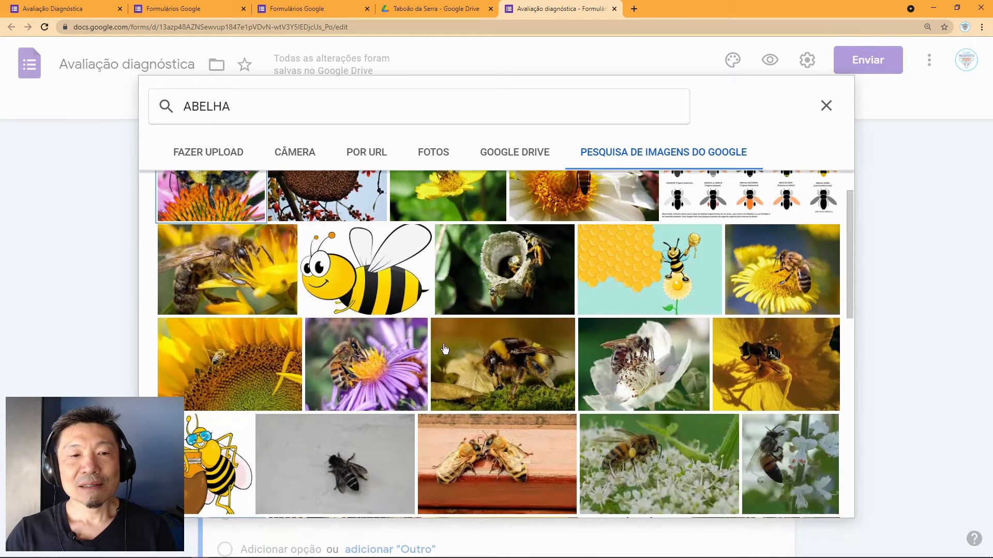
scroll(389, 354, down, 1)
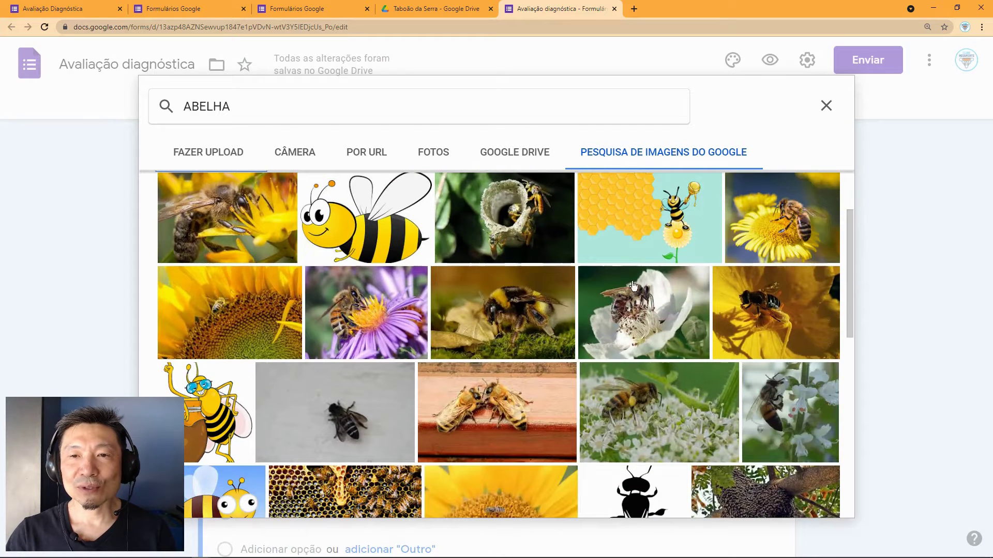
click(209, 154)
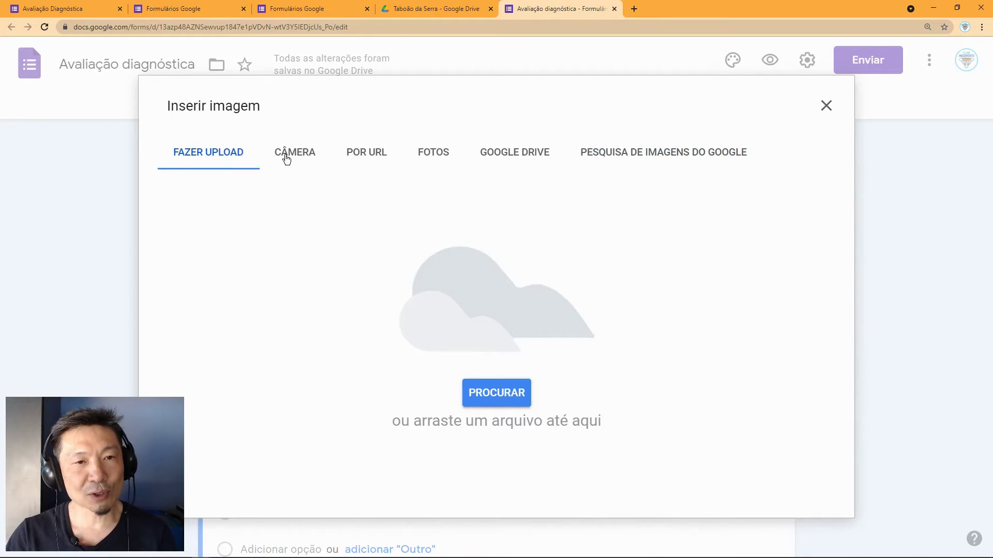
Step: Look through the camera, URL, Google Photos and Google Drive image sources
click(285, 155)
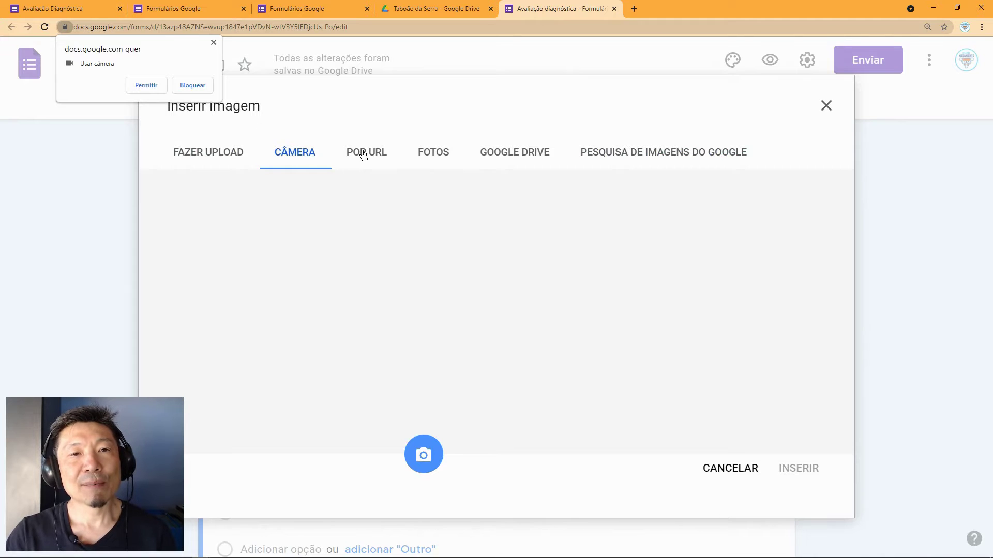
click(366, 151)
click(422, 158)
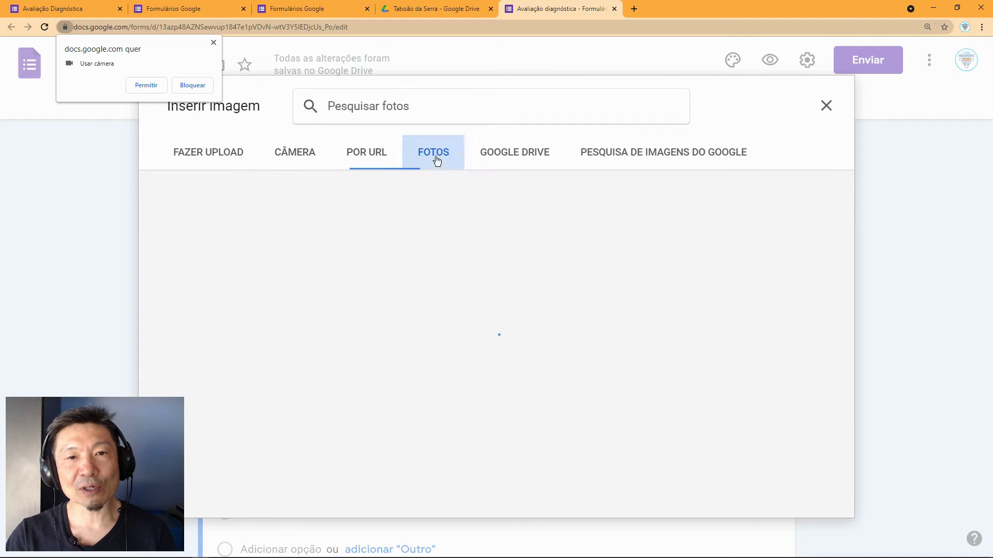
click(523, 157)
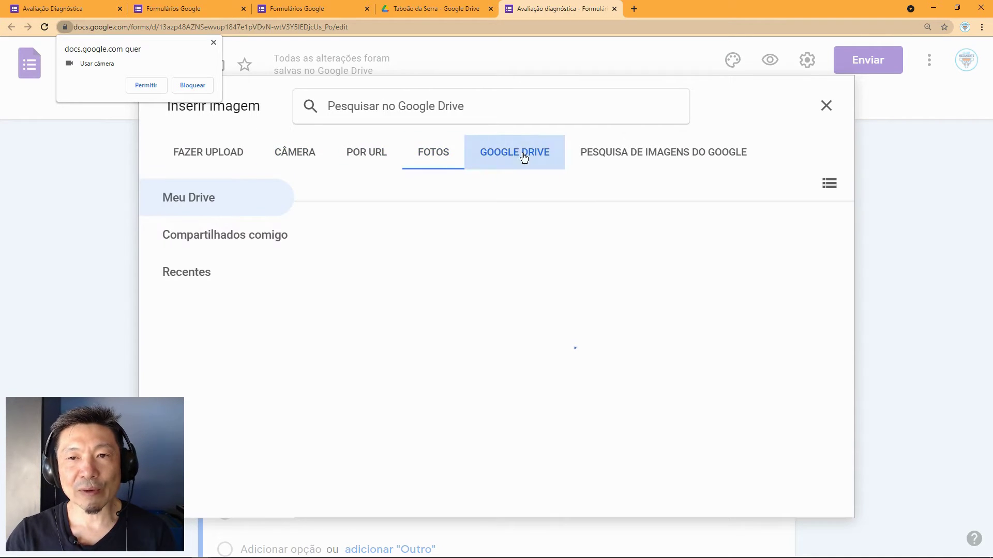
Step: Search Google Images for 'abelha' and insert the cartoon bee picture into ABELHA
click(645, 157)
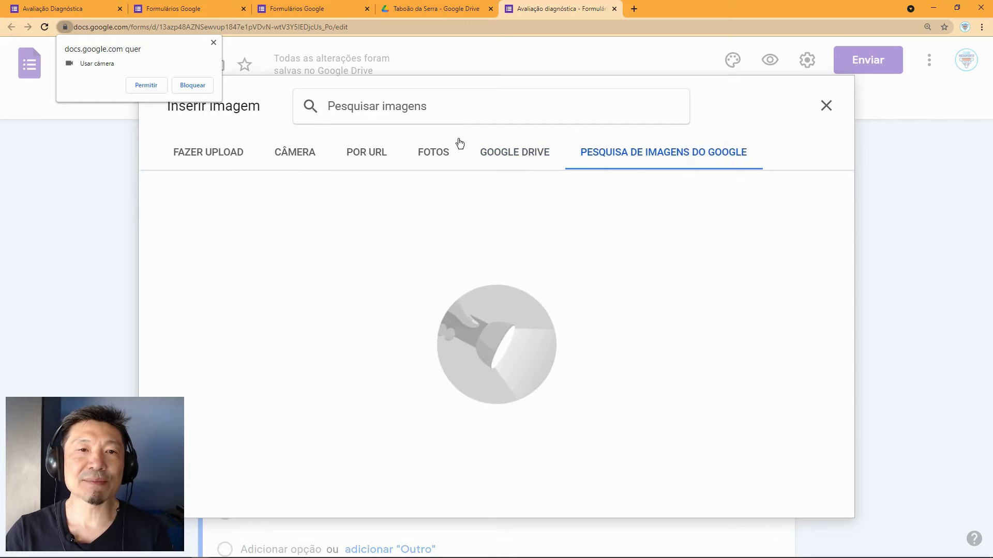
text(ABE)
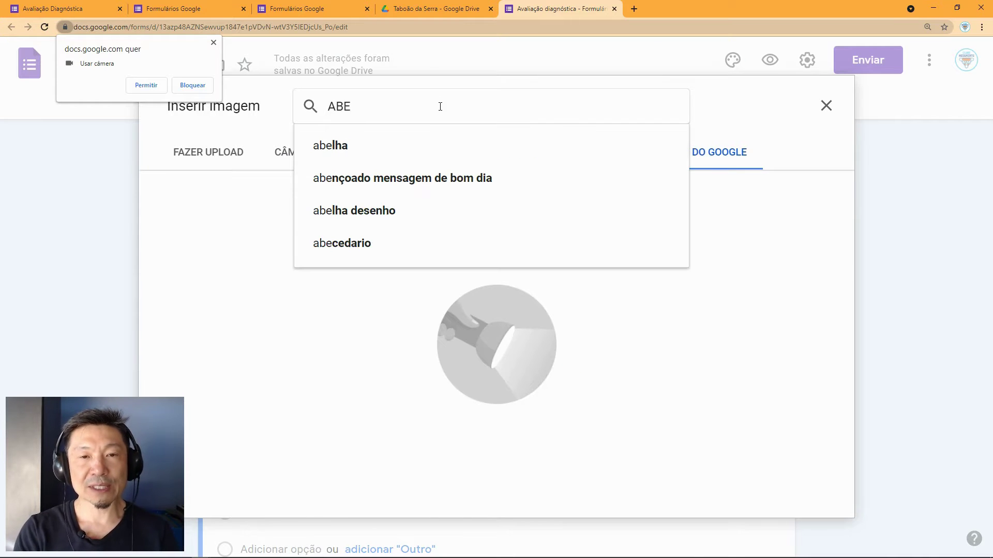
click(358, 147)
click(211, 42)
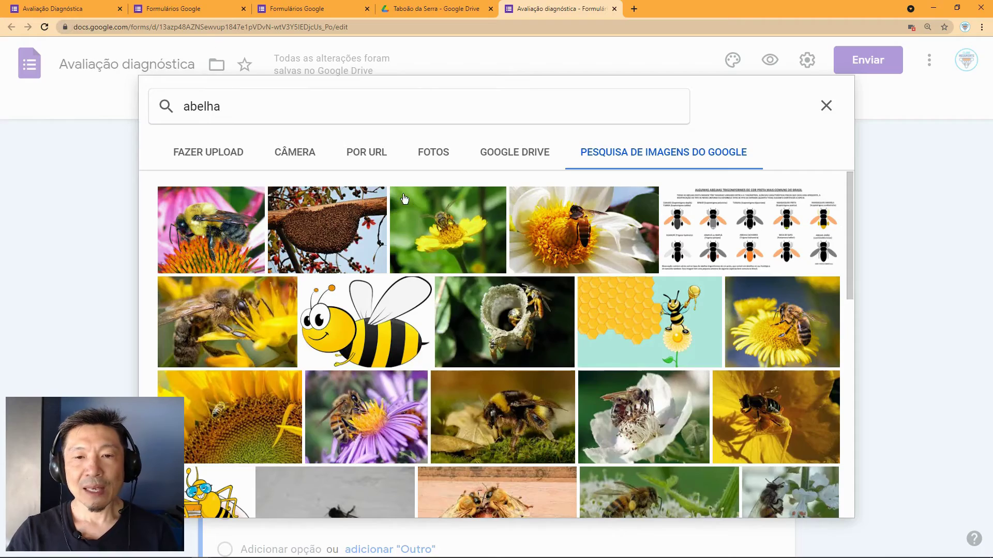
scroll(487, 354, down, 5)
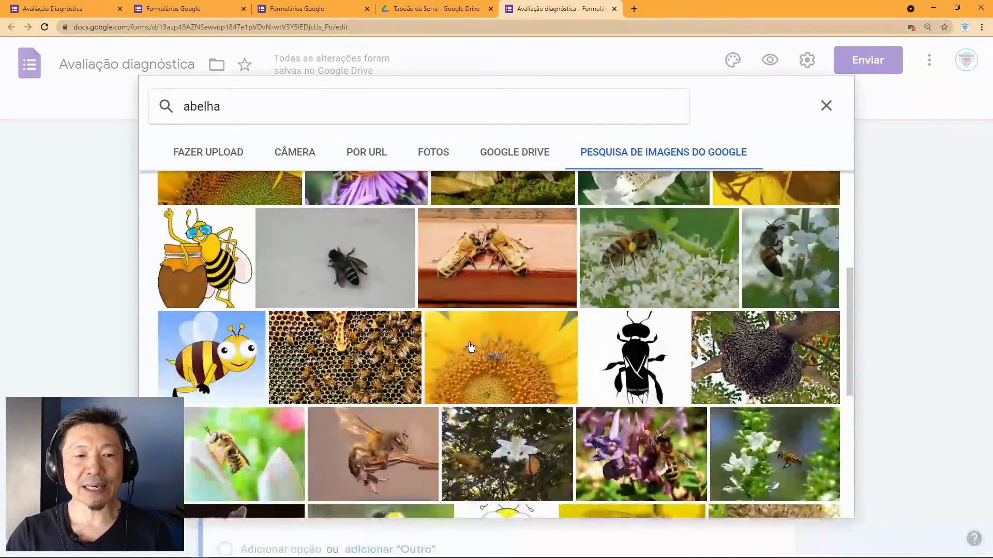
scroll(488, 354, up, 4)
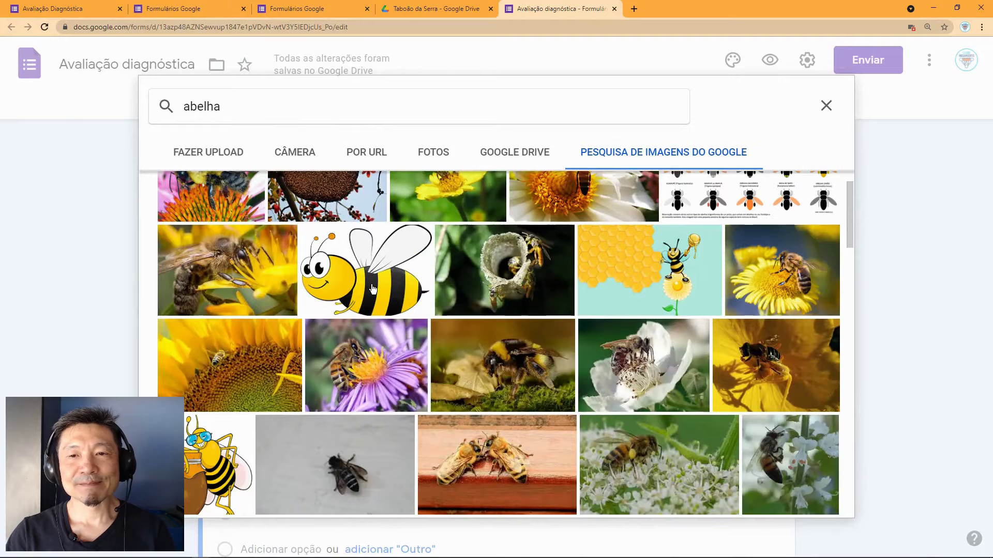
click(373, 288)
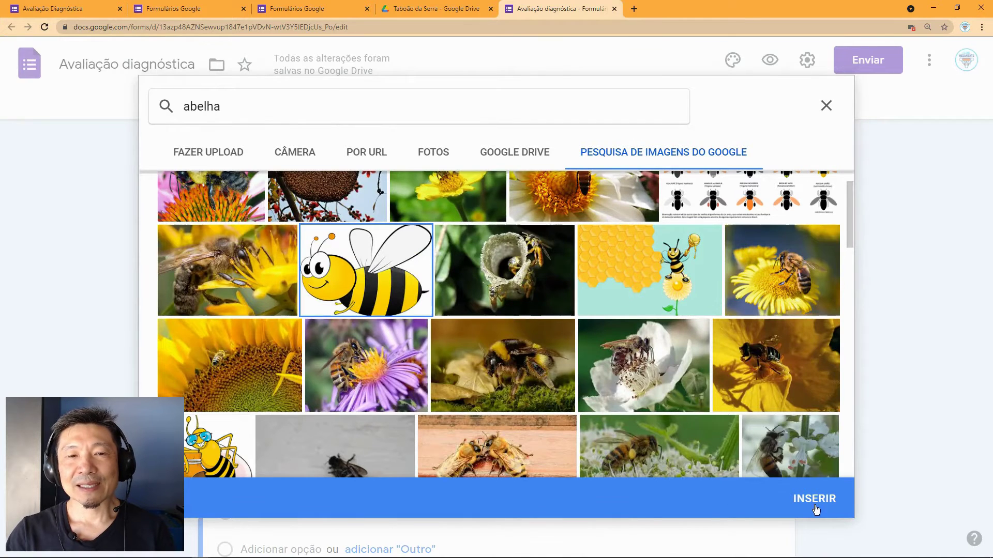
click(812, 498)
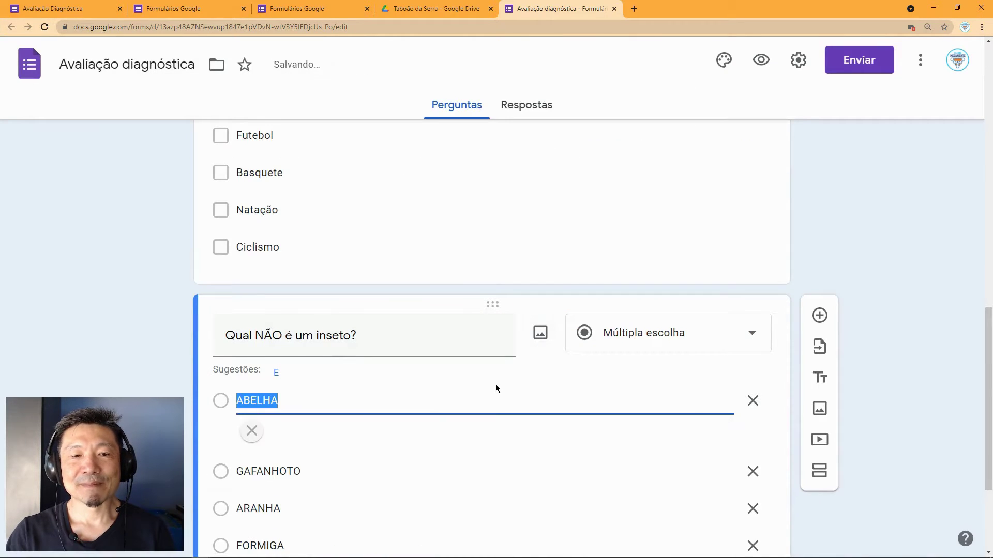
Step: Open the image picker for the GAFANHOTO answer option
scroll(458, 448, down, 1)
scroll(467, 455, down, 3)
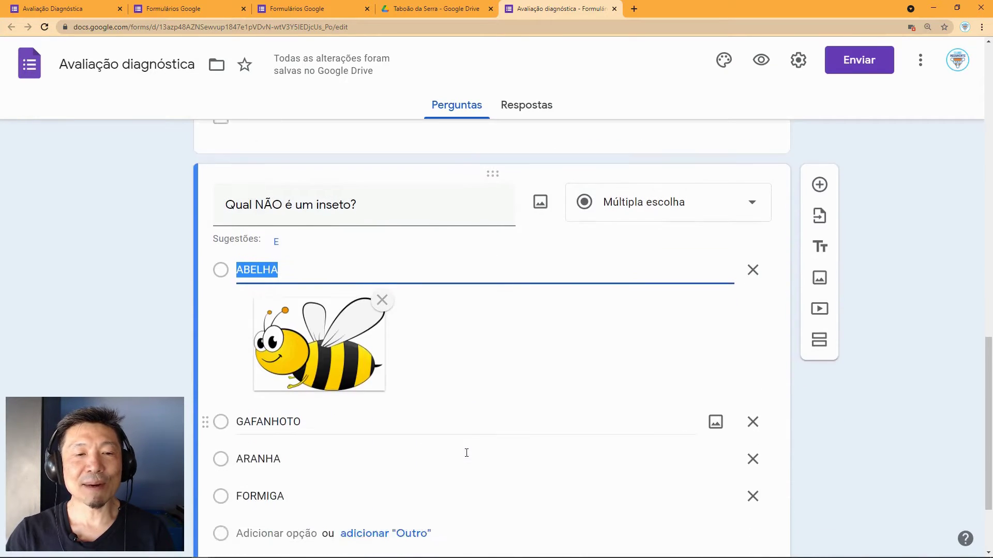
click(342, 348)
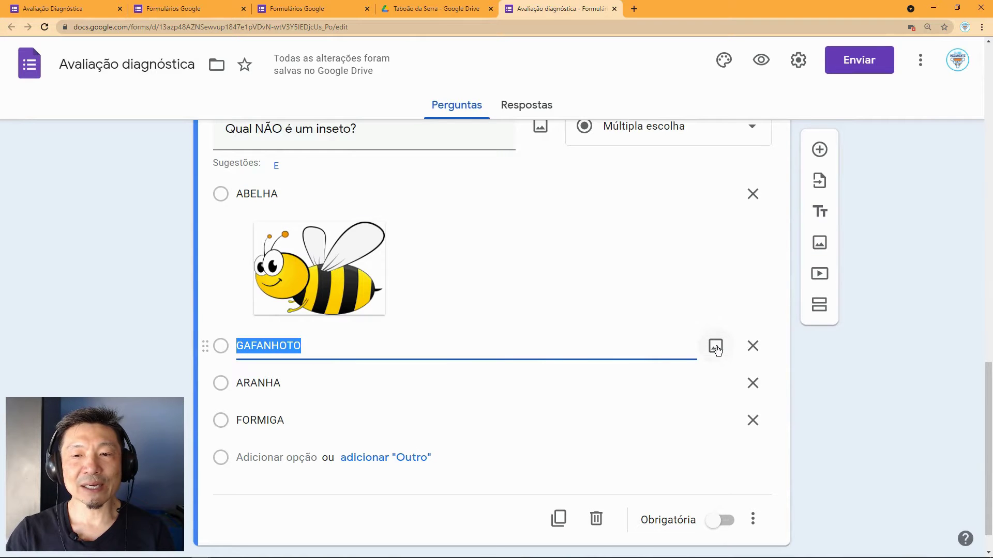
click(533, 350)
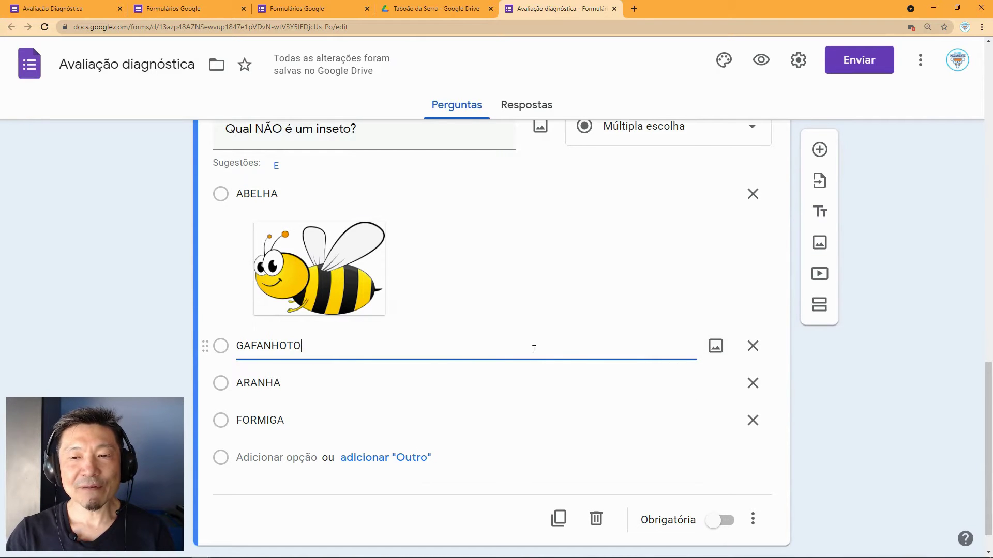
click(716, 350)
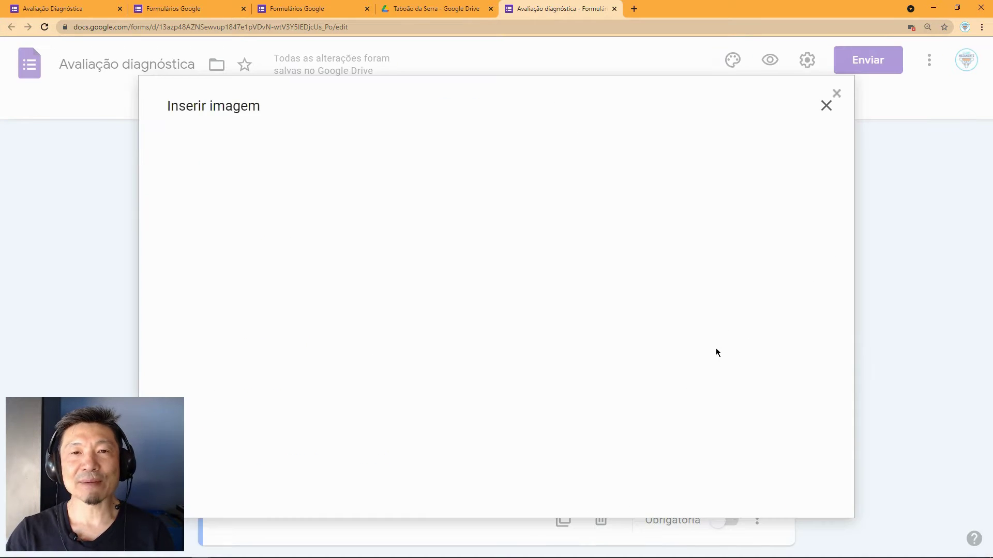
Step: Search Google Images for 'GAFANHOTO' and insert the green praying mantis drawing
click(658, 161)
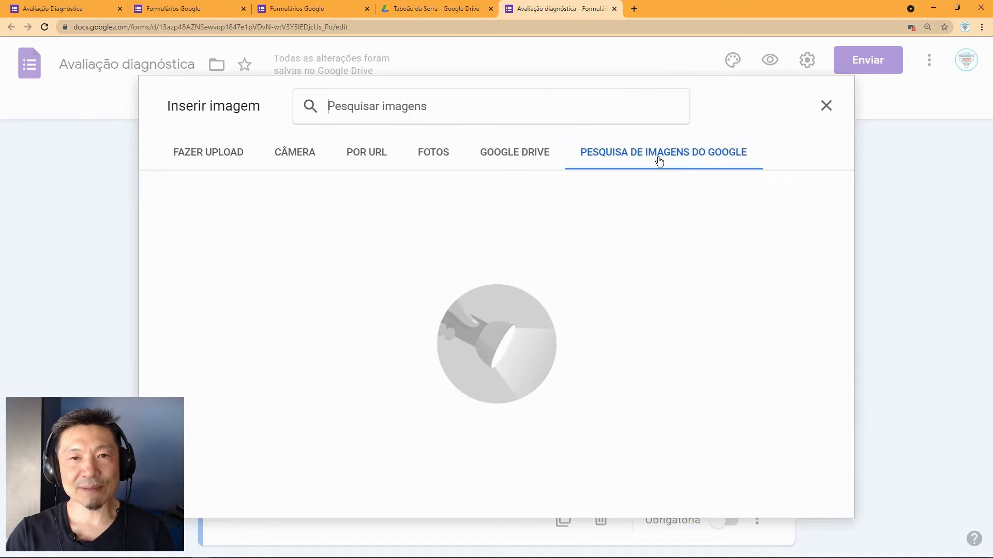
text(GANFA)
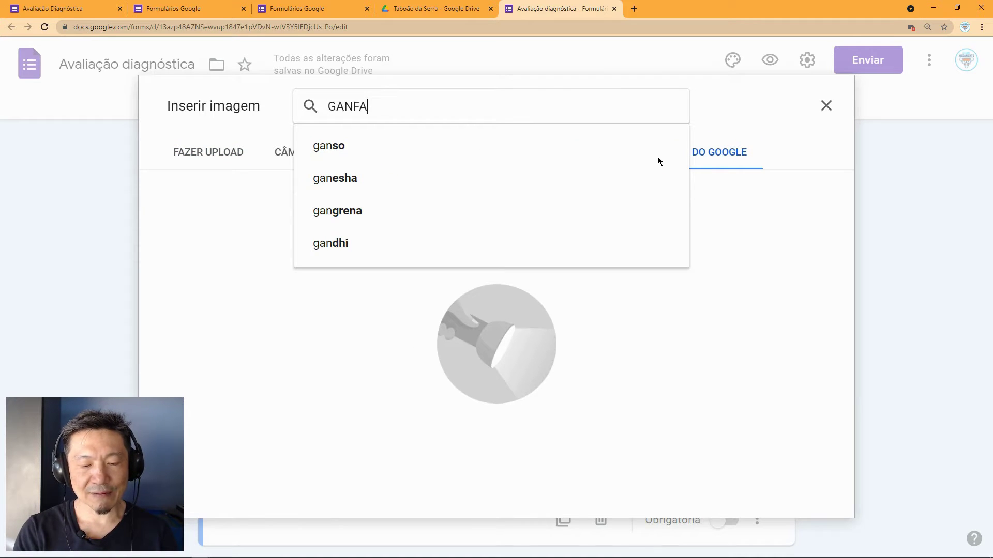
text(NHOTO)
key(BackSpace)
key(BackSpace)
key(BackSpace)
key(BackSpace)
key(BackSpace)
key(BackSpace)
key(BackSpace)
key(BackSpace)
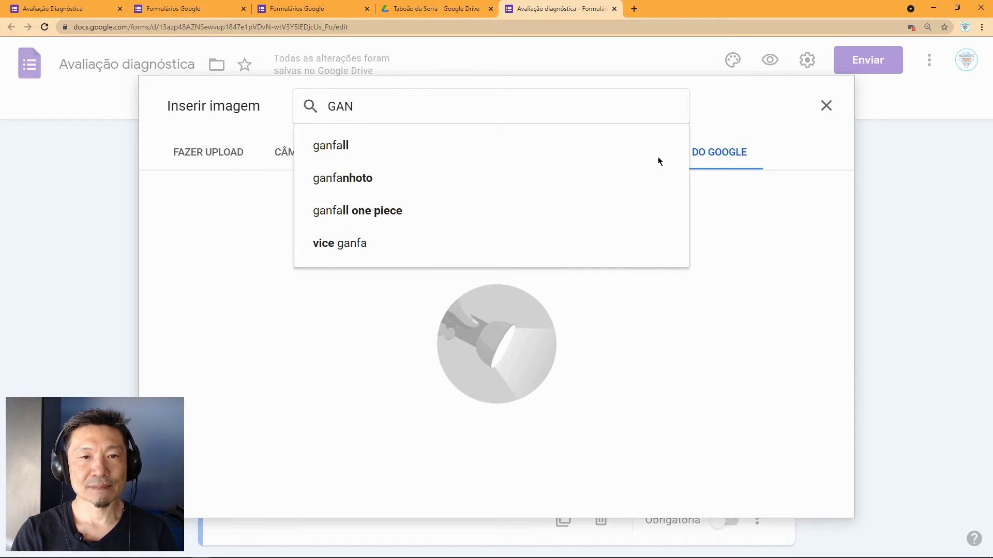
text(FAN)
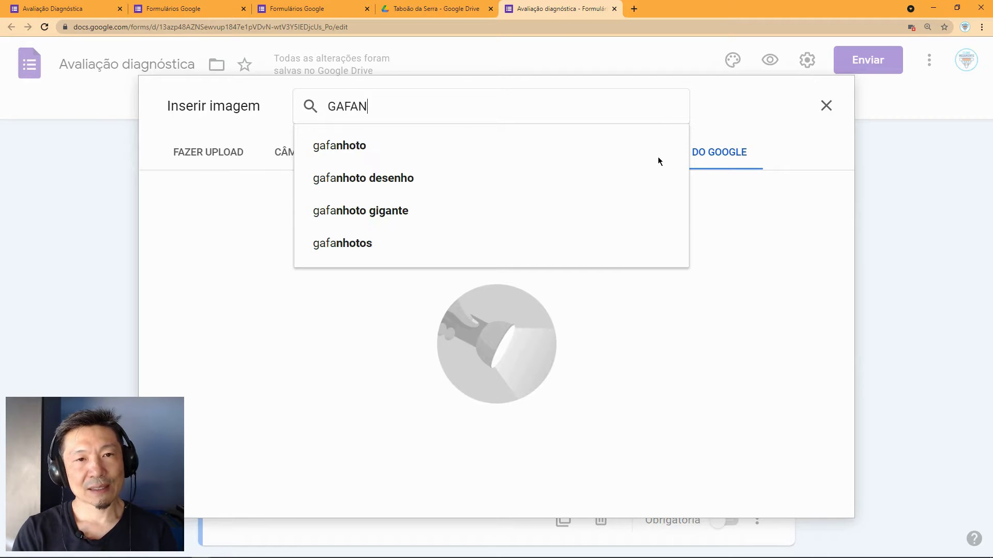
text(HOTO)
key(Return)
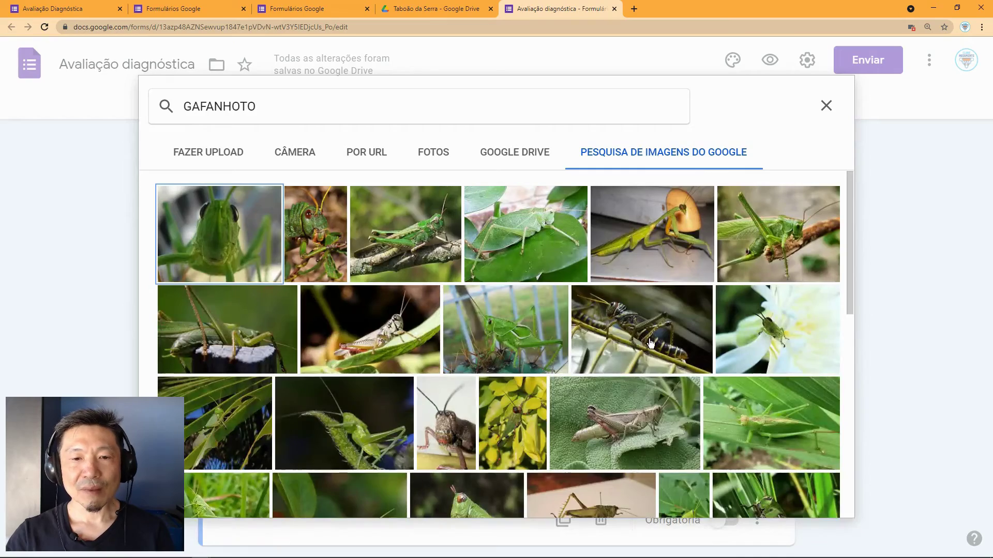
scroll(620, 328, down, 3)
scroll(620, 328, down, 6)
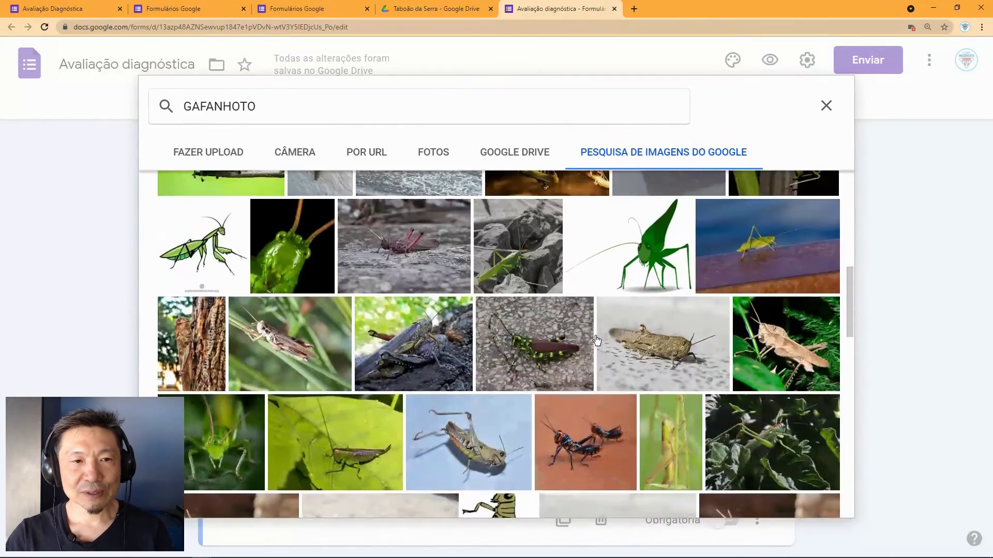
click(205, 243)
scroll(398, 316, down, 5)
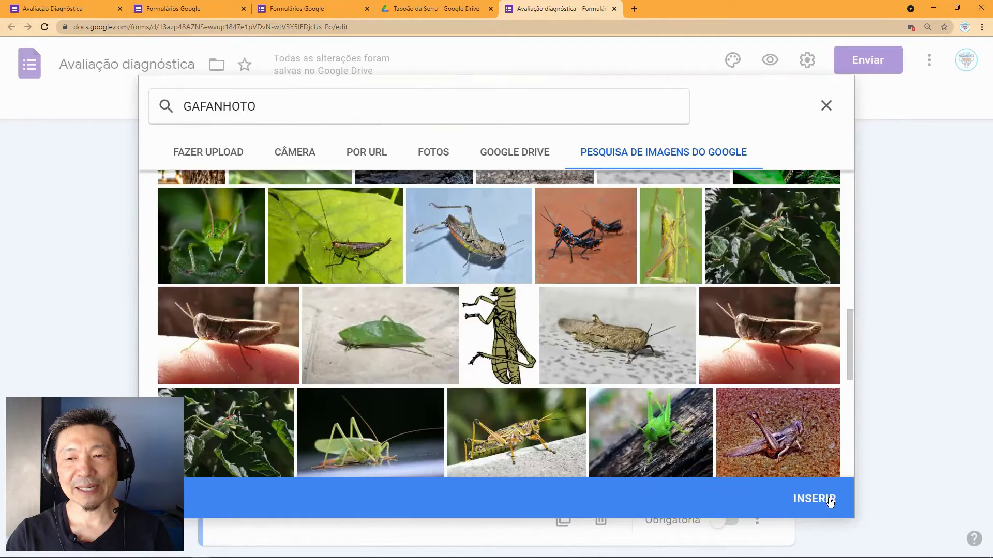
click(812, 498)
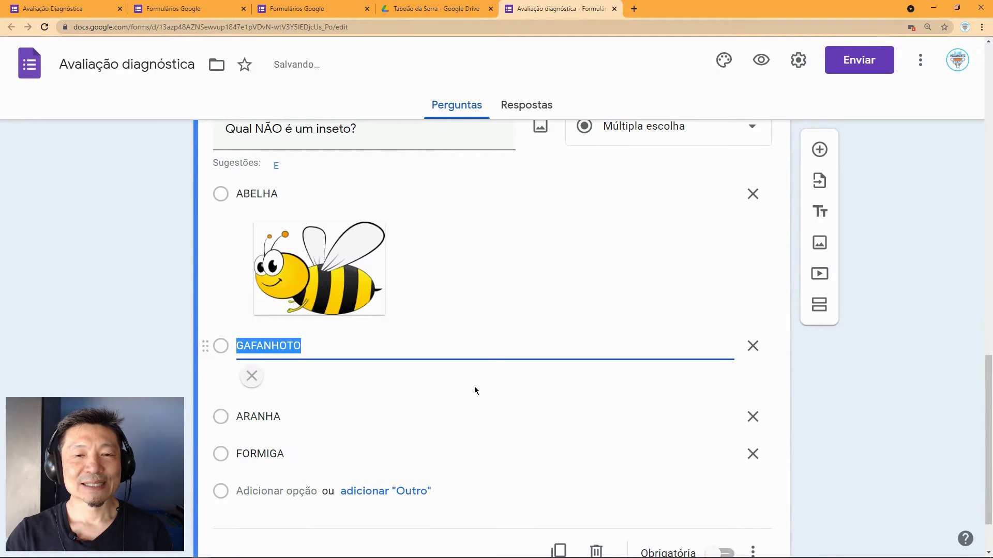
Step: Attach a small spider drawing from an 'ARANHA' image search to the ARANHA option
scroll(474, 390, down, 3)
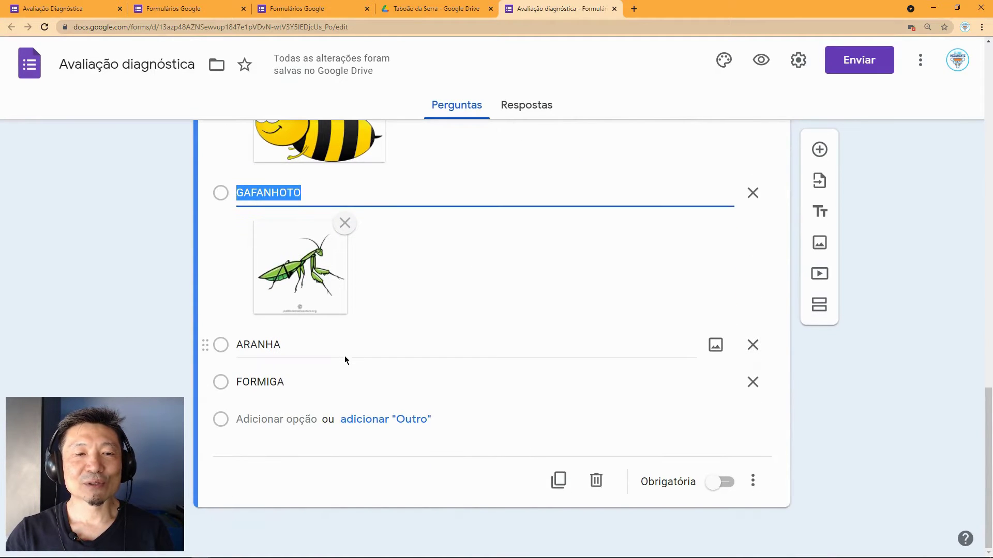
click(344, 346)
click(716, 344)
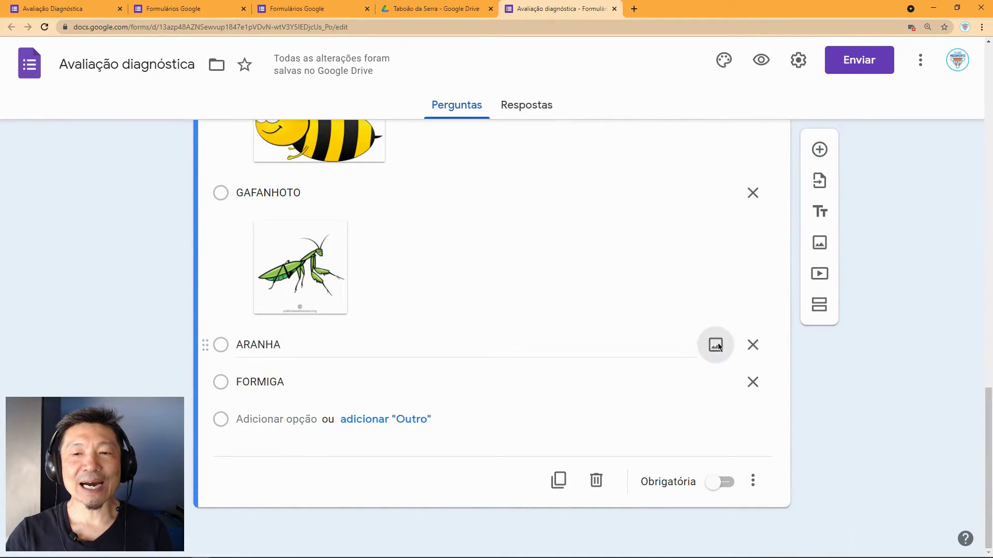
click(625, 155)
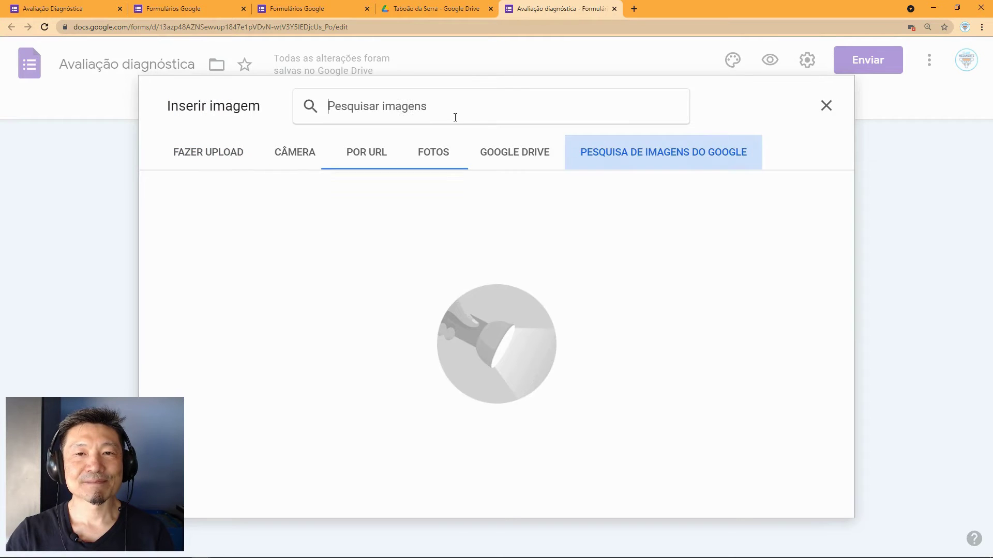
text(ARANHA)
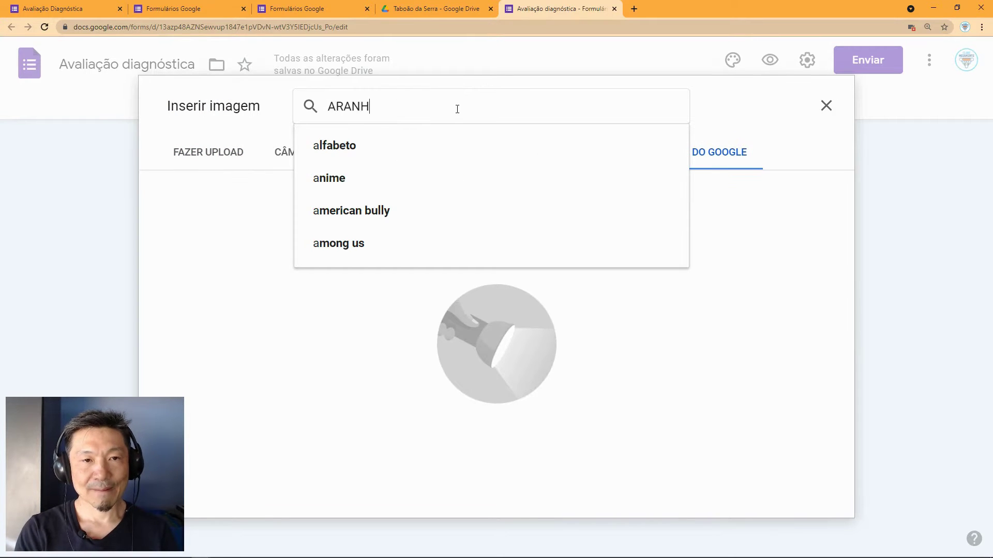
key(Return)
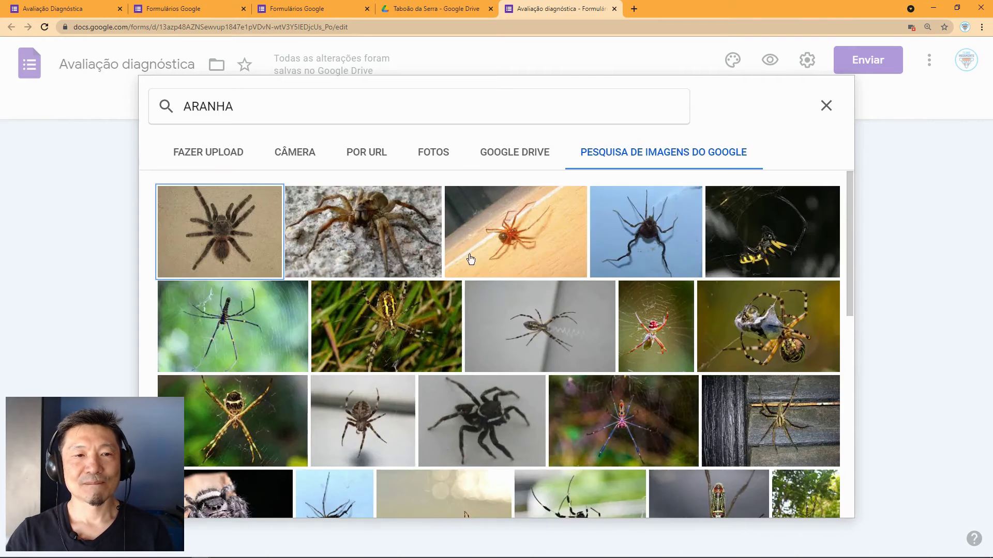
scroll(450, 344, down, 5)
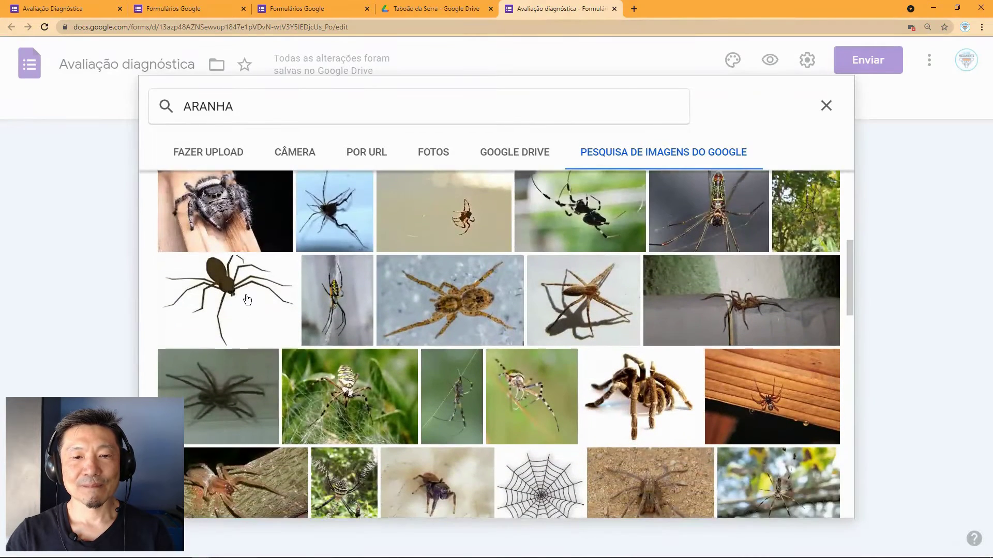
scroll(222, 221, down, 2)
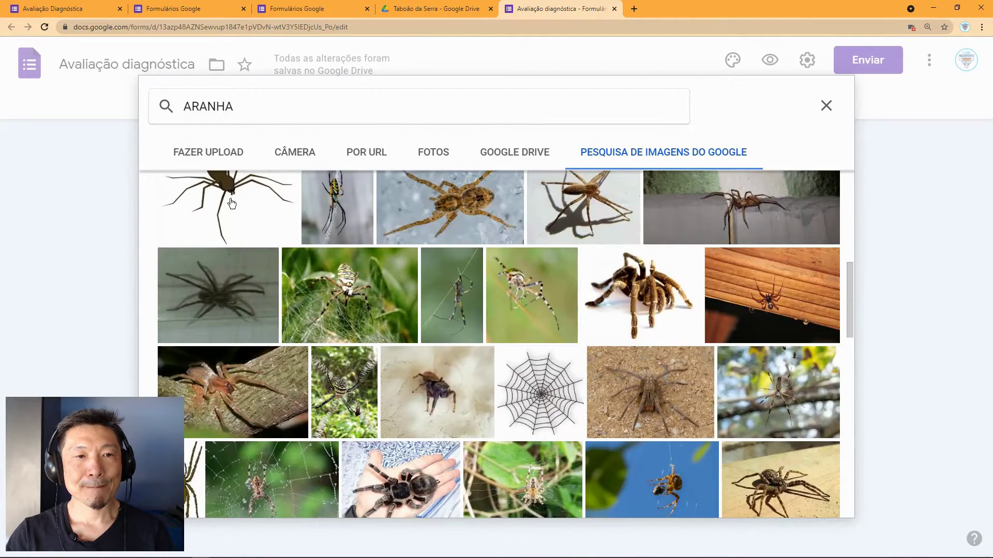
scroll(229, 203, up, 1)
click(227, 217)
scroll(228, 258, down, 3)
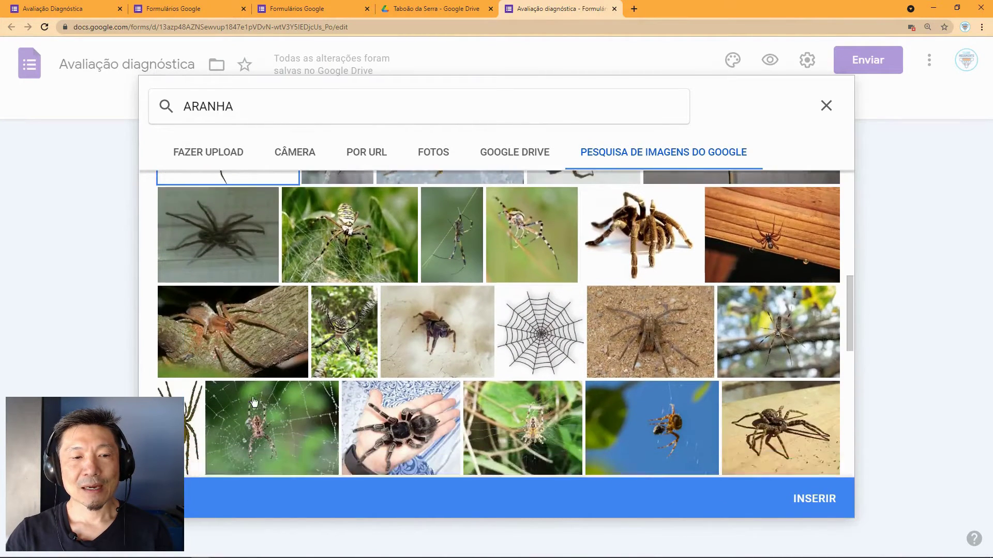
click(188, 355)
click(838, 504)
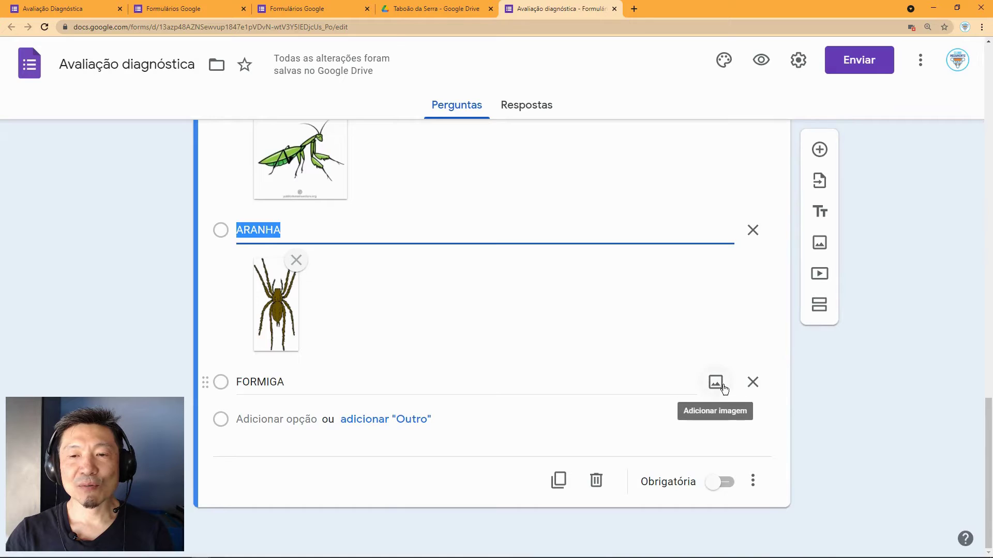
Step: Attach a black ant silhouette from a 'FORMIGA' image search to FORMIGA, then preview the form
click(718, 384)
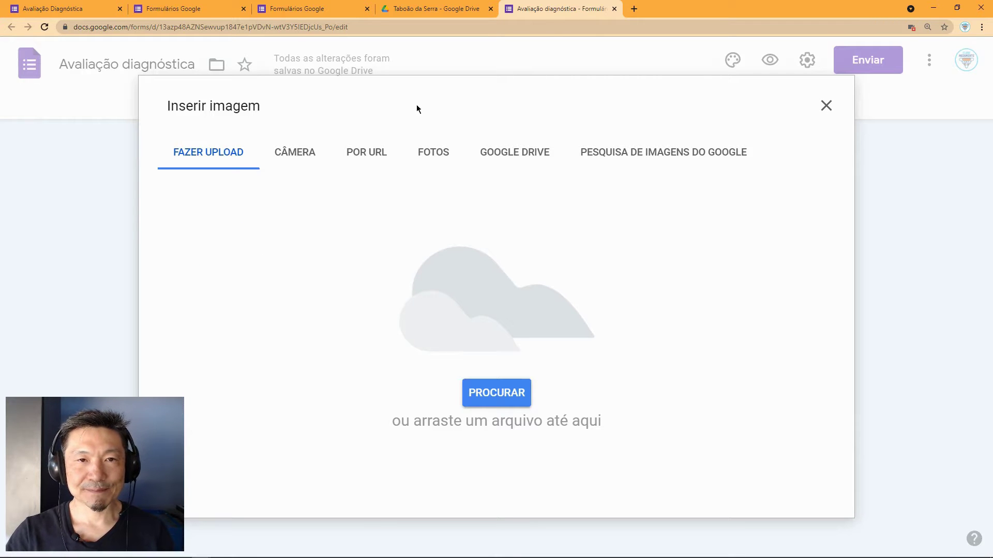
click(661, 164)
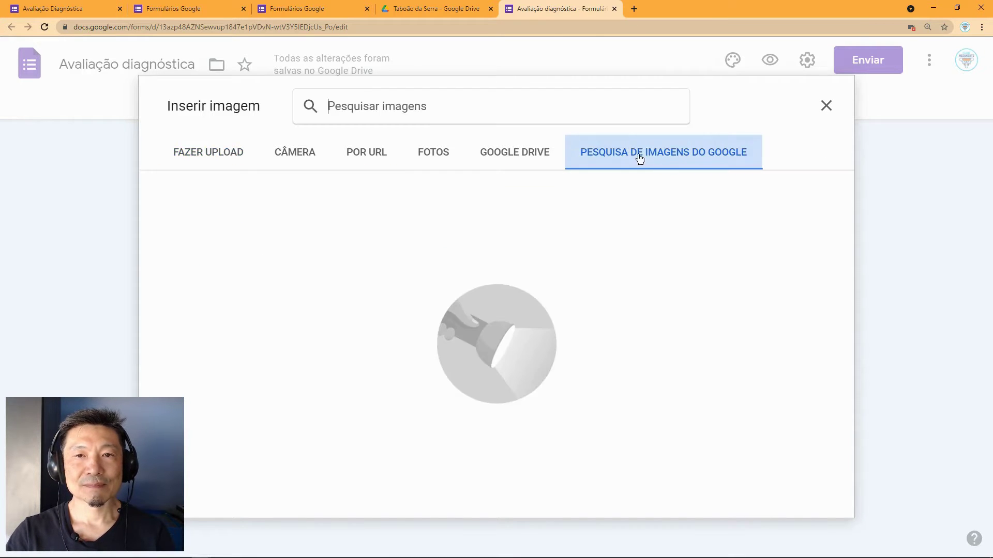
text(FORMIGA)
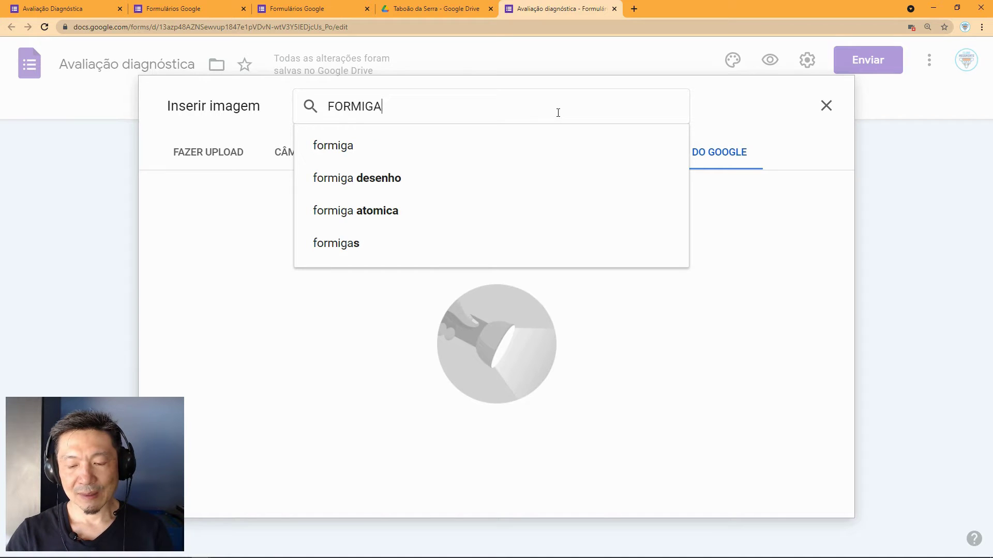
key(Return)
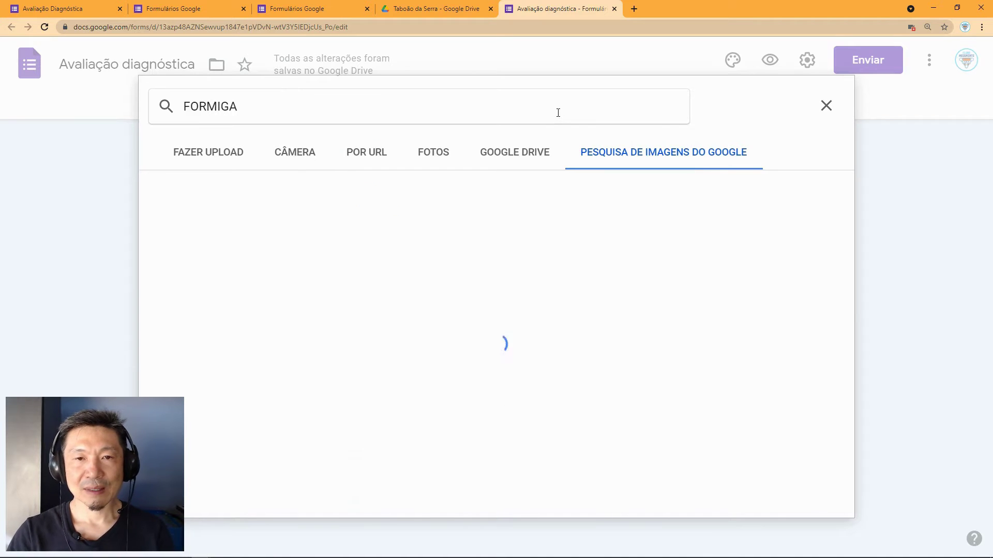
scroll(360, 340, down, 2)
scroll(360, 340, down, 2)
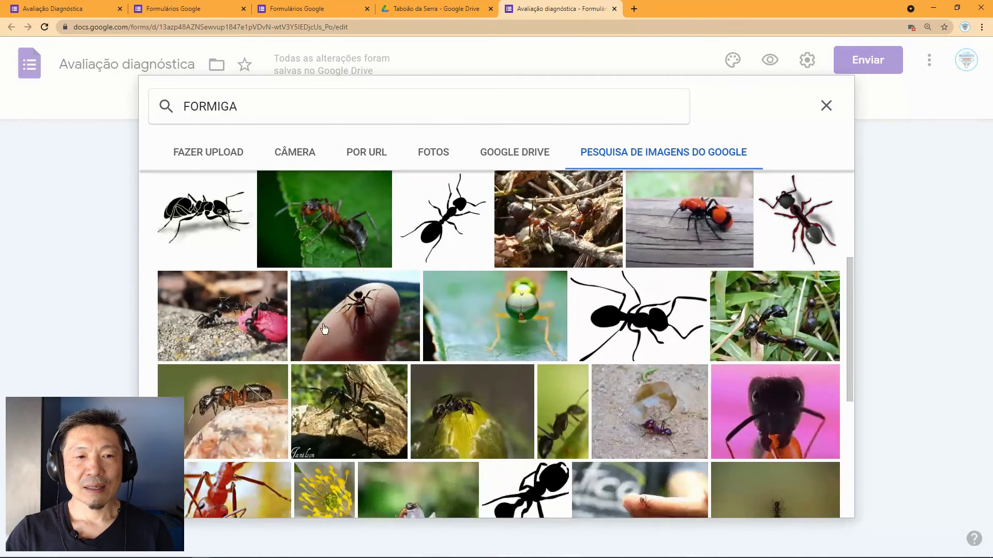
click(457, 226)
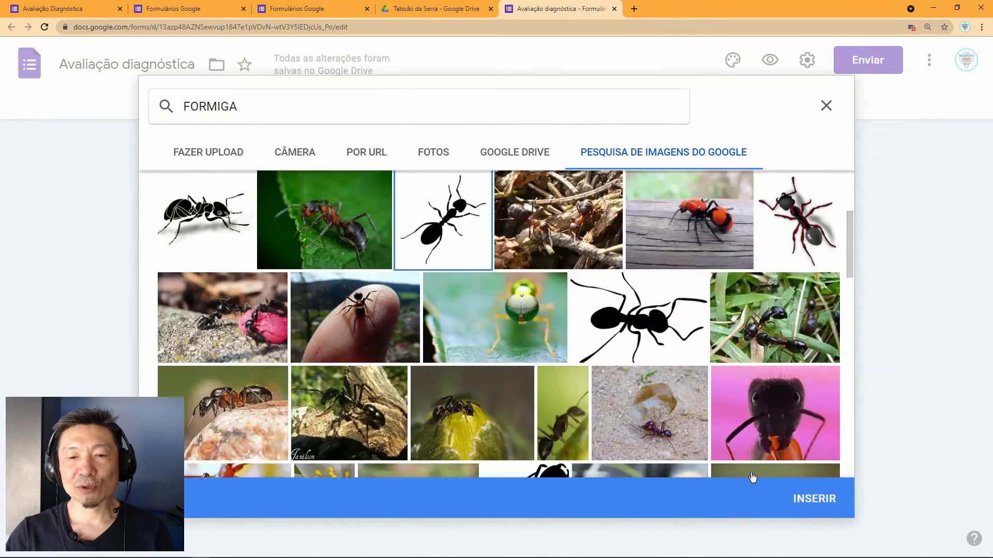
scroll(647, 366, down, 2)
click(834, 503)
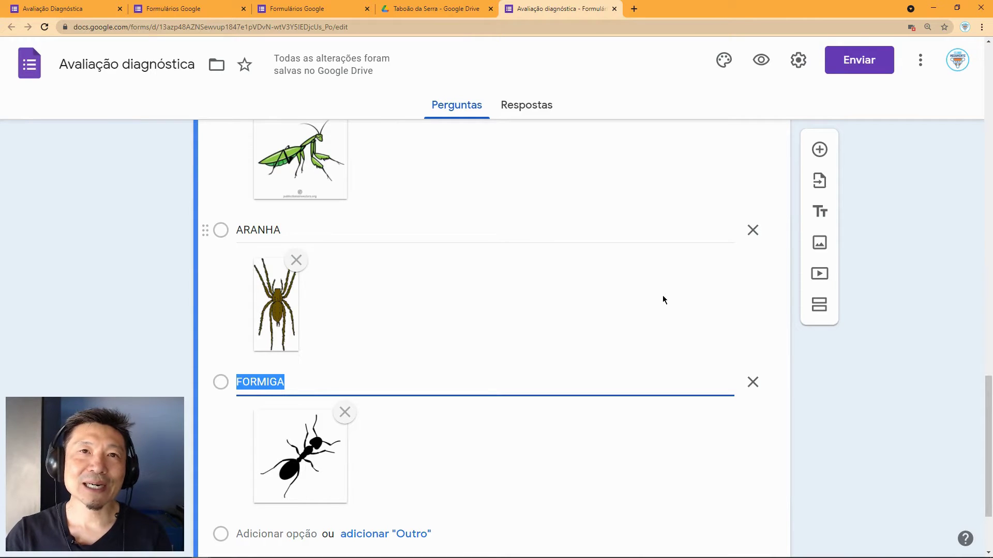
click(763, 63)
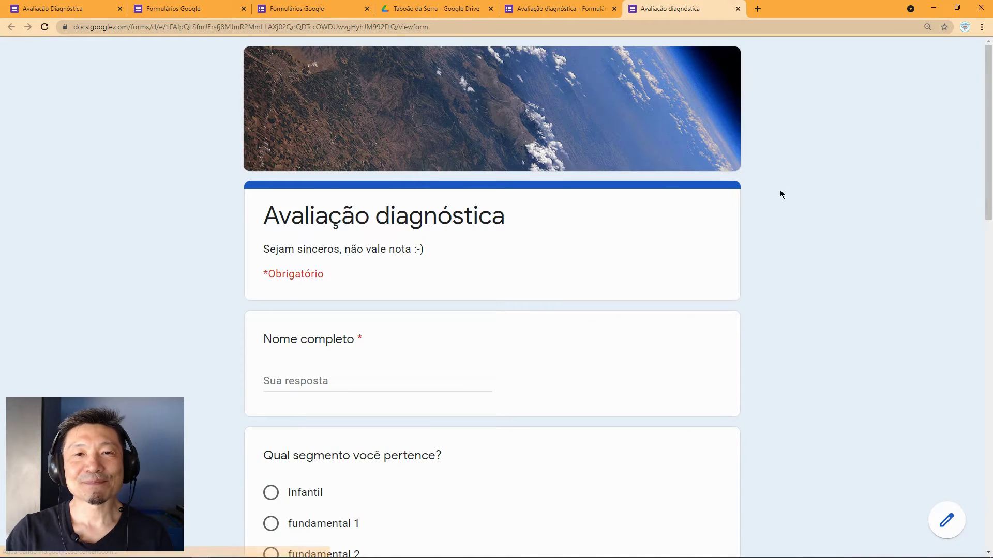
Step: Scroll through the respondent preview to check every question, then close the preview tab
scroll(795, 209, down, 5)
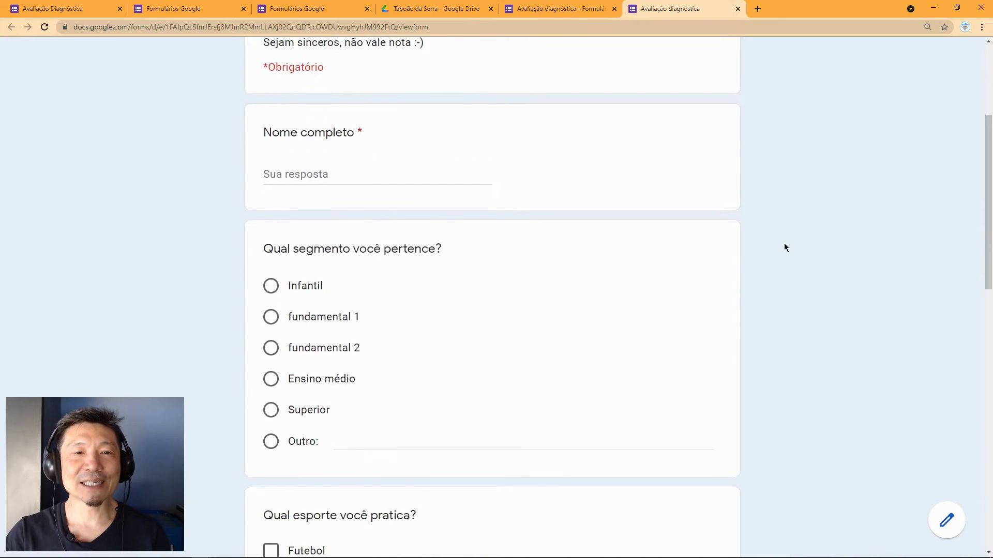
scroll(784, 244, down, 6)
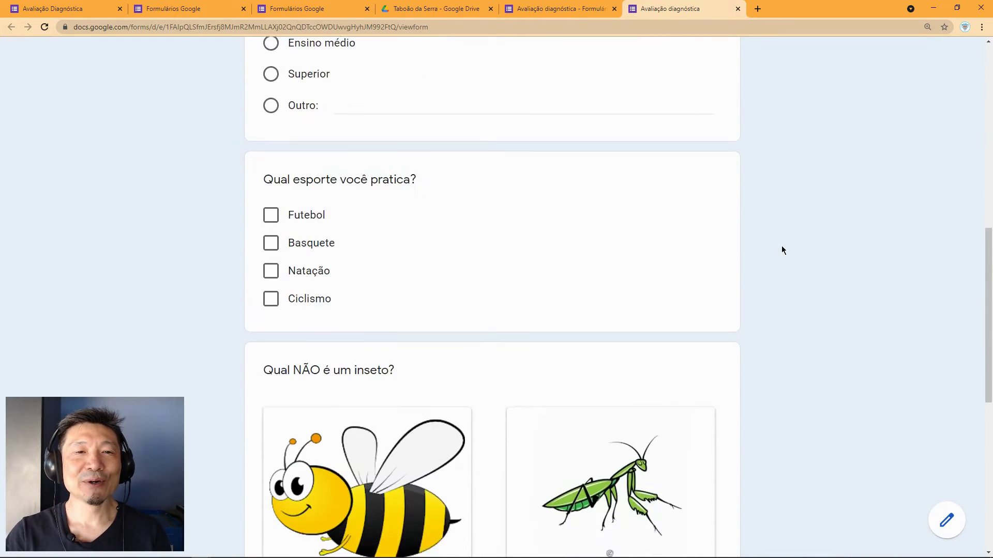
scroll(782, 247, down, 5)
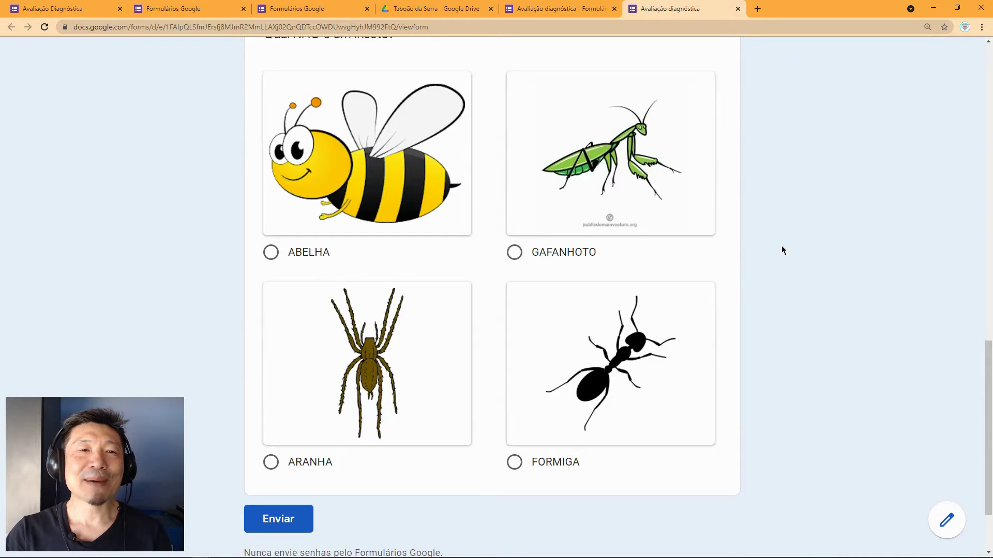
scroll(782, 250, down, 1)
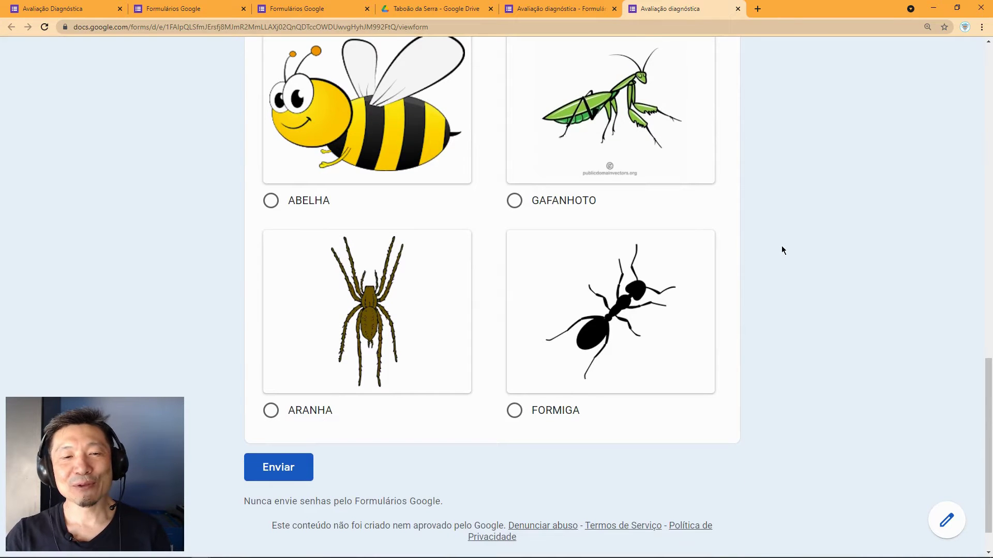
scroll(782, 250, up, 8)
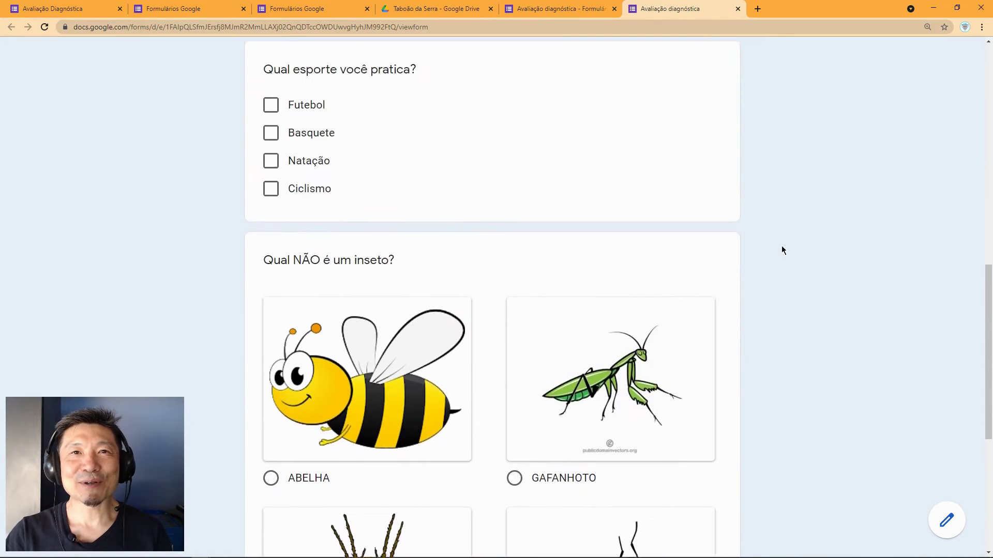
scroll(782, 250, up, 1)
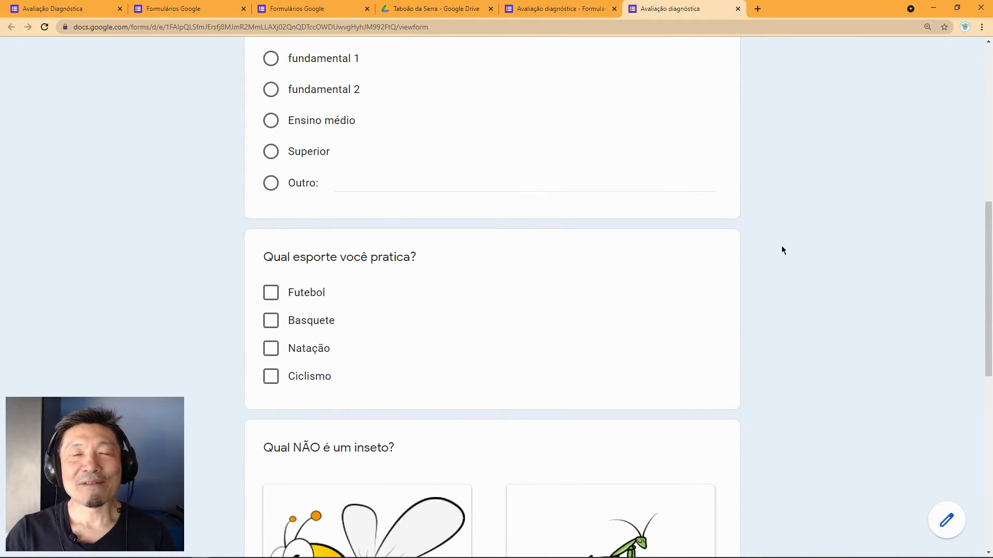
scroll(781, 250, up, 2)
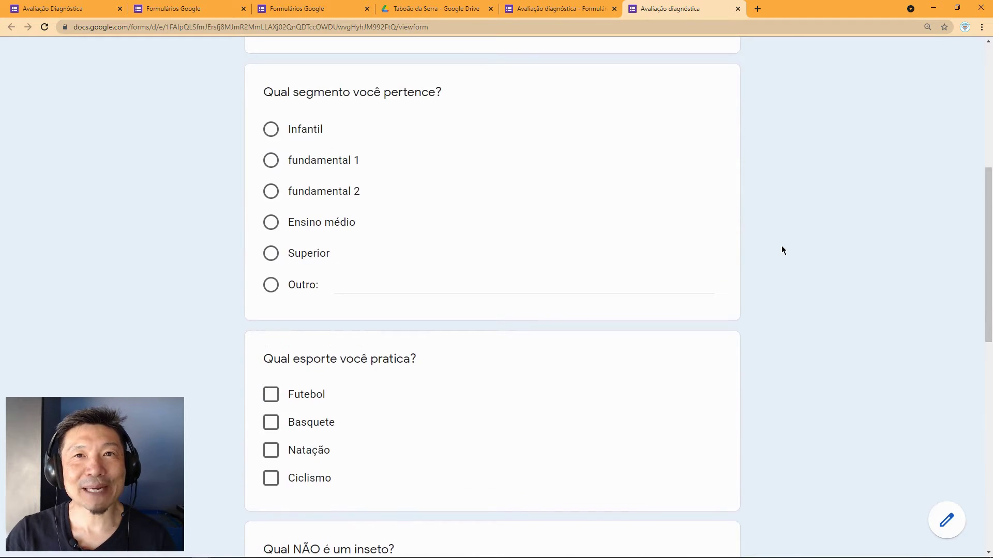
scroll(767, 239, up, 1)
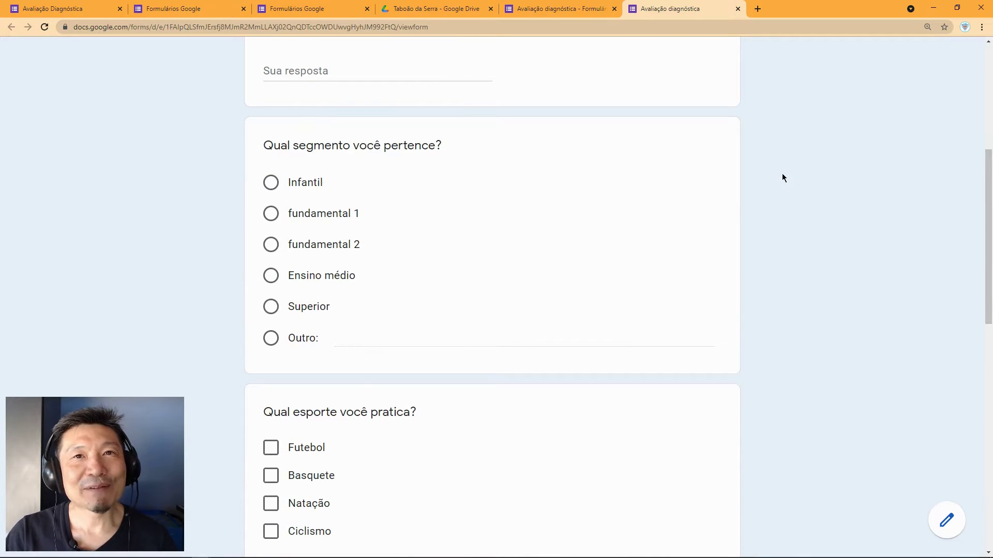
click(738, 8)
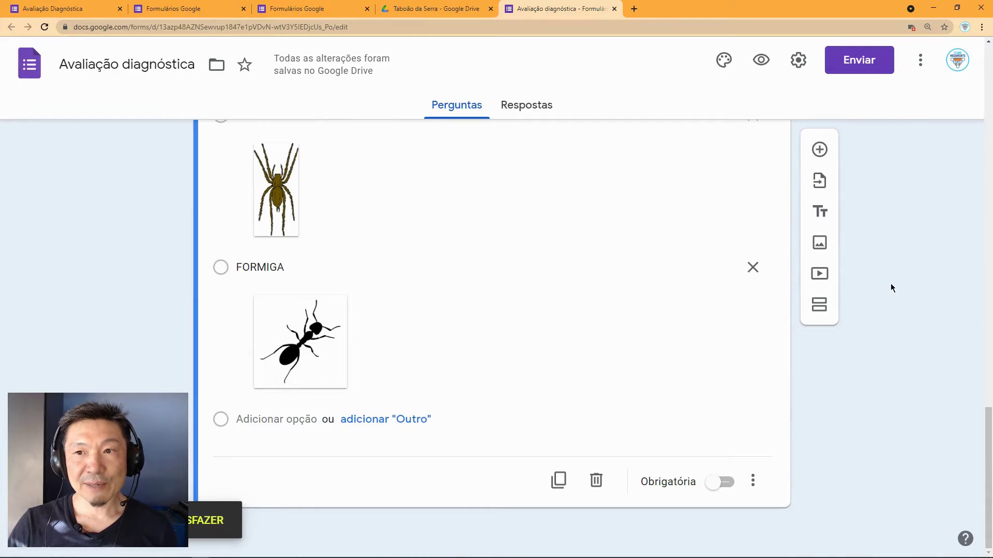
Step: Add a question below the insect question titled 'Escolha a sílaba correta para a imagem __nema'
click(818, 153)
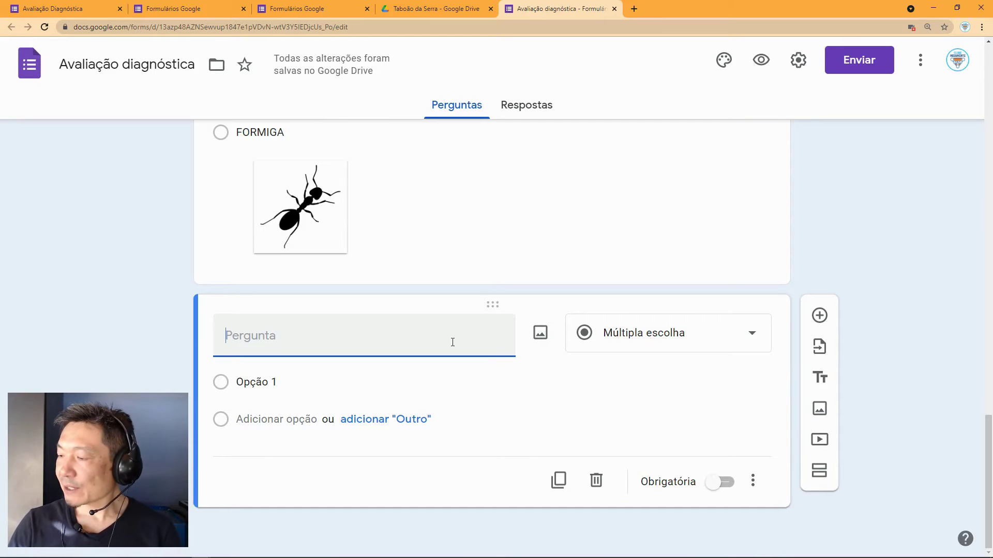
text(Escolha a )
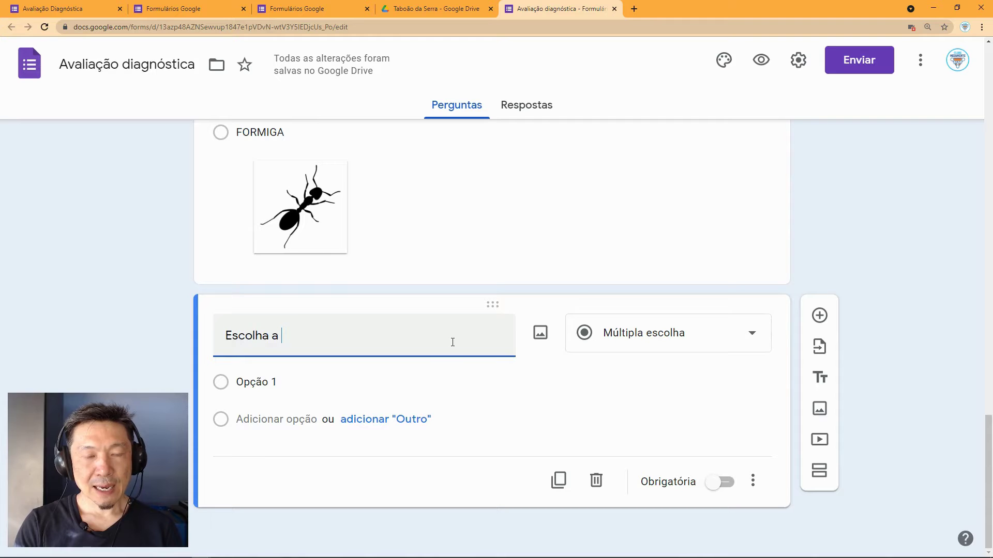
text(sílaba co)
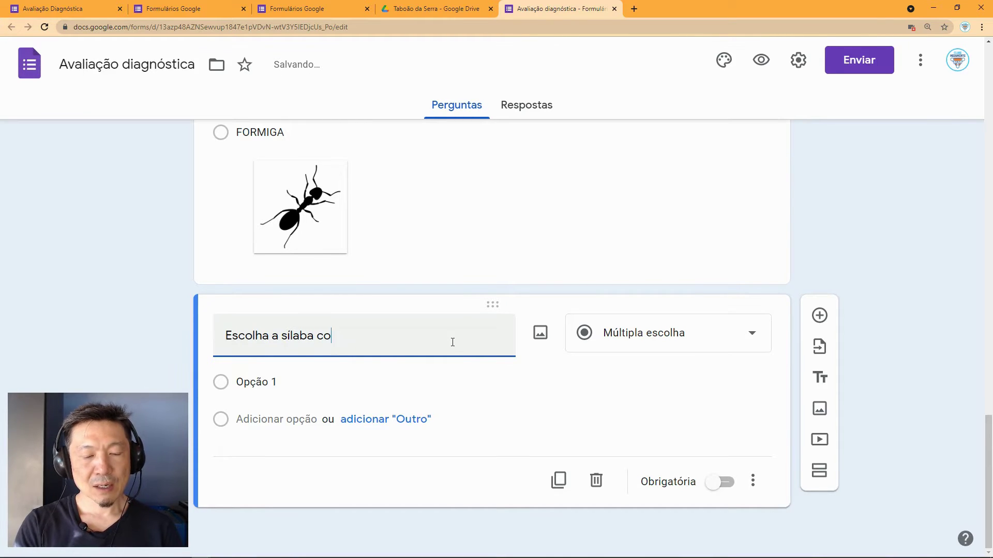
text(rreta par)
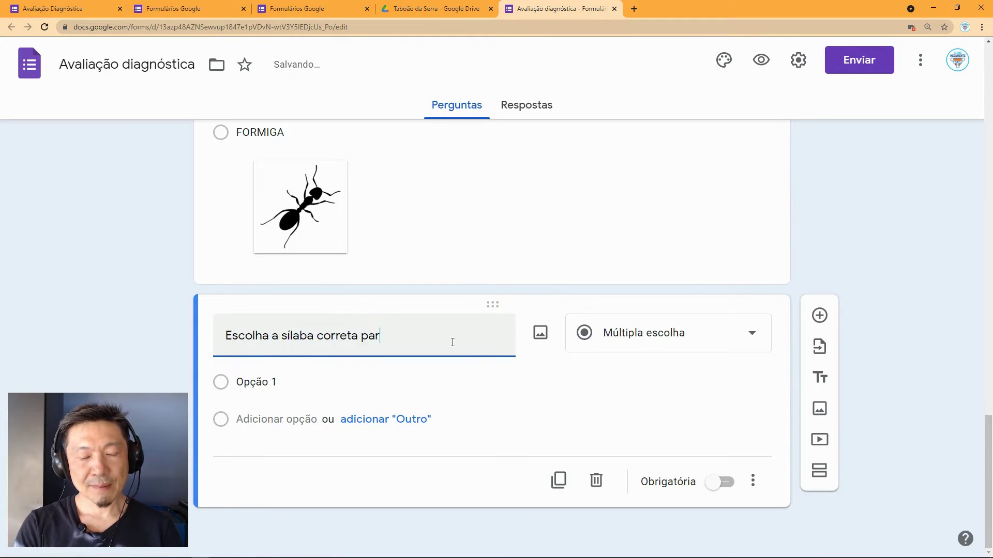
text(a a)
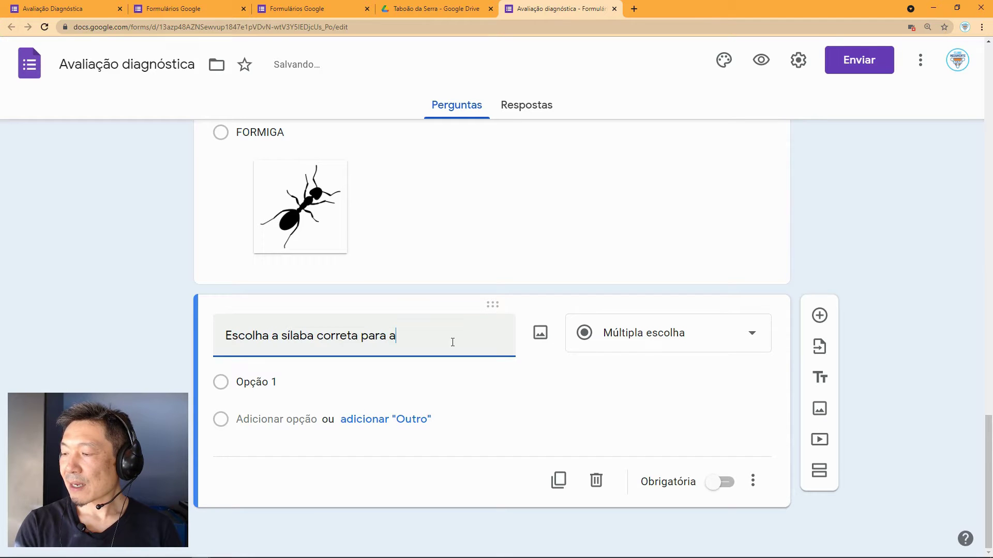
key(BackSpace)
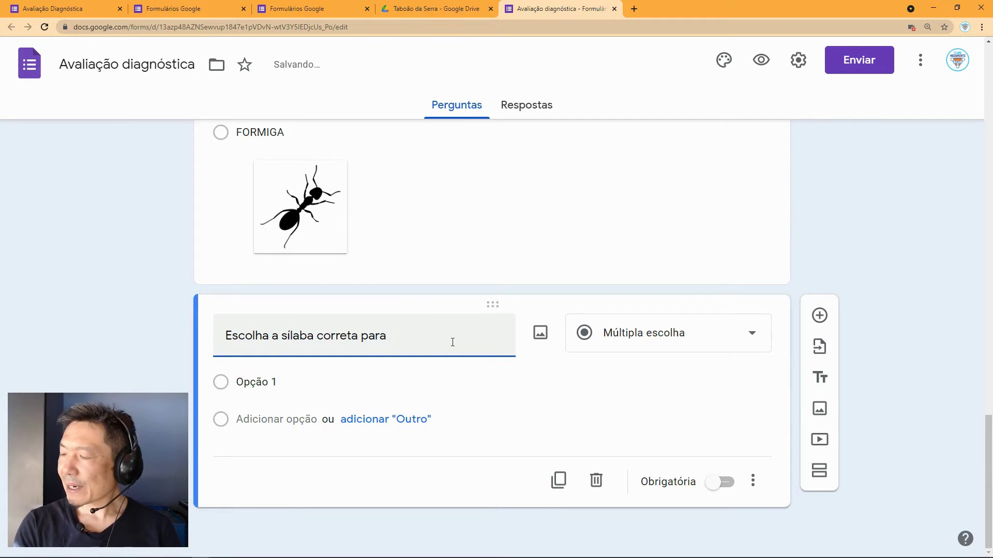
text(a imagem)
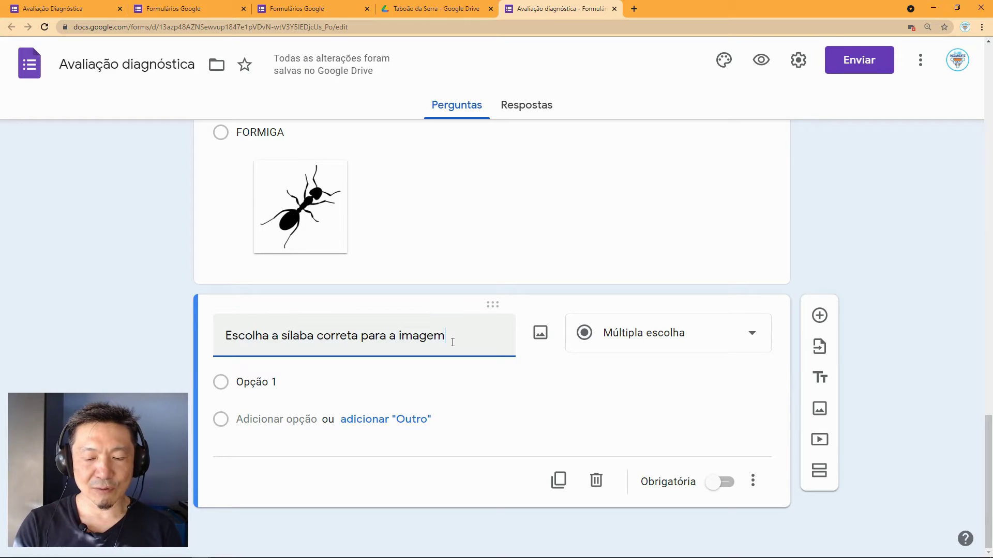
text(__)
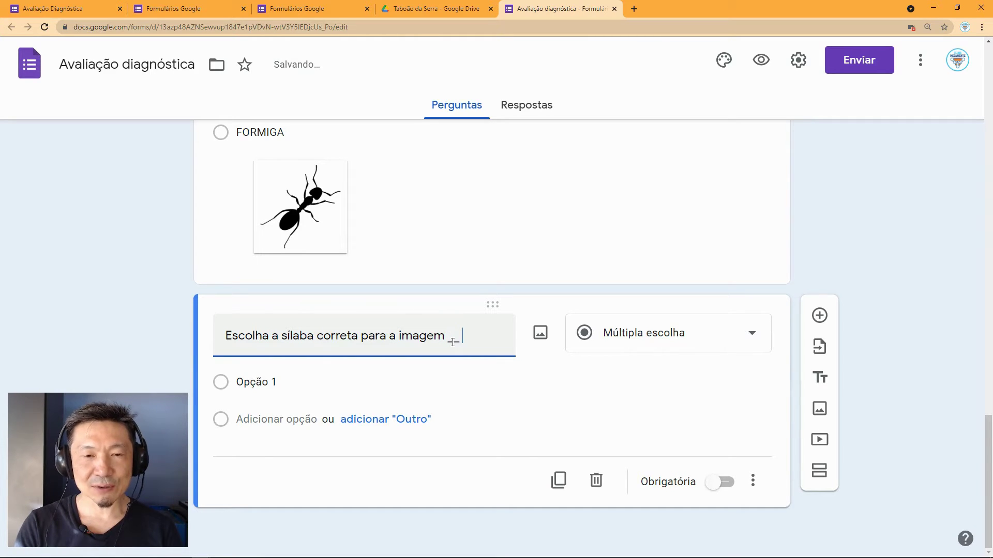
text(nema)
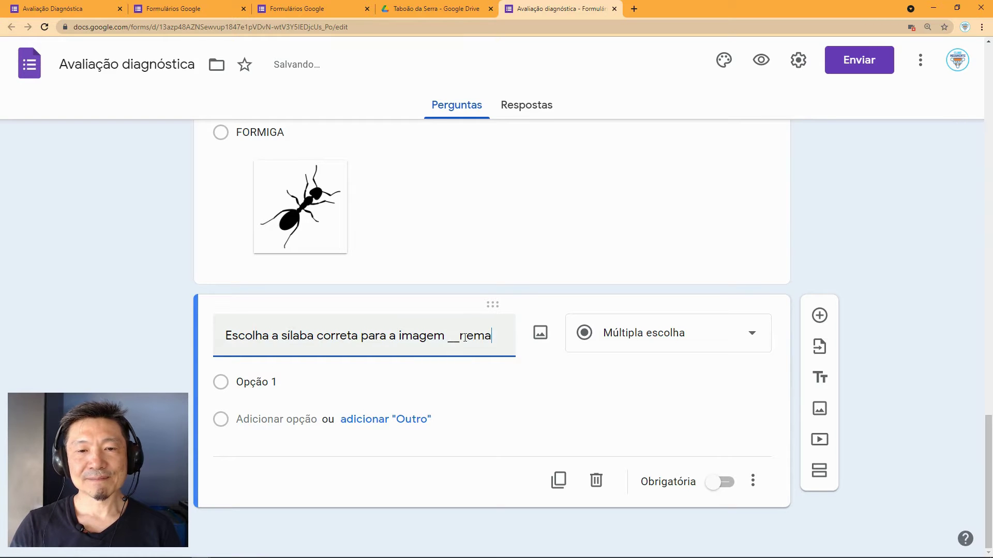
Step: Search Google Images for 'cinema' and insert the blue-screen auditorium photo into the question
click(540, 333)
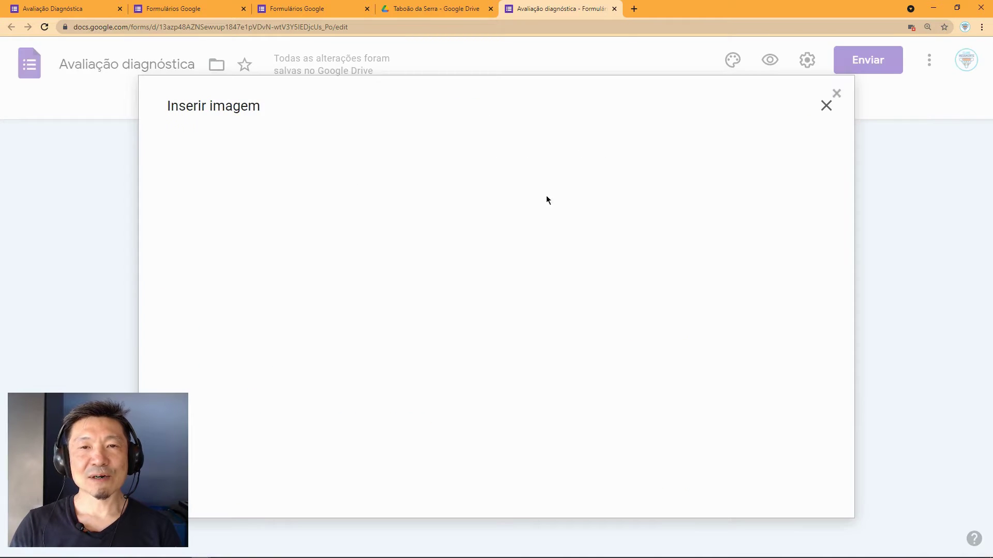
click(676, 154)
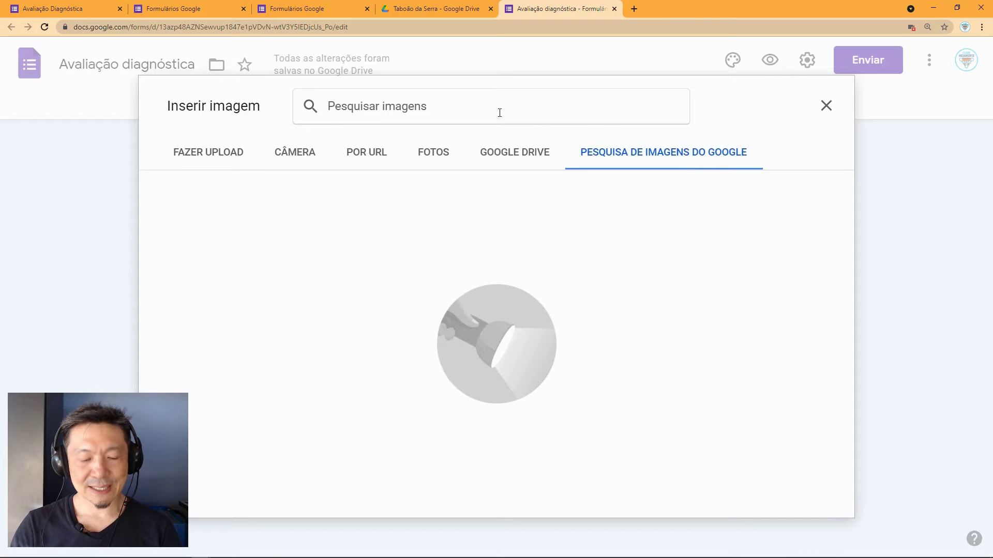
text(cinema)
key(Return)
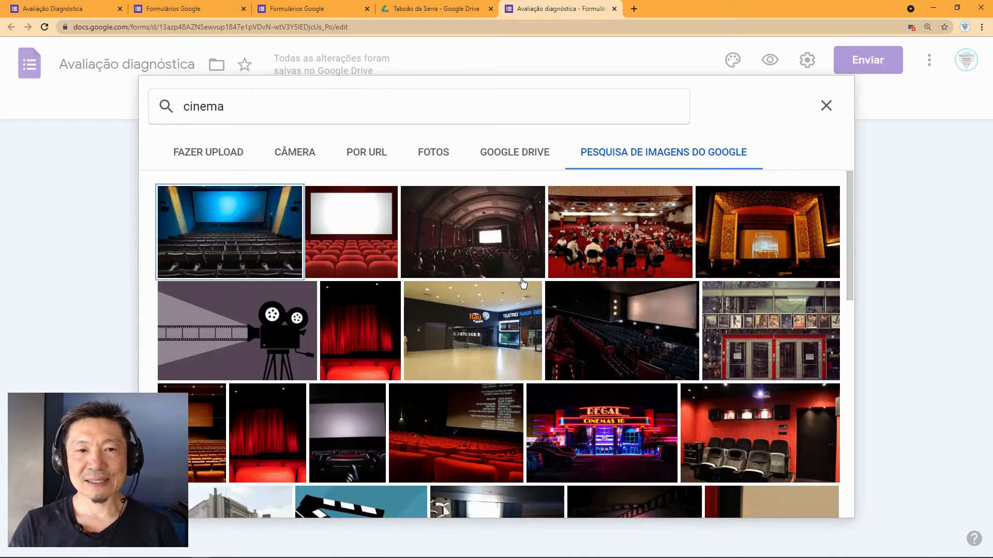
scroll(405, 329, down, 1)
scroll(413, 316, up, 1)
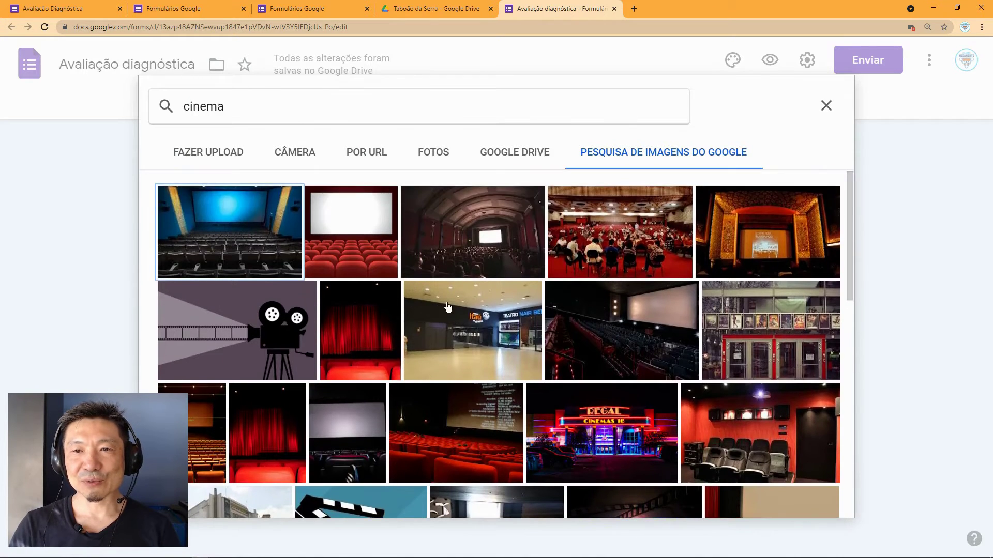
scroll(482, 310, down, 1)
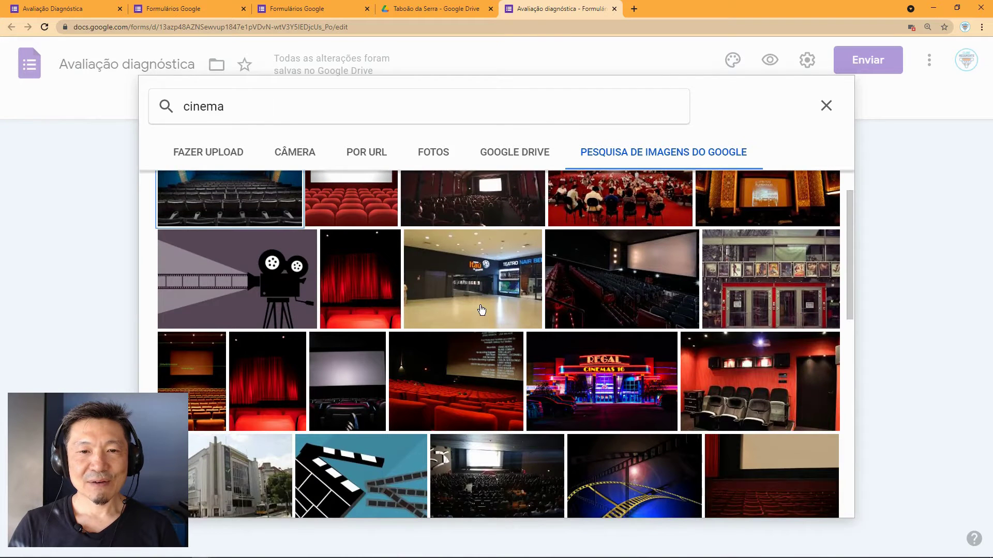
scroll(482, 309, up, 1)
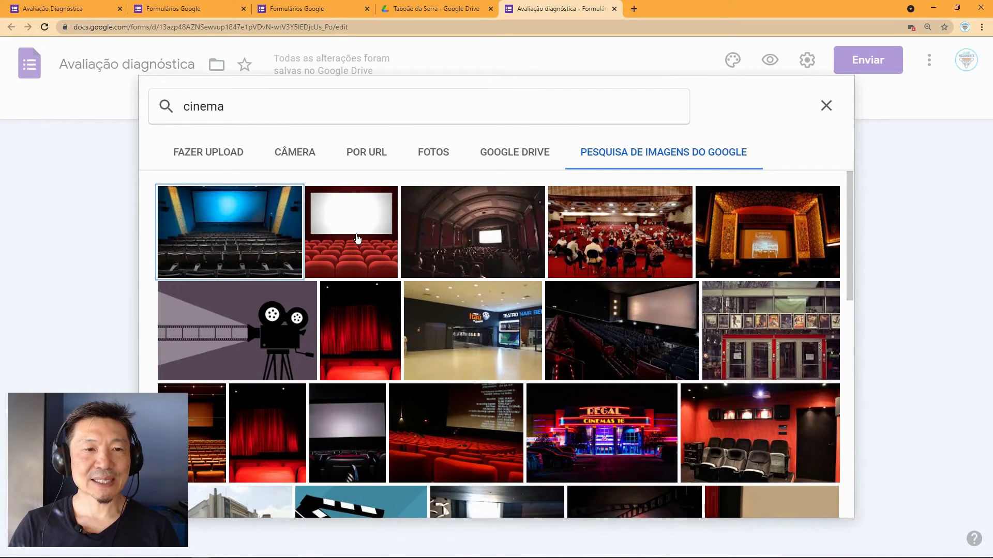
click(261, 242)
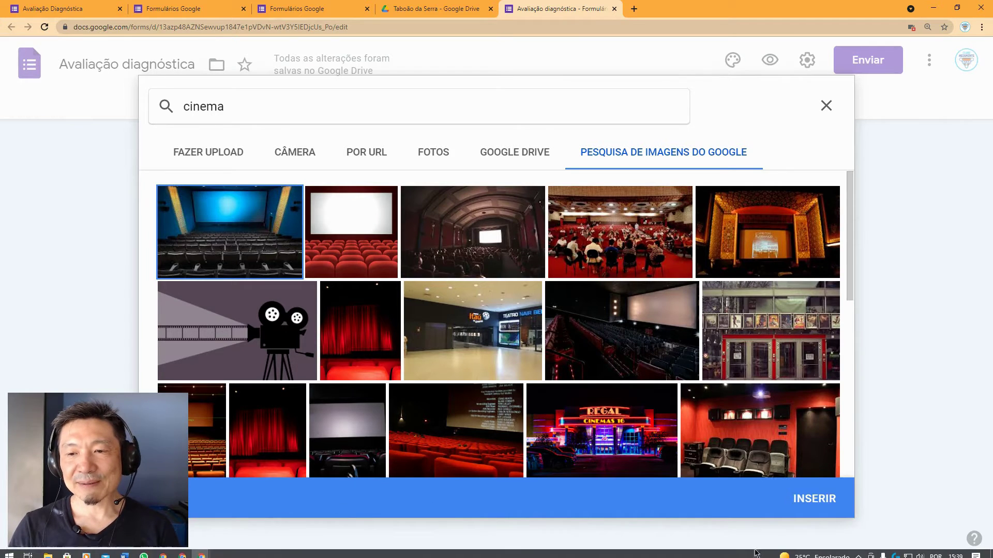
click(814, 498)
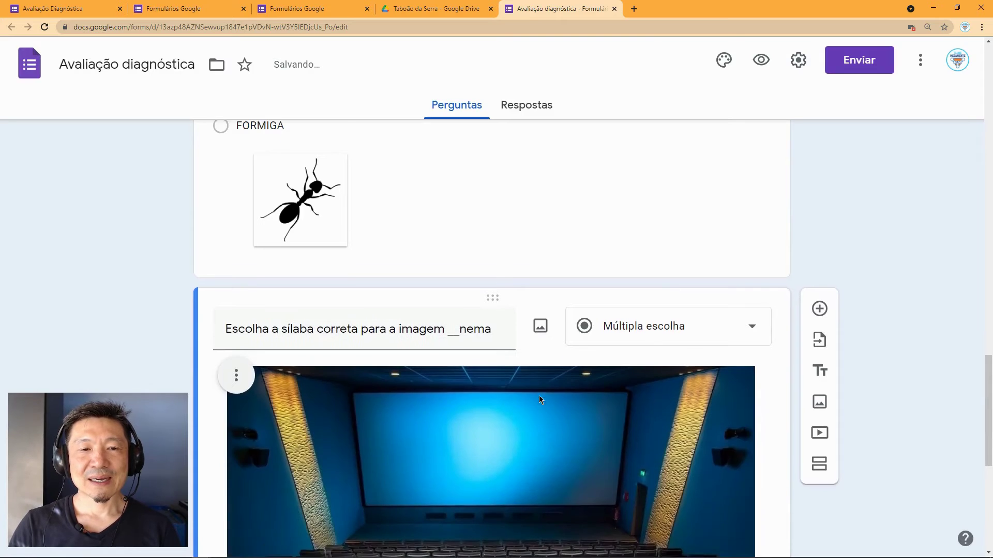
Step: Add an opening parenthesis before the __nema blank in the question title
scroll(539, 399, down, 2)
triple_click(448, 234)
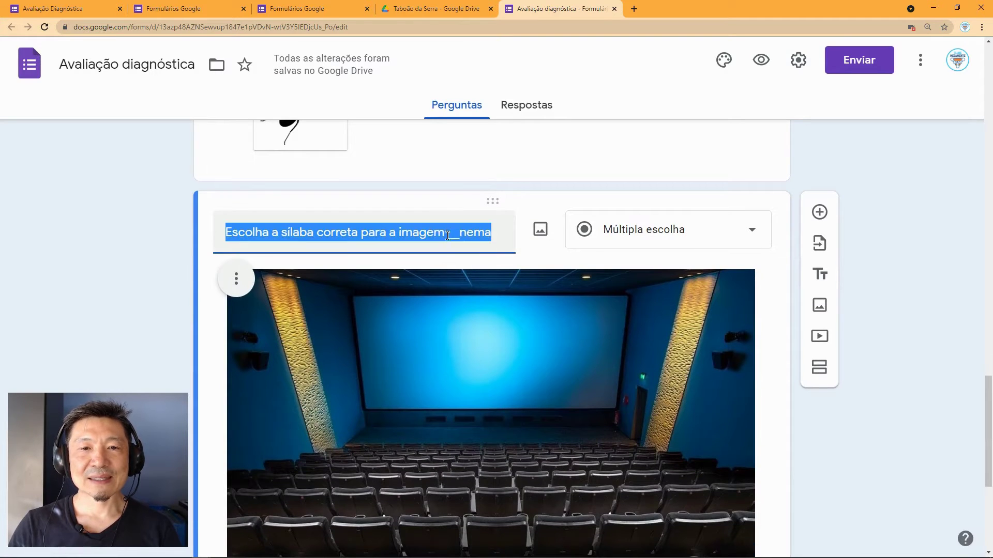
scroll(643, 235, down, 2)
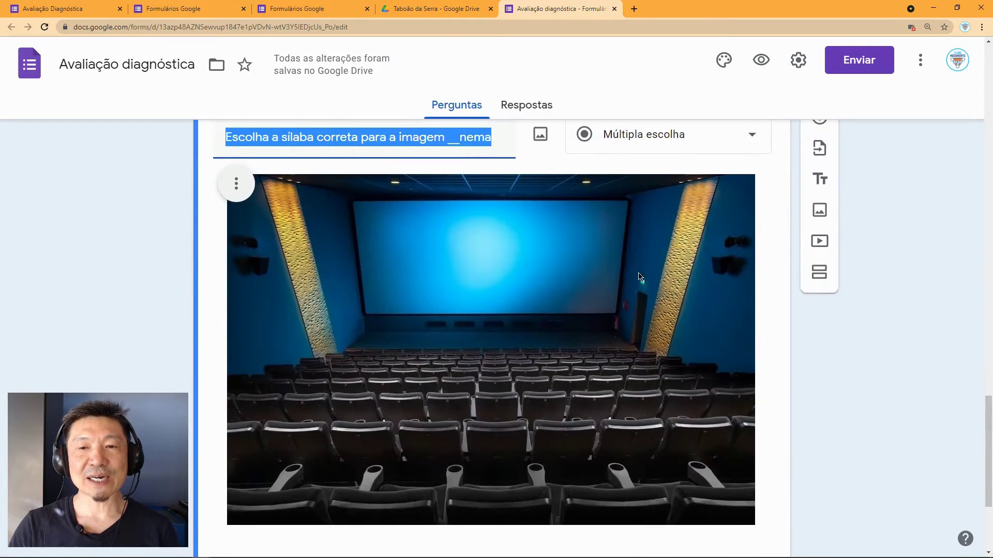
scroll(568, 248, up, 1)
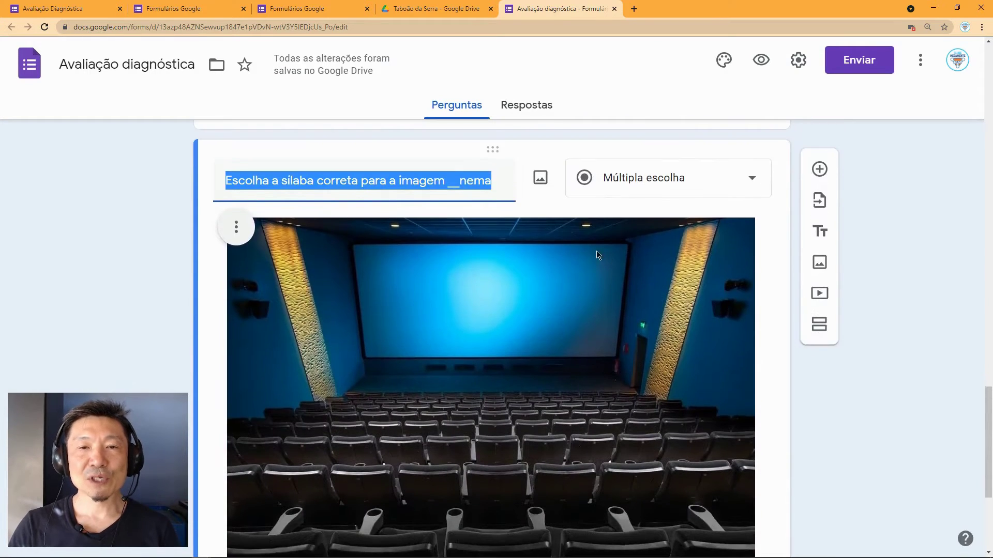
click(451, 187)
text(()
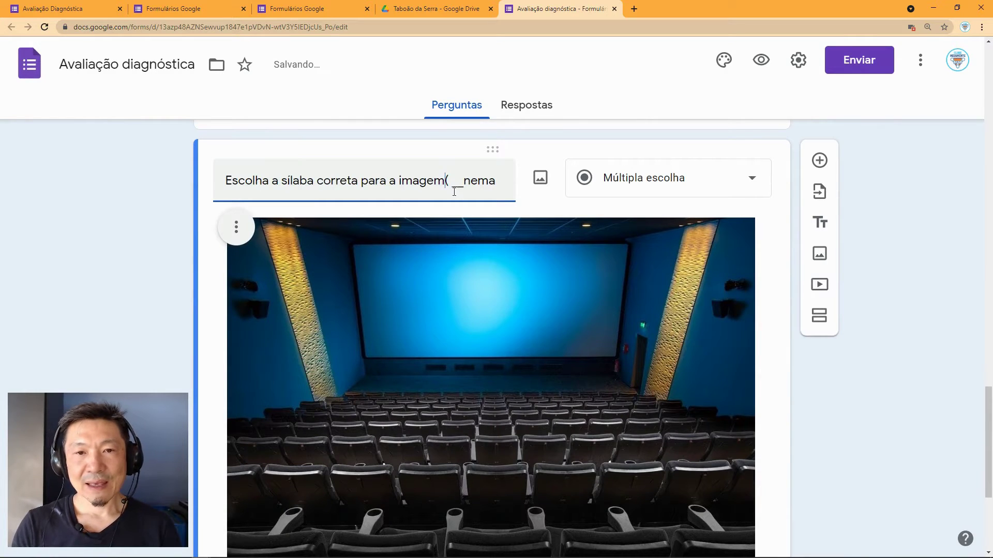
key(Left)
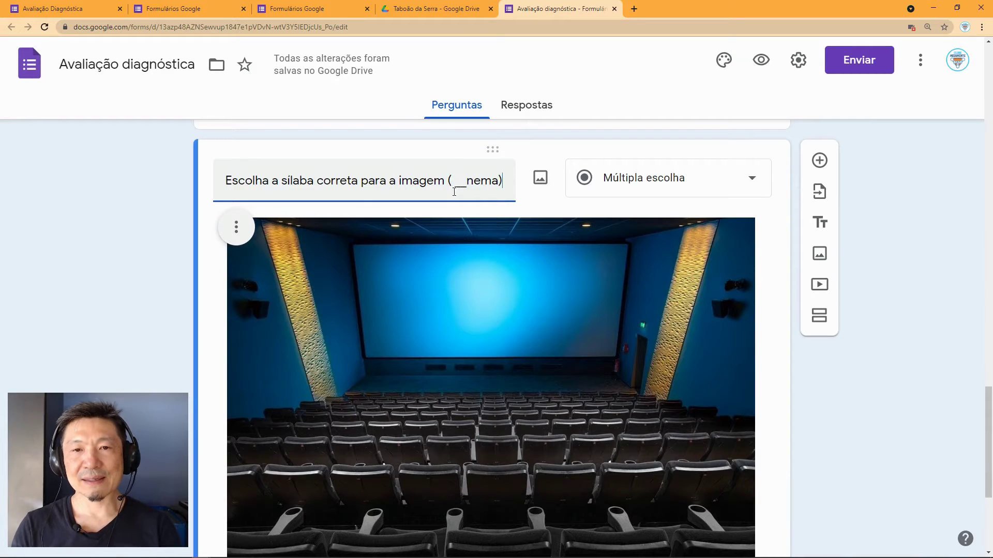
Step: Turn the question into a dropdown with first options ce and si
click(665, 182)
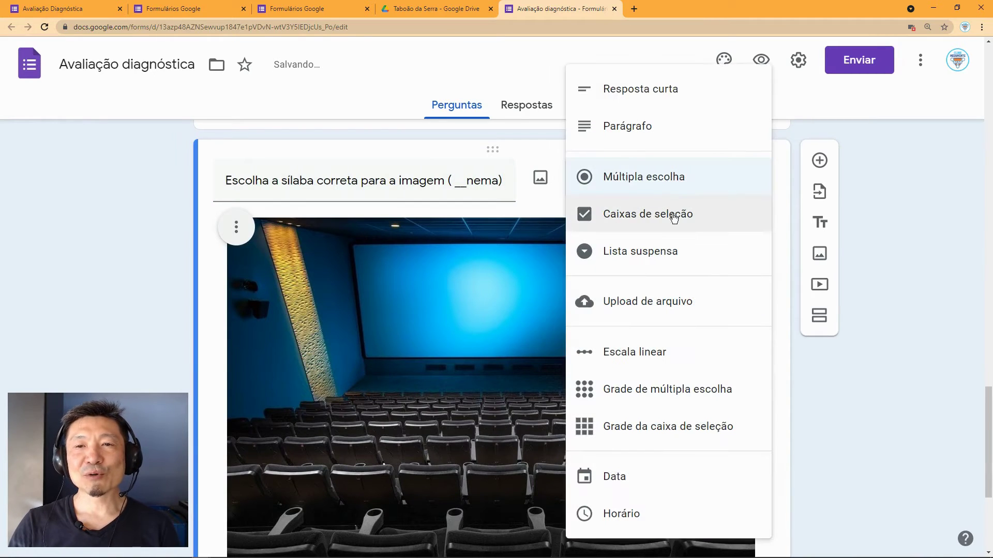
click(669, 255)
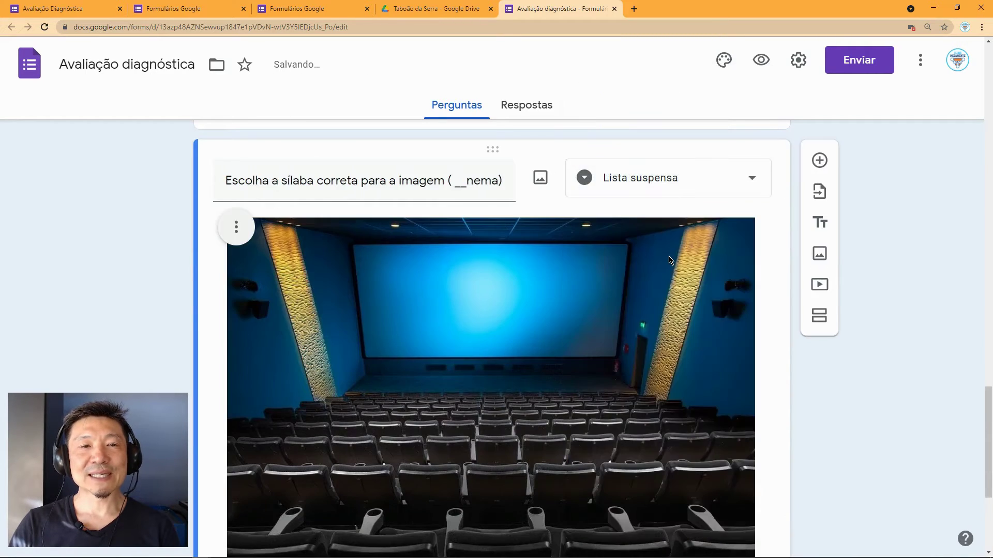
scroll(671, 262, down, 5)
click(321, 380)
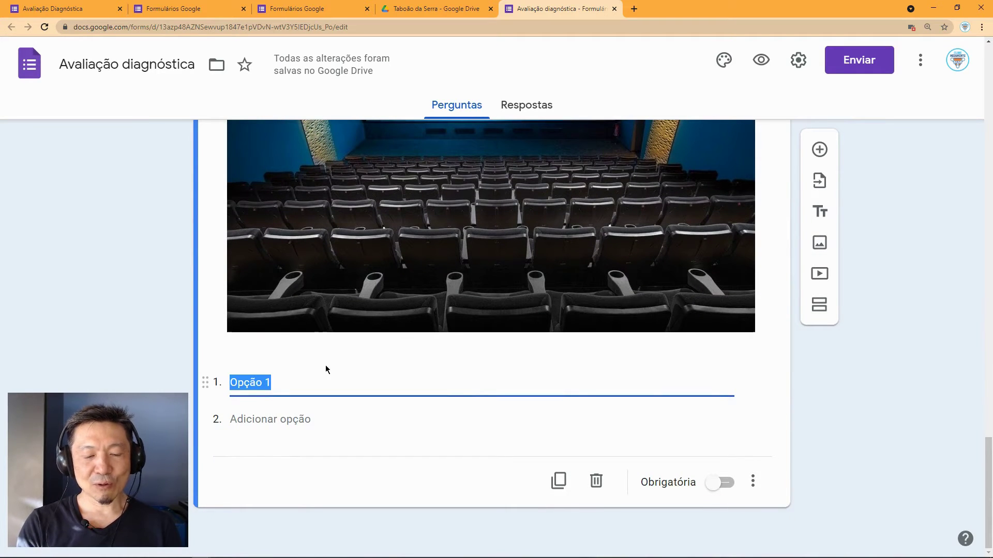
text(ce)
key(Tab)
text(si)
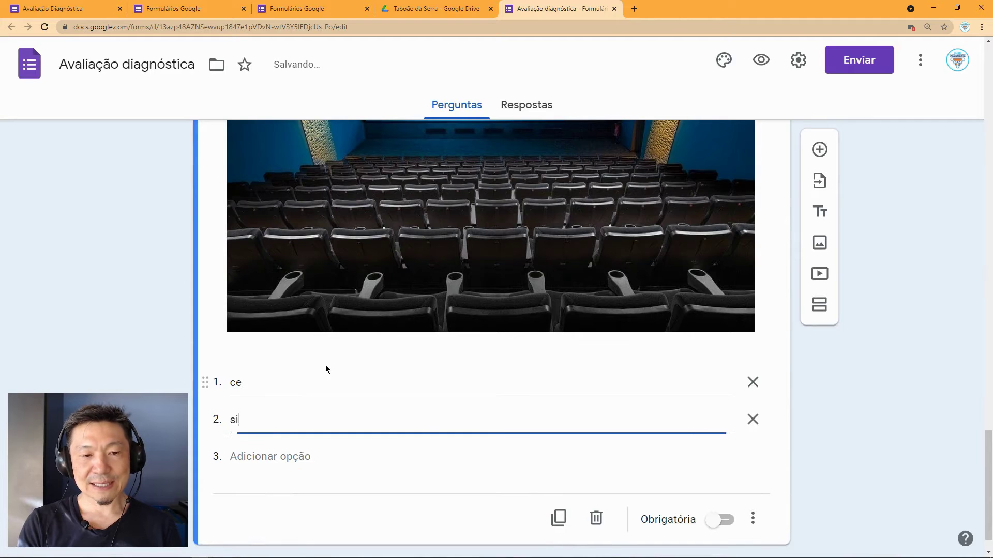
key(Tab)
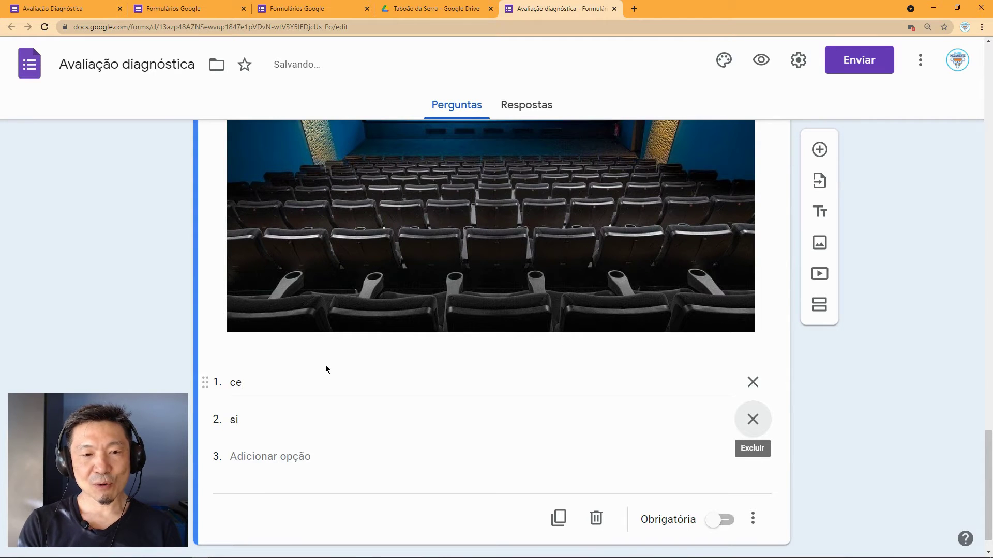
Step: Add the remaining dropdown options çi, ci and ssi
click(274, 457)
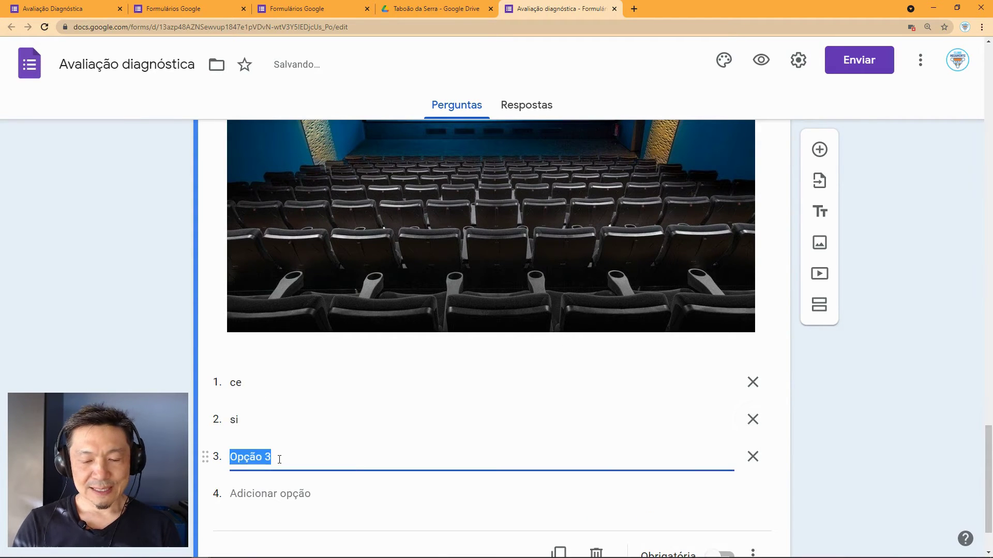
text(çi)
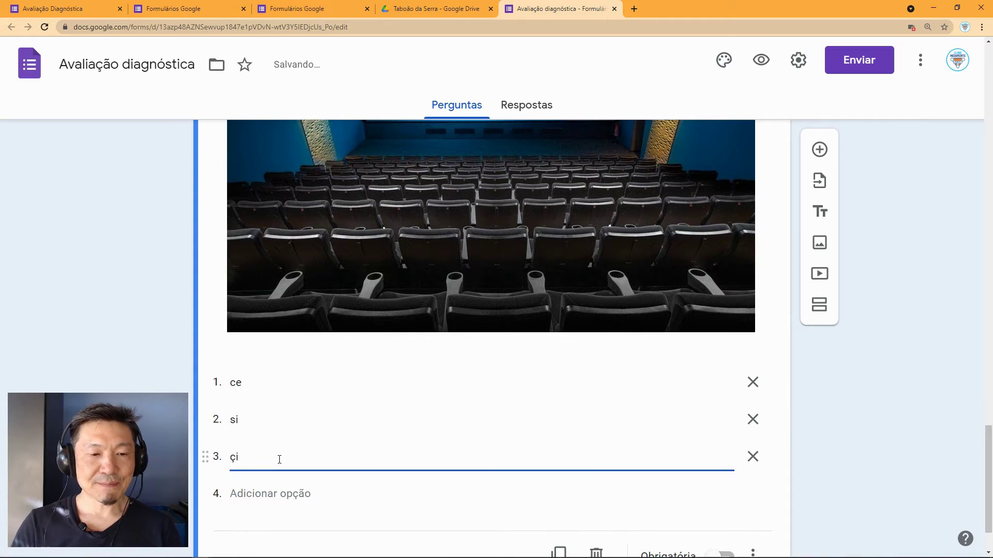
click(246, 494)
text(cin)
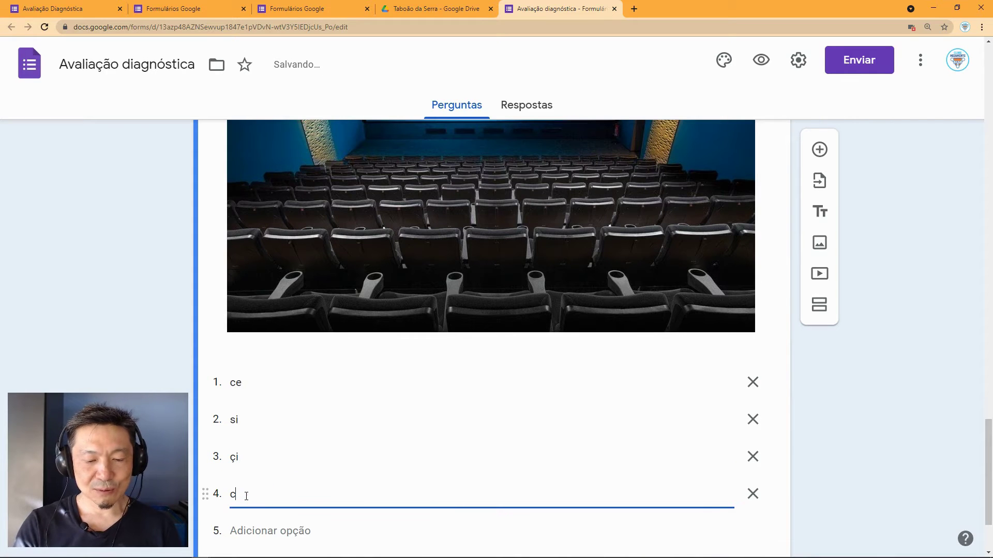
key(BackSpace)
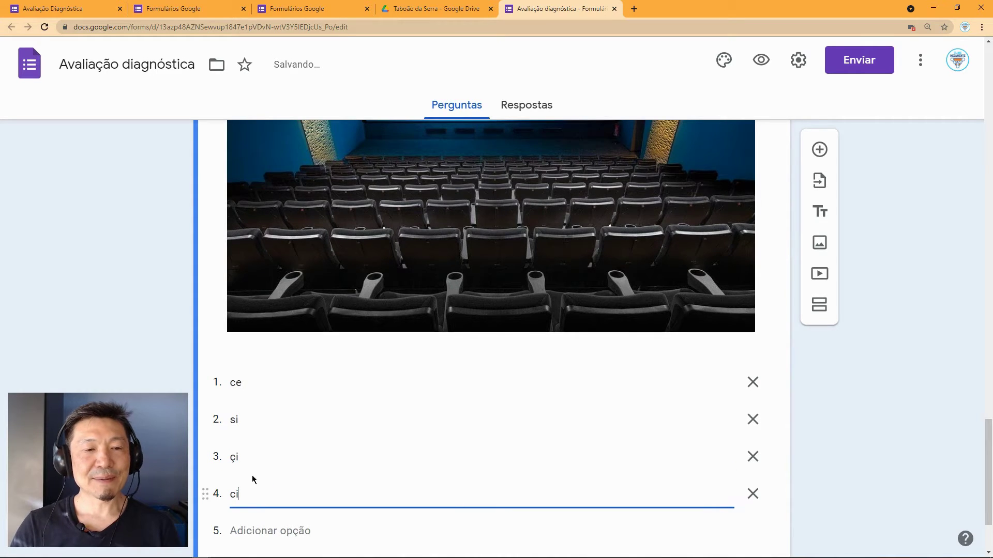
scroll(259, 484, down, 2)
click(269, 419)
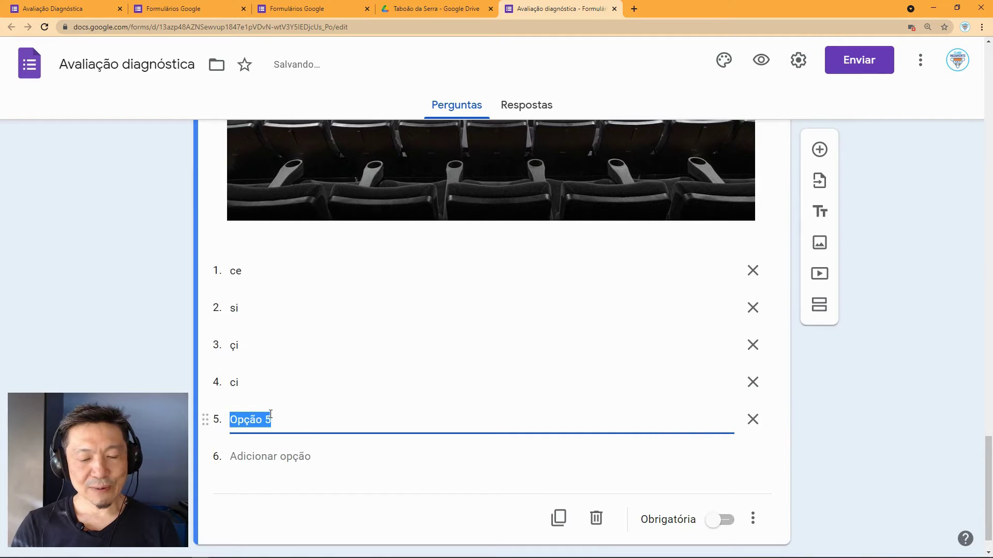
text(ssi)
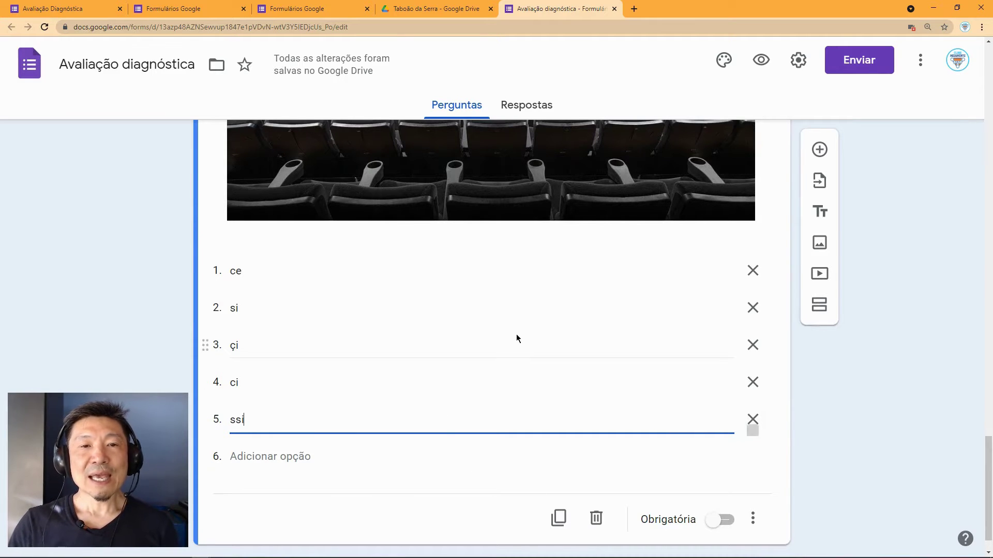
Step: Preview the form as respondents see it
scroll(516, 338, up, 2)
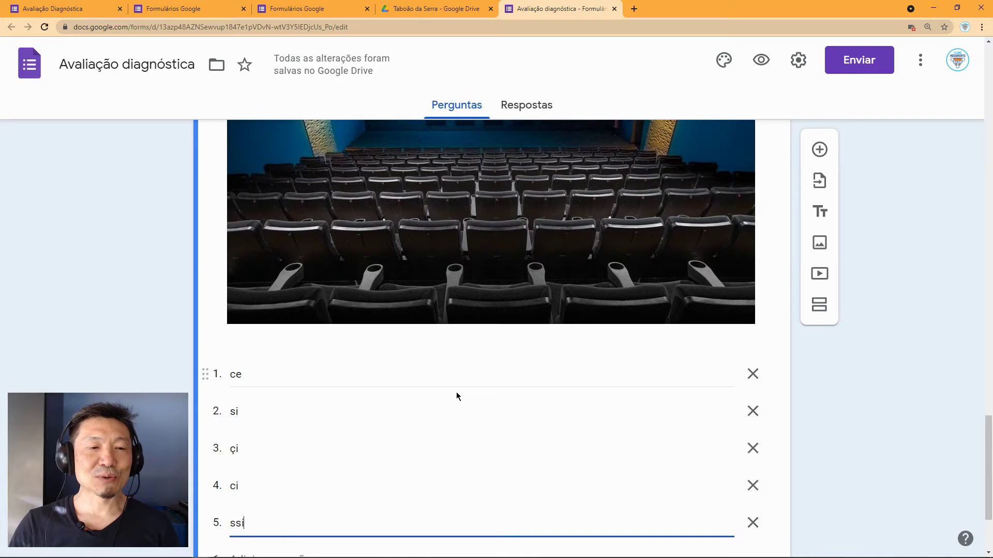
scroll(456, 392, up, 2)
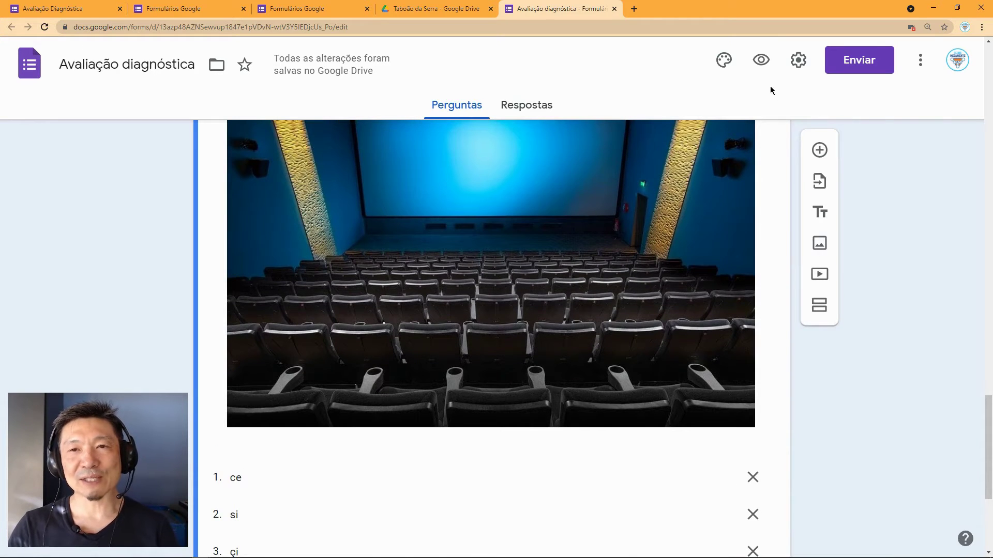
click(760, 63)
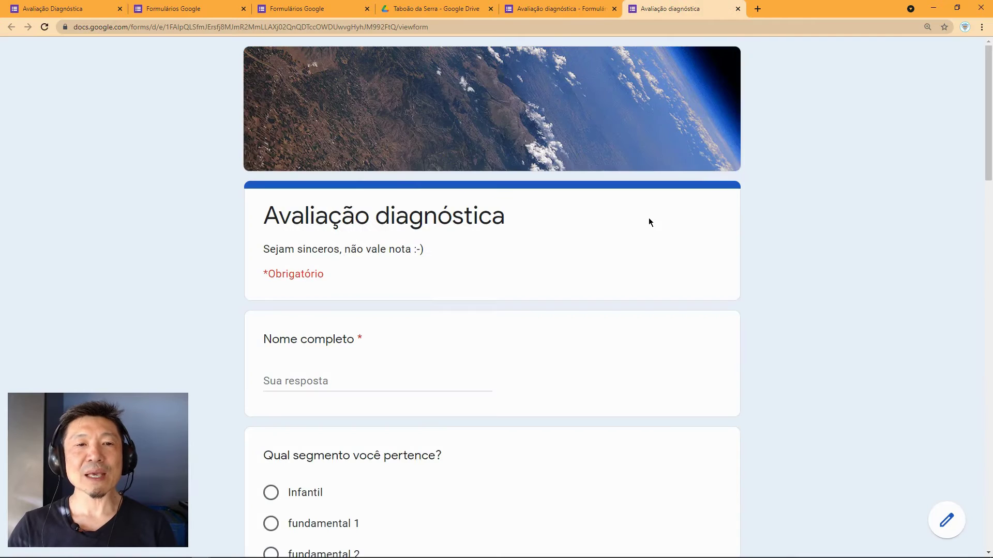
Step: Check that the cinema dropdown lists ce, si, çi, ci and ssi, then close the preview with Ctrl+W
scroll(650, 222, down, 11)
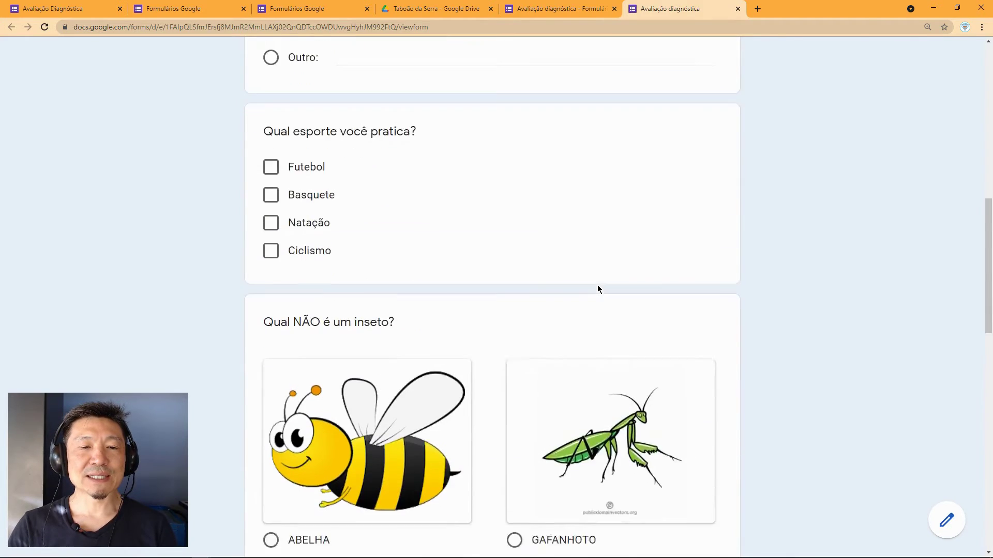
scroll(598, 288, down, 11)
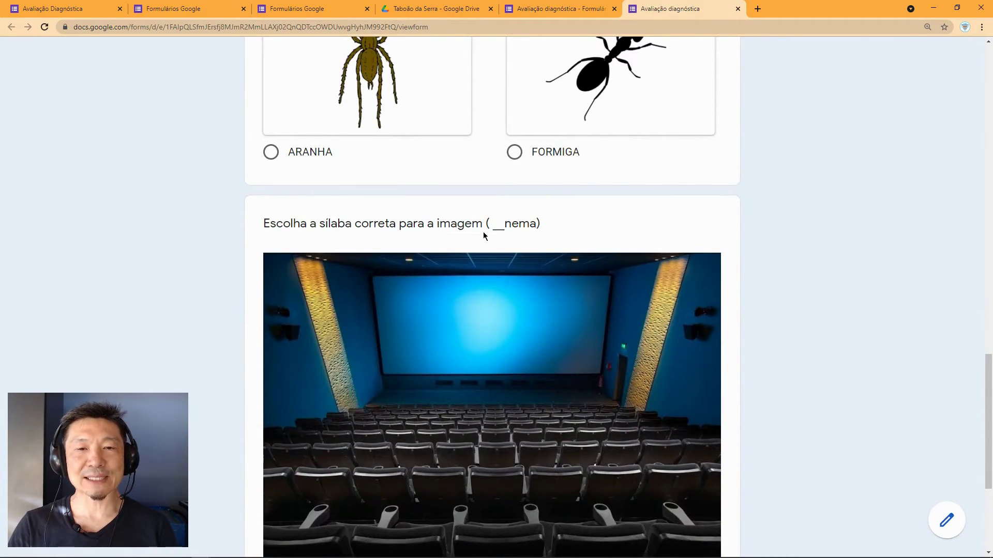
scroll(527, 238, down, 2)
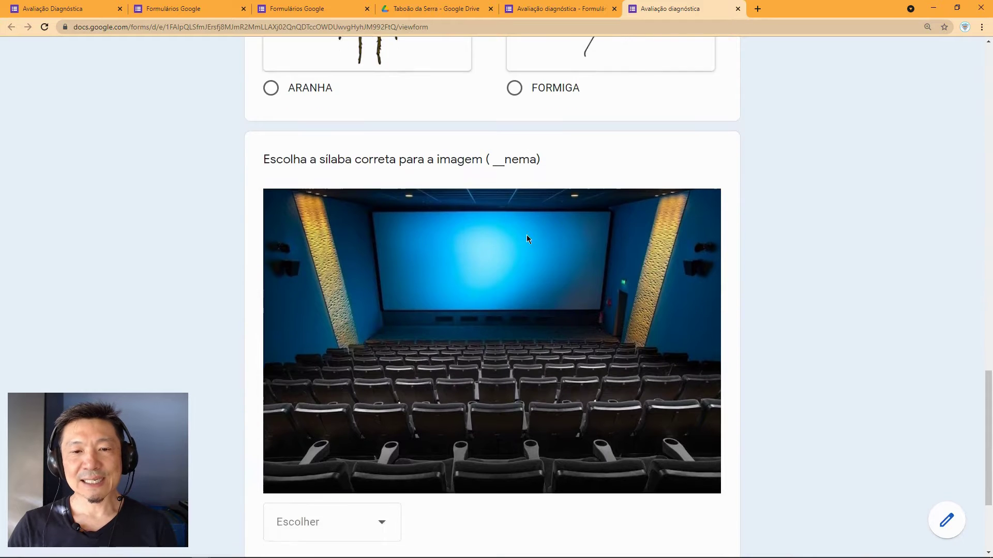
scroll(527, 237, down, 3)
click(378, 356)
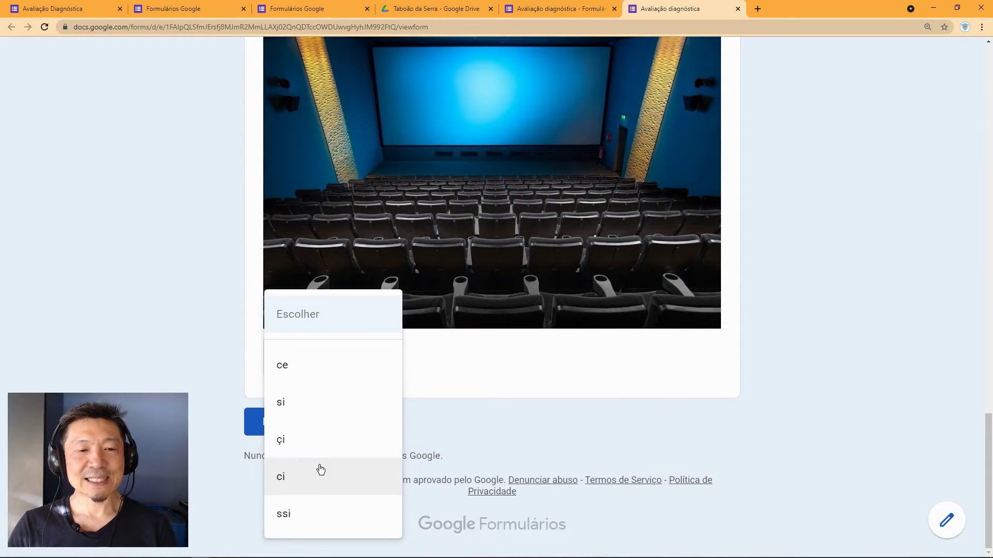
scroll(501, 393, up, 2)
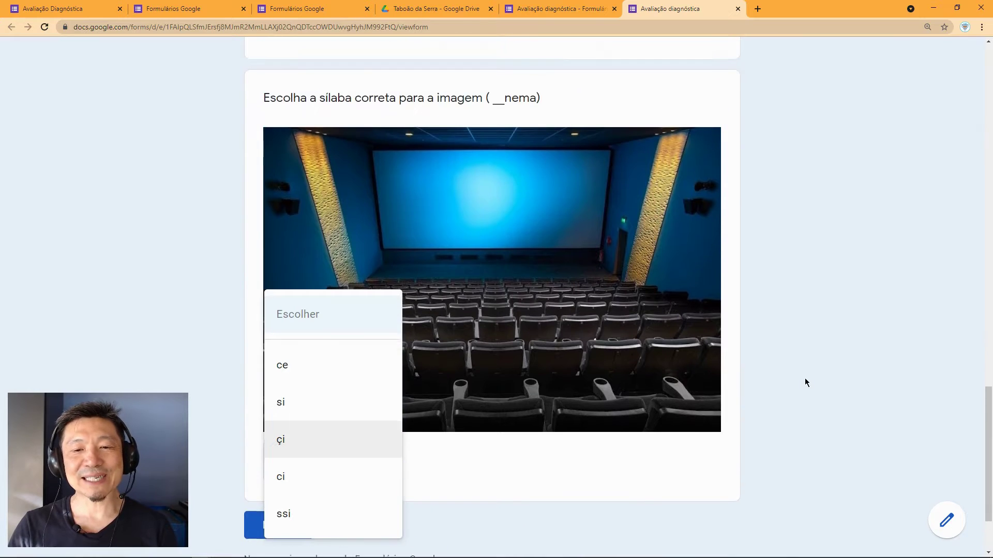
scroll(806, 383, up, 6)
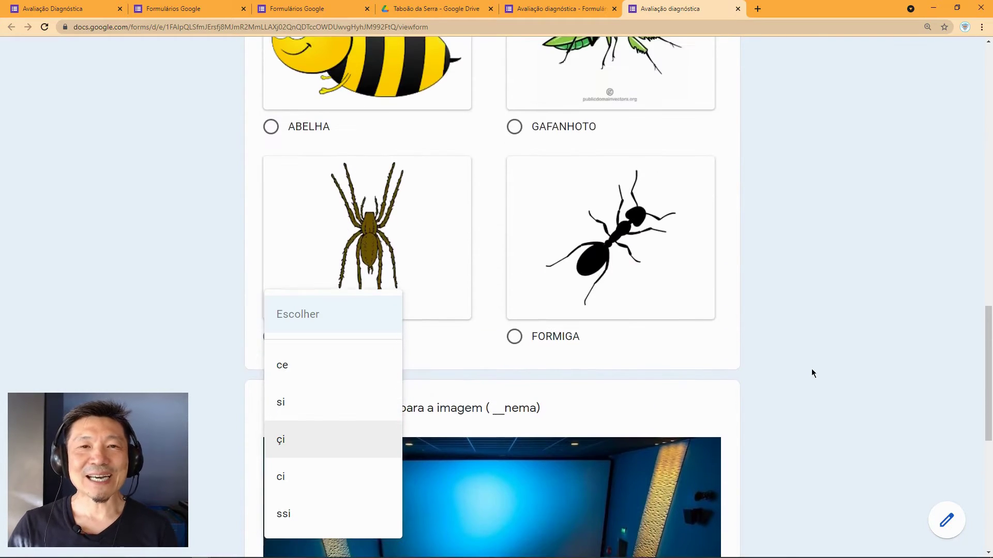
scroll(812, 369, up, 1)
key(ctrl+w)
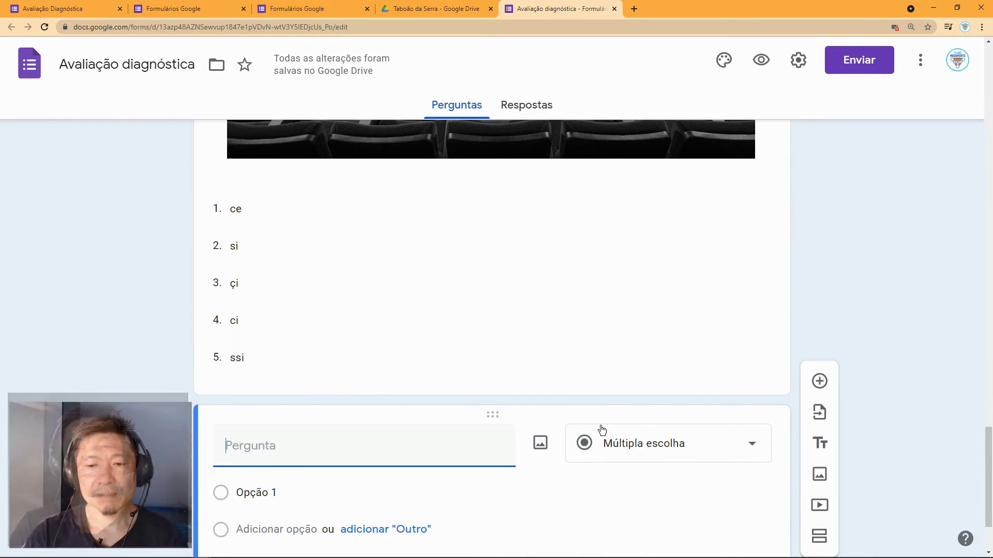
Step: Delete the empty question card and add a linear-scale question below the cinema question
scroll(607, 421, down, 3)
click(596, 481)
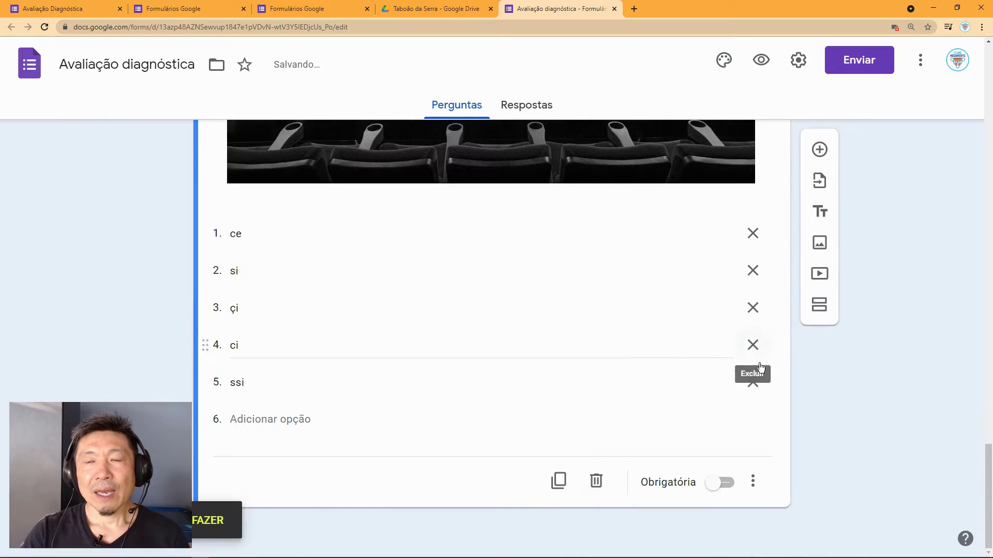
click(820, 150)
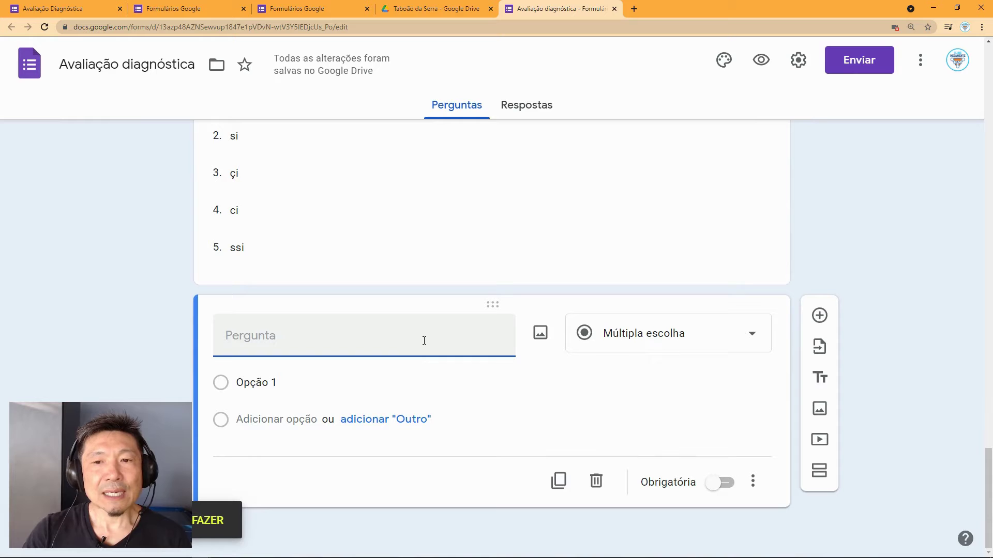
click(654, 333)
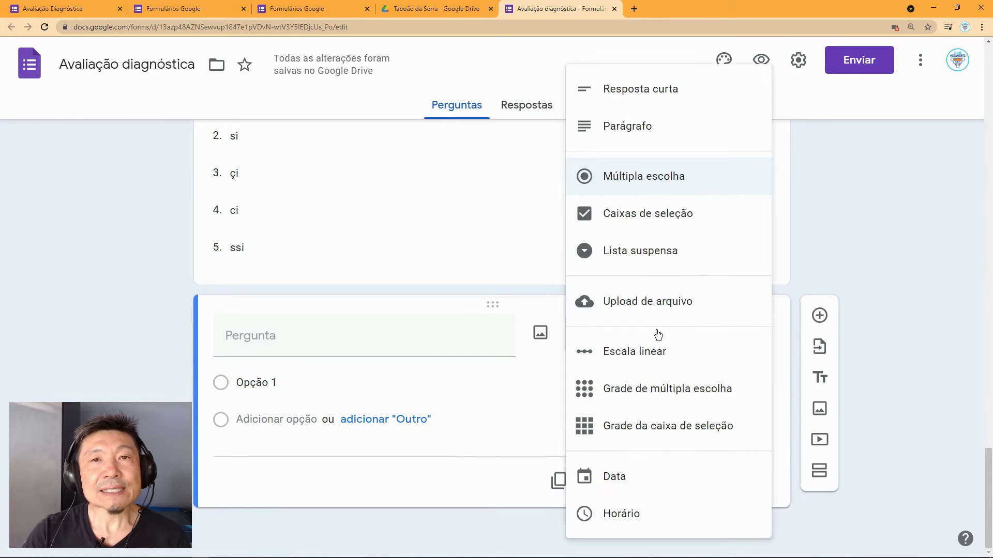
click(649, 357)
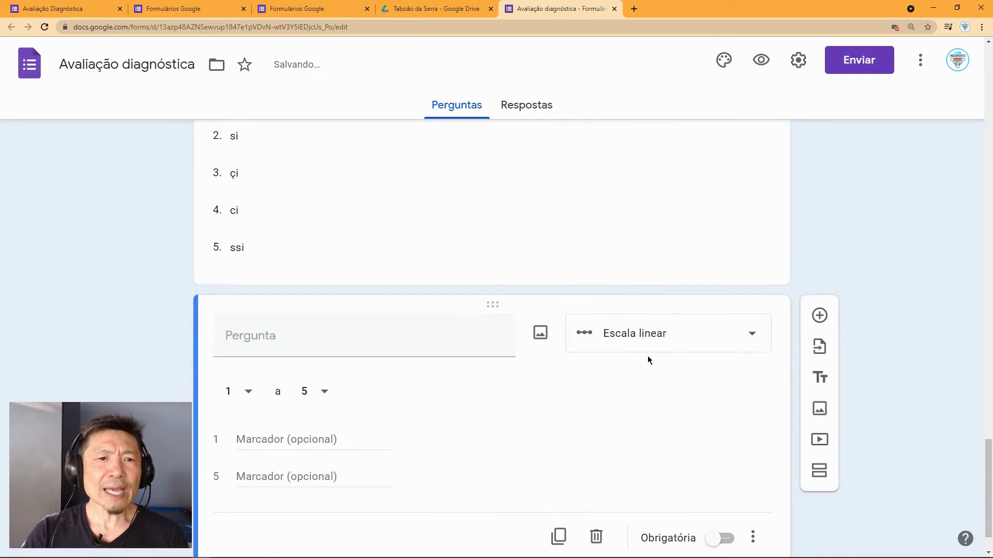
click(372, 335)
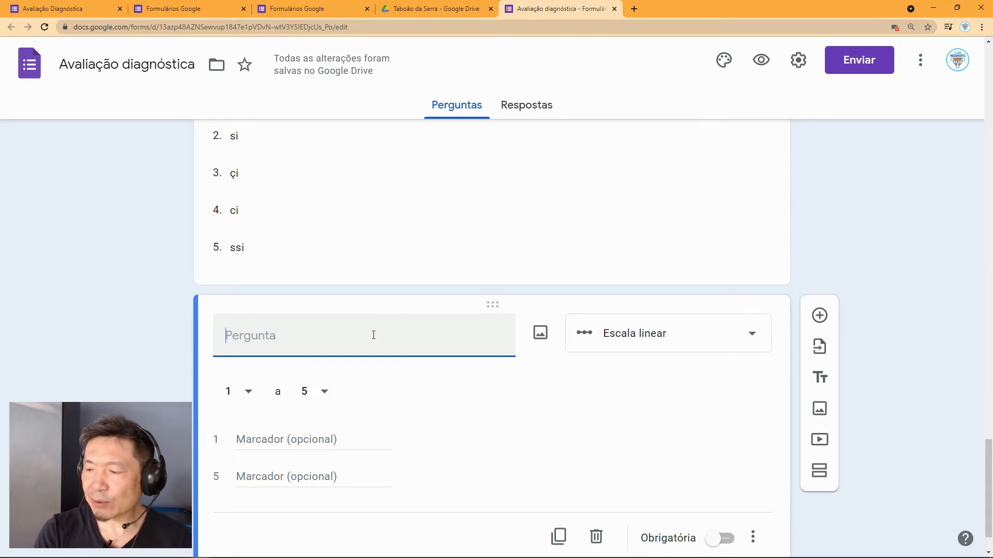
Step: Title the question 'Qual é o seu grau de interesse por atividade esportiva' with a 0–10 scale
text(Qual é)
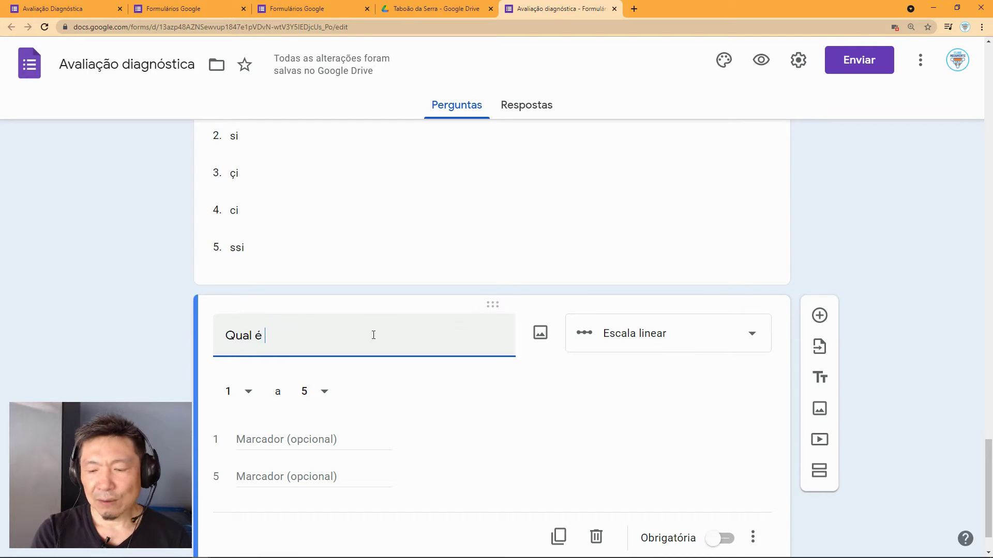
text( o seu)
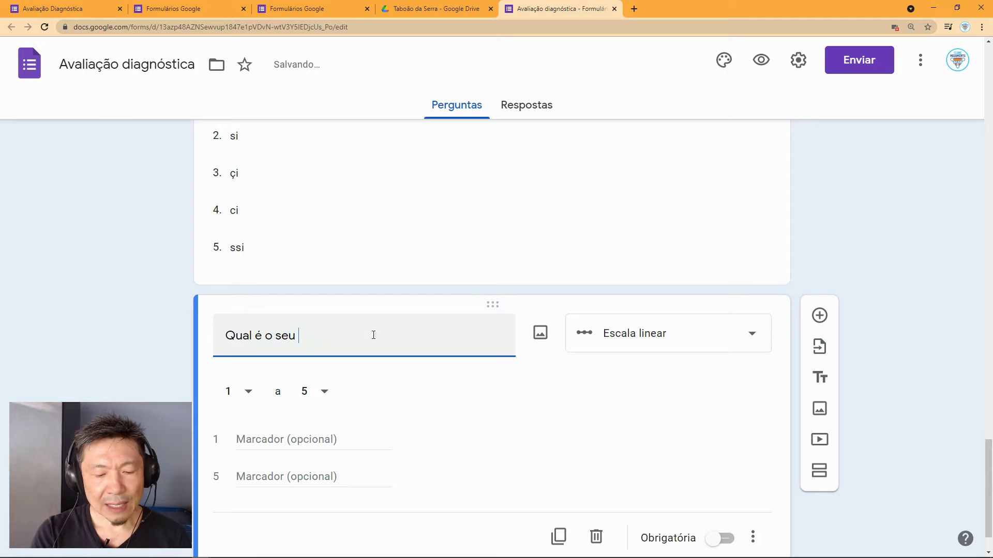
text( grau )
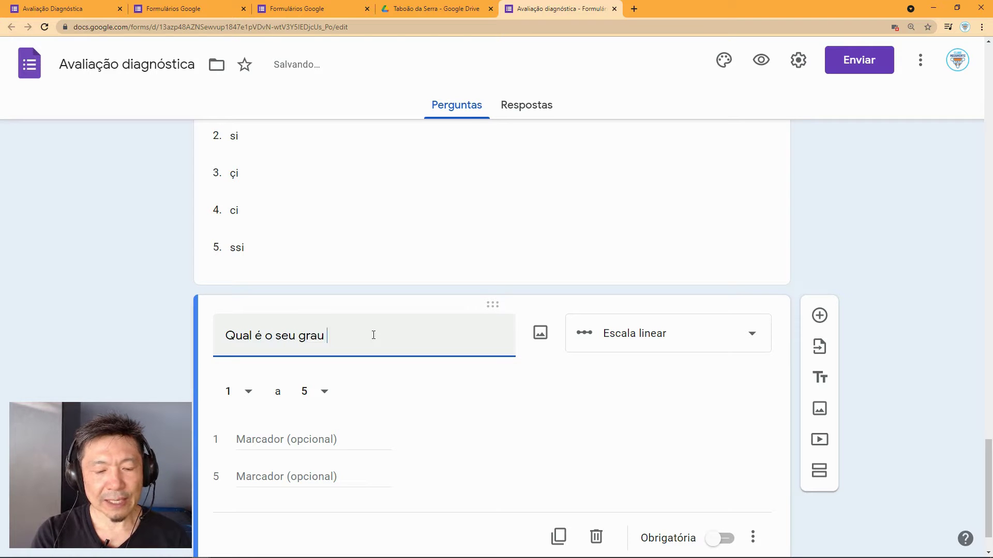
text(de interesse por)
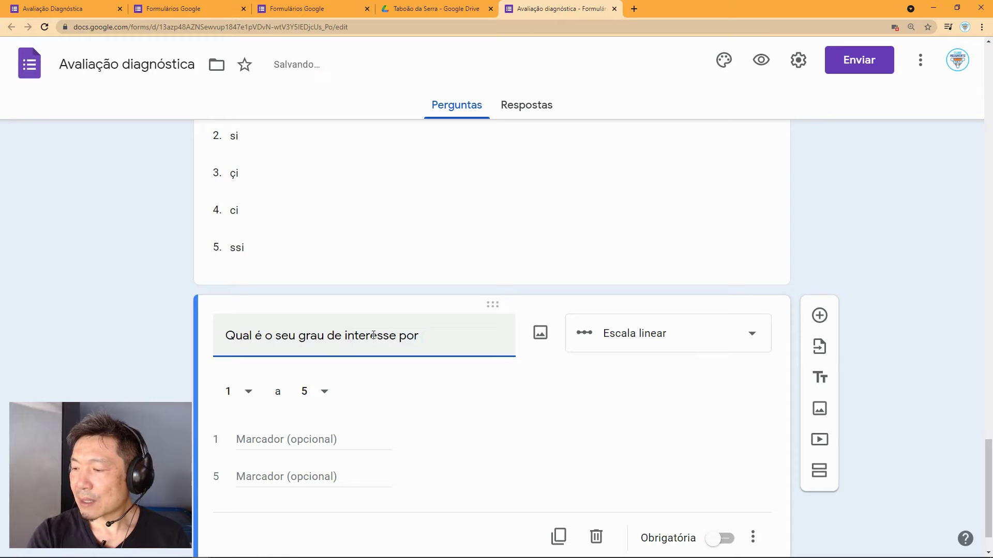
text( a)
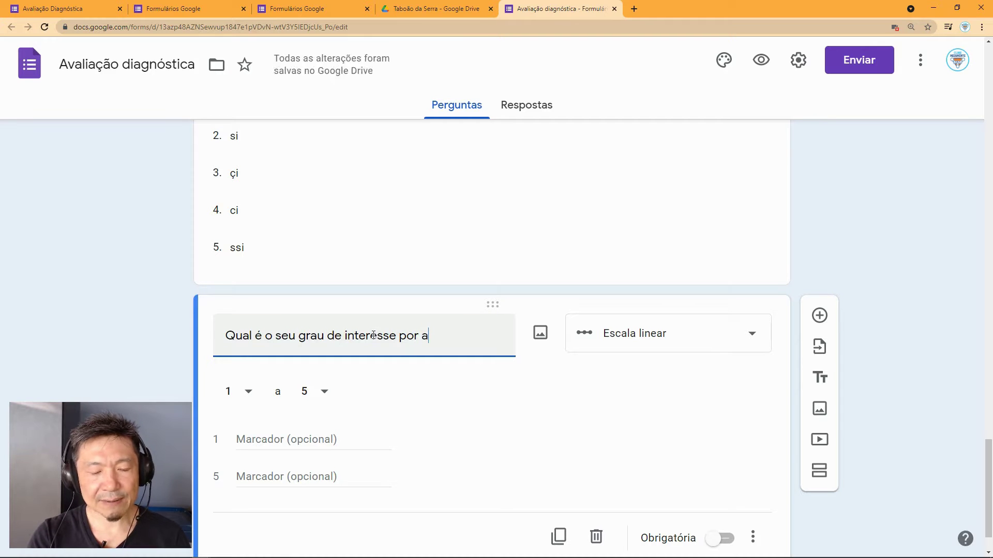
text(tividade )
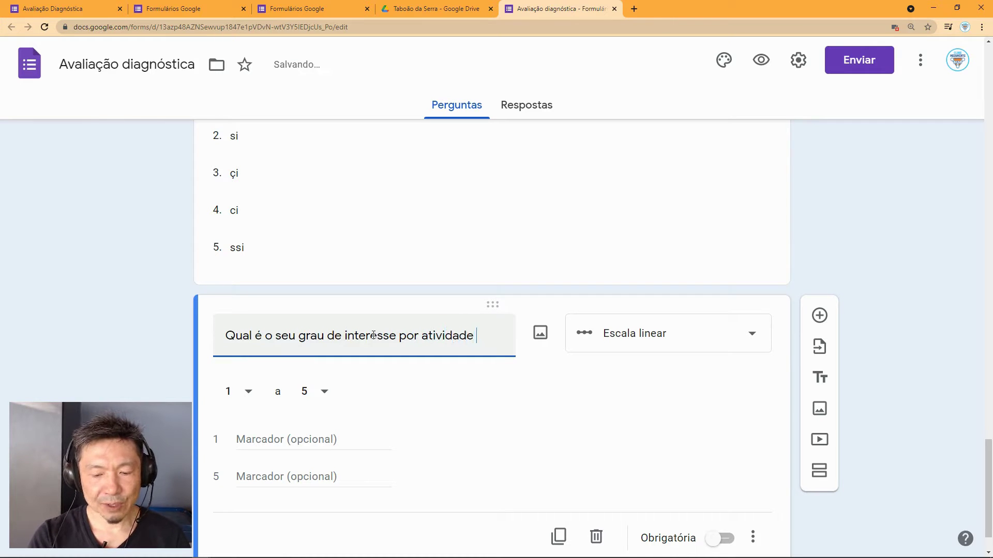
text(esportiva)
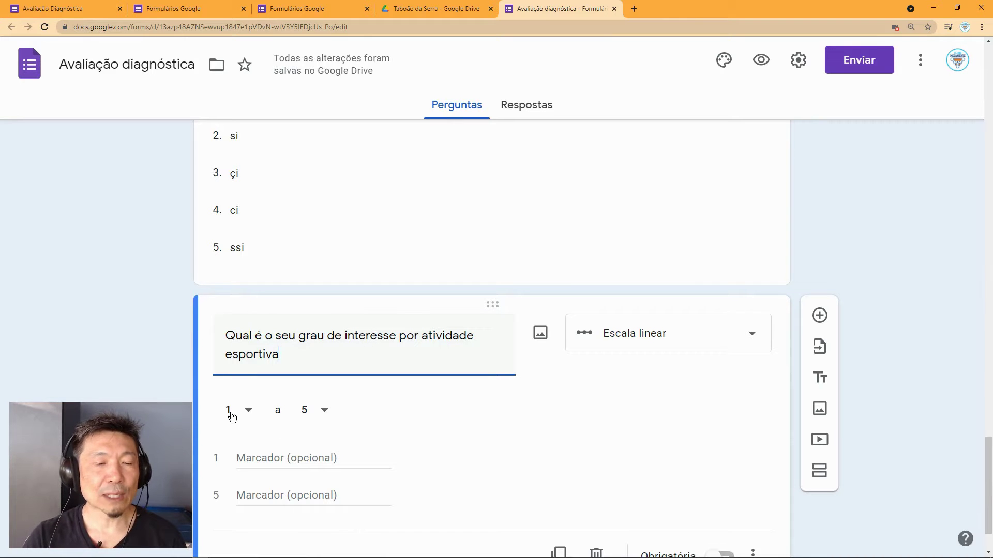
click(248, 412)
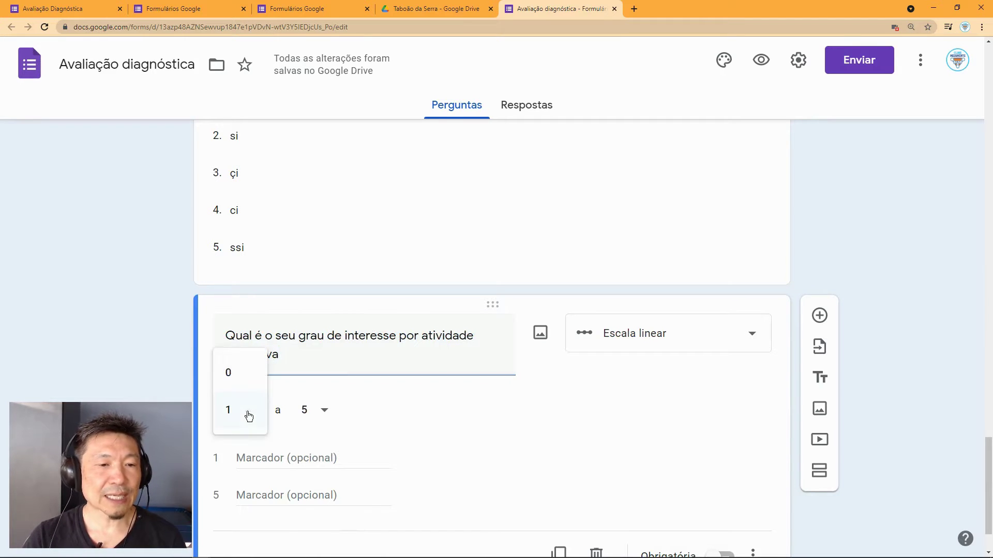
click(239, 381)
click(321, 411)
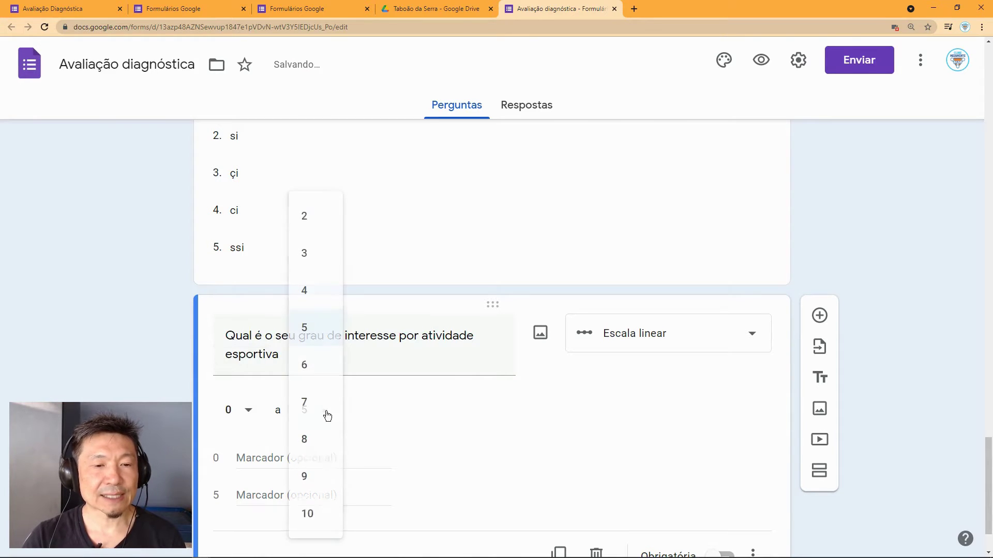
click(321, 514)
Step: Label the scale ends 'nenhum interesse' and 'muito interesse', then preview the form
click(295, 458)
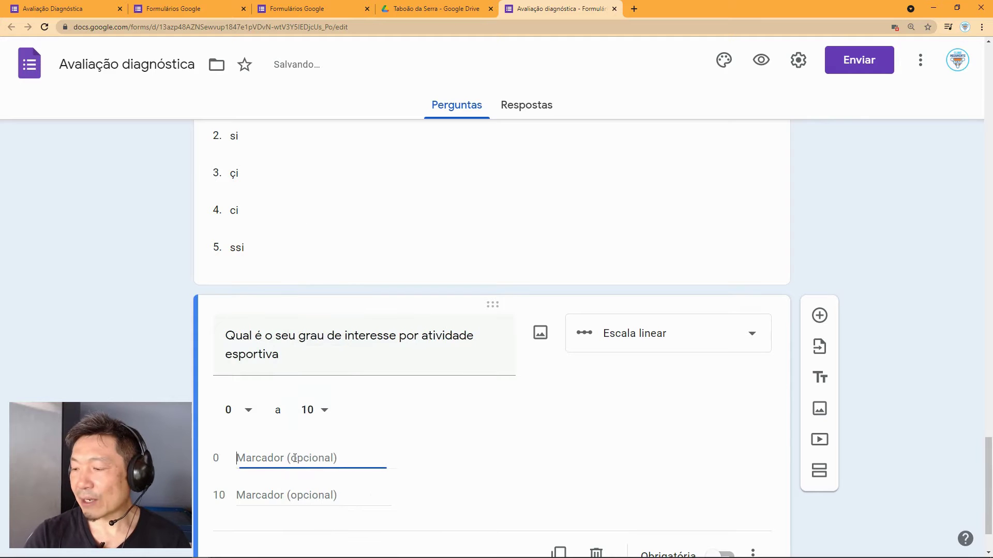
text(nenhum interesse)
click(270, 500)
text(Muito interesse)
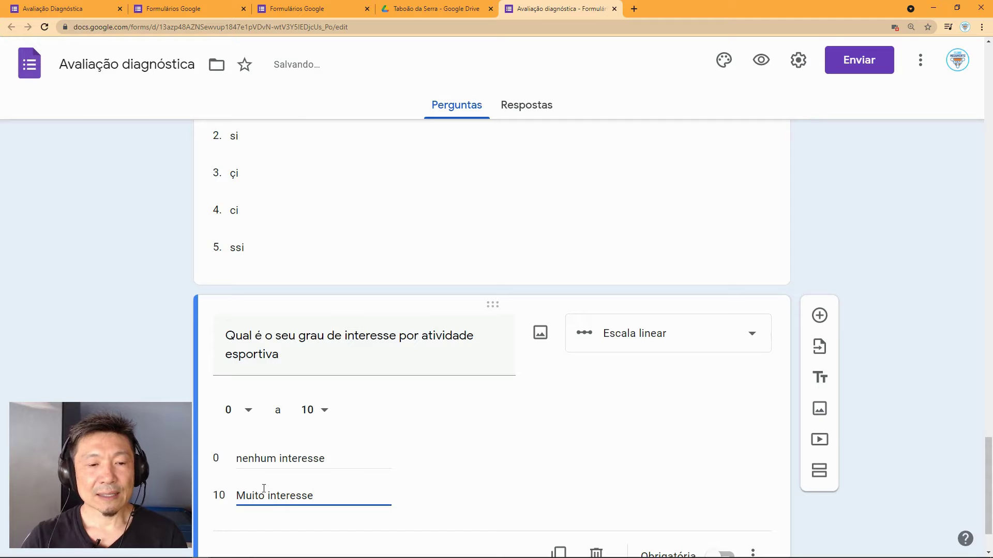
double_click(244, 496)
text(muito)
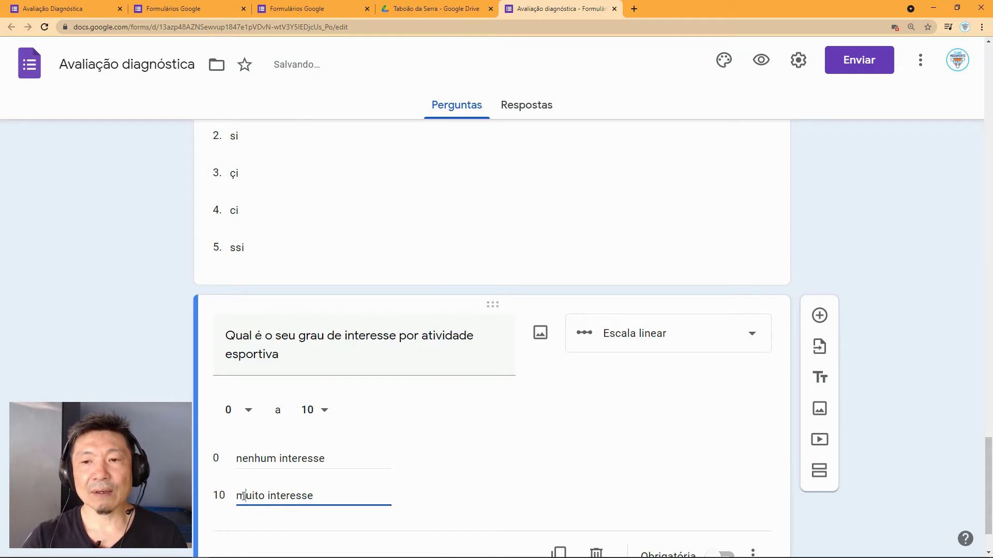
scroll(678, 370, down, 1)
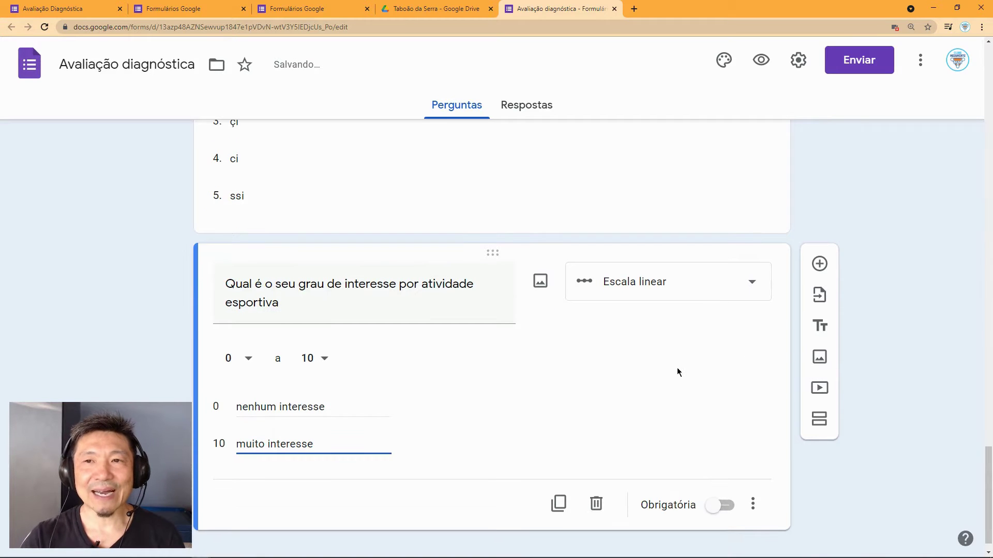
click(761, 60)
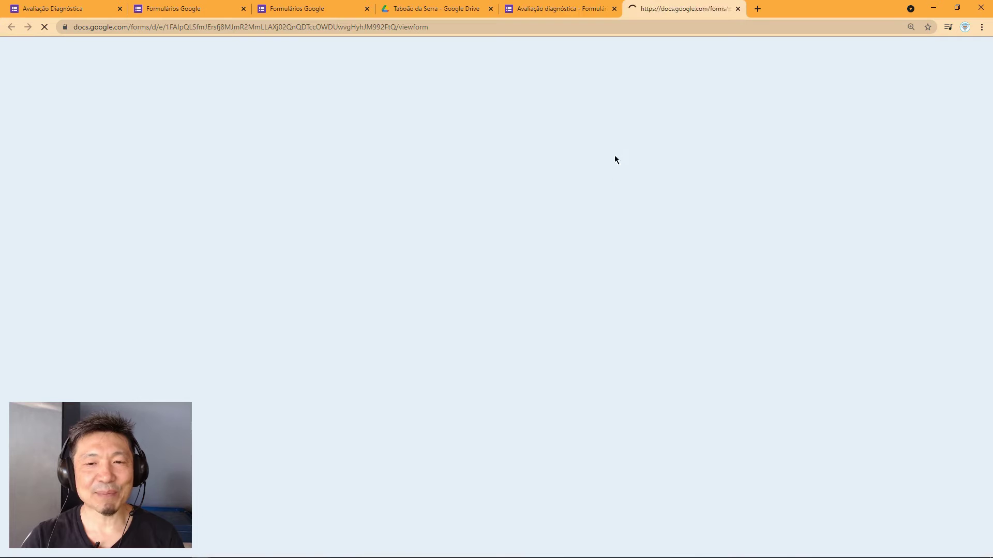
Step: In the preview, try answers 3 through 10 on the interest scale, then clear the selection
scroll(617, 319, down, 12)
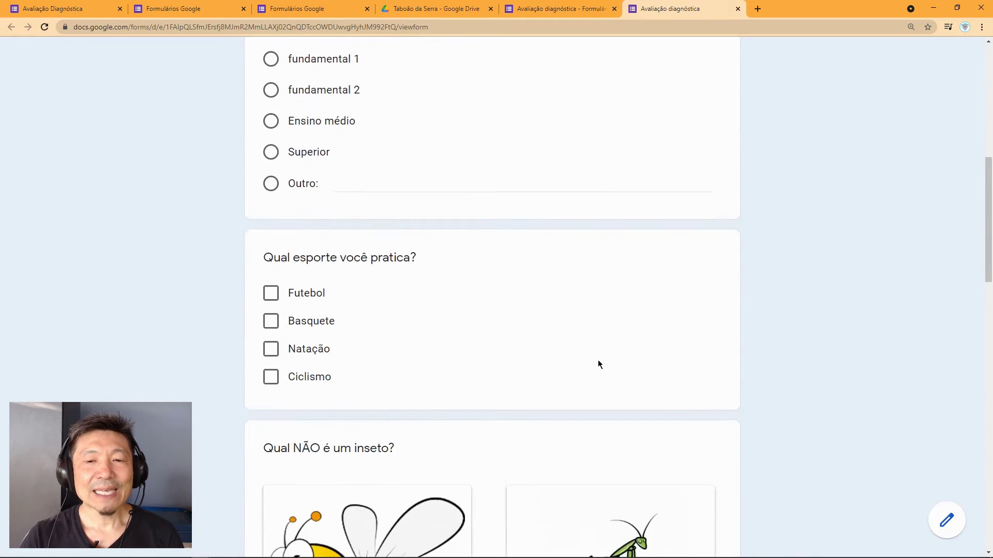
scroll(585, 369, down, 15)
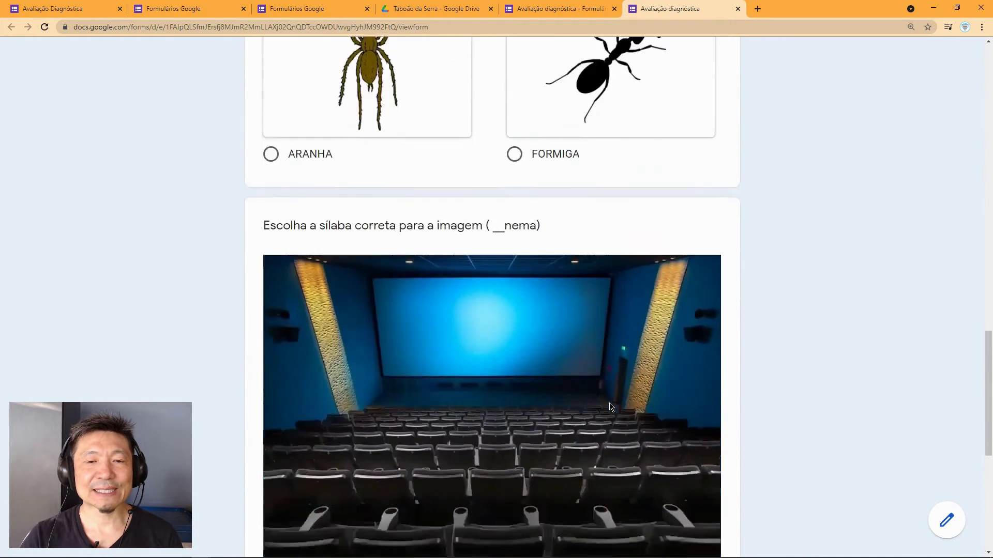
scroll(688, 426, down, 4)
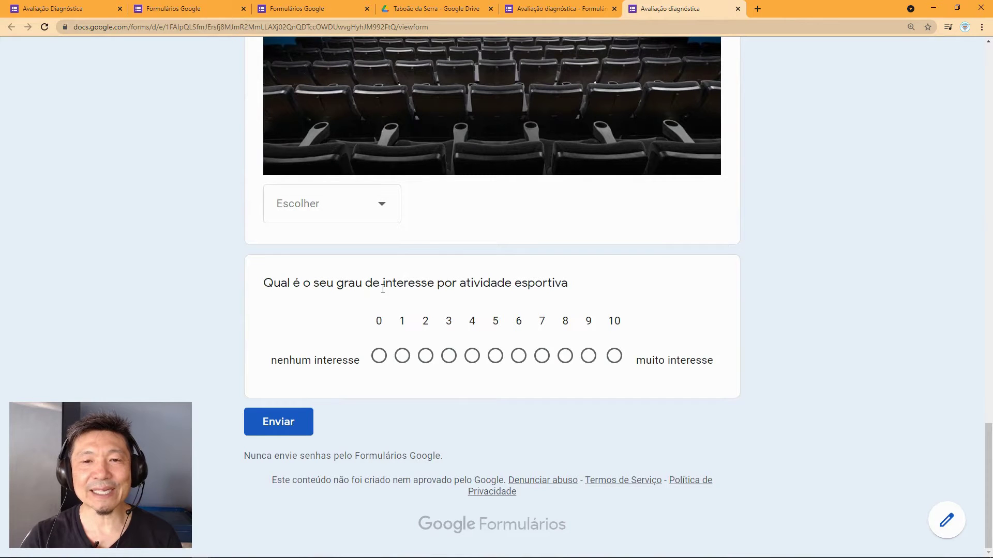
click(449, 357)
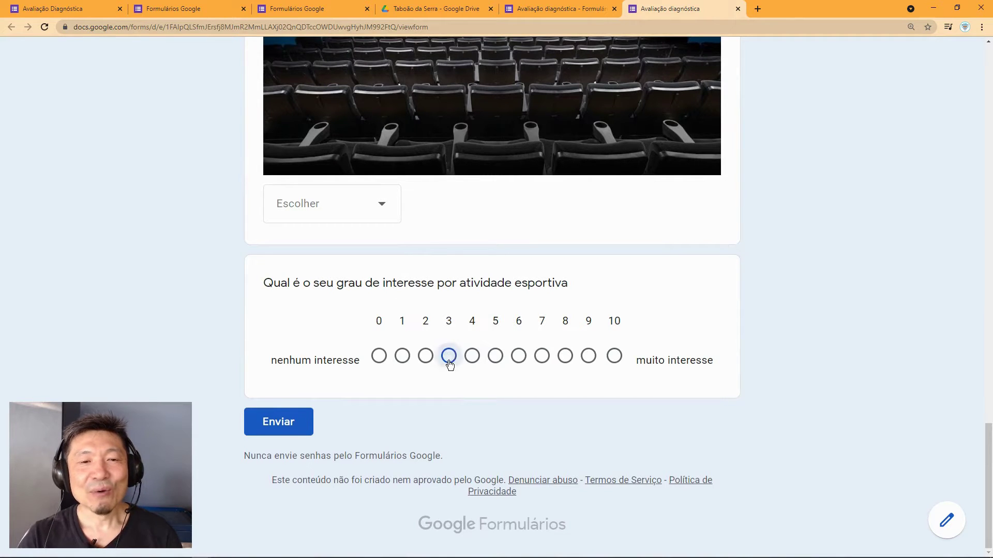
click(472, 359)
click(495, 359)
click(520, 359)
click(541, 359)
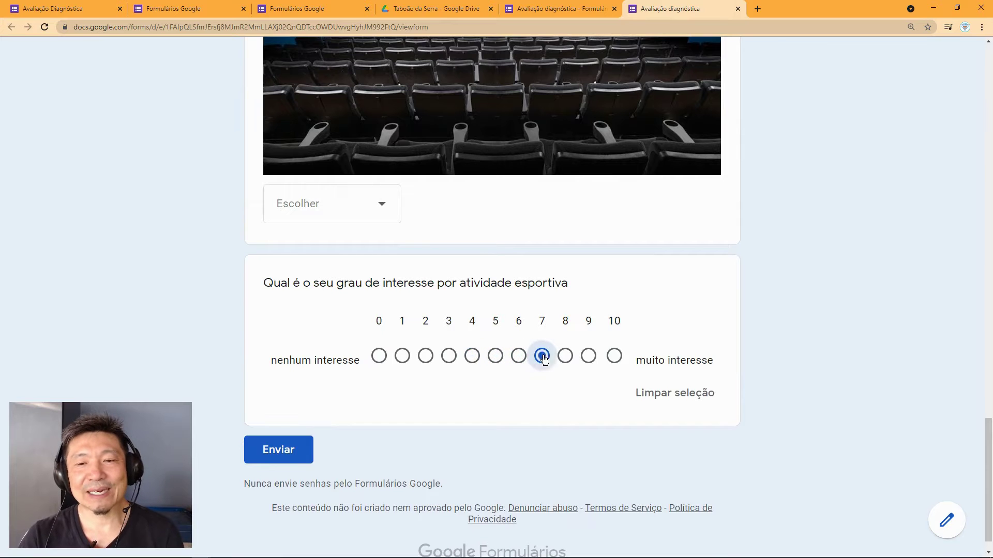
click(565, 359)
click(589, 359)
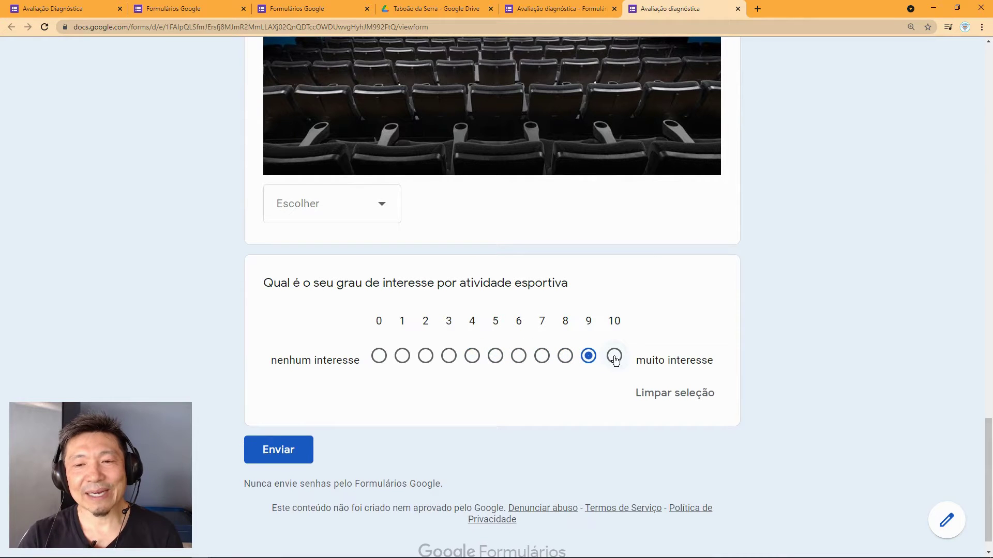
click(614, 359)
click(665, 393)
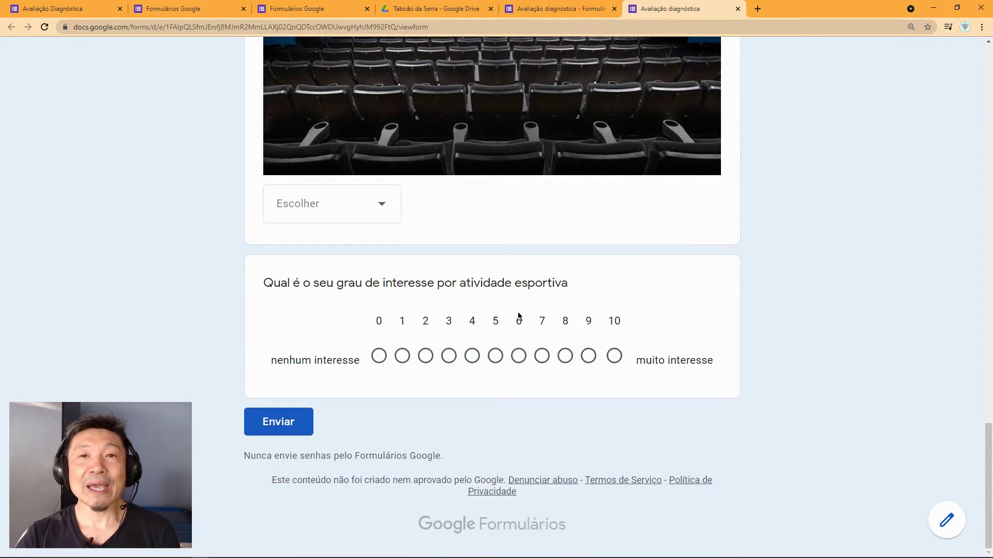
scroll(519, 311, up, 3)
Step: Back in the editor, add a question 'Qual é o seu grau de interesse pelos esportes' and show its type list
click(573, 12)
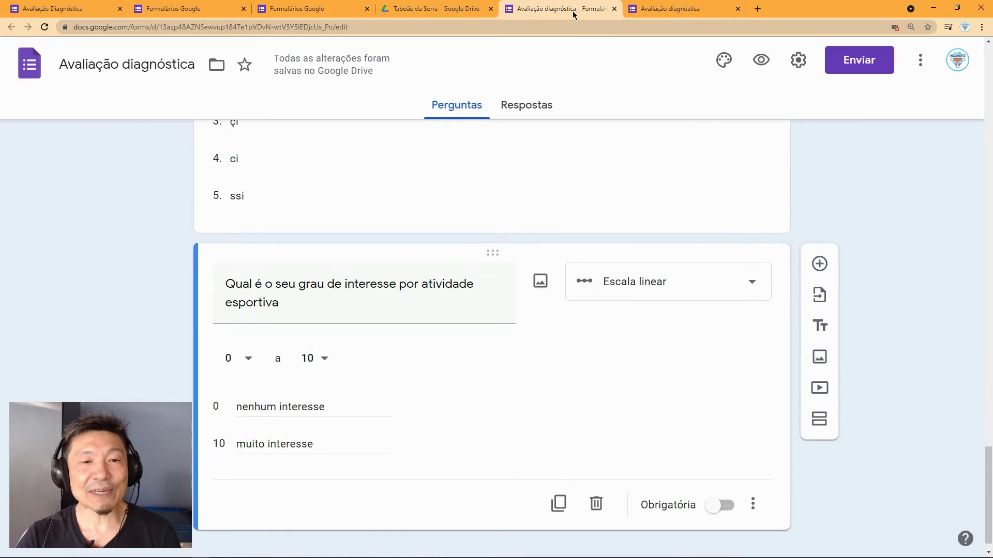
scroll(646, 325, down, 1)
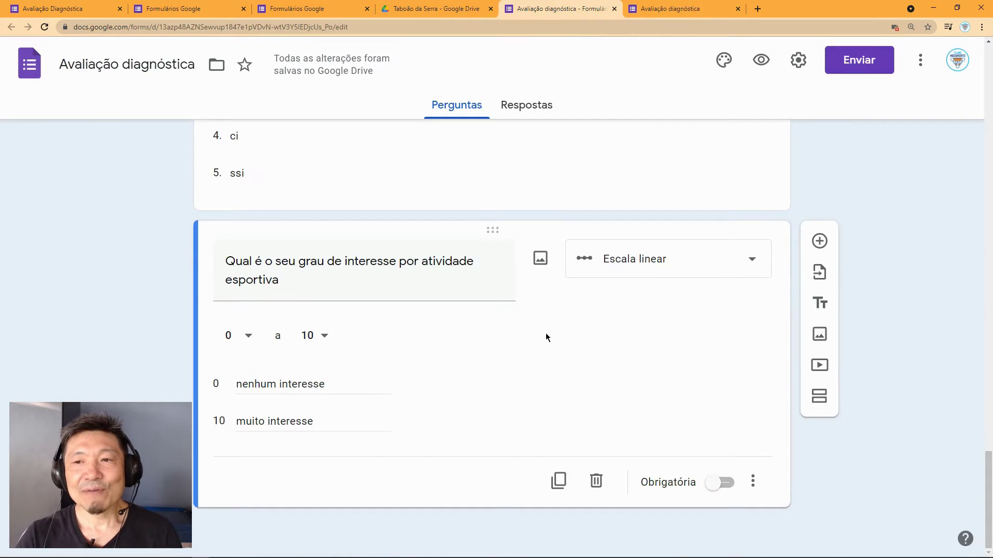
click(816, 243)
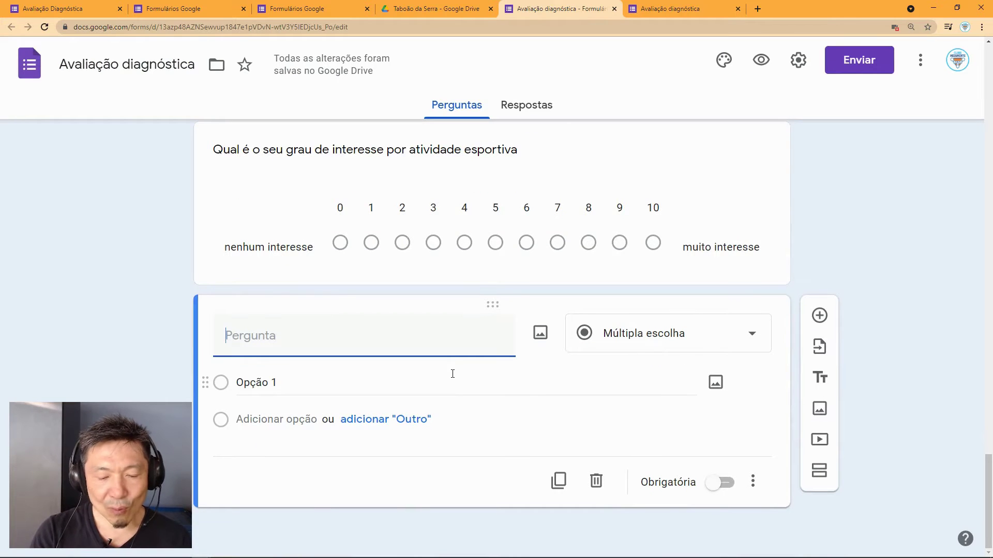
text(Qual )
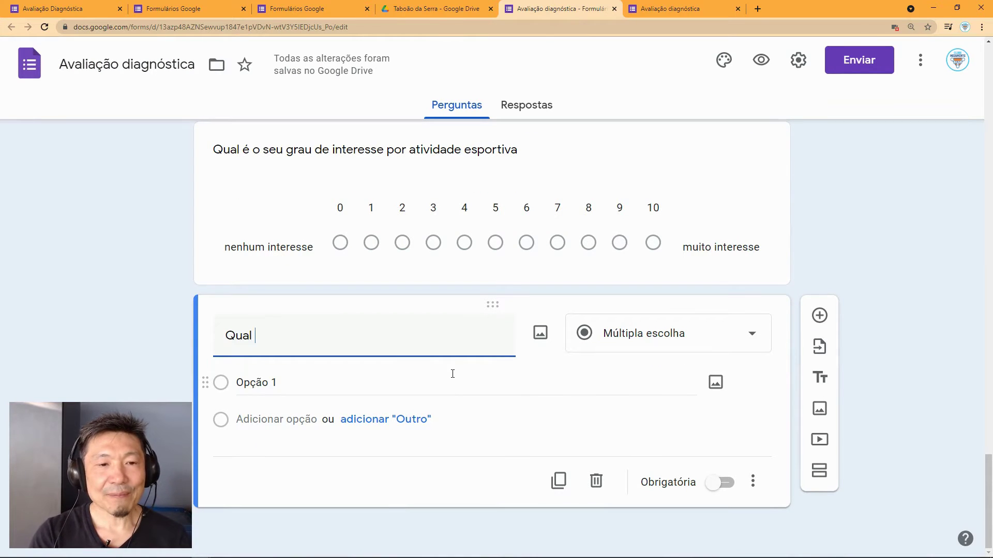
text(é o seu grau de )
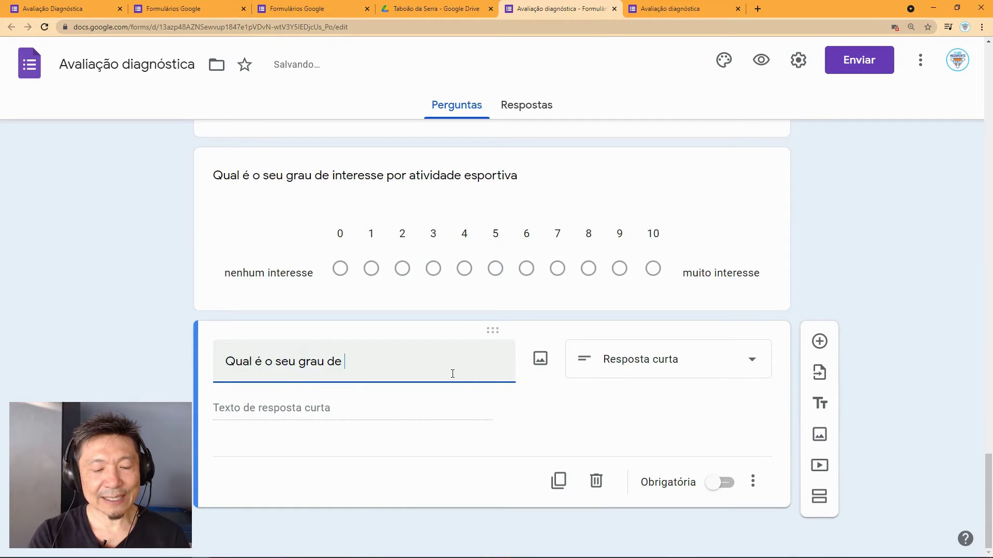
text(interess)
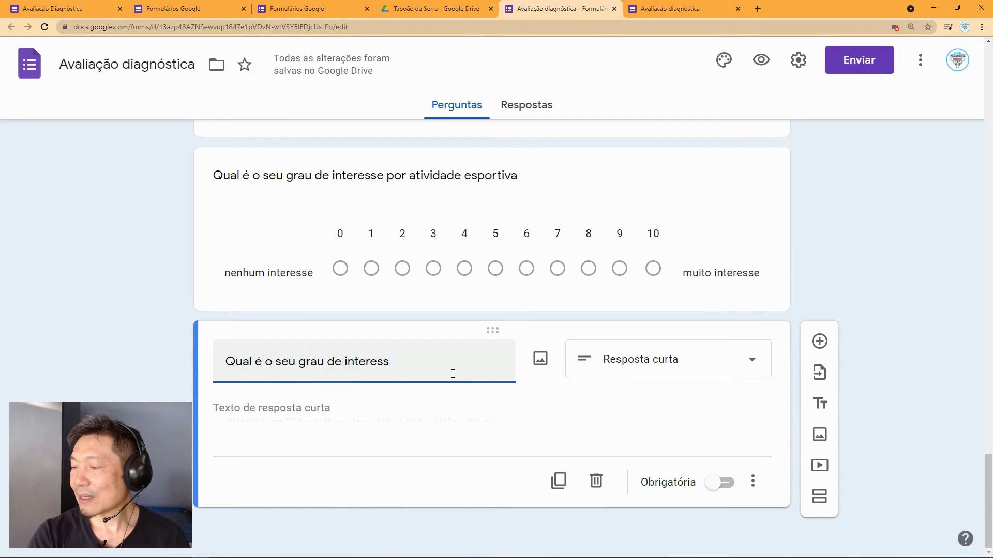
text(e)
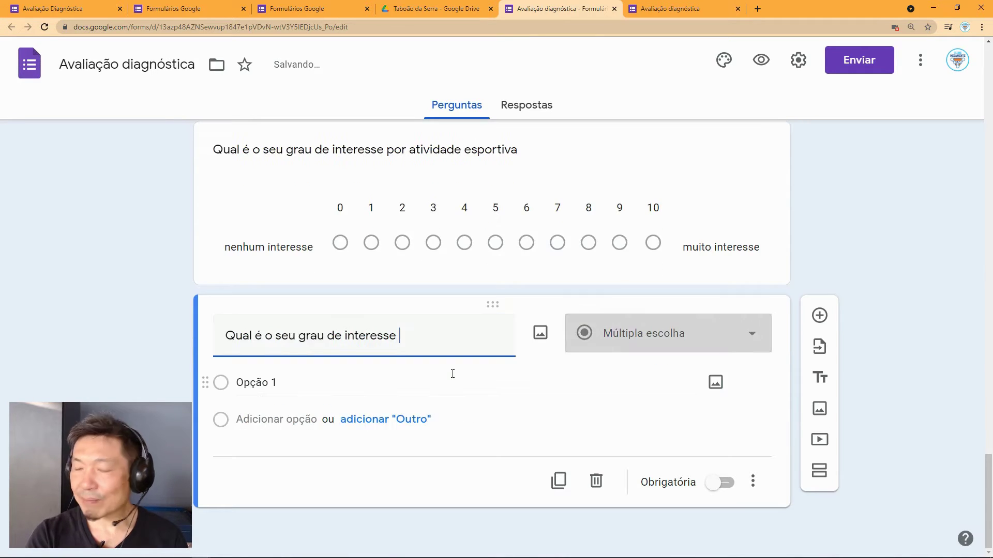
text( pelos )
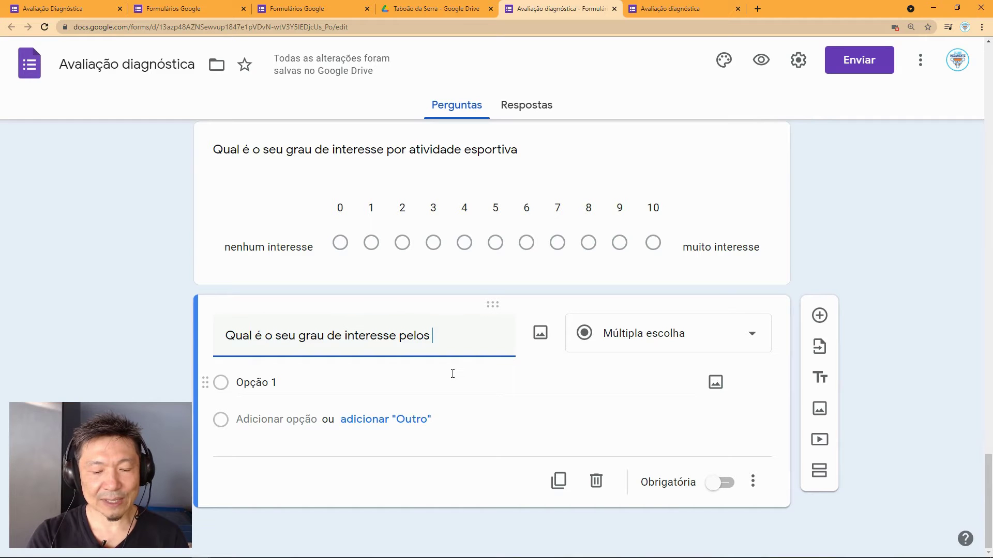
text(esportes)
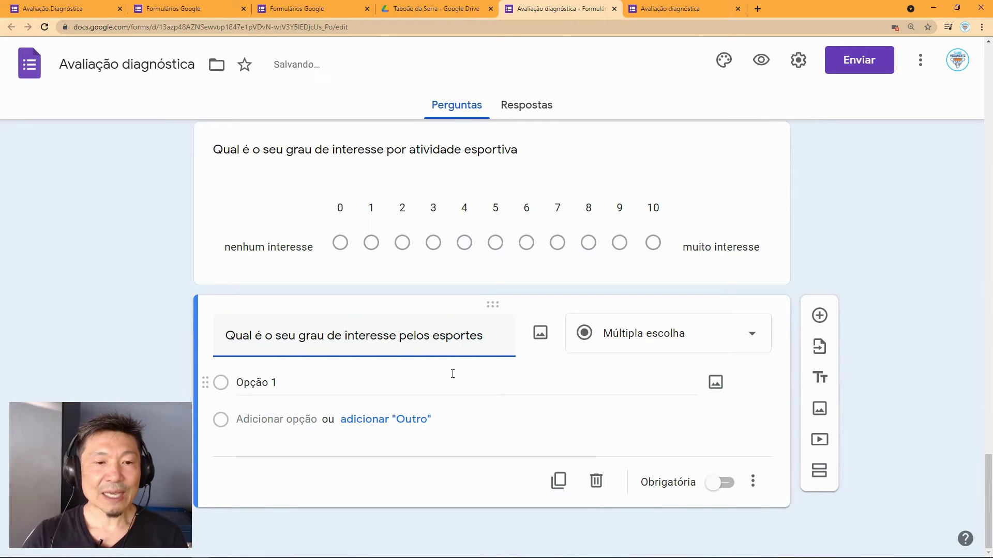
click(639, 344)
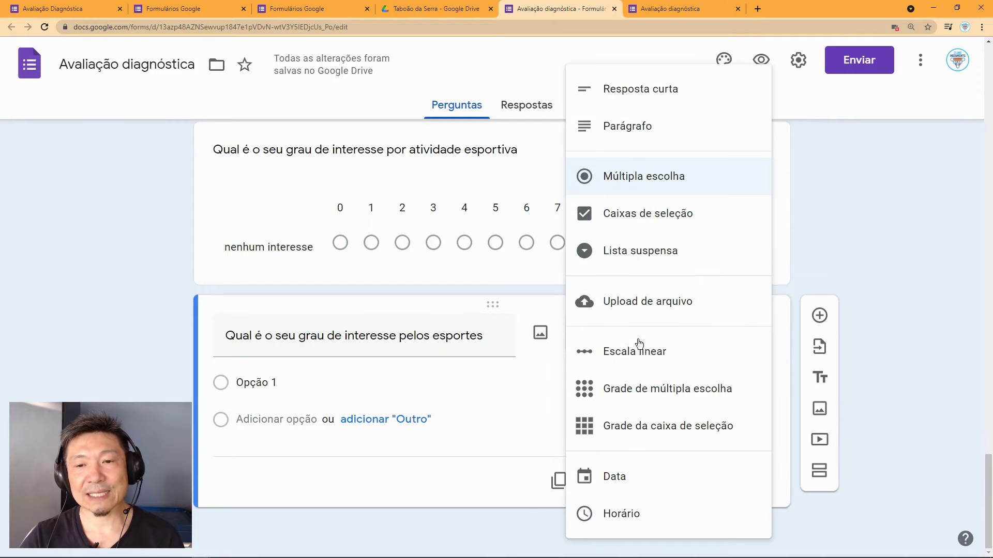
Step: Make it a multiple-choice grid with rows Futebol, Basquete, Natação and Ciclismo
click(640, 395)
click(236, 407)
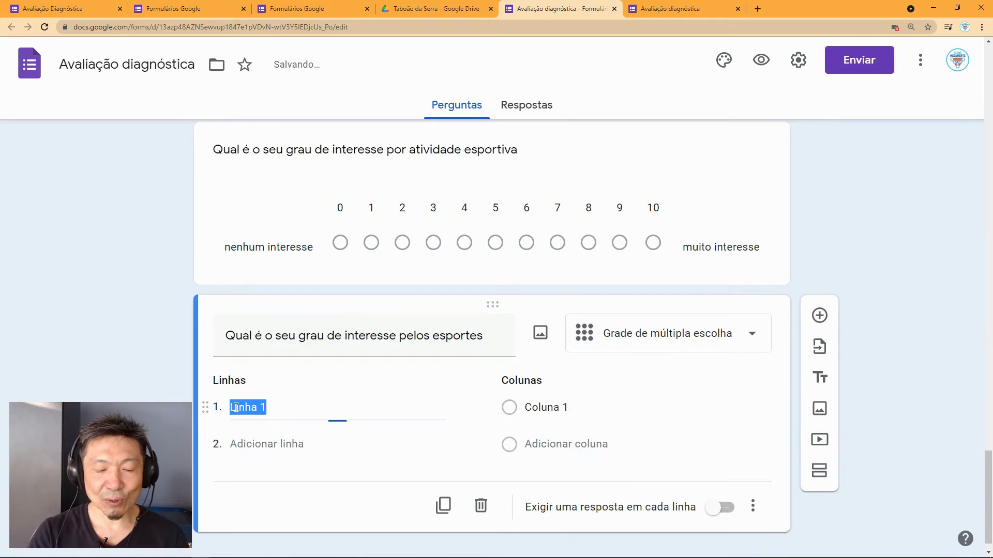
text(Futebol)
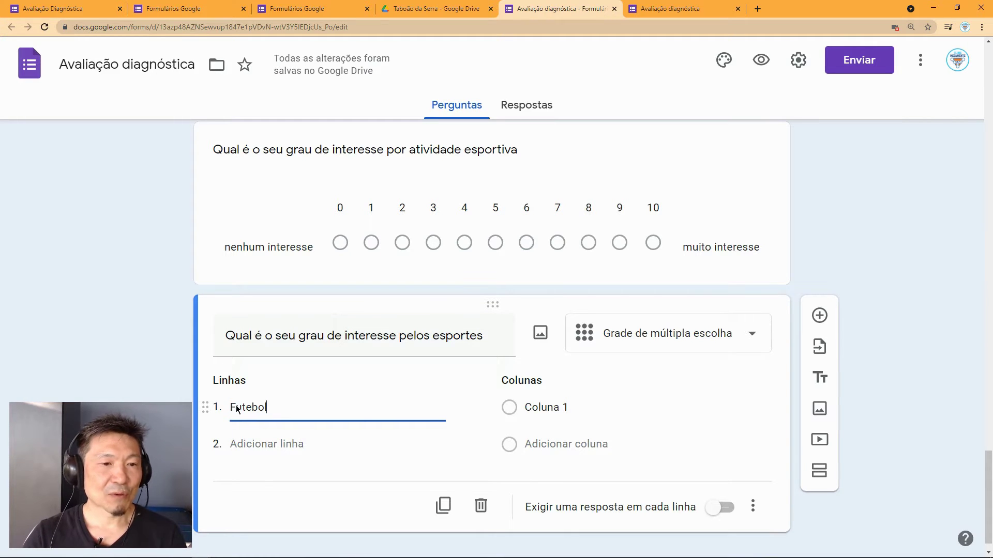
click(254, 443)
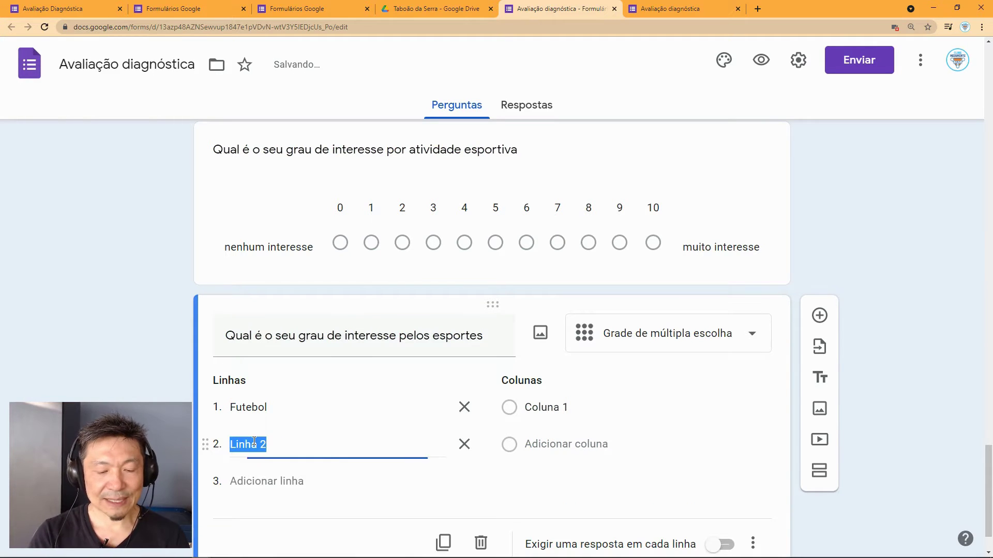
text(Basquete)
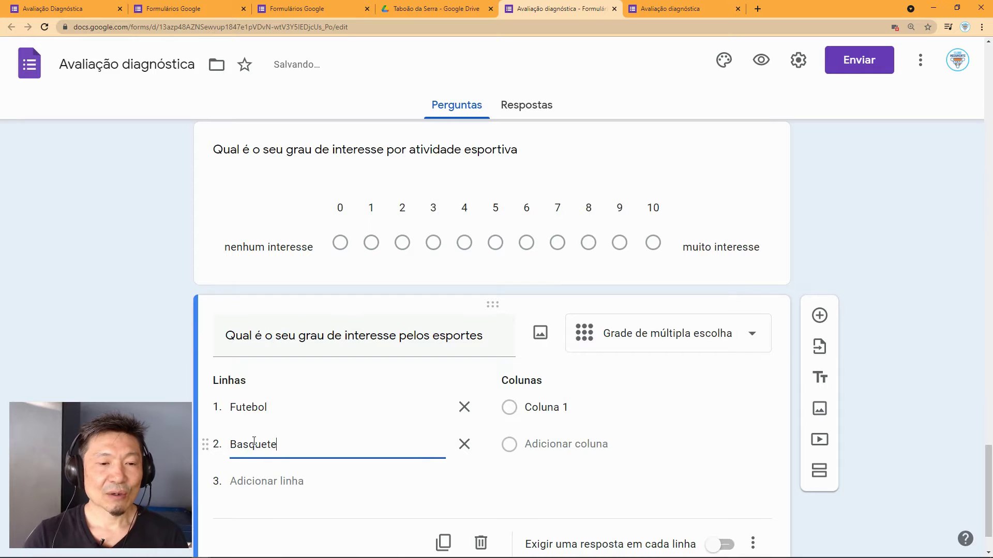
click(257, 480)
text(Natação)
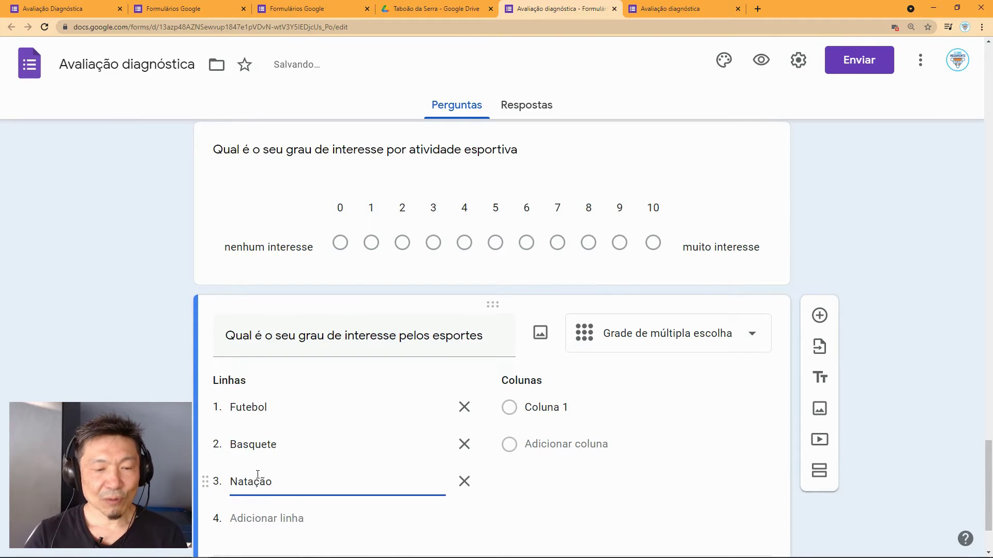
click(263, 518)
text(c)
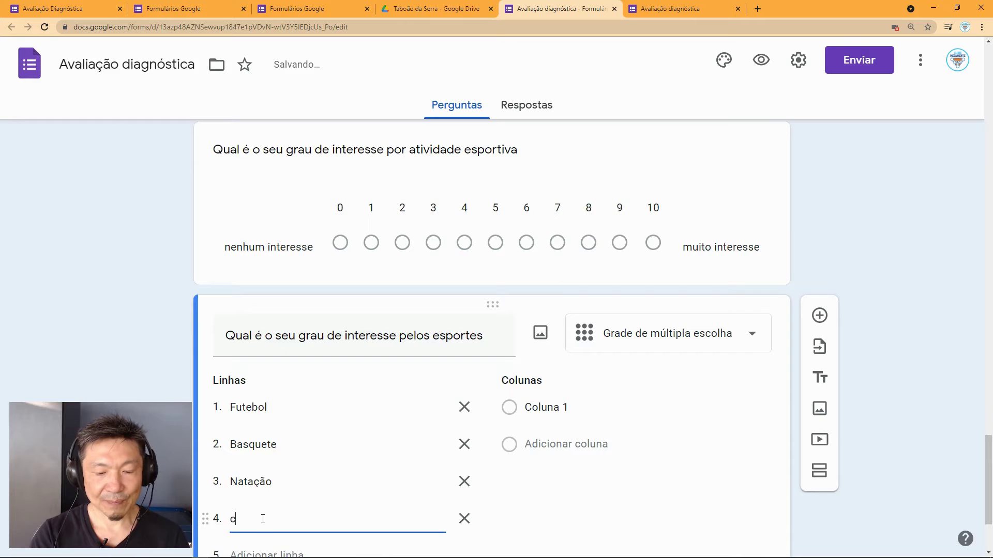
text(Cicli)
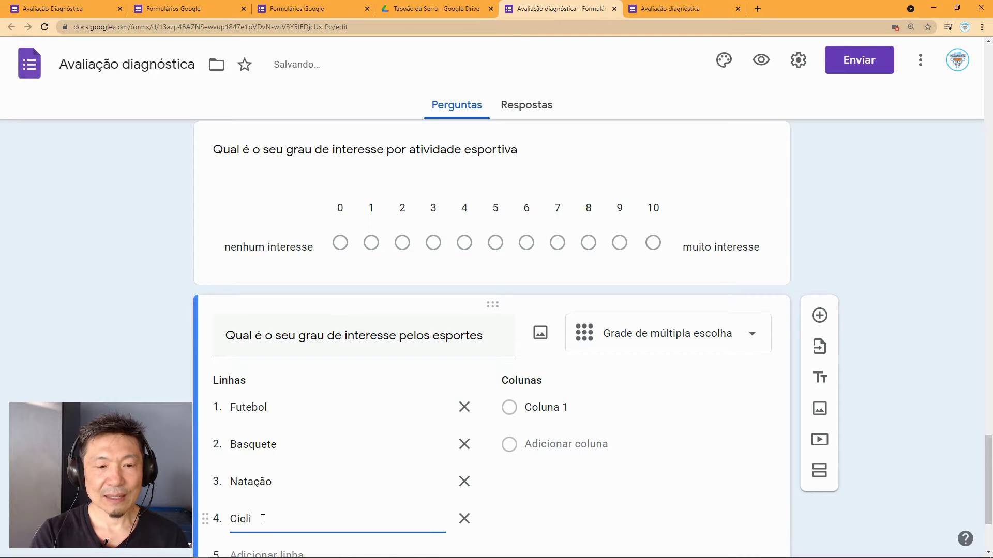
text(smo)
click(547, 408)
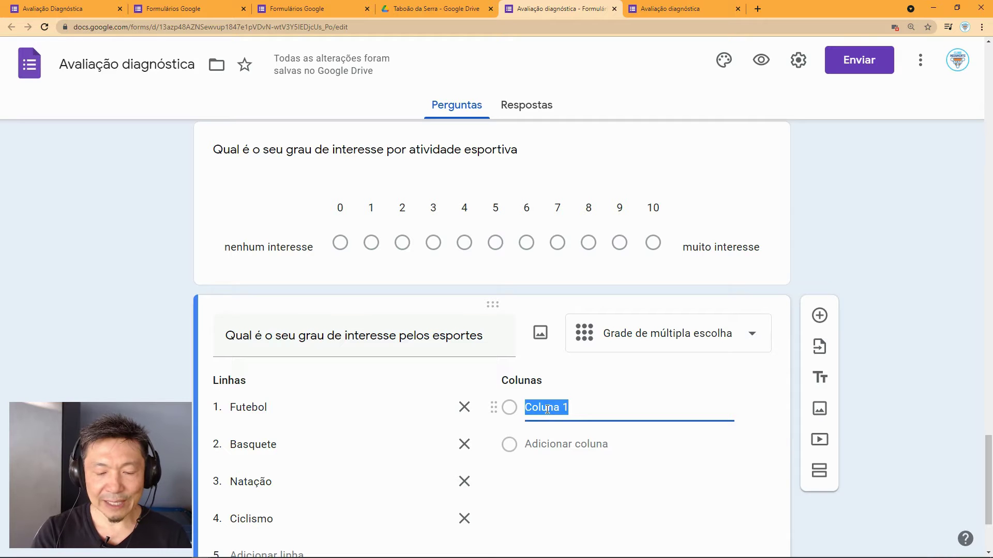
Step: Rename the first grid column to 'Nenhum interesse'
text(Nenhum)
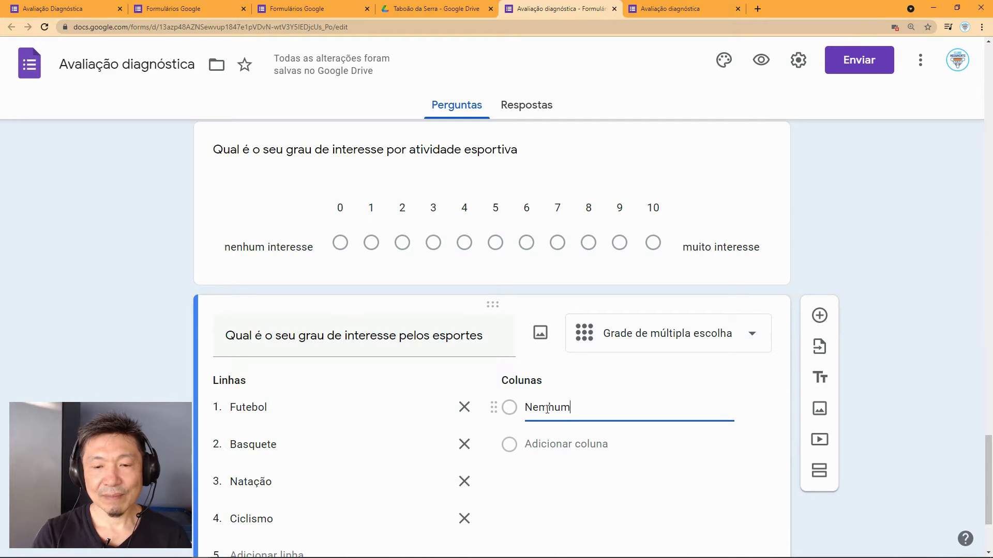
drag(581, 409, 501, 406)
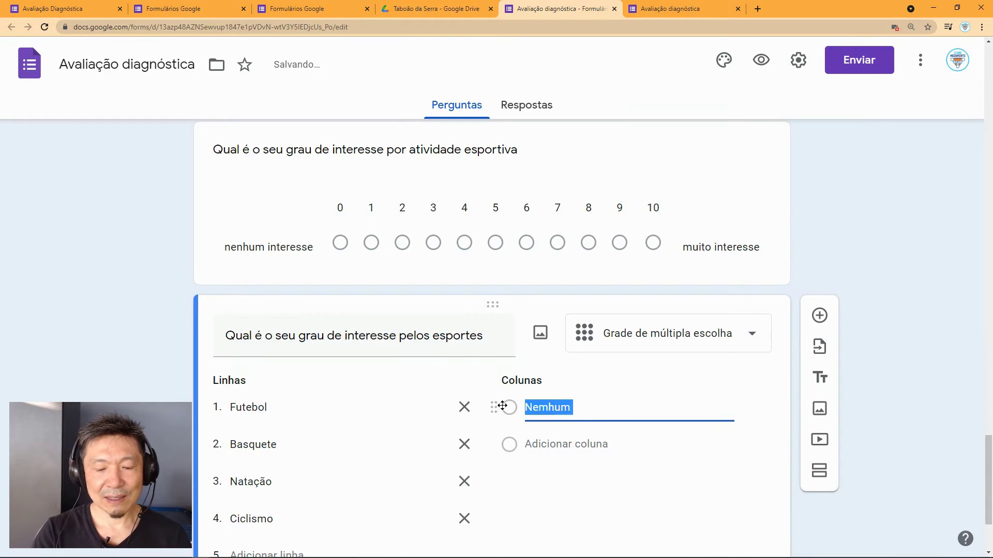
text(Nemh)
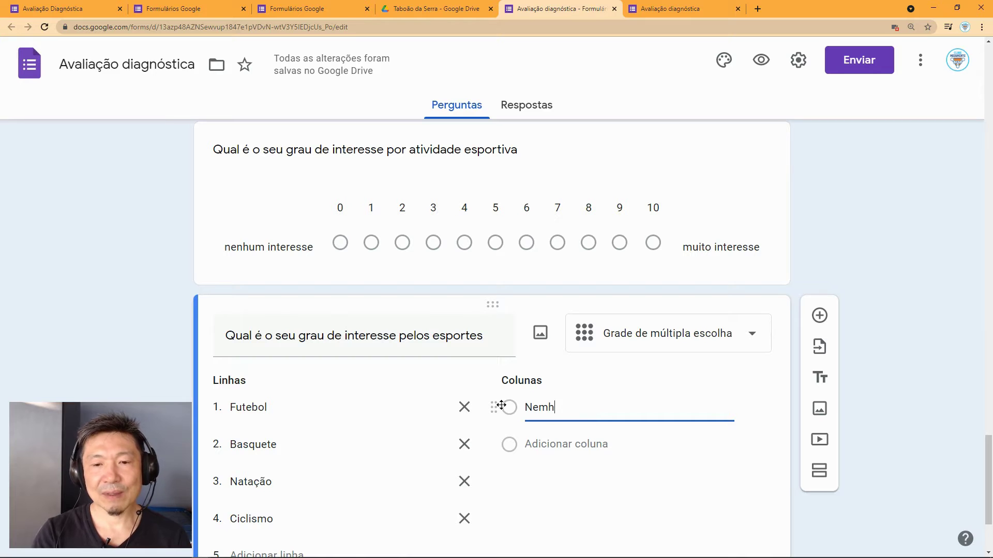
key(BackSpace)
key(BackSpace)
text(nhum)
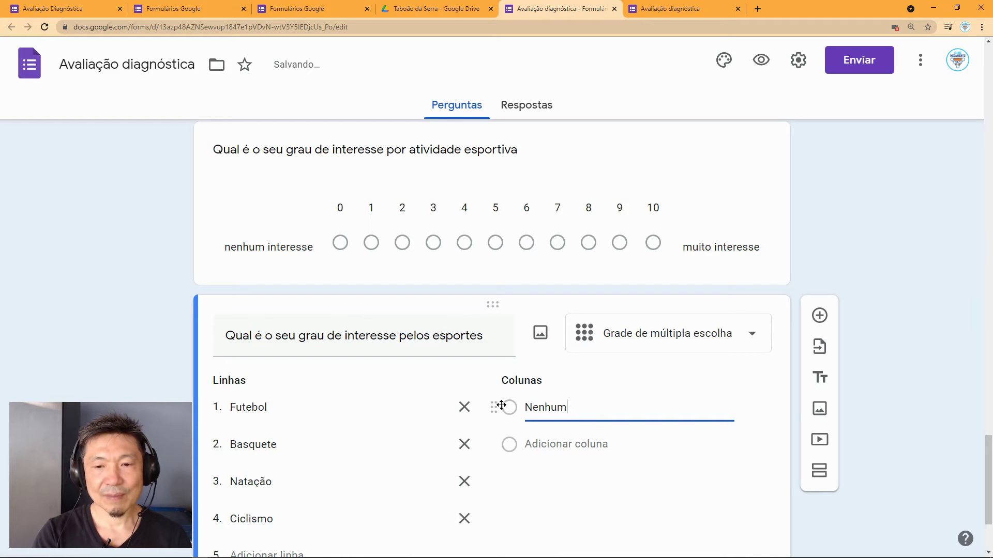
text( interesse)
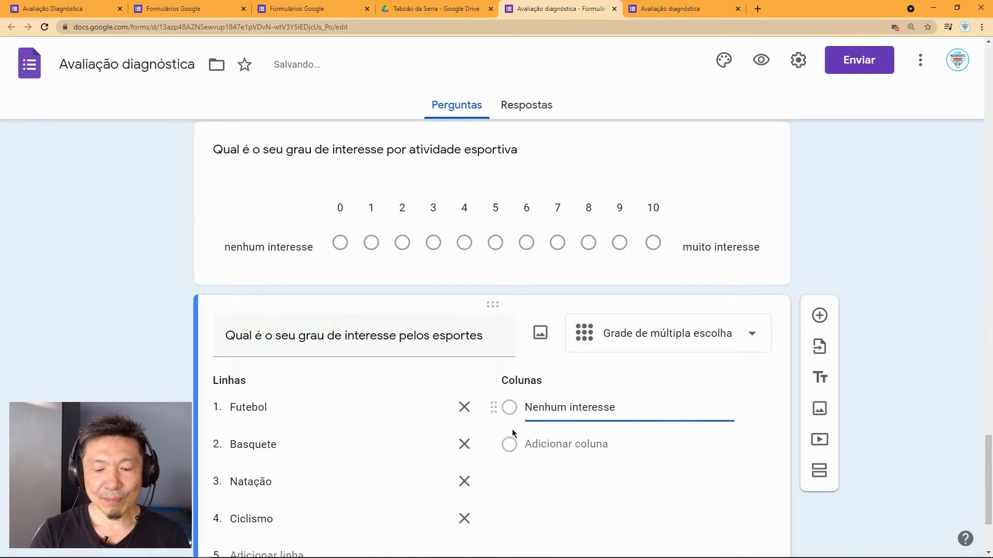
Step: Add grid columns 'Pouco interesse' and 'Muito interesse'
click(542, 447)
text(pi)
text(ouco)
key(BackSpace)
key(BackSpace)
text(Pouco o)
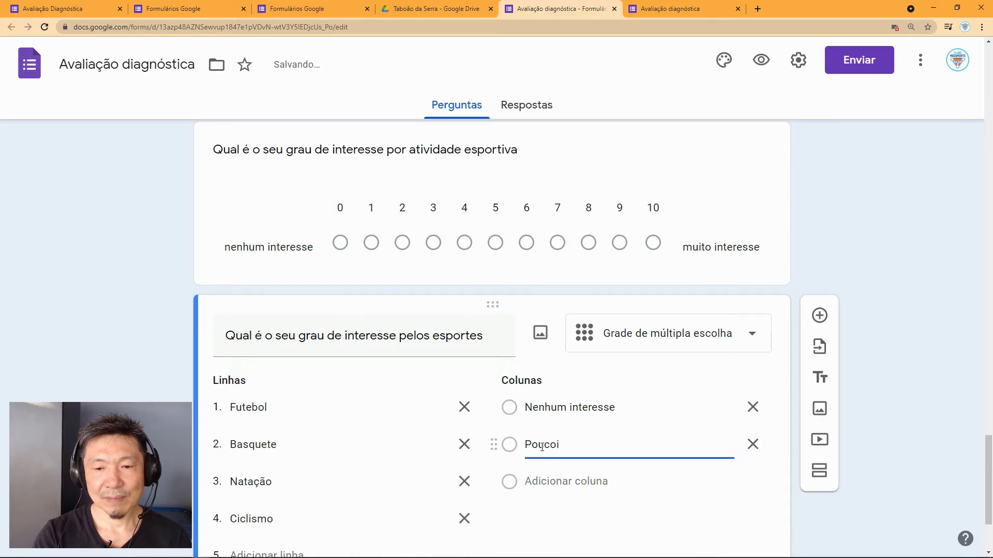
text(nteresse)
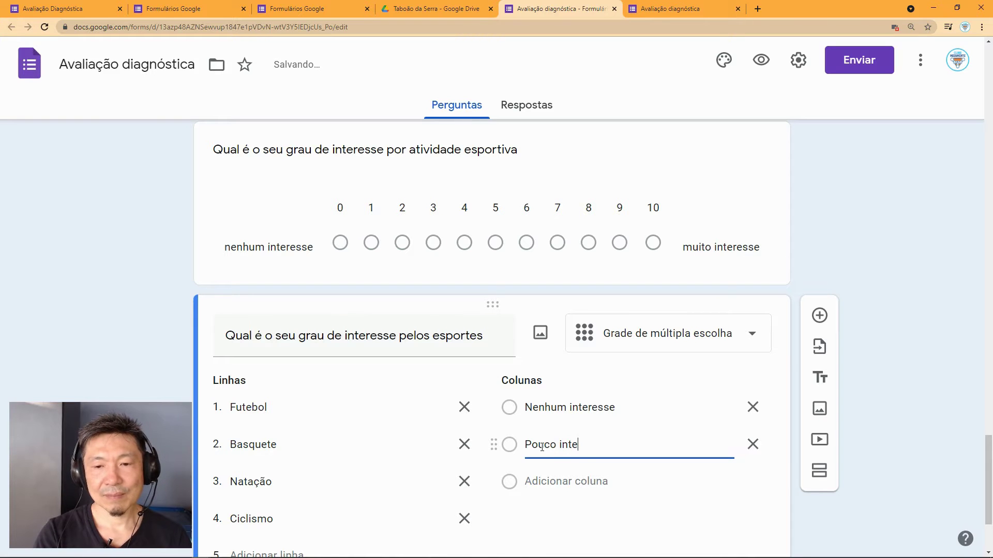
click(556, 483)
text(muito)
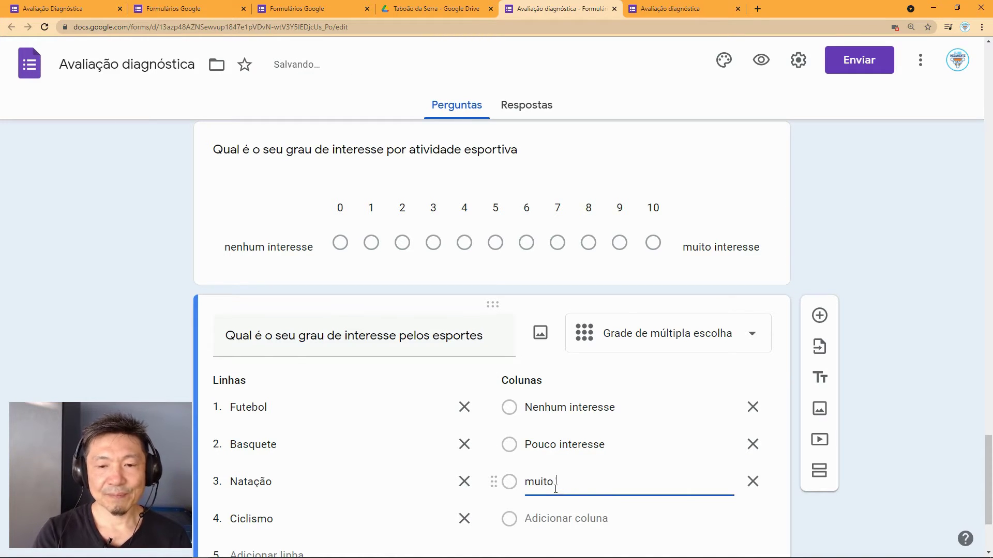
key(BackSpace)
key(BackSpace)
key(BackSpace)
key(BackSpace)
key(BackSpace)
key(BackSpace)
text(Muito interesse)
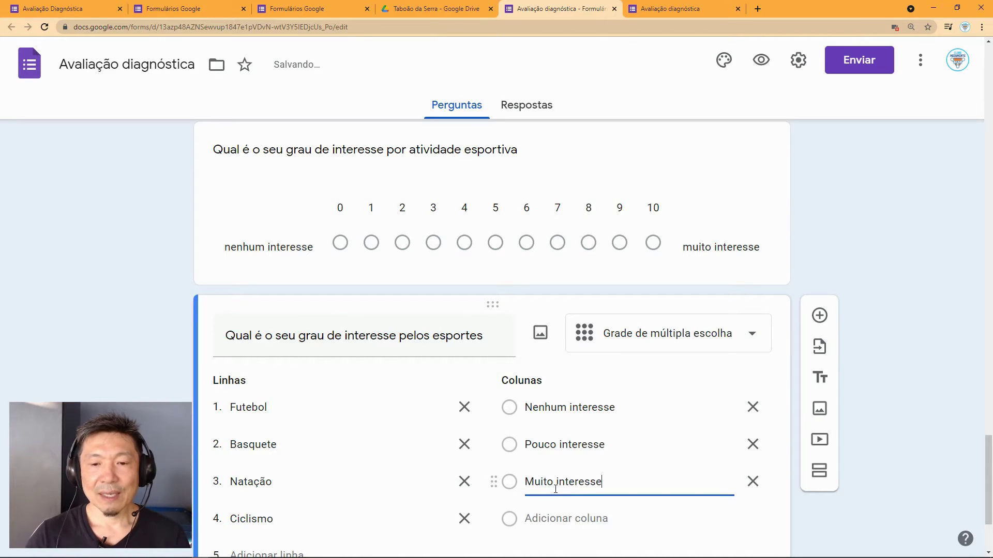
scroll(656, 450, down, 1)
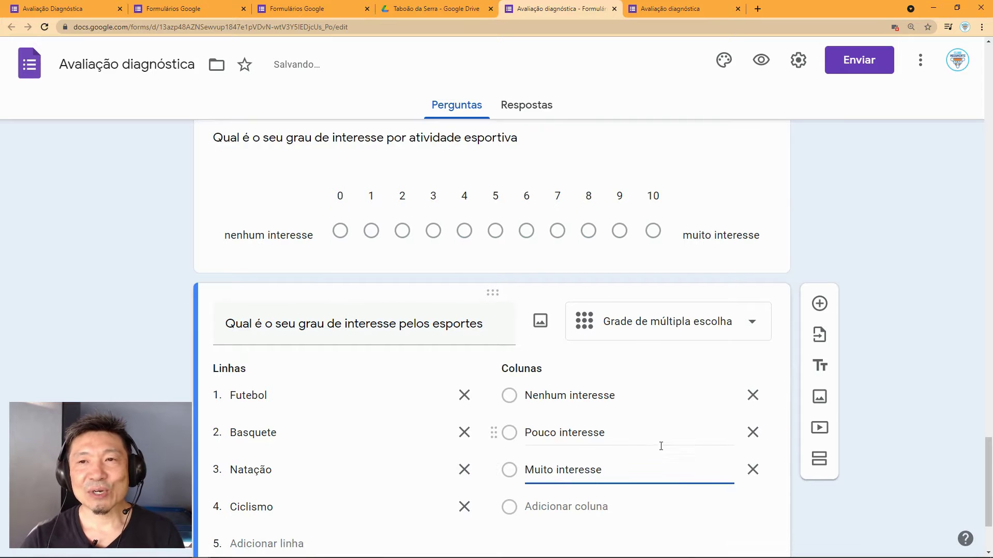
Step: Preview the form and test the grid, leaving Futebol at Muito interesse and Basquete at Nenhum interesse
click(760, 64)
drag(986, 122, 983, 486)
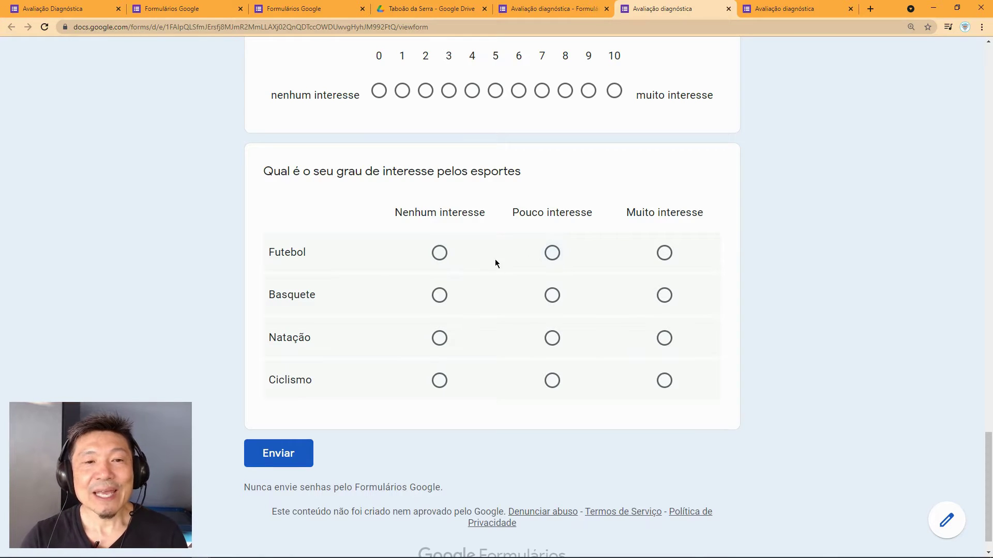
click(440, 295)
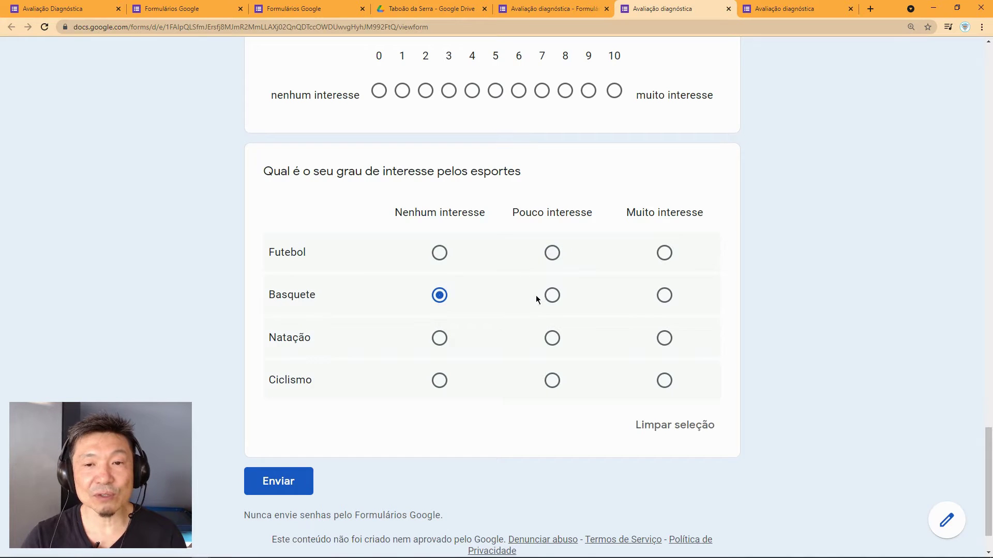
click(552, 295)
click(439, 254)
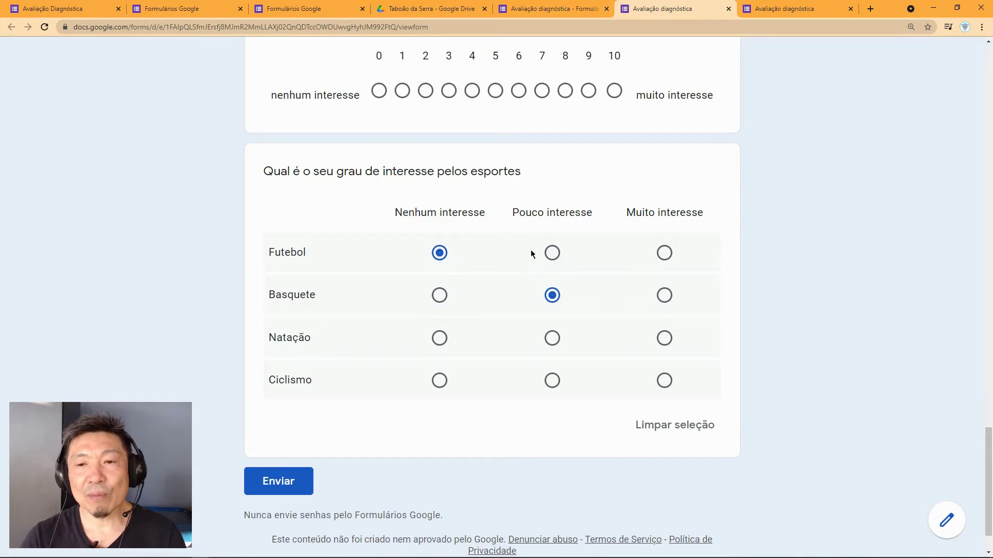
click(664, 296)
click(665, 258)
click(439, 254)
click(551, 254)
click(665, 255)
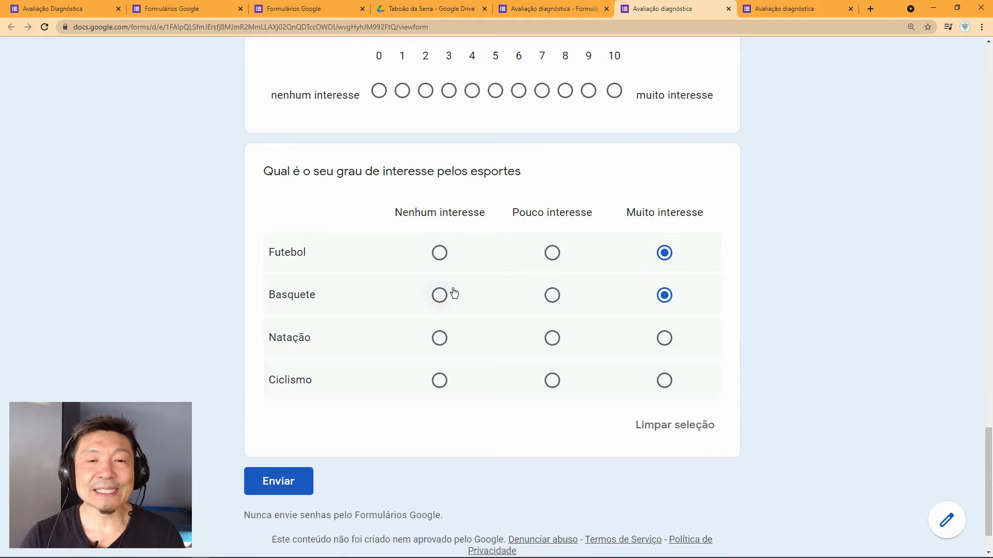
click(439, 295)
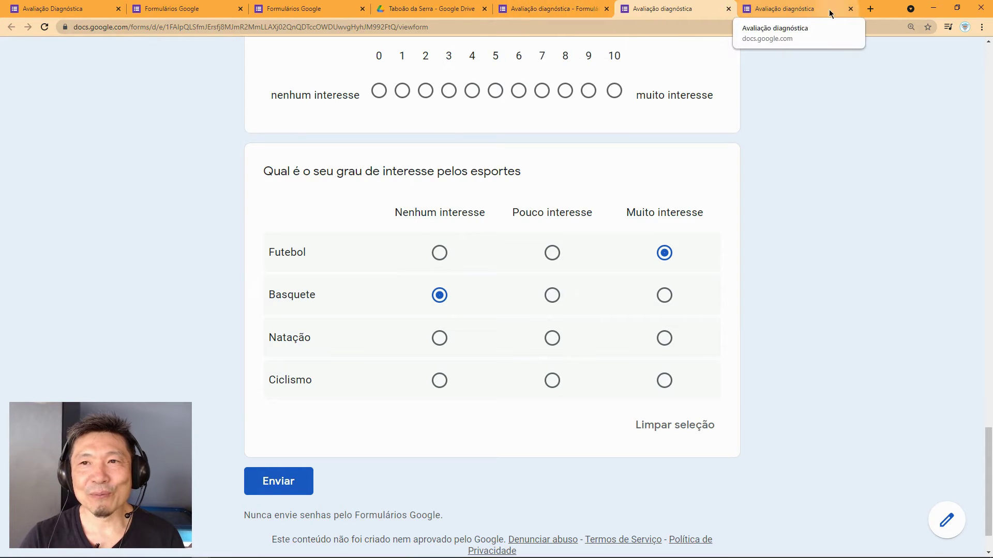
Step: Close both preview tabs, confirming leaving each page
click(850, 9)
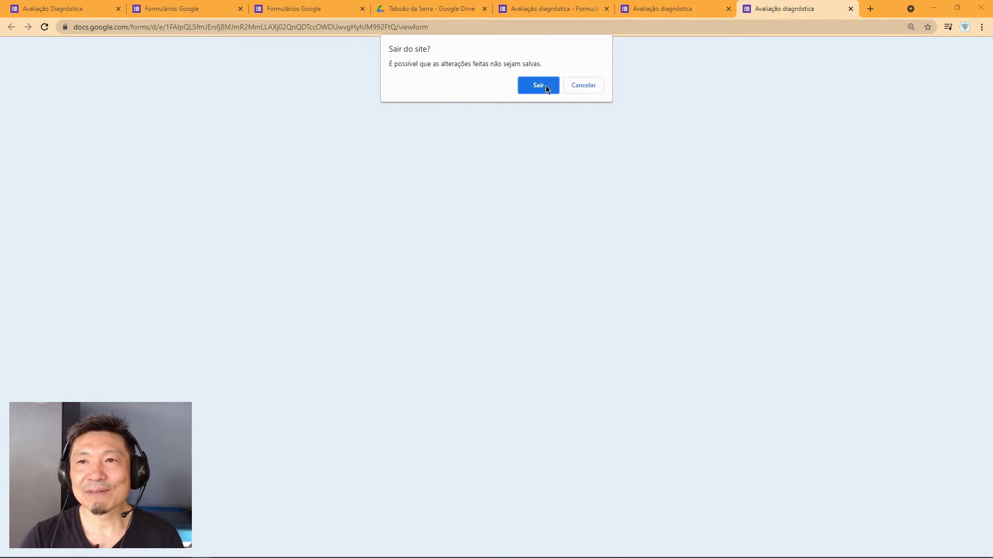
click(545, 86)
click(740, 9)
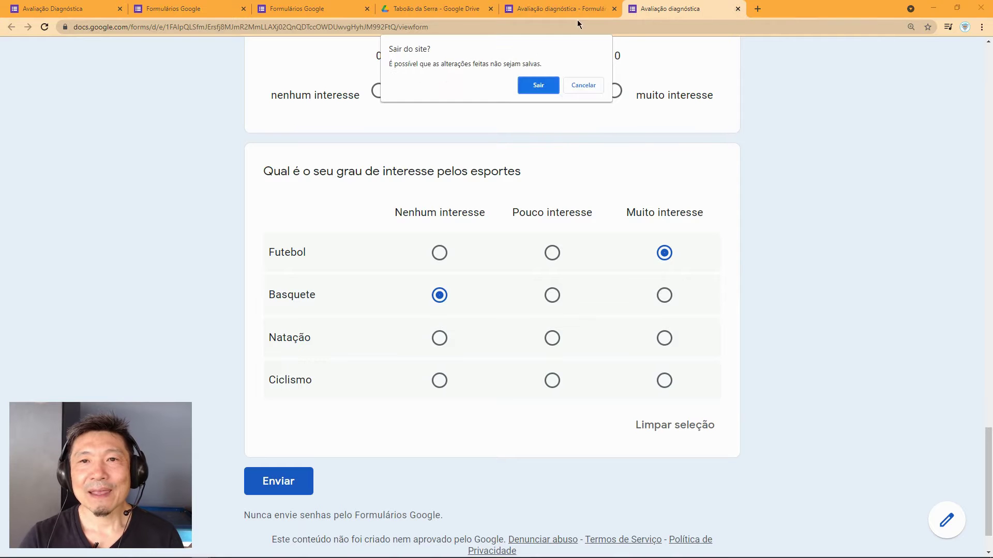
click(544, 85)
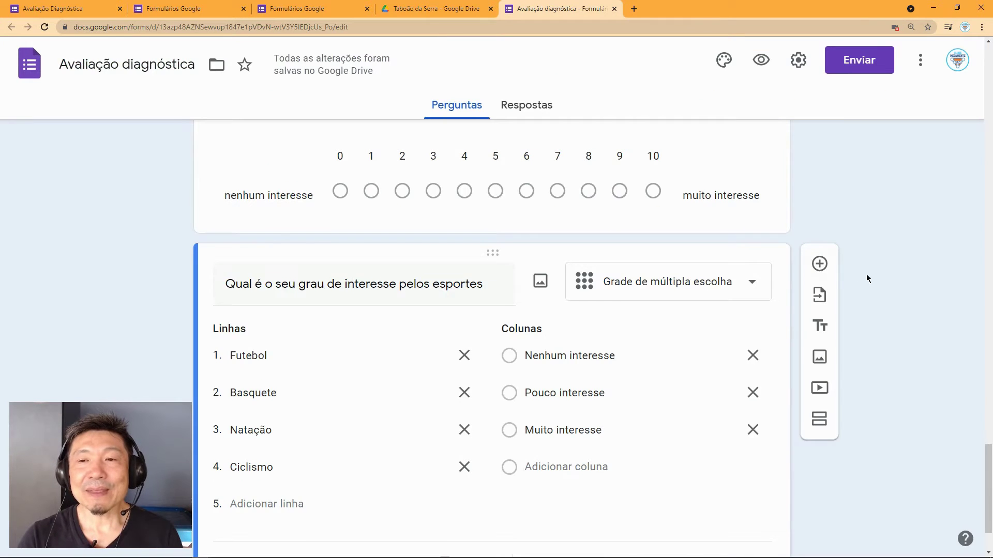
Step: Open the question-type list for the sports grid question in the editor
scroll(867, 277, down, 2)
scroll(861, 284, up, 1)
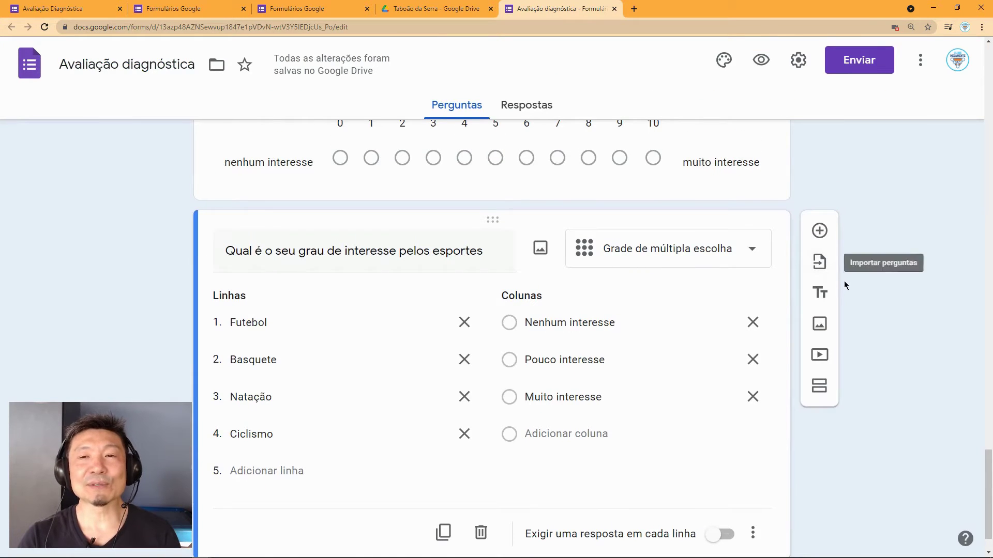
scroll(861, 288, up, 1)
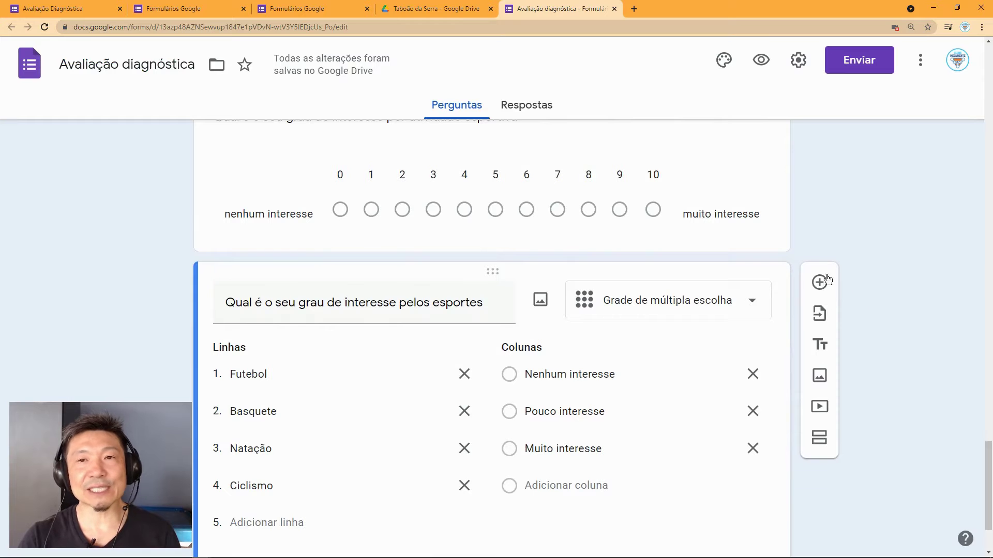
click(753, 306)
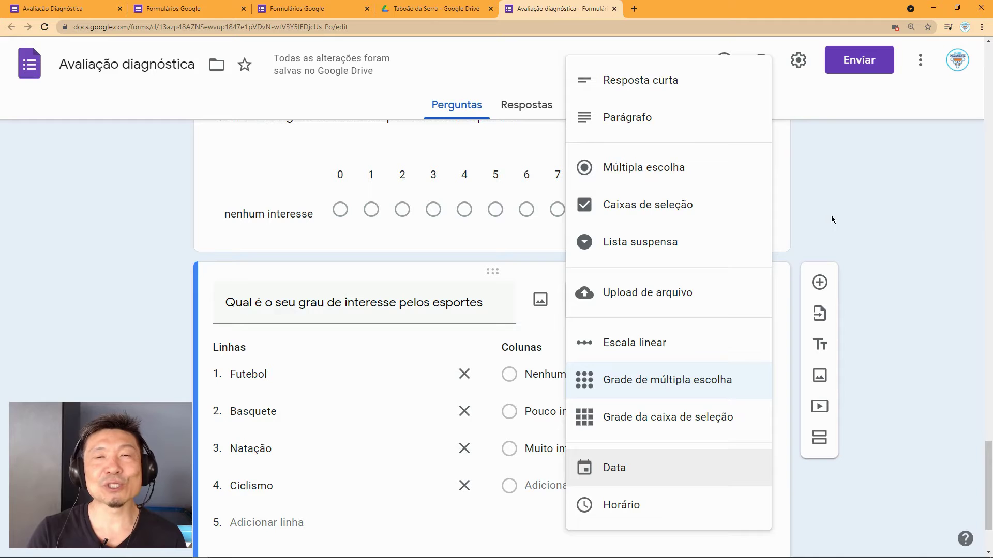
Step: Close the type list and select the 0–10 linear-scale question for editing
key(alt+p)
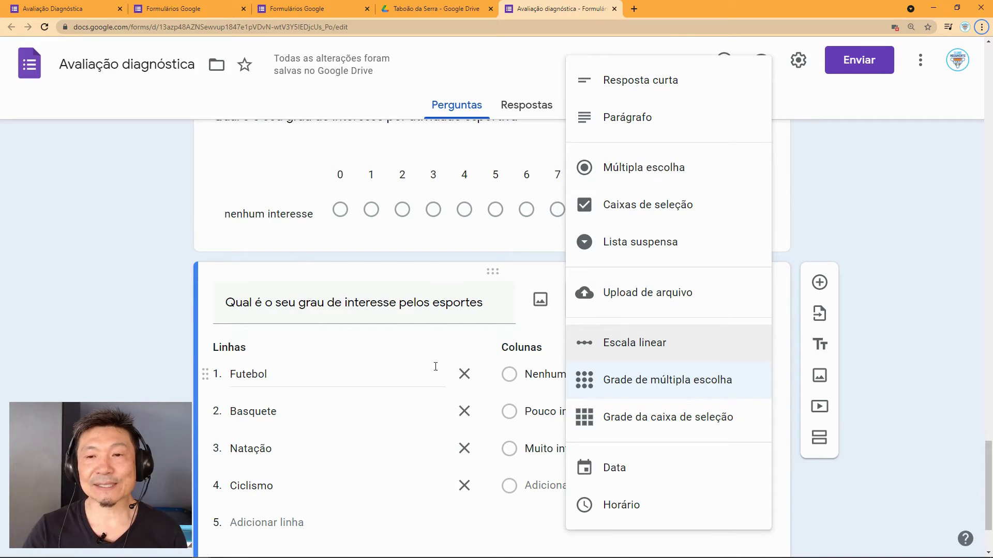
click(781, 187)
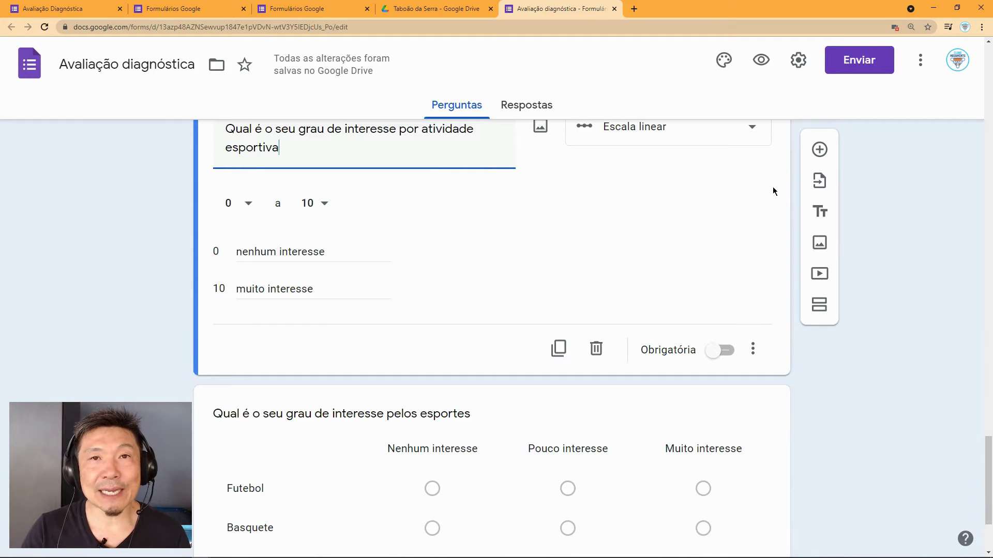
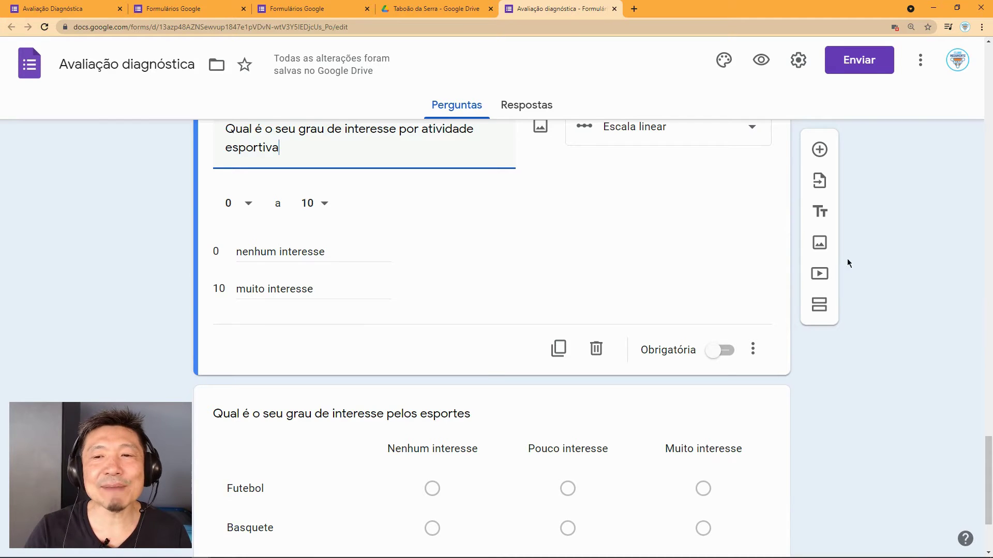
Step: Search YouTube for 'homem mais rápido do mundo' from the add-video option
scroll(884, 312, down, 1)
scroll(881, 315, down, 3)
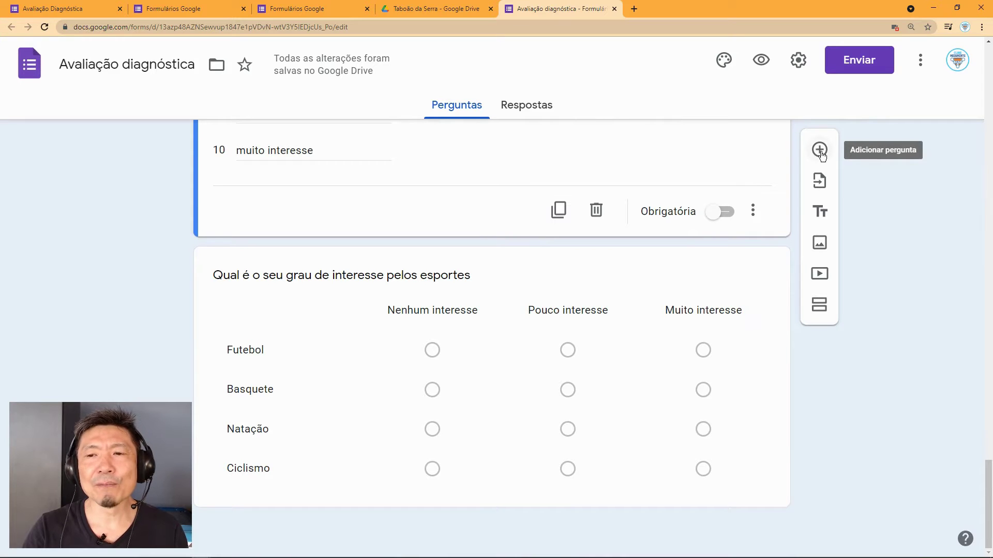
click(821, 275)
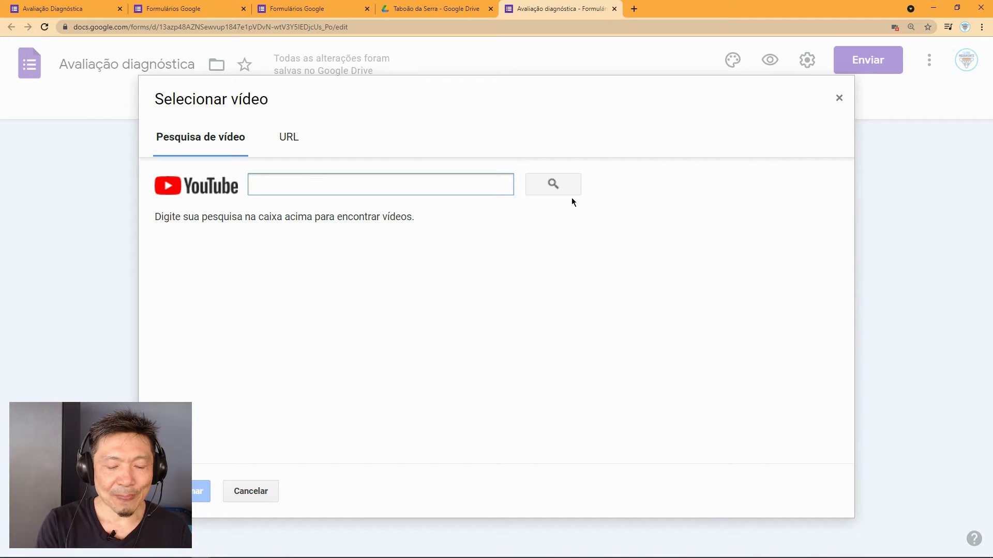
text(homem )
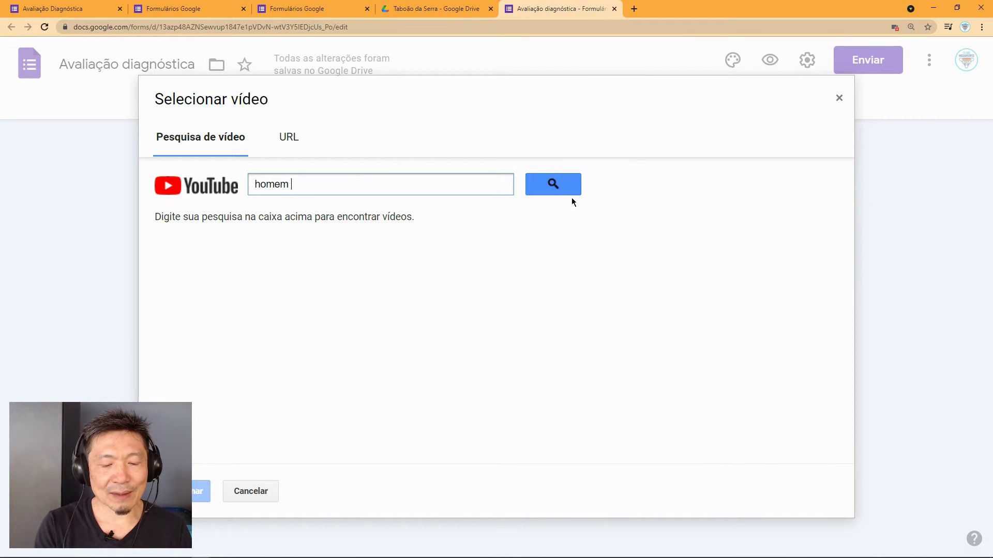
text(mais rá)
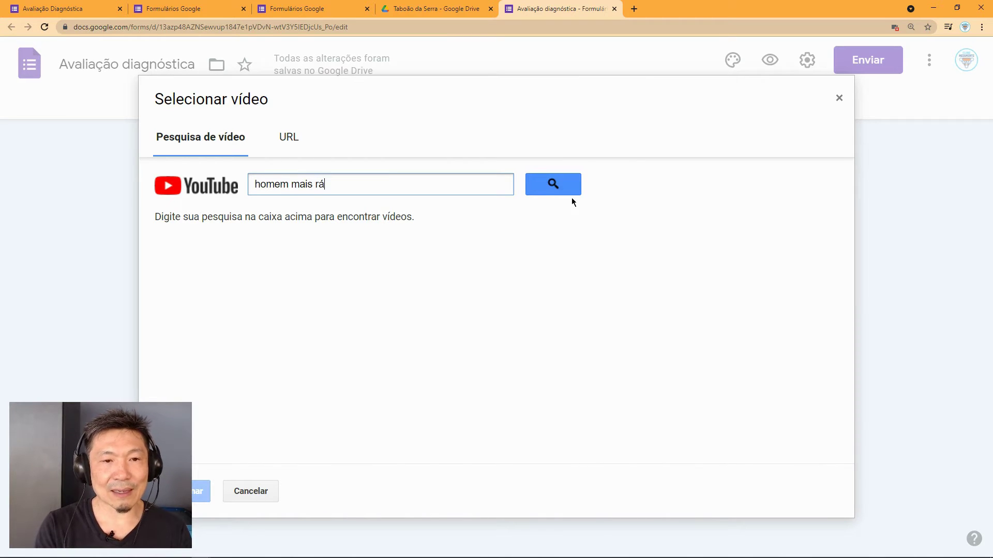
text(pido do mundo)
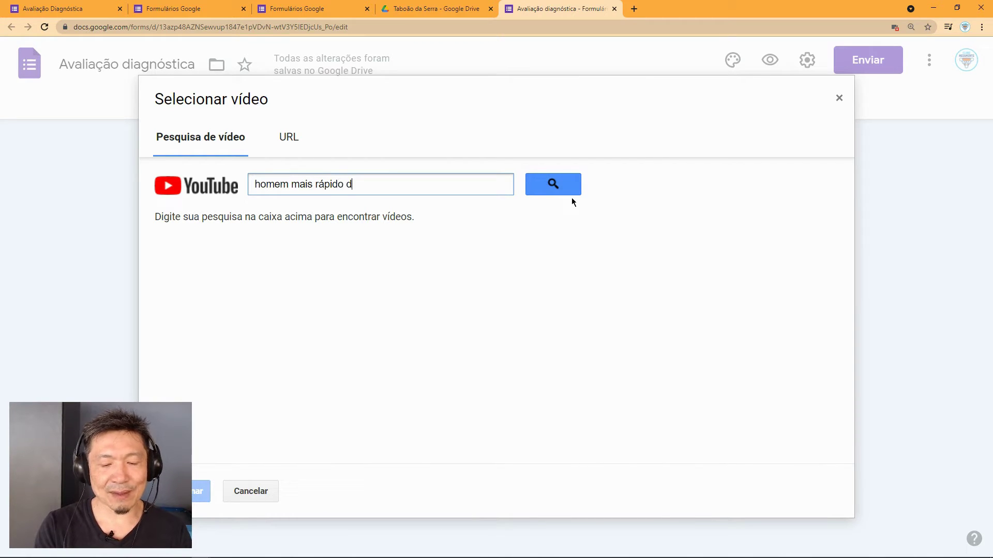
key(Return)
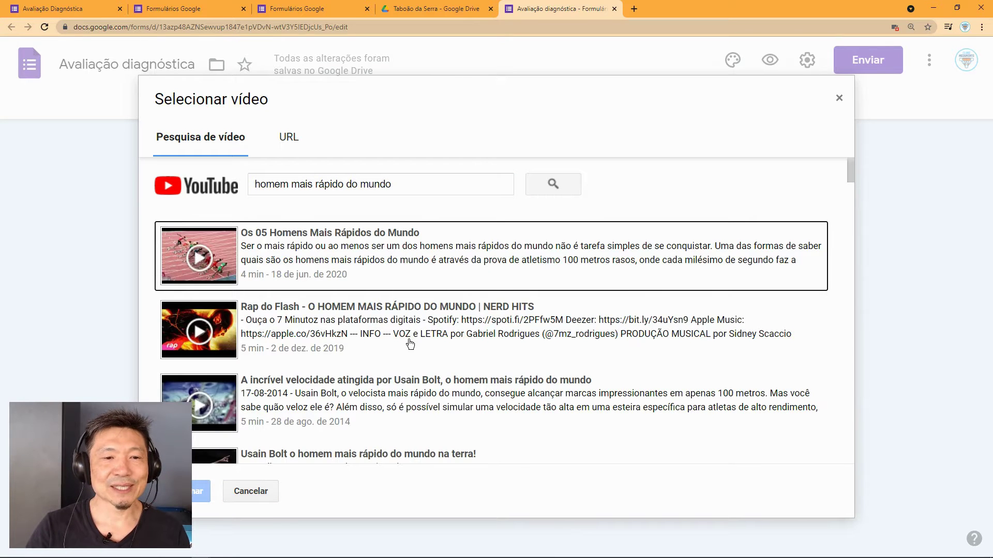
Step: Insert the Usain Bolt video result into the form and open the respondent preview
scroll(409, 342, down, 1)
scroll(382, 354, down, 1)
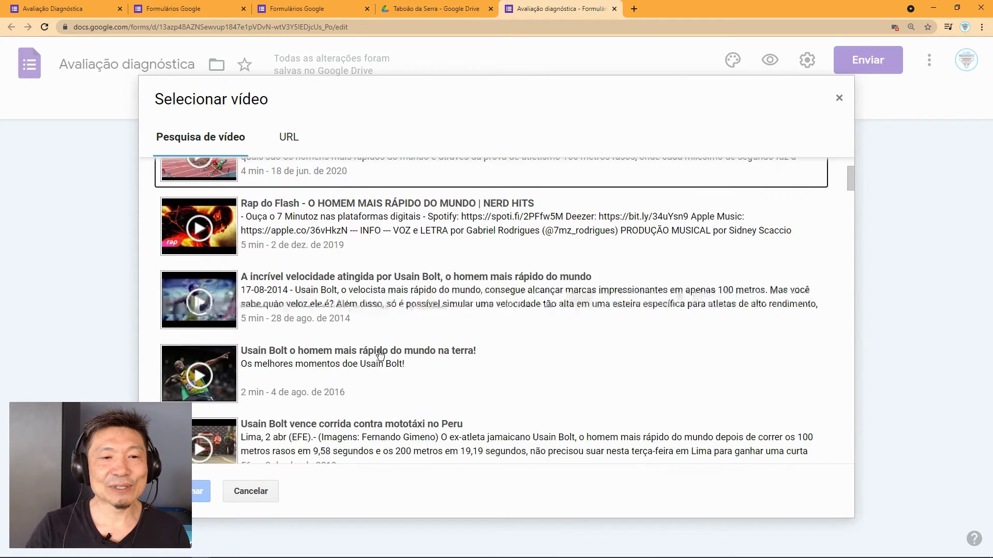
scroll(325, 355, down, 1)
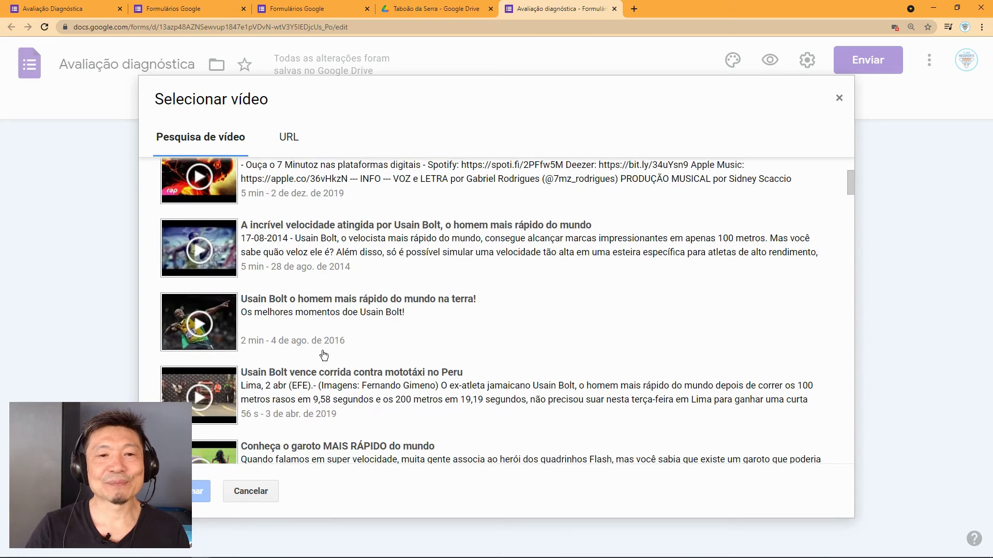
click(320, 300)
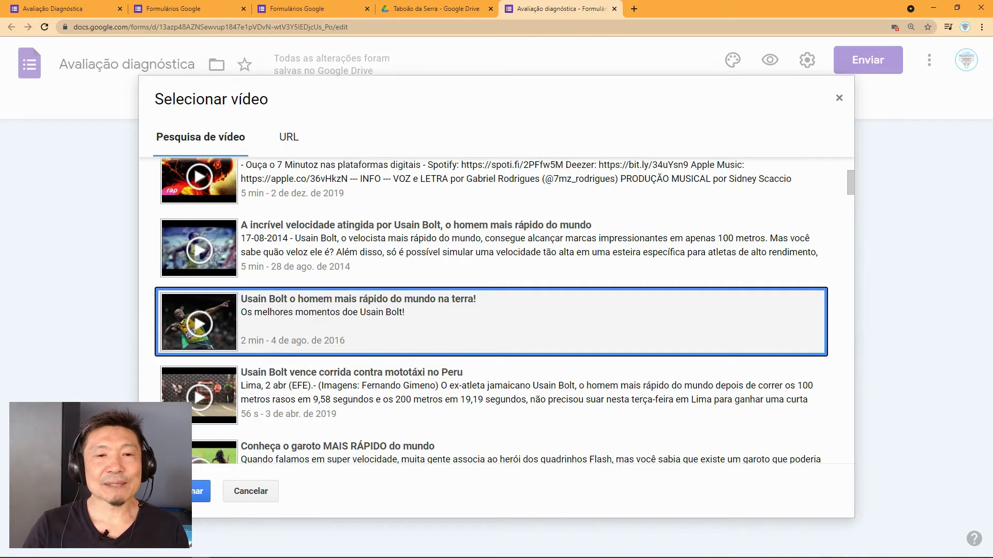
click(202, 490)
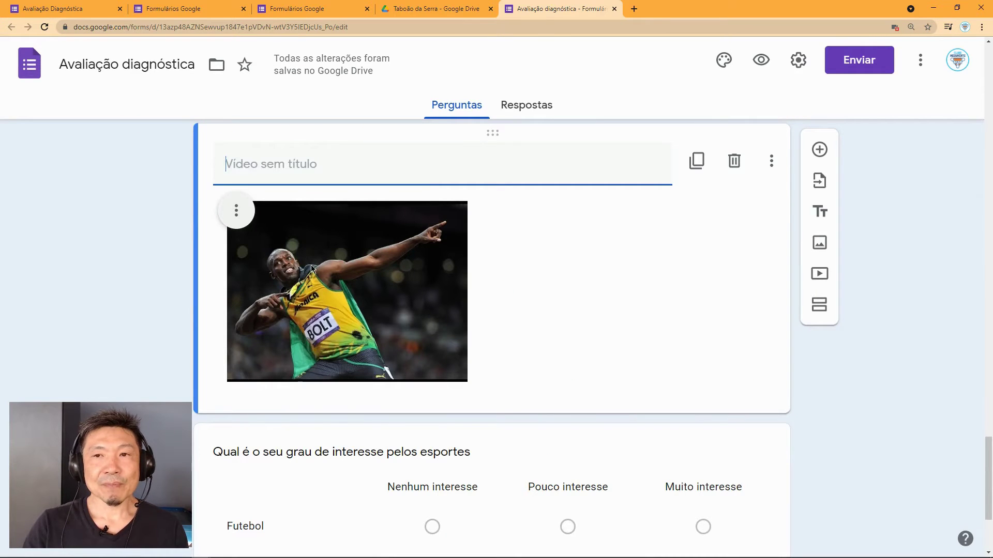
click(761, 60)
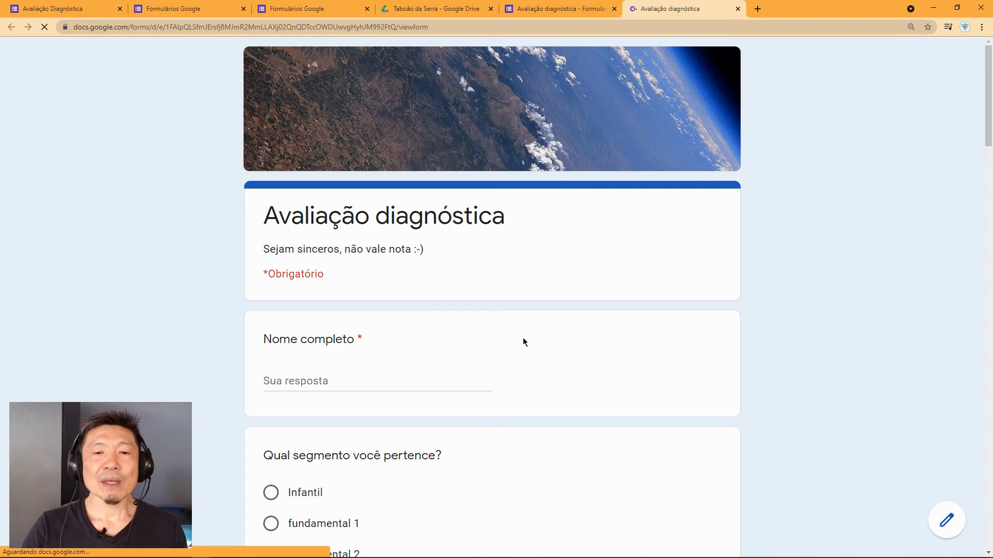
Step: Play and pause the embedded Usain Bolt video in the preview, then return to the editor
scroll(523, 339, down, 15)
scroll(513, 399, down, 18)
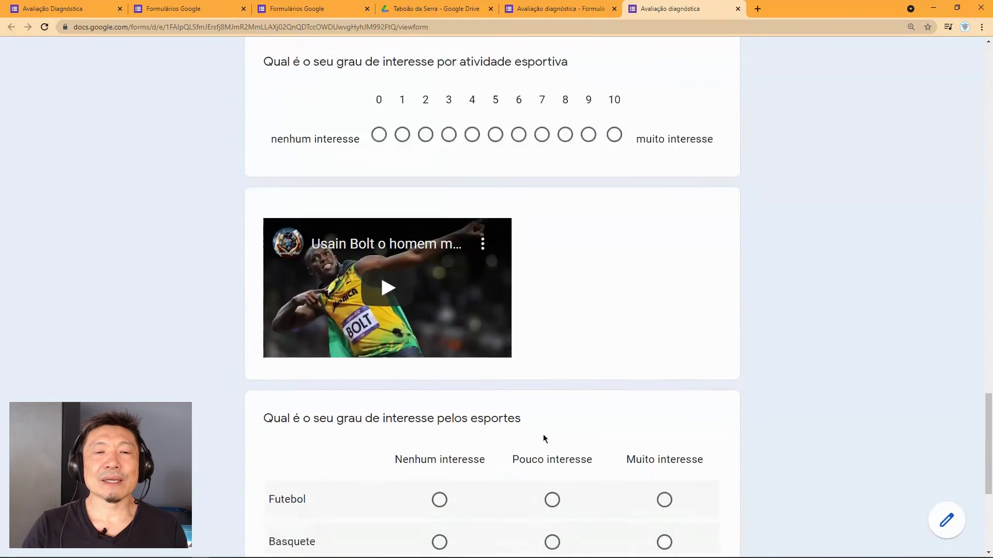
scroll(543, 439, down, 1)
click(389, 223)
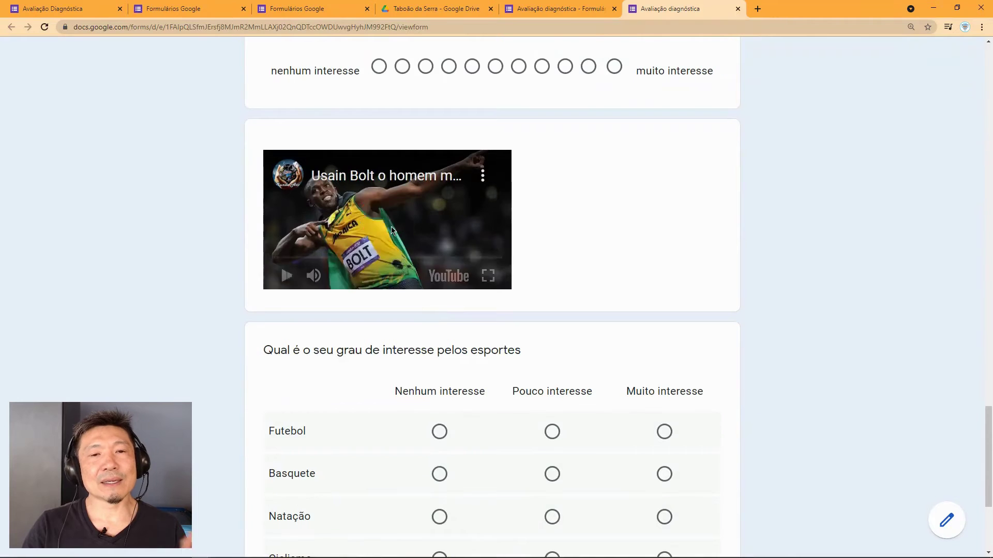
click(287, 277)
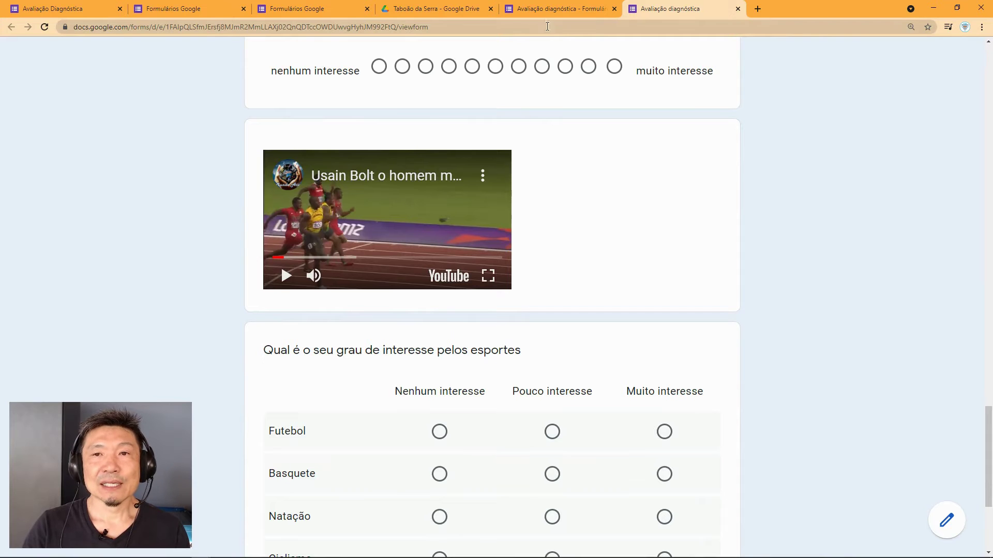
click(568, 9)
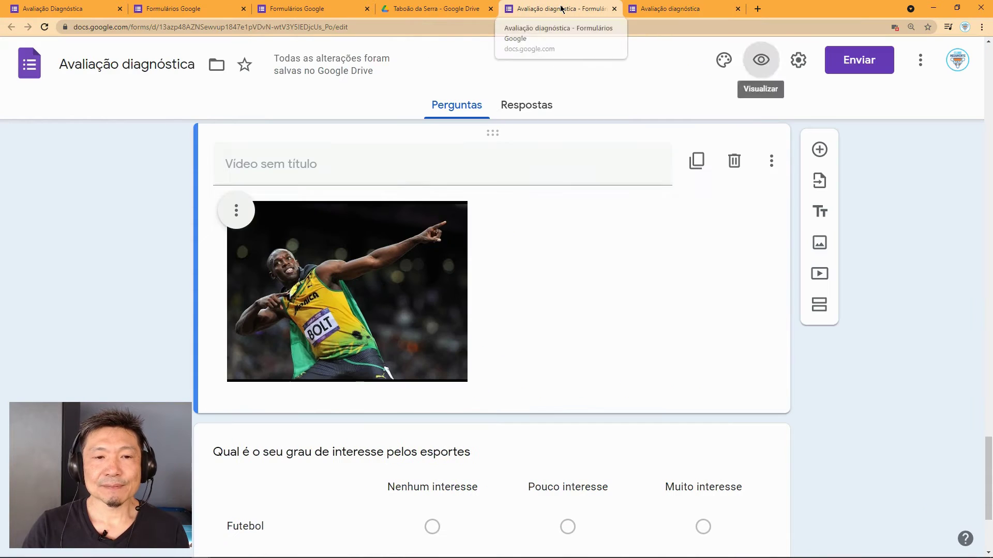
Step: Title the video 'Assita o vídeo abaixo e responda as questões'
click(317, 166)
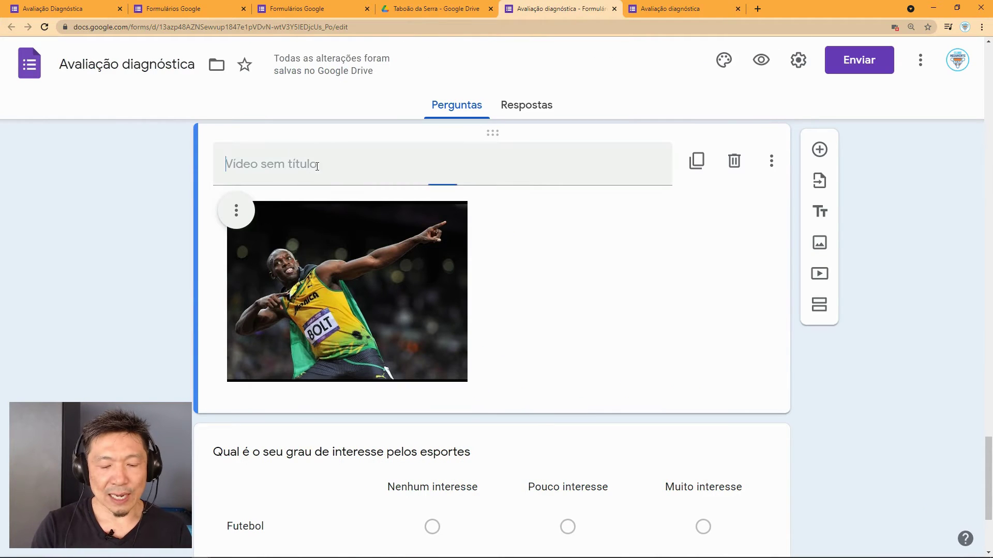
text(Assita )
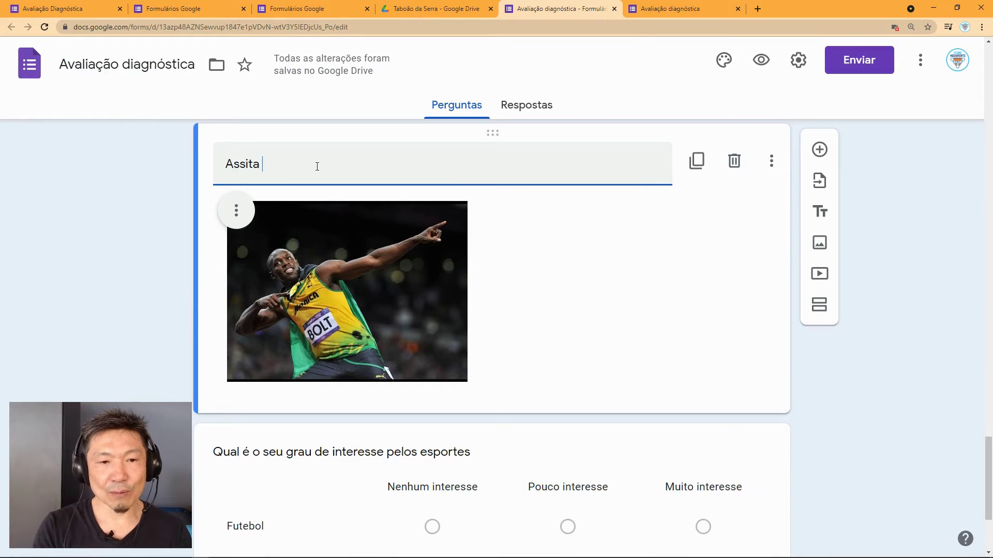
text(o v)
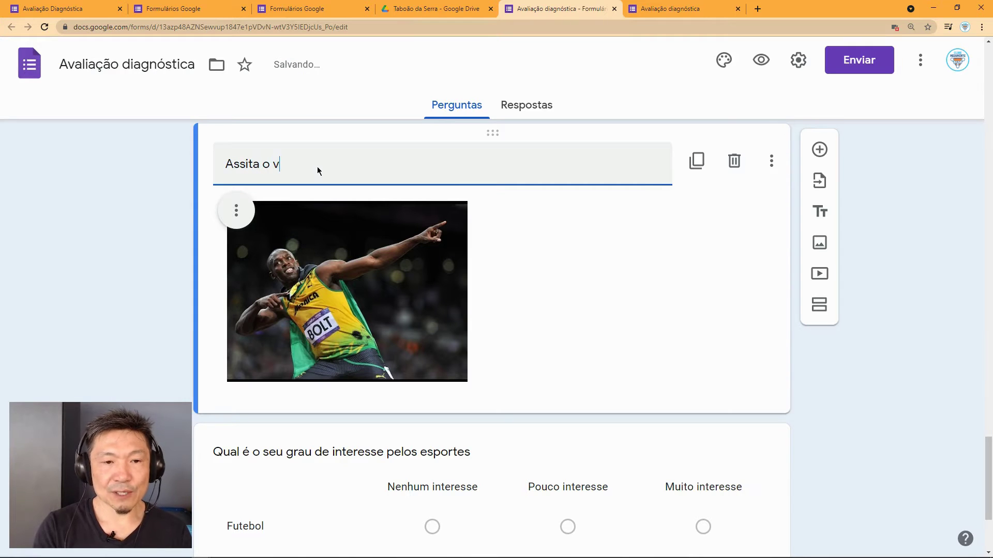
text(ídeo abais)
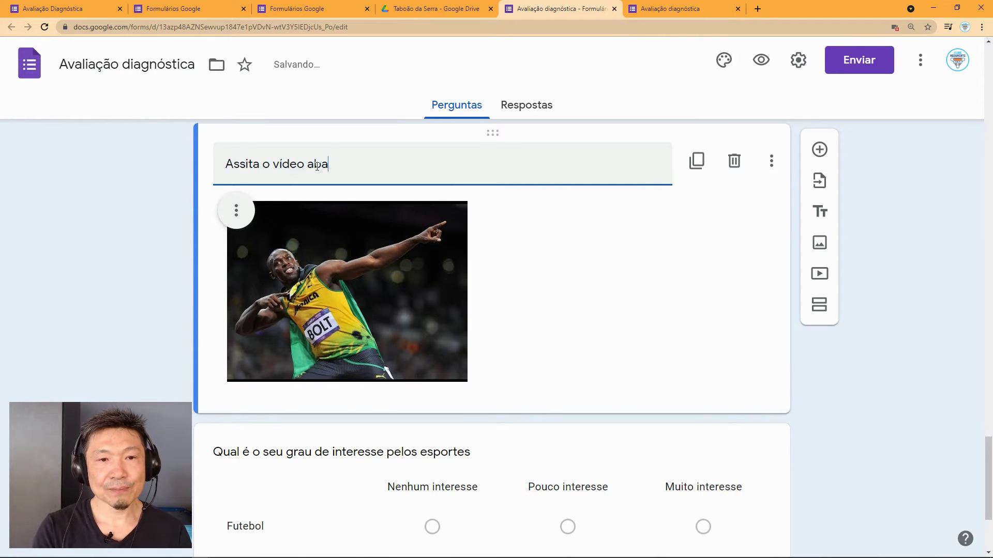
key(BackSpace)
text(xo e repond)
key(BackSpace)
key(BackSpace)
key(BackSpace)
key(BackSpace)
text(sponda)
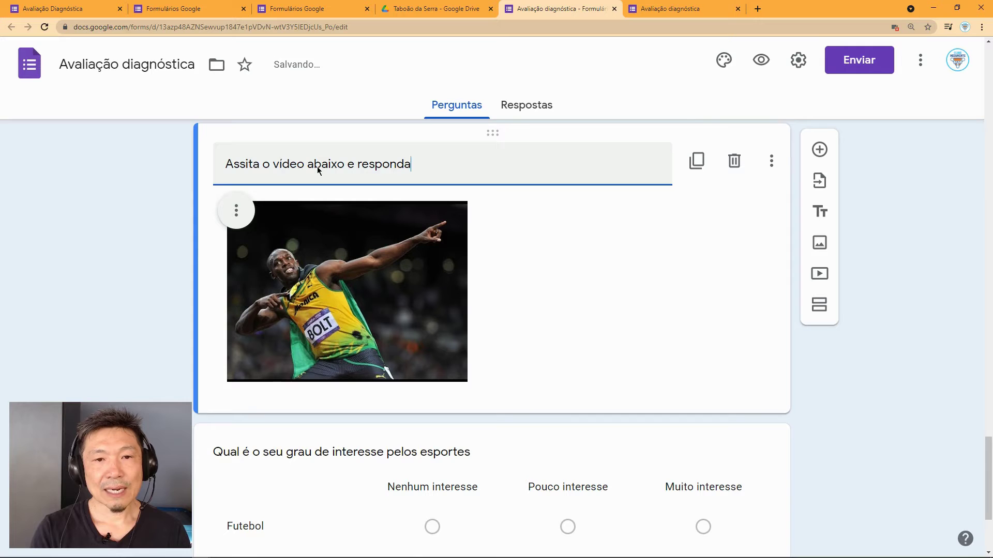
text( as quest)
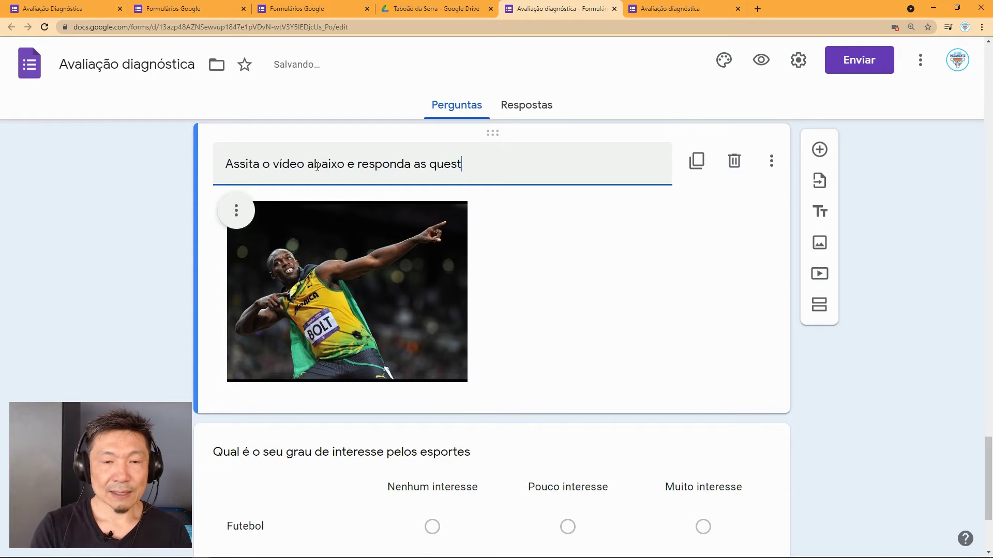
text(ões)
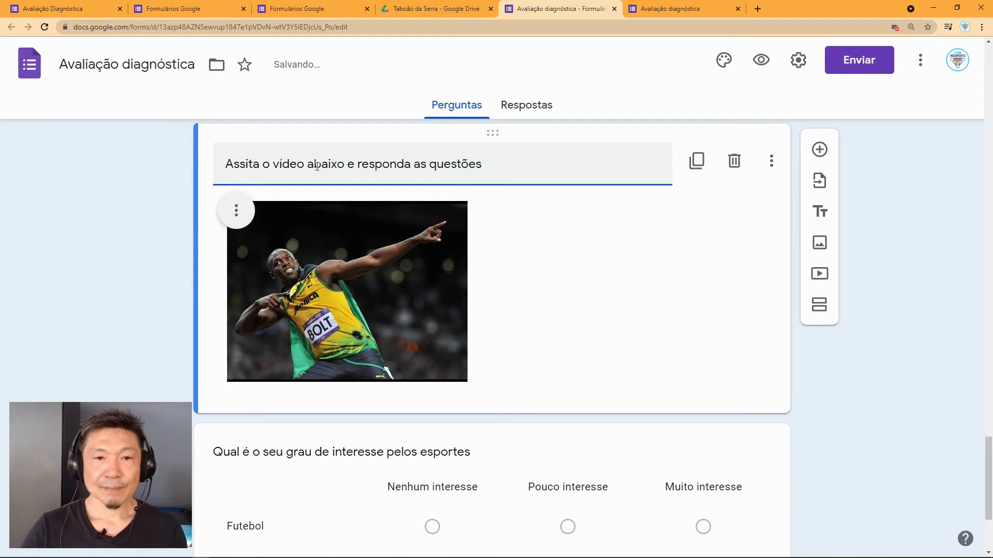
Step: Move the sports-interest grid question above the video
scroll(623, 306, down, 2)
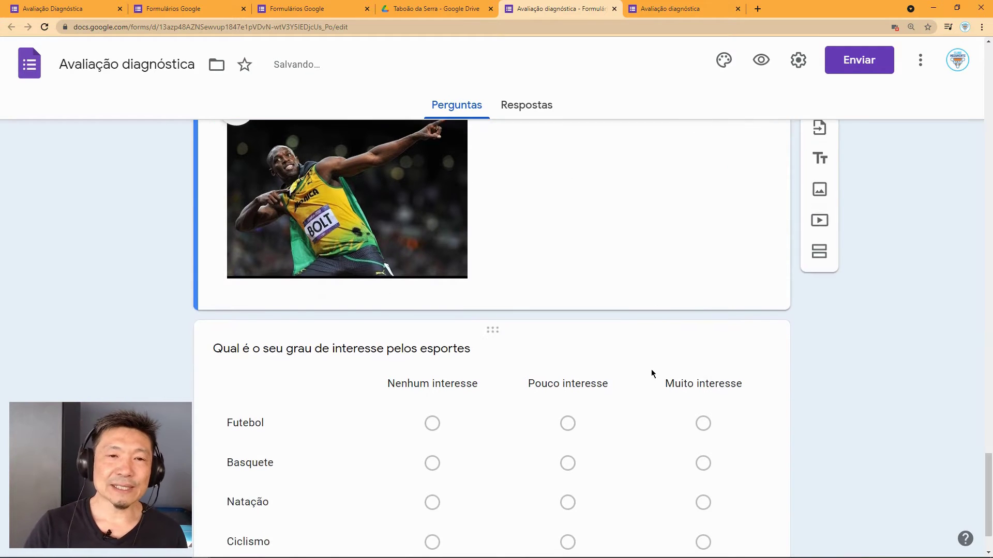
scroll(552, 361, up, 3)
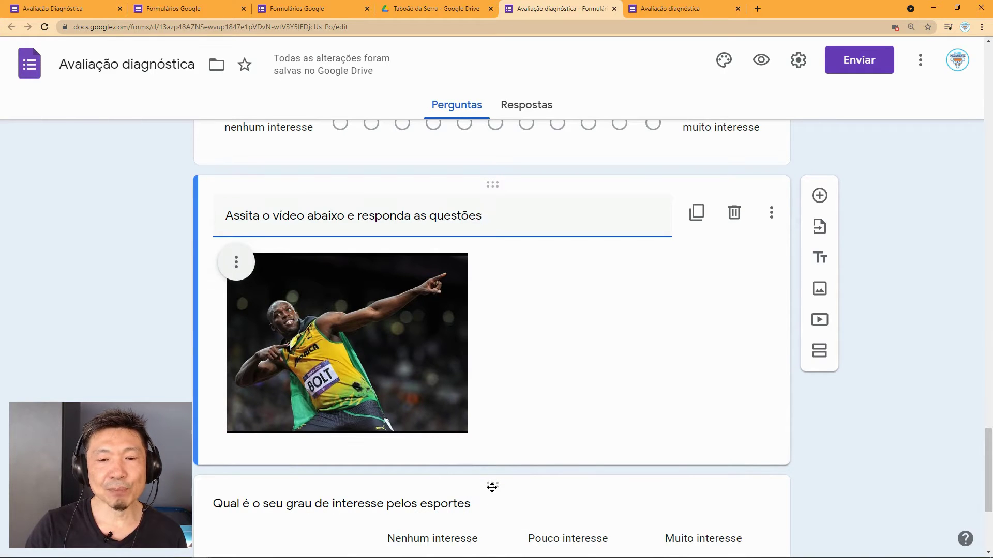
drag(492, 487, 470, 266)
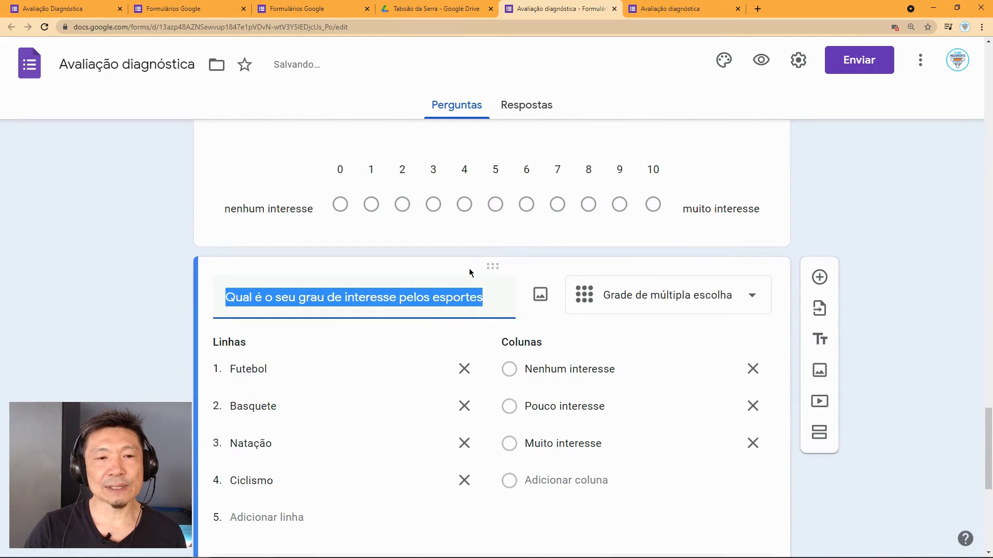
Step: Correct 'Assita' to 'Assista' in the video title
scroll(470, 271, down, 4)
scroll(397, 271, down, 4)
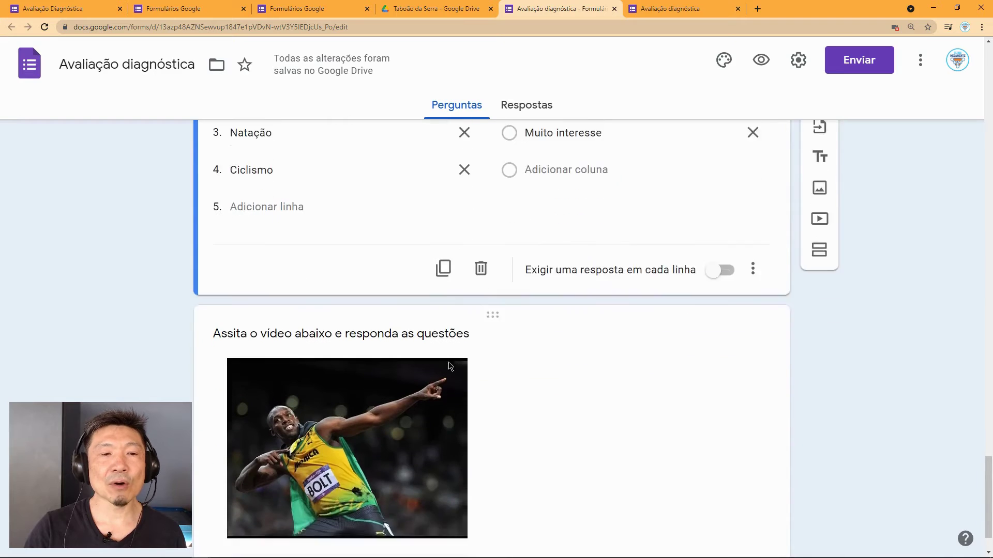
click(233, 271)
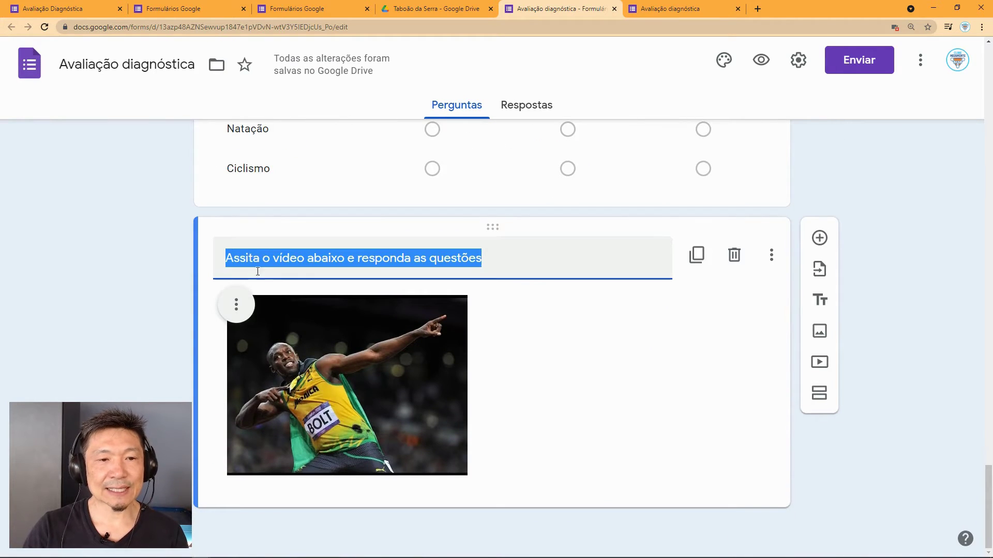
click(249, 261)
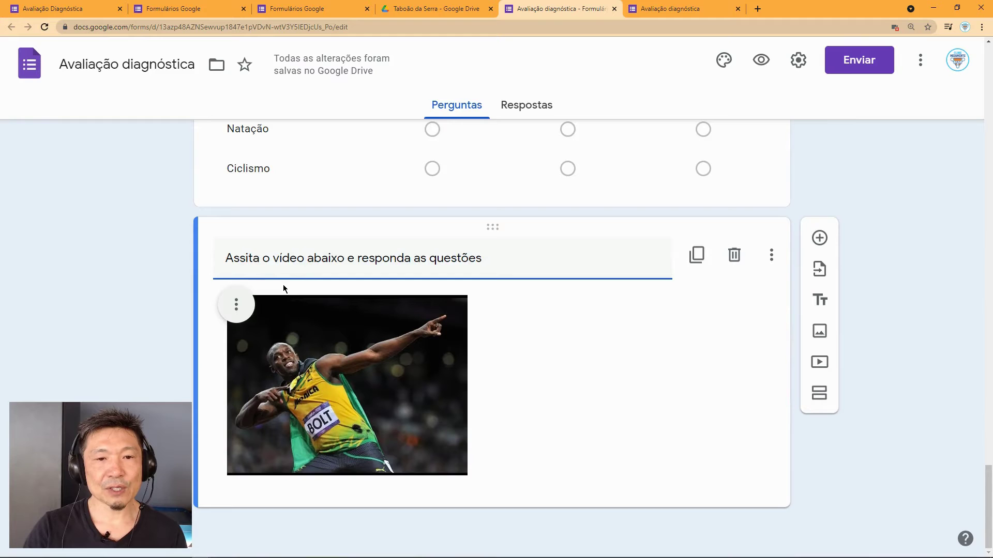
text(s)
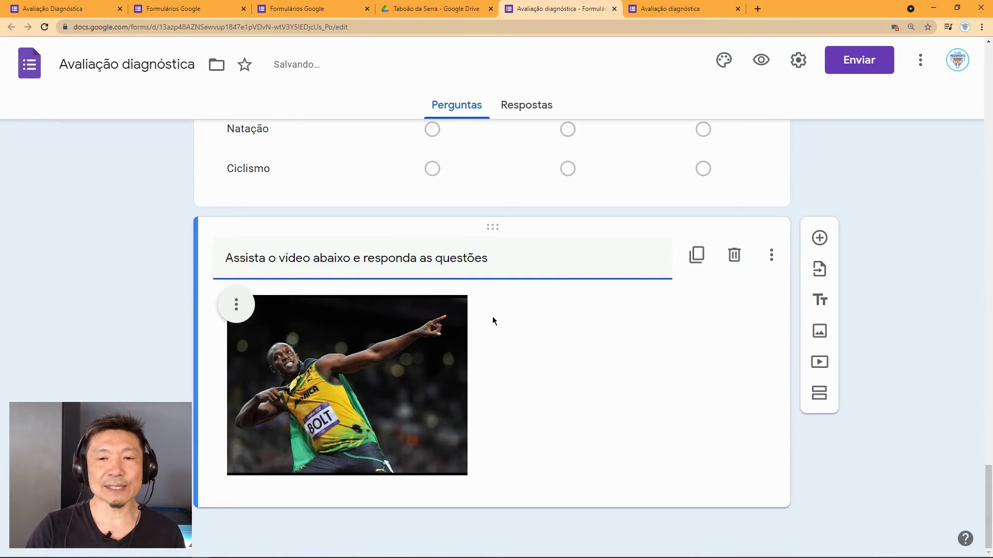
Step: Add a paragraph question 'De acordo com o vídeo escreva uma história...' below the video and open the send options
click(819, 239)
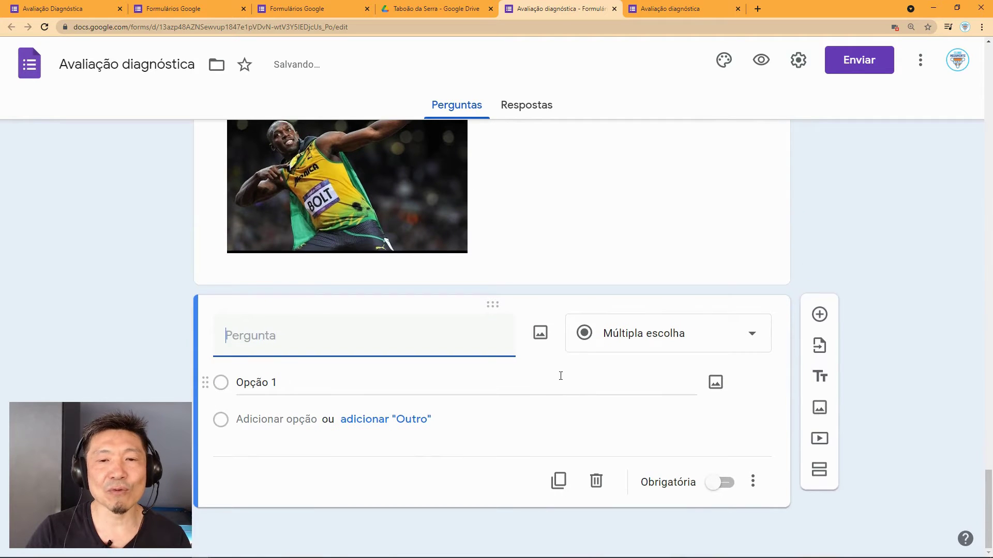
text(Dea)
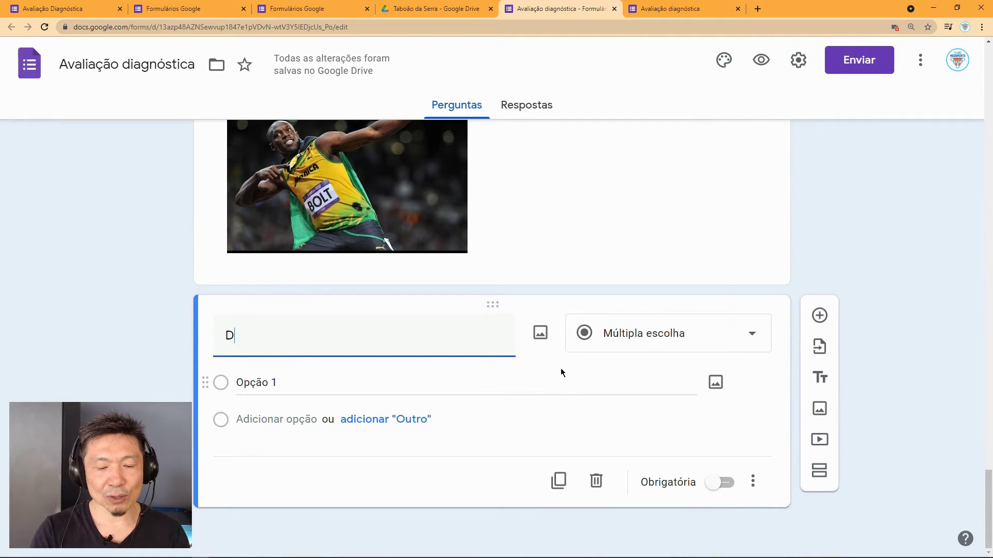
key(BackSpace)
text(aco)
key(BackSpace)
key(BackSpace)
text(acordo)
key(BackSpace)
text(do co)
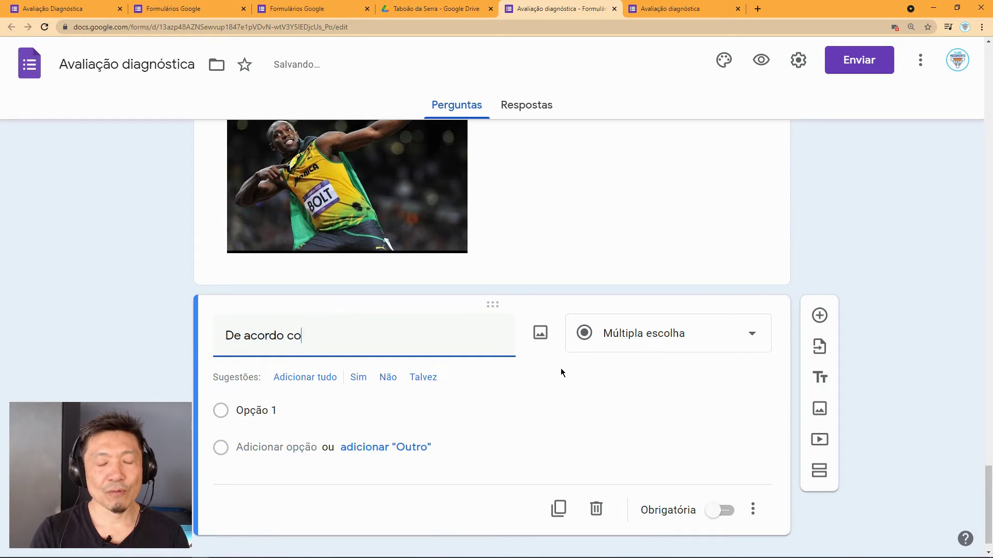
text(m o víd)
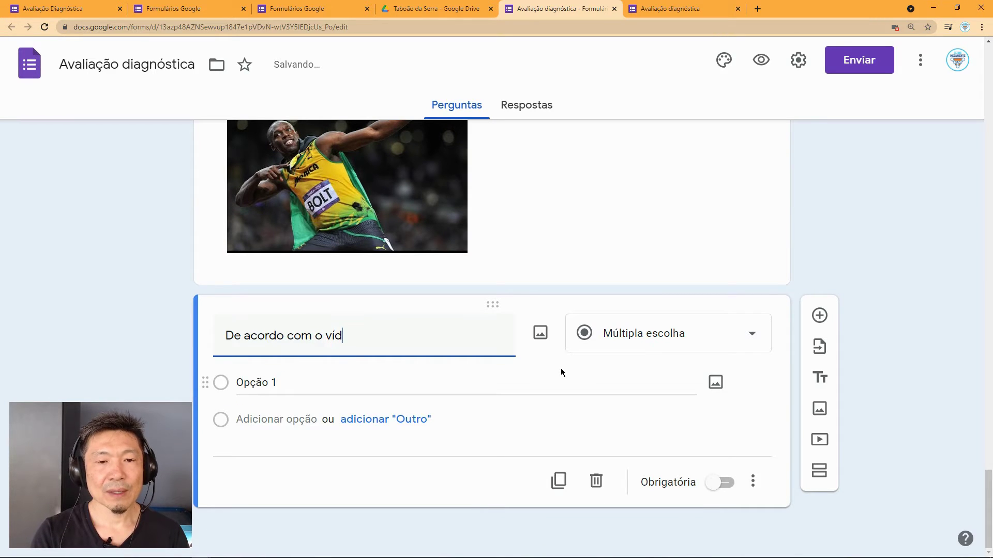
text(eo esc)
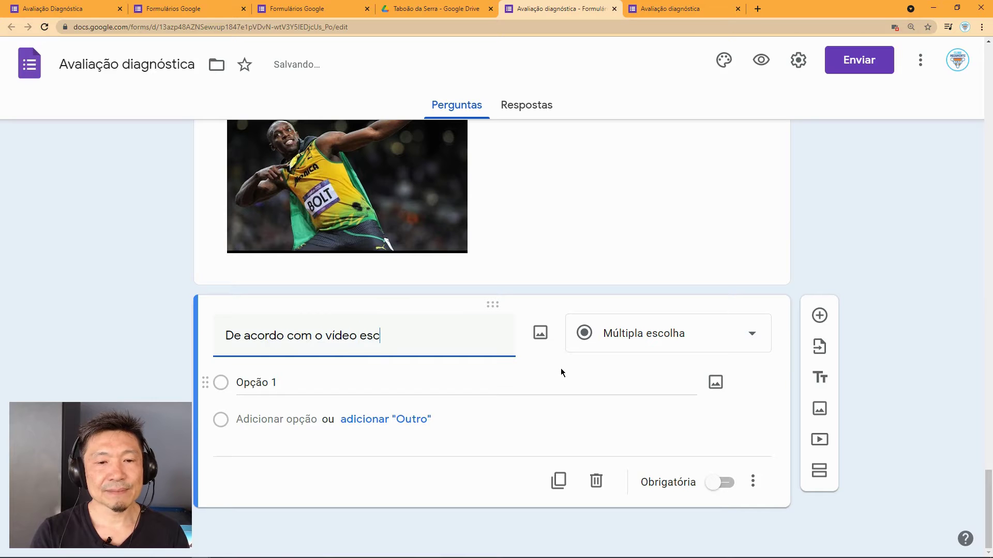
text(reva u)
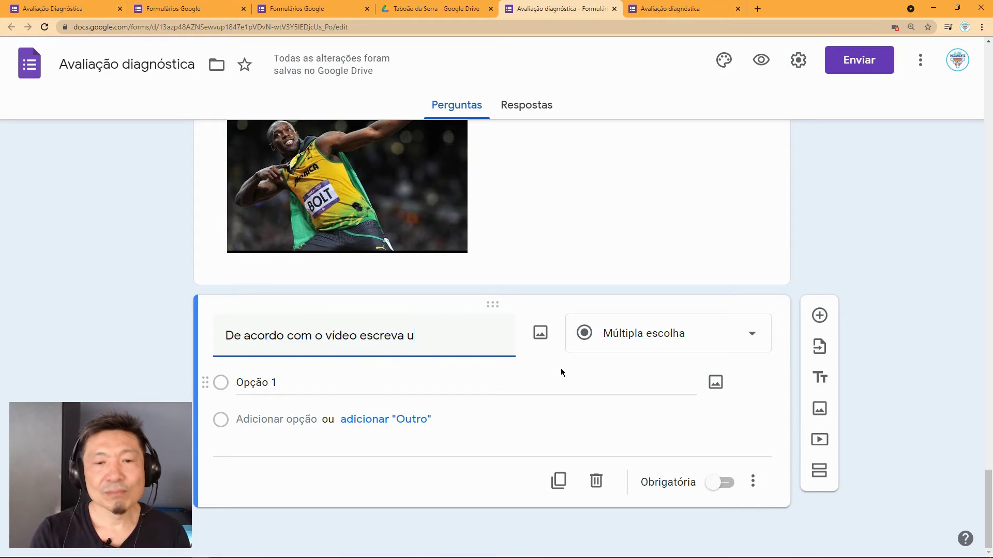
text(ma )
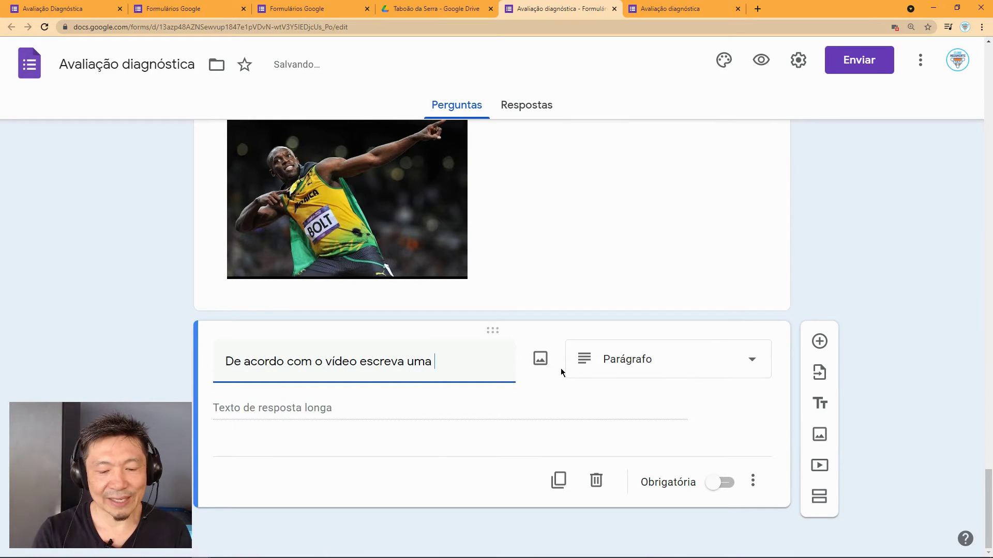
text(história)
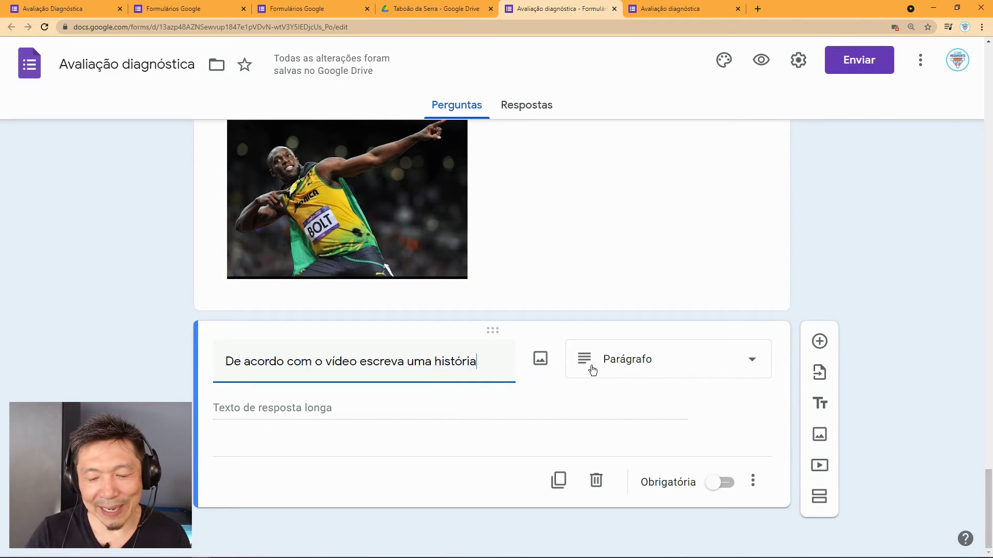
text(...)
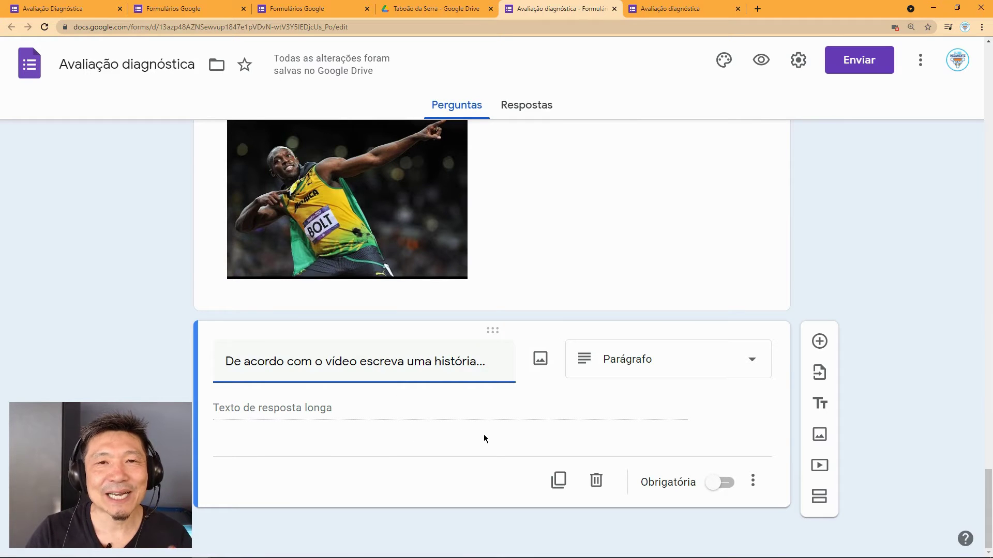
click(498, 433)
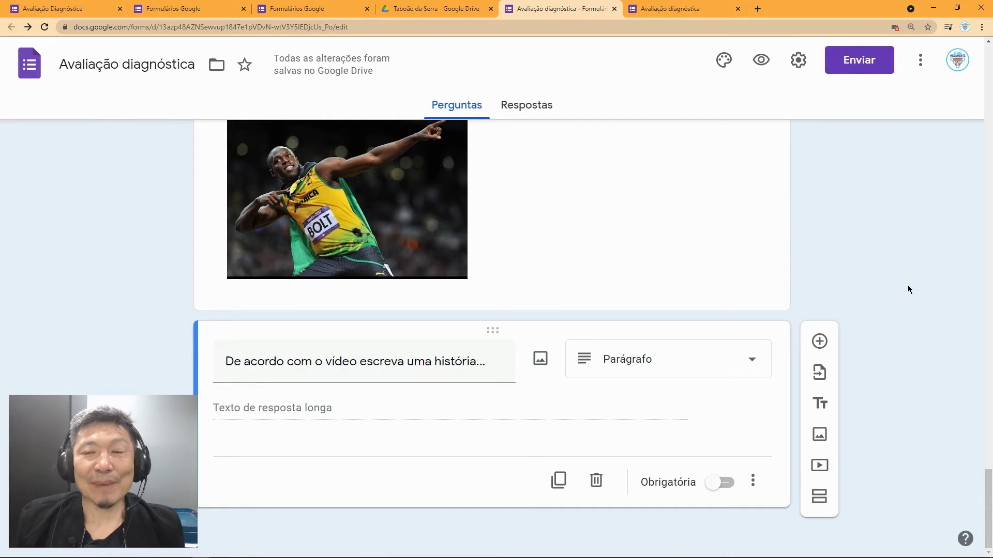
click(858, 63)
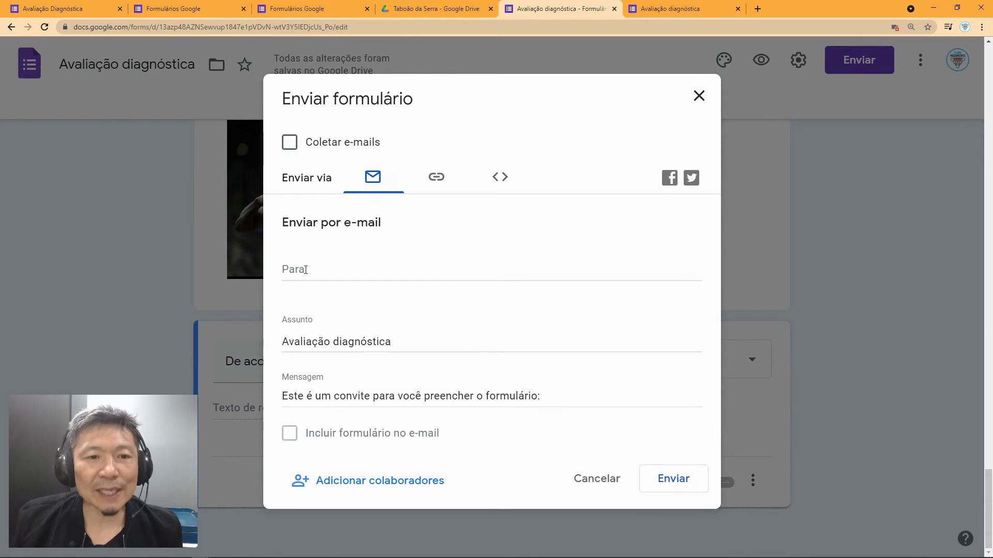
drag(404, 346, 271, 343)
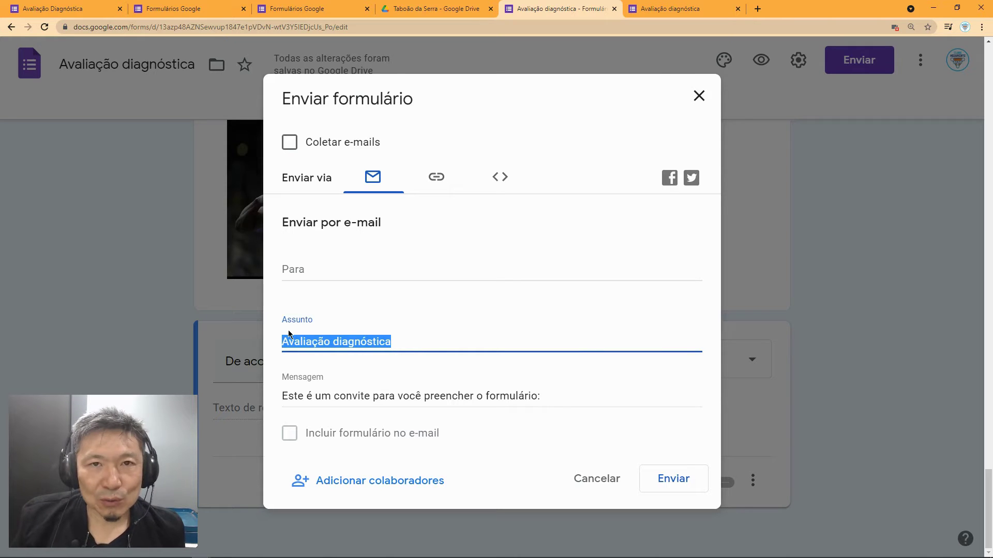
click(420, 341)
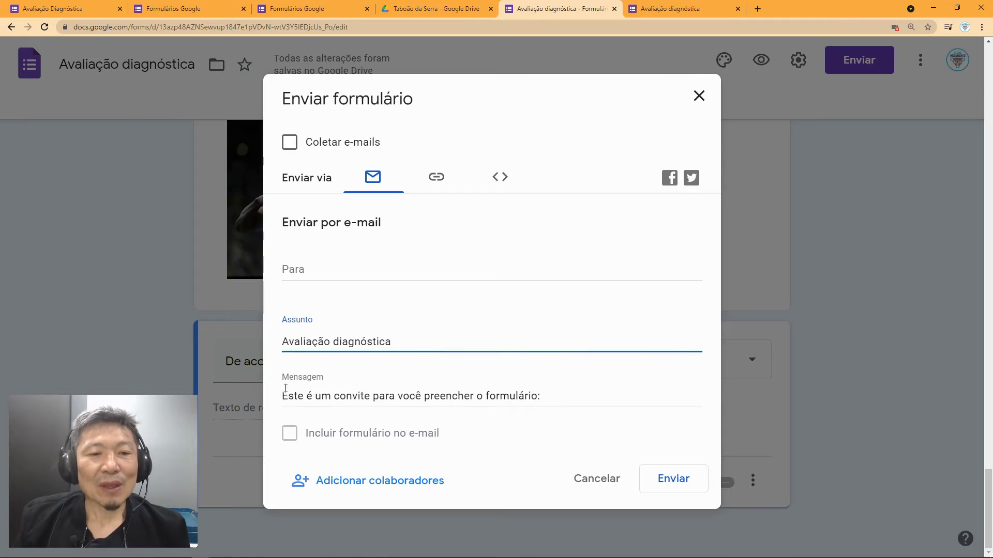
drag(284, 396, 545, 396)
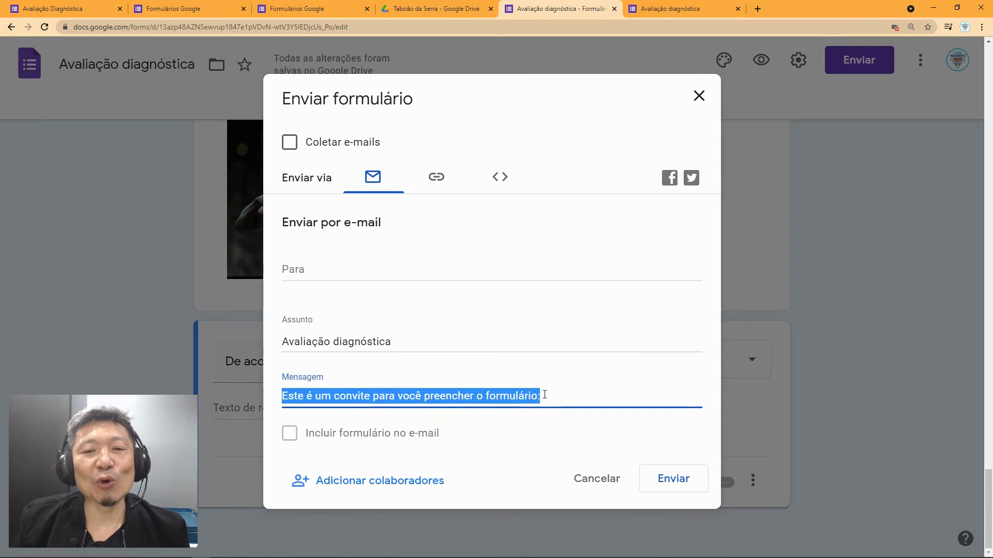
click(554, 396)
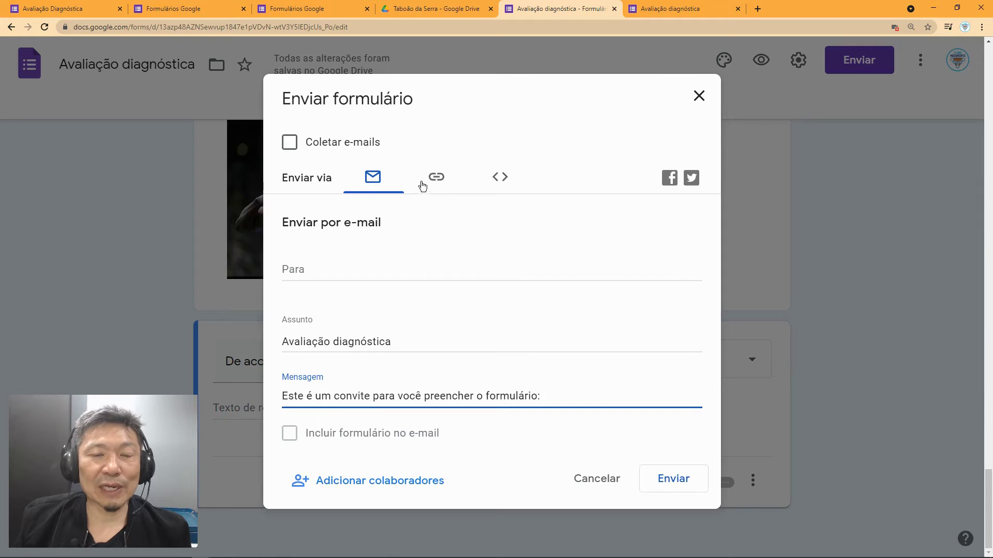
Step: Copy the full-length form link, leaving URL curto off, review the embed code, then close
click(437, 178)
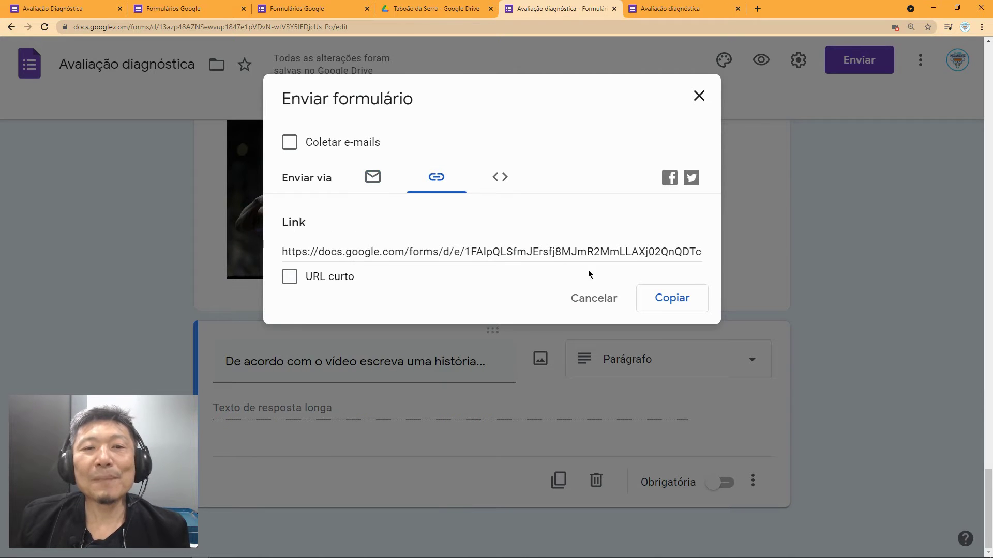
click(686, 302)
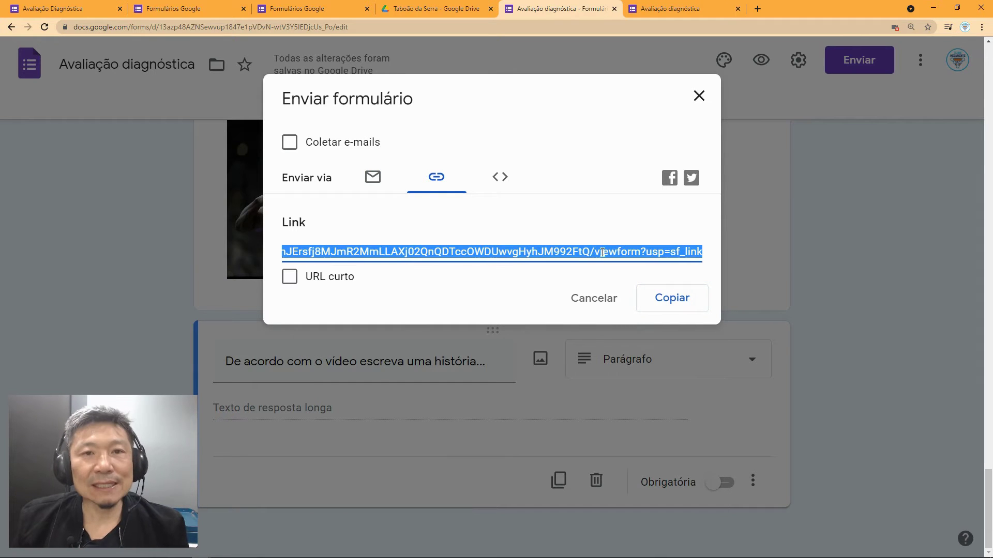
click(291, 282)
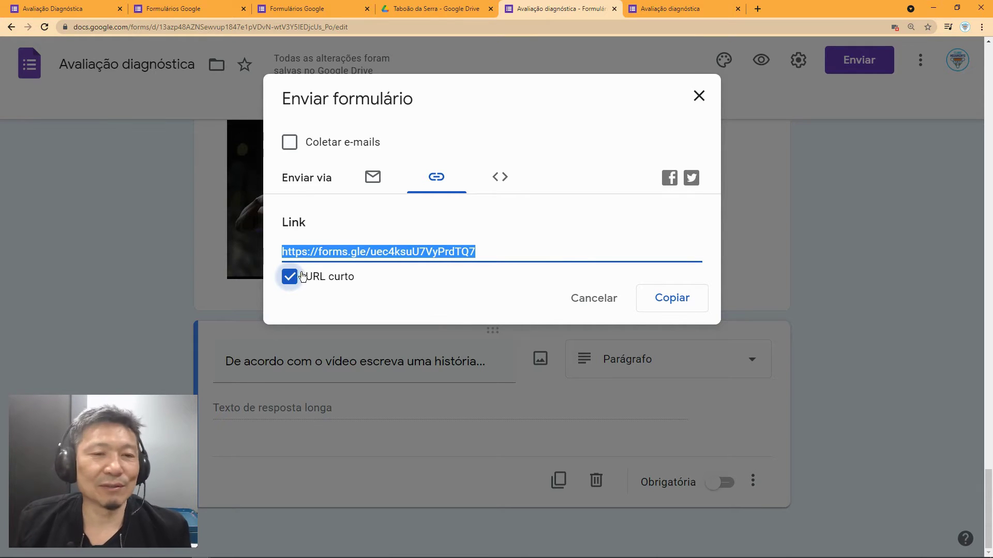
click(289, 278)
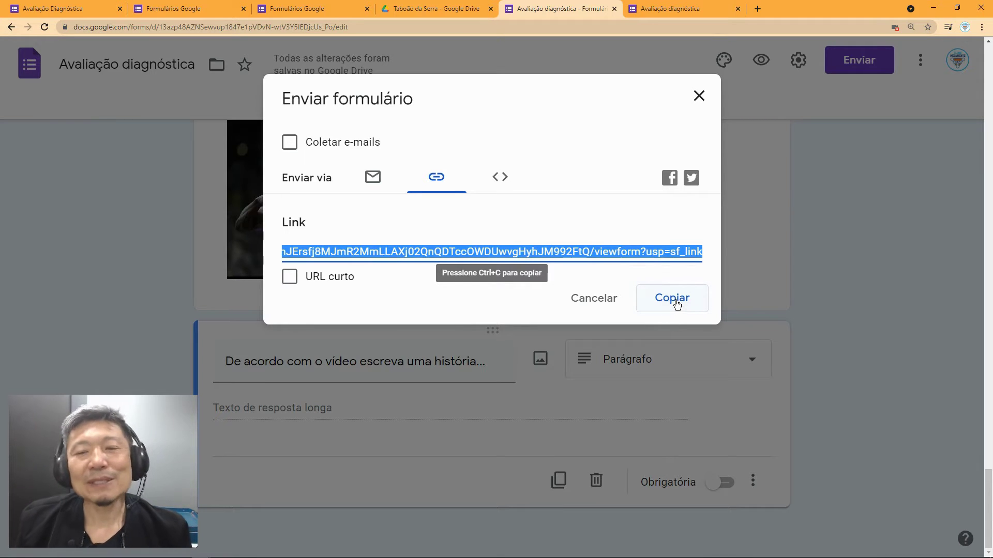
click(673, 298)
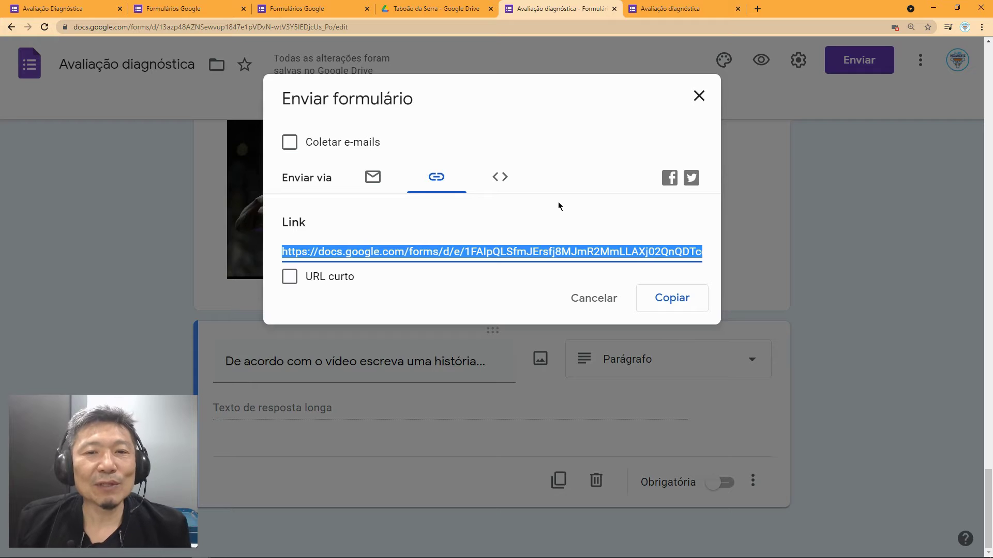
click(505, 181)
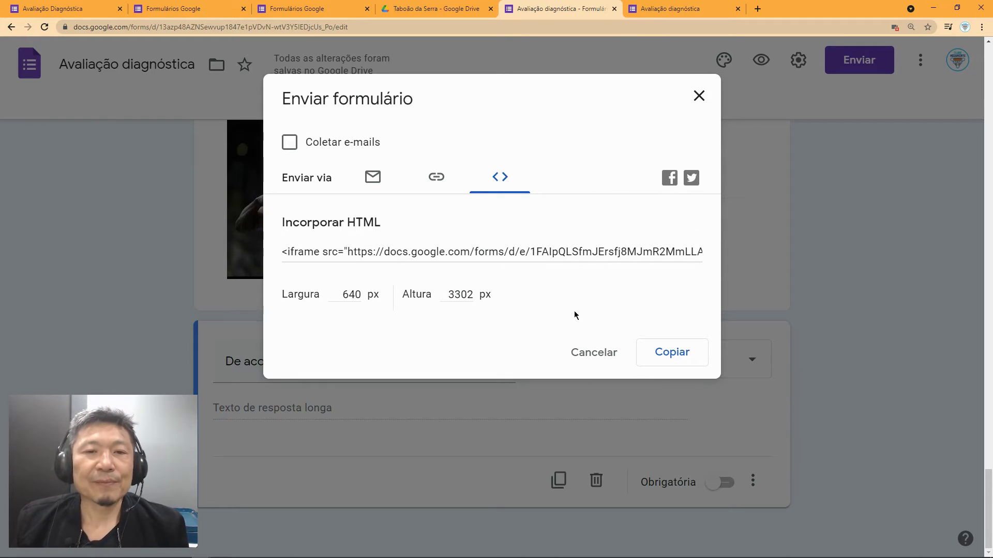
click(593, 352)
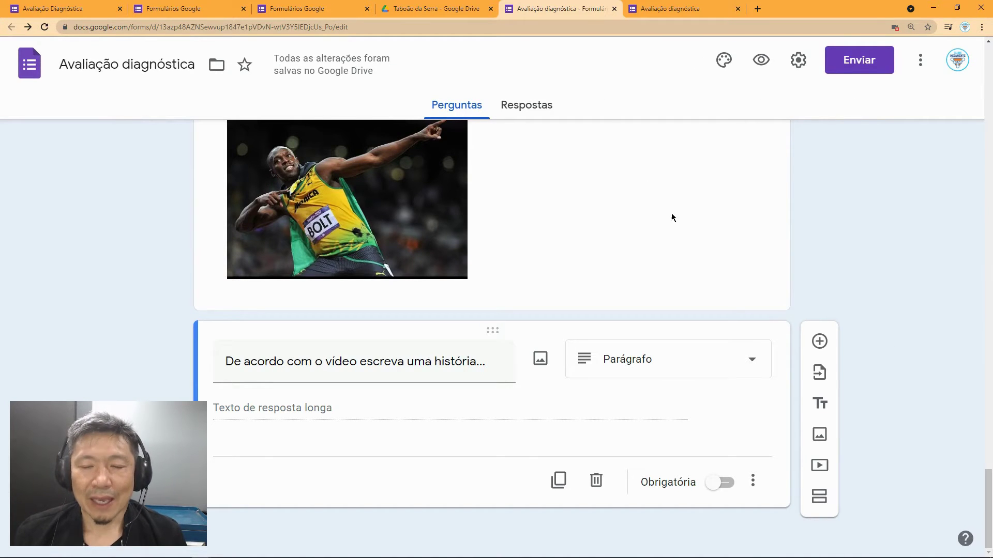
Step: Reopen the send options and copy the form's full-length link again
scroll(671, 215, up, 6)
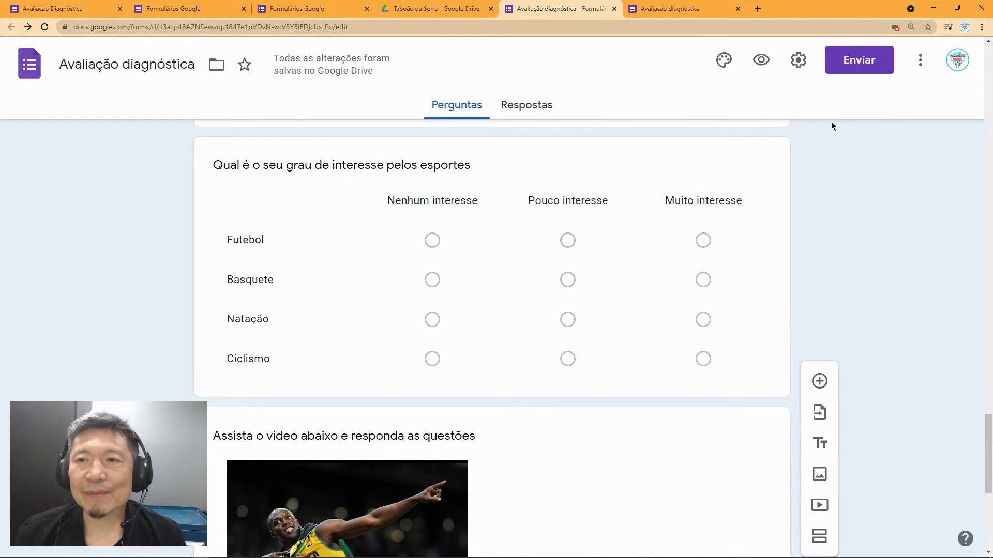
click(864, 66)
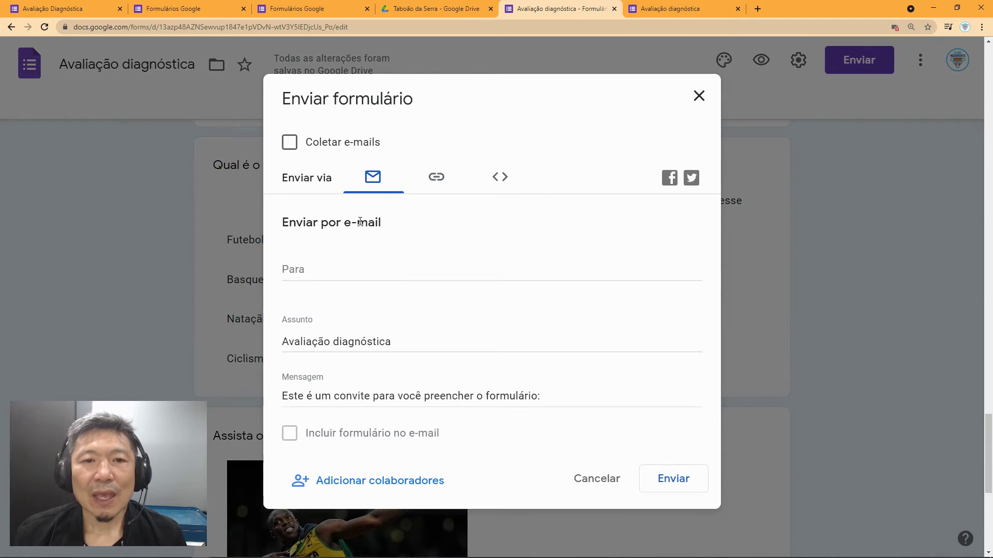
click(436, 178)
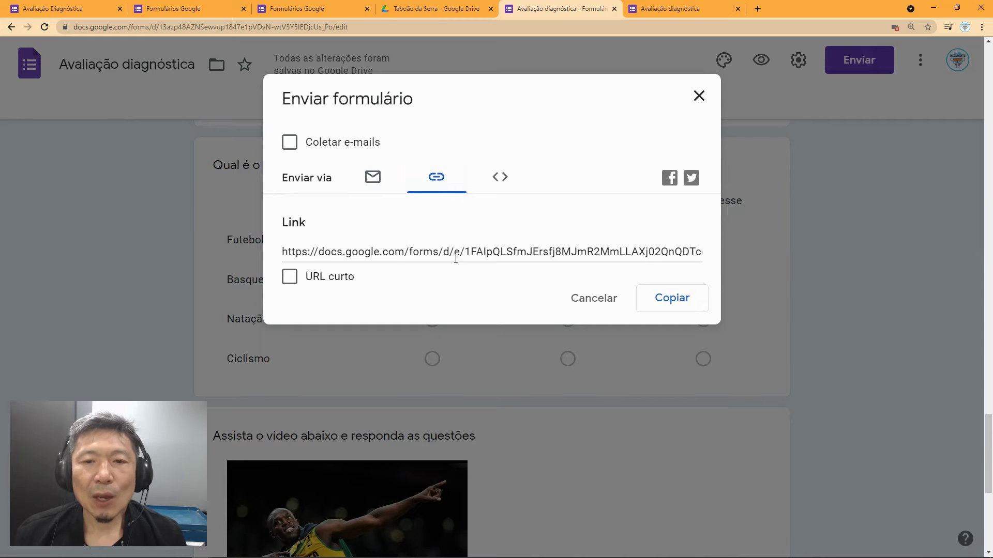
click(666, 298)
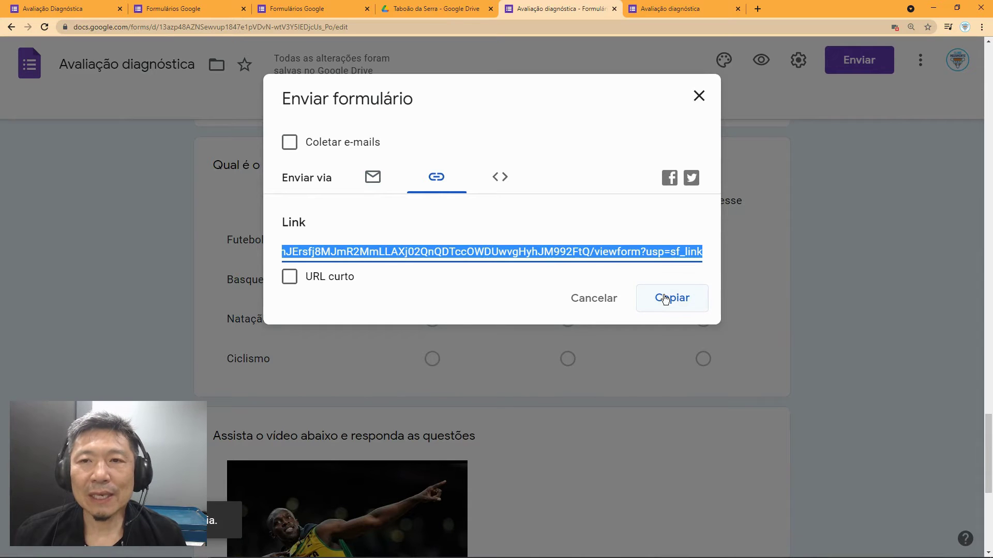
Step: Paste the copied form link into a new browser tab and load the live form
click(759, 10)
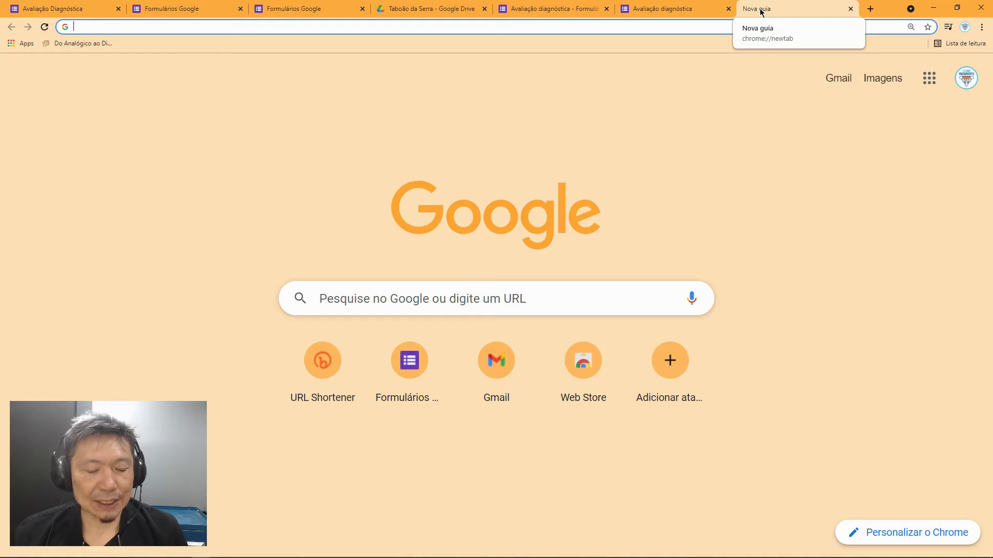
key(ctrl+v)
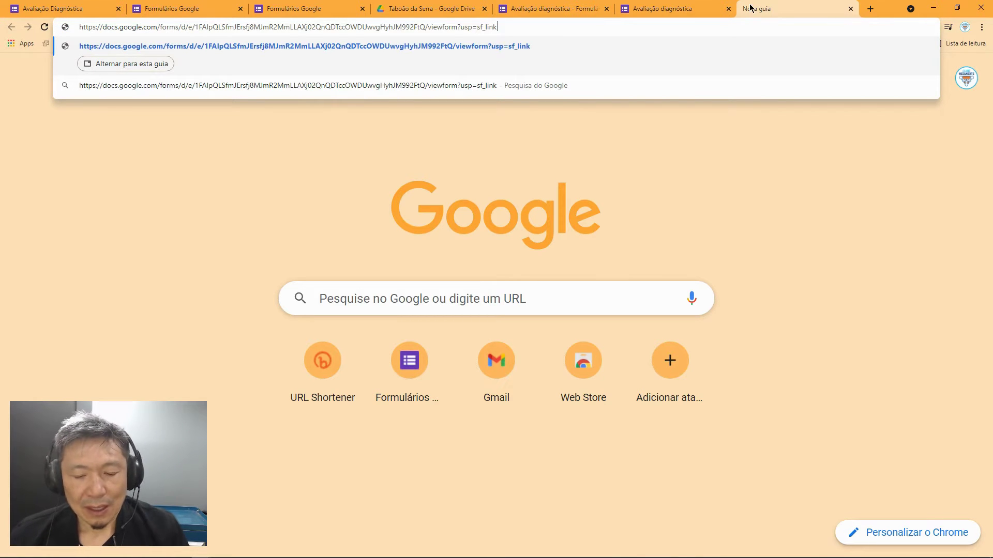
key(Return)
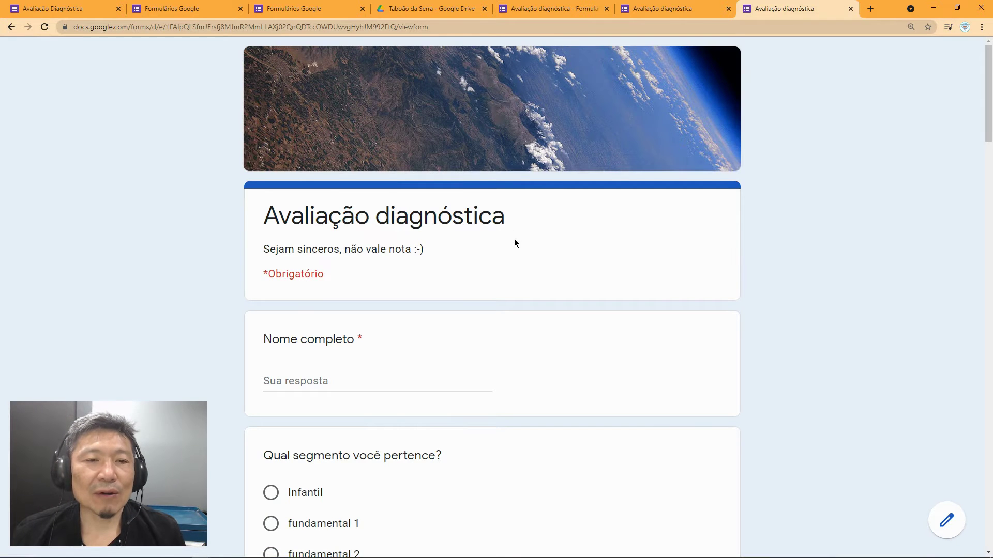
Step: Enter a test name, choose fundamental 1, and tick Futebol, Natação and Ciclismo
scroll(514, 240, down, 2)
click(287, 275)
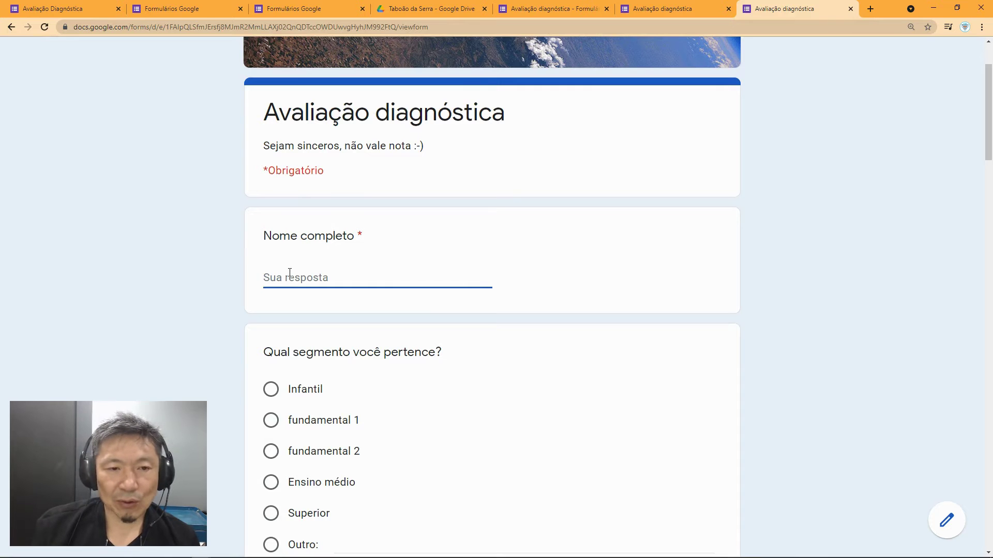
text(Alexandre)
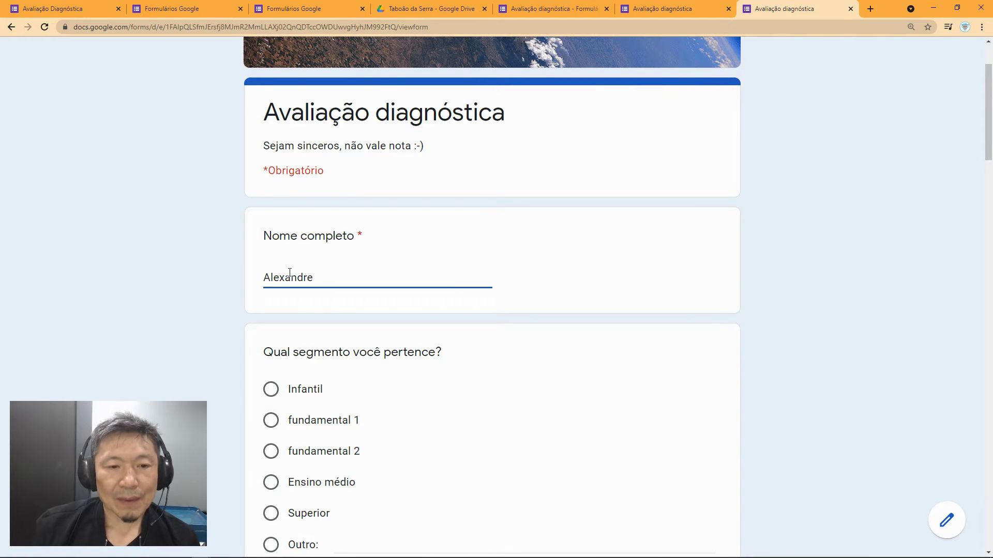
scroll(355, 382, down, 2)
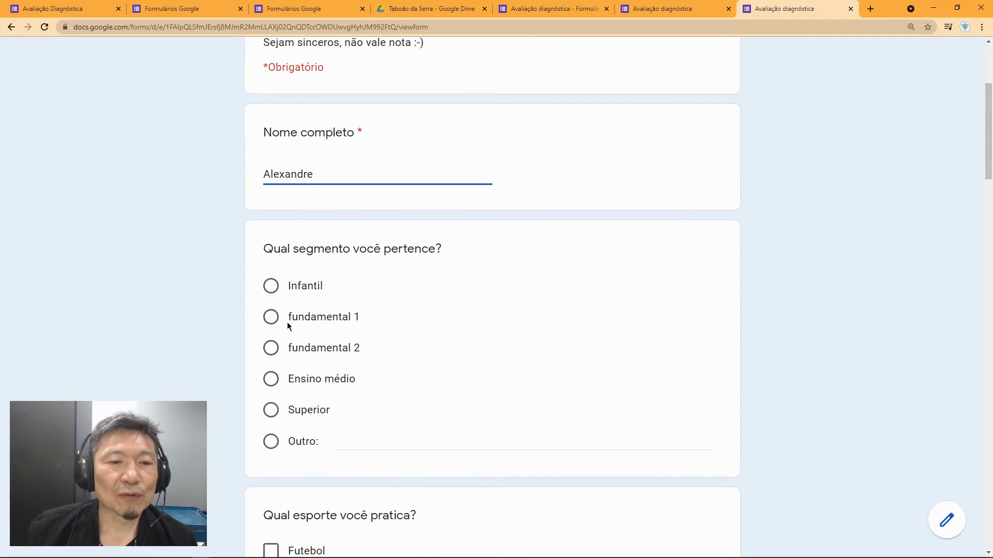
click(271, 348)
click(272, 325)
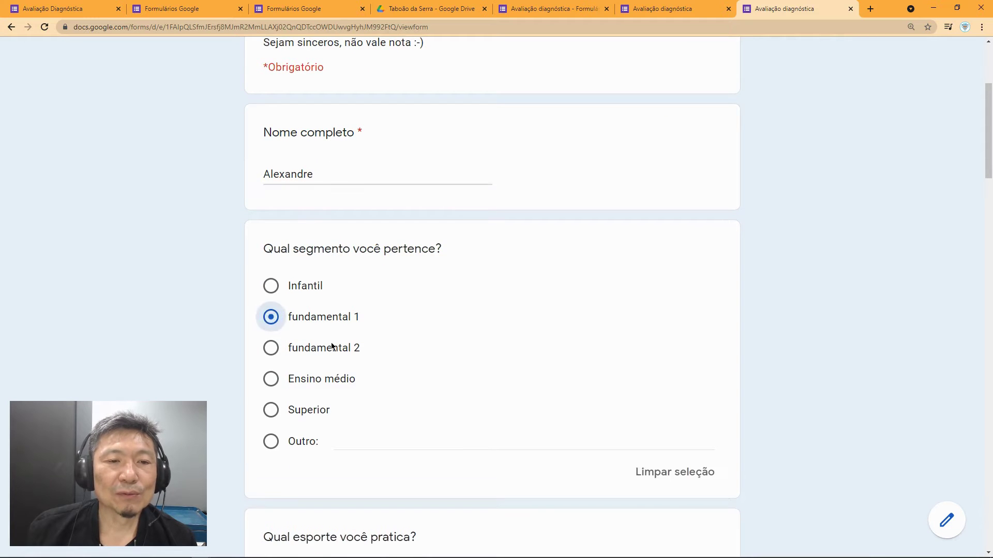
scroll(331, 347, down, 5)
click(271, 321)
click(270, 376)
click(271, 404)
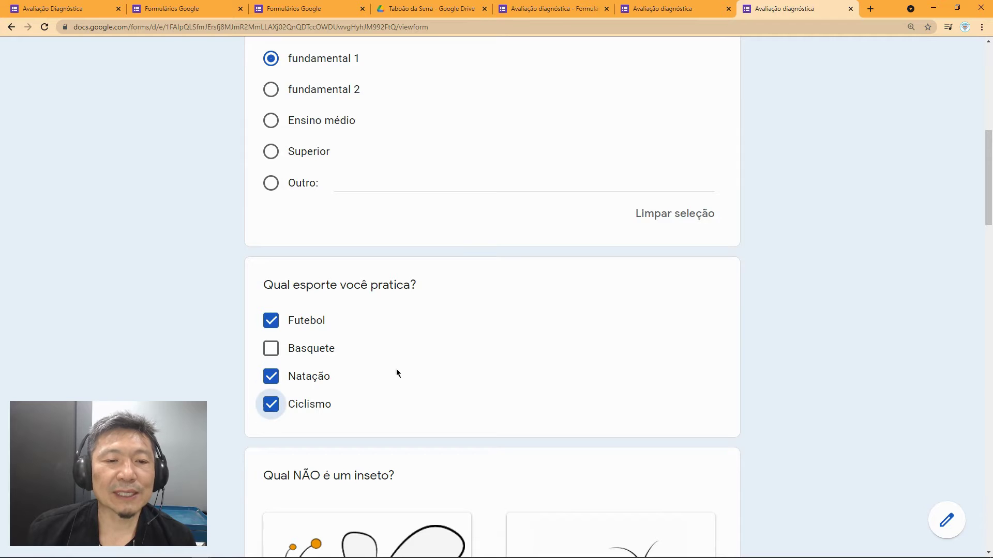
Step: Answer ARANHA as the non-insect and pick syllable 'ci' for the cinema image
scroll(409, 367, down, 4)
scroll(526, 307, down, 1)
scroll(481, 327, down, 5)
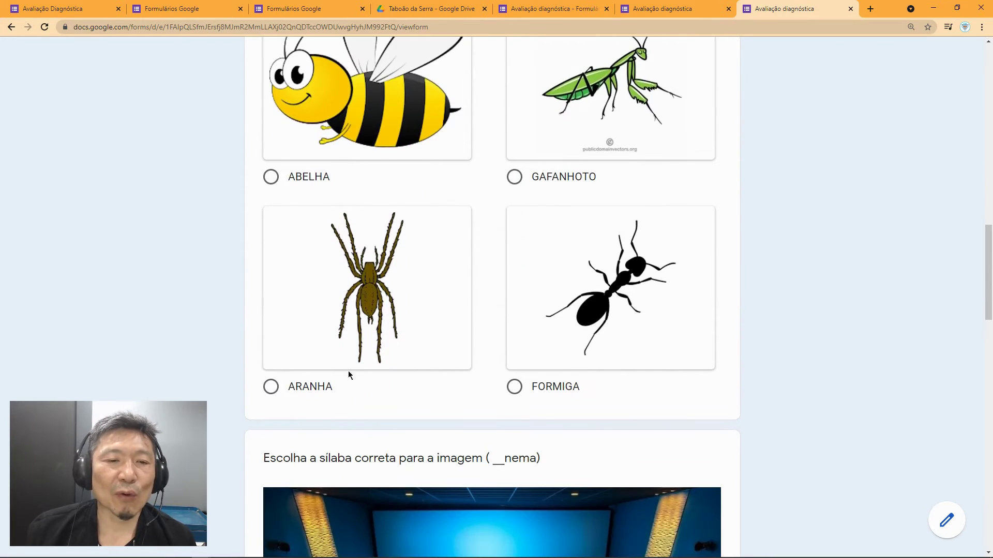
click(271, 387)
scroll(383, 381, down, 1)
scroll(383, 380, down, 5)
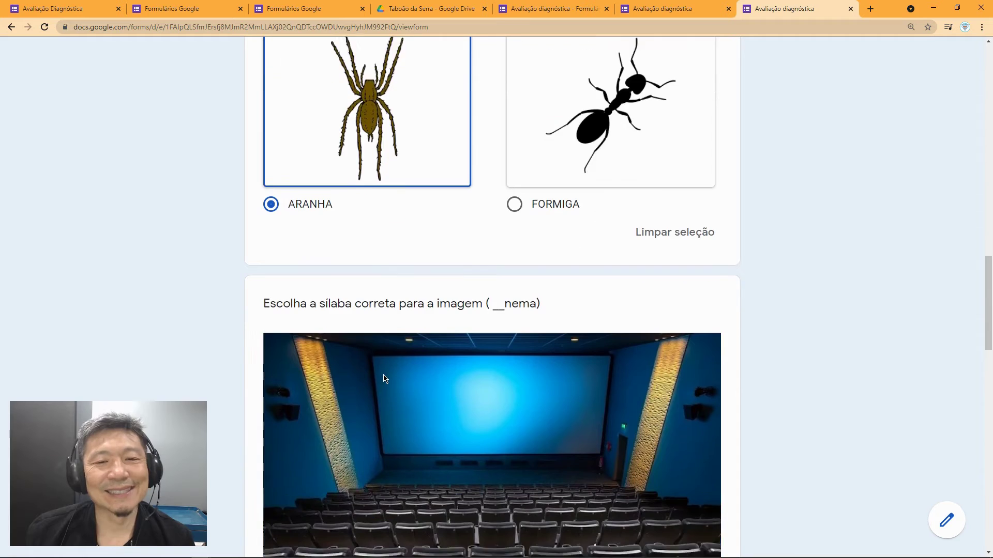
scroll(326, 197, down, 3)
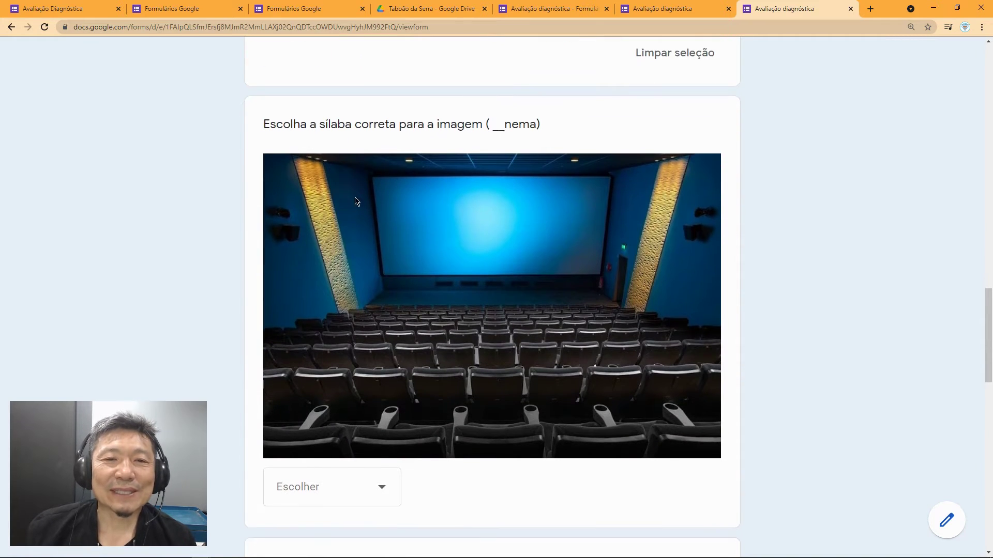
click(383, 383)
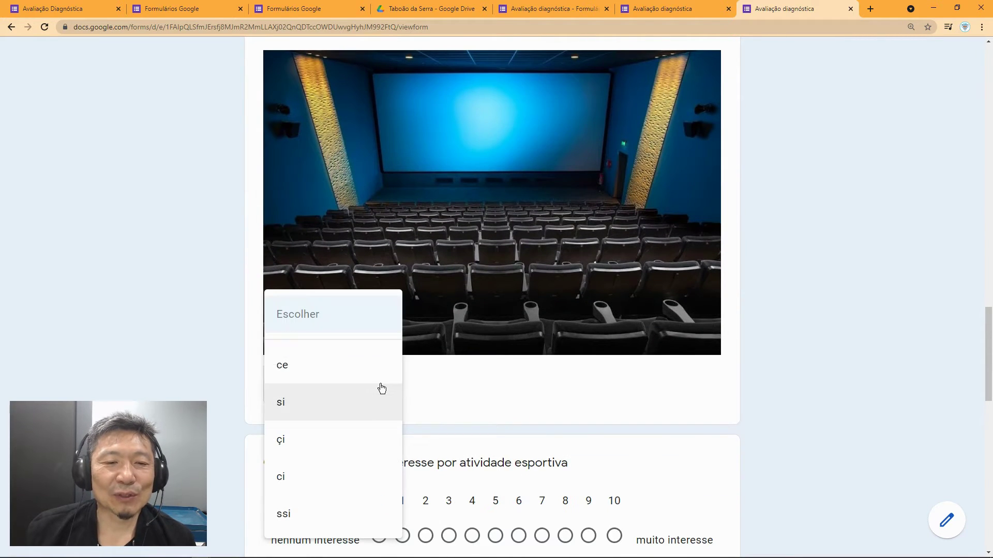
click(306, 476)
scroll(447, 452, down, 4)
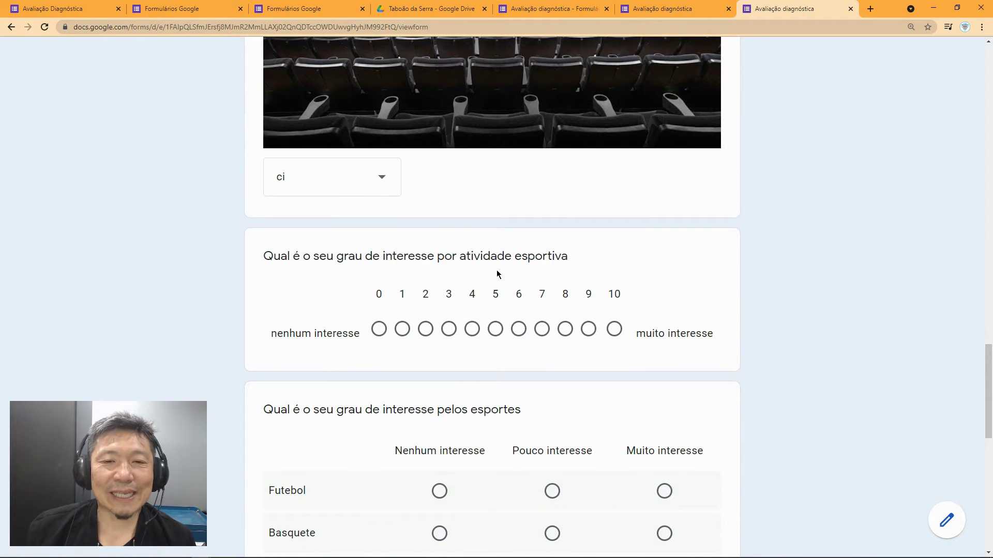
Step: Rate sports interest 10 and mark Futebol, Natação, Ciclismo Muito interesse, Basquete Pouco interesse
click(619, 334)
scroll(377, 383, down, 4)
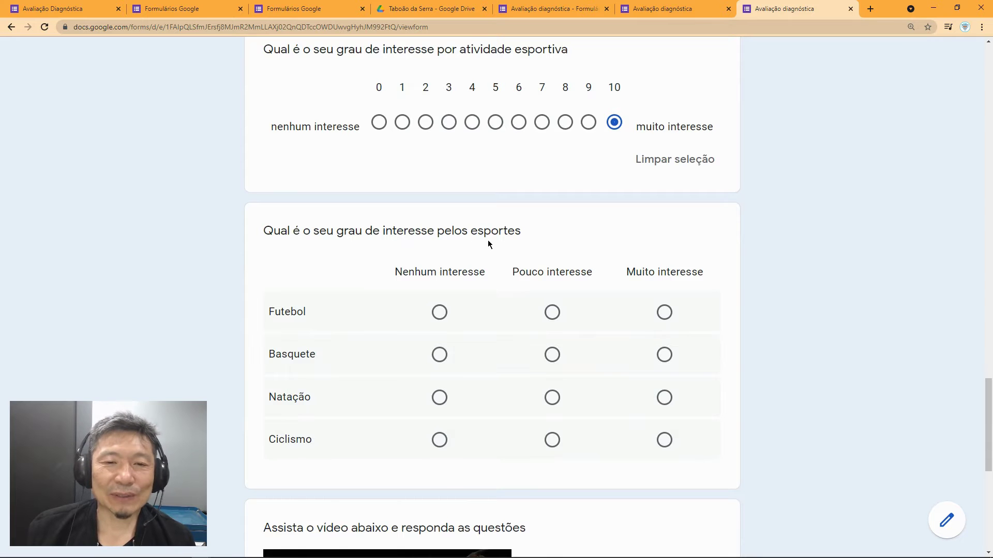
click(664, 312)
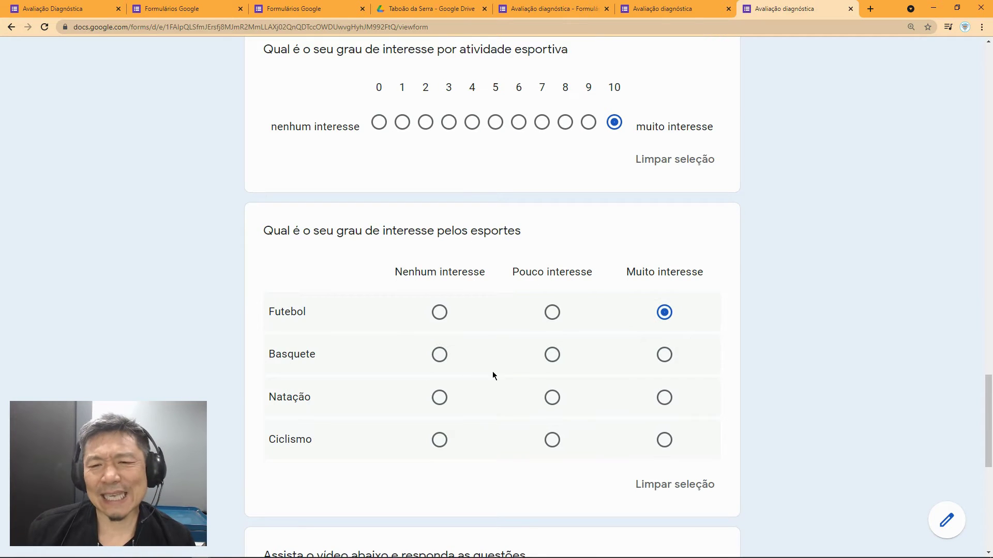
click(552, 365)
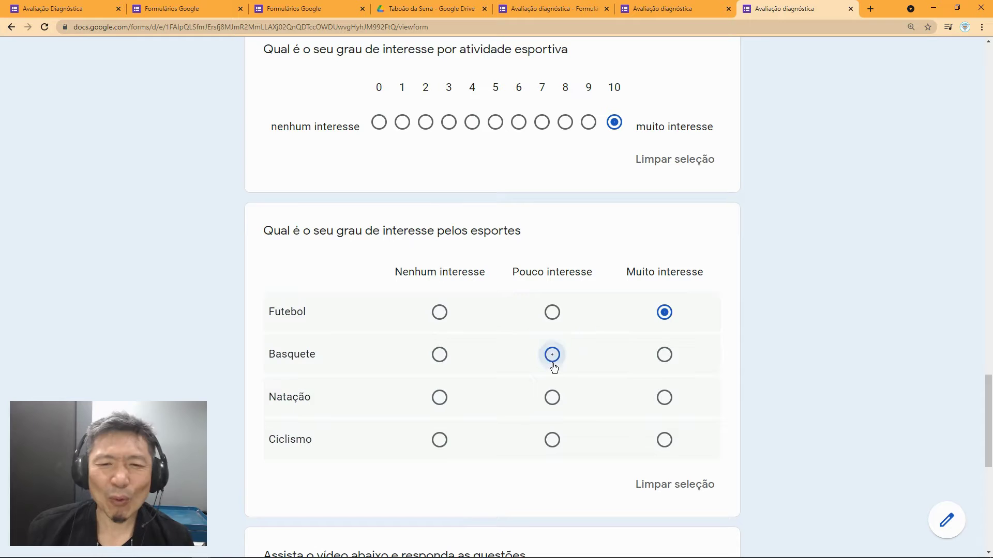
click(664, 398)
click(664, 440)
Step: Answer the story question with 'A minha conclusão' and submit the response
scroll(584, 445, down, 3)
scroll(578, 448, down, 4)
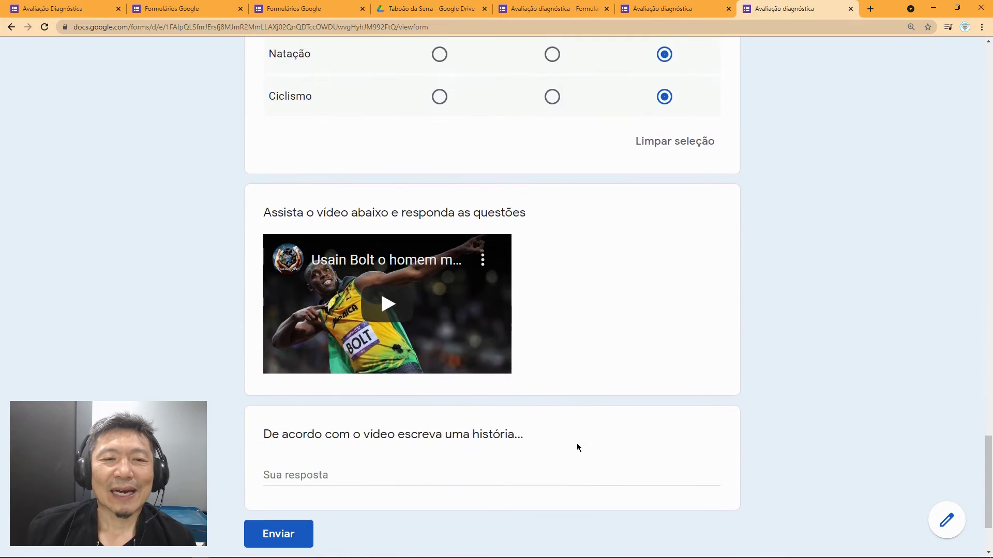
scroll(525, 412, down, 2)
click(338, 368)
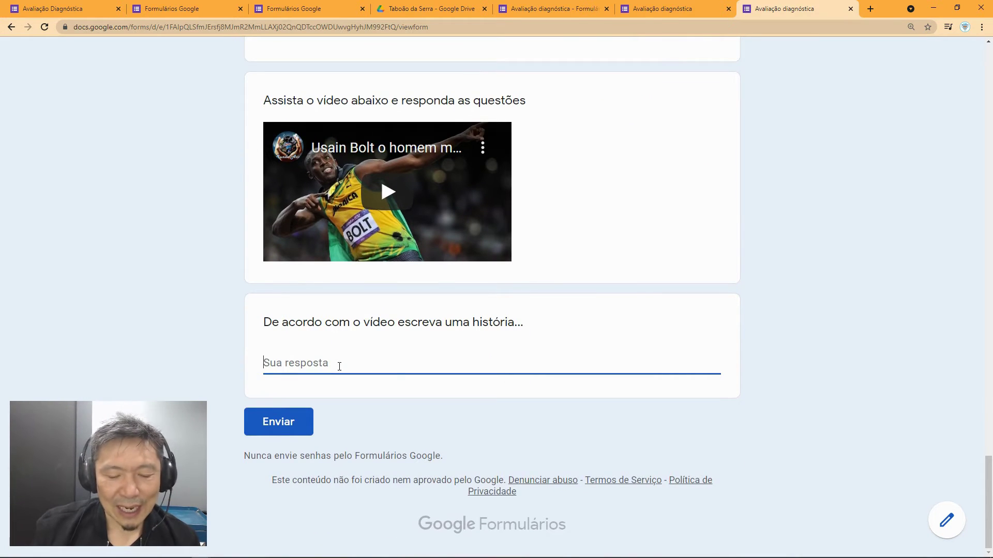
text(A mi)
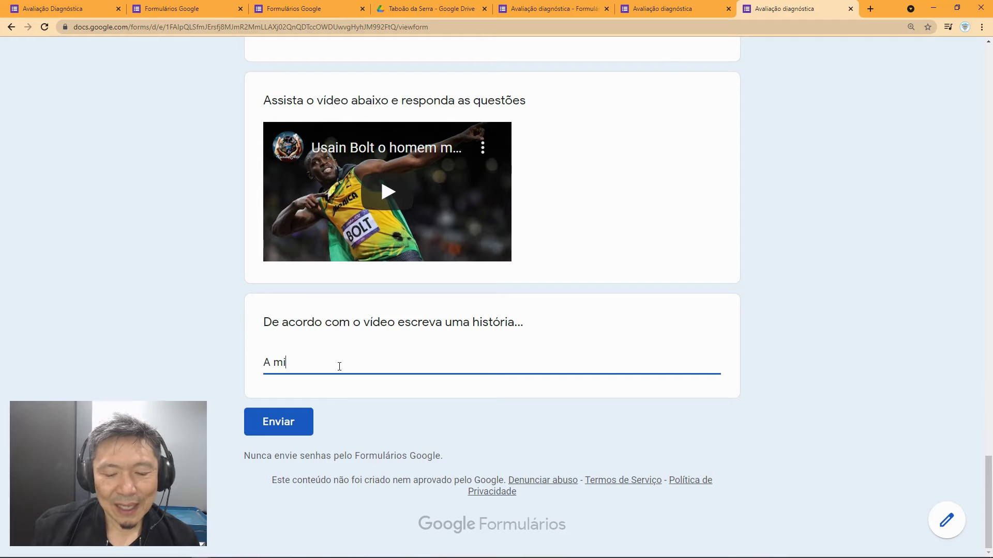
text(nha conclu)
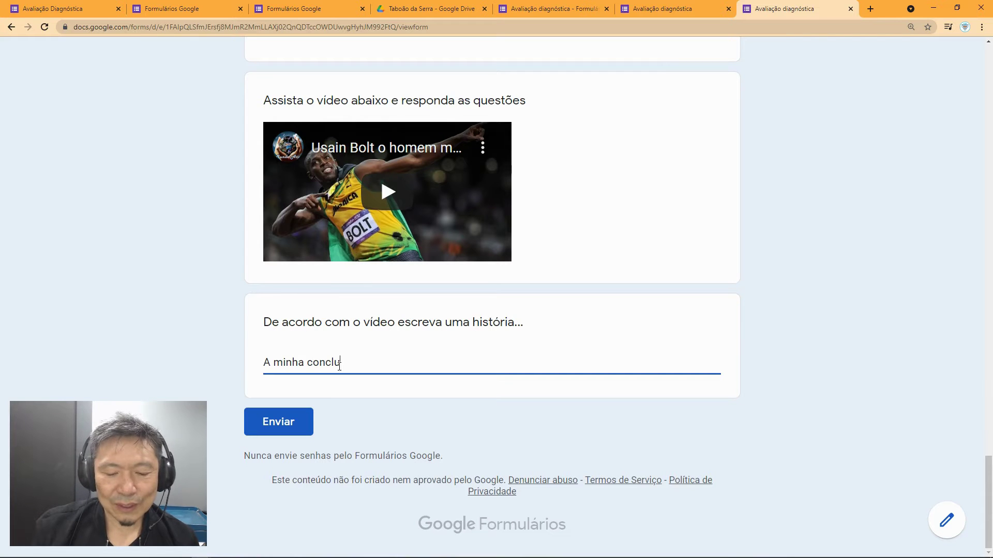
text(sã)
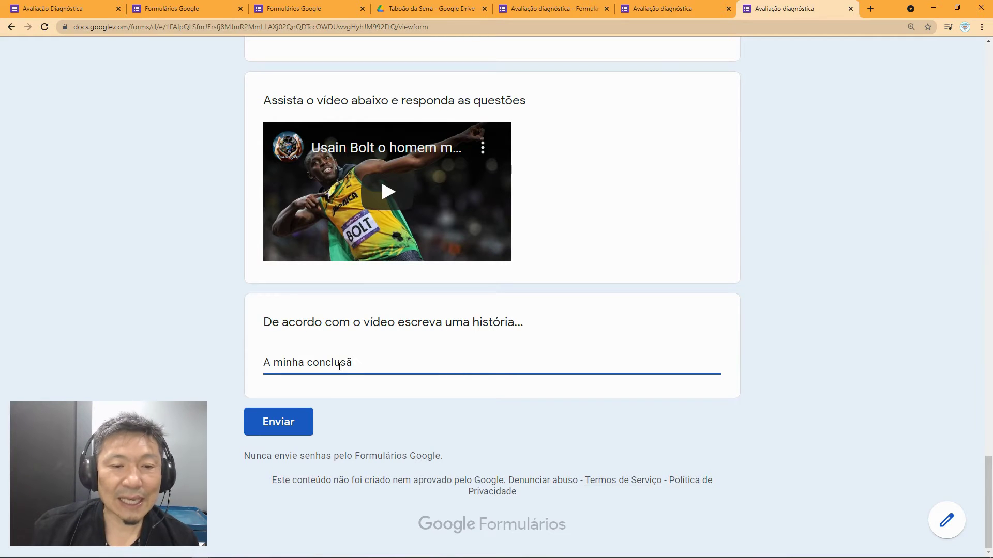
text(o)
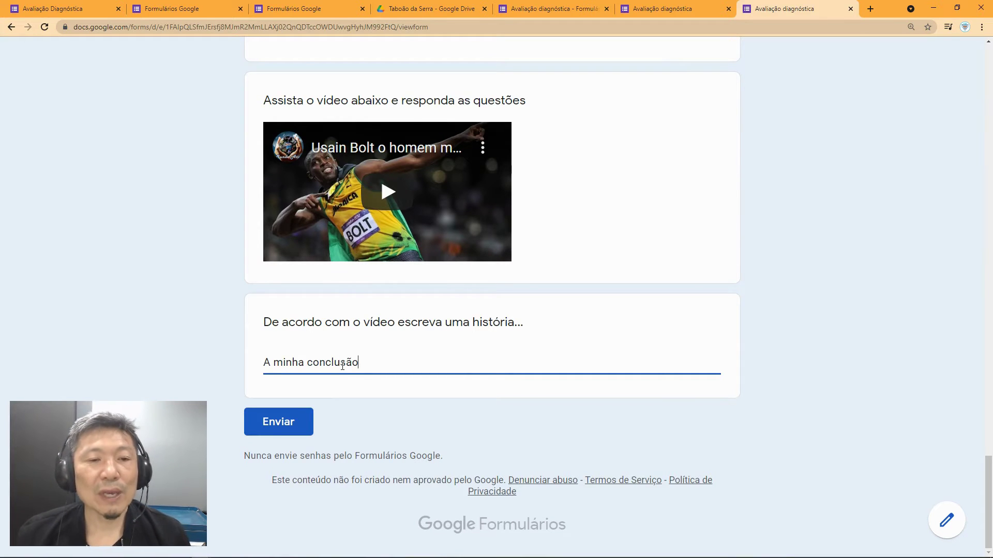
click(286, 422)
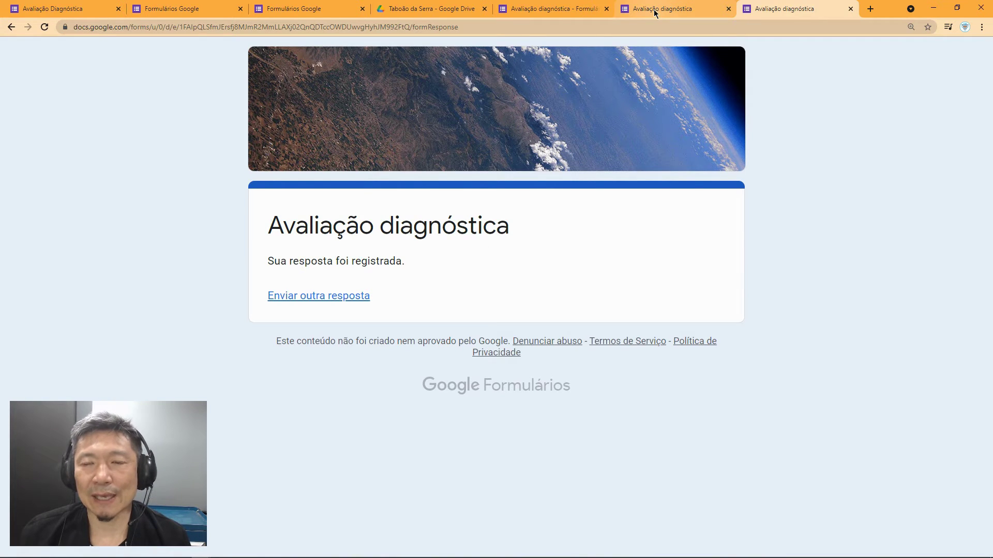
Step: Return to the editor, dismiss the send dialog, and open the form's Configurações
click(579, 9)
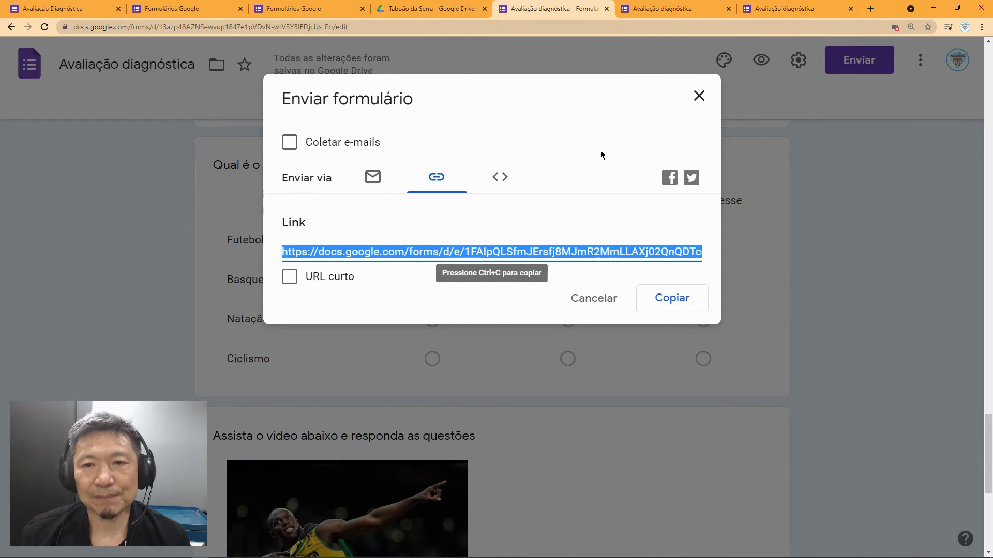
click(697, 101)
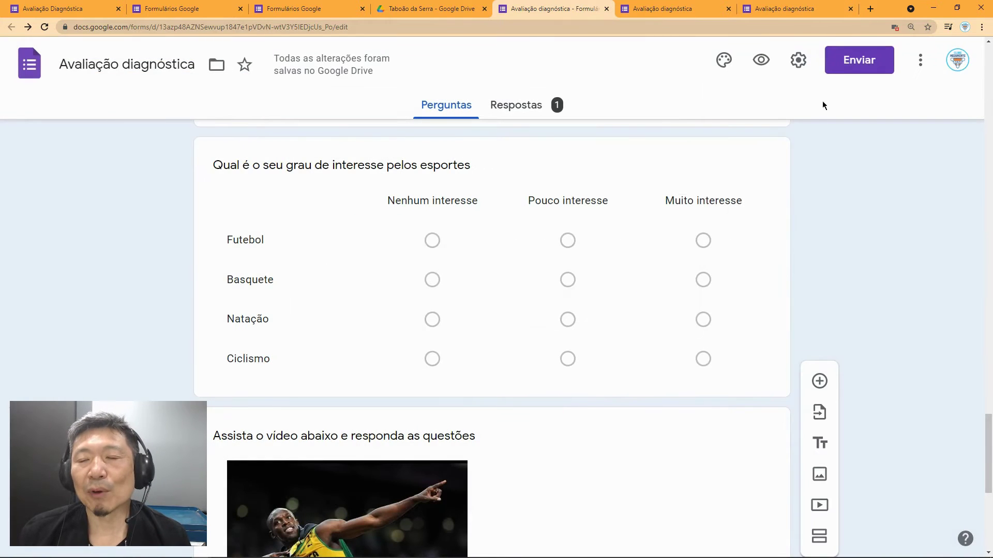
click(802, 61)
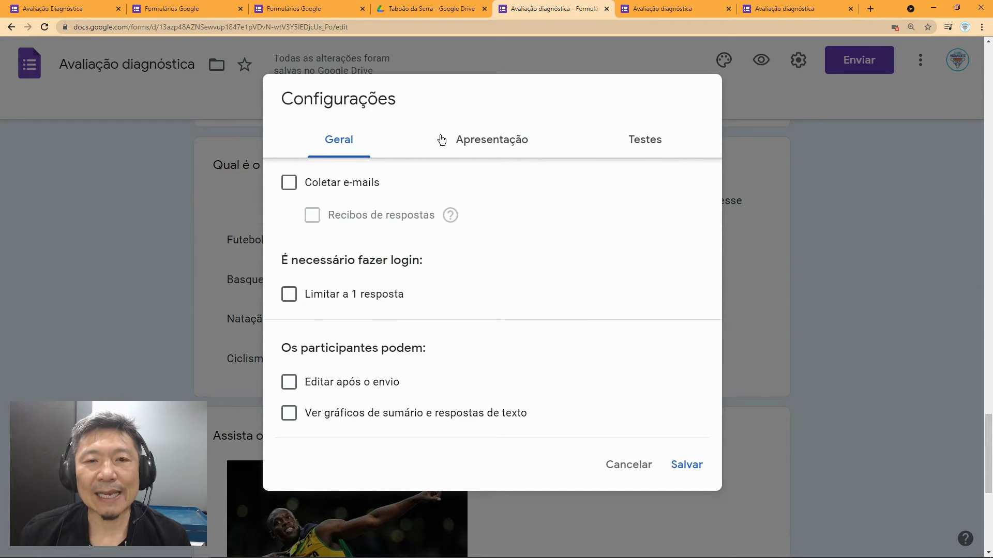
Step: Switch the Configurações dialog to its Apresentação tab
click(492, 140)
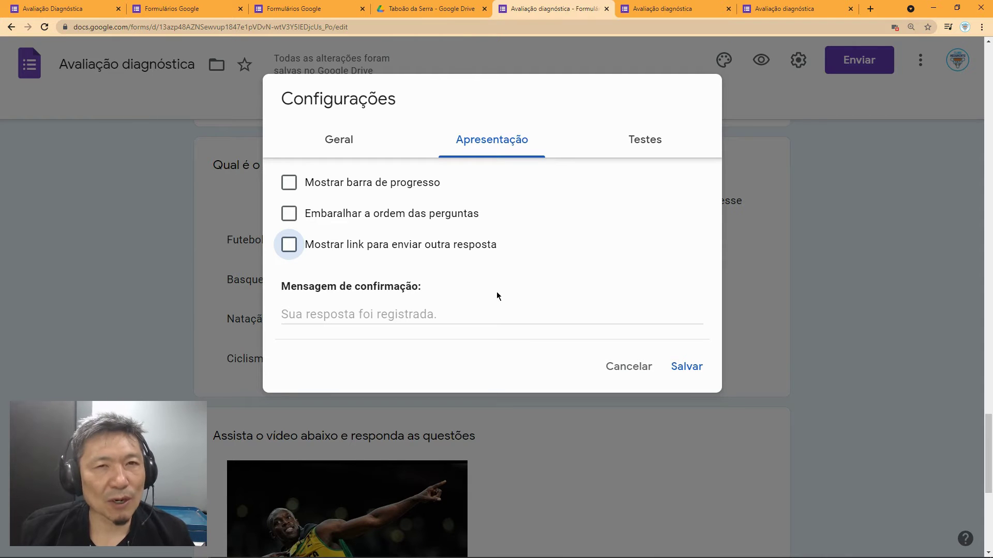
Step: Replace the confirmation message with 'Obrigado por participar dessa avaliação.' and save the settings
scroll(488, 315, down, 1)
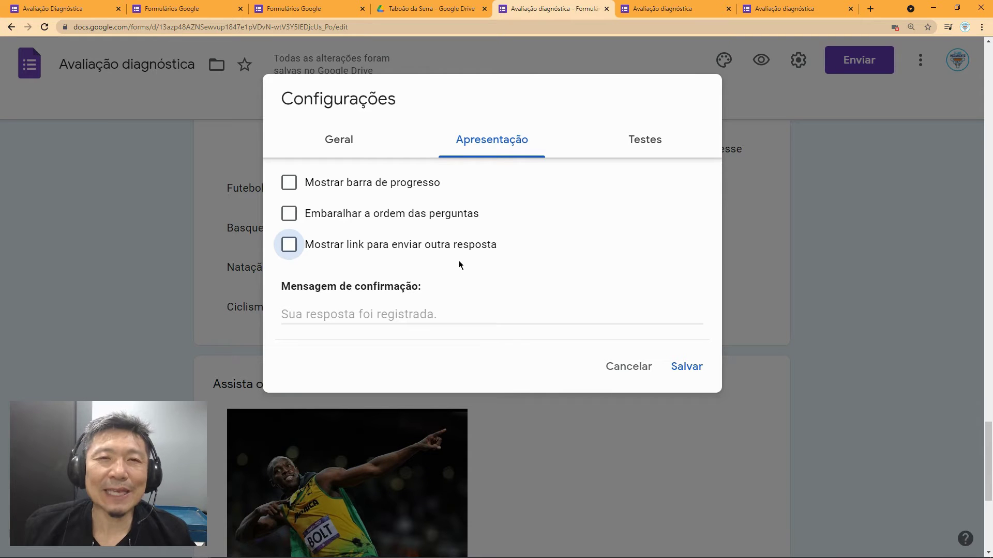
click(344, 314)
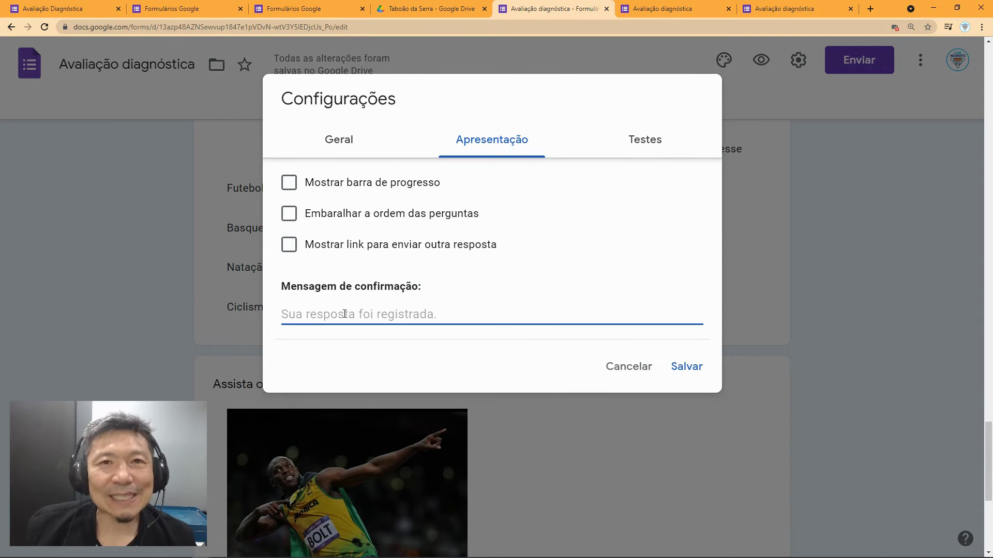
text(Obr)
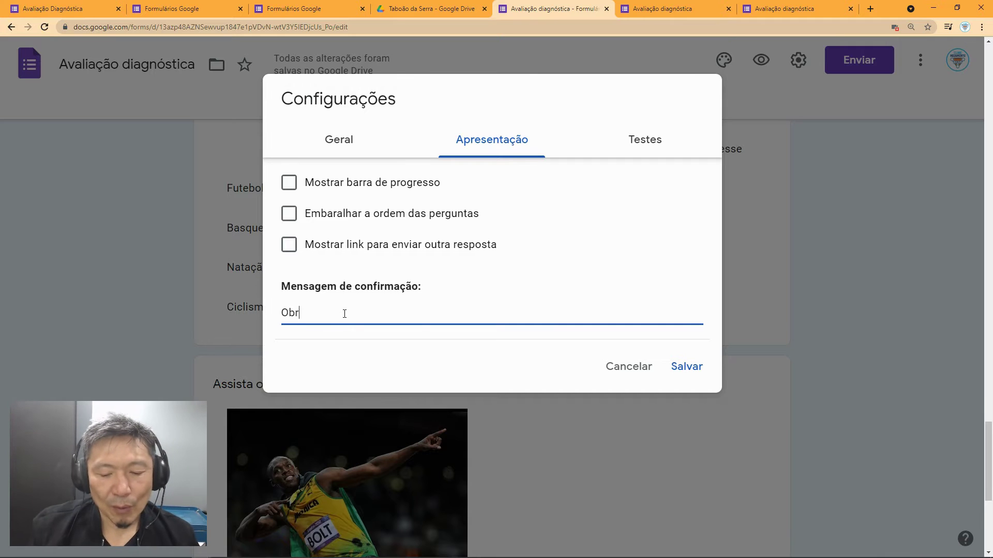
text(igado por participar dessa avalia)
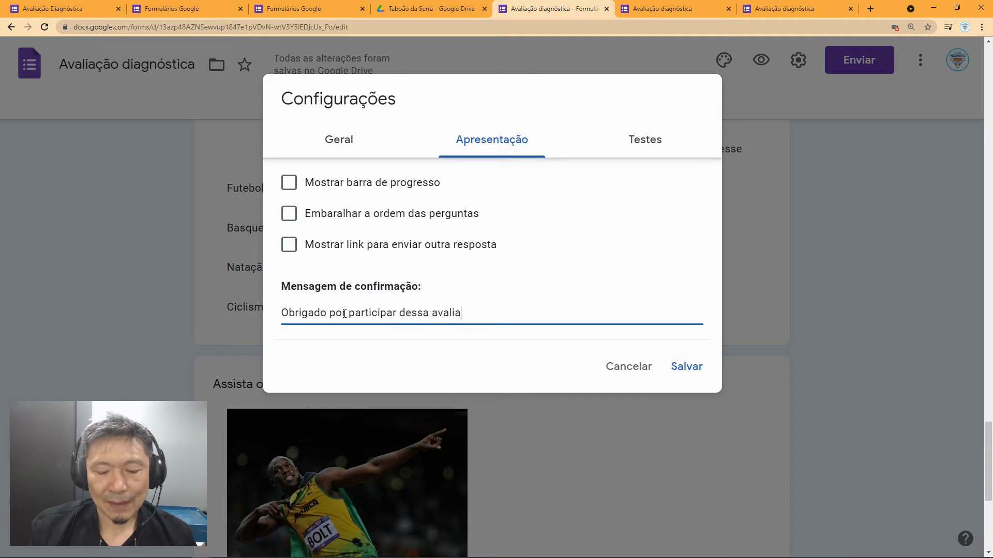
text(ção.)
click(690, 370)
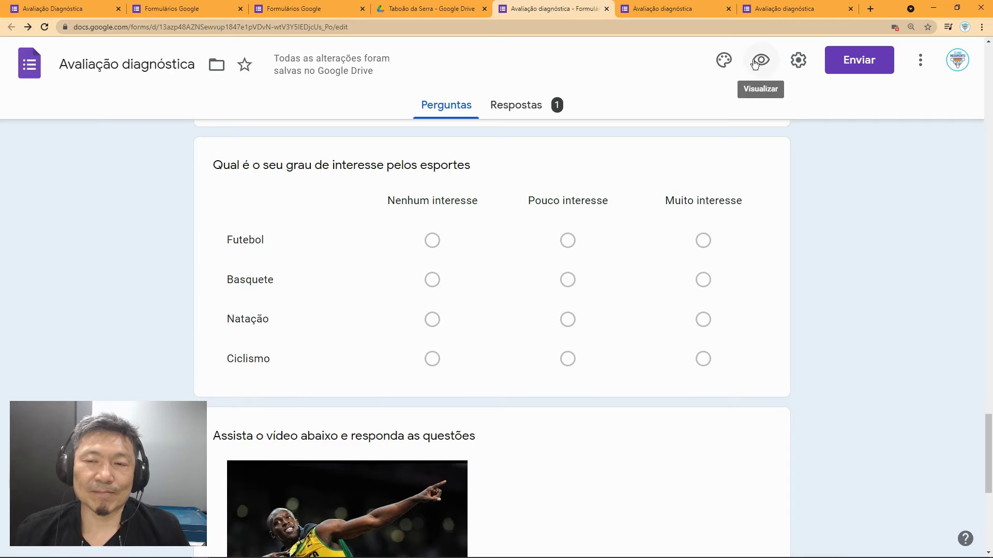
Step: Load the live form from the copied link in a fresh browser tab
click(851, 9)
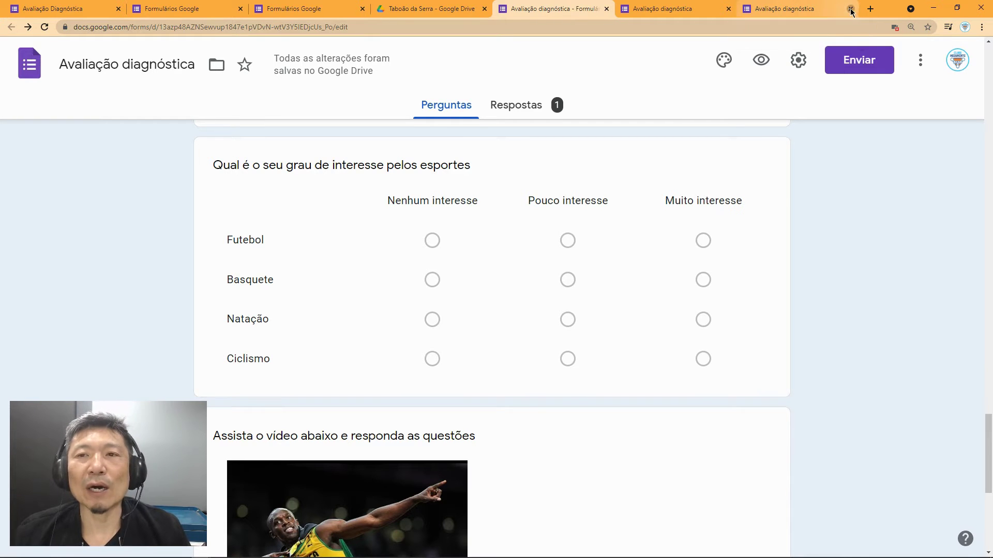
click(758, 9)
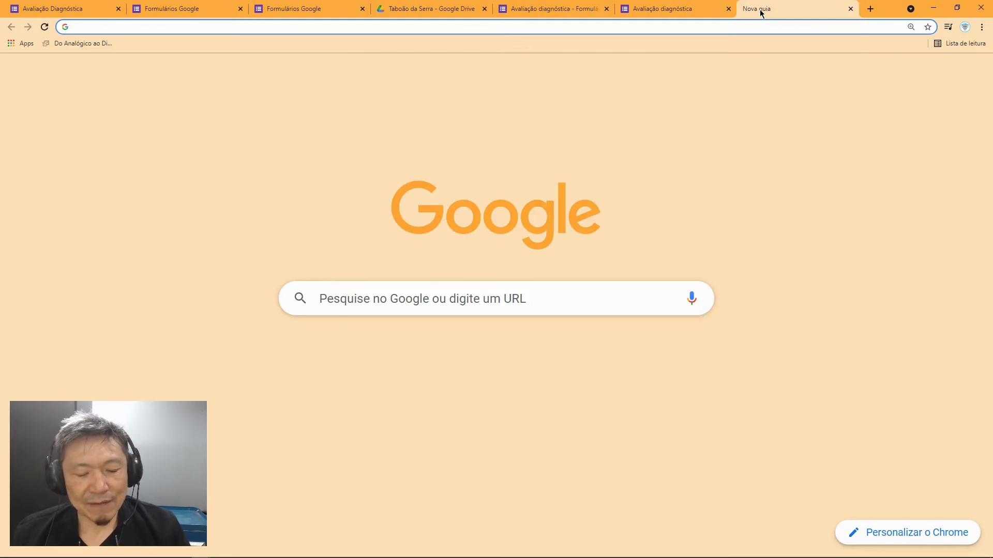
text(https://docs.google.com/forms/d/e/1FAIpQLSfmJErsfj8MJmR2MmLLAXj02QnQDTccOWDUwvgHyhJM992FtQ/viewform?usp=sf_link)
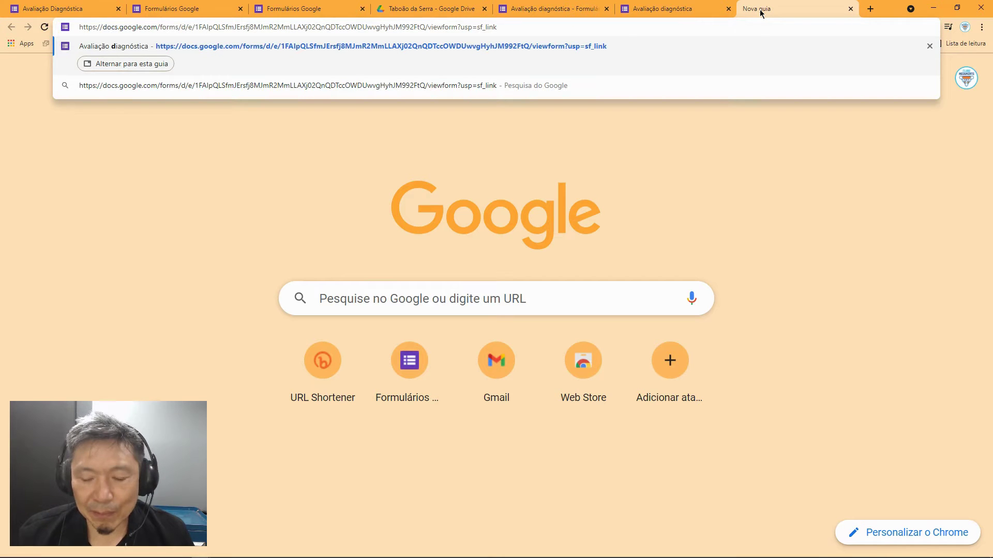
key(Return)
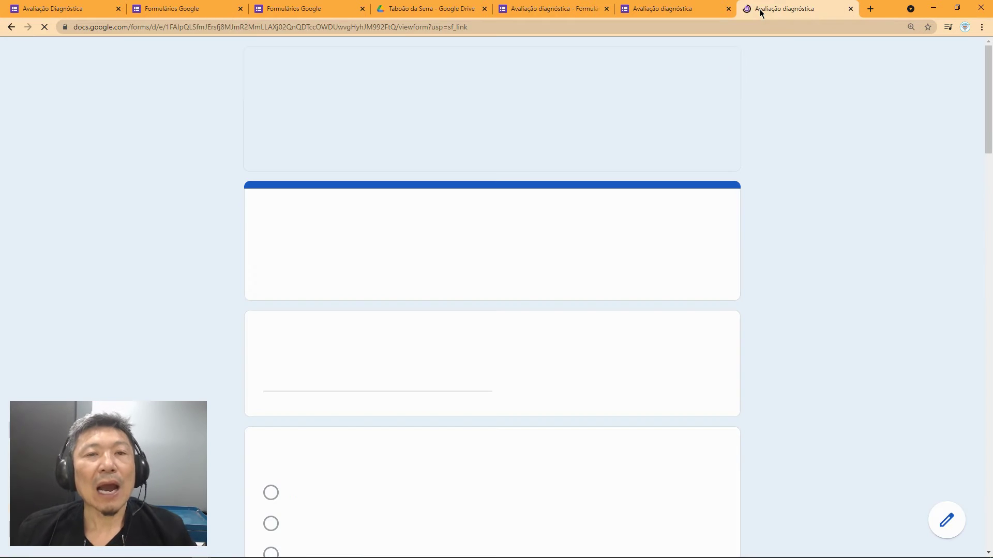
Step: Answer name 'Lucas', segment fundamental 2, sport Natação, and ARANHA as the non-insect
click(301, 371)
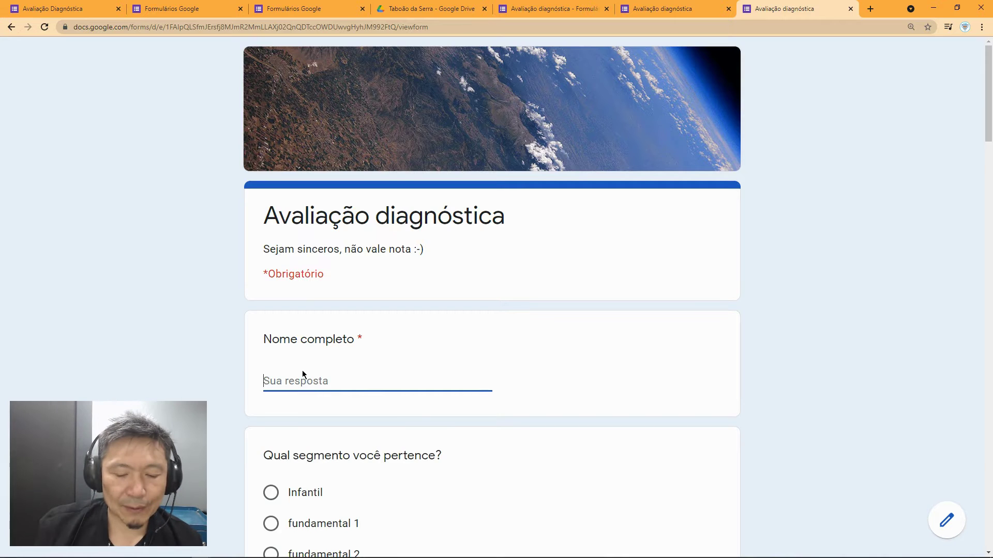
text(Lucas)
scroll(315, 362, down, 4)
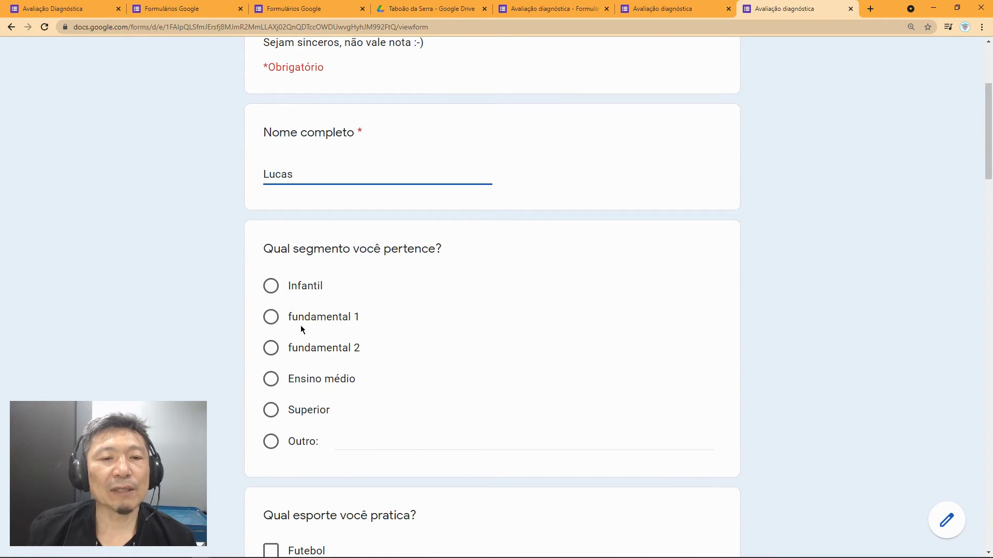
click(276, 351)
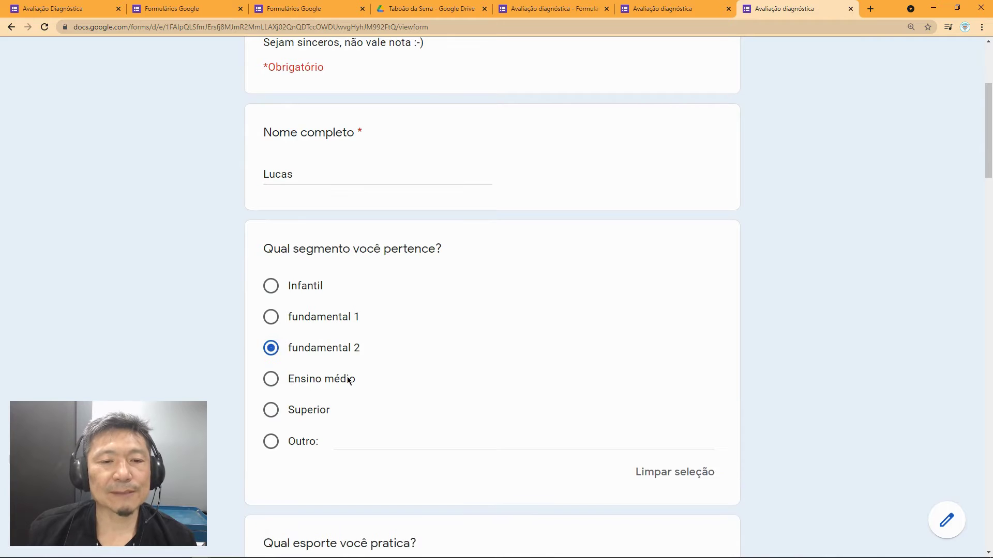
scroll(361, 385, down, 5)
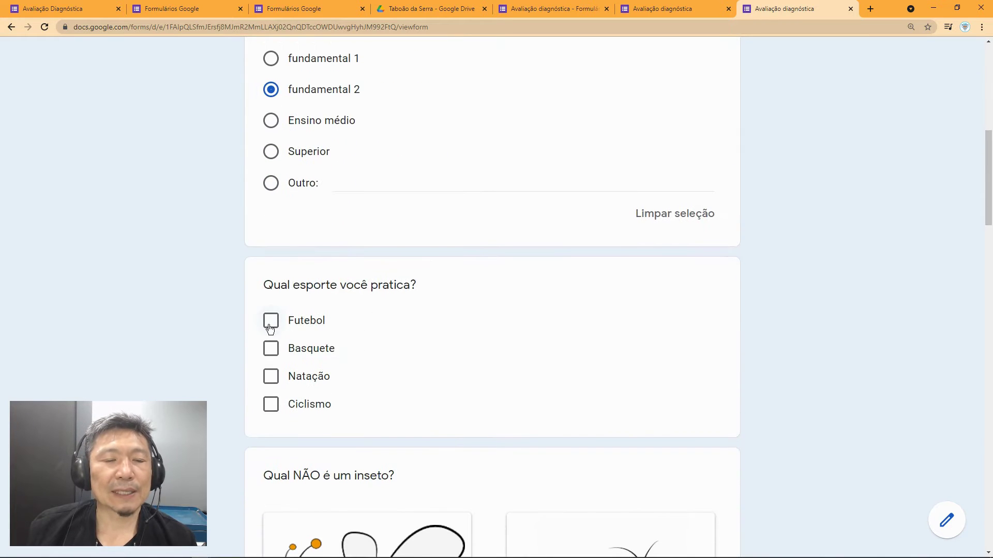
click(271, 377)
scroll(355, 397, down, 3)
scroll(356, 398, down, 8)
click(284, 341)
Step: Pick 'ci' as the missing syllable, rate sports interest 7, and fill the Futebol/Basquete/Natação interest grid
scroll(368, 442, down, 8)
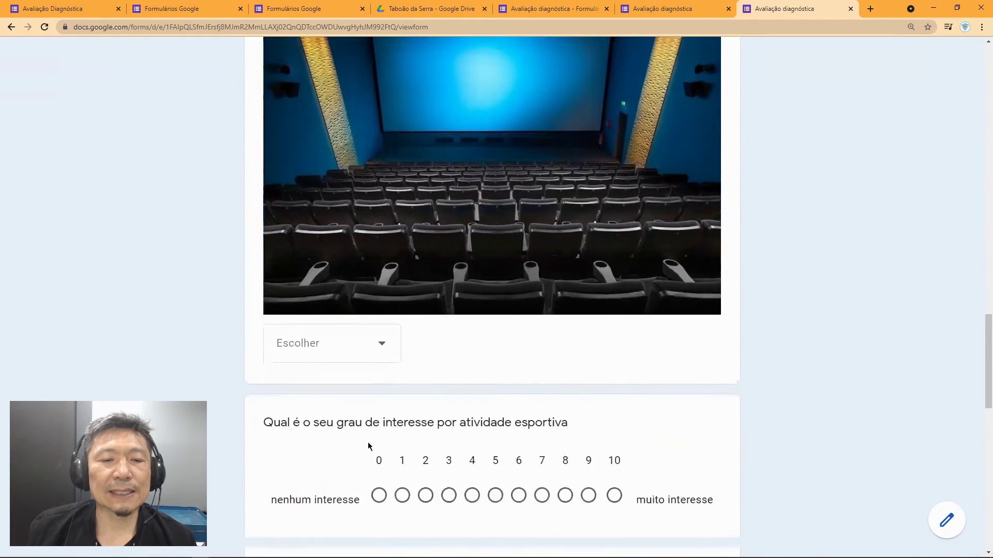
click(372, 344)
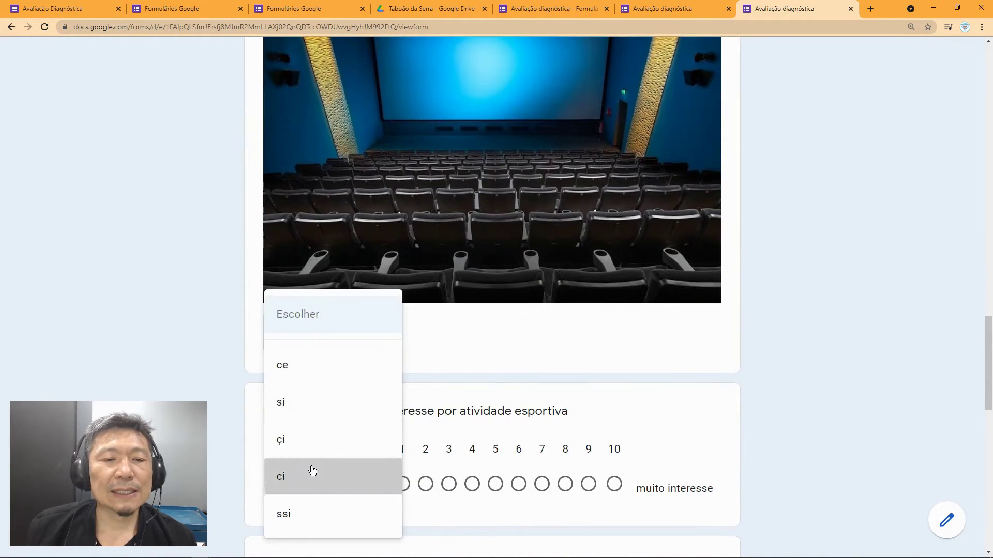
click(312, 470)
scroll(357, 471, down, 3)
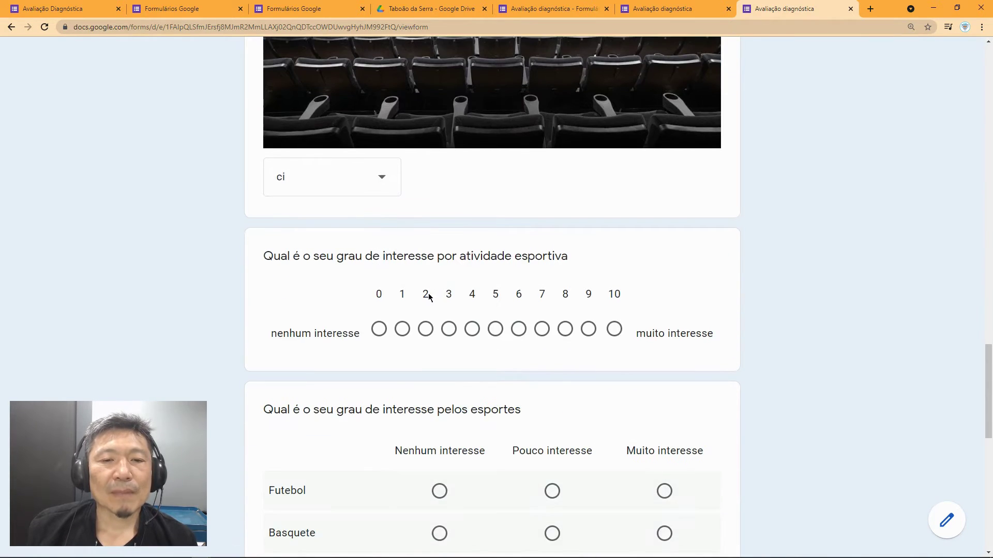
click(541, 329)
scroll(512, 368, down, 4)
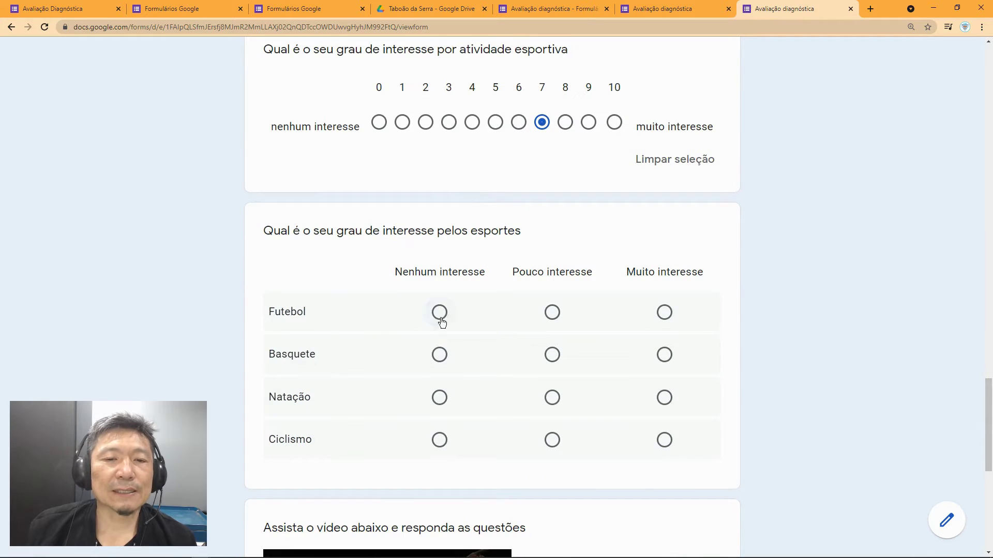
click(440, 315)
click(553, 356)
click(665, 399)
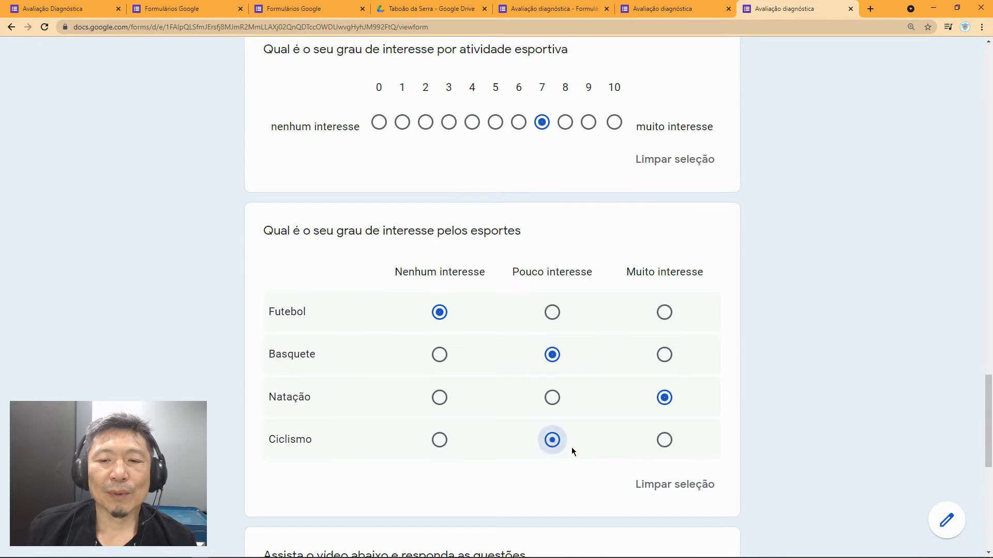
Step: Write 'Puxa... bacana' as the story answer and submit the response
scroll(572, 452, down, 7)
click(320, 459)
text(Puxa... ba)
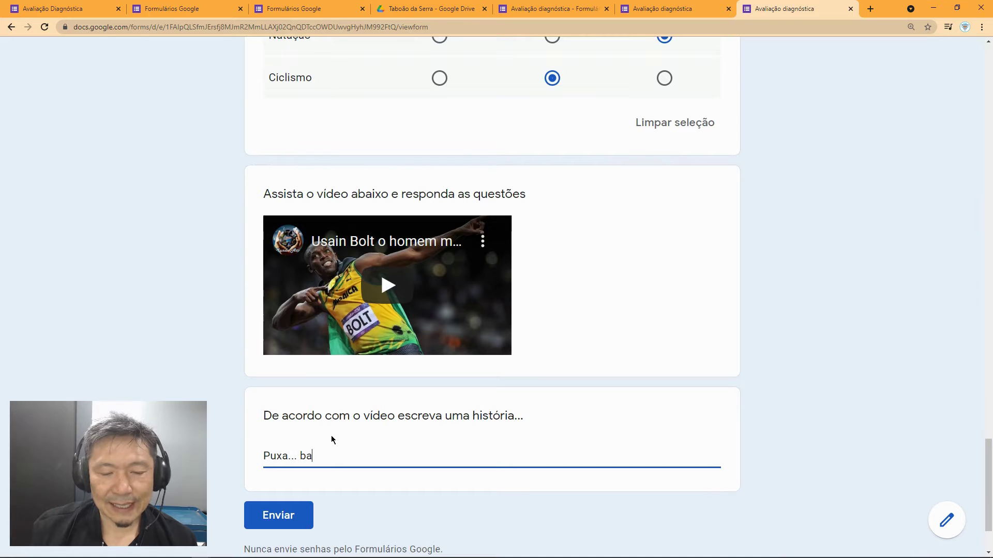
text(cana)
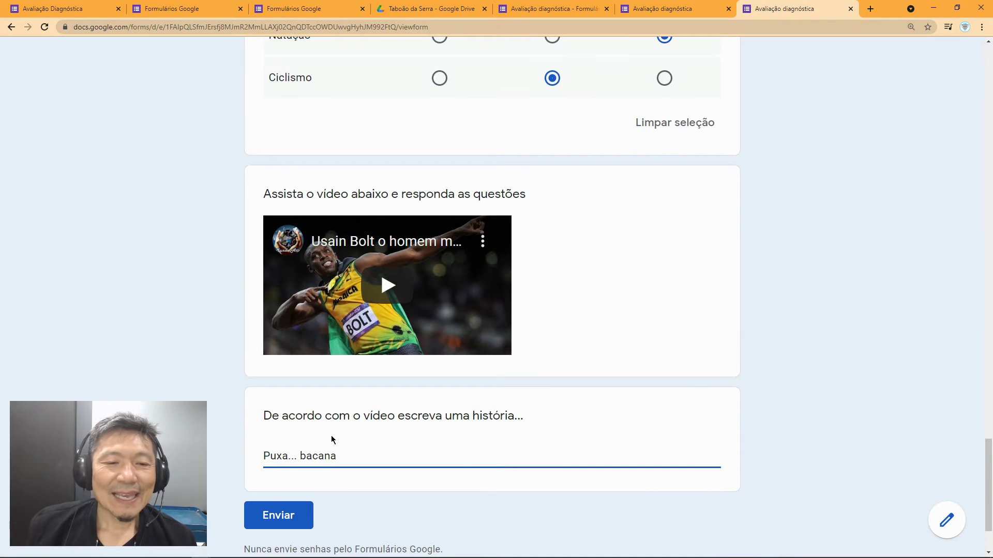
click(292, 516)
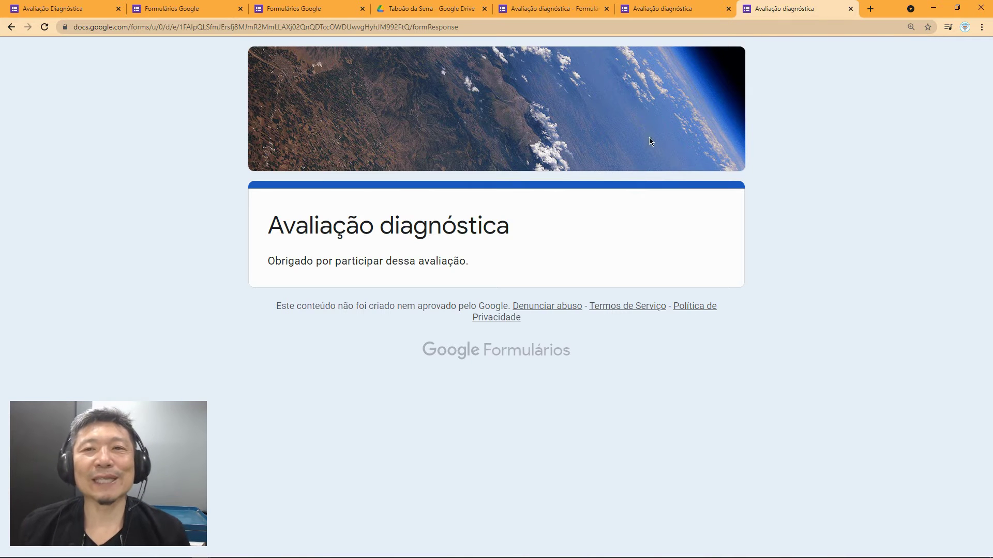
Step: Close the confirmation tab to return to the form editor
click(851, 9)
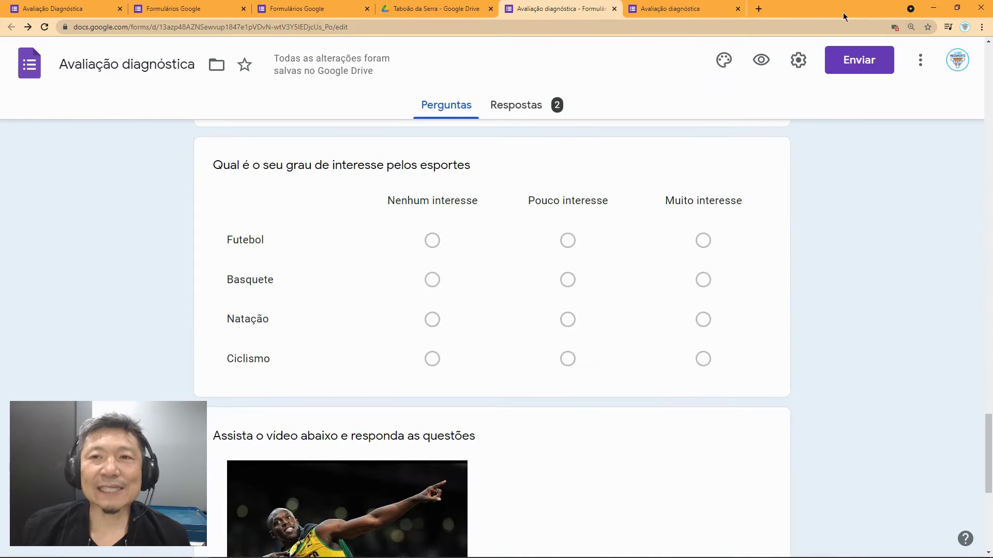
click(703, 9)
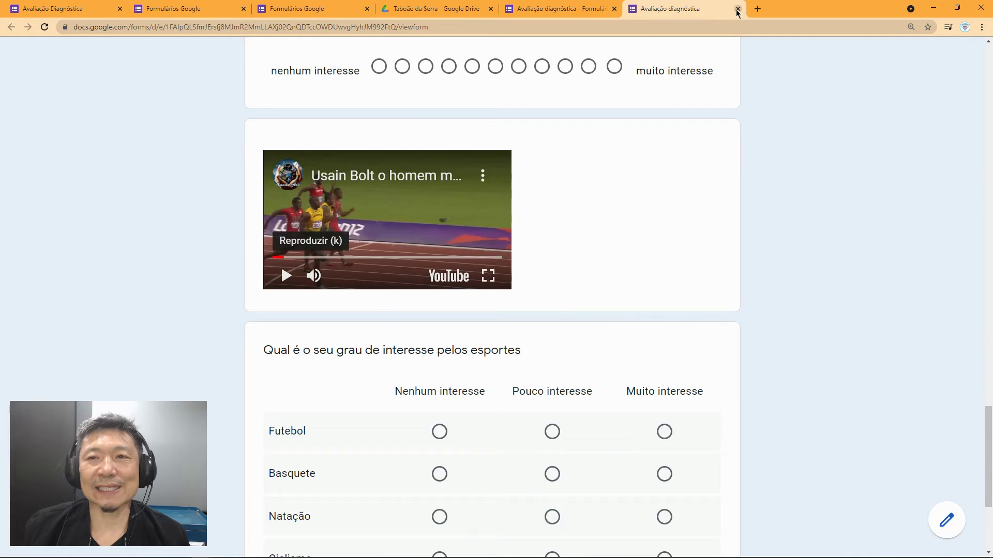
click(738, 9)
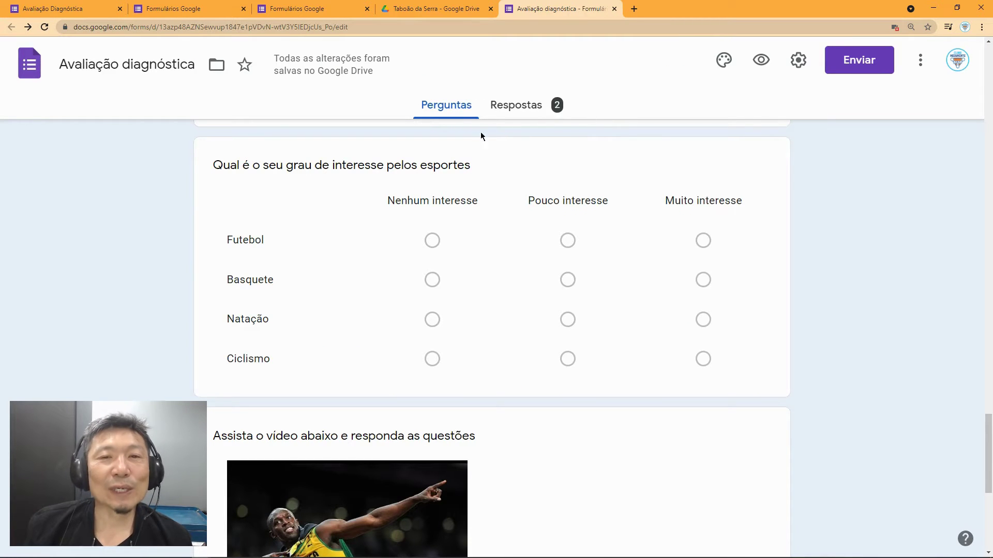
click(519, 108)
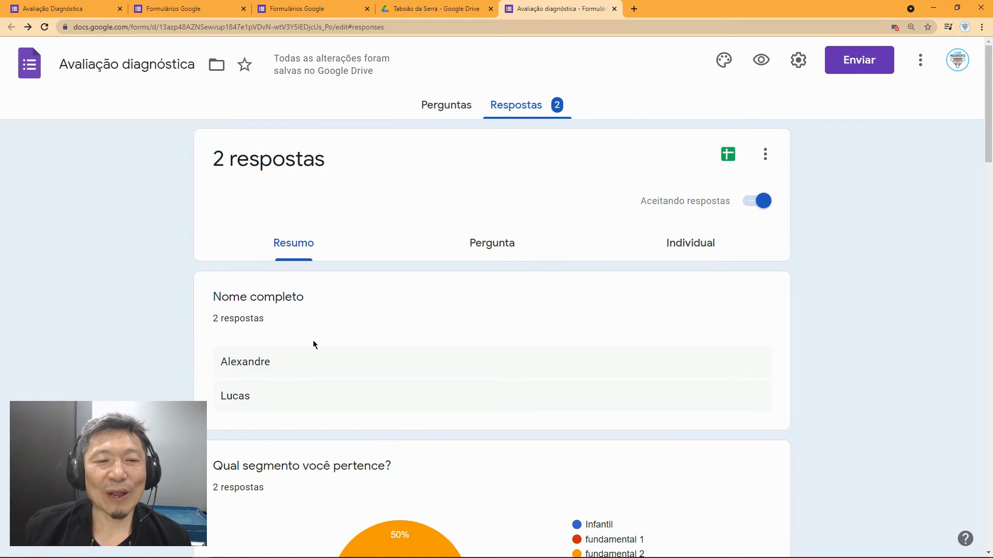
scroll(248, 380, down, 4)
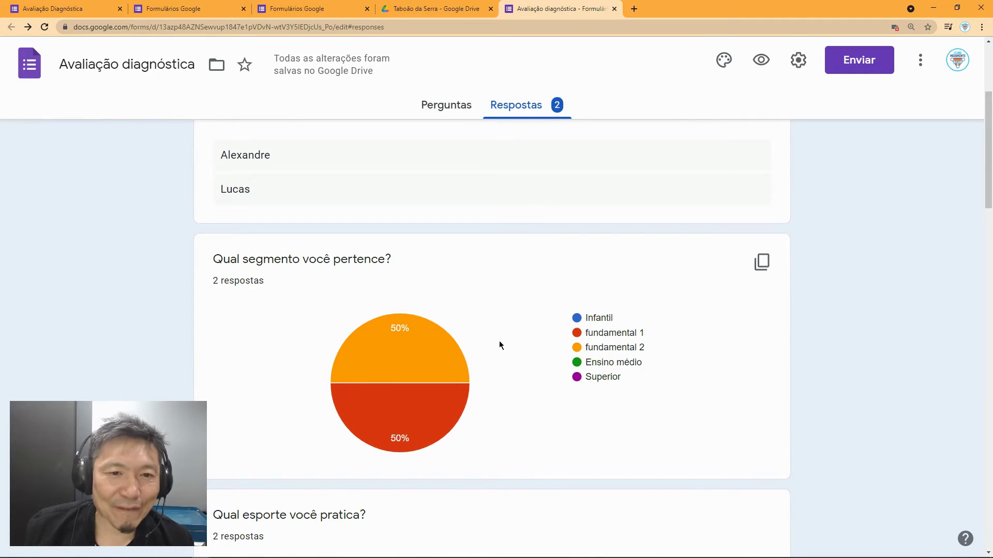
scroll(500, 350, down, 5)
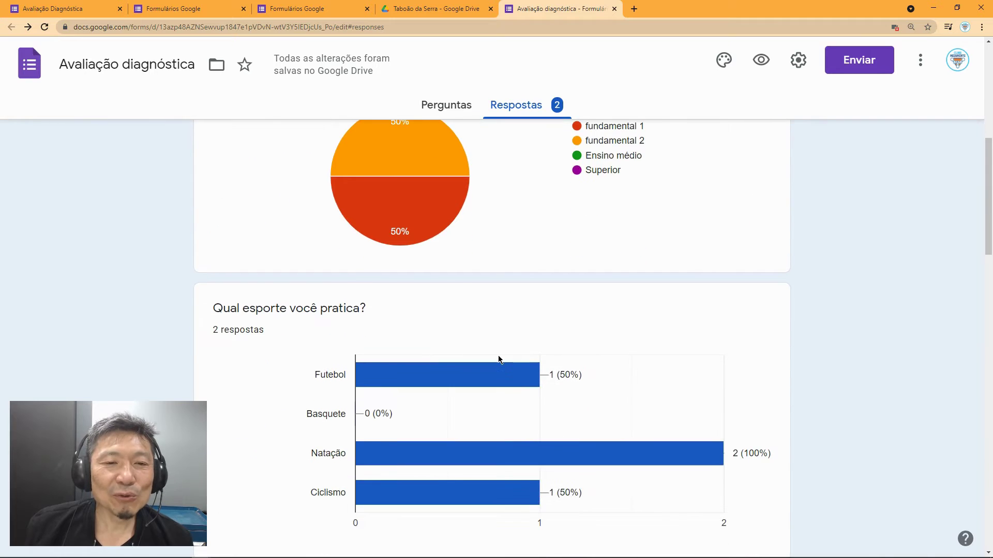
scroll(315, 324, down, 1)
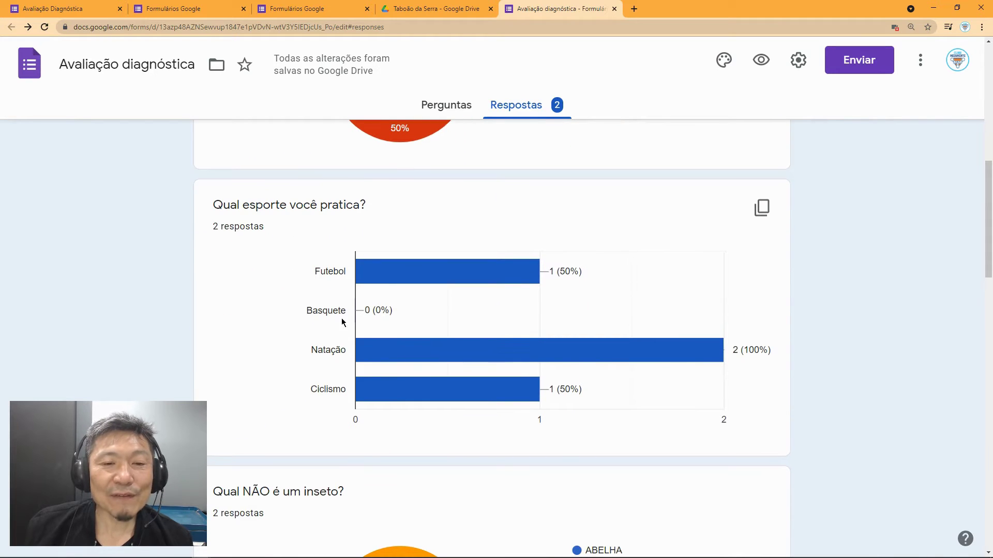
scroll(371, 327, down, 4)
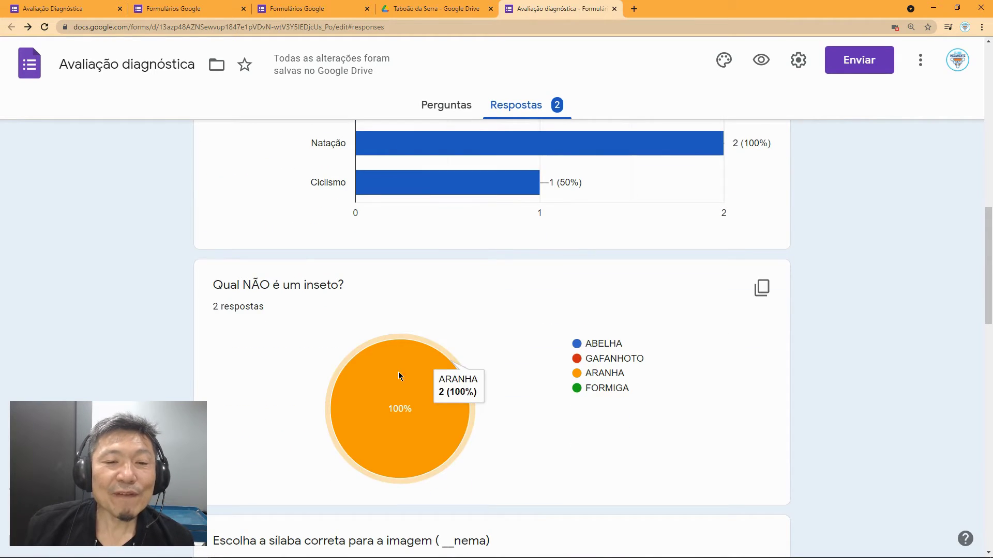
scroll(522, 451, down, 6)
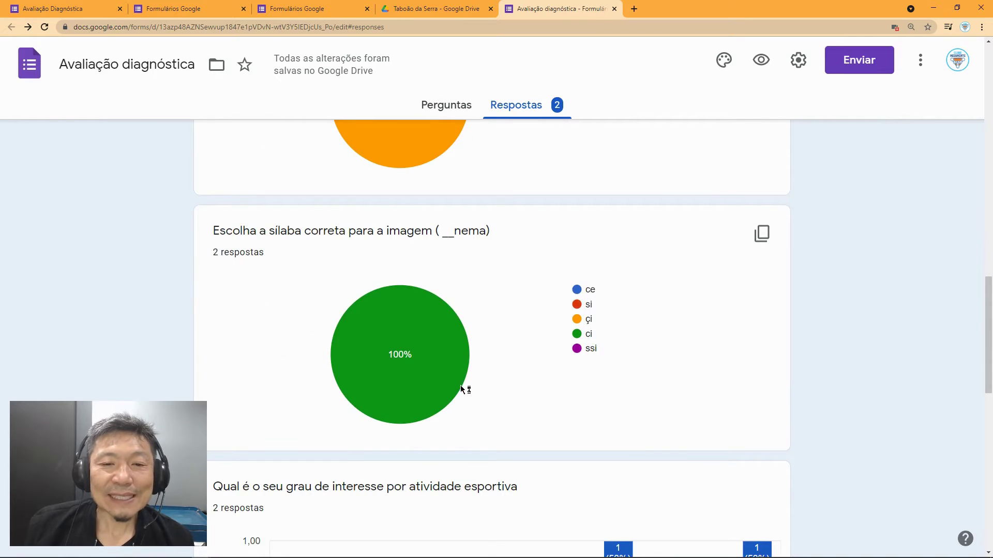
scroll(522, 393, down, 4)
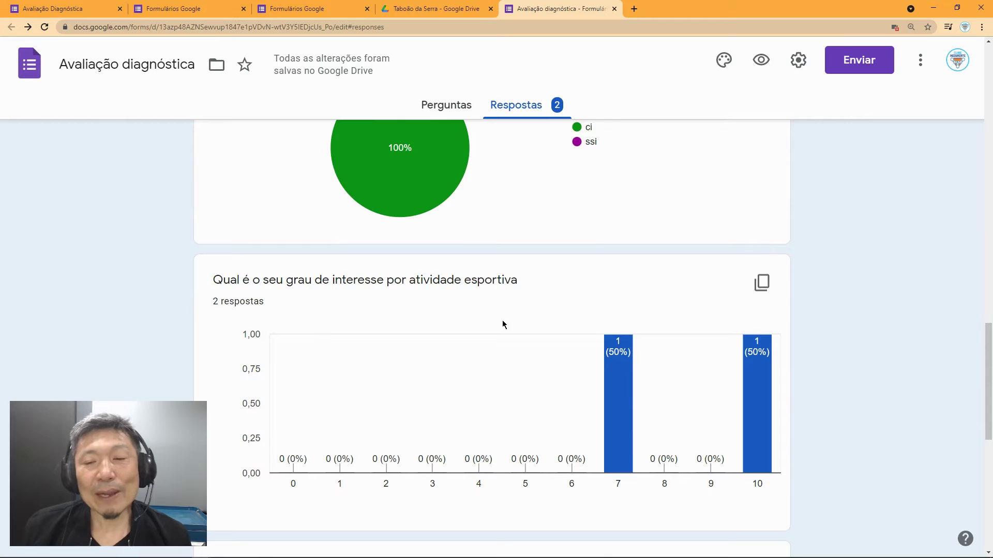
scroll(503, 325, down, 4)
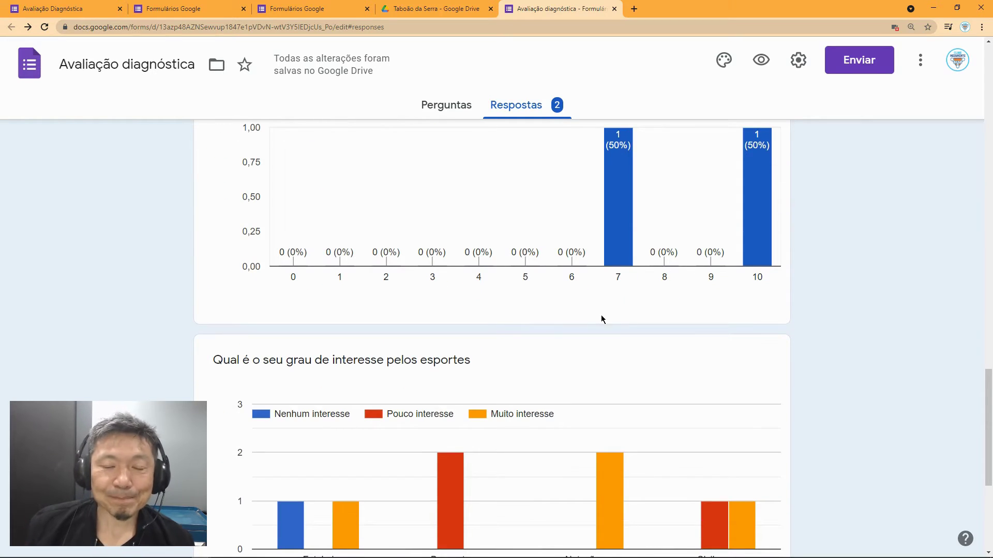
scroll(492, 337, down, 1)
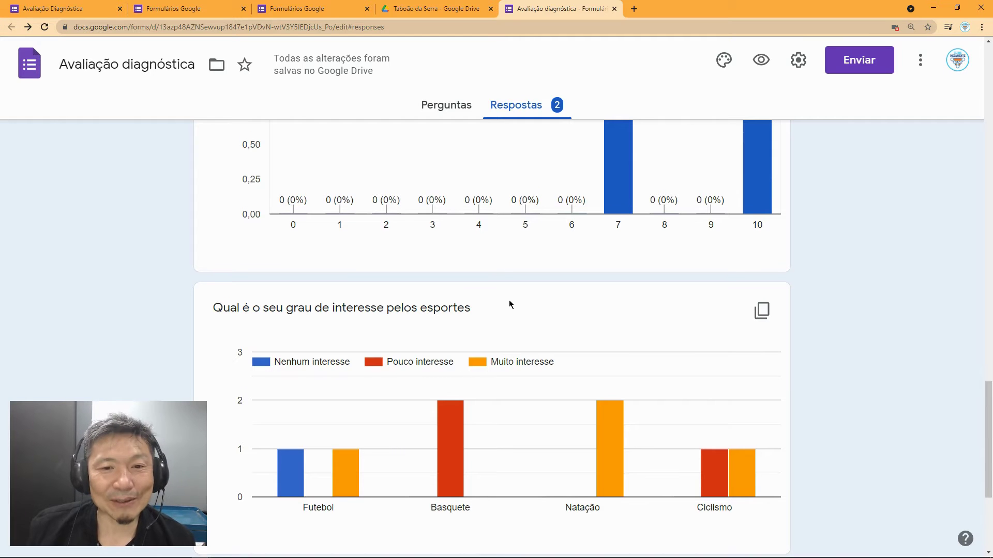
scroll(501, 354, down, 3)
scroll(503, 355, down, 2)
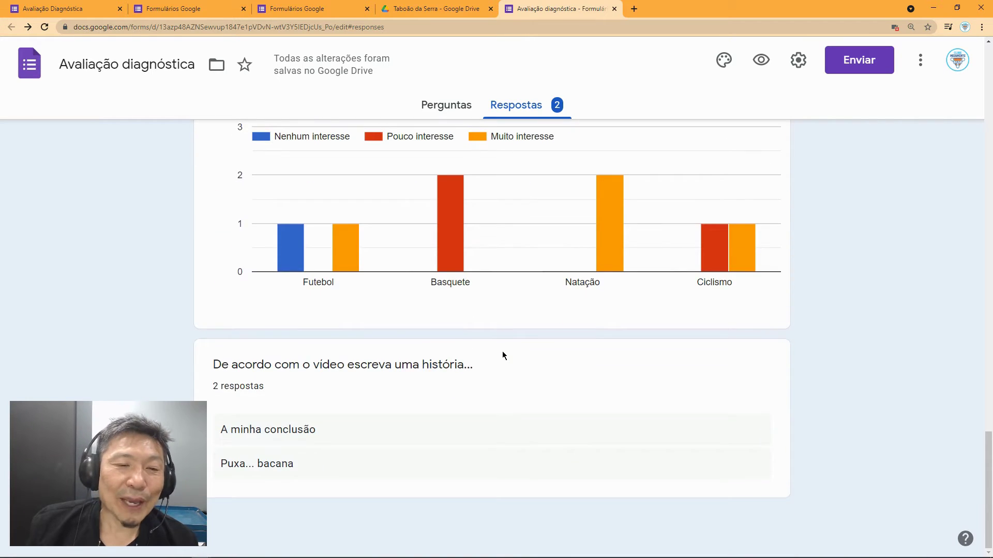
scroll(503, 355, up, 7)
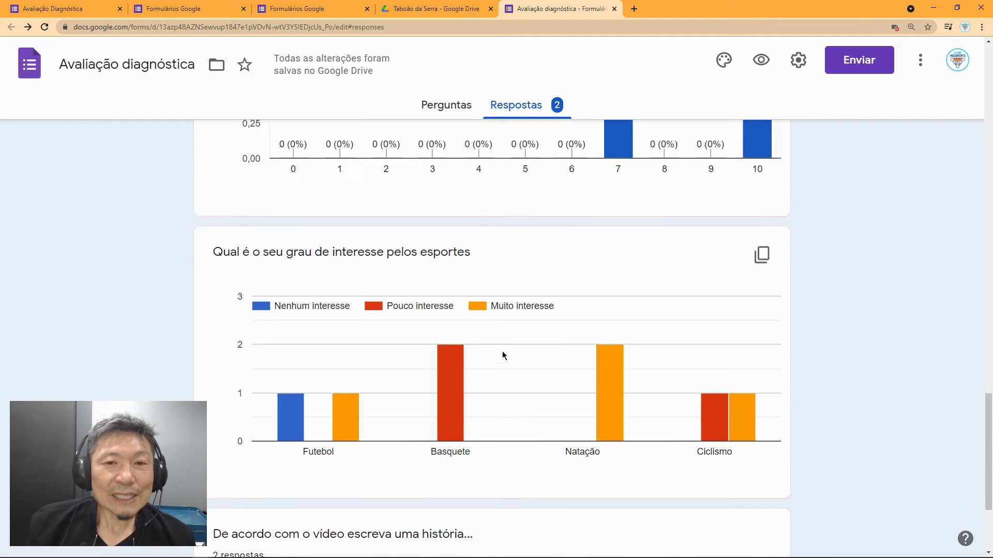
scroll(502, 354, up, 12)
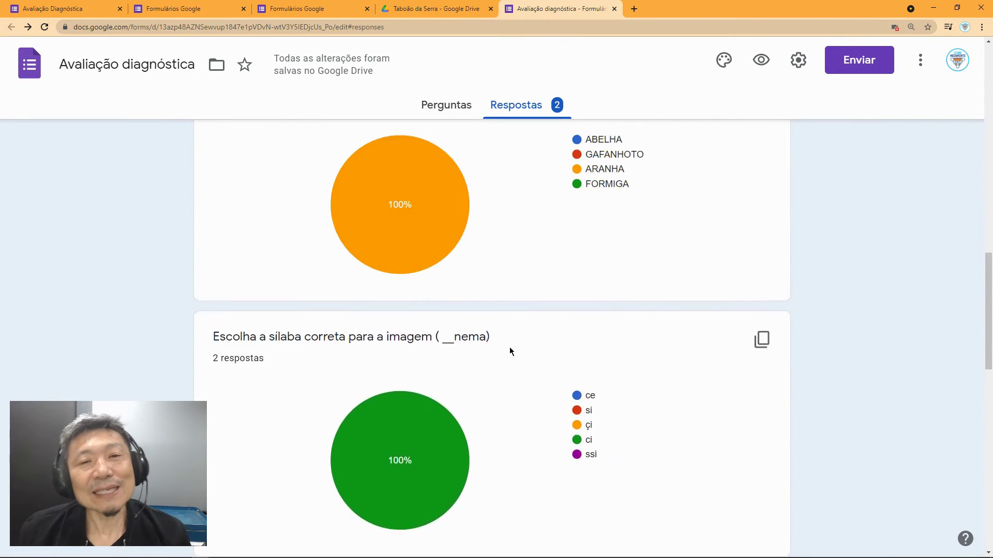
scroll(510, 352, up, 15)
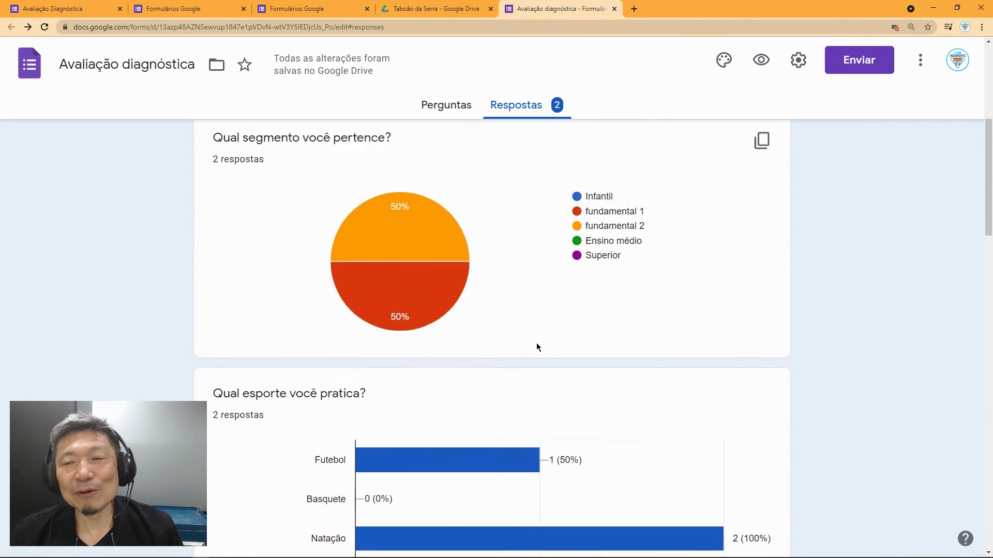
scroll(553, 344, up, 3)
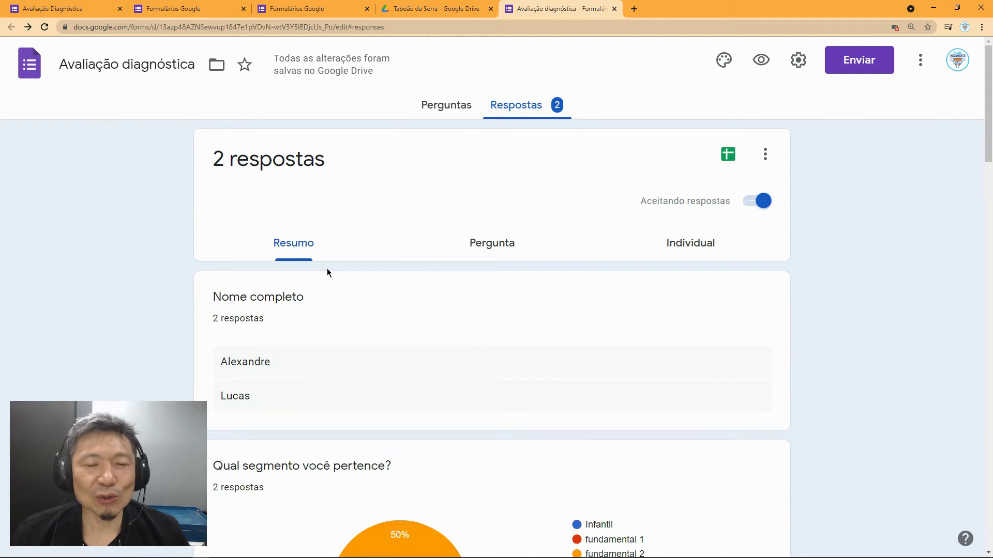
Step: Switch to the per-question view and step forward to question 4, 'Qual NÃO é um inseto?'
click(494, 246)
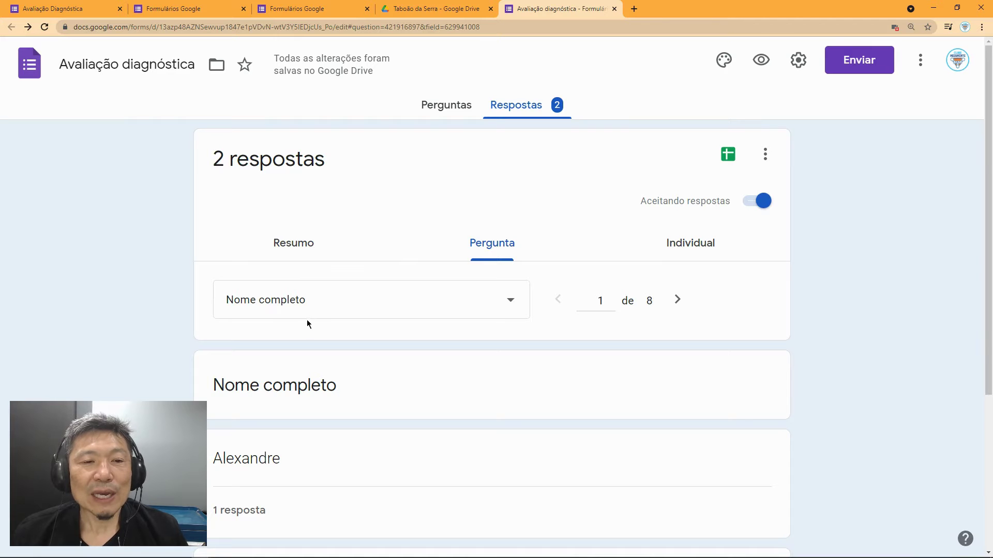
scroll(308, 323, down, 1)
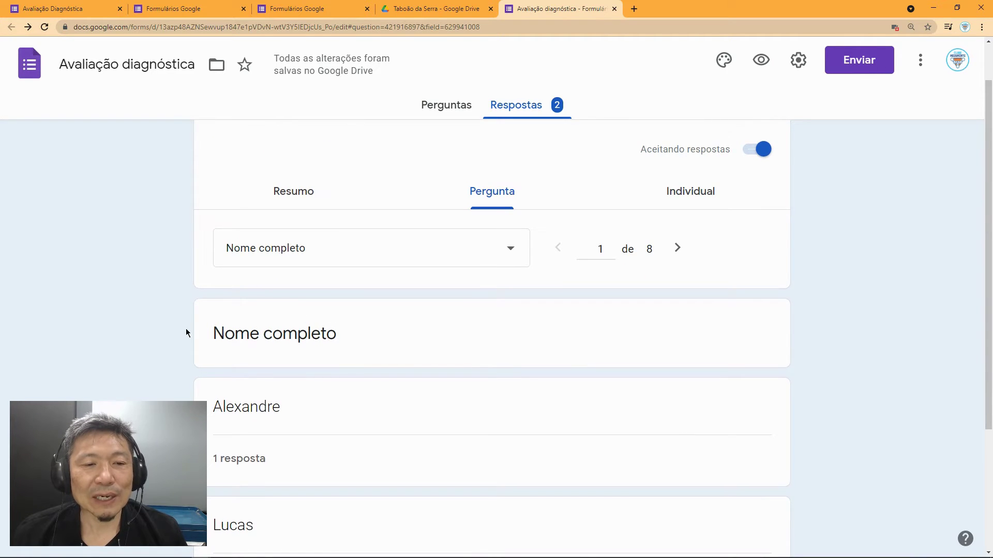
scroll(187, 333, down, 2)
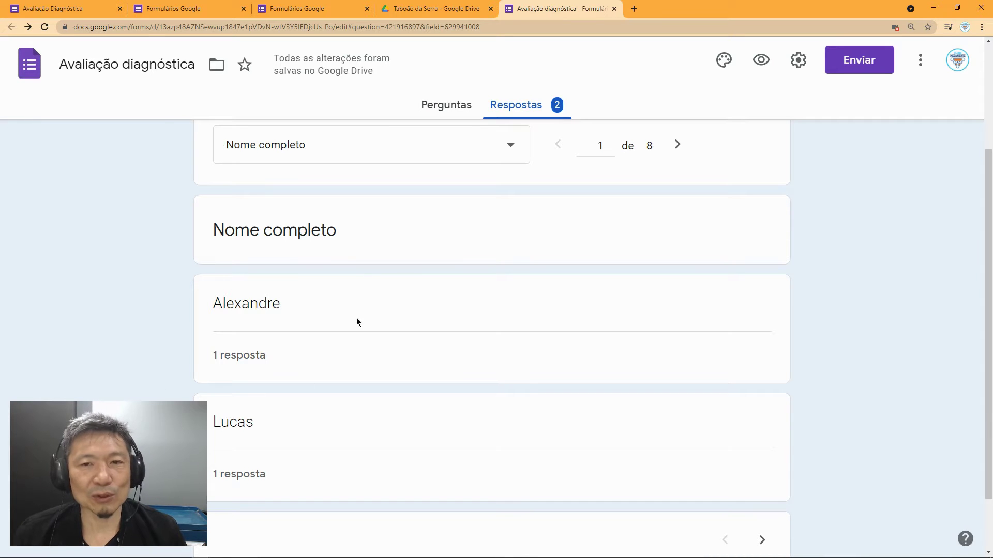
click(677, 146)
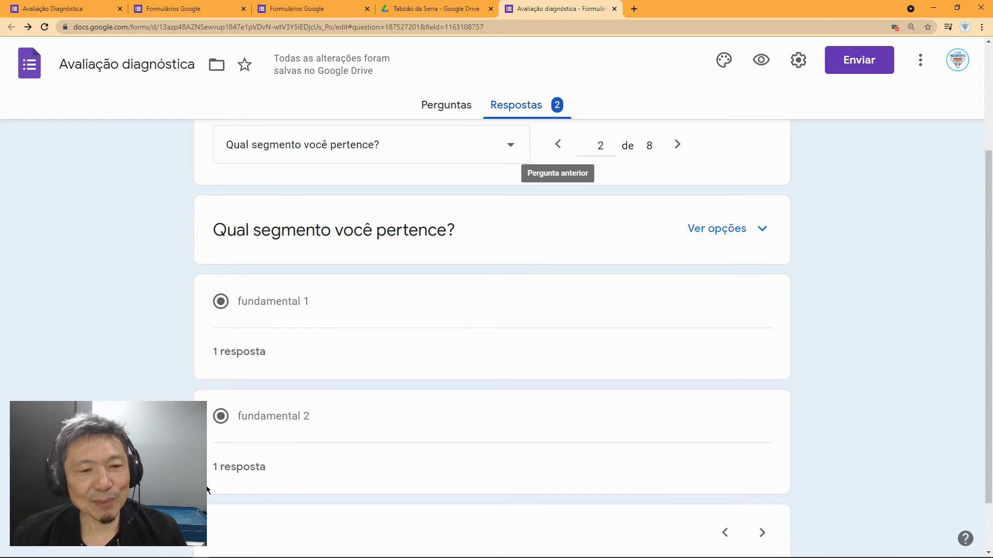
click(678, 147)
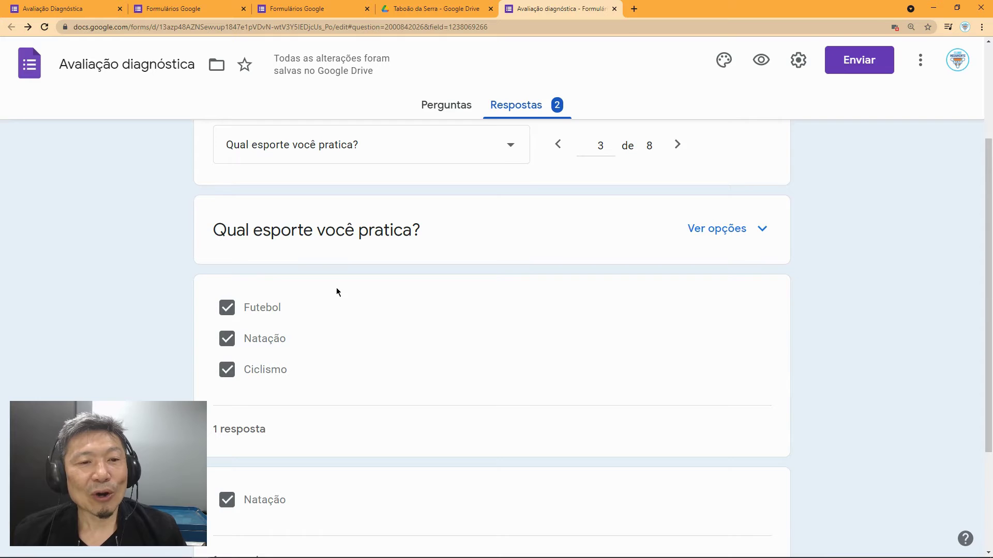
scroll(337, 289, down, 1)
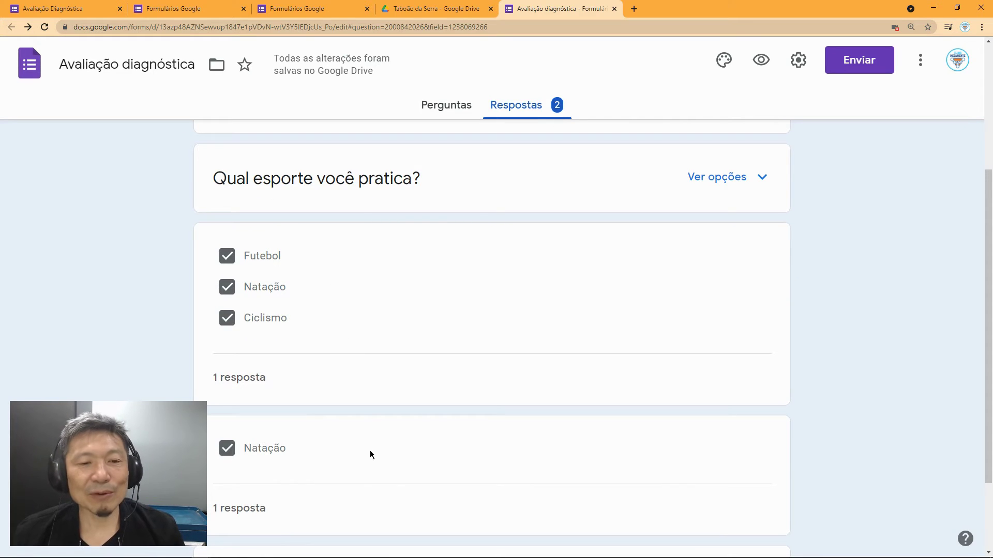
scroll(633, 228, up, 2)
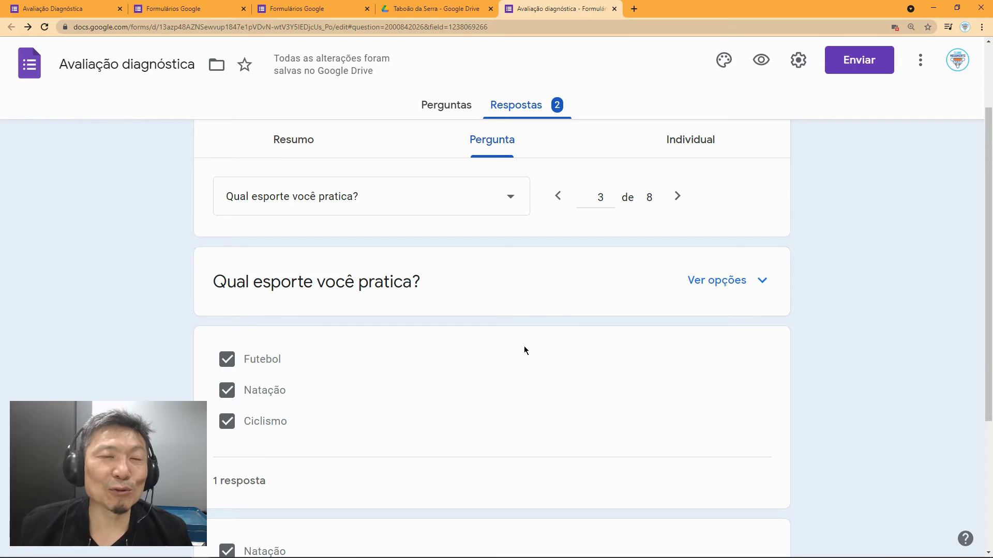
click(678, 198)
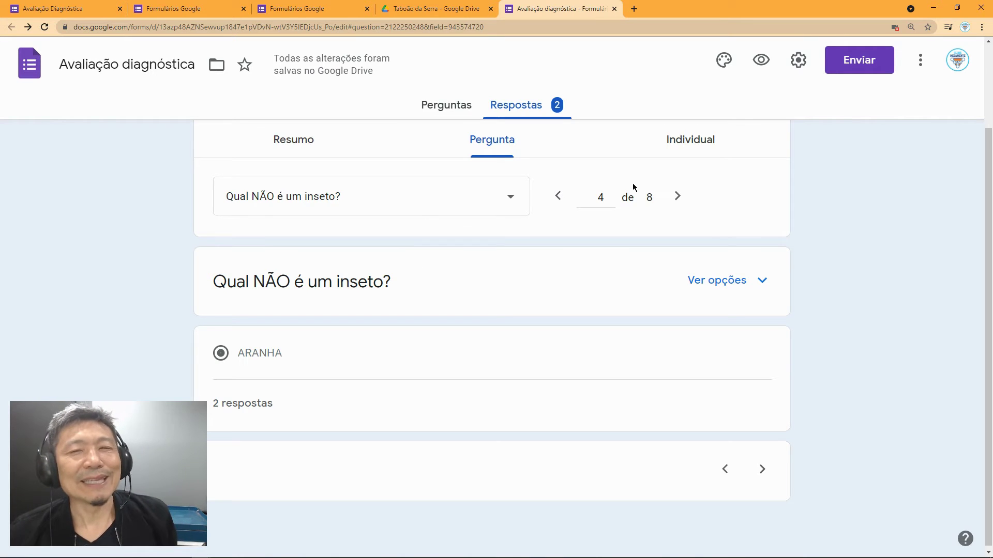
Step: Open the Individual view and scroll through response 1 of 2, then back to the top
click(685, 143)
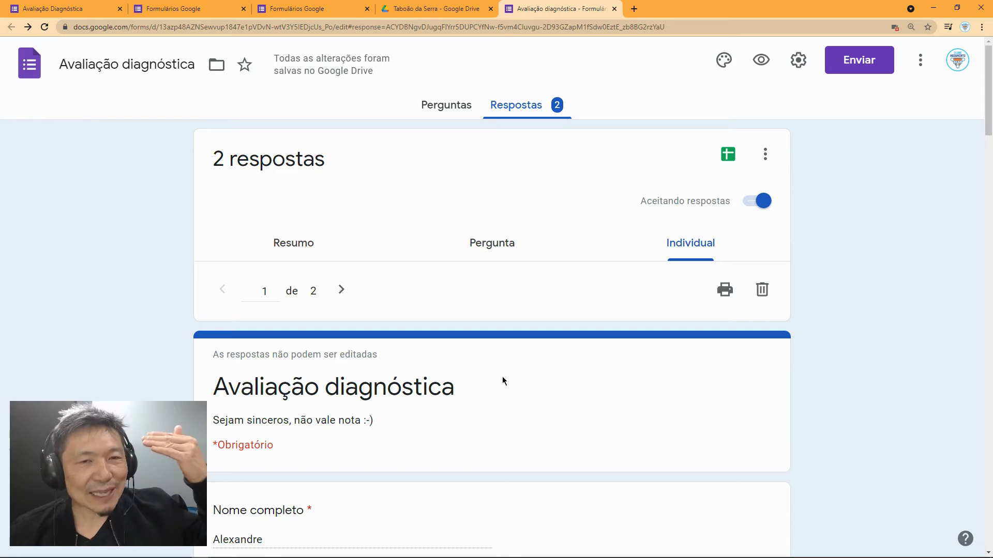
scroll(503, 381, down, 6)
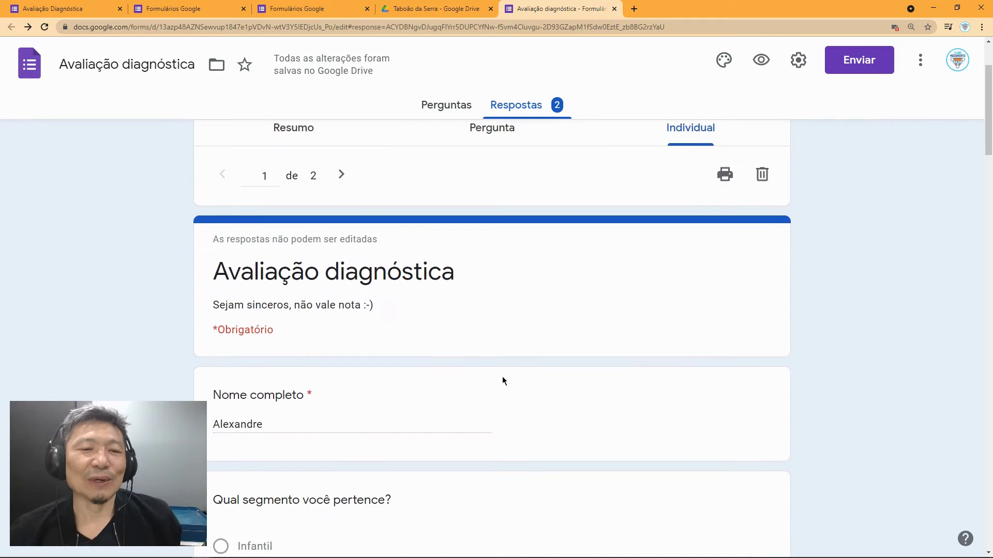
scroll(502, 382, down, 13)
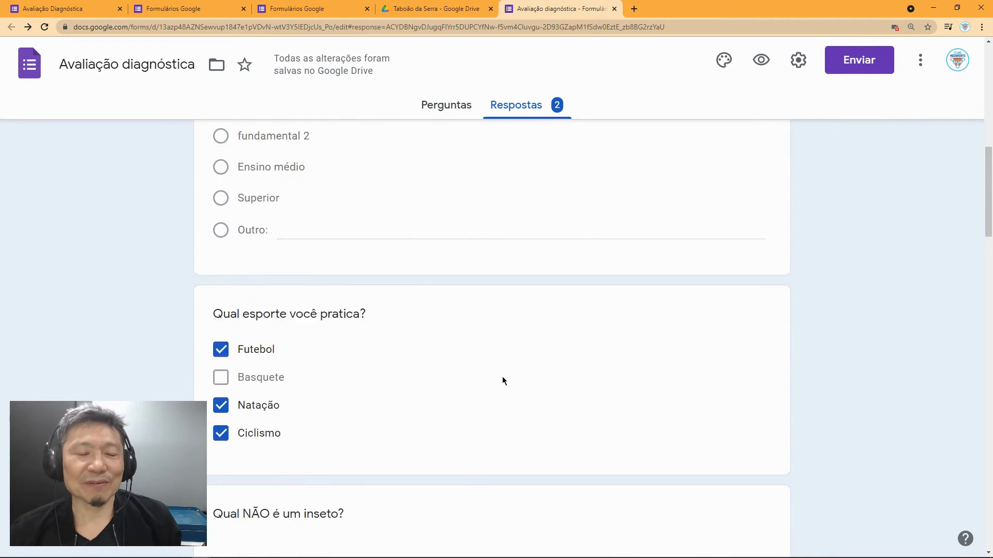
scroll(502, 381, down, 18)
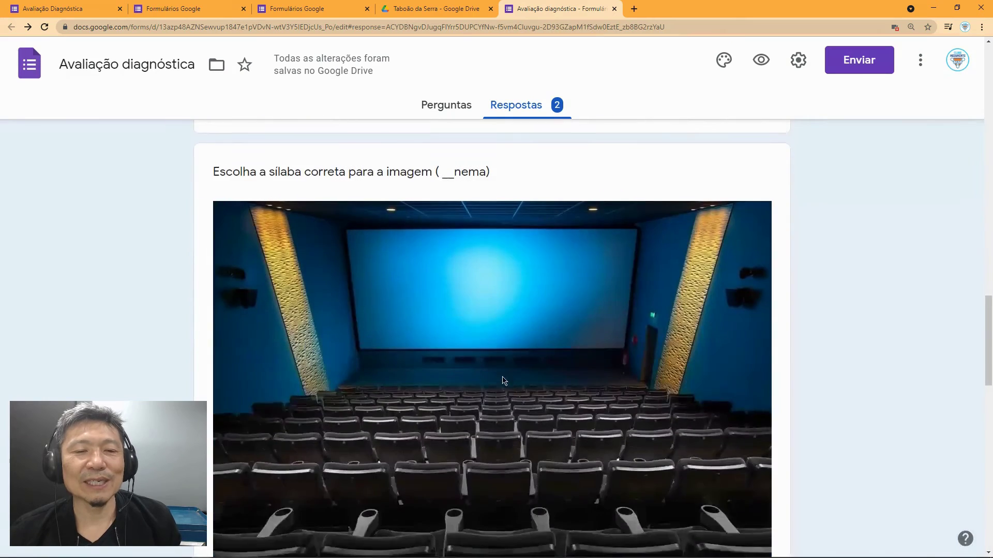
scroll(502, 381, down, 8)
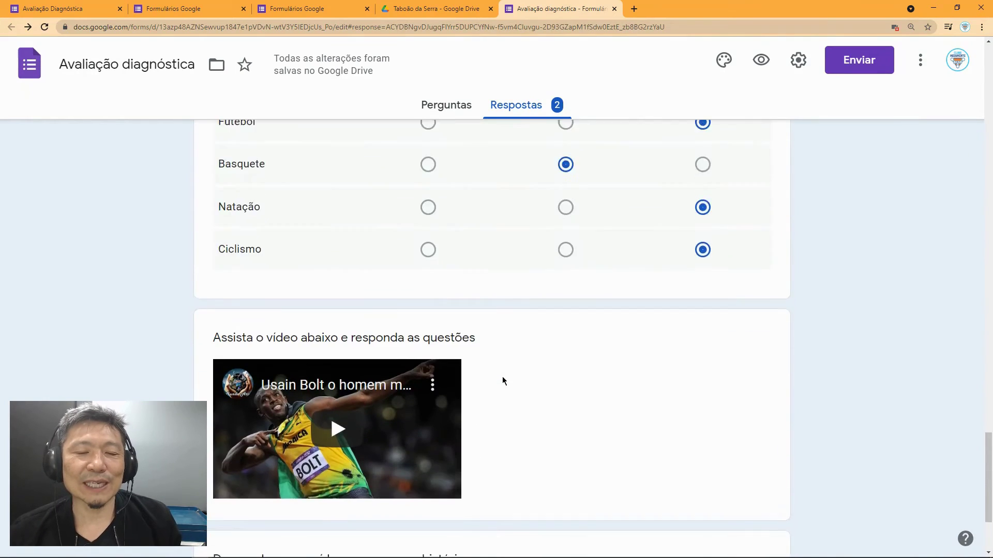
scroll(502, 381, up, 14)
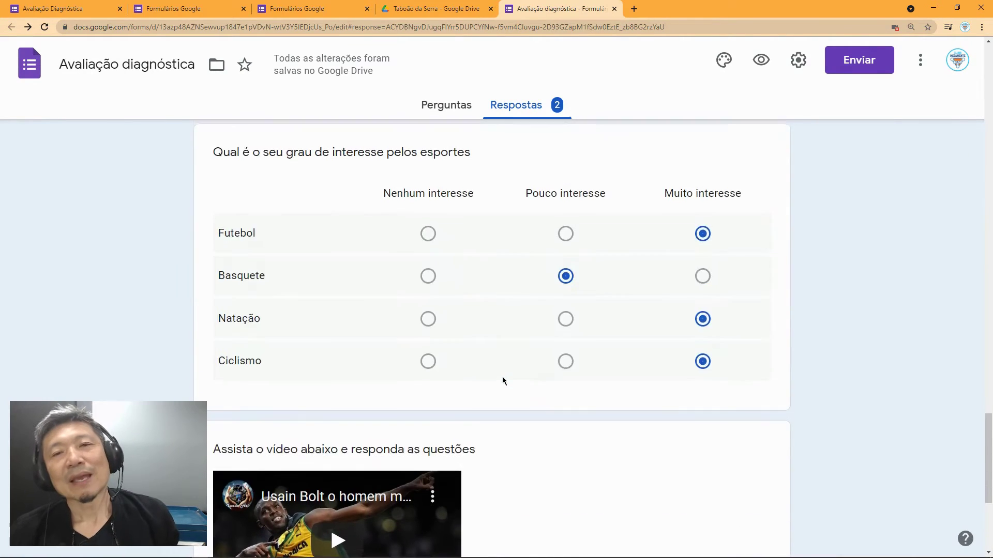
scroll(503, 381, up, 15)
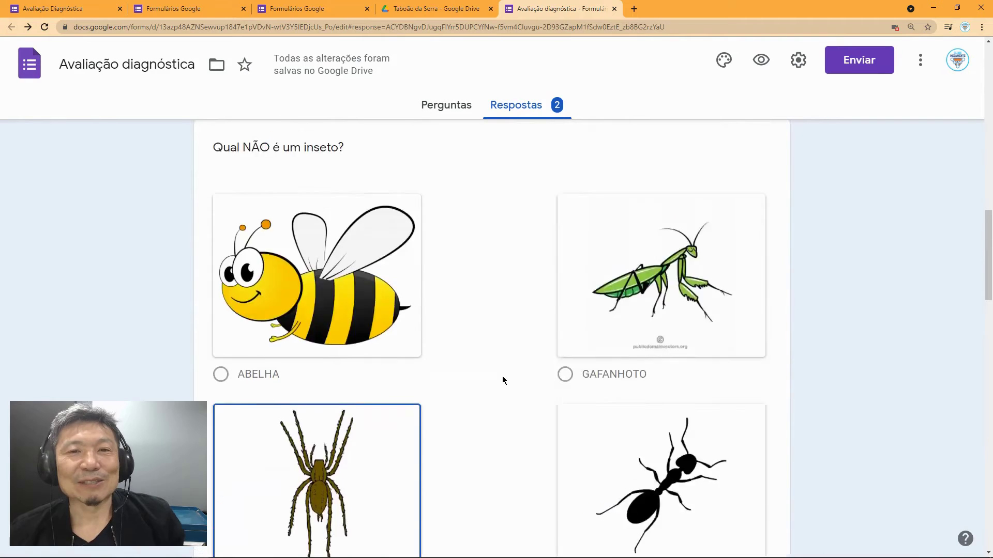
scroll(503, 381, up, 10)
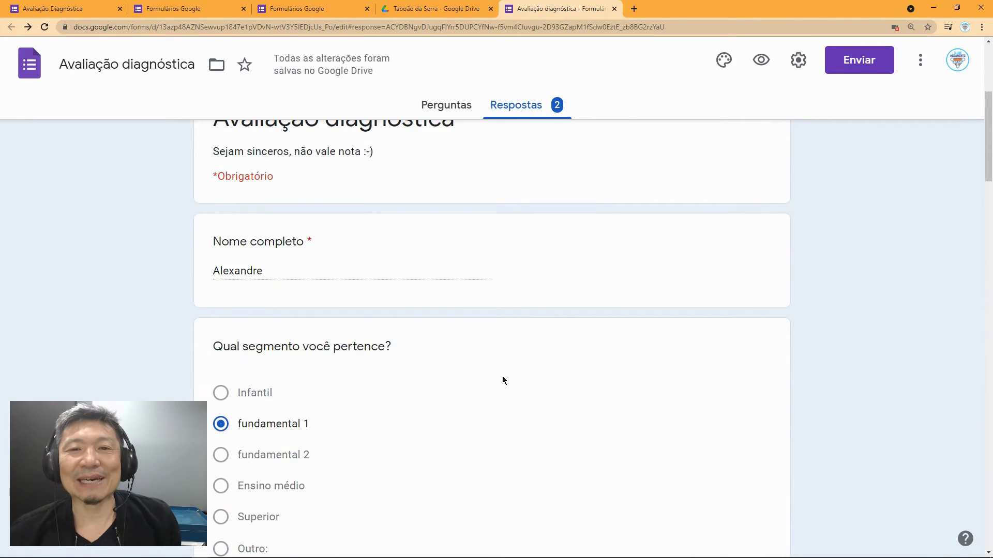
scroll(693, 346, up, 2)
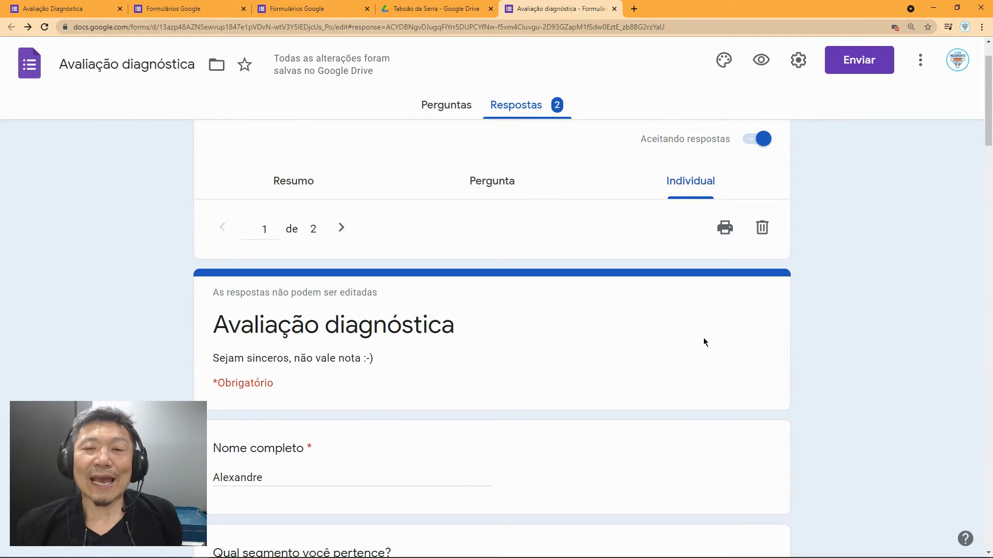
scroll(607, 300, up, 2)
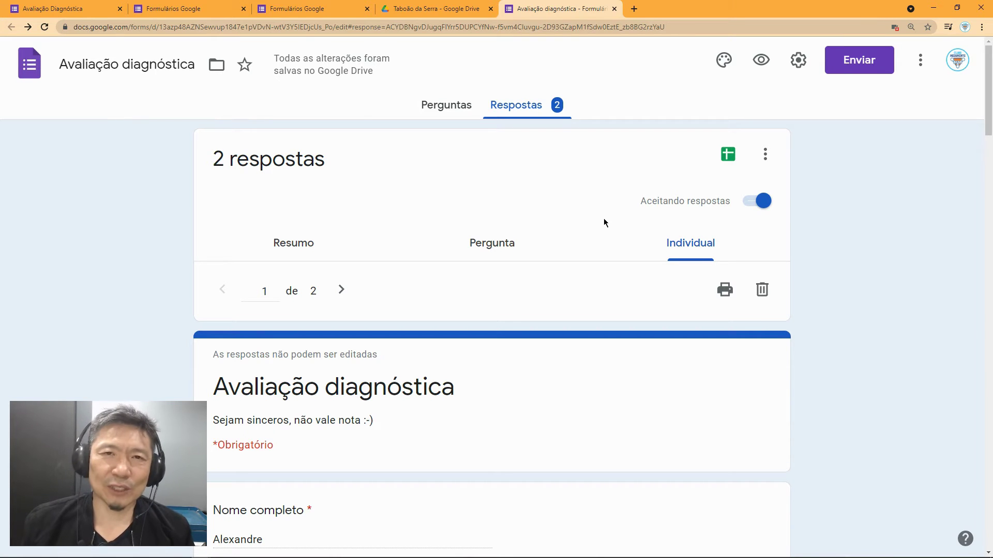
Step: Turn off 'Aceitando respostas', load the public form link to confirm it's closed, then close that tab
click(749, 206)
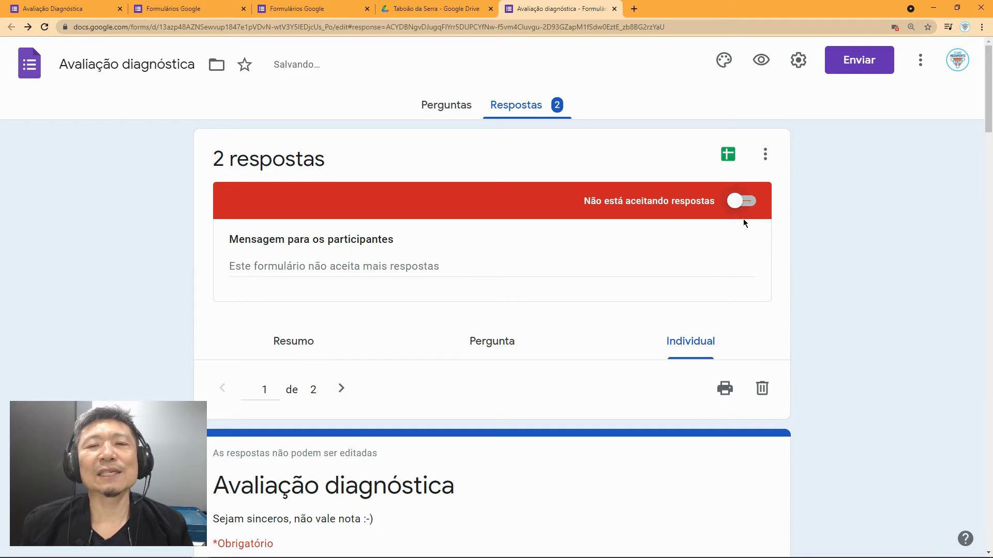
click(633, 8)
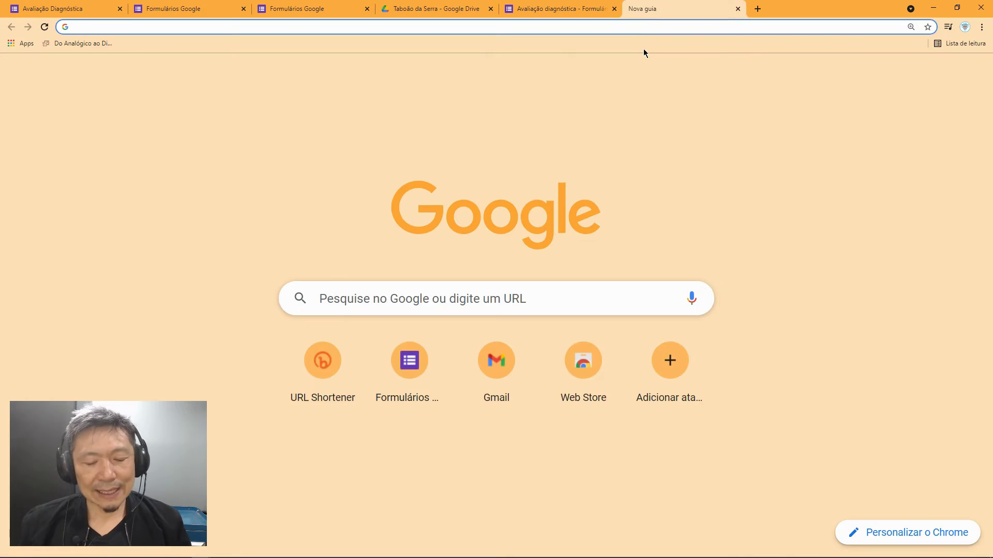
text(https://docs.google.com/forms/d/e/1FAIpQLSfmJErsfj8MJmR2MmLLAXj02QnQDTccOWDUwvgHyhJM992FtQ/viewform?usp=sf_link)
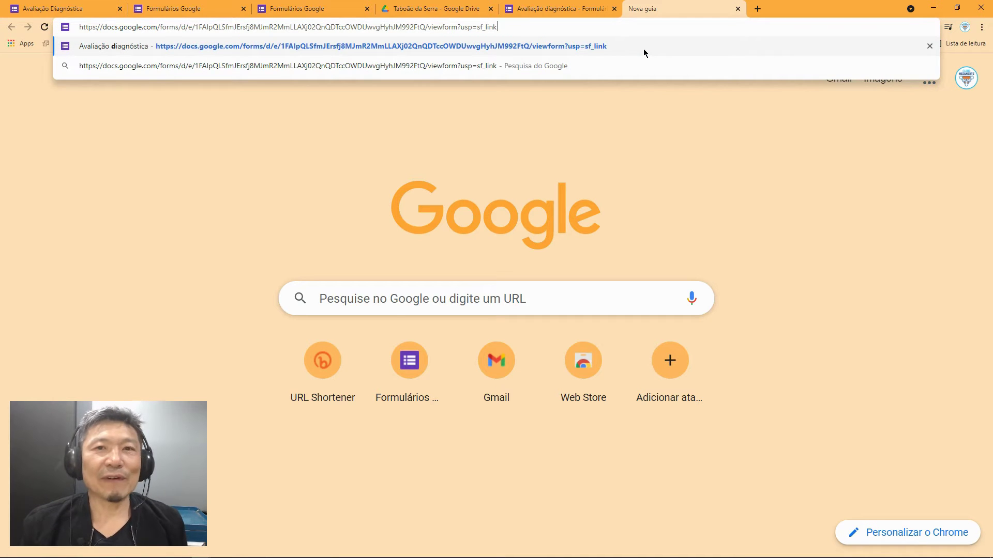
key(Return)
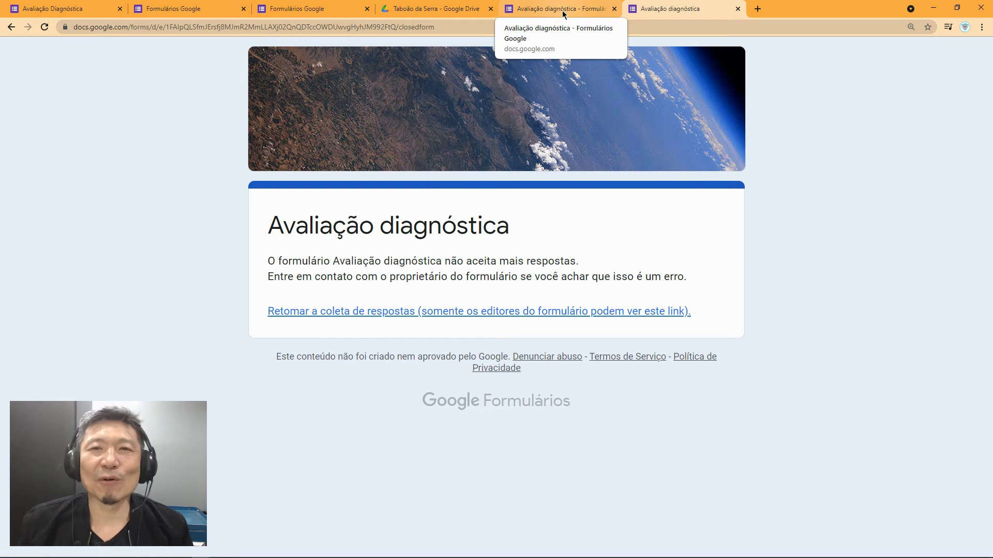
click(738, 9)
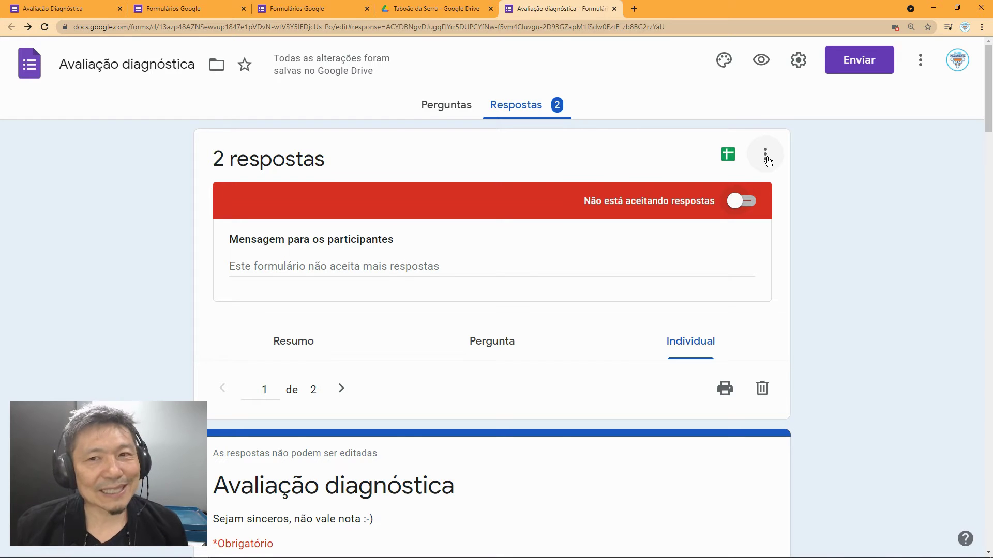
Step: Link the responses to a new spreadsheet with the default 'Criar uma nova planilha' option
click(725, 156)
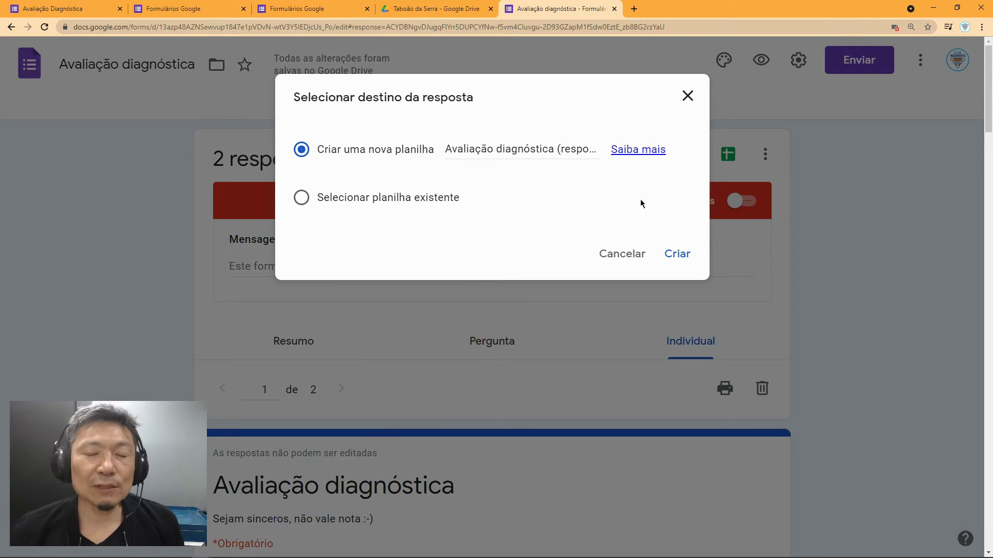
click(682, 264)
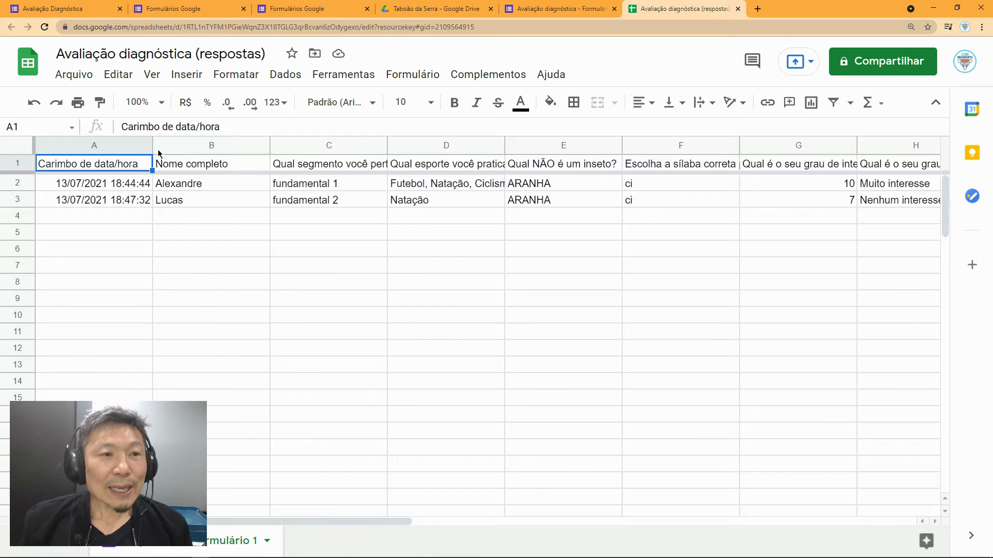
click(162, 104)
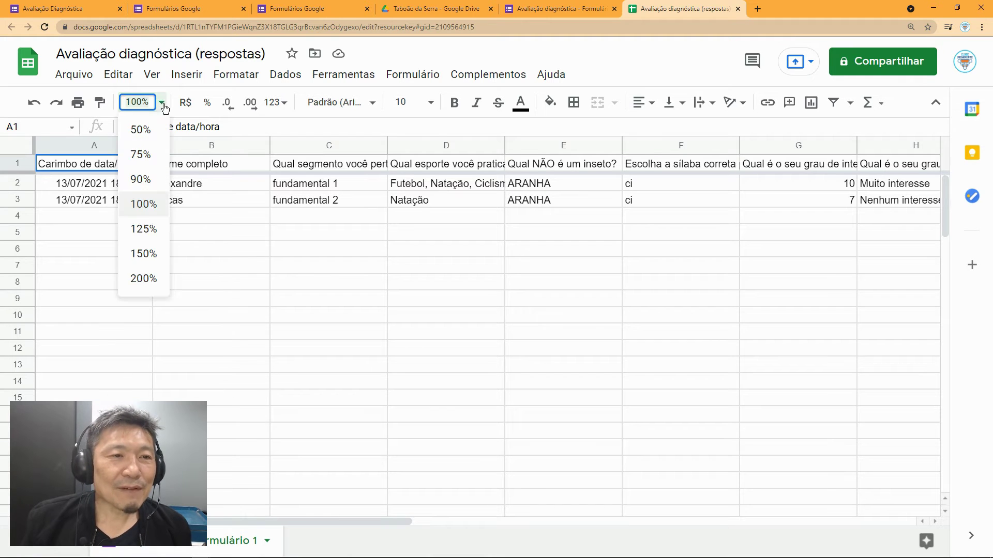
click(141, 253)
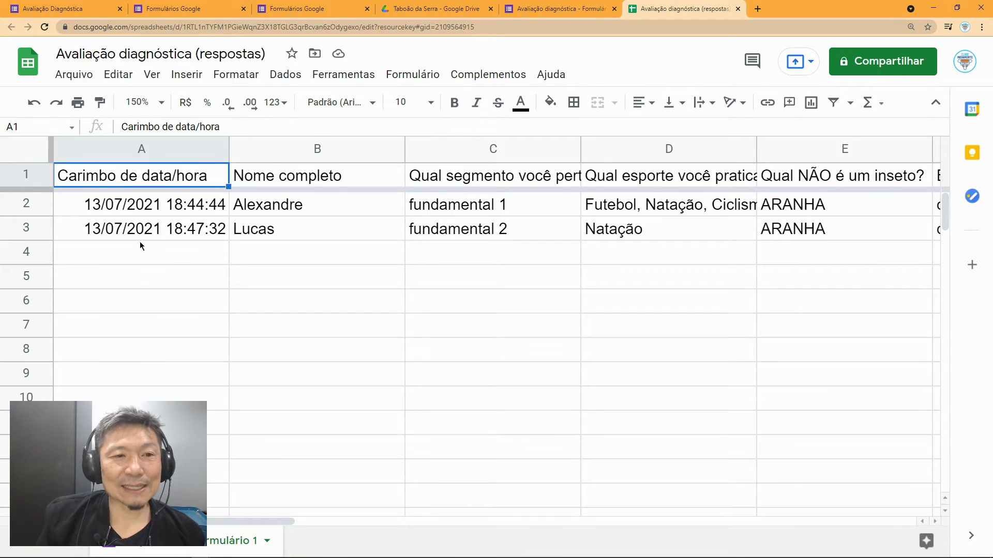
click(147, 213)
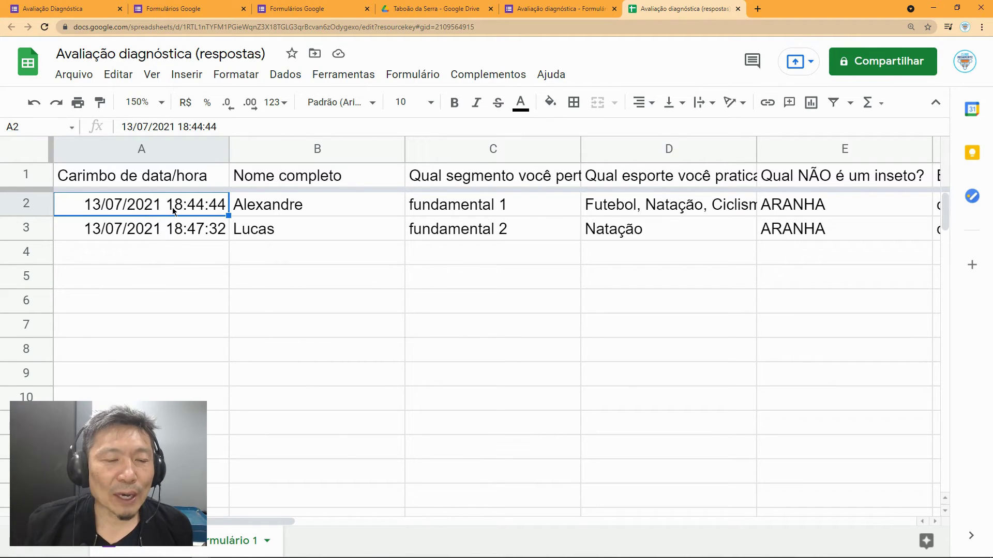
click(176, 233)
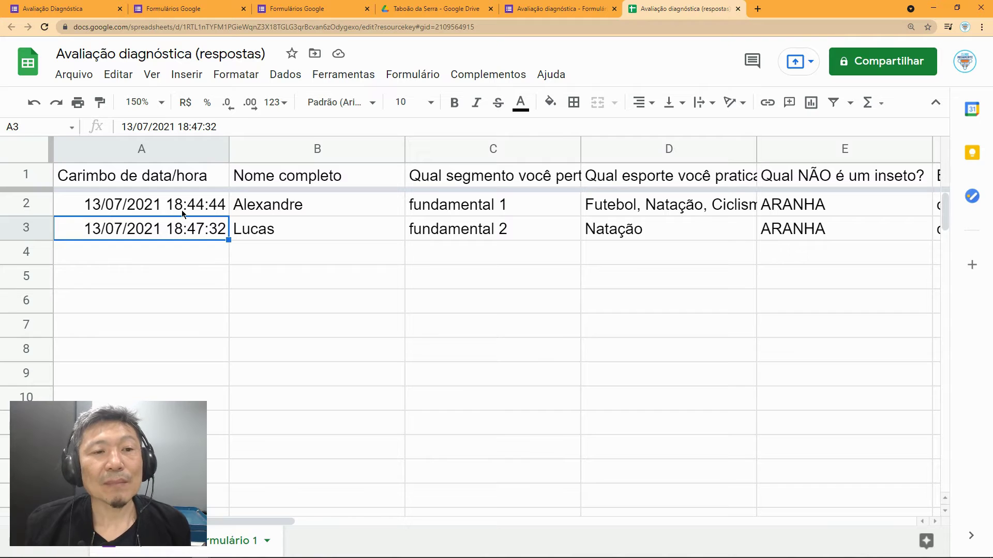
click(182, 213)
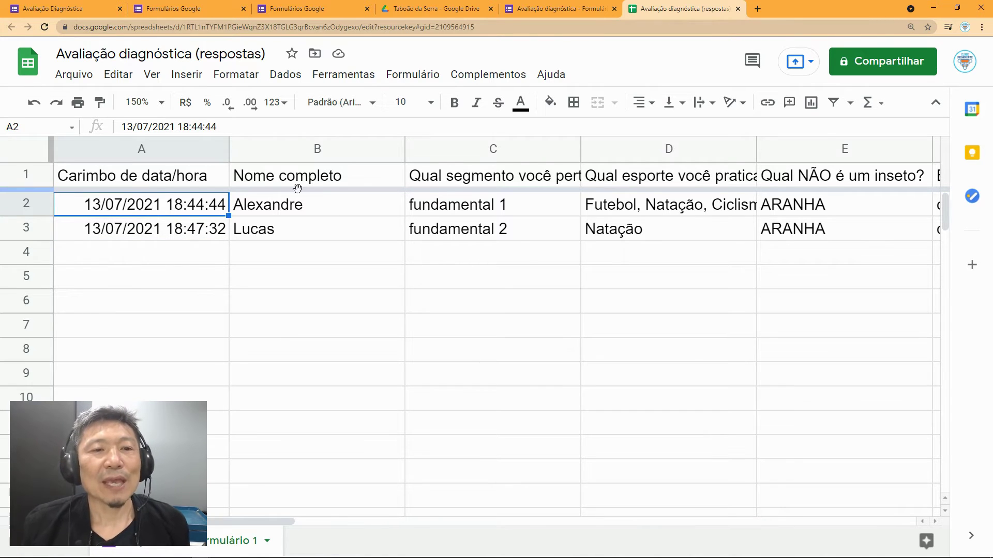
click(315, 208)
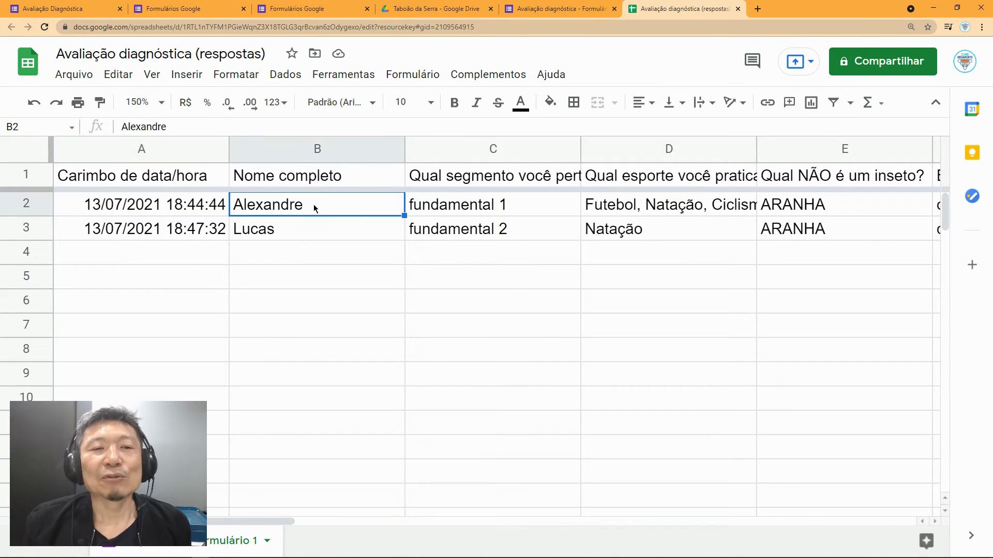
click(474, 205)
key(Right)
key(Right)
key(Right)
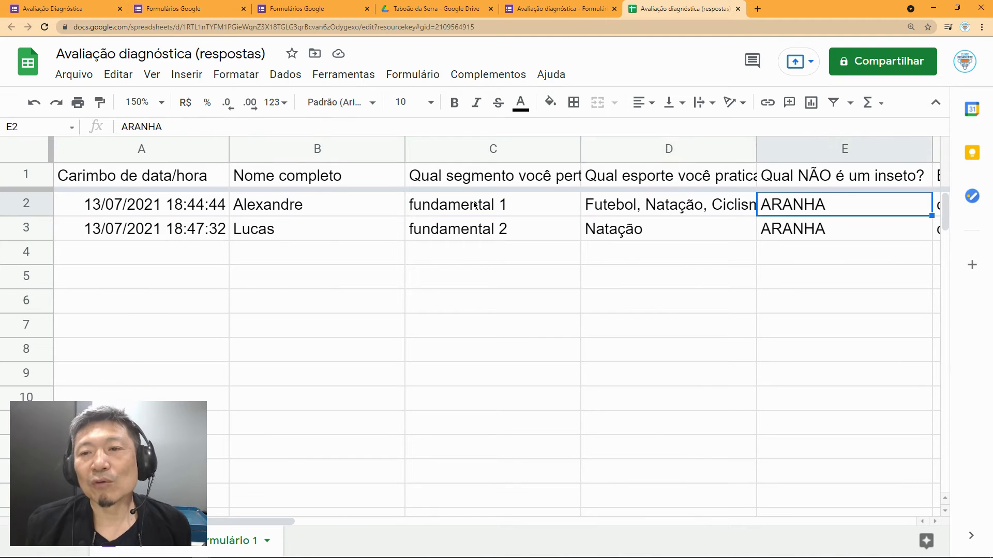
key(Right)
key(Right)
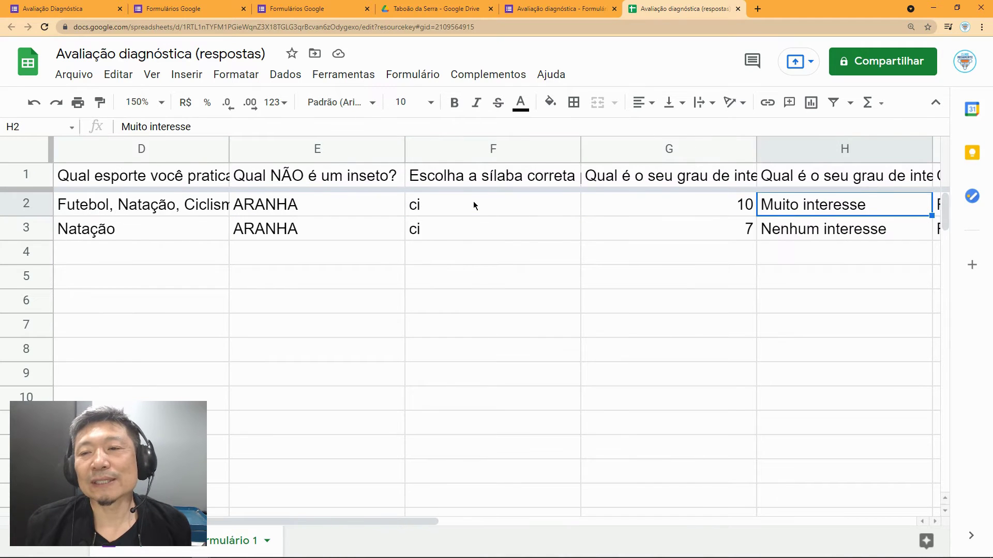
key(Right)
key(Right)
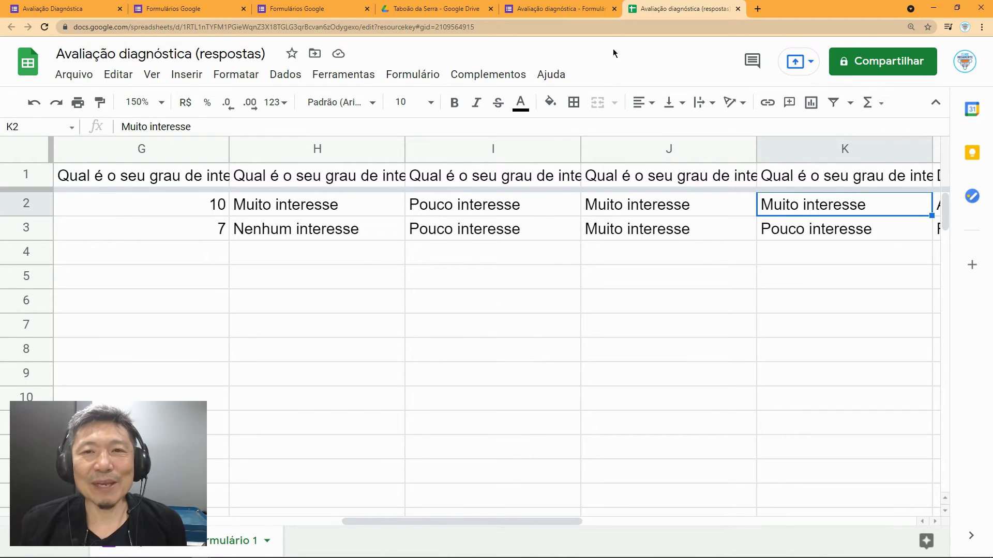
Step: Switch back to the Forms tab, look over the Perguntas page, then return to Respostas
click(528, 11)
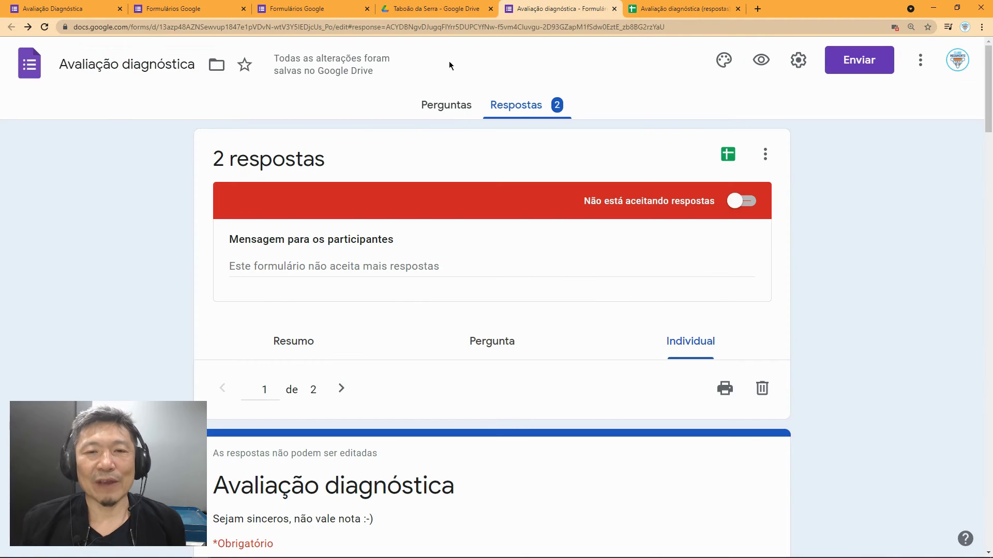
click(444, 107)
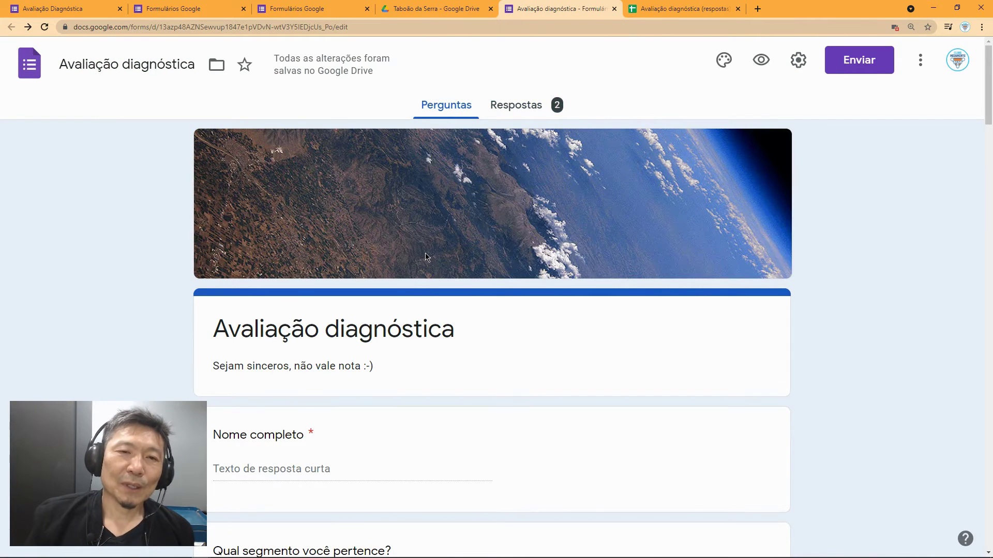
scroll(521, 275, down, 3)
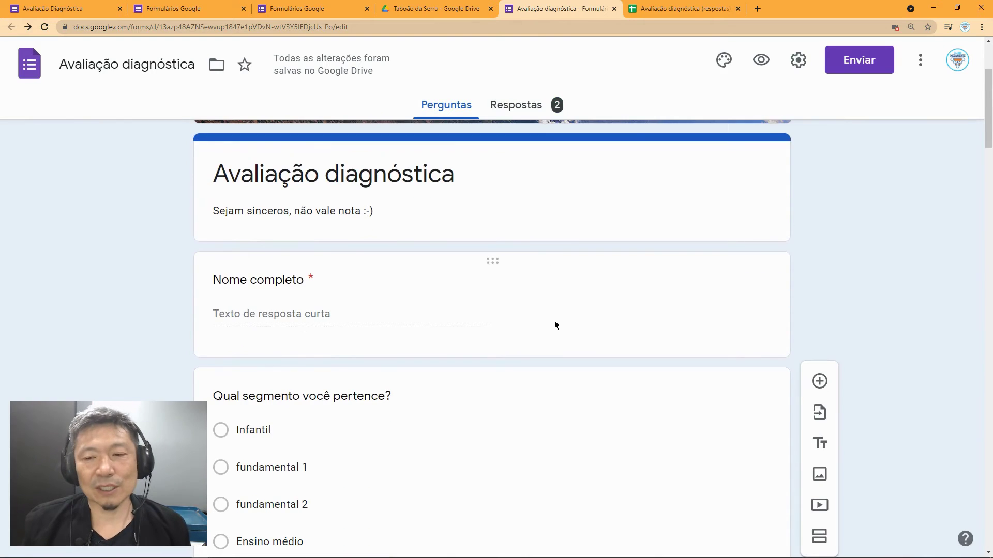
scroll(554, 321, down, 1)
scroll(521, 123, up, 3)
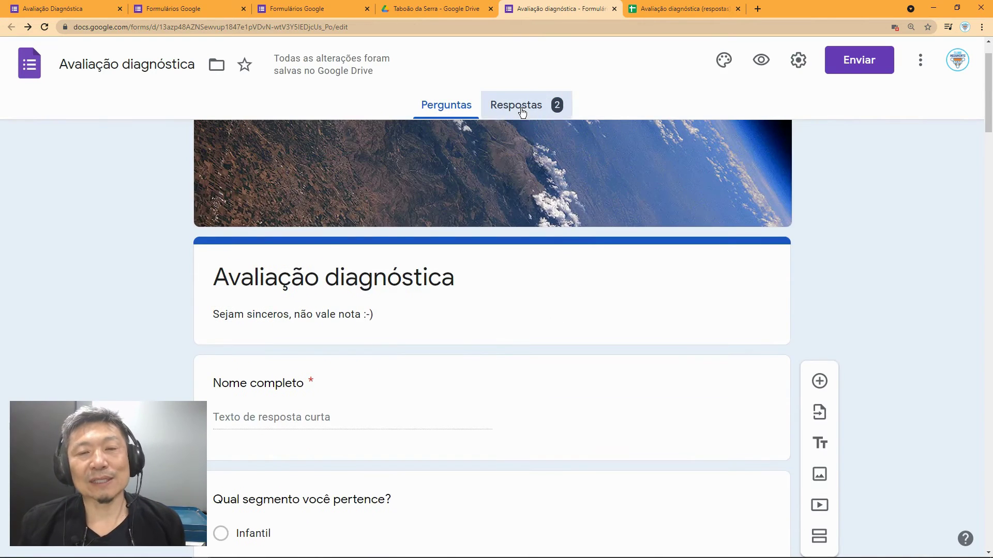
click(521, 112)
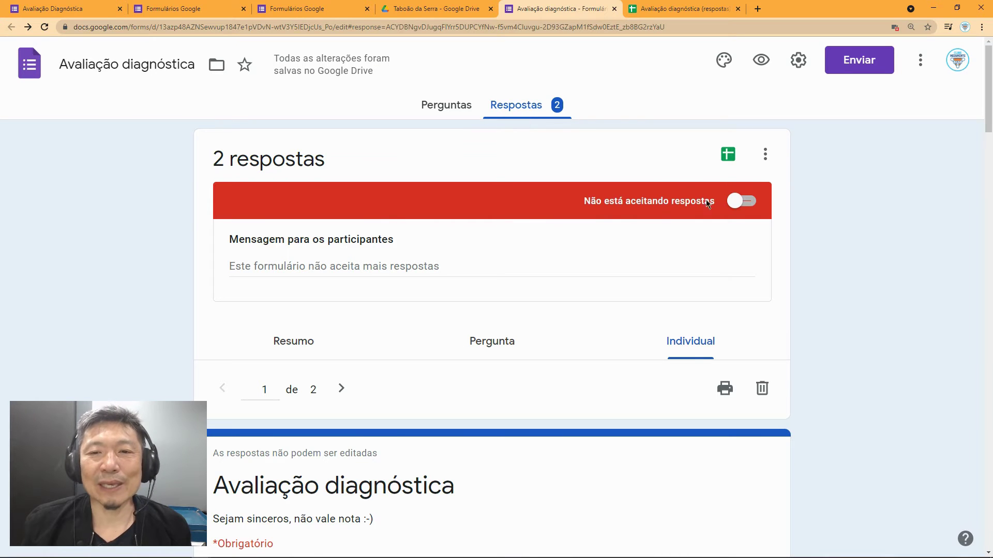
Step: Switch 'Aceitando respostas' on and choose 'Receber notificações por e-mail para novas respostas' from the ⋮ menu
click(742, 202)
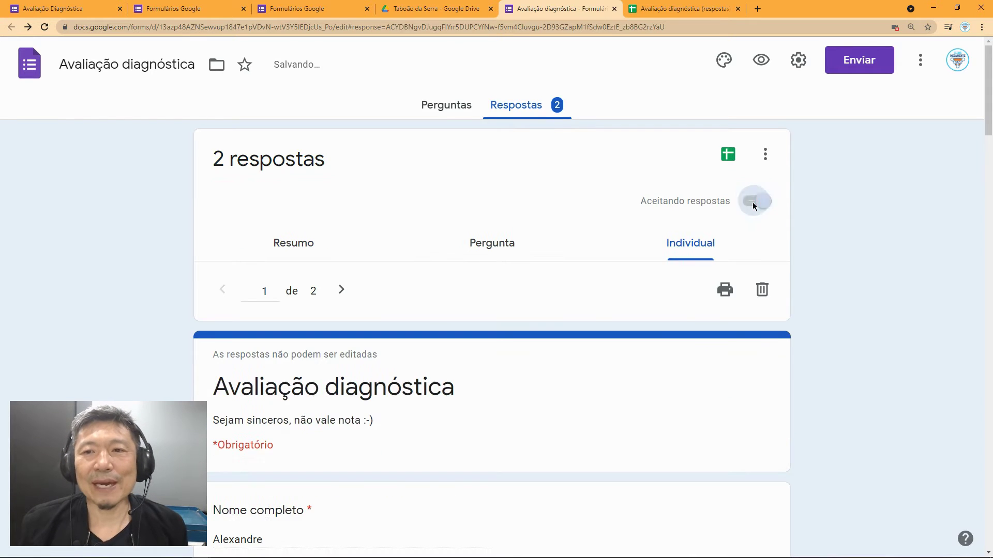
click(765, 155)
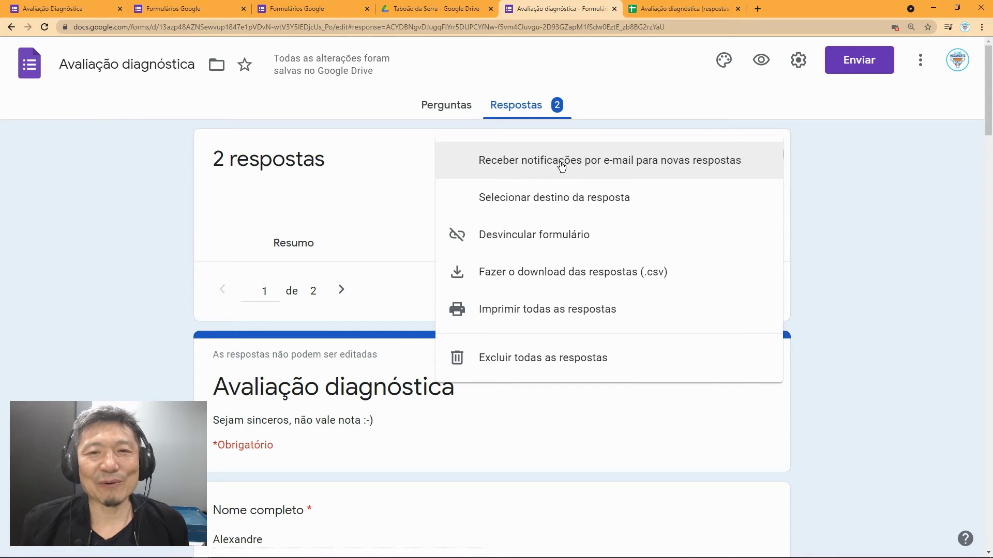
click(428, 170)
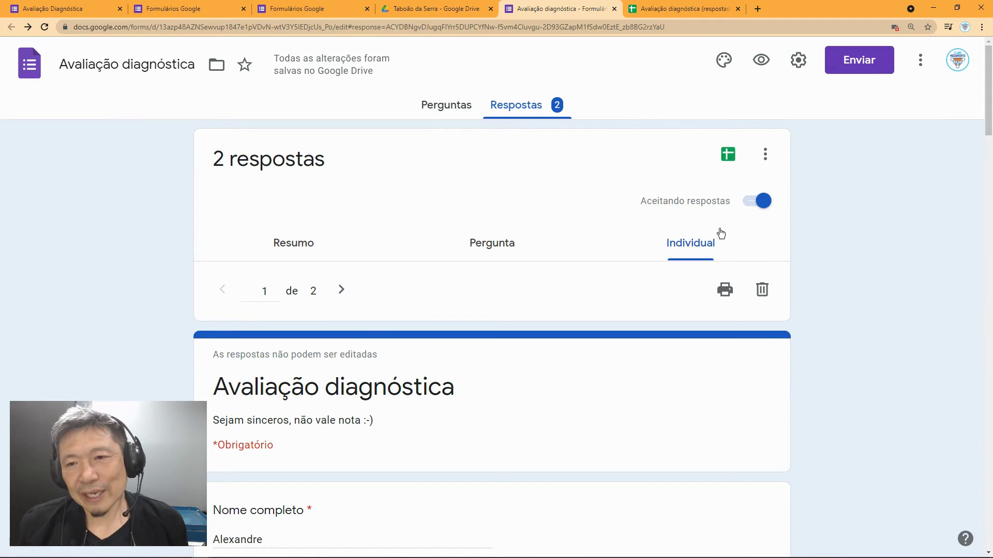
click(765, 161)
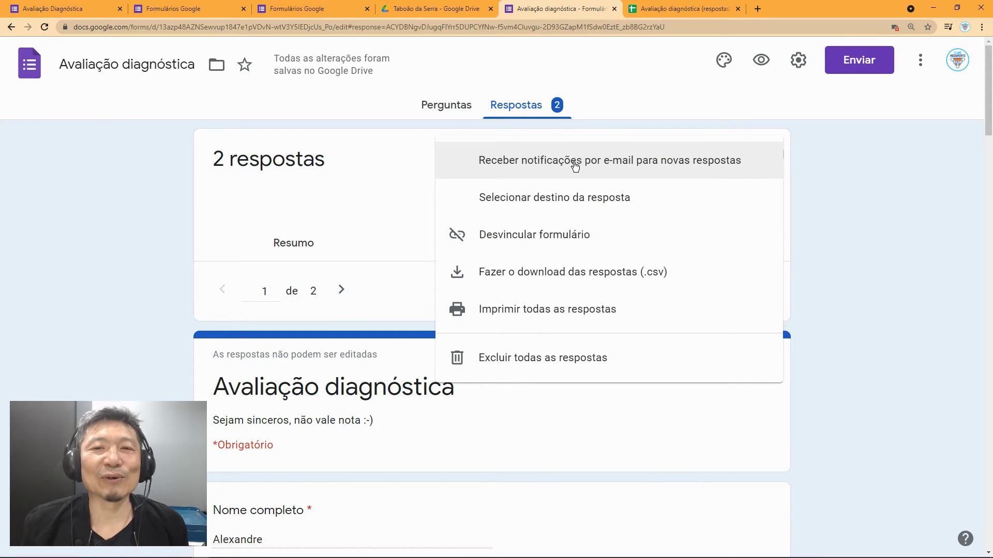
click(627, 165)
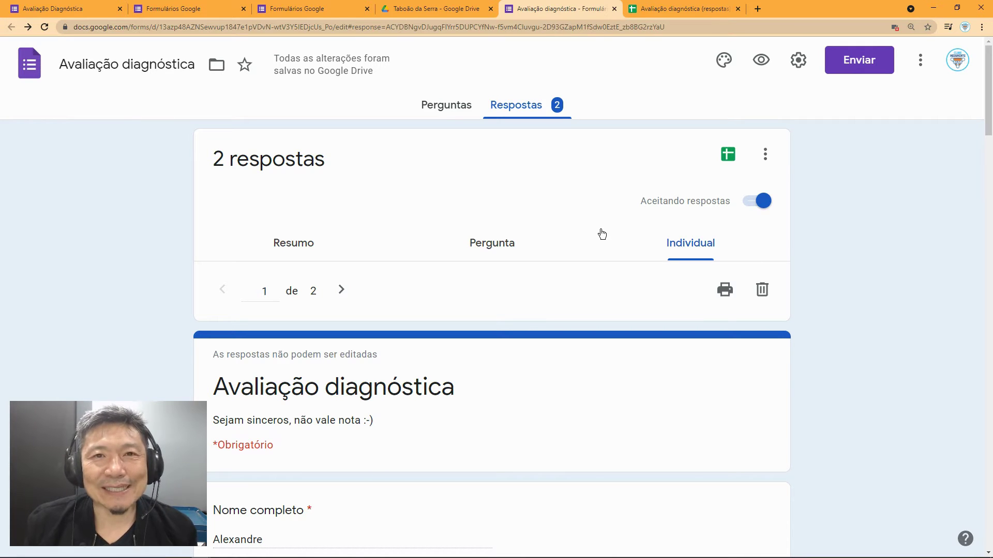
Step: Switch to the Google home page window and show the Google apps grid
key(alt+Tab)
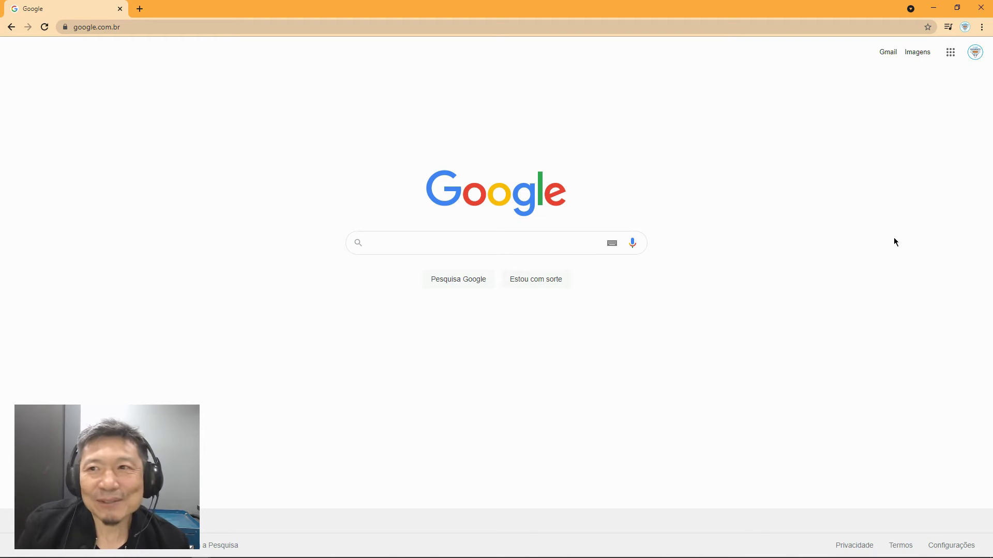
click(950, 53)
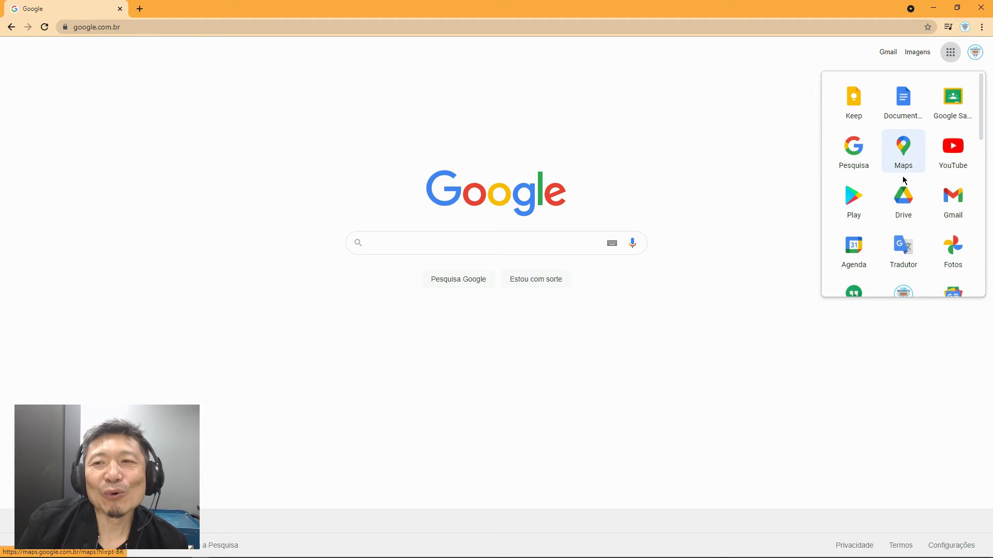
Step: Go to Drive's Taboão da Serra folder and open Prova Taboão from Recentes
click(904, 201)
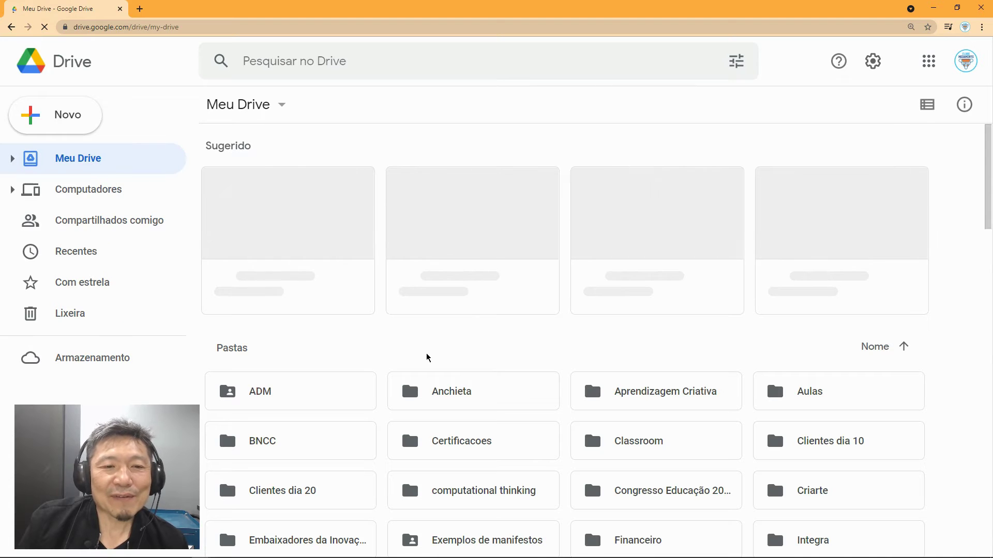
scroll(547, 392, down, 5)
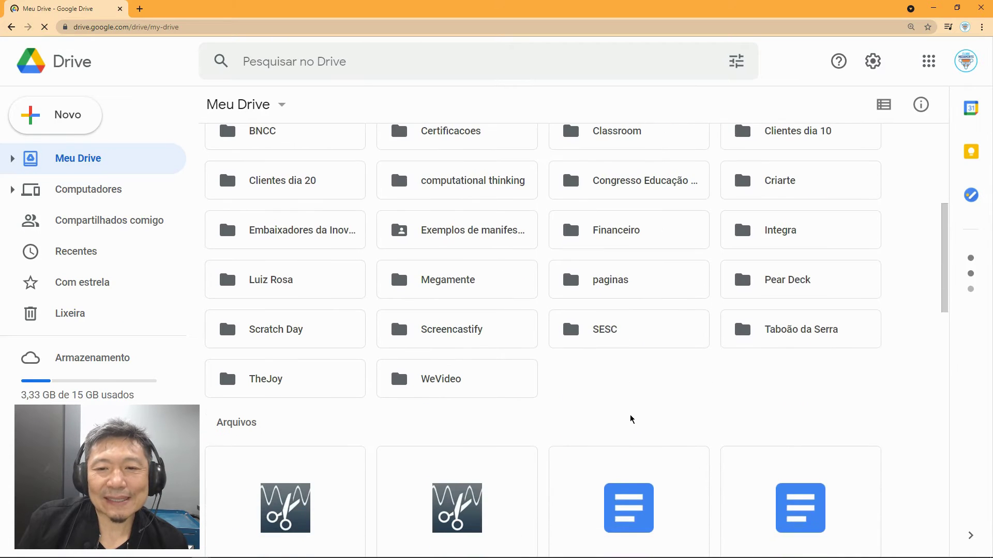
scroll(561, 392, up, 5)
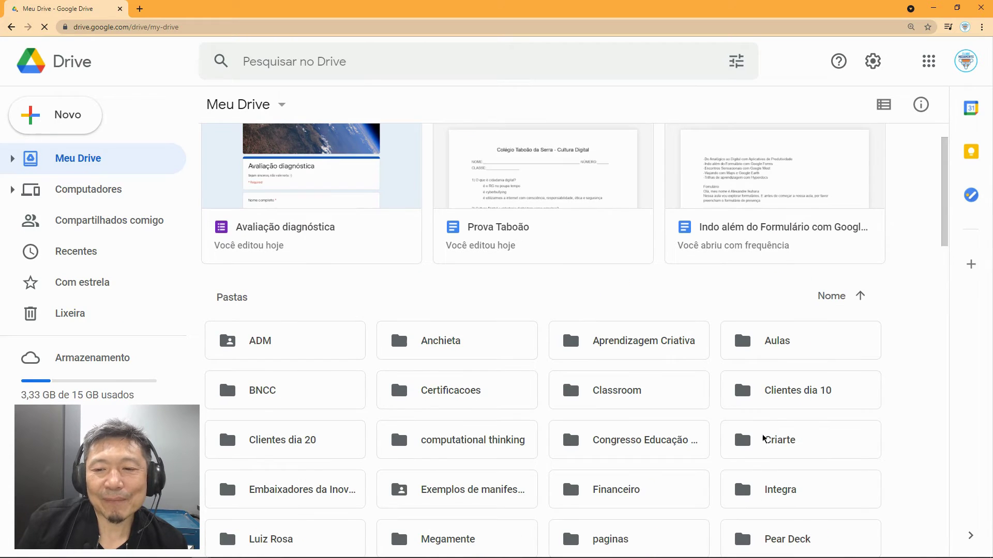
scroll(721, 453, down, 4)
double_click(758, 386)
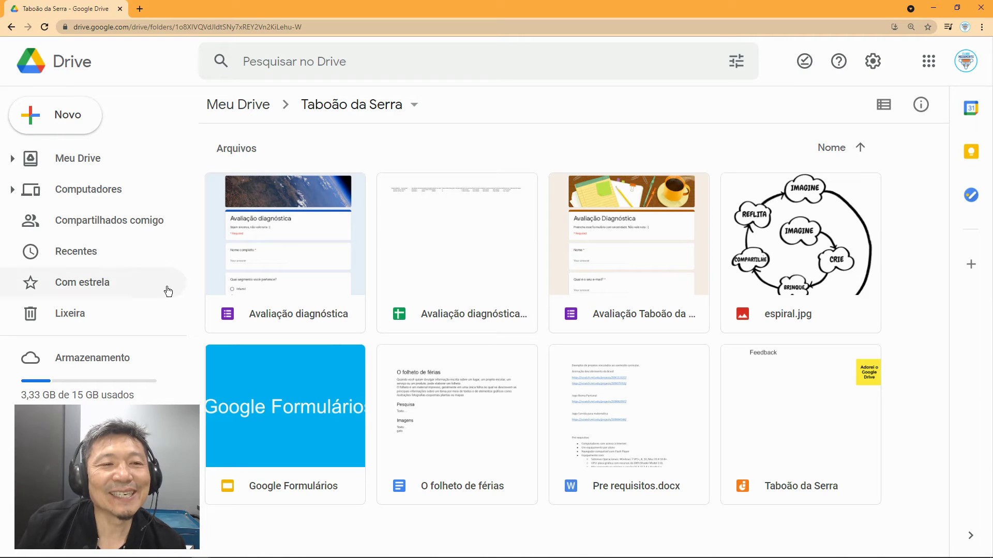
click(114, 260)
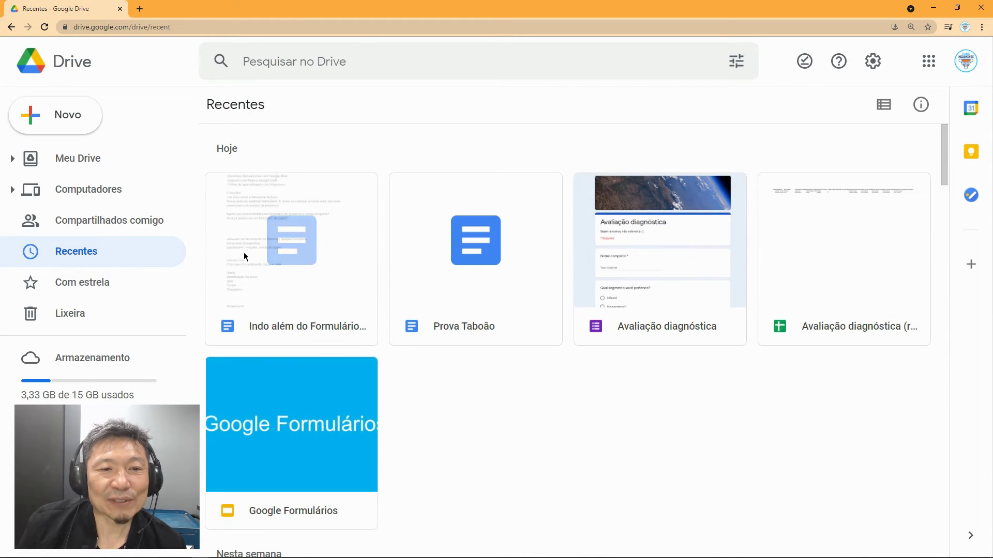
double_click(480, 265)
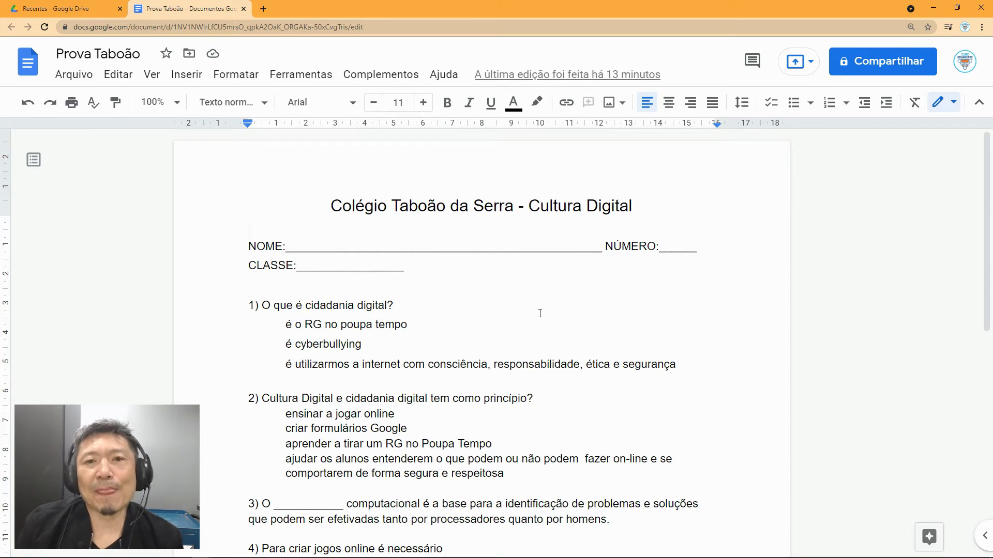
Step: Scroll through the Prova Taboão quiz questions, then go back to Drive's Recentes list
scroll(608, 339, down, 1)
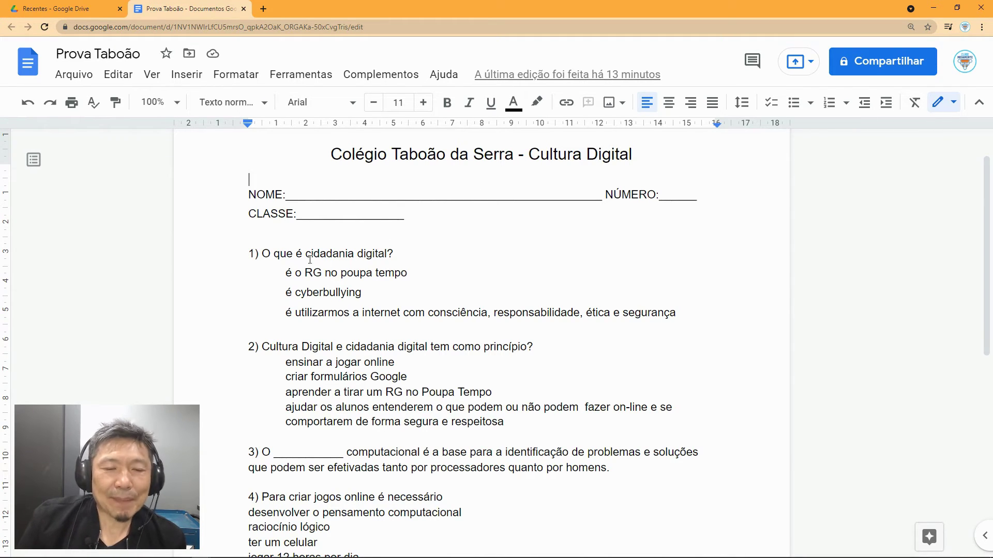
scroll(324, 329, down, 2)
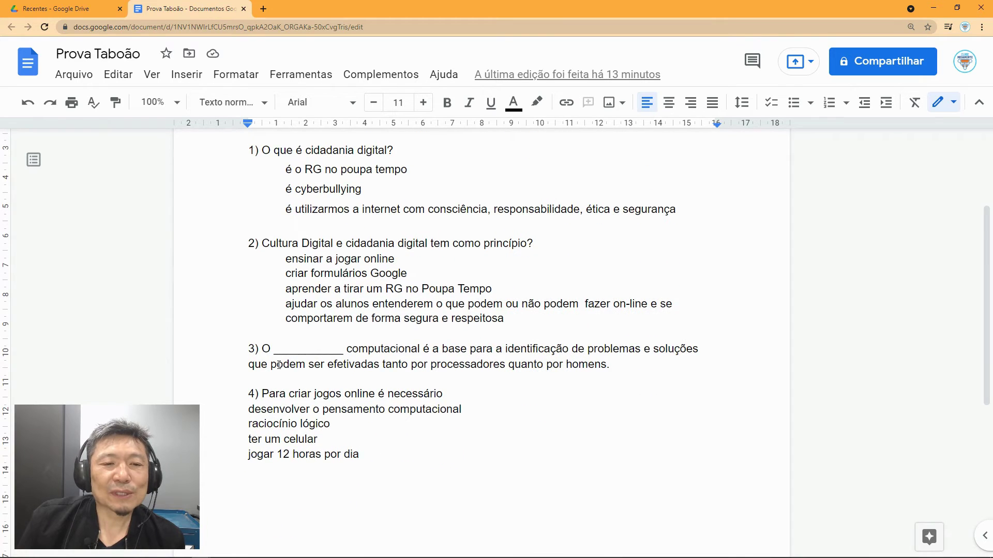
scroll(279, 365, down, 1)
scroll(351, 383, up, 4)
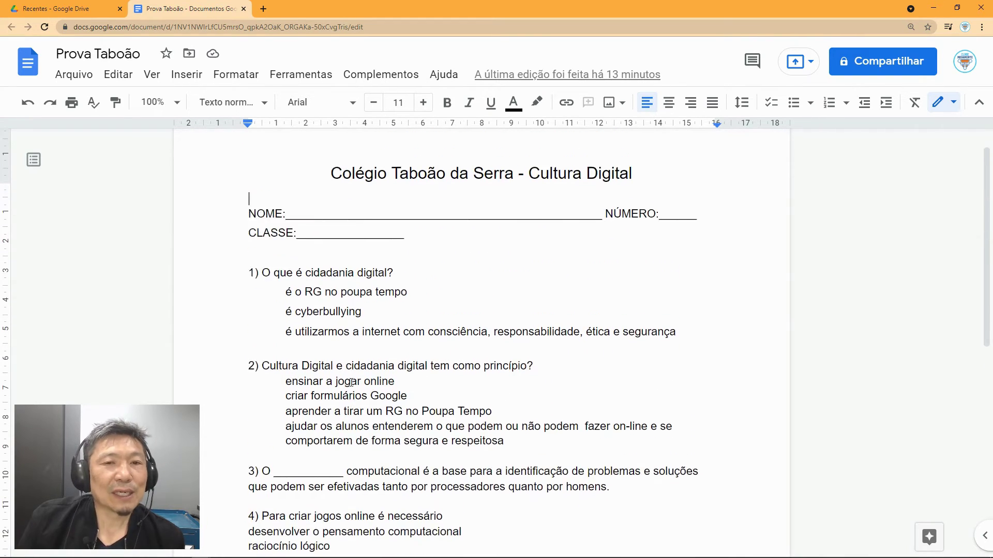
scroll(352, 383, up, 1)
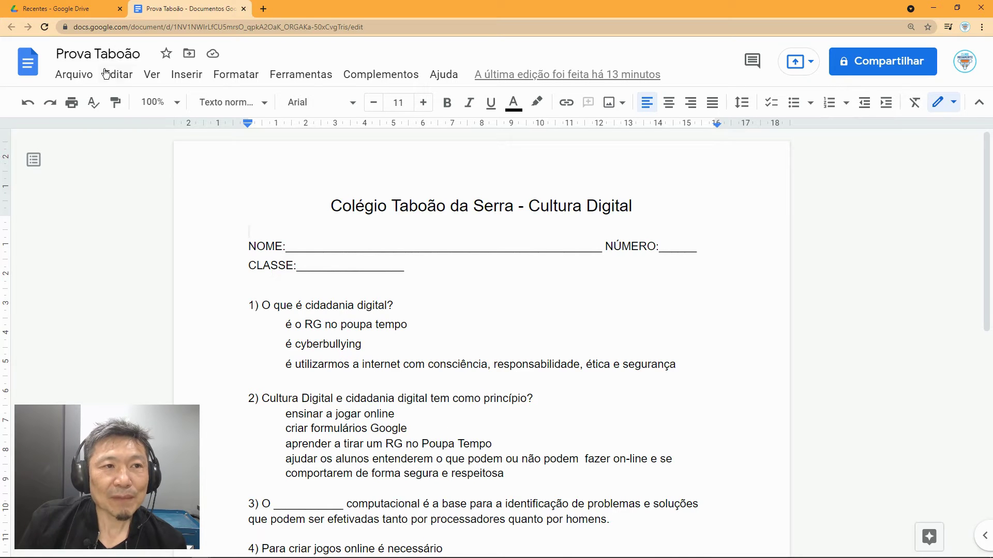
click(72, 9)
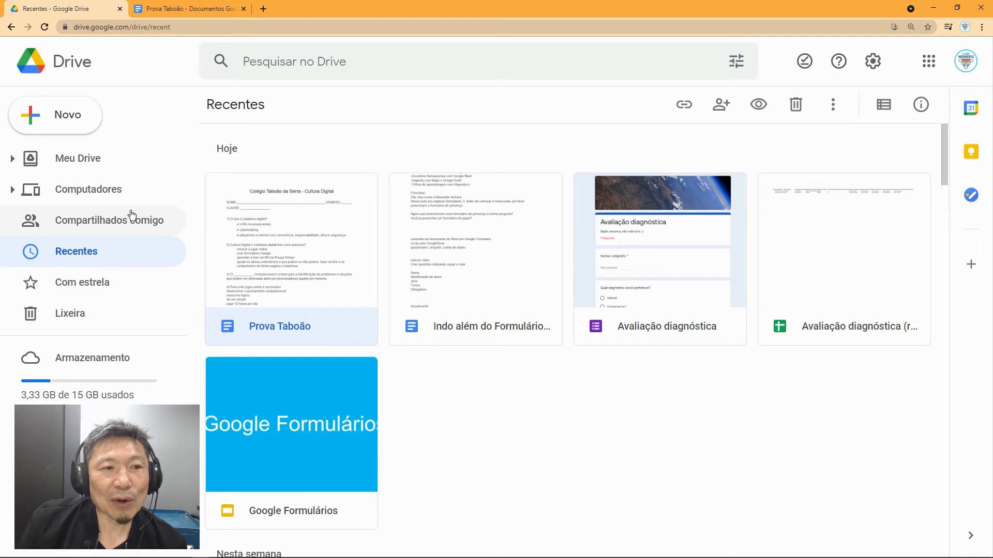
Step: Expand Meu Drive and open the Taboão da Serra folder
click(13, 160)
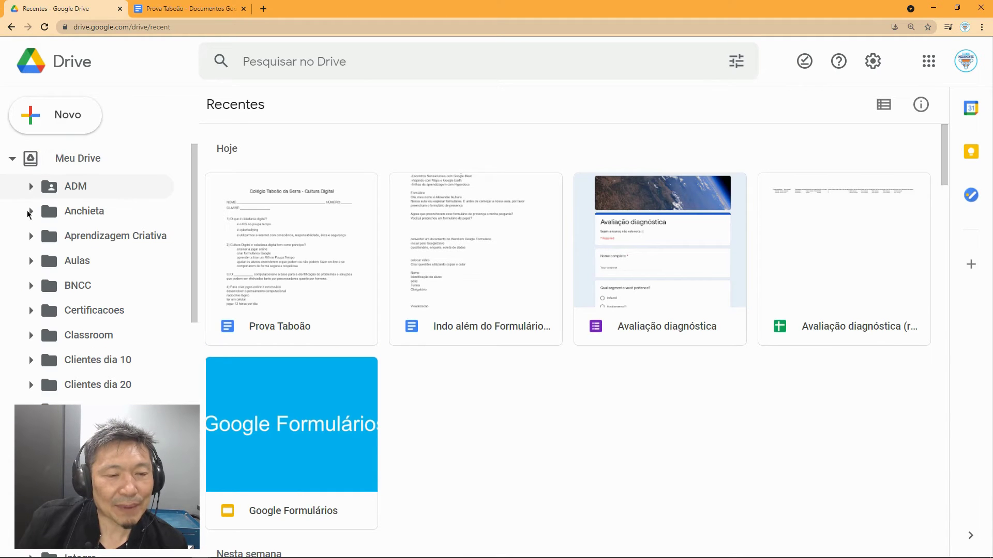
scroll(198, 261, down, 8)
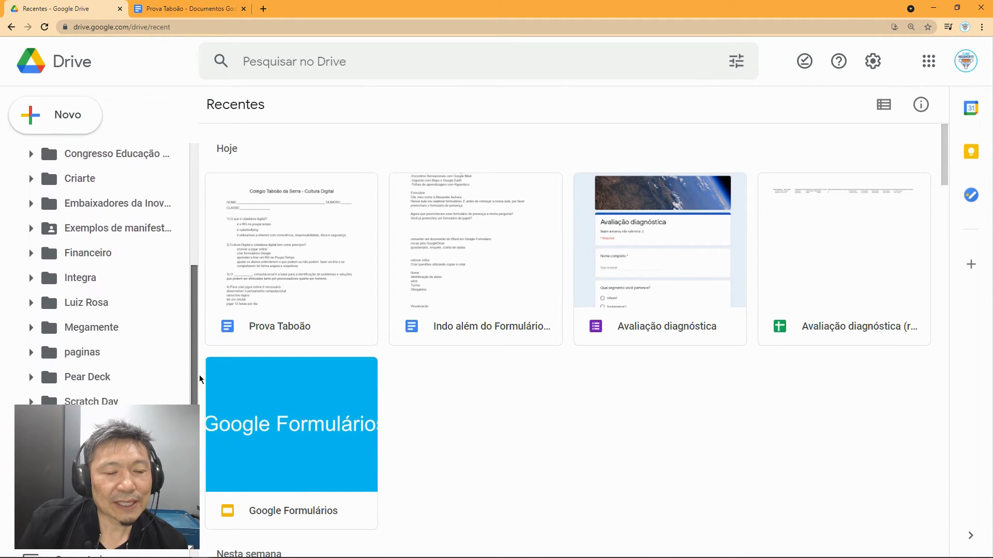
click(47, 334)
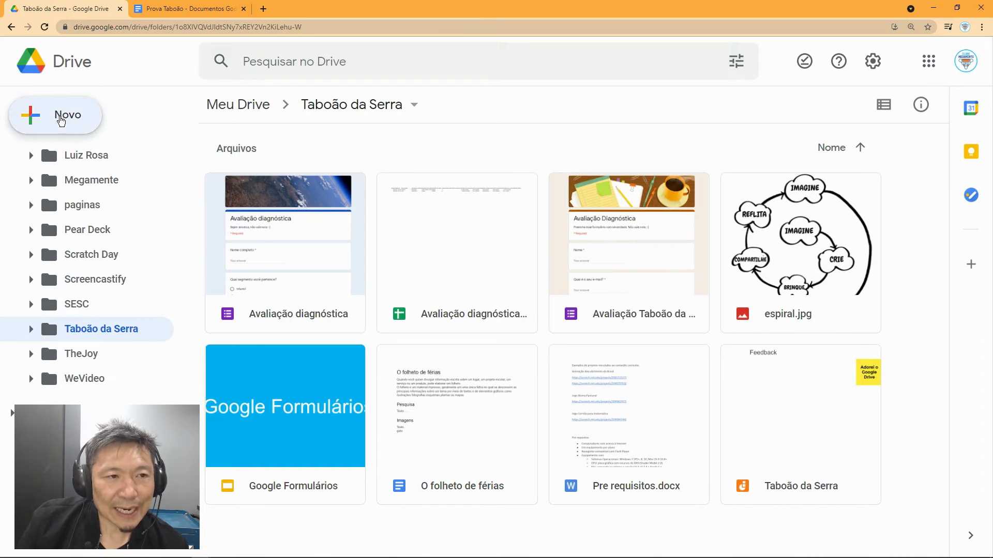
click(60, 120)
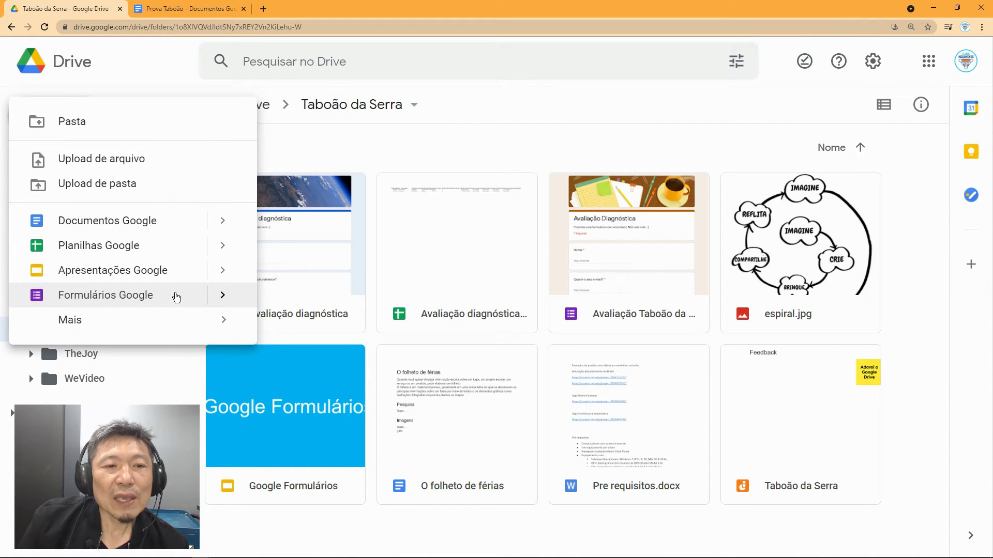
Step: Create a blank form via Novo > Formulários Google > Formulário em branco
click(223, 295)
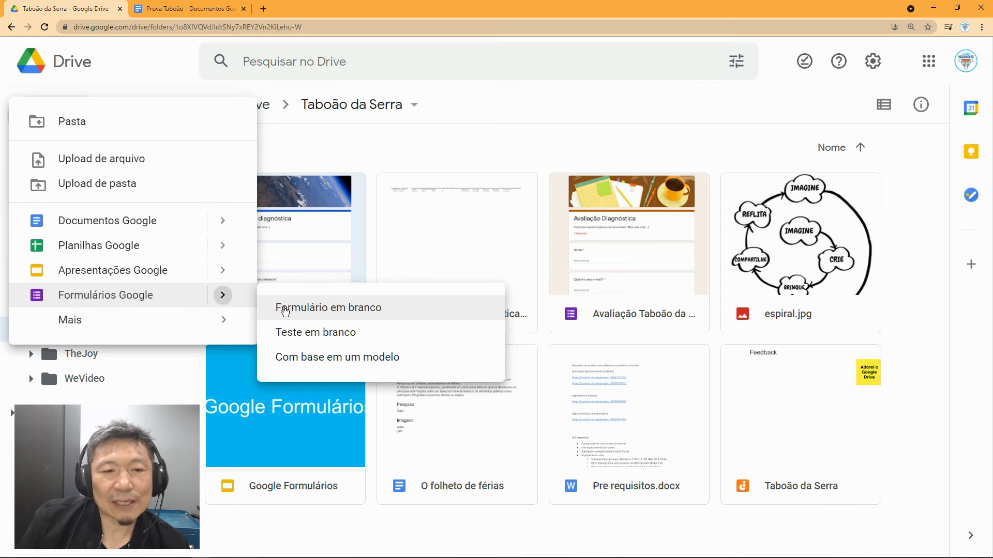
click(329, 306)
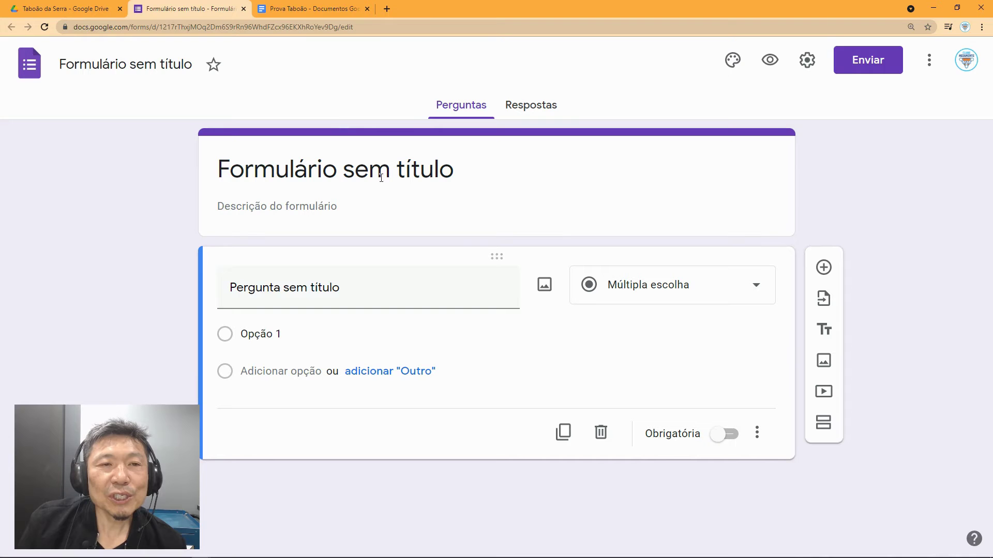
click(318, 17)
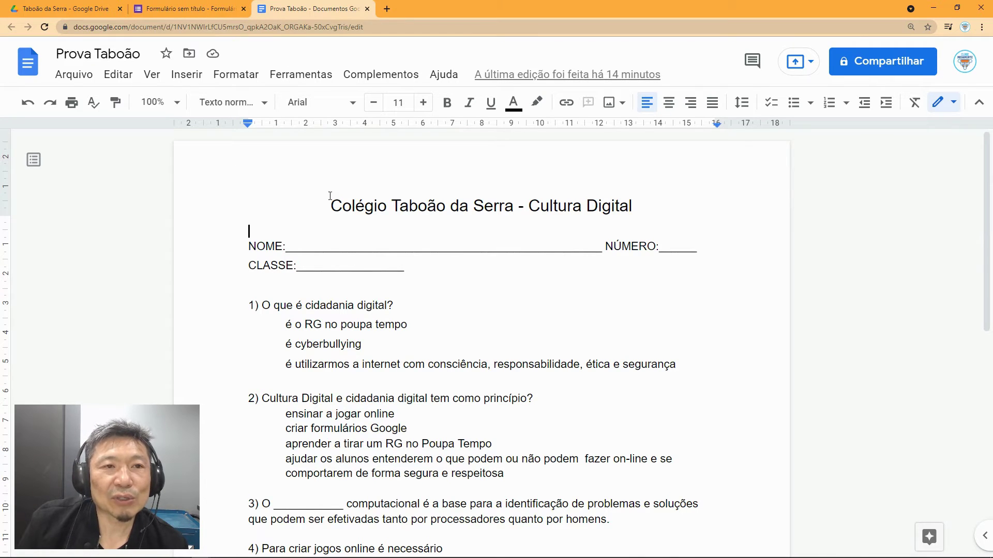
Step: Go back to the blank form and select its 'Formulário sem título' title
click(216, 13)
click(309, 170)
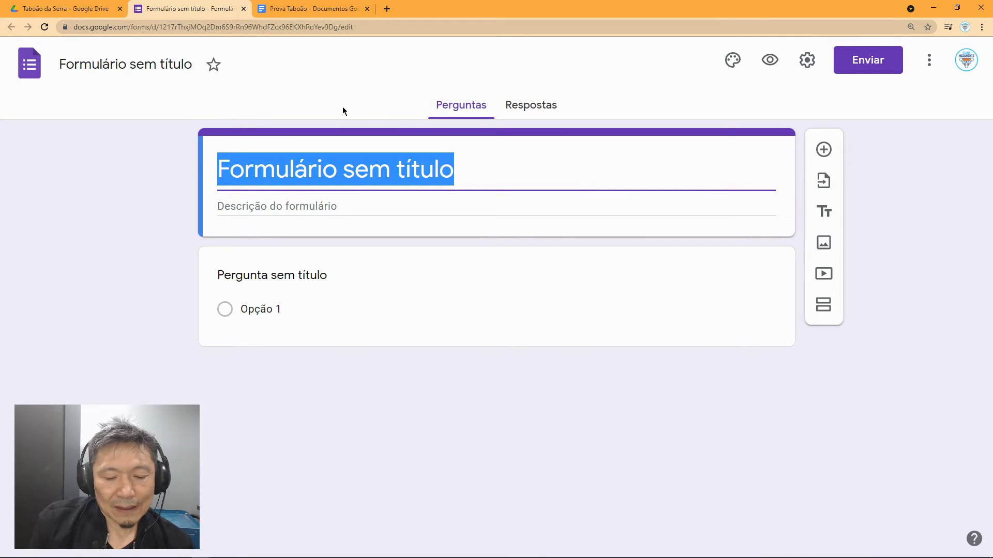
Step: Enter 'Cultura Digital' as the form title
text(Cultura )
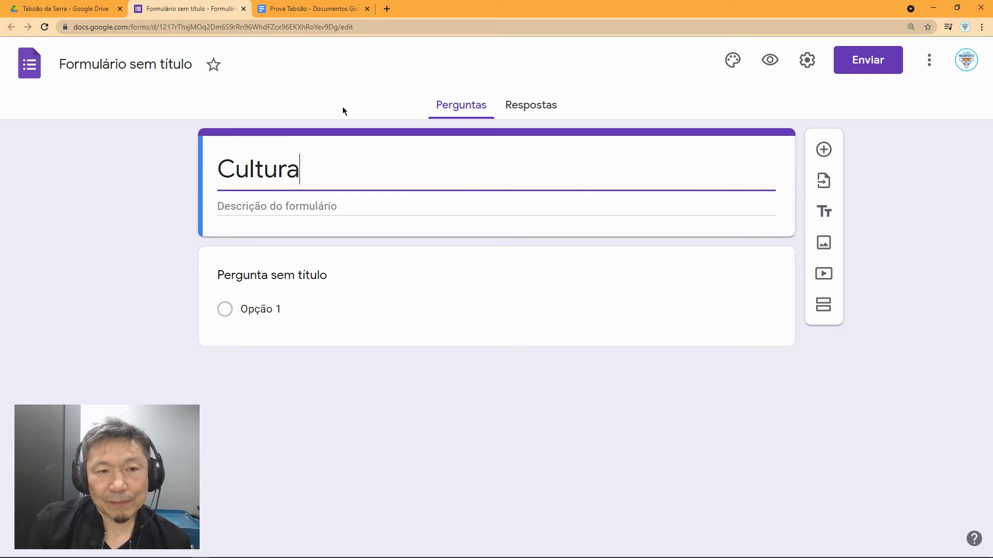
text(Digital)
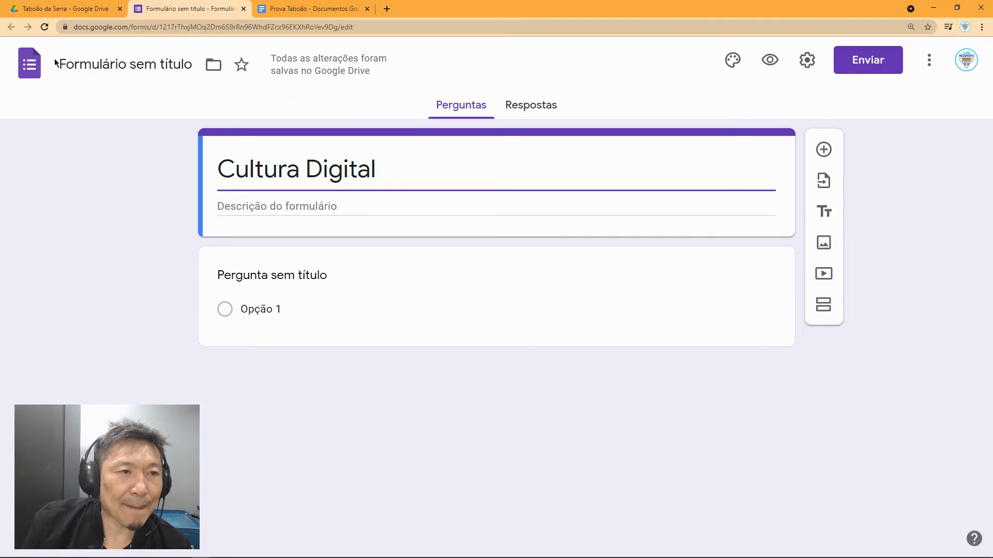
Step: Name the form file Cultura Digital and add the description 'Taboão da Serra'
click(76, 62)
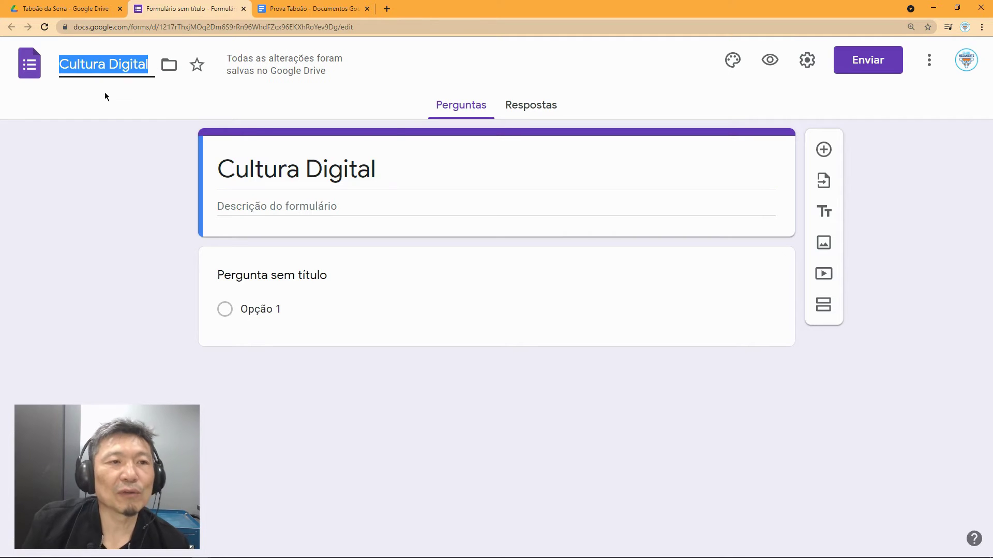
click(278, 208)
text(Tab)
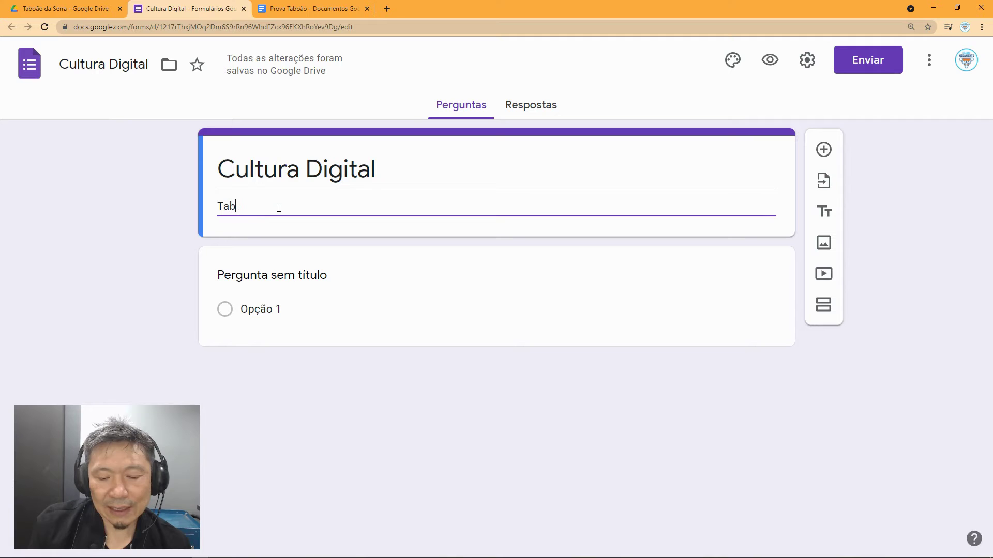
text(a)
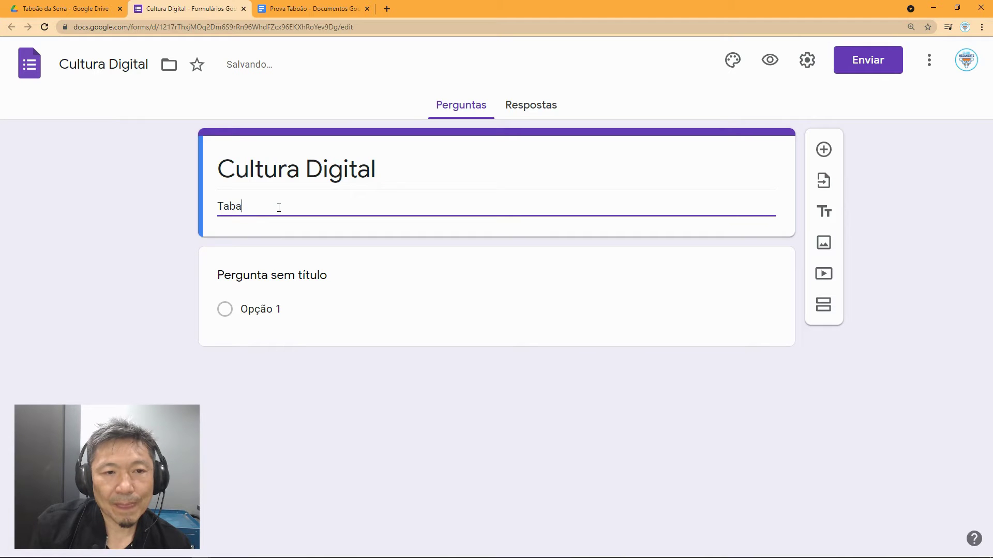
key(BackSpace)
text(o)
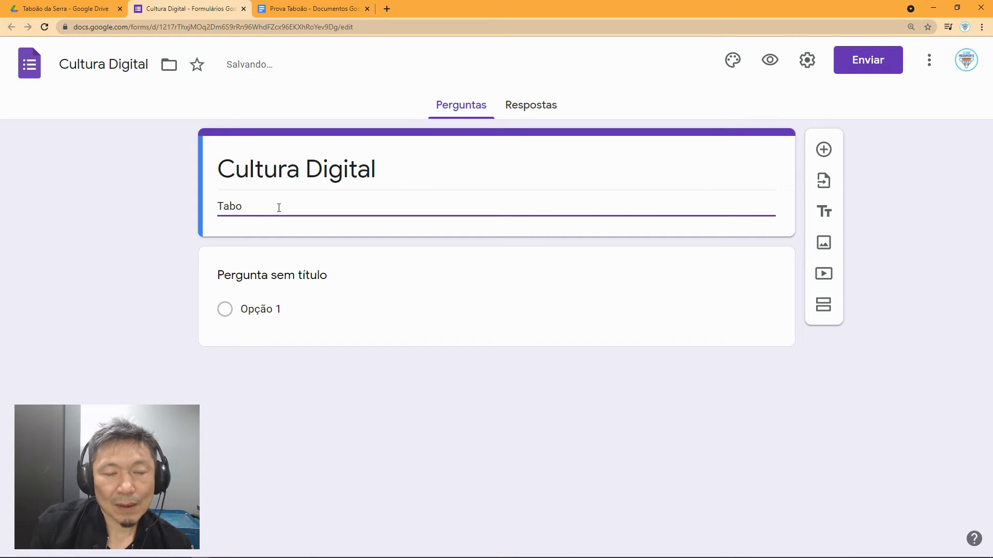
text(ão da )
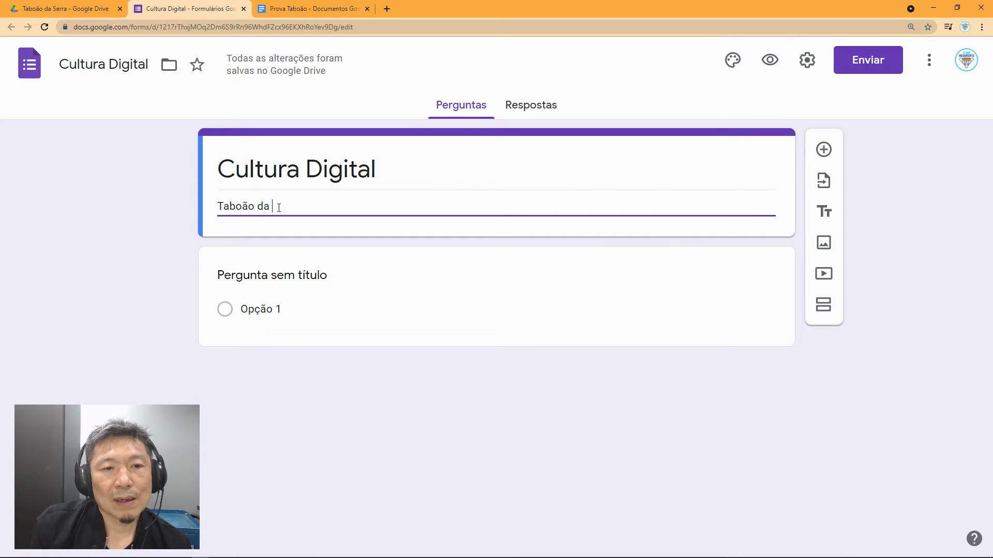
text(Serra)
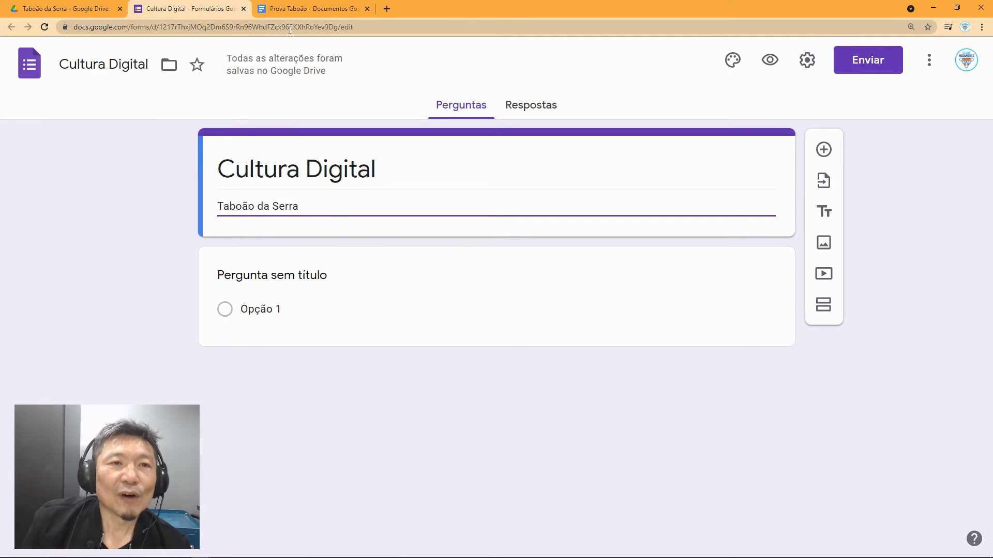
click(305, 12)
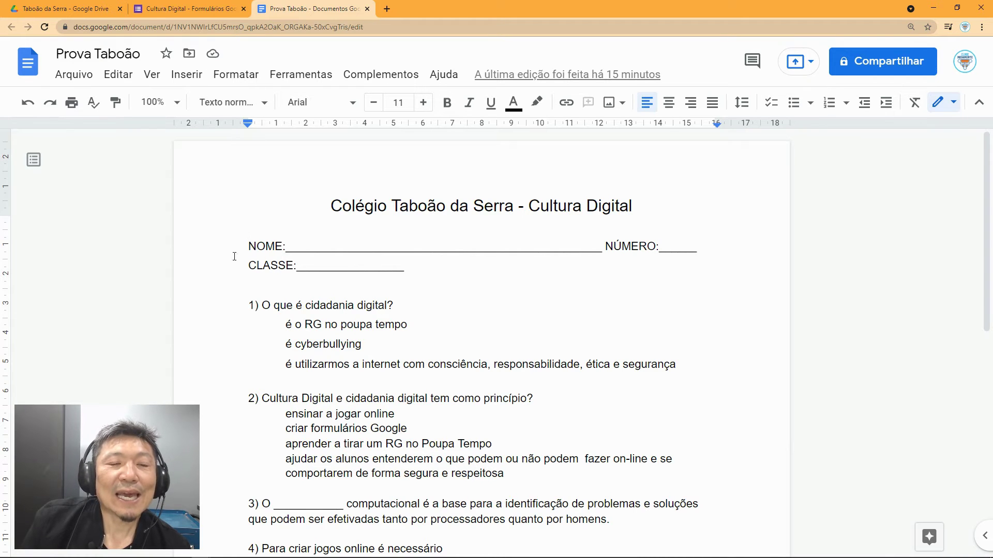
Step: Reword the first question to 'Digite seu nome completo'
click(201, 9)
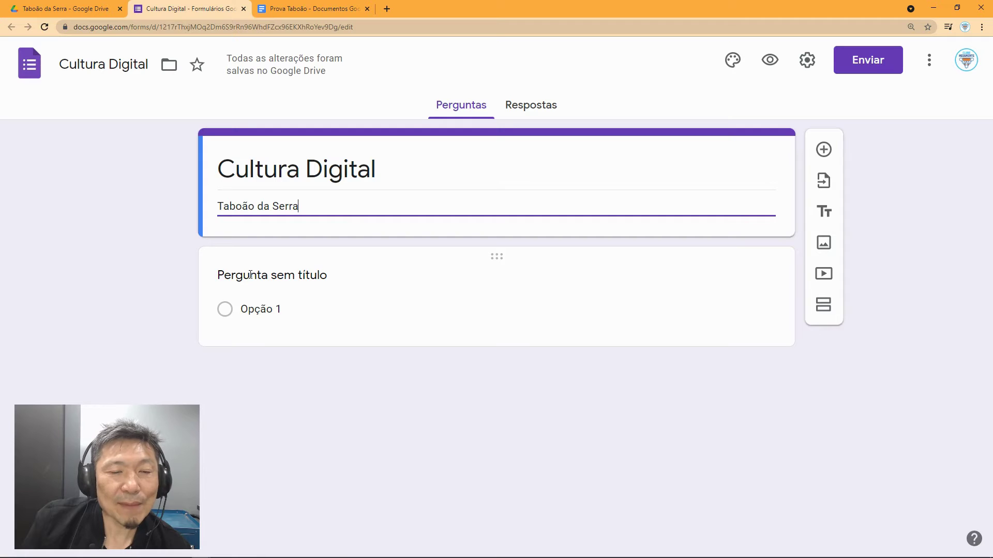
click(251, 274)
text(Nome )
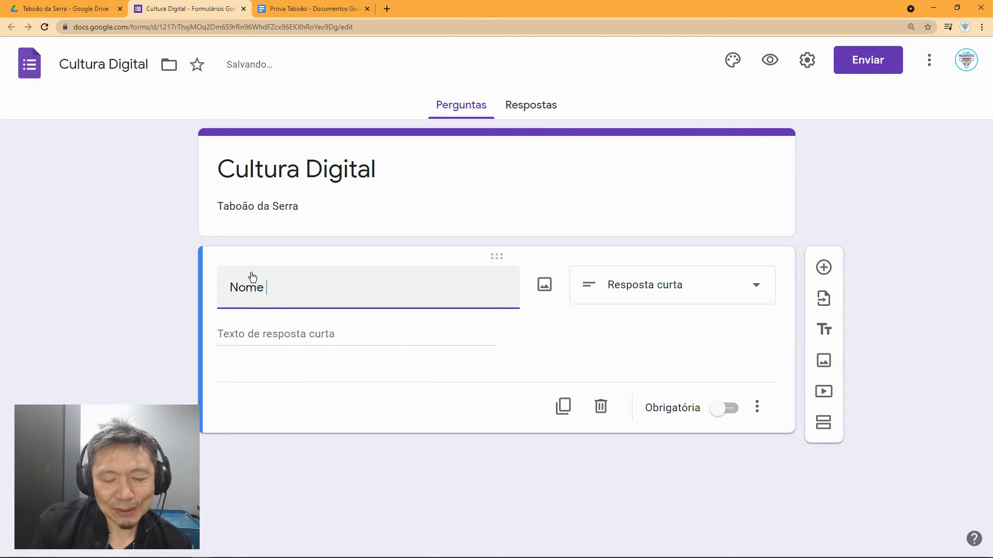
text(comp)
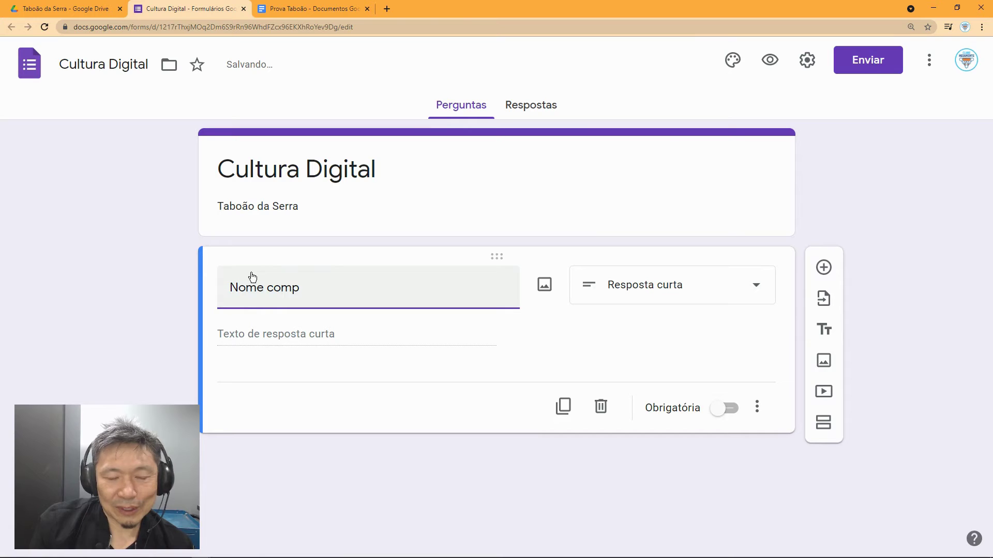
click(230, 287)
text(D)
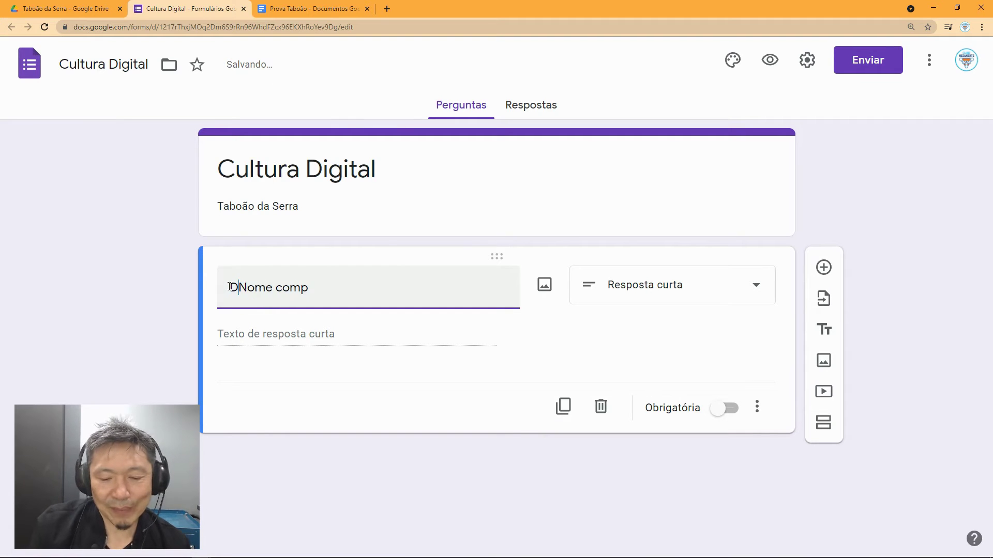
text(igite seu)
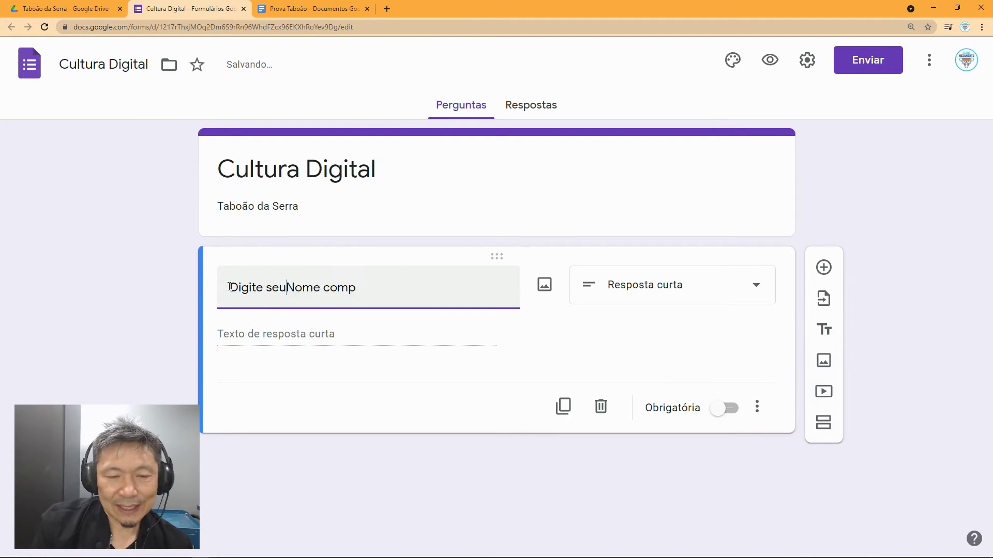
key(Delete)
text(n)
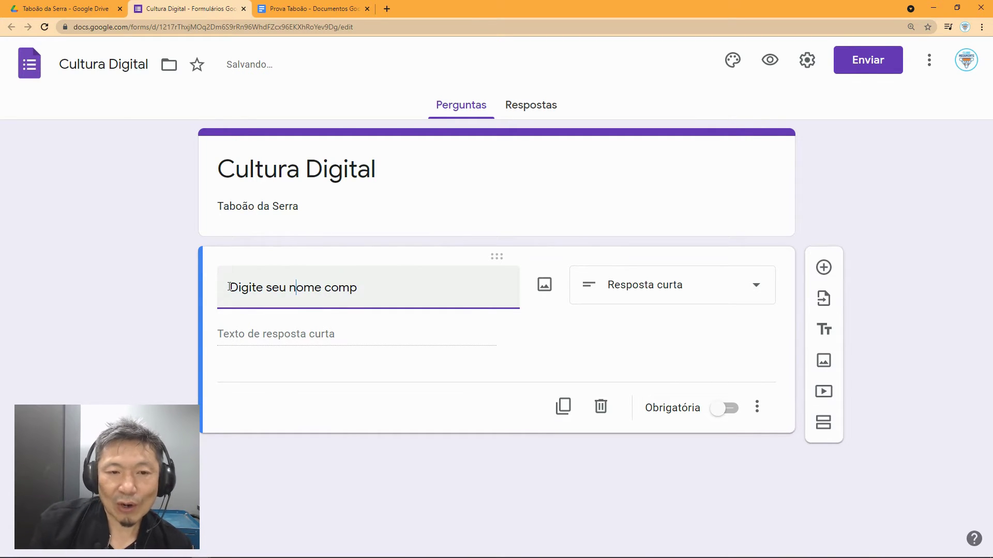
text(leto)
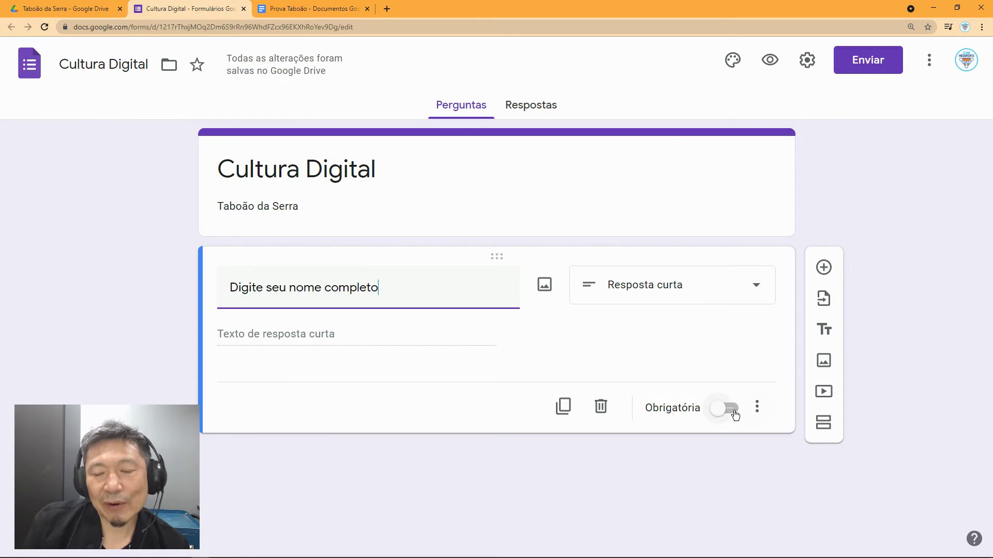
Step: Make the name question required and add another question below it
click(733, 412)
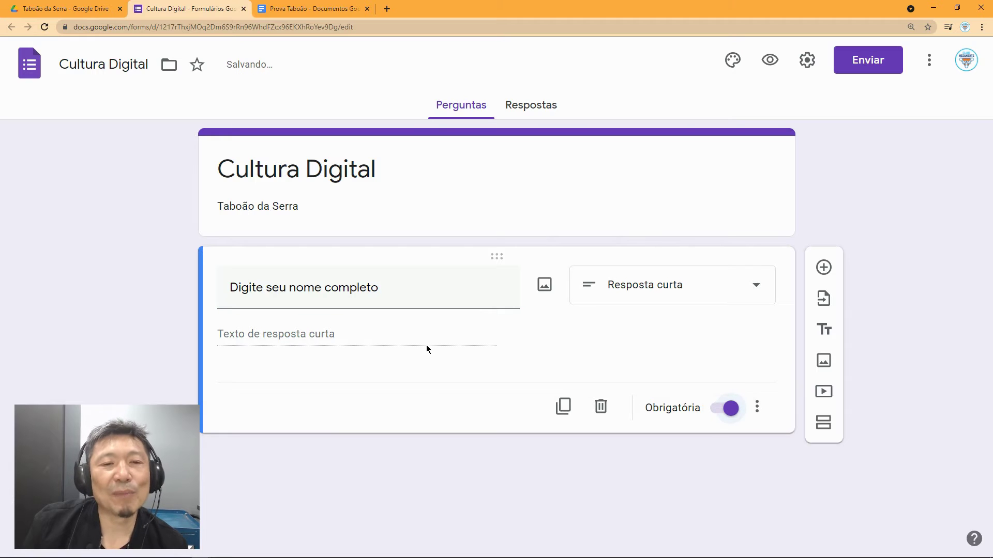
click(823, 267)
click(300, 9)
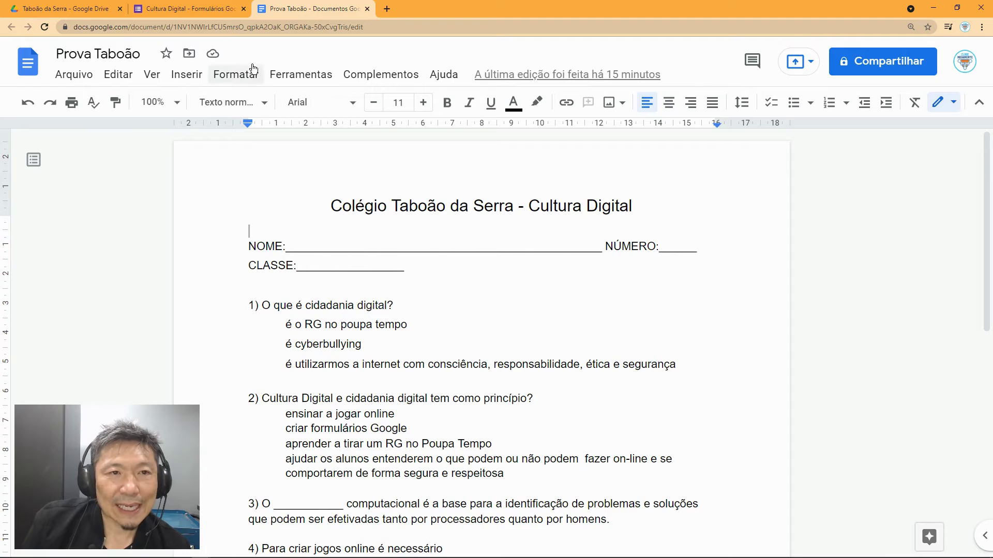
Step: Title the second question 'Digite o seu número de chamada'
click(206, 9)
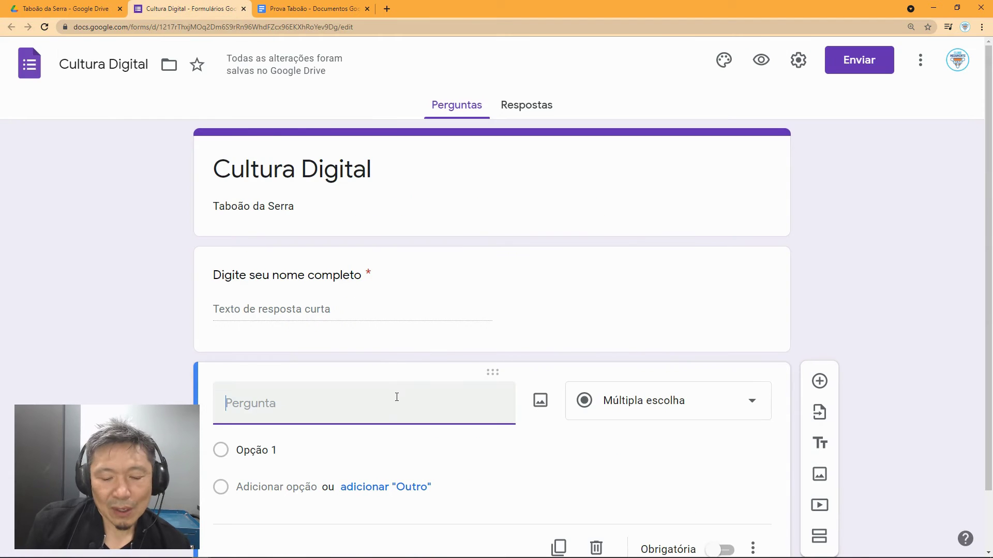
text(Qu)
key(BackSpace)
key(BackSpace)
text(Digite o)
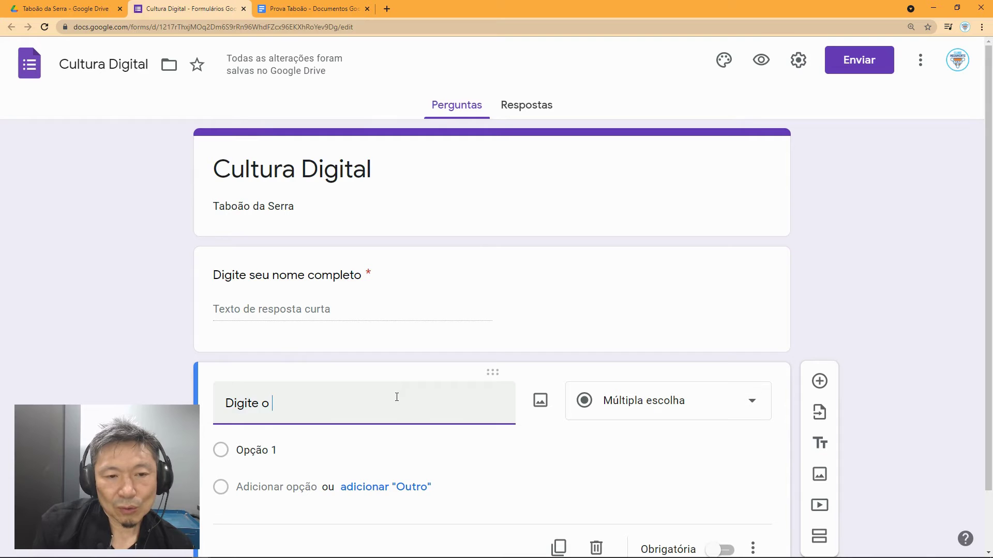
text( seu n)
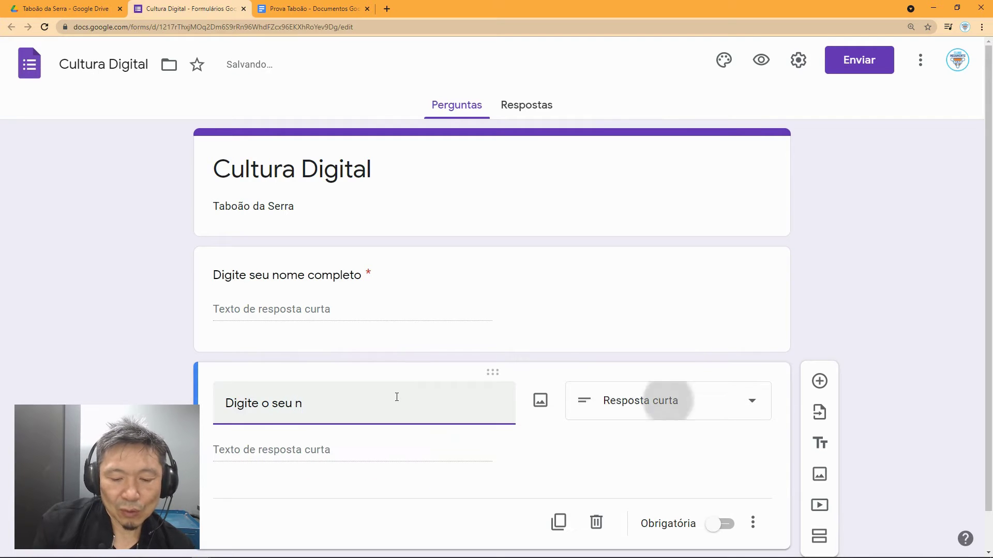
text(úmero de chamada)
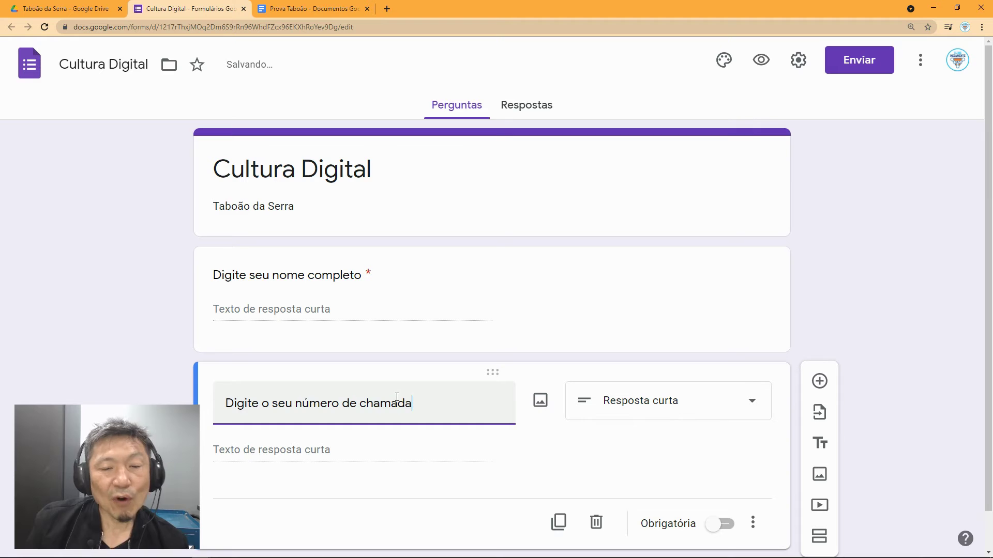
scroll(440, 423, down, 1)
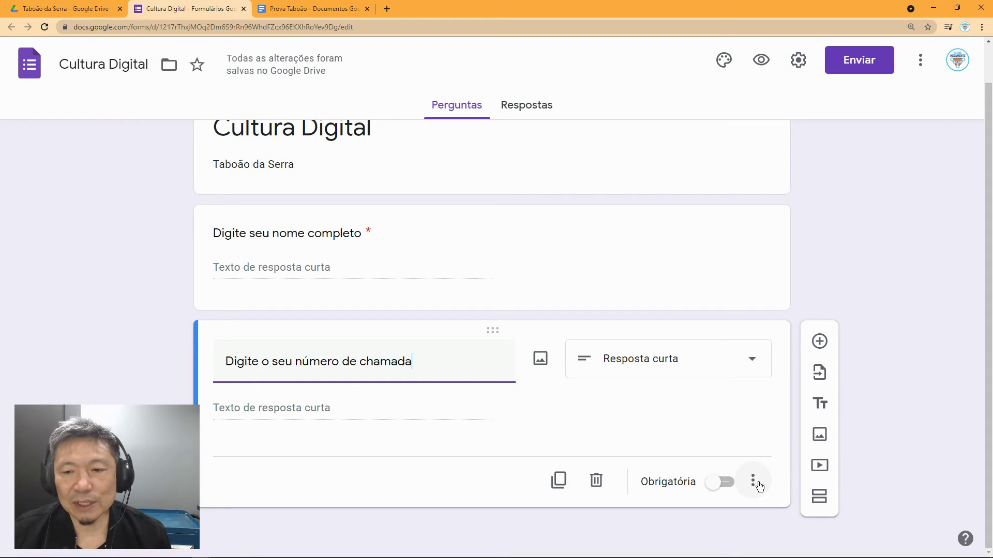
Step: Add response validation requiring a number between 1 and 25
click(758, 484)
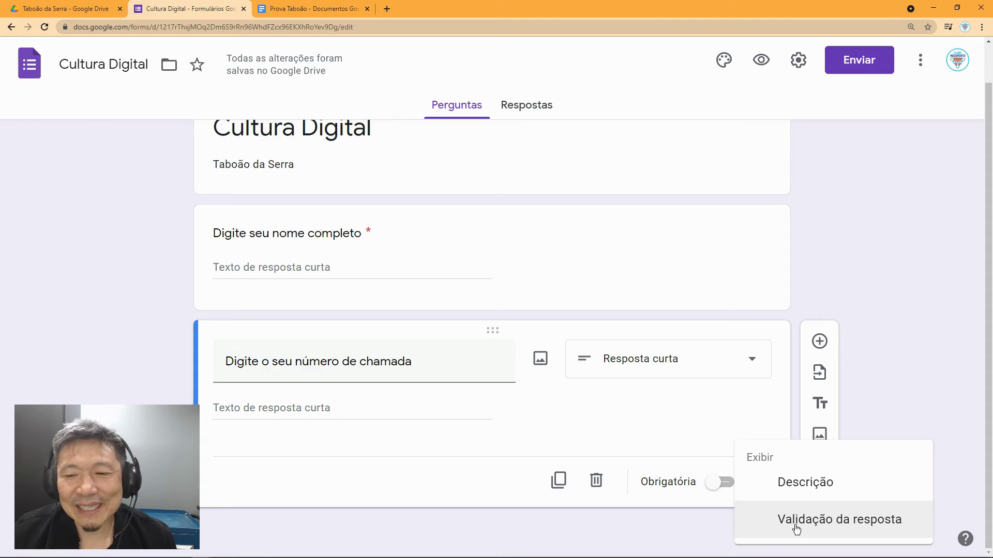
click(795, 526)
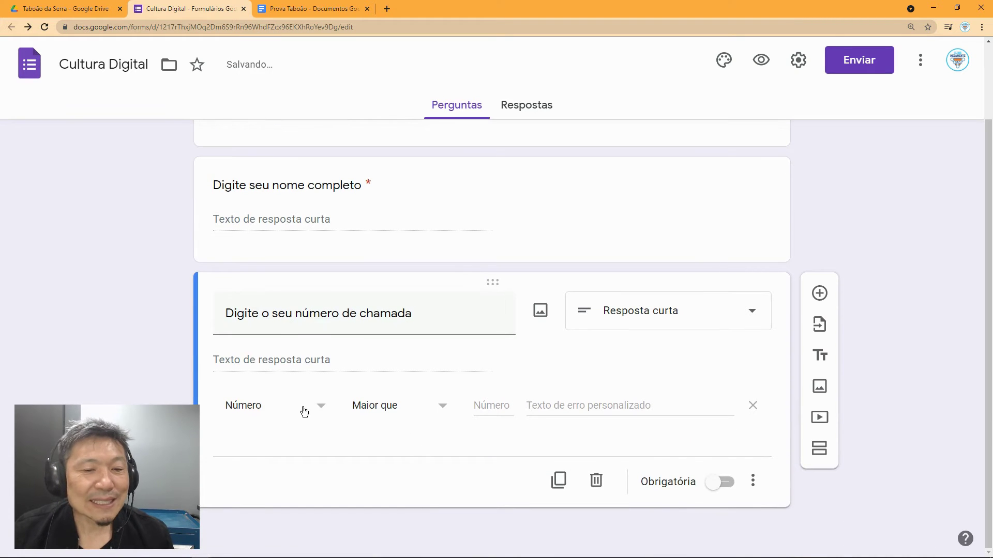
click(439, 409)
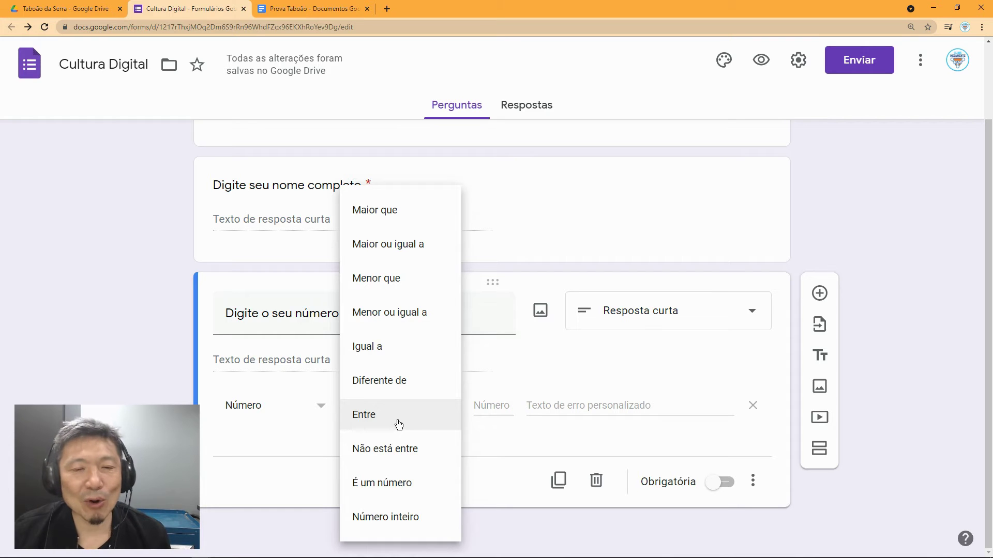
click(387, 210)
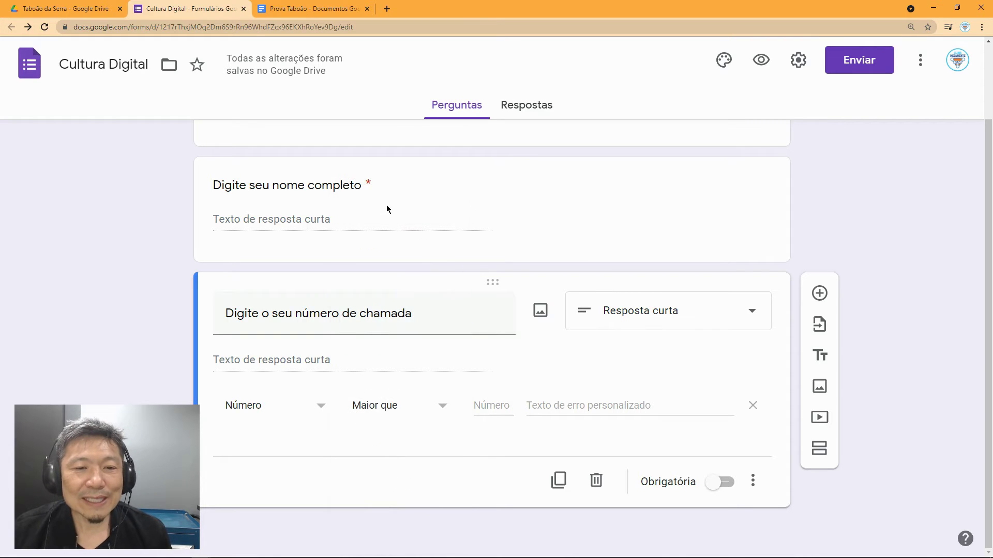
click(486, 405)
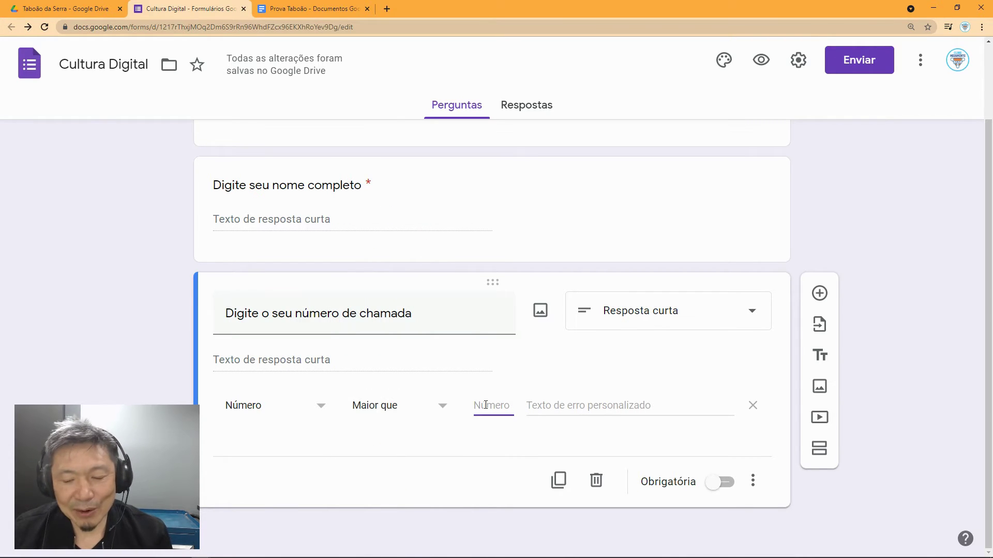
text(0)
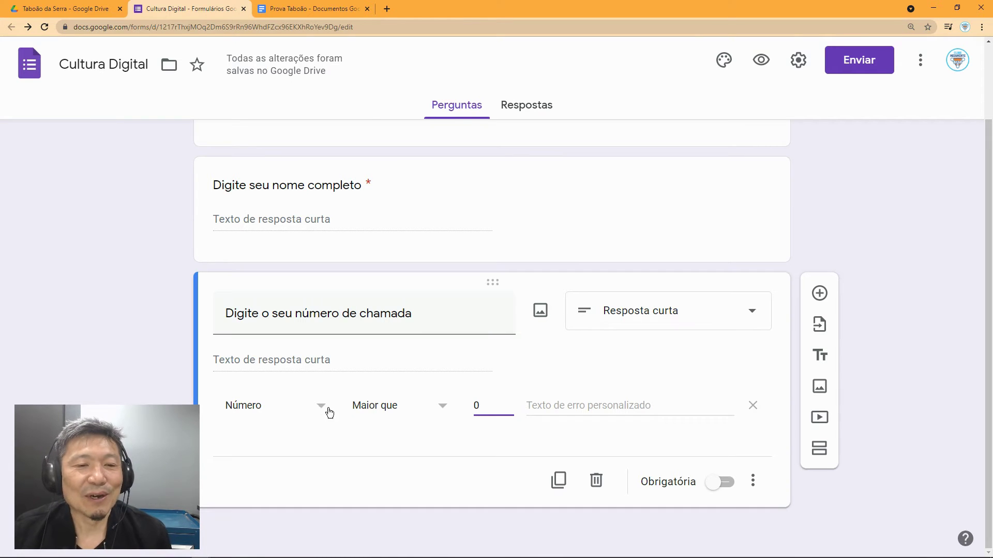
click(442, 408)
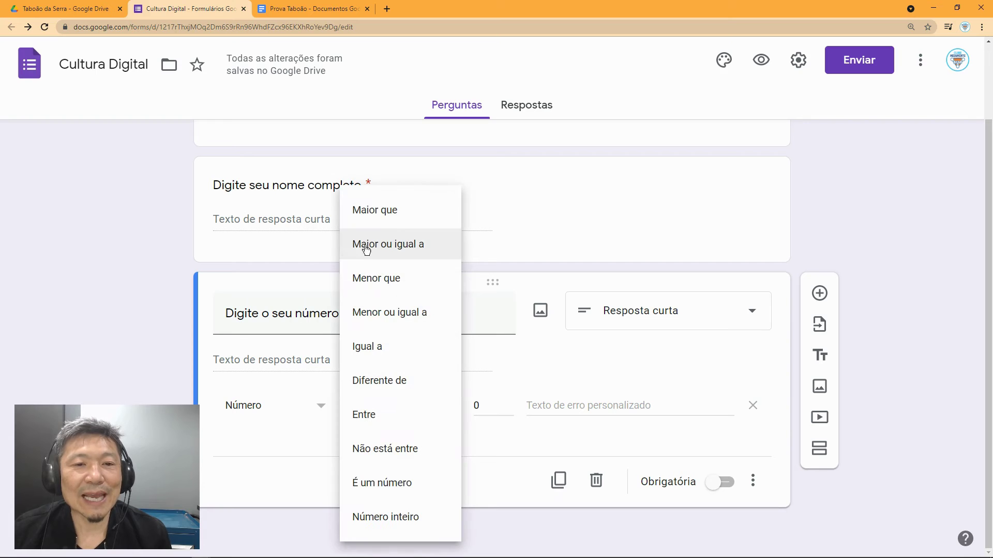
click(362, 414)
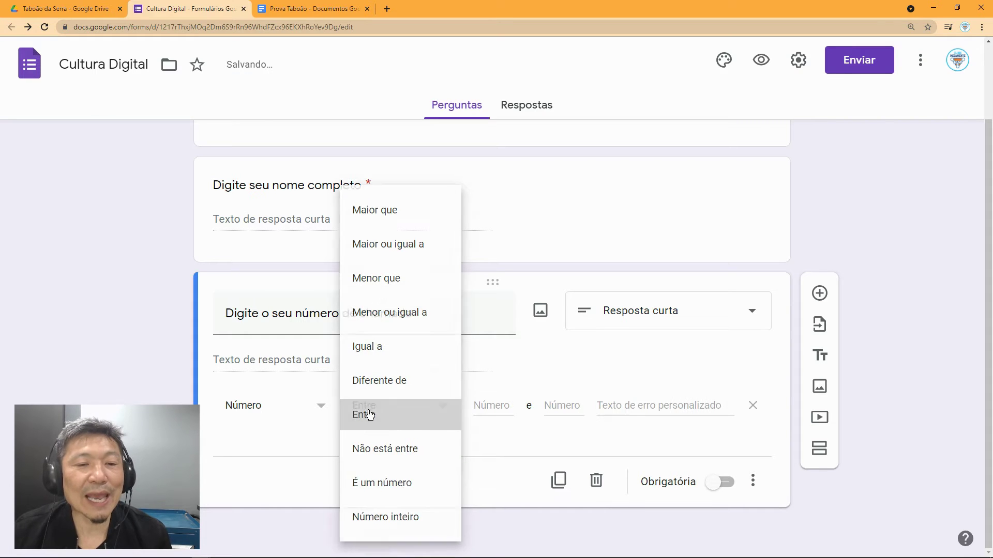
click(500, 408)
text(1)
click(560, 404)
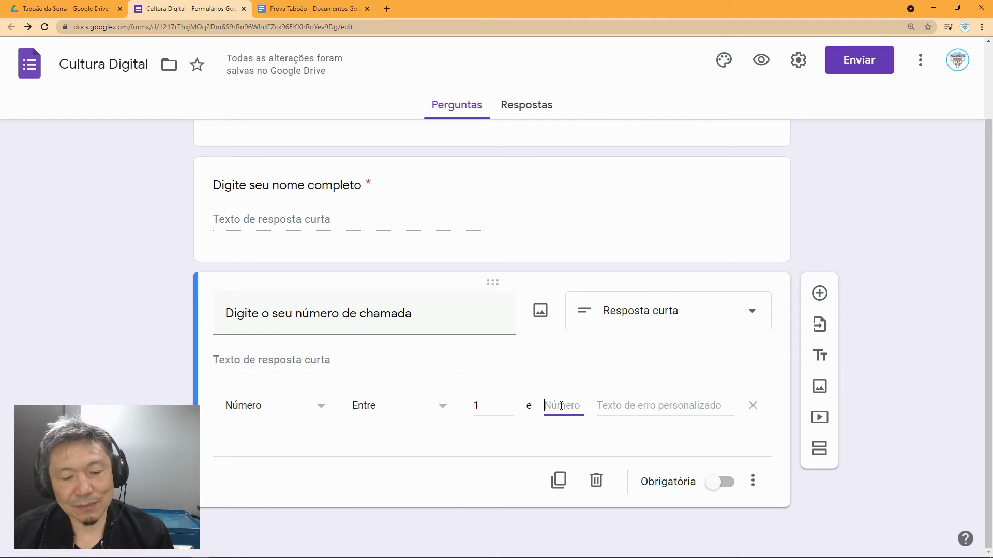
text(25)
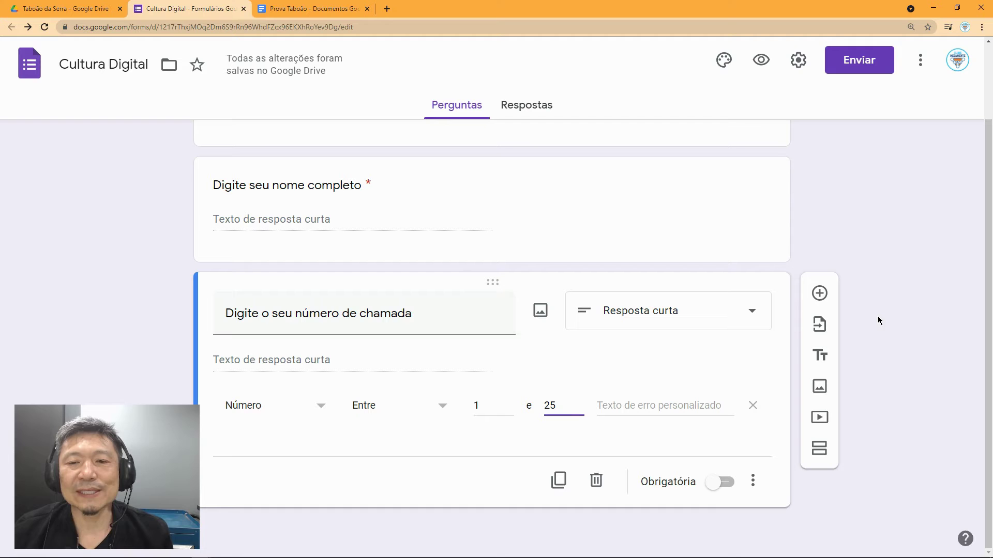
Step: Add a multiple-choice question titled 'Classe'
click(820, 293)
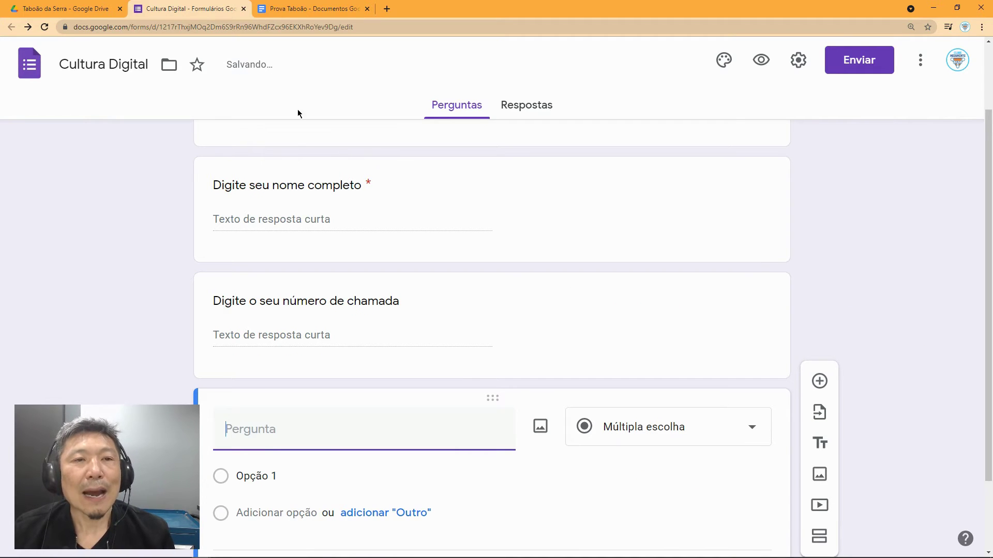
click(306, 12)
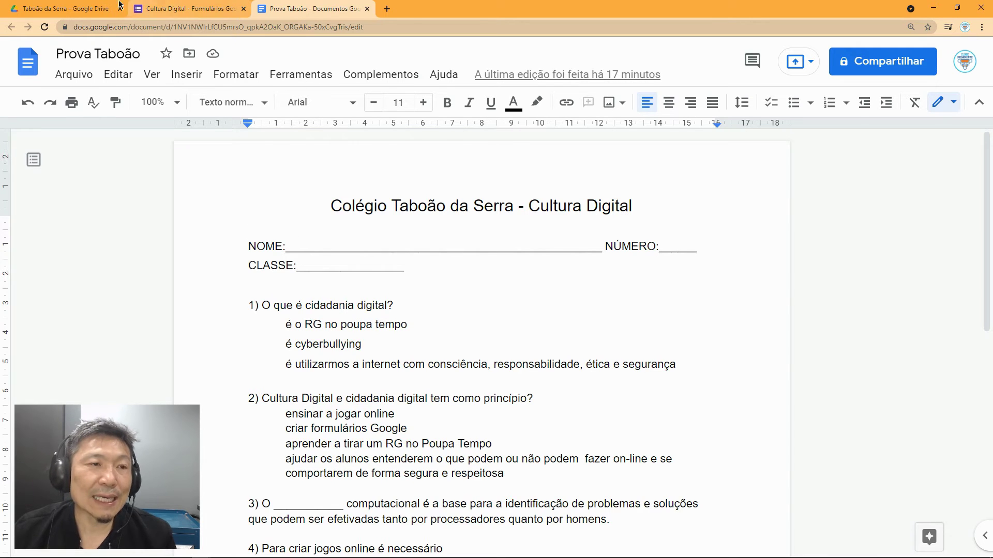
click(194, 12)
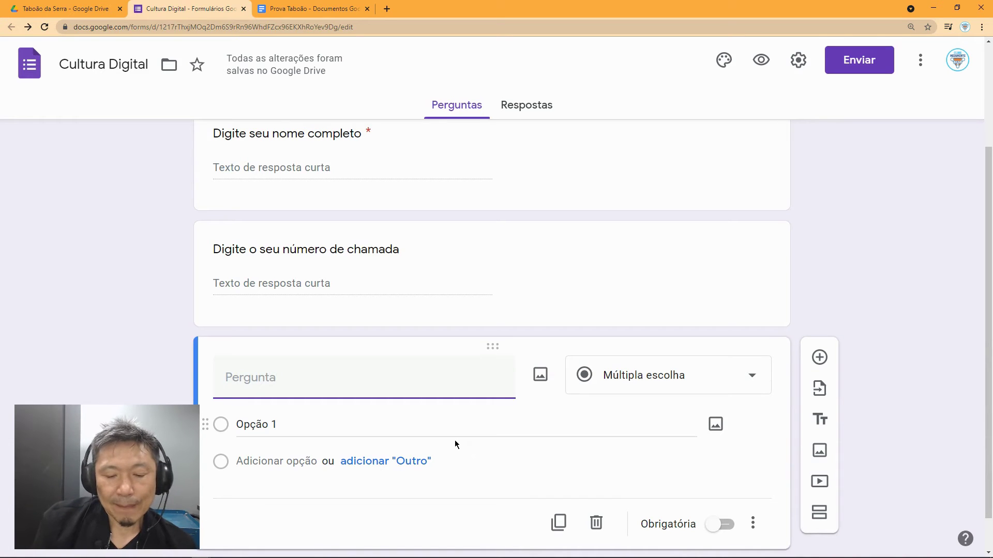
text(Classe)
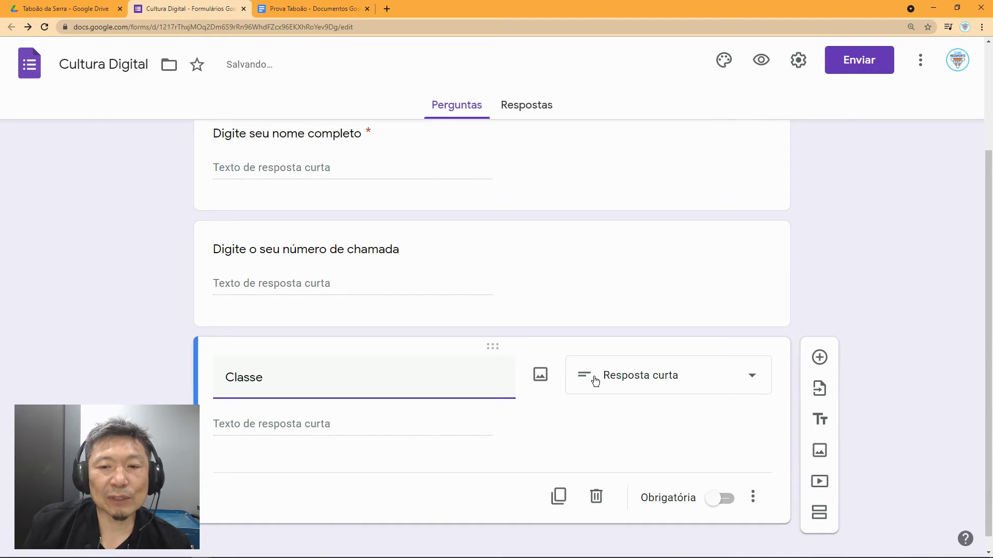
click(627, 382)
click(644, 193)
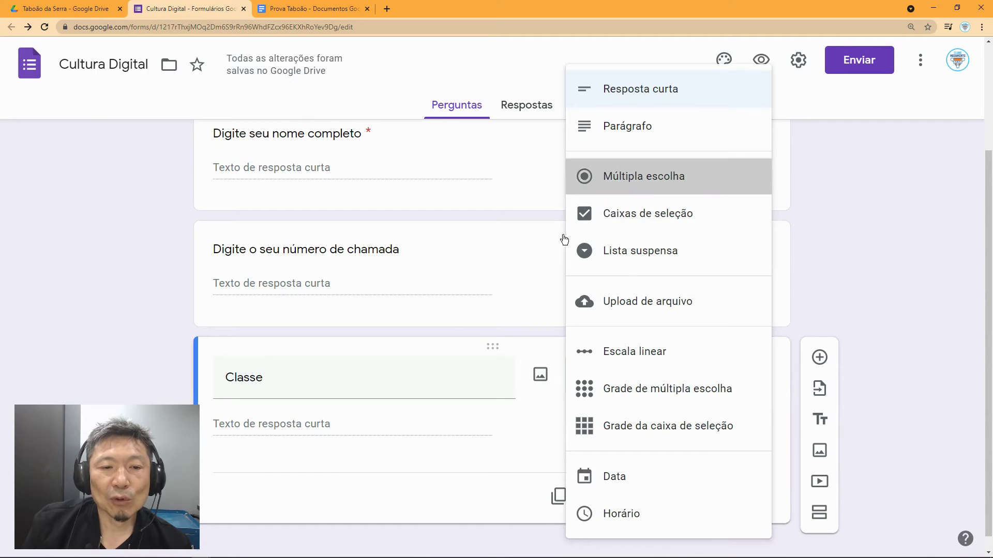
Step: Give the Classe question the options 6A, 6B and 6C
click(284, 427)
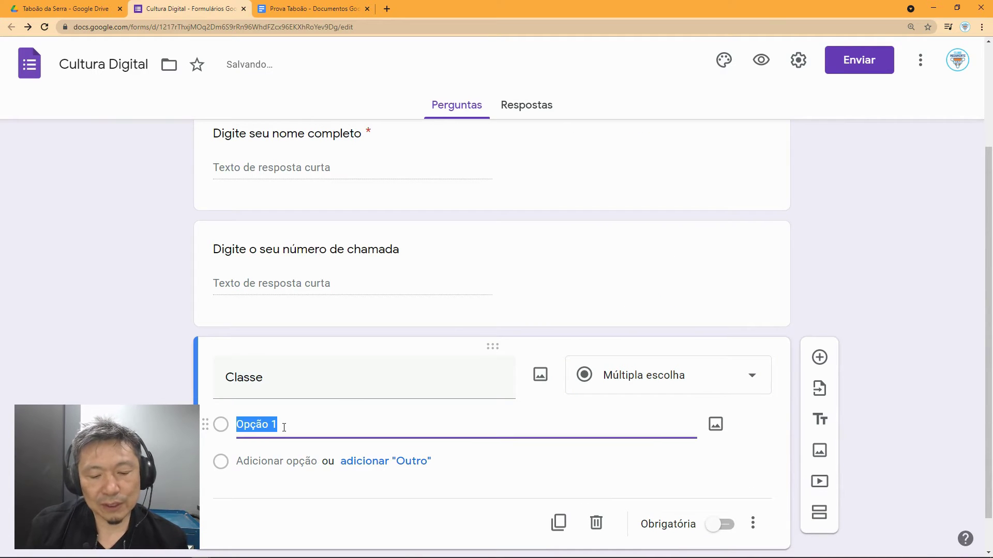
text(6a)
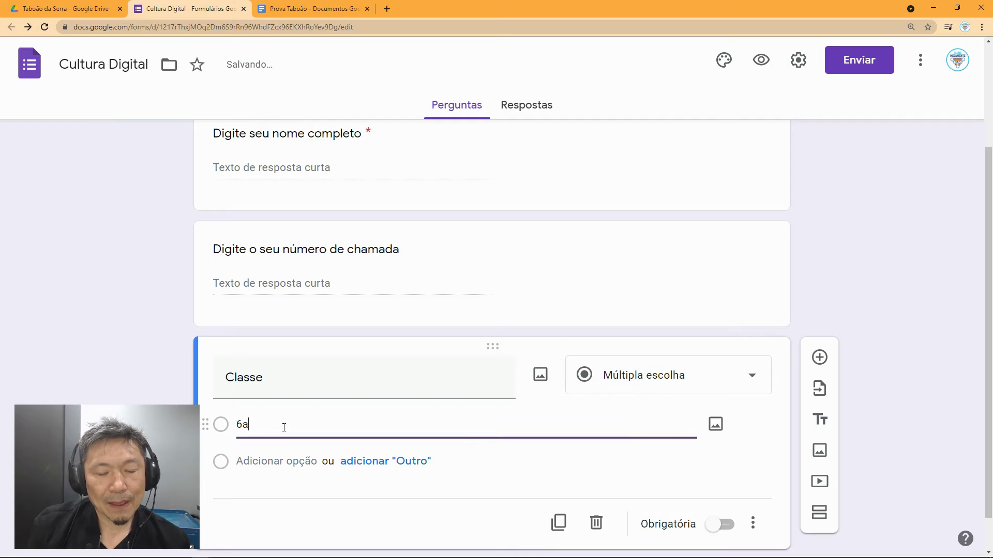
key(BackSpace)
text(A)
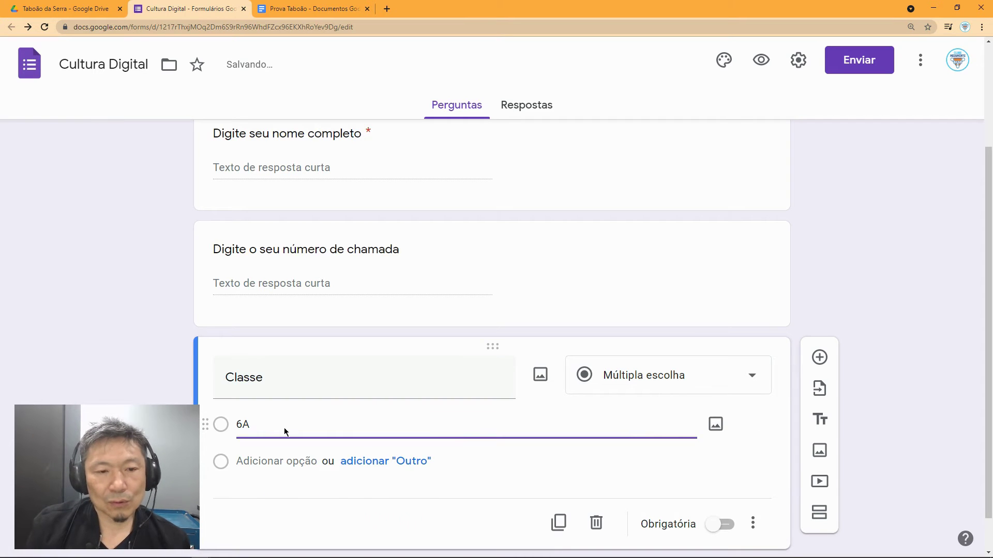
key(Return)
text(6B)
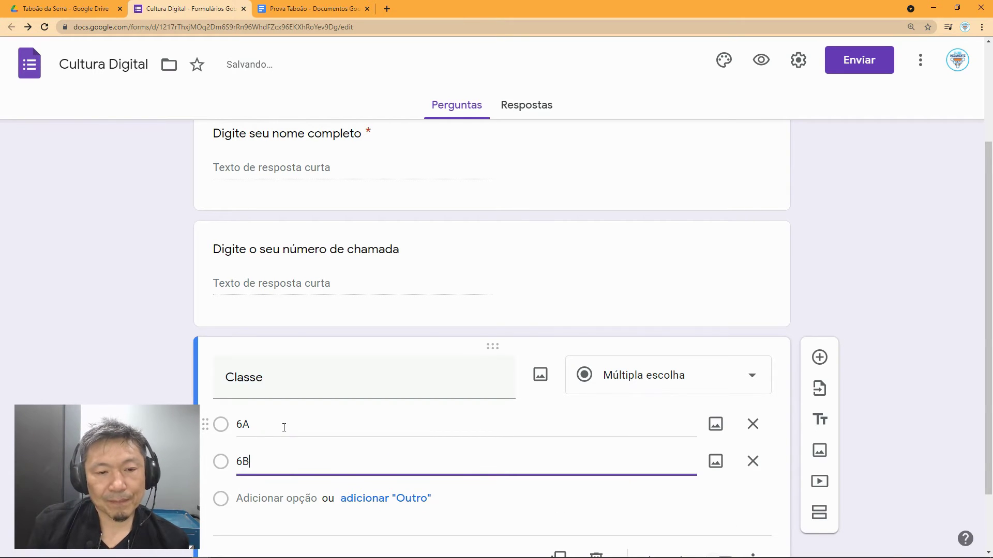
key(Return)
text(6C)
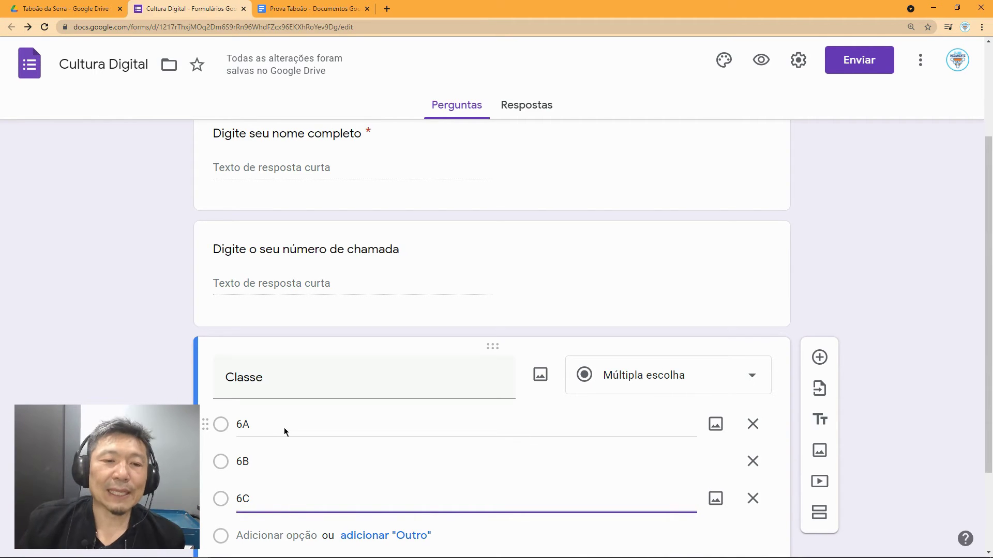
scroll(310, 434, down, 2)
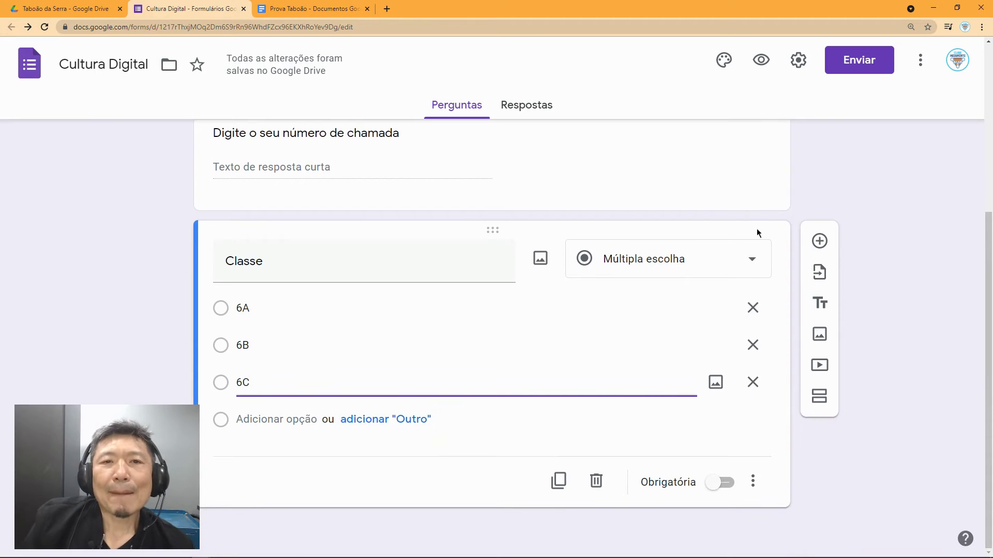
click(317, 9)
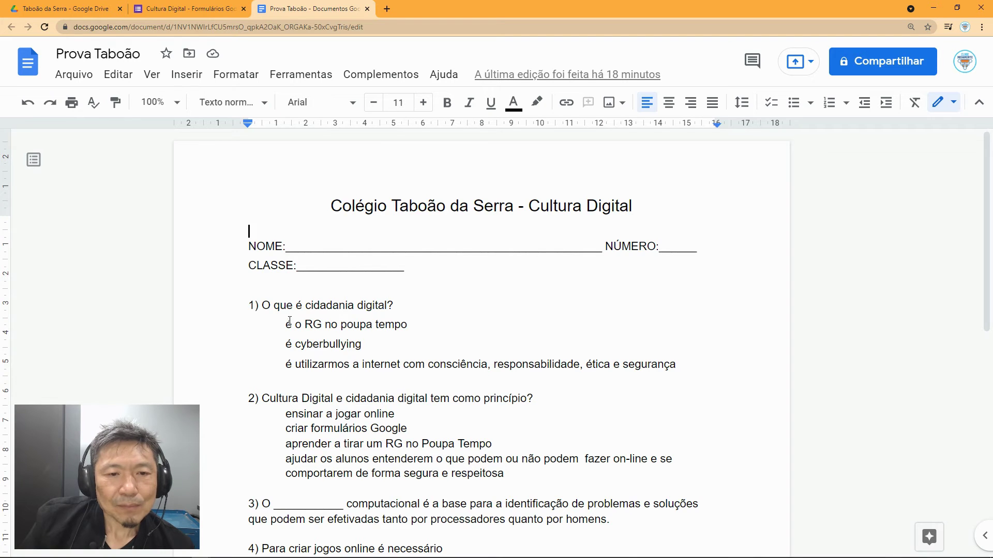
drag(262, 305, 393, 304)
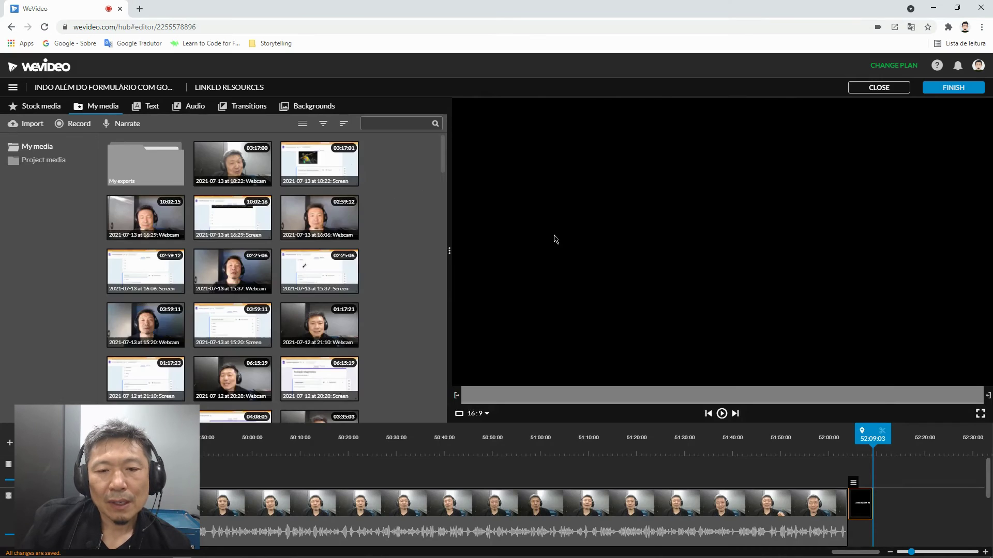
key(alt+Tab)
key(alt+Tab)
key(alt+Tab)
key(alt+Tab)
key(alt+Tab)
key(alt+Tab)
key(alt+Tab)
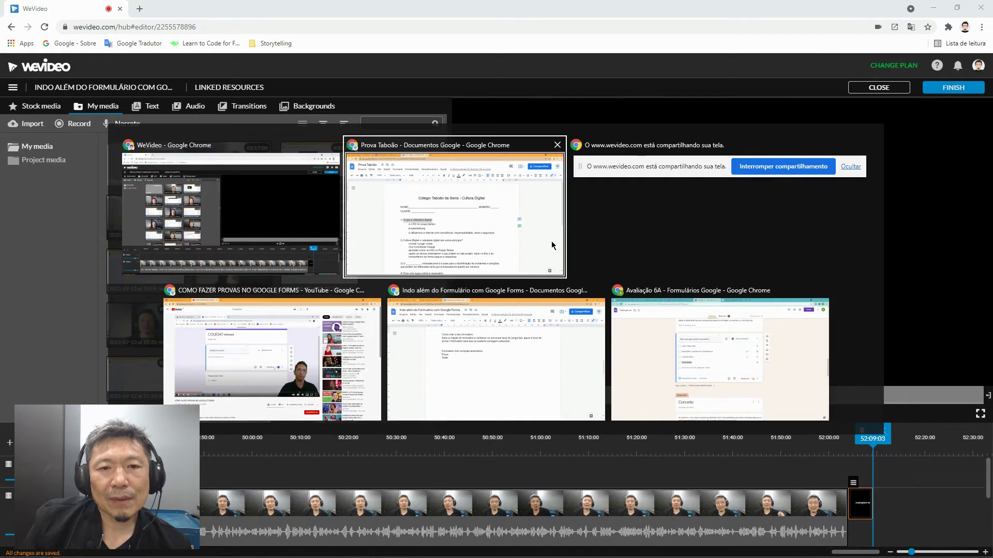
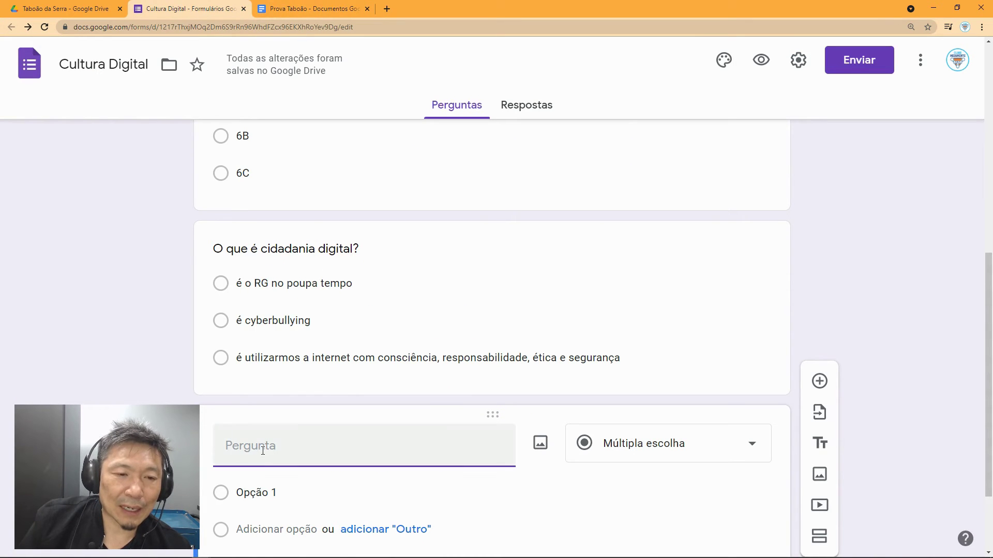
Step: Paste 'Cultura Digital e cidadania digital tem como principio?' as the new question's title
text(Cultura Digital e cidadania digital tem como princípio?)
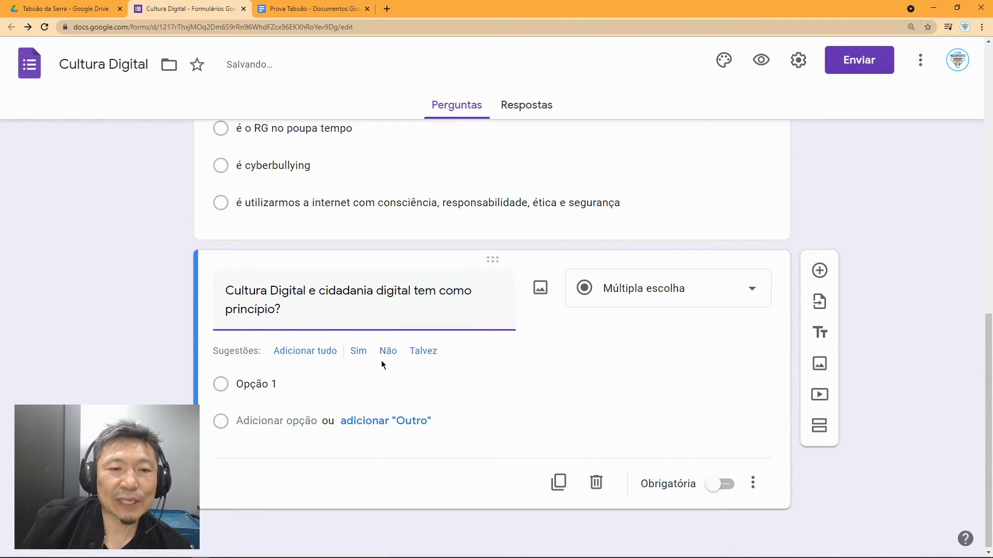
Step: Copy question 2's four answers from the Prova Taboão document and paste them as the question's options
click(308, 10)
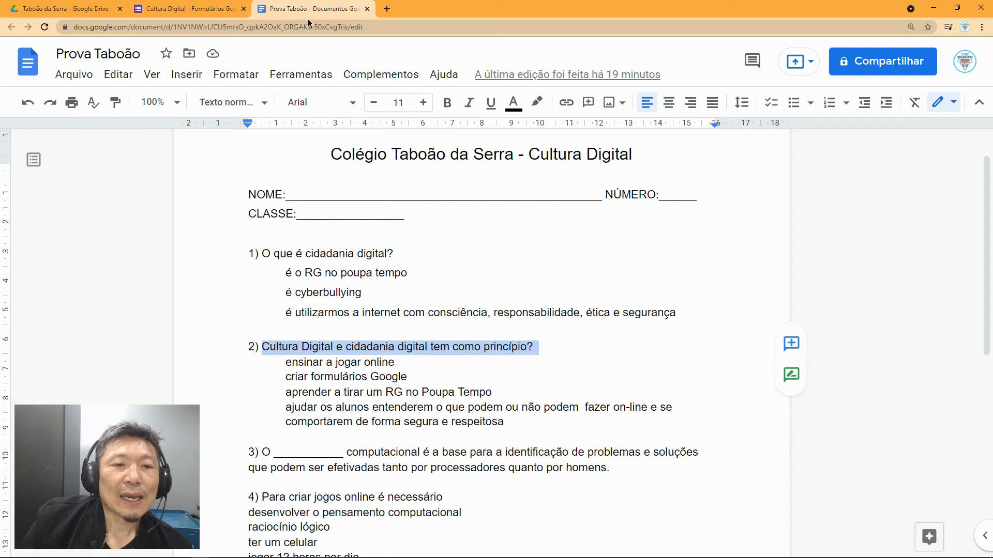
drag(286, 362, 537, 423)
key(ctrl+c)
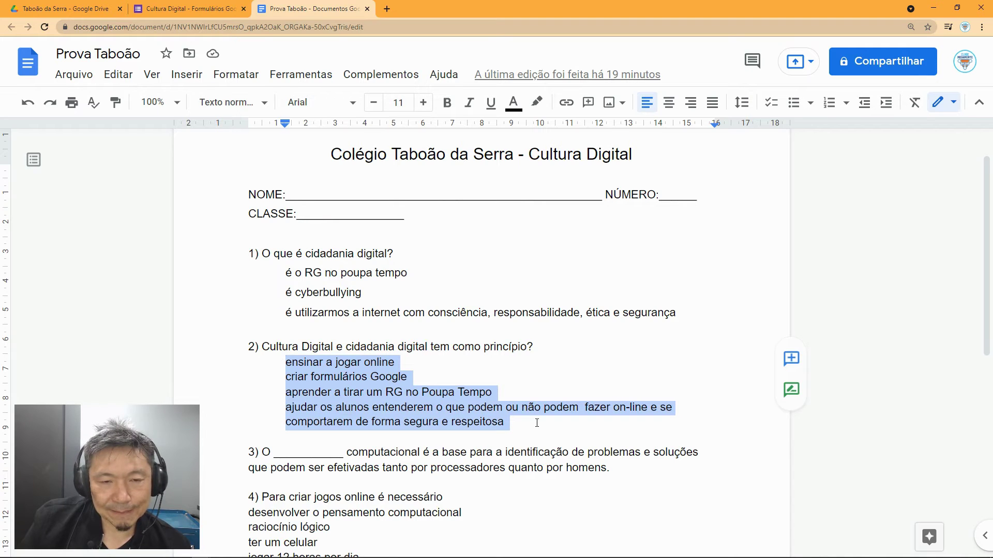
click(194, 8)
click(275, 383)
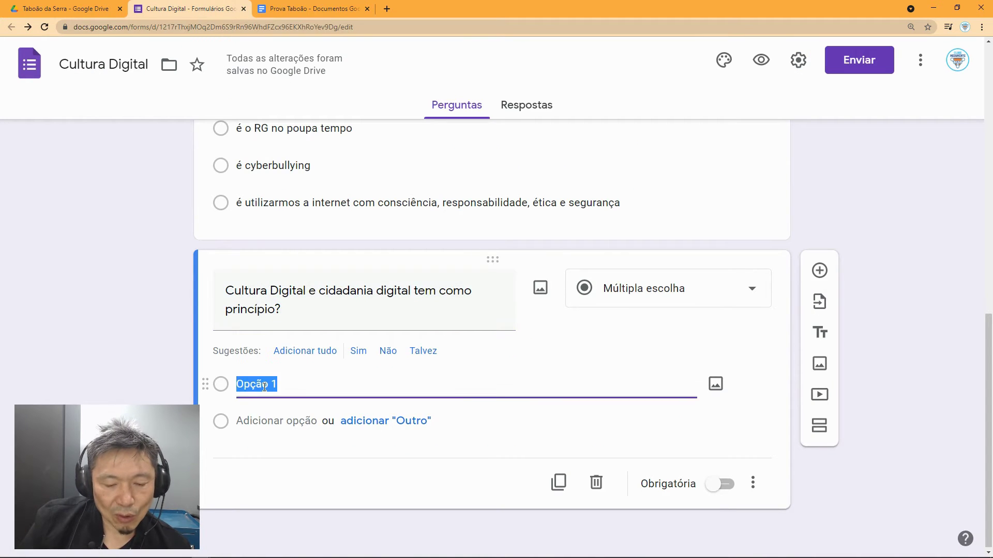
key(ctrl+v)
scroll(348, 443, down, 2)
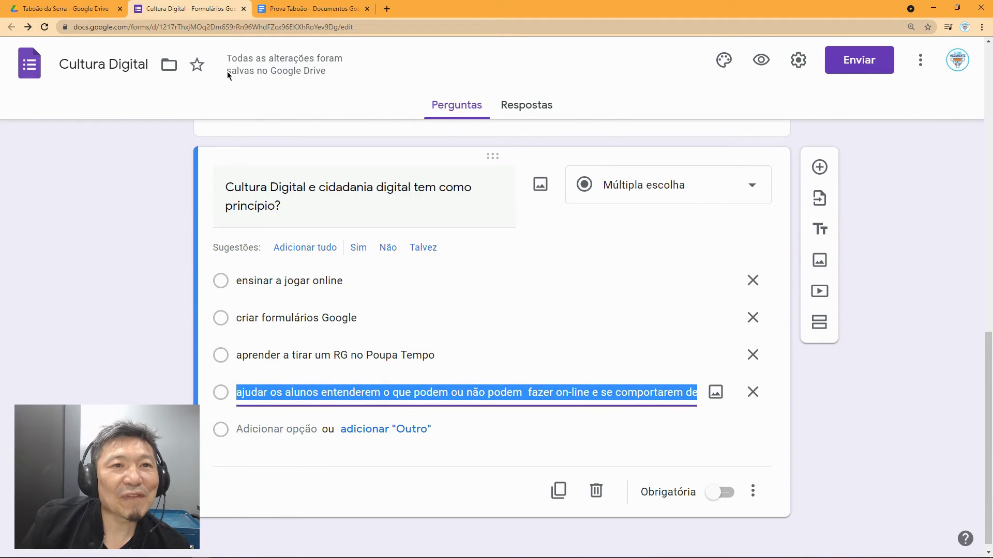
Step: Select question 3's full text in the Prova Taboão document
click(311, 9)
scroll(356, 390, down, 3)
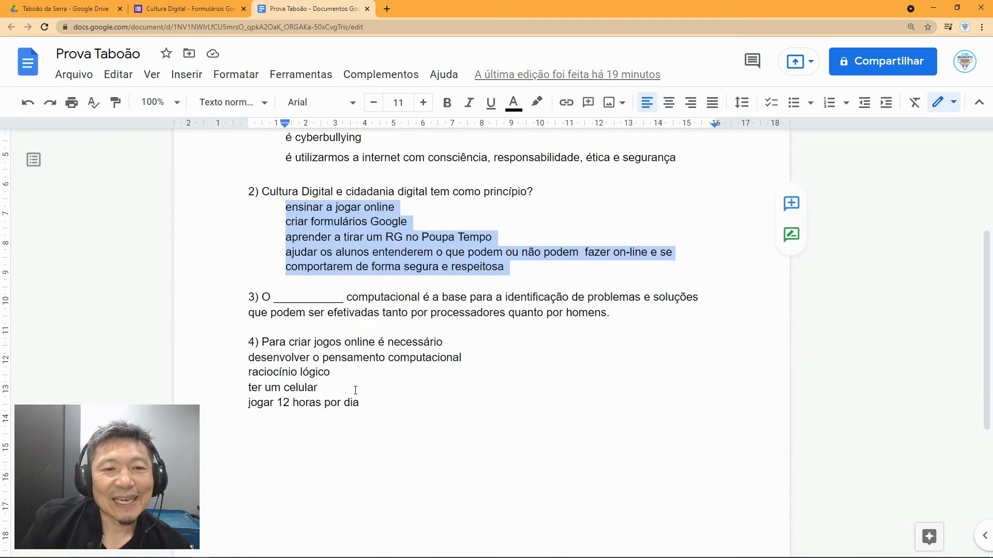
drag(264, 296, 624, 308)
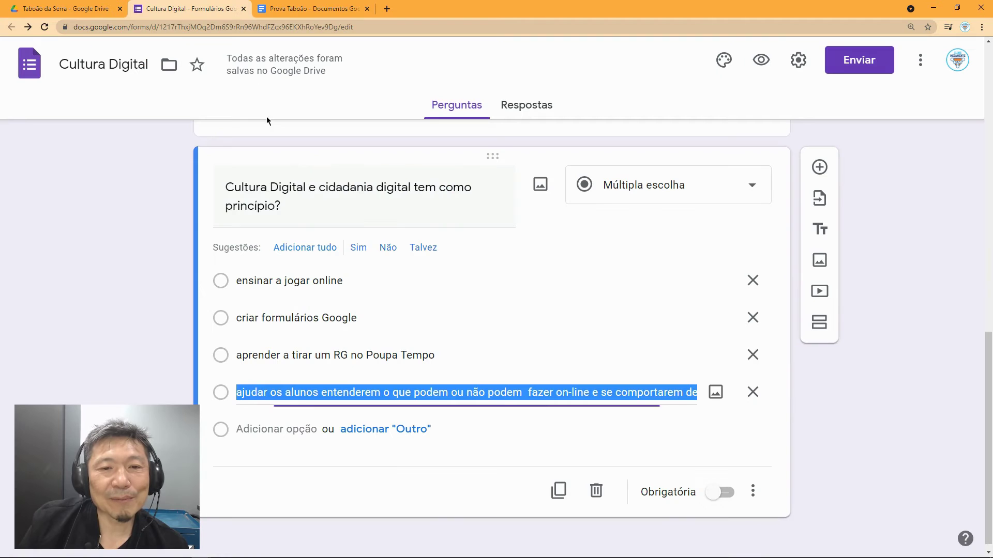
Step: Add a new question with question 3's pasted text and make it Resposta curta
click(186, 8)
click(819, 167)
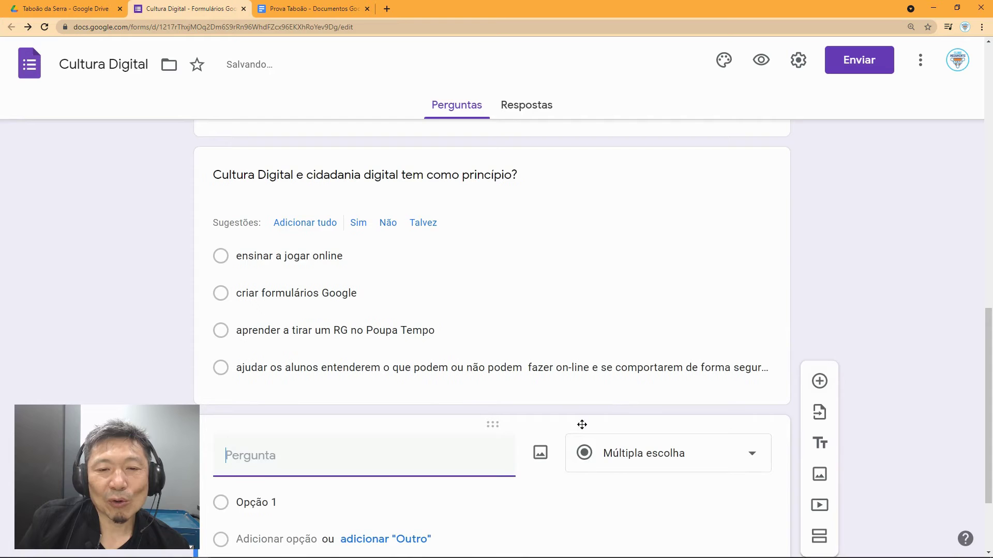
text(O __________ computacional é a base para a identificação de problemas e soluções que podem ser efetivadas tanto por processadores quanto por homens.)
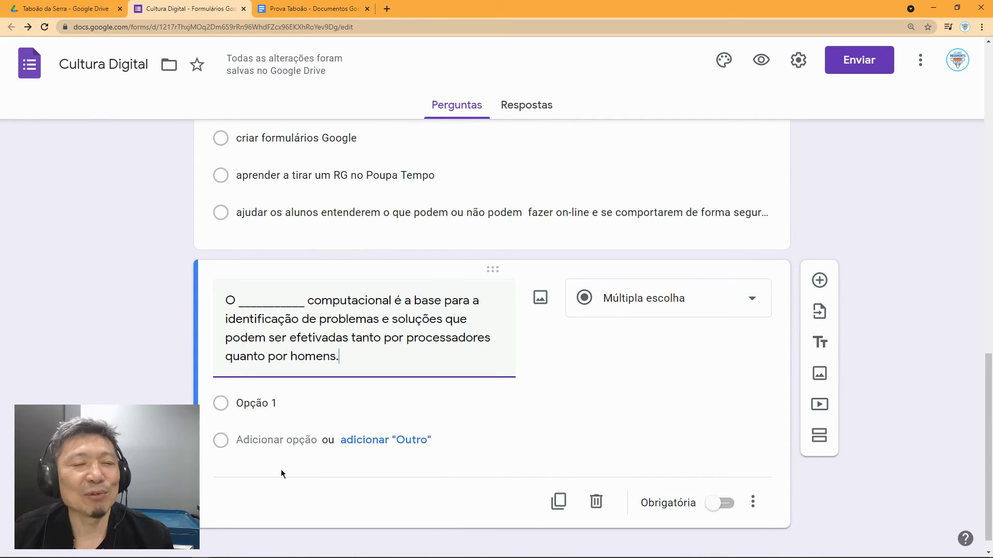
click(622, 310)
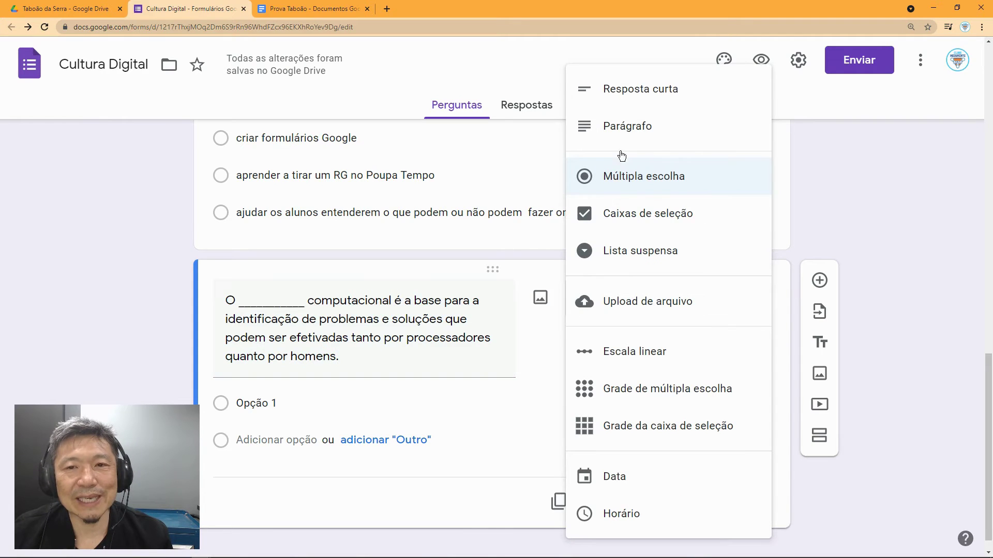
click(643, 104)
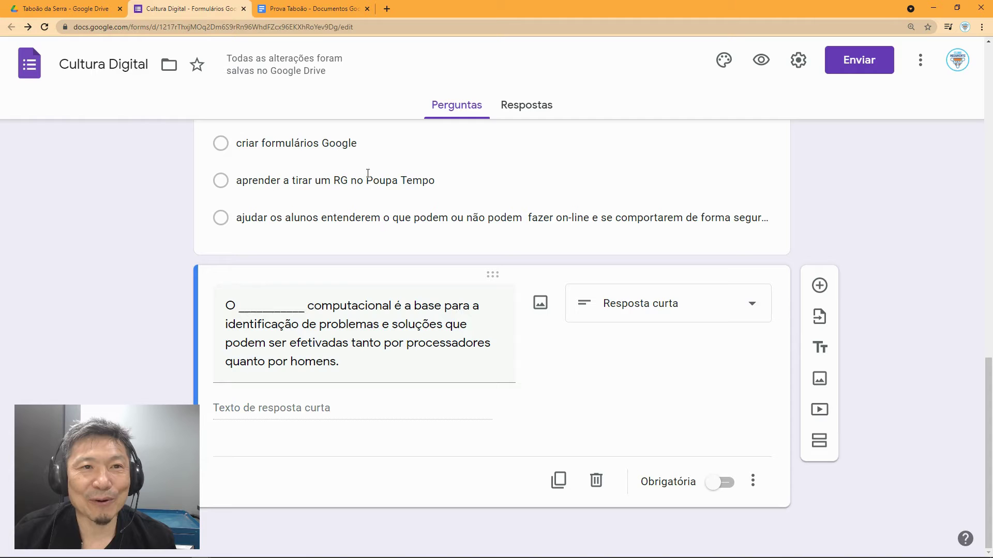
Step: Select question 4's text in the Prova Taboão document
click(320, 12)
scroll(288, 336, down, 1)
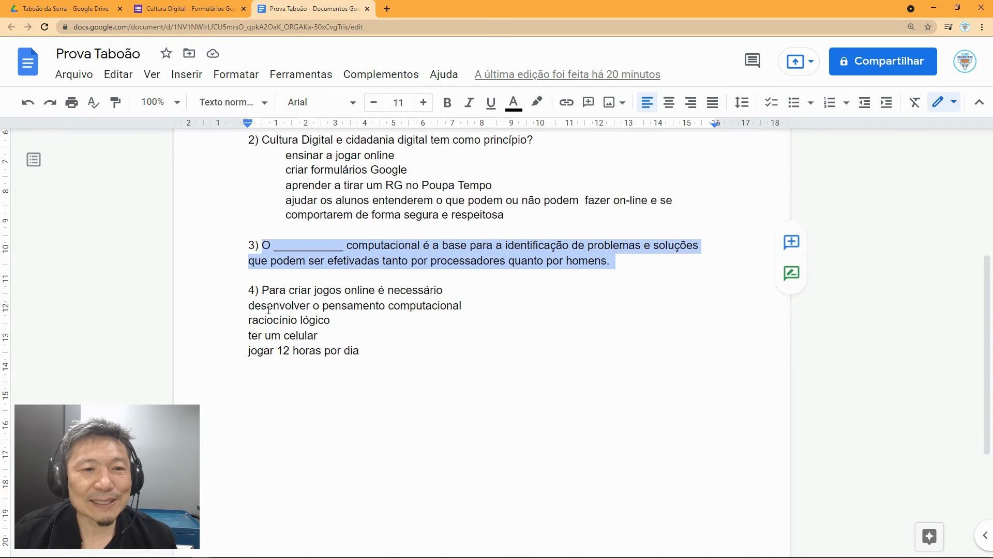
drag(260, 291, 462, 291)
key(ctrl+c)
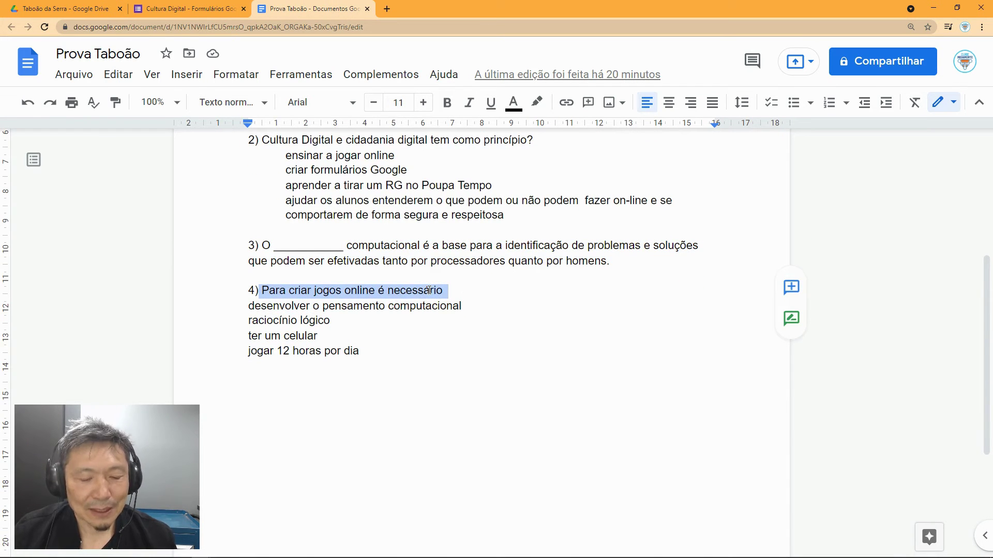
Step: Add a question titled 'Para criar jogos online é necessário', removing its leading space
click(199, 7)
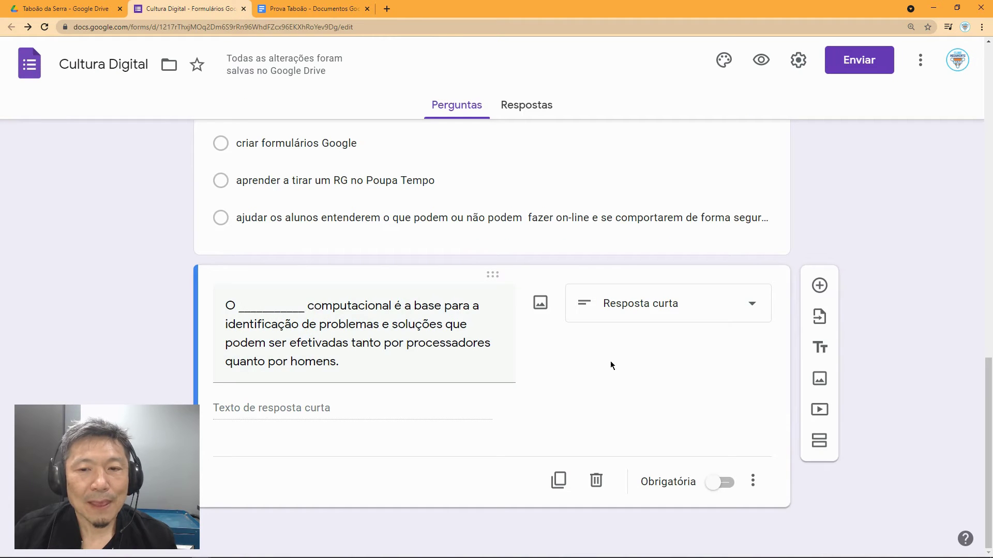
click(819, 285)
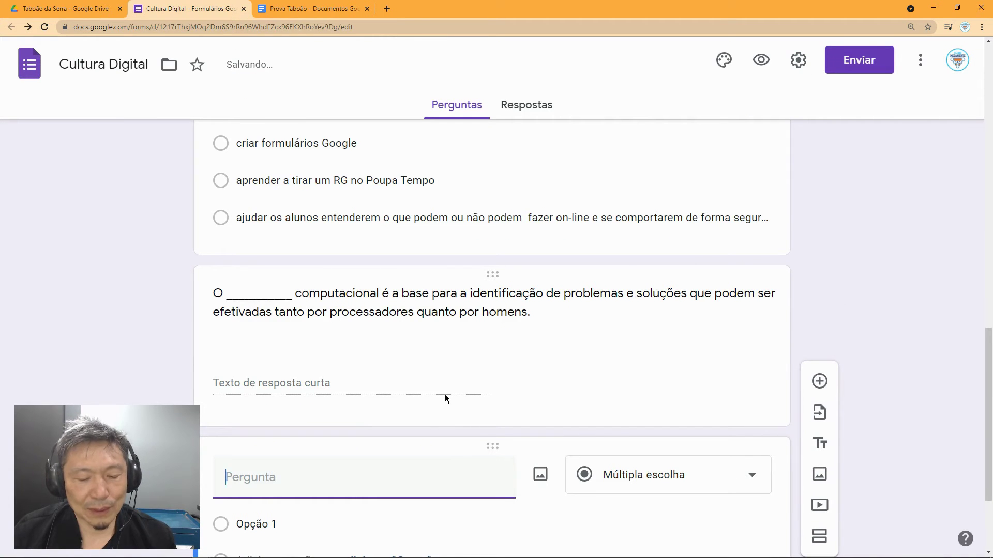
key(ctrl+v)
click(222, 369)
key(Delete)
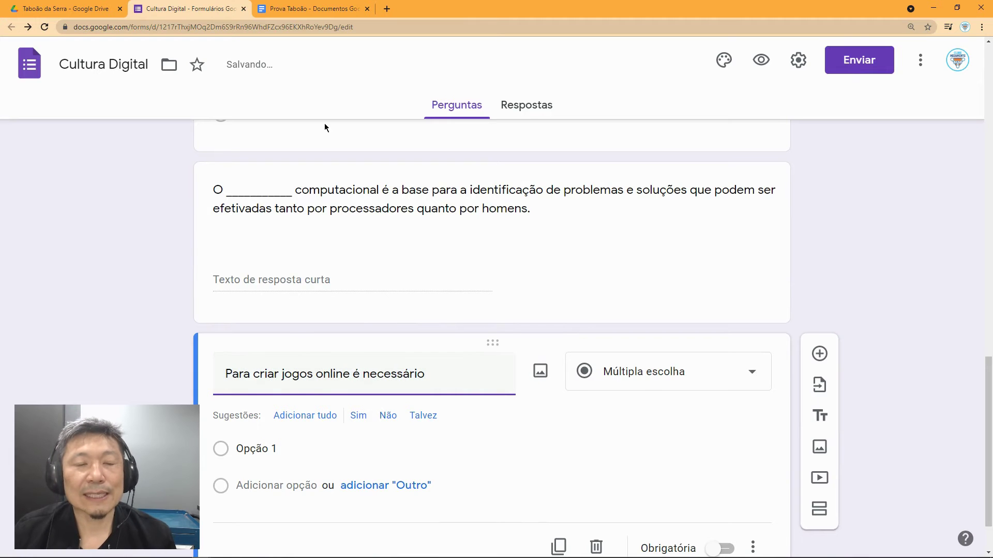
Step: Copy question 4's four answers from Prova Taboão and paste them as the options
click(290, 11)
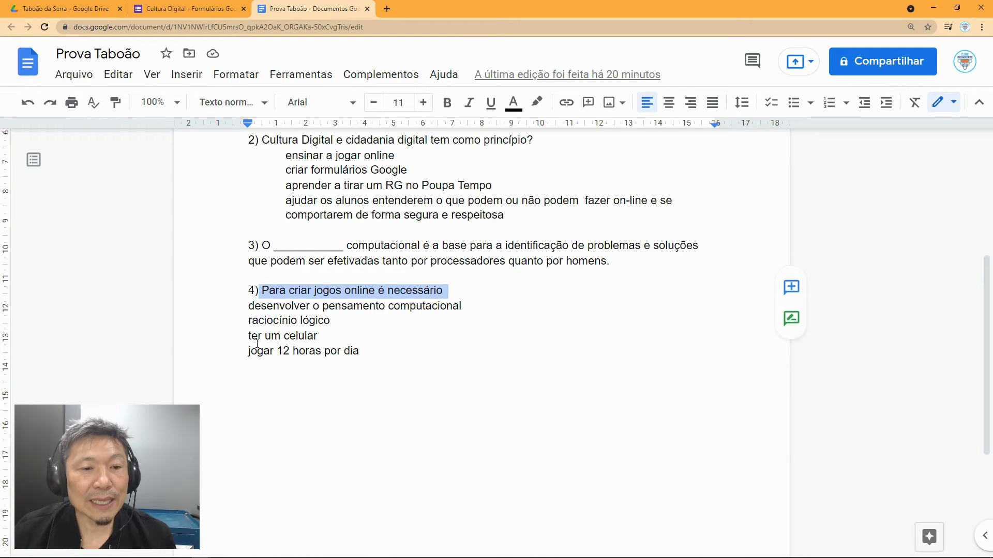
drag(249, 306, 361, 355)
key(ctrl+c)
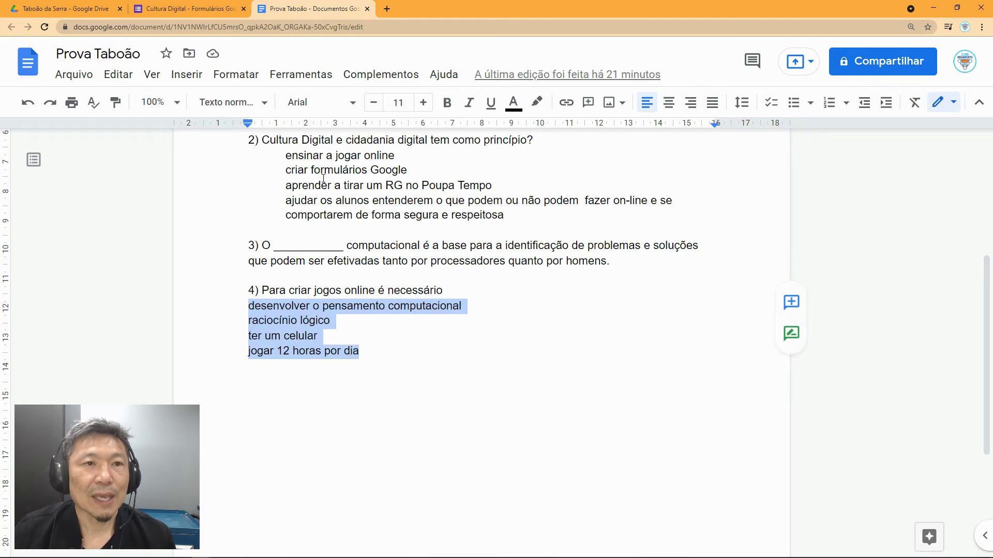
click(195, 9)
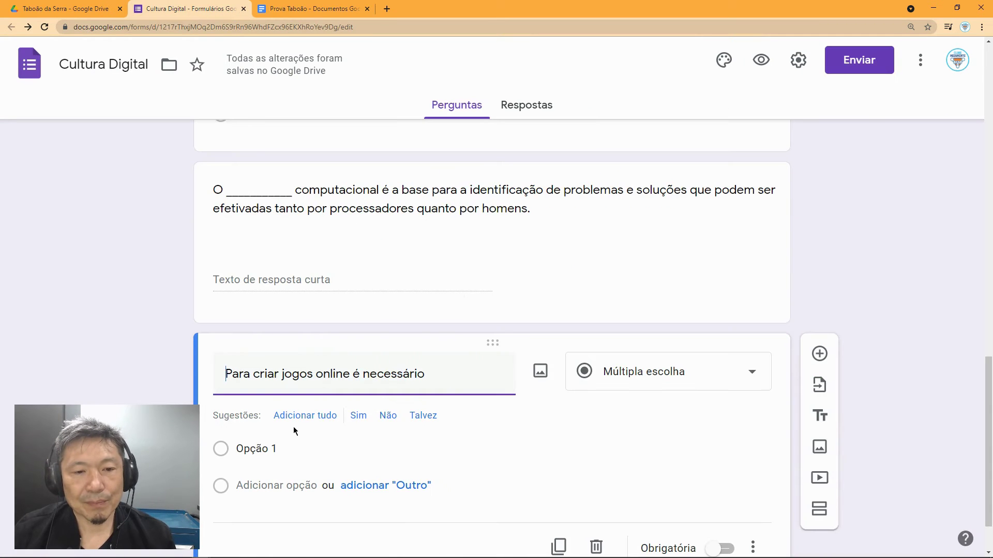
click(273, 446)
key(ctrl+v)
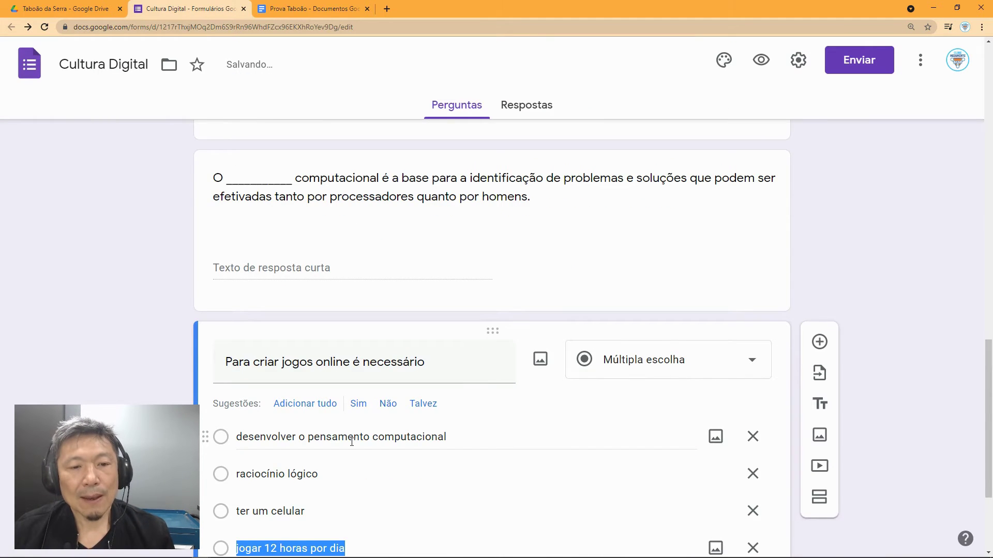
scroll(362, 450, down, 1)
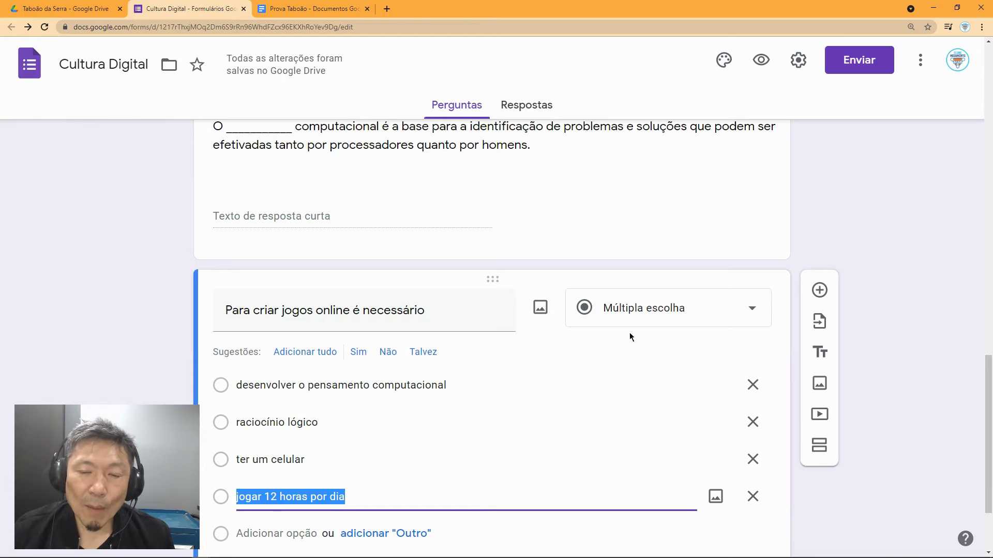
Step: Change the question type to Caixas de seleção
click(652, 318)
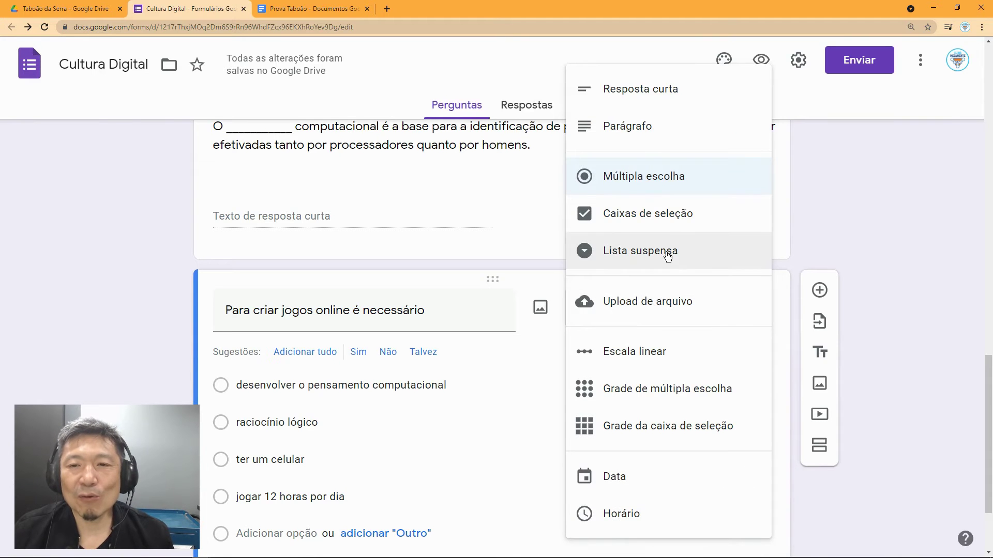
click(671, 217)
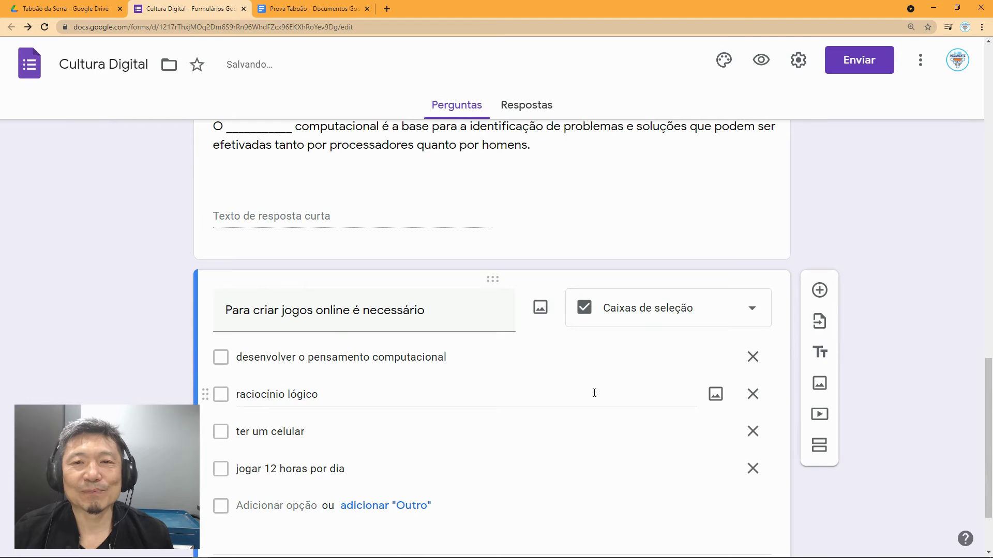
scroll(594, 393, up, 7)
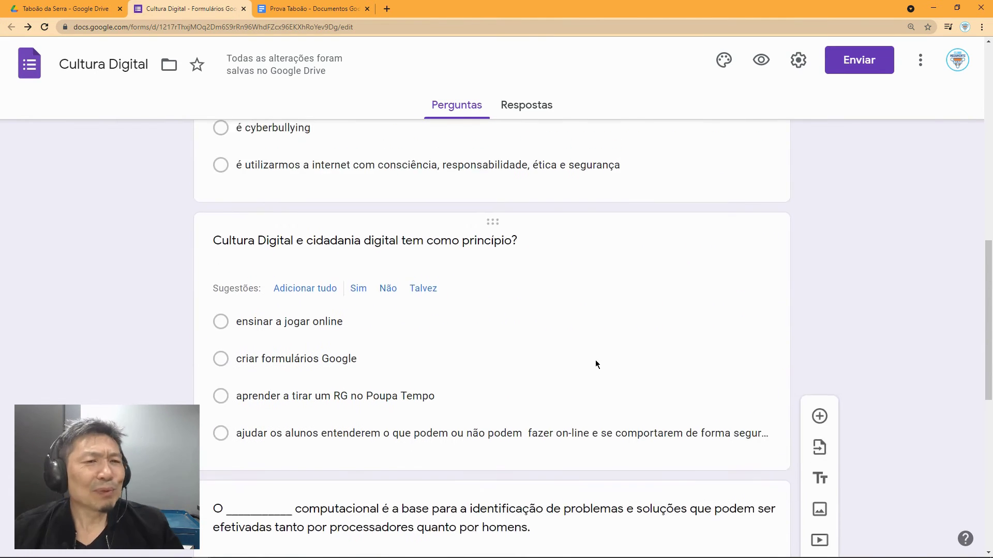
scroll(595, 359, up, 8)
scroll(595, 360, up, 3)
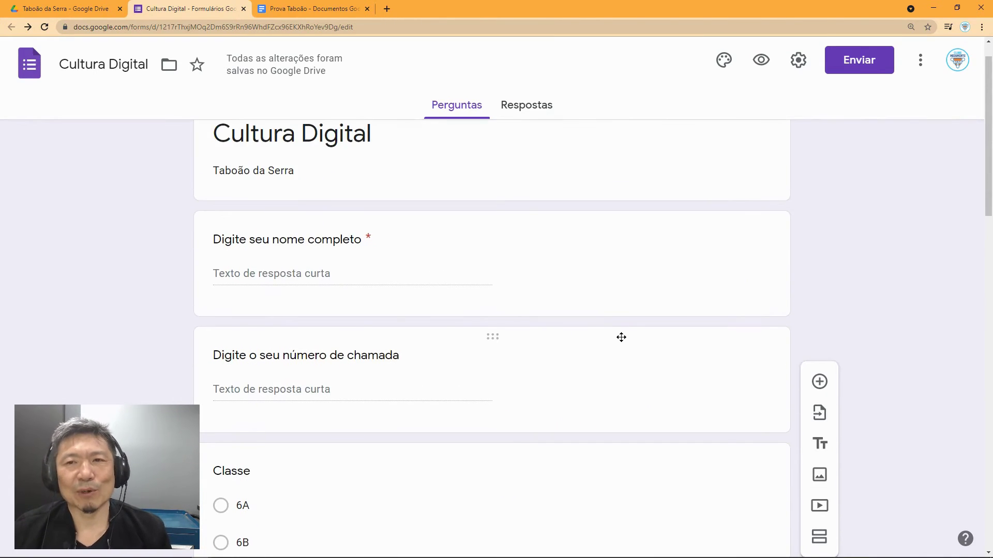
Step: Preview the live Cultura Digital quiz, scroll through all its questions, then return to editing
click(761, 60)
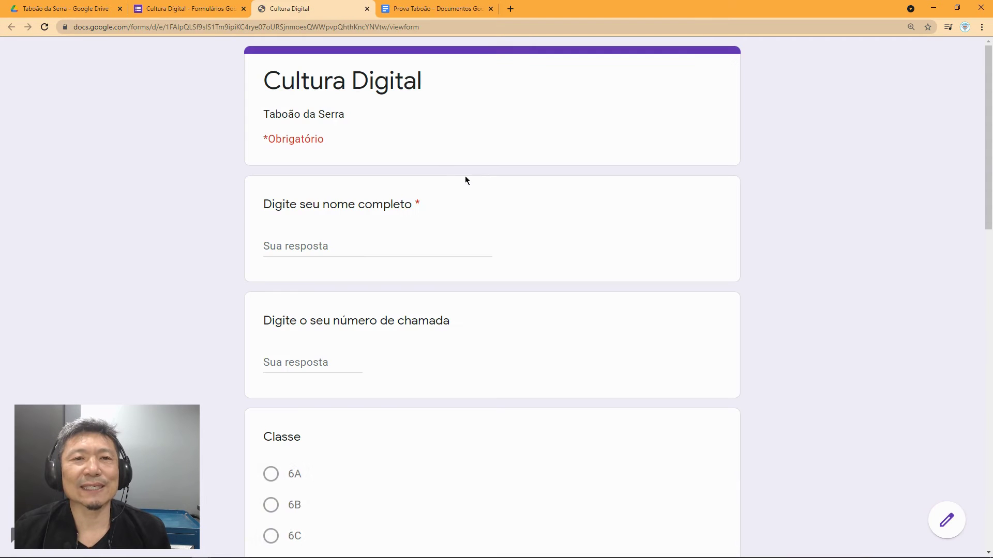
scroll(435, 137, down, 2)
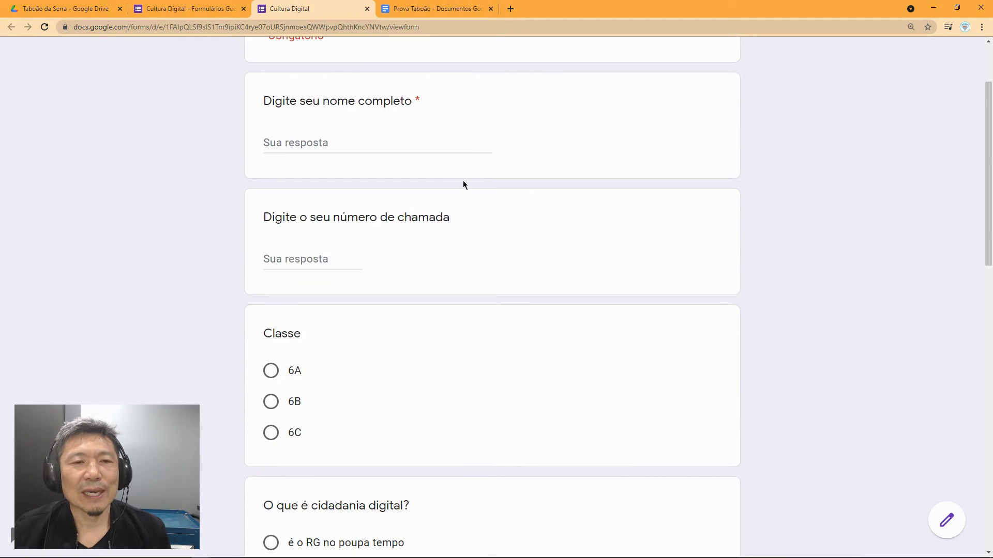
scroll(463, 175, down, 5)
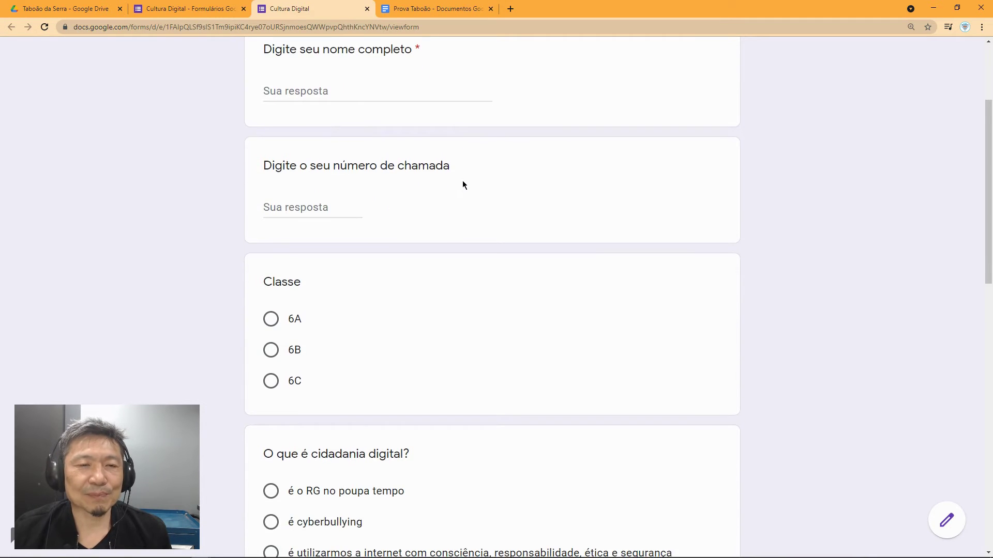
scroll(462, 227, down, 10)
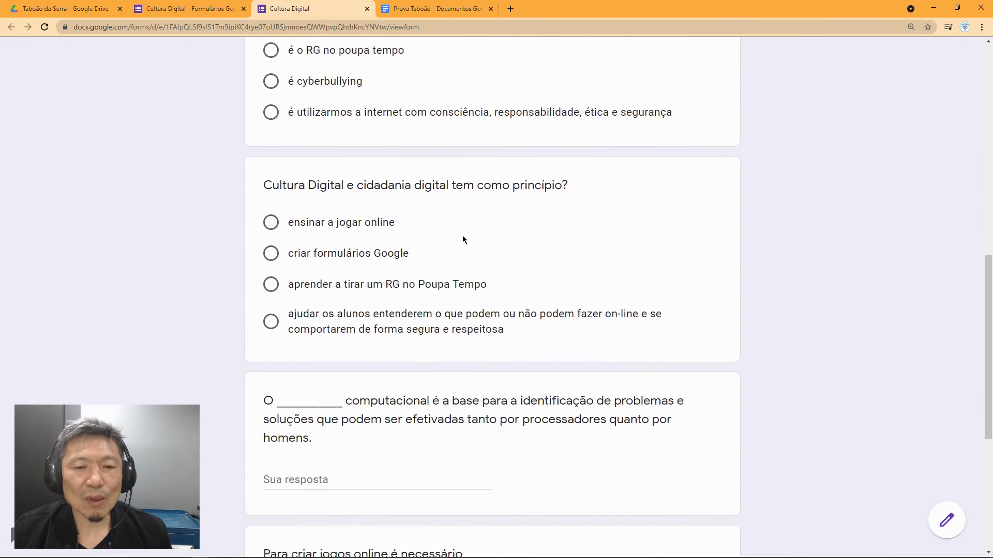
scroll(482, 284, up, 12)
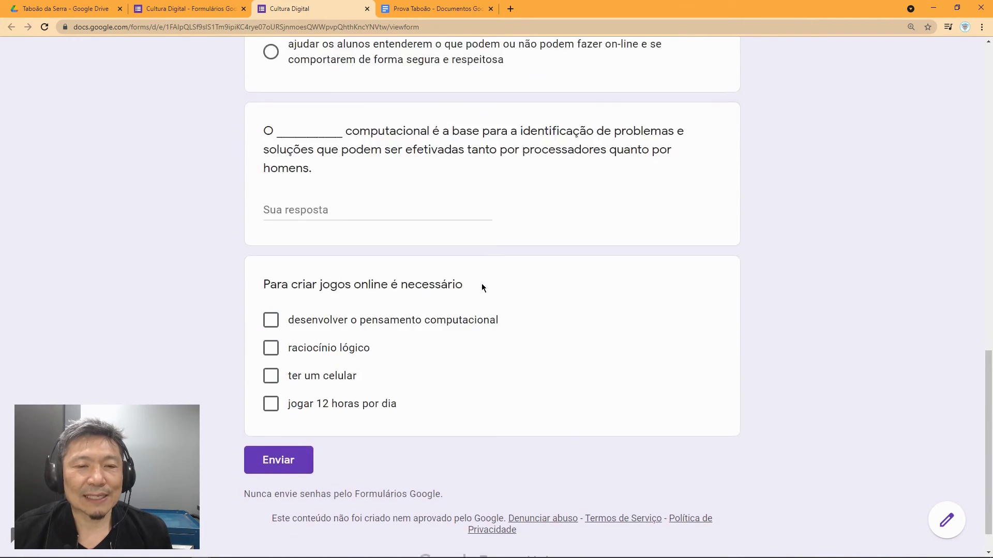
scroll(482, 283, up, 6)
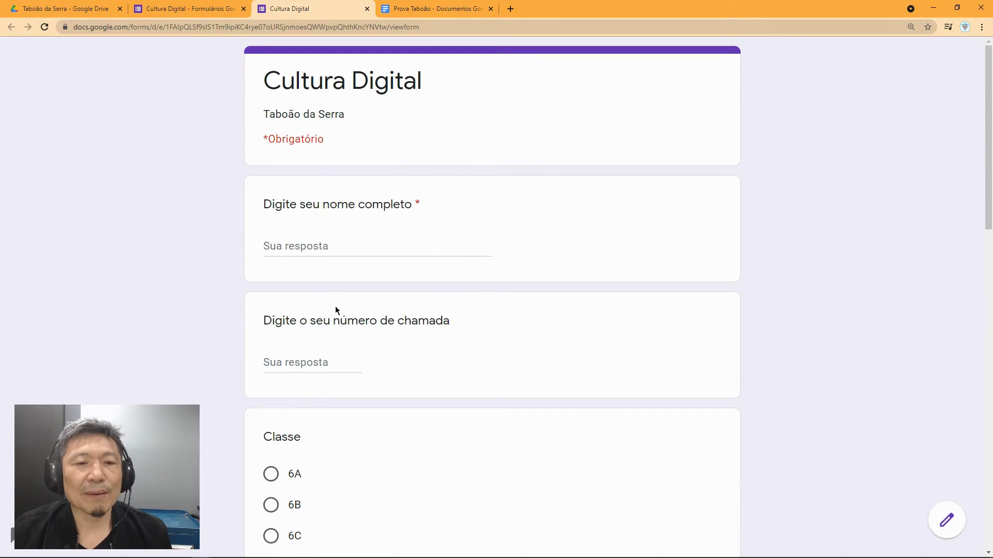
scroll(335, 310, down, 2)
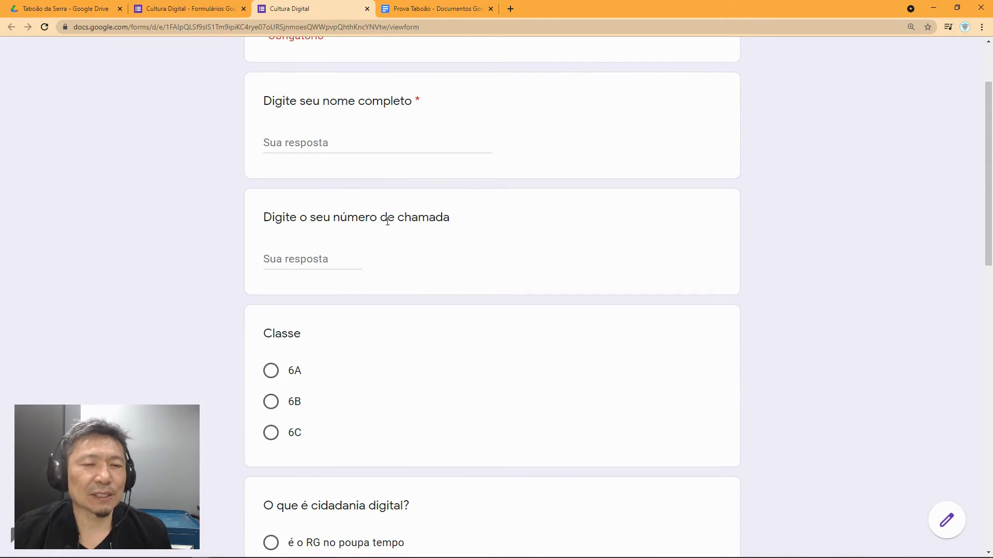
scroll(394, 300, down, 1)
scroll(341, 299, down, 5)
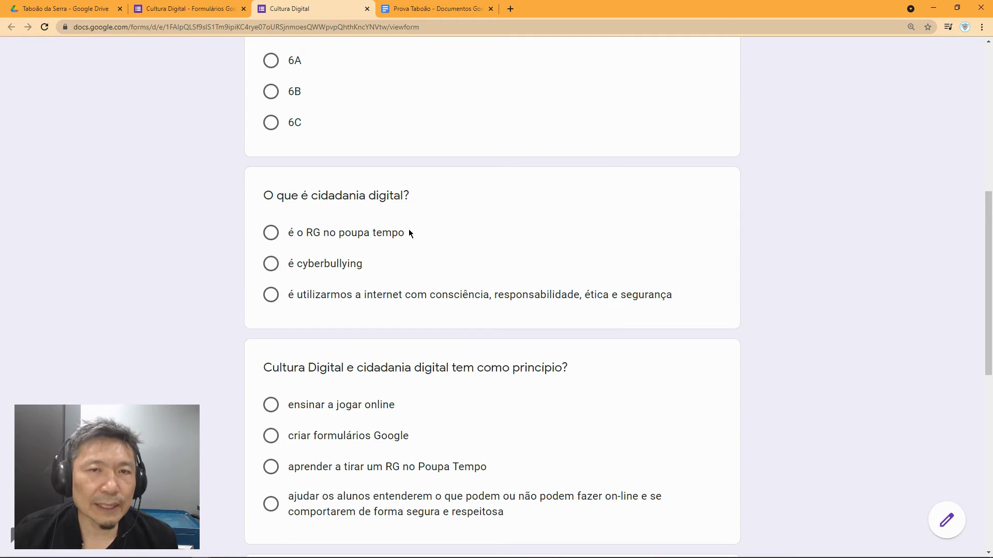
scroll(432, 307, down, 1)
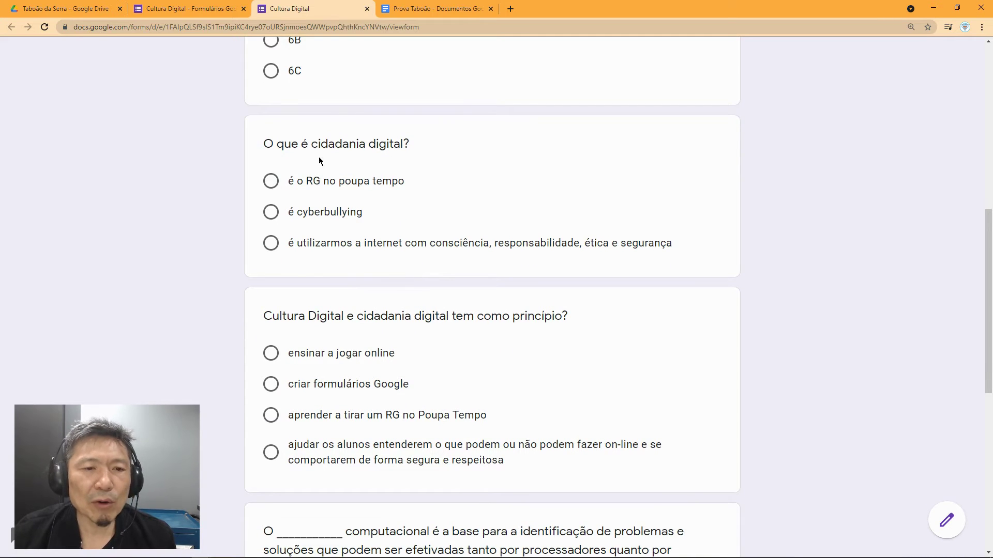
scroll(317, 235, down, 2)
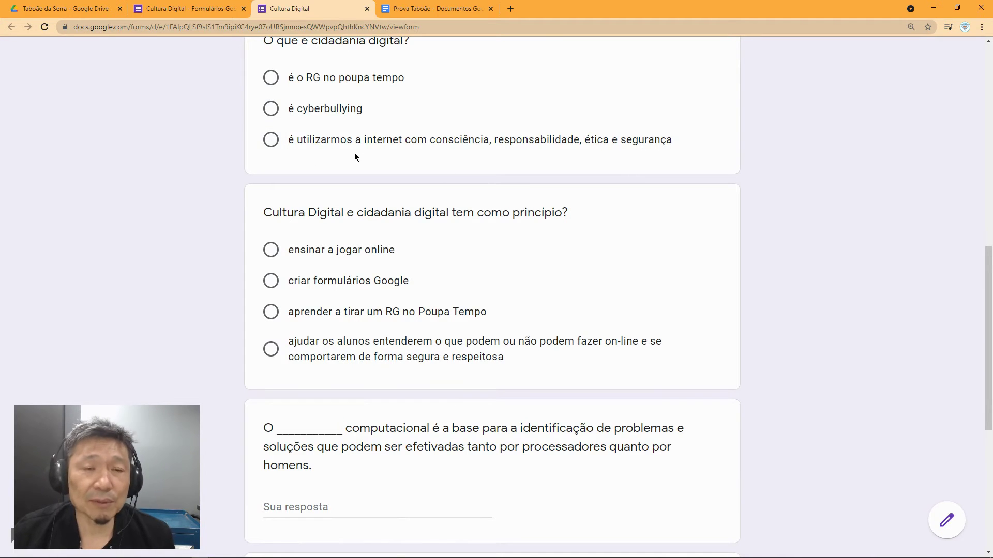
scroll(373, 274, down, 3)
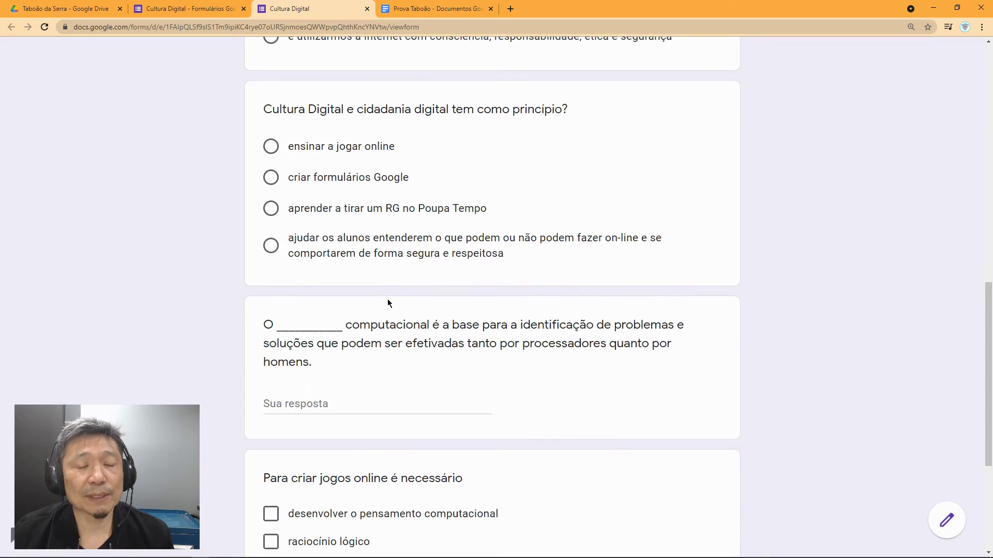
scroll(381, 297, down, 3)
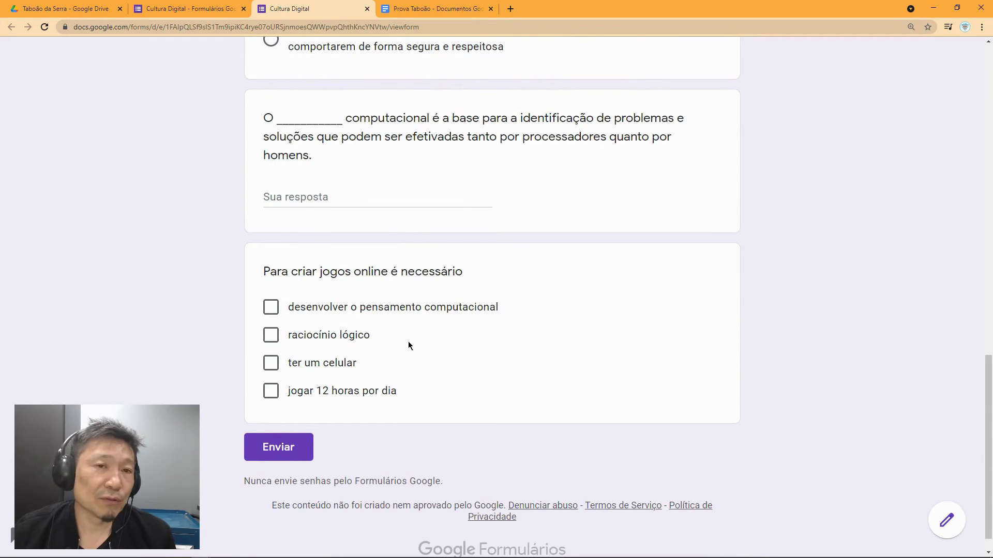
scroll(409, 339, up, 2)
scroll(411, 339, up, 7)
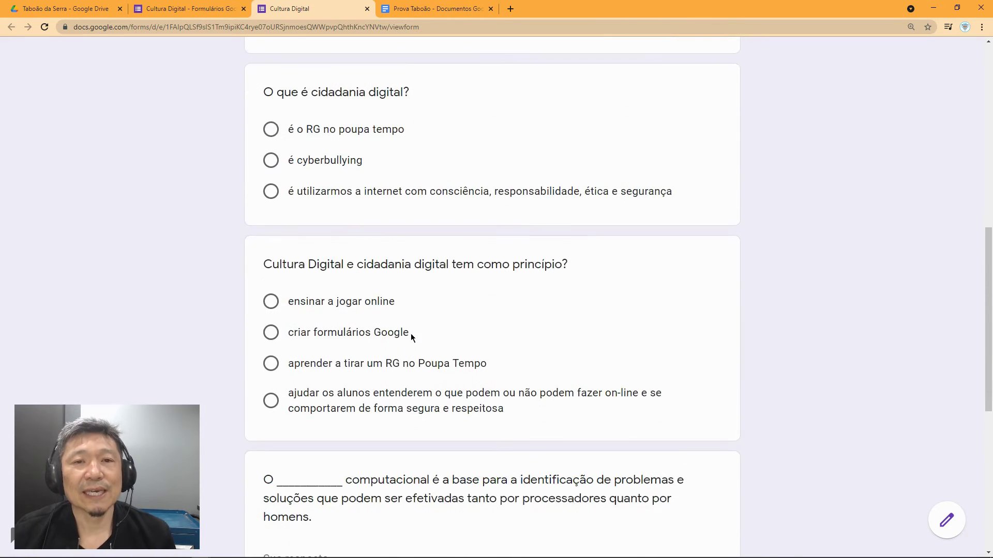
scroll(415, 333, up, 6)
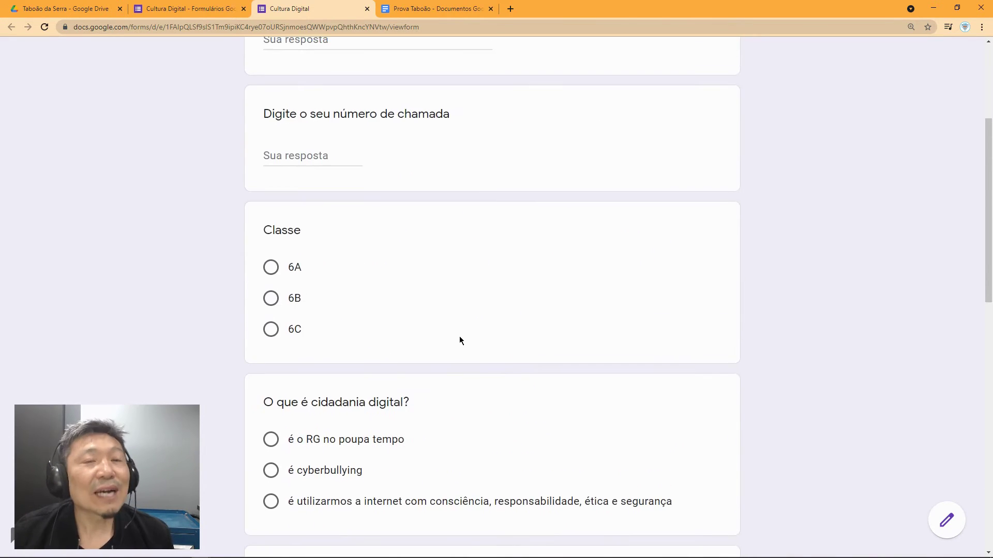
scroll(458, 326, up, 2)
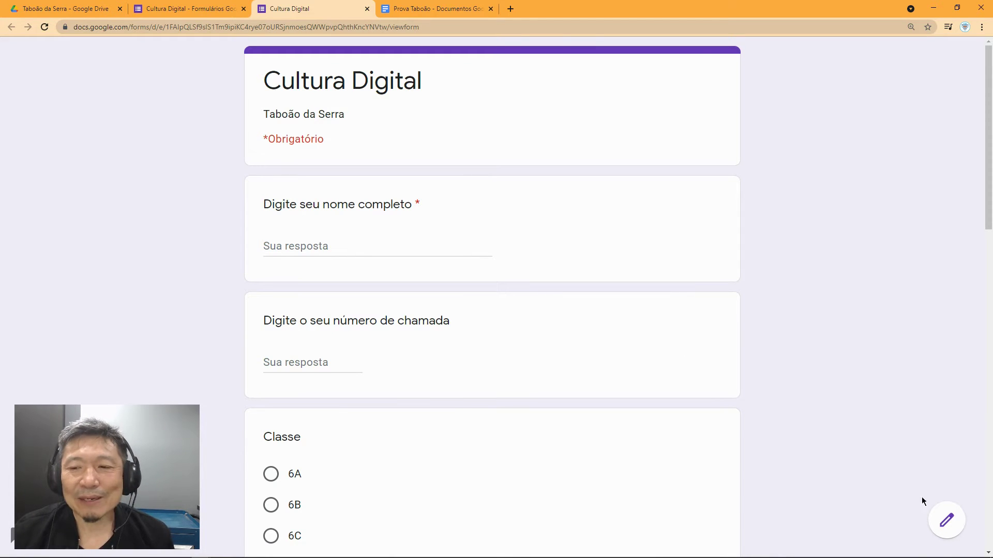
click(946, 527)
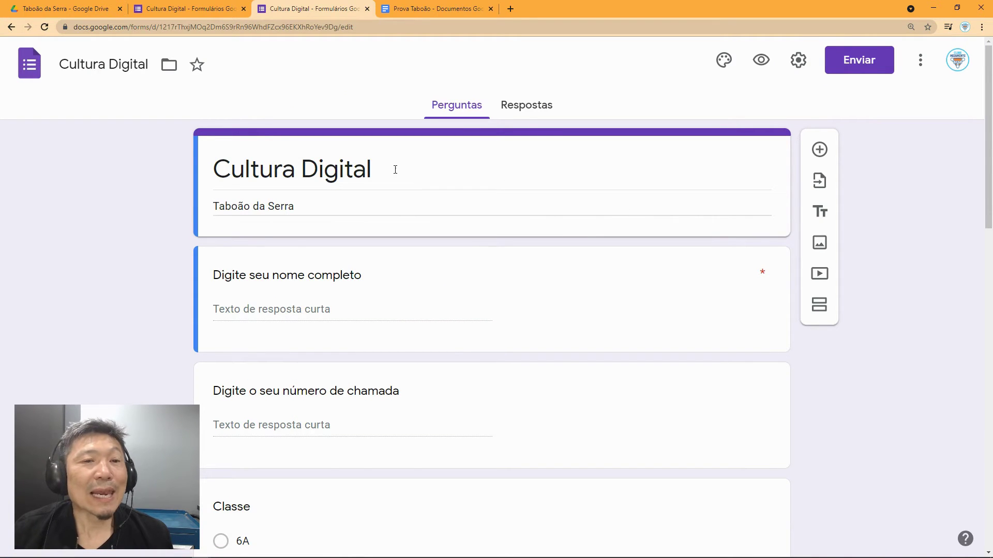
Step: Insert the white robots picture from the Temas gallery as the form's header image
click(723, 62)
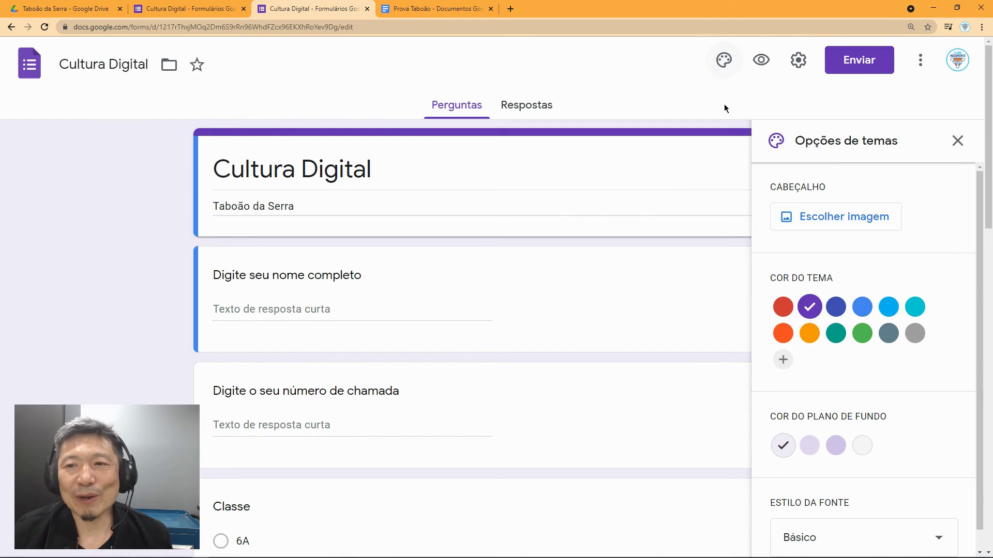
click(819, 226)
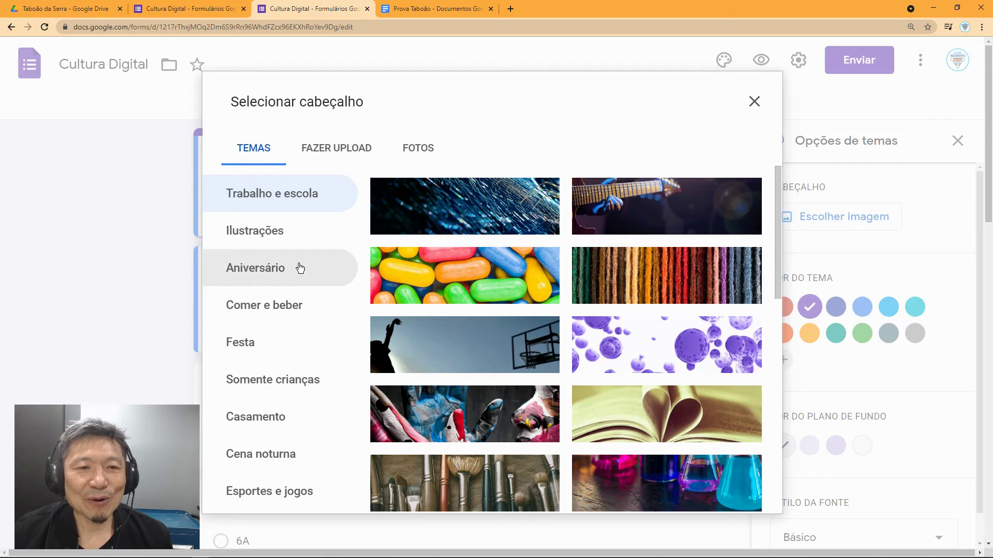
scroll(333, 281, down, 1)
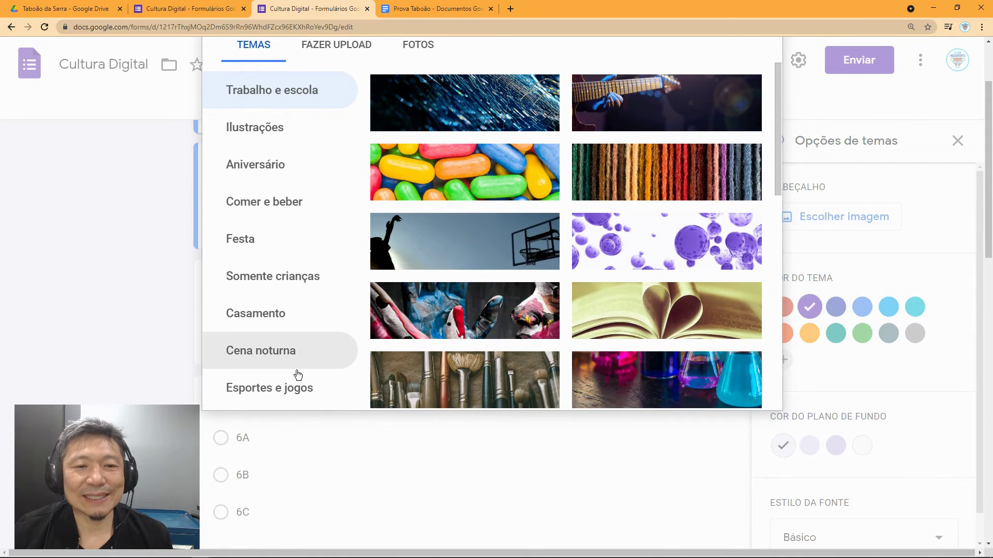
scroll(489, 279, down, 3)
scroll(488, 282, down, 12)
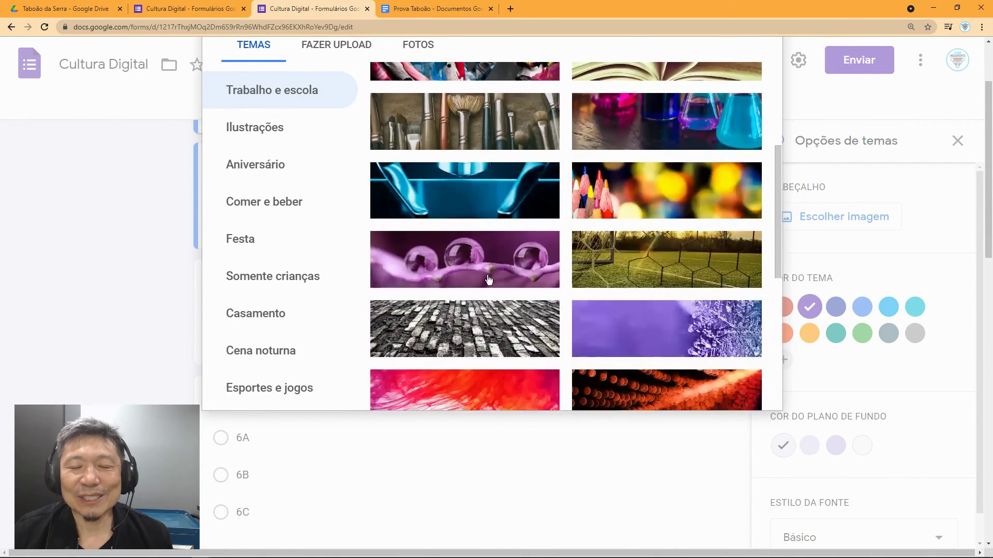
scroll(489, 283, down, 2)
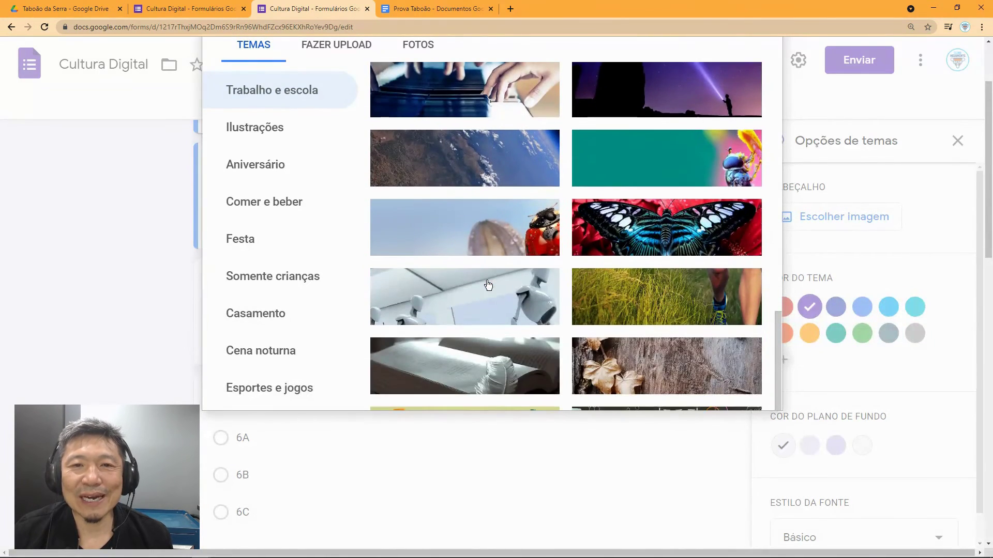
scroll(484, 287, down, 2)
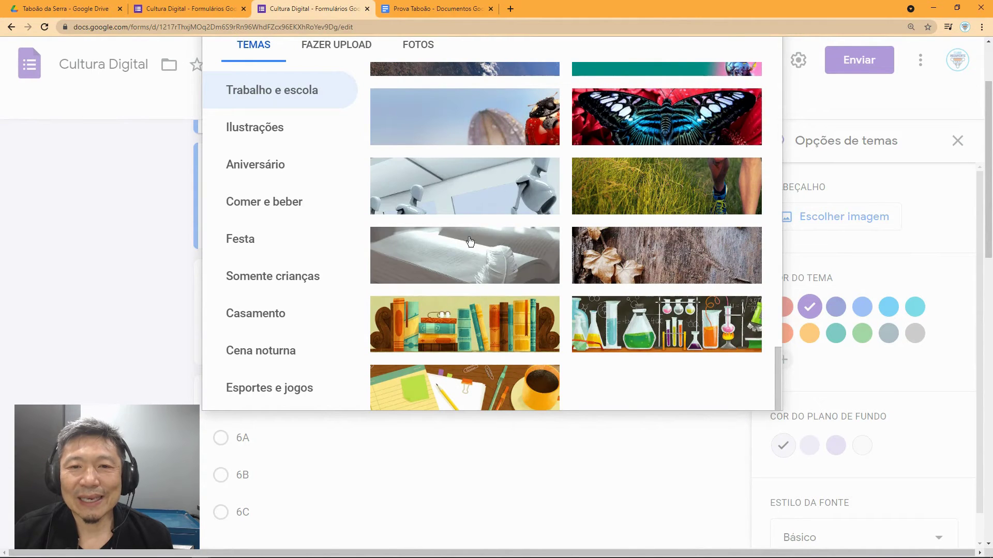
click(473, 196)
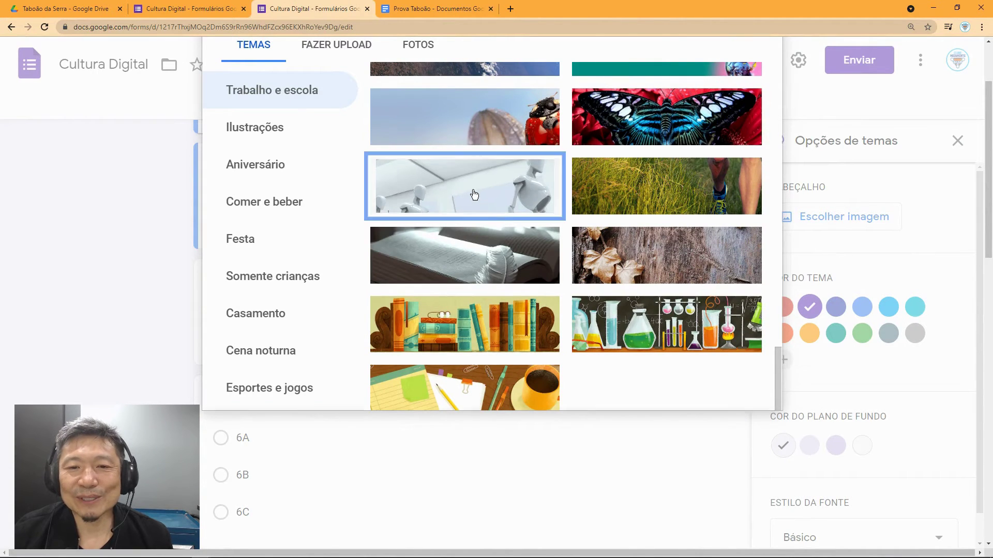
click(749, 393)
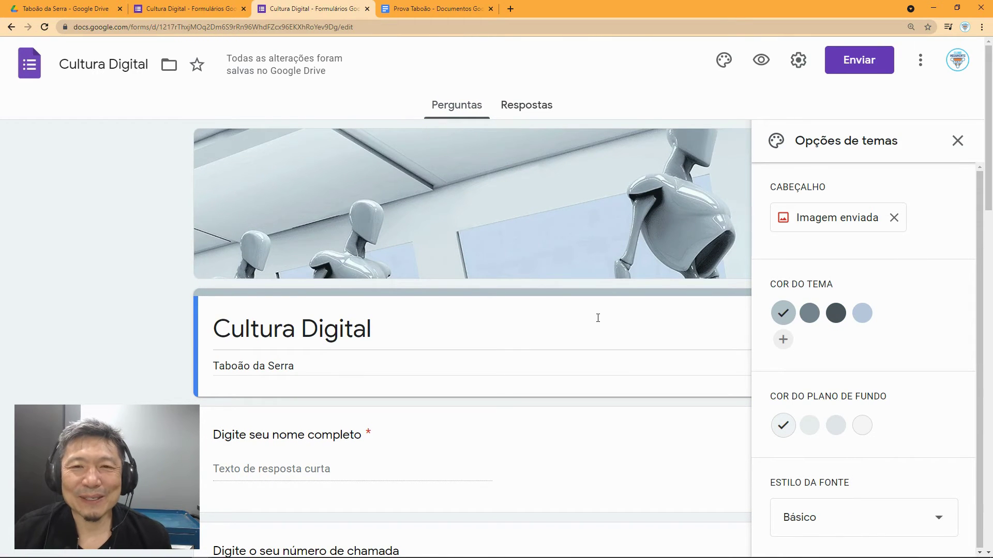
scroll(598, 317, down, 2)
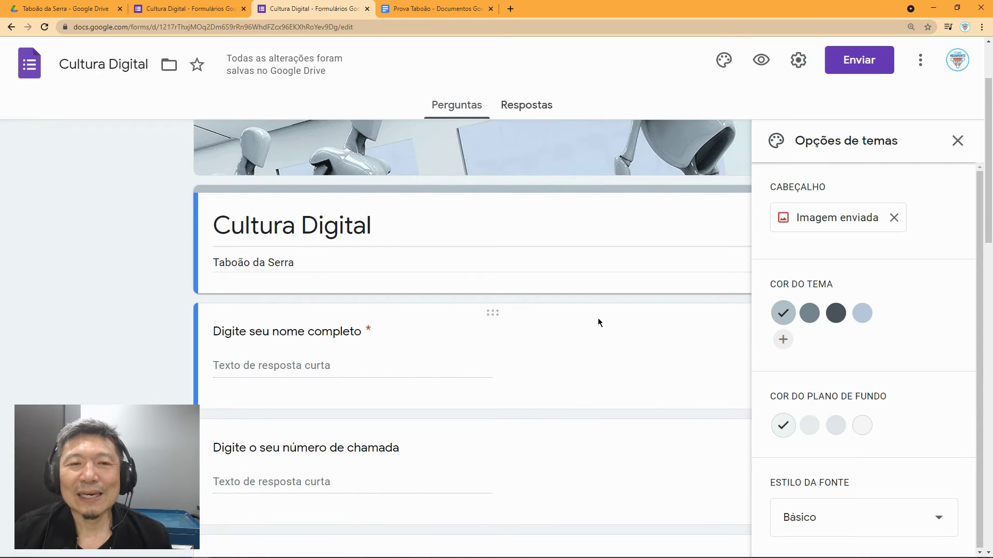
scroll(598, 322, down, 1)
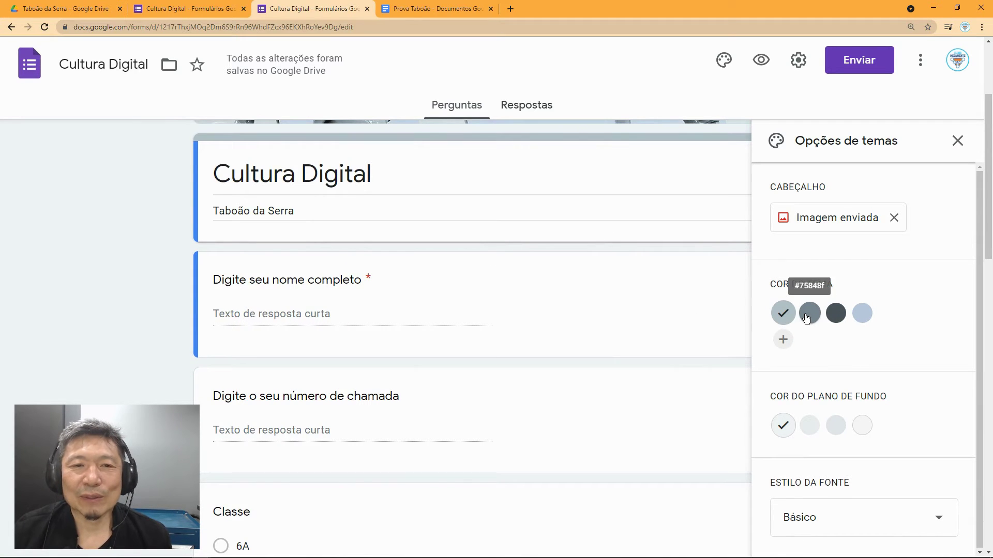
scroll(522, 320, down, 2)
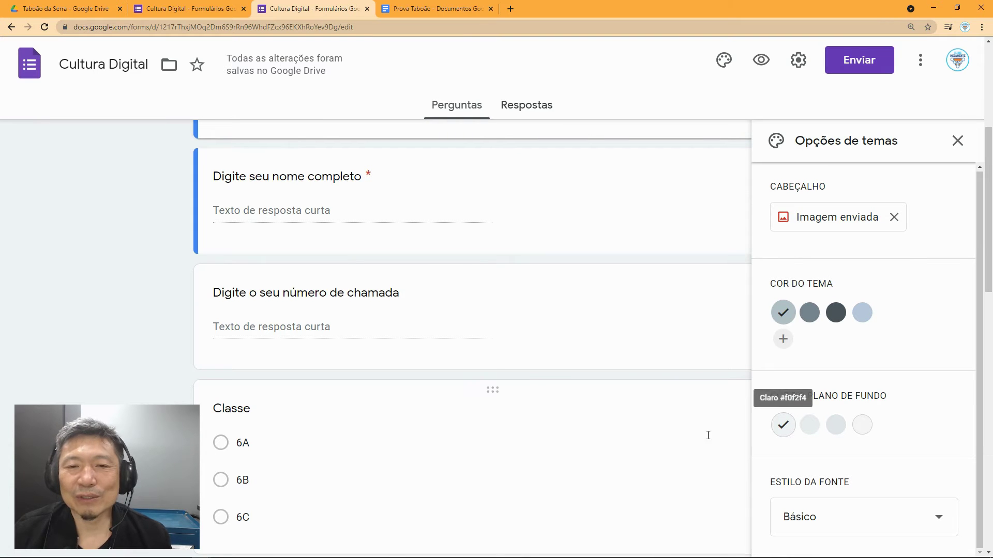
click(845, 517)
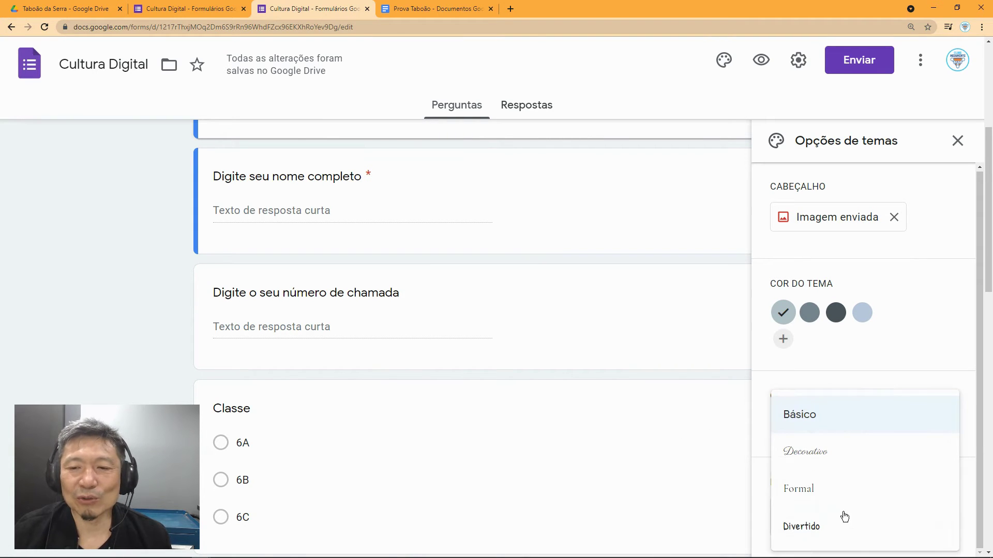
click(754, 412)
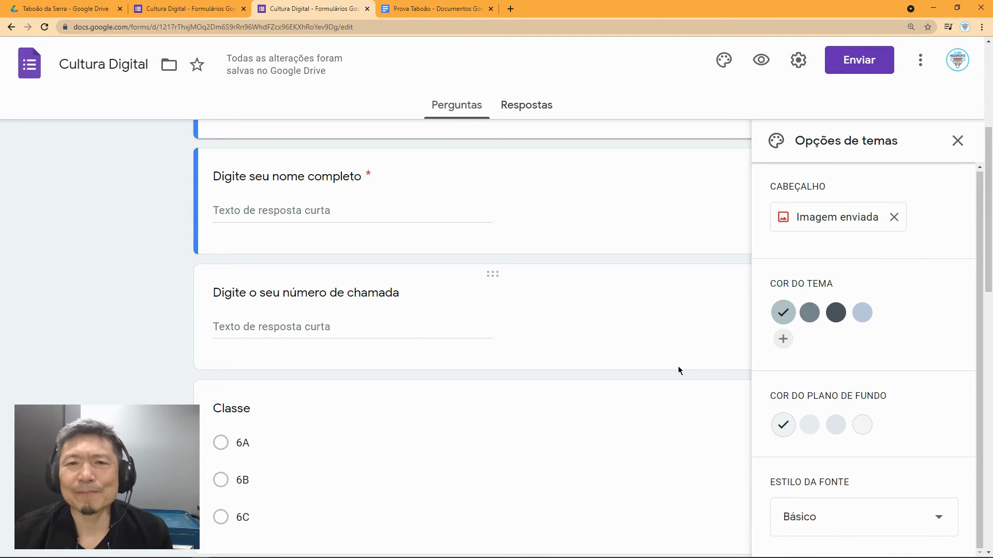
scroll(678, 366, up, 5)
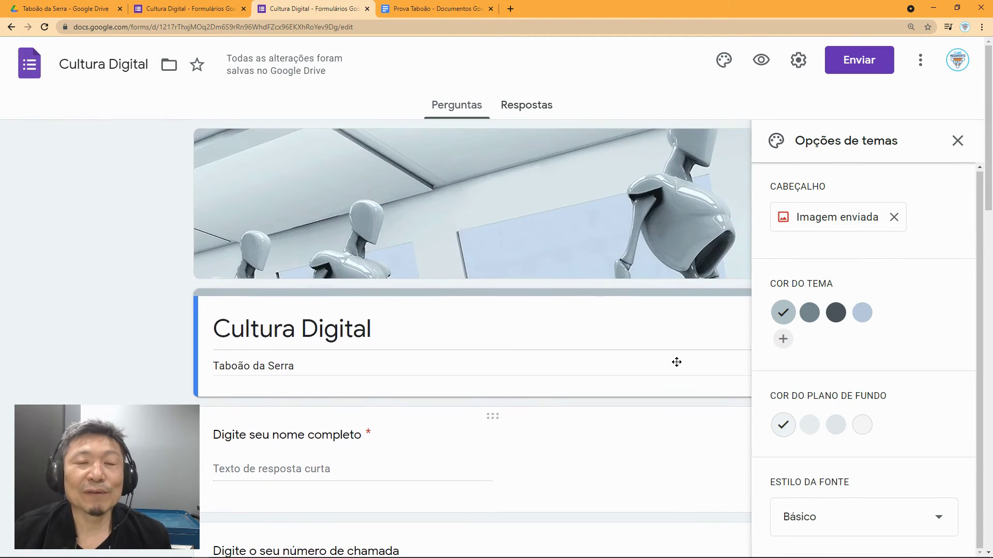
Step: Close the theme panel, review the quiz questions, and open the Configurações settings
click(957, 140)
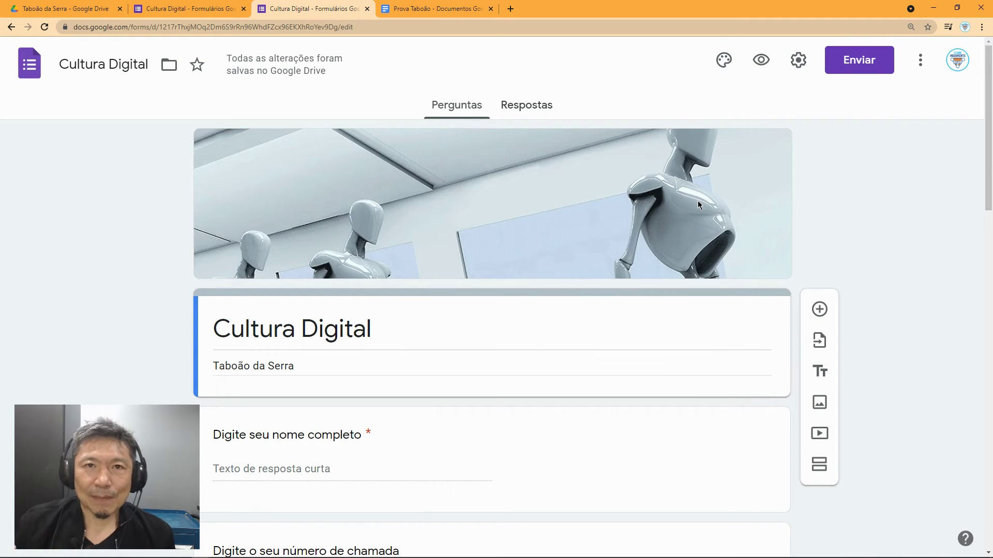
scroll(525, 396, down, 1)
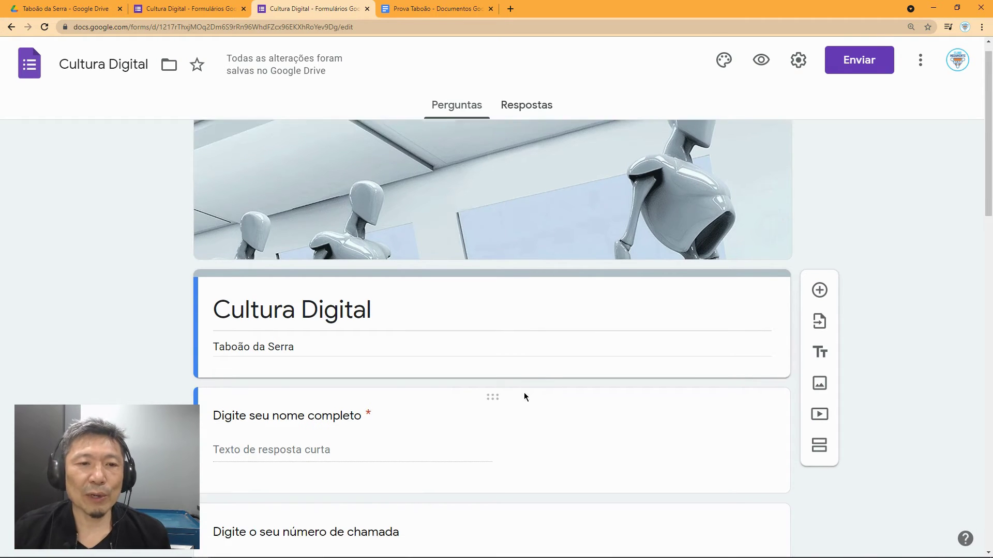
scroll(525, 397, down, 2)
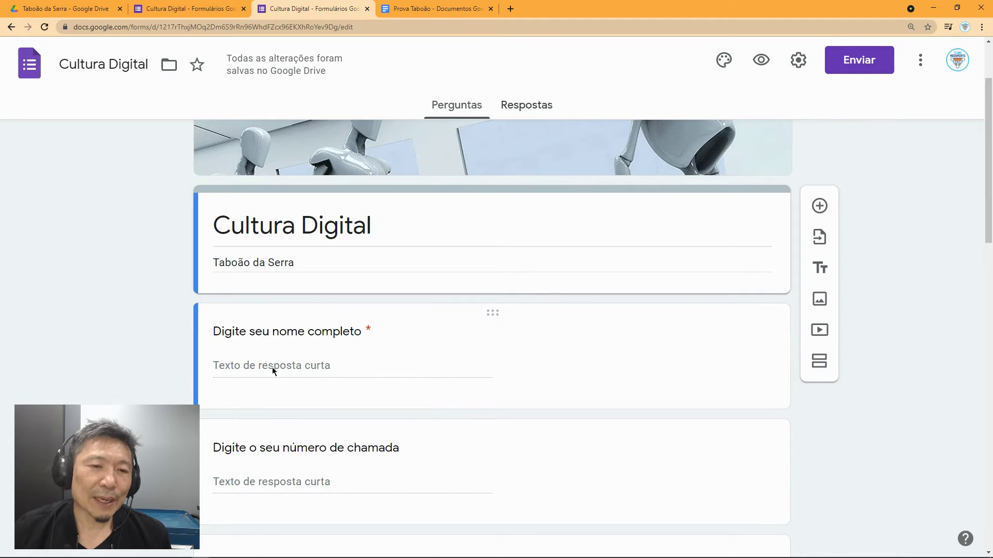
scroll(385, 376, down, 1)
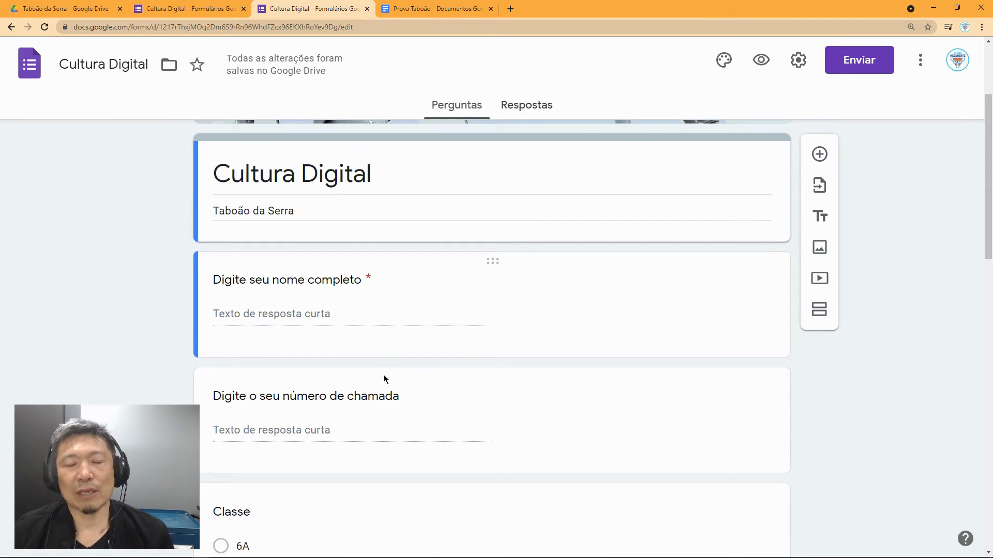
scroll(352, 410, down, 1)
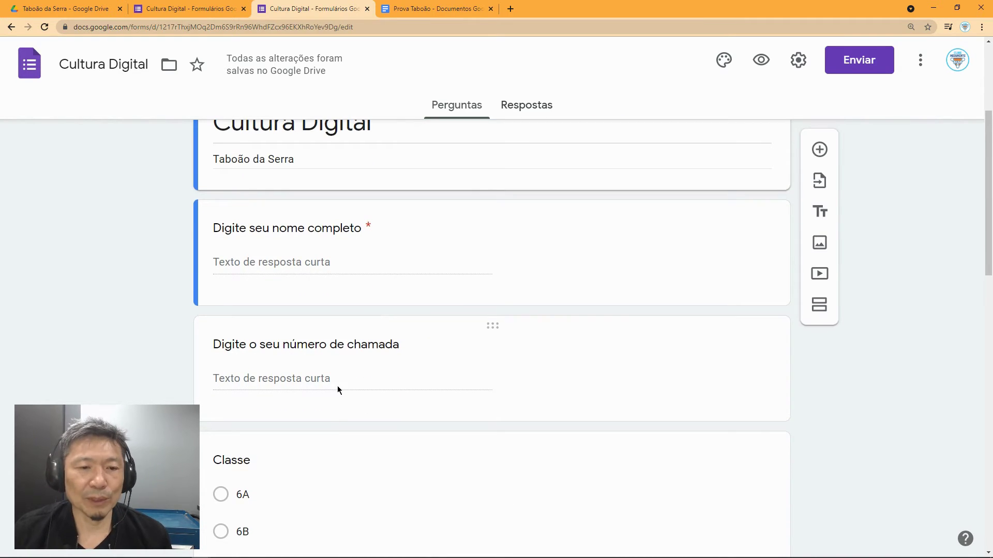
scroll(337, 386, down, 1)
scroll(317, 421, down, 4)
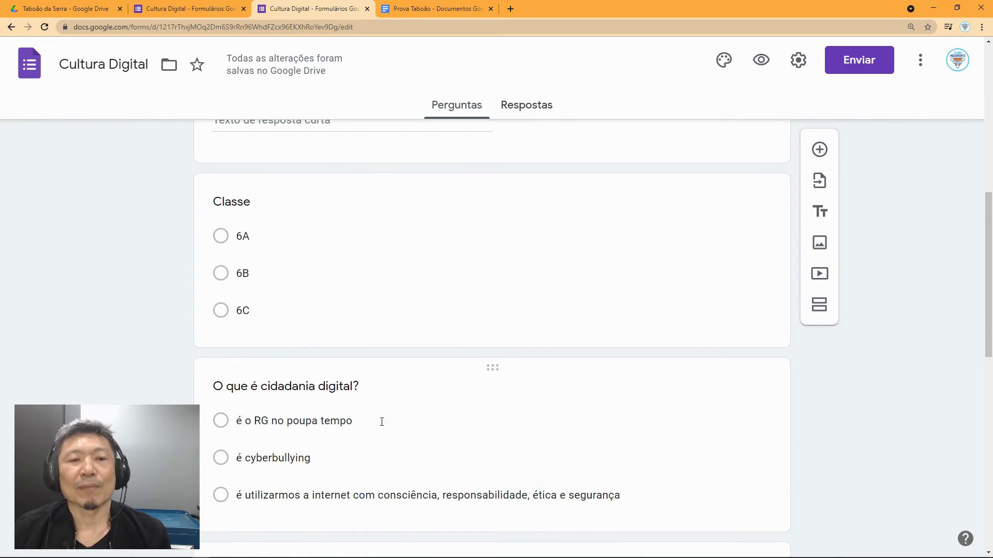
scroll(369, 413, down, 4)
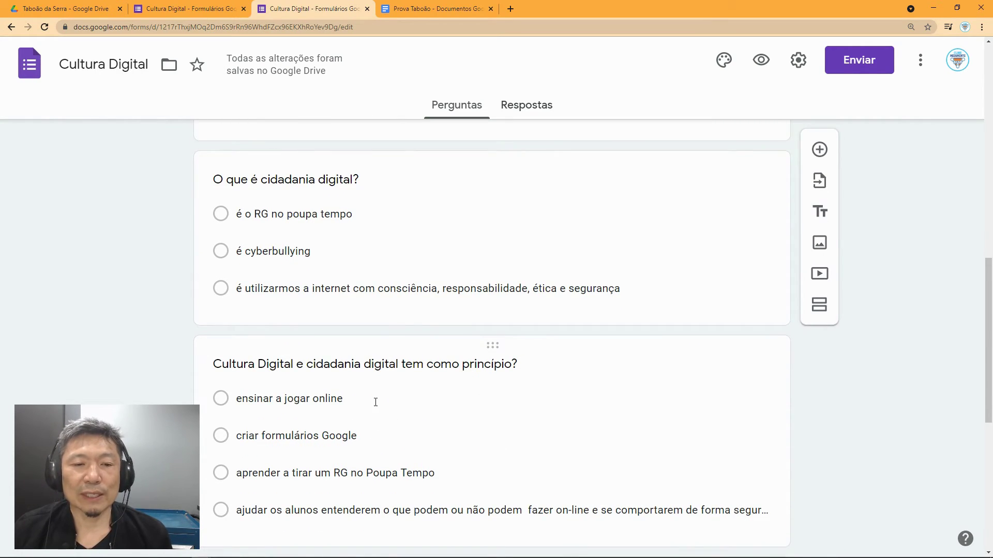
scroll(375, 403, down, 3)
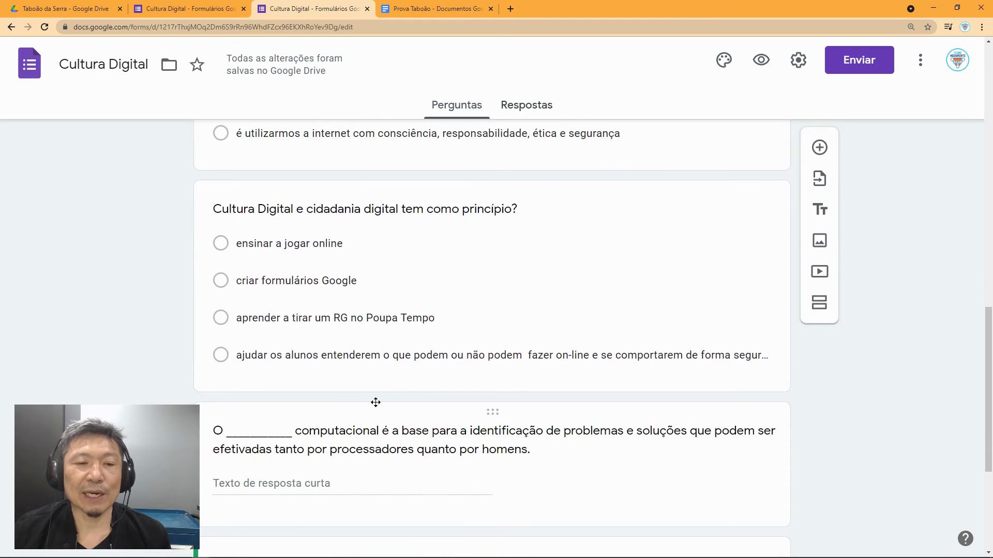
scroll(376, 403, down, 3)
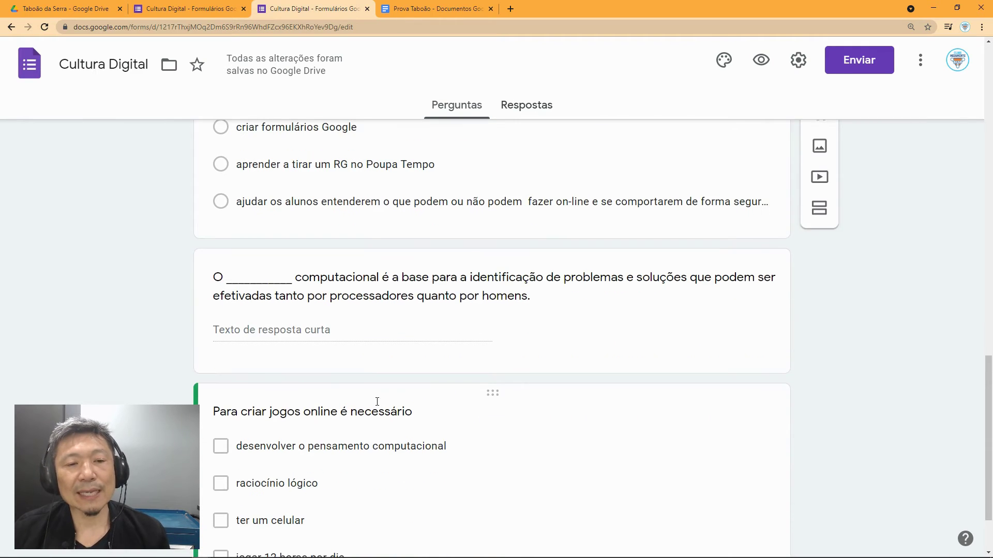
scroll(377, 402, down, 2)
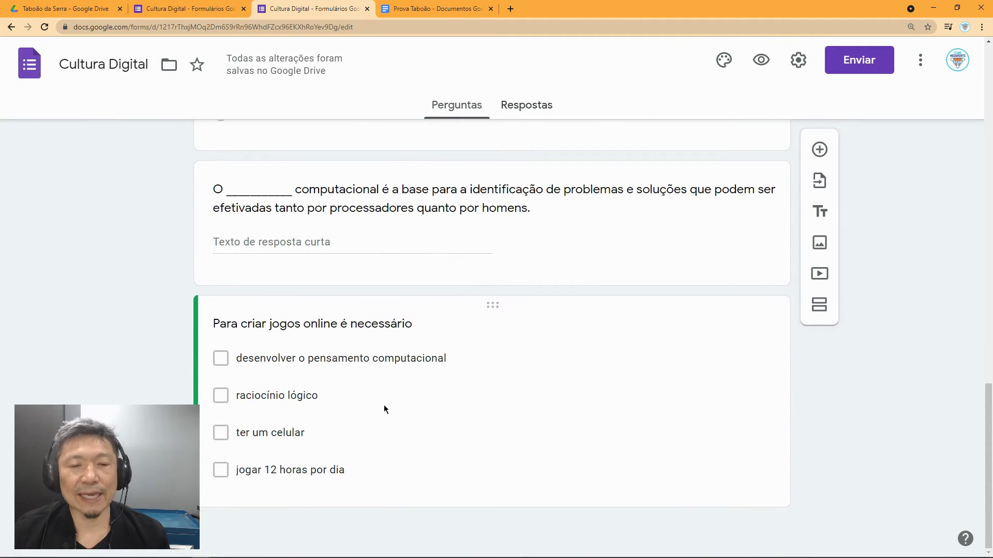
scroll(416, 402, up, 7)
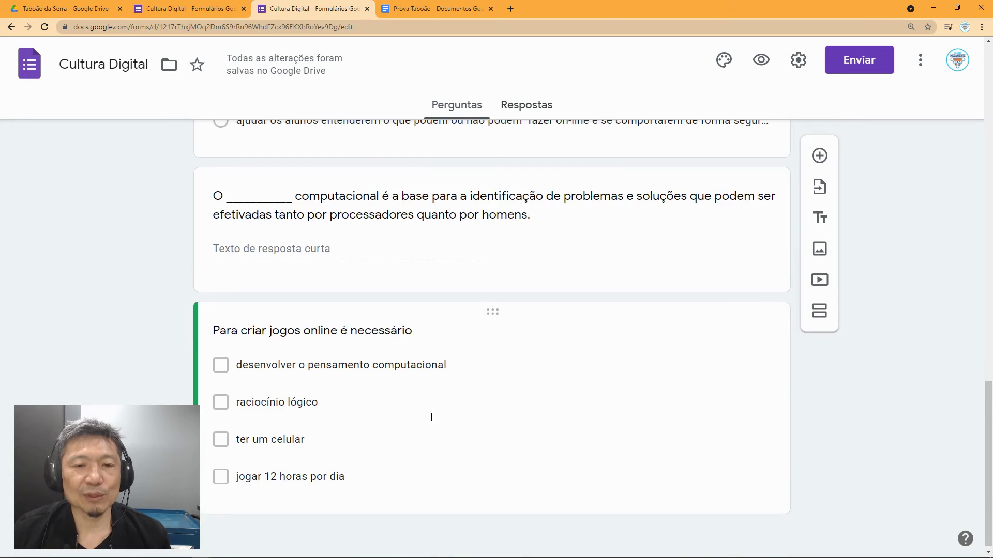
scroll(547, 396, up, 10)
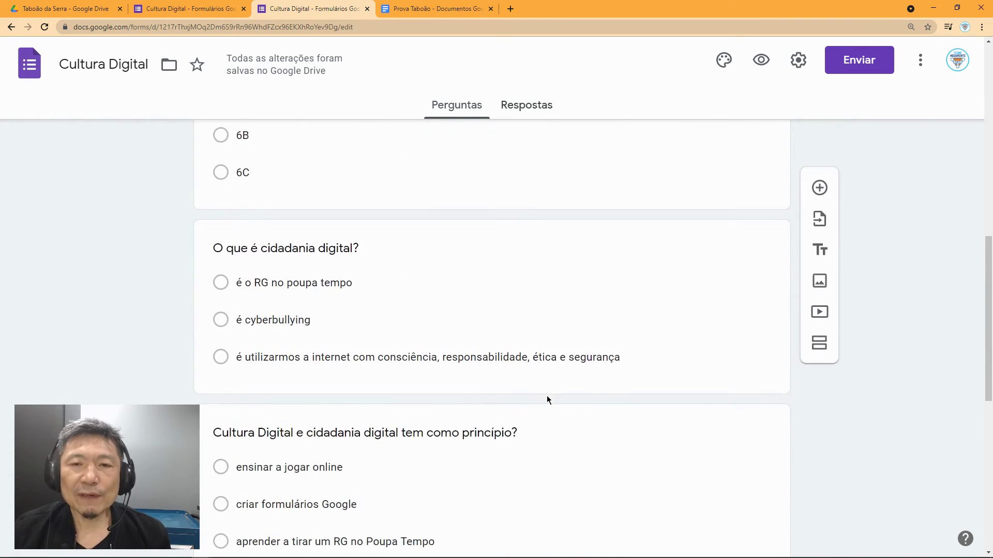
scroll(576, 371, up, 4)
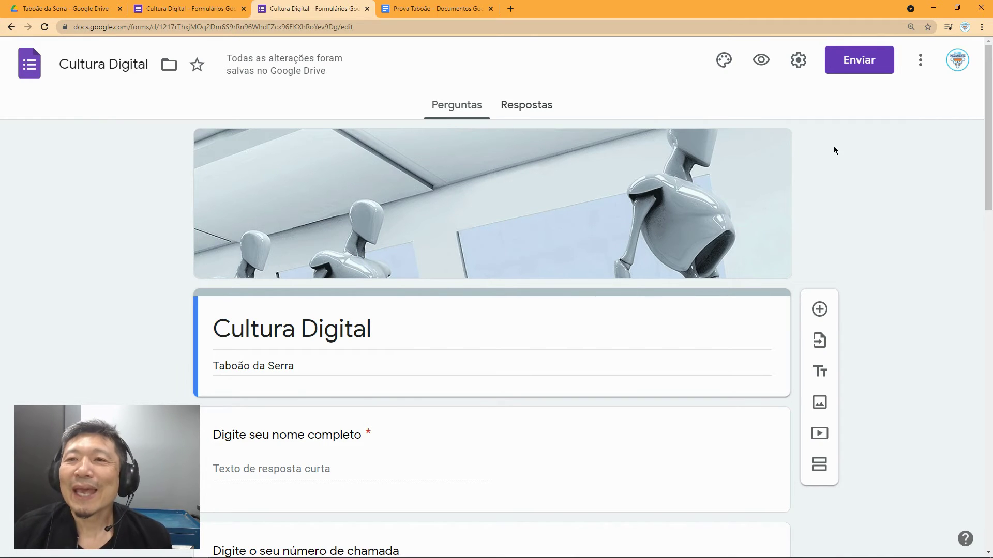
click(799, 61)
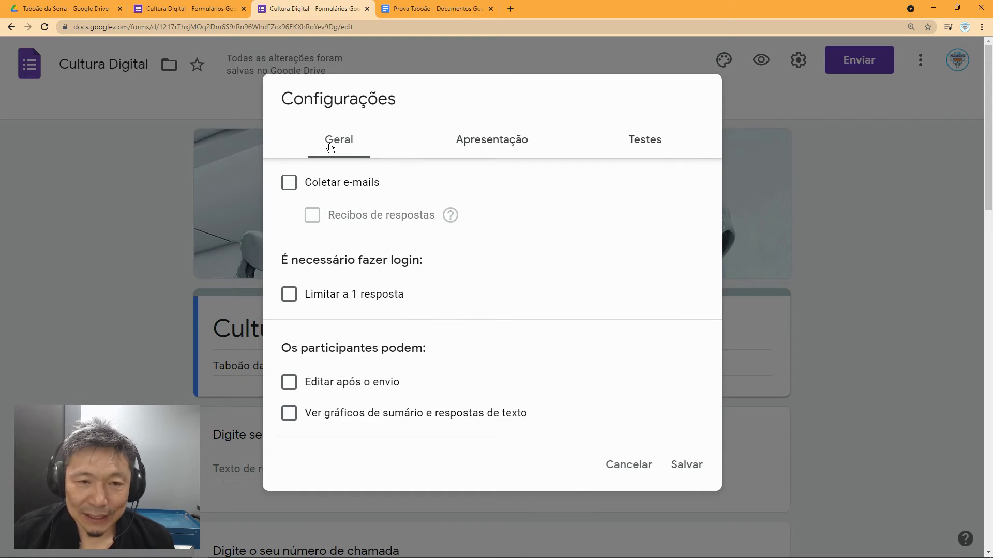
Step: Turn off 'Mostrar link para enviar outra resposta' in the Apresentação settings
click(499, 148)
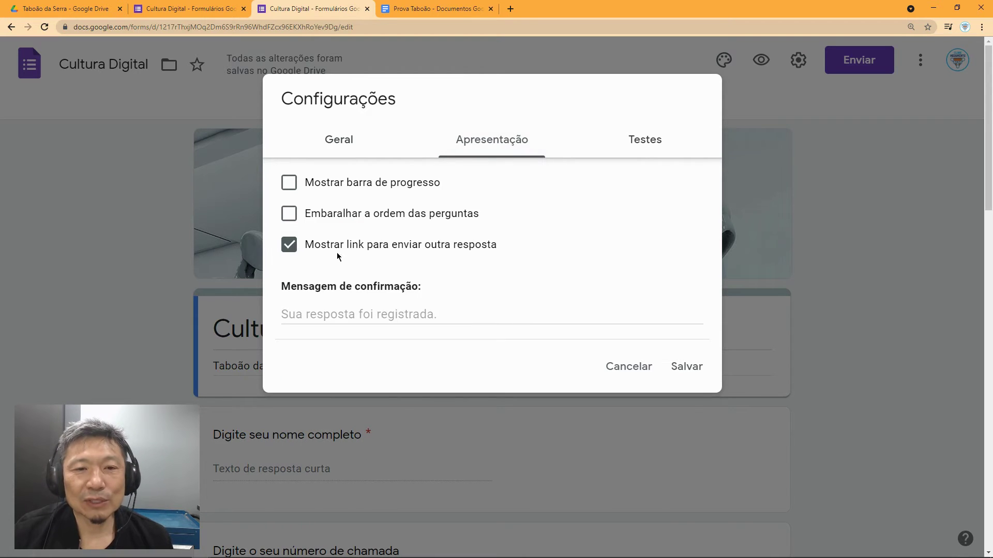
click(285, 248)
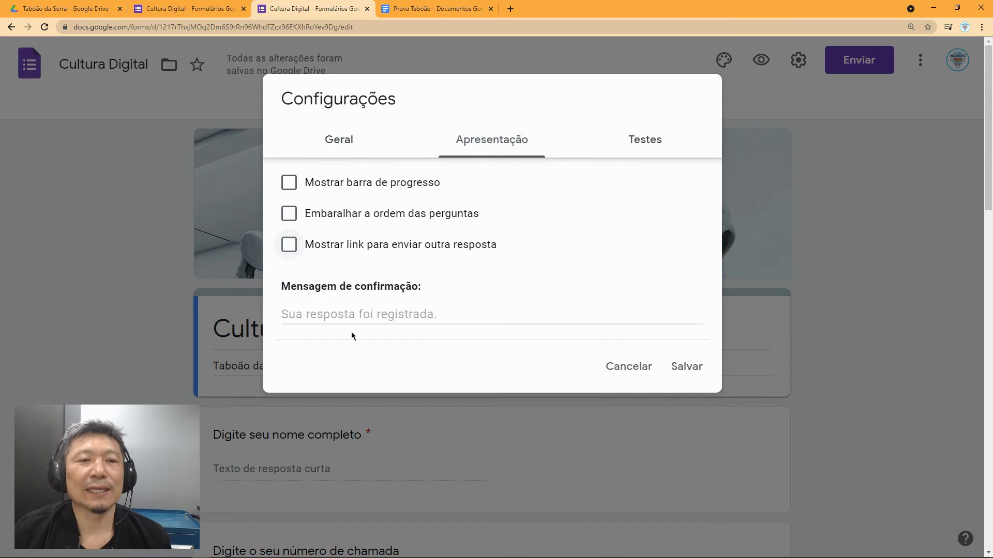
click(363, 314)
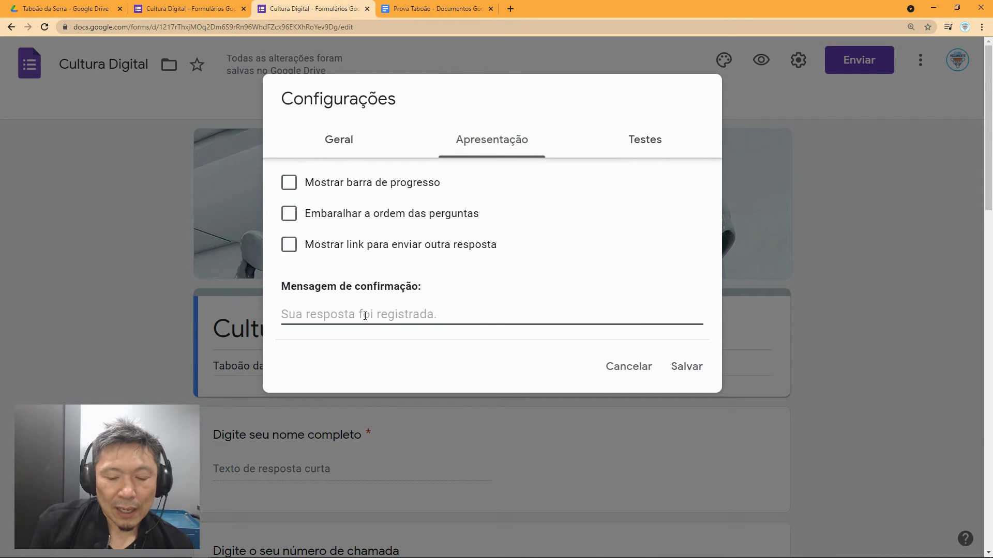
Step: Set the confirmation message to 'Obrigado sua avaliação foi enviada com sucesso.' and view Testes
text(Obriga)
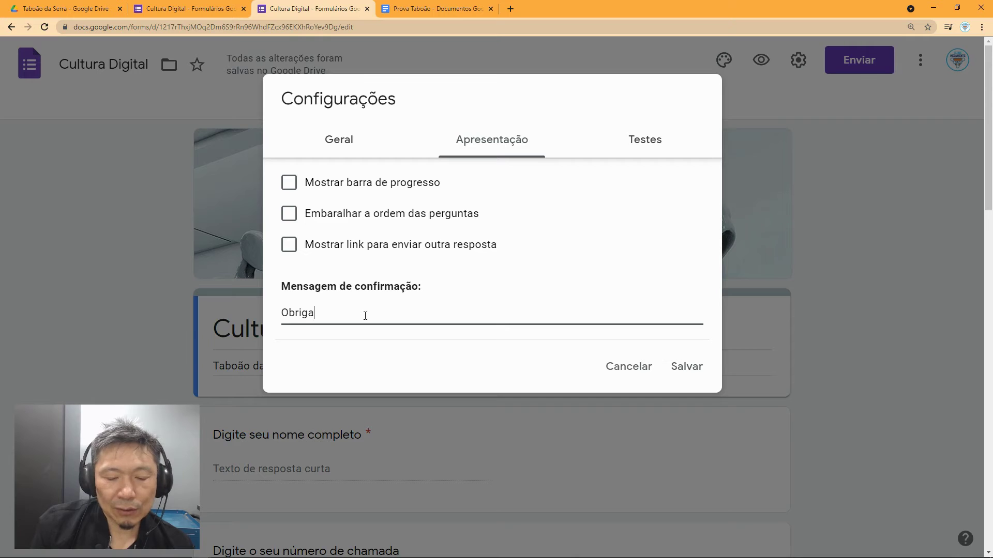
text(do sua avalia)
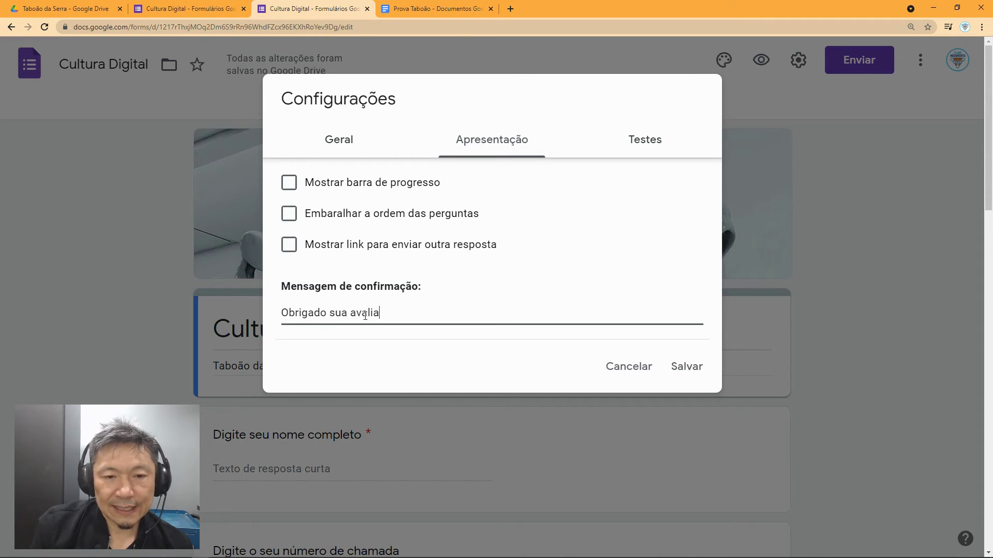
text(ção fo)
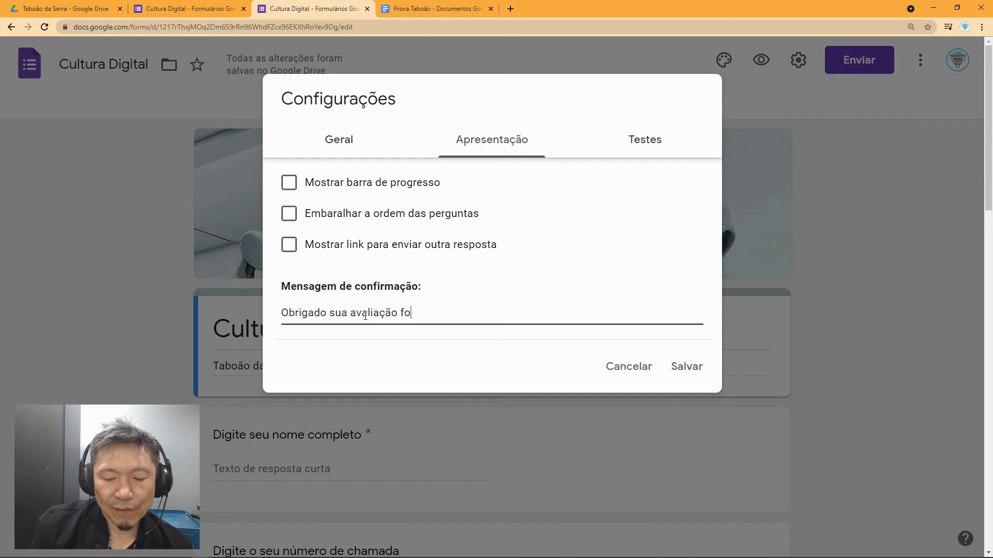
text(i enviada com)
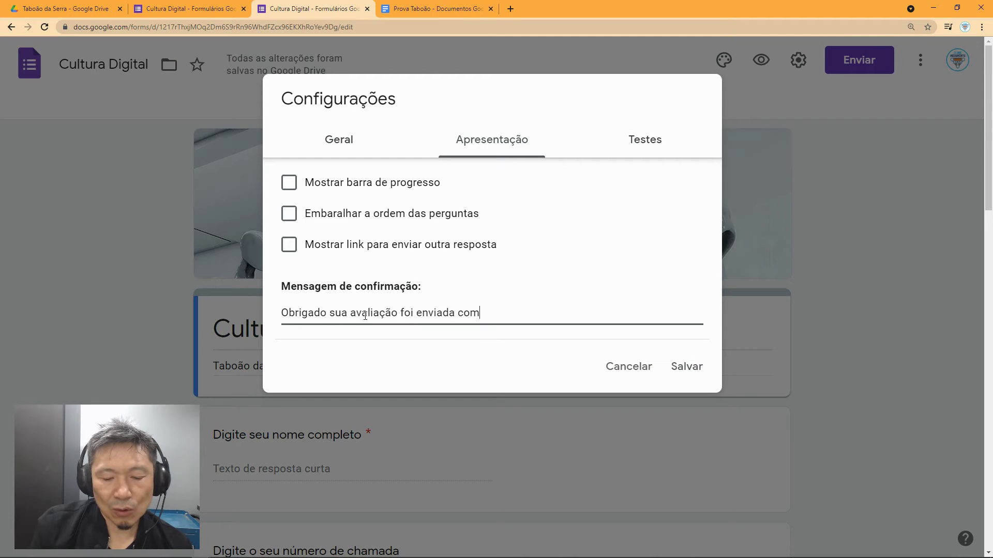
text( sucesso)
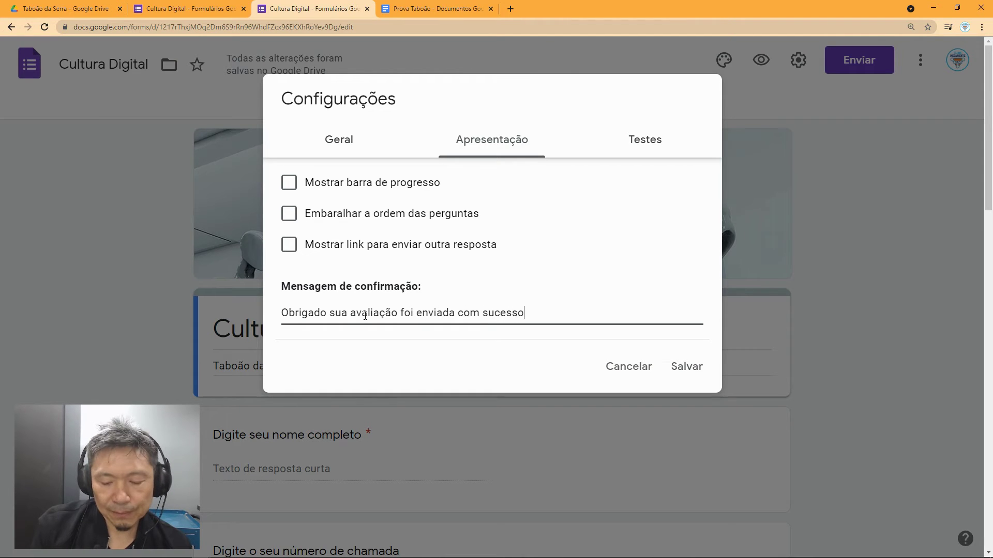
text(. Bre)
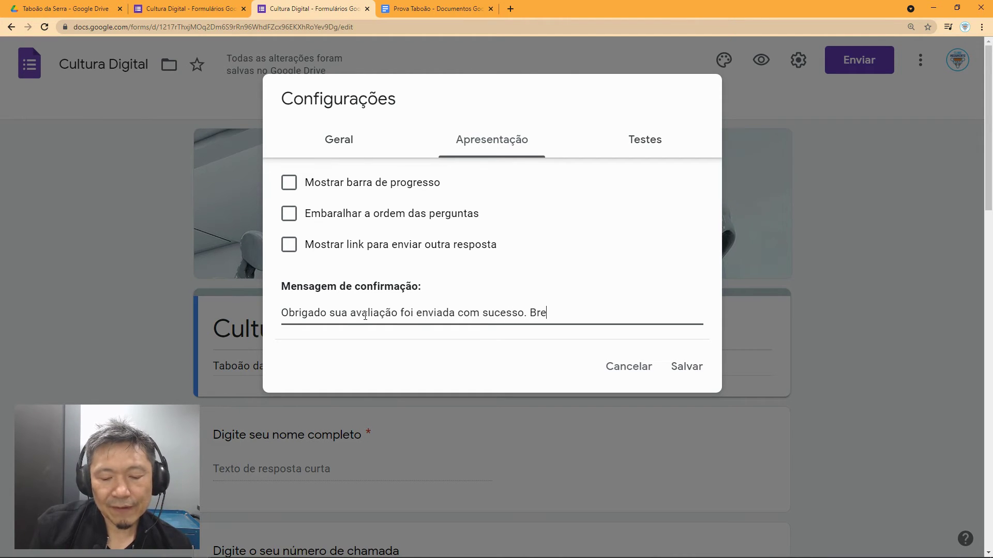
text(ve receber)
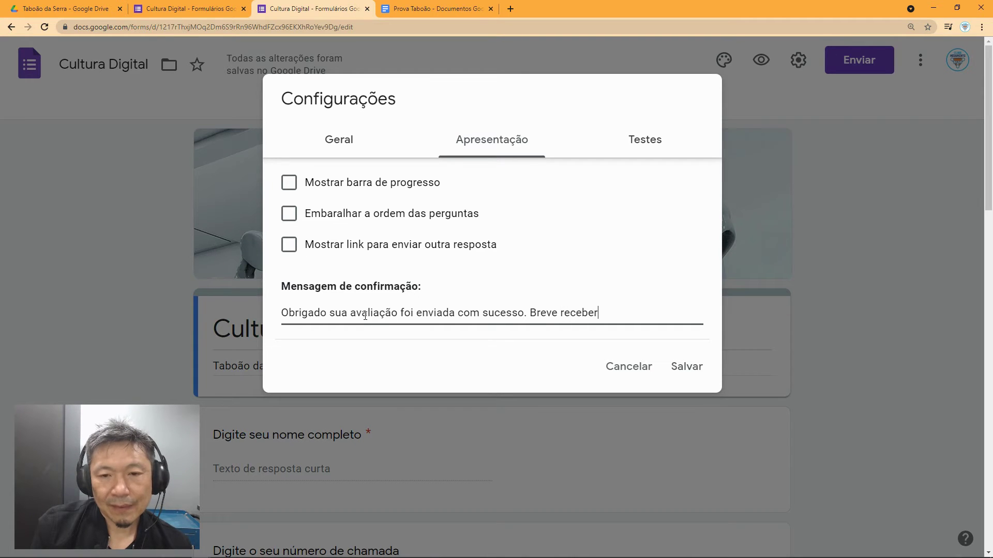
text(á sua)
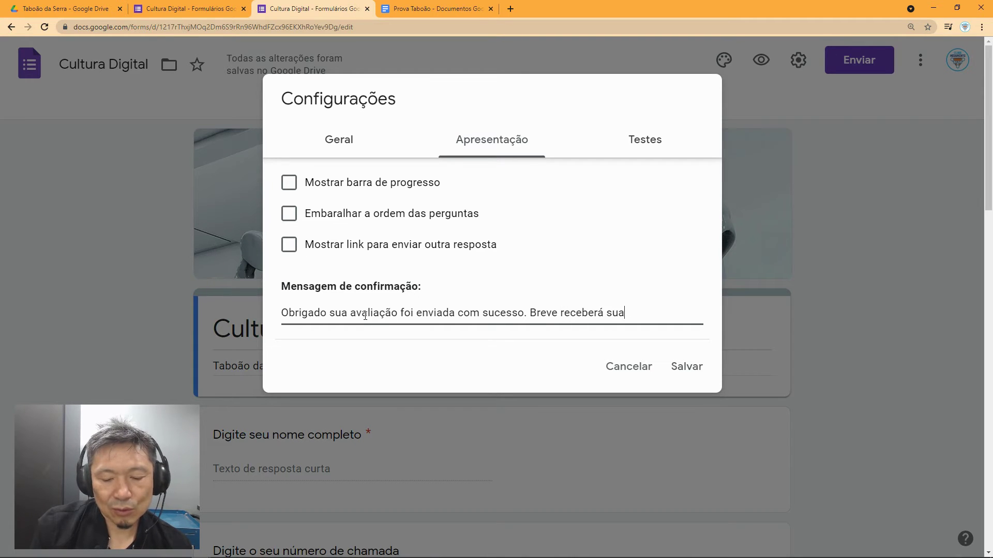
text( nota.)
drag(530, 313, 658, 317)
key(BackSpace)
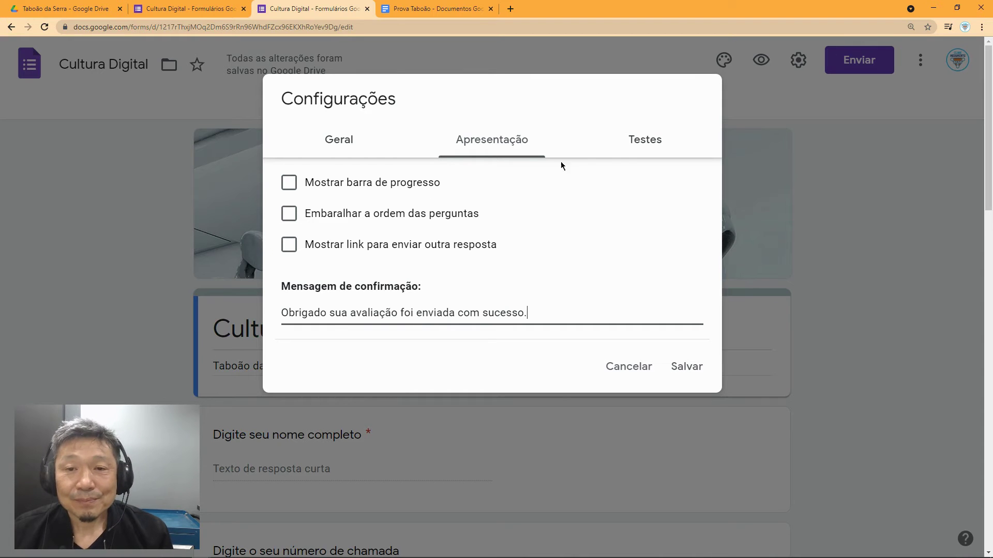
click(646, 143)
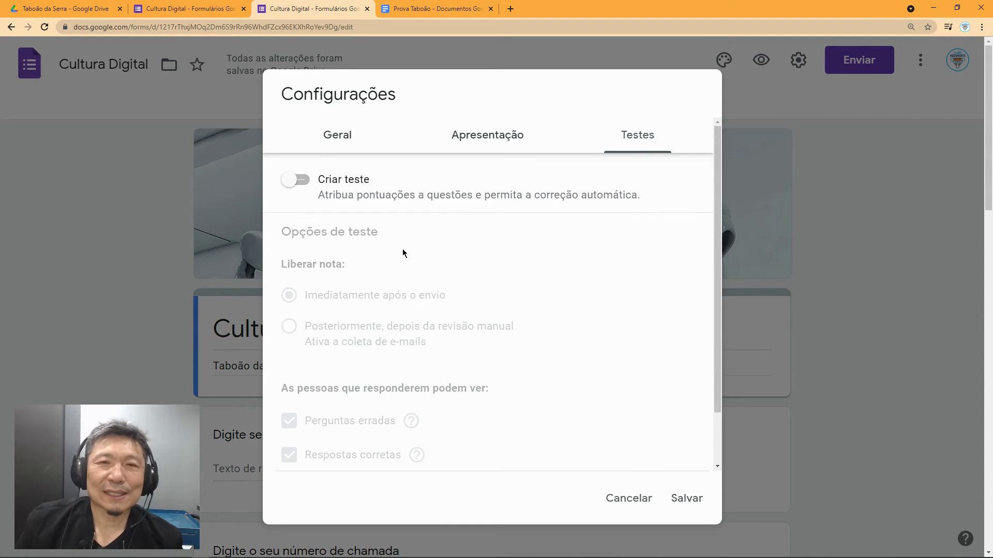
Step: Switch on Criar teste with grades released 'Imediatamente após o envio'
click(309, 180)
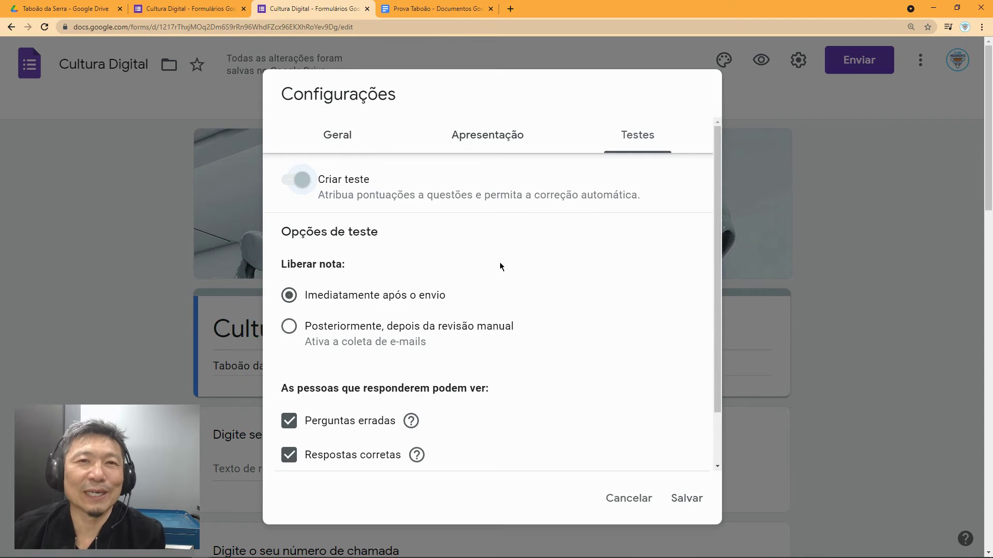
scroll(498, 269, down, 1)
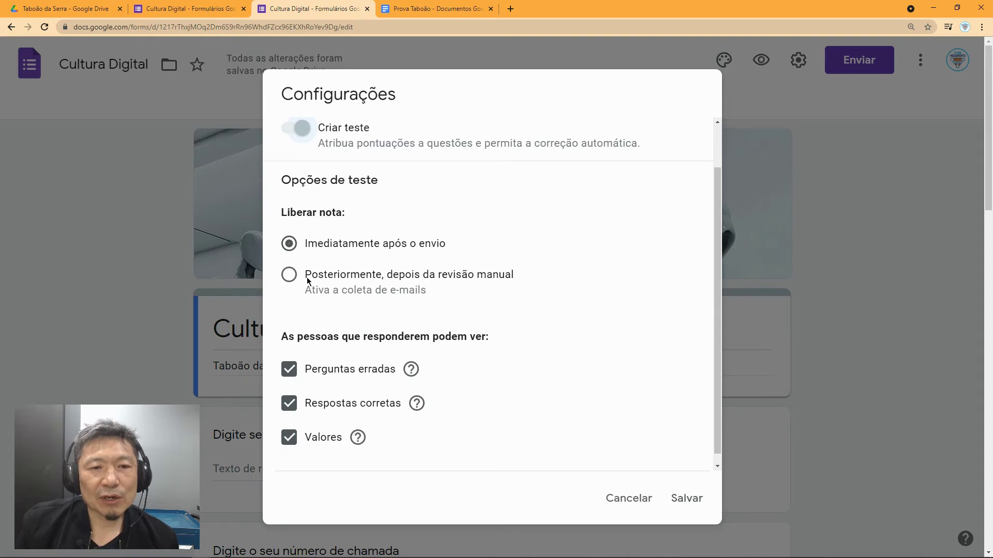
click(289, 279)
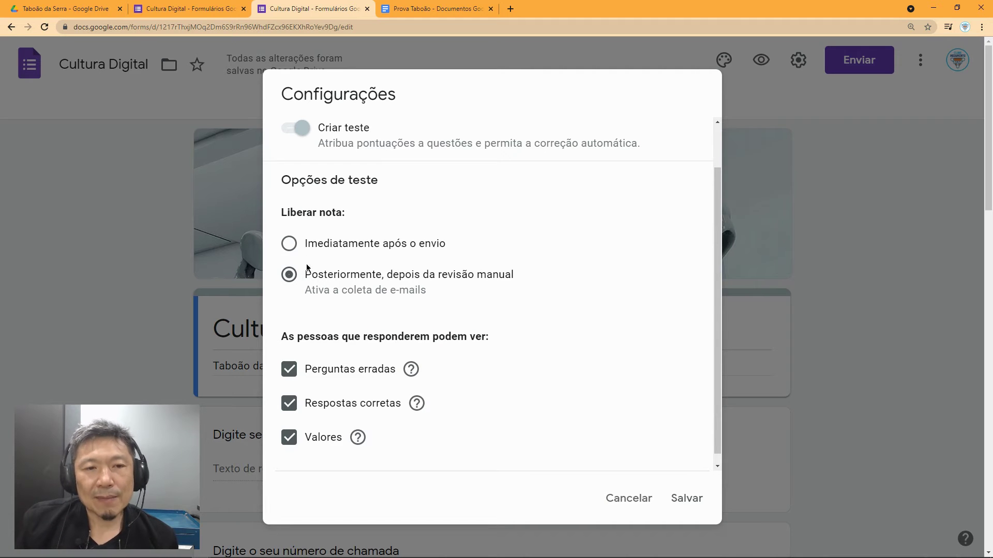
click(293, 245)
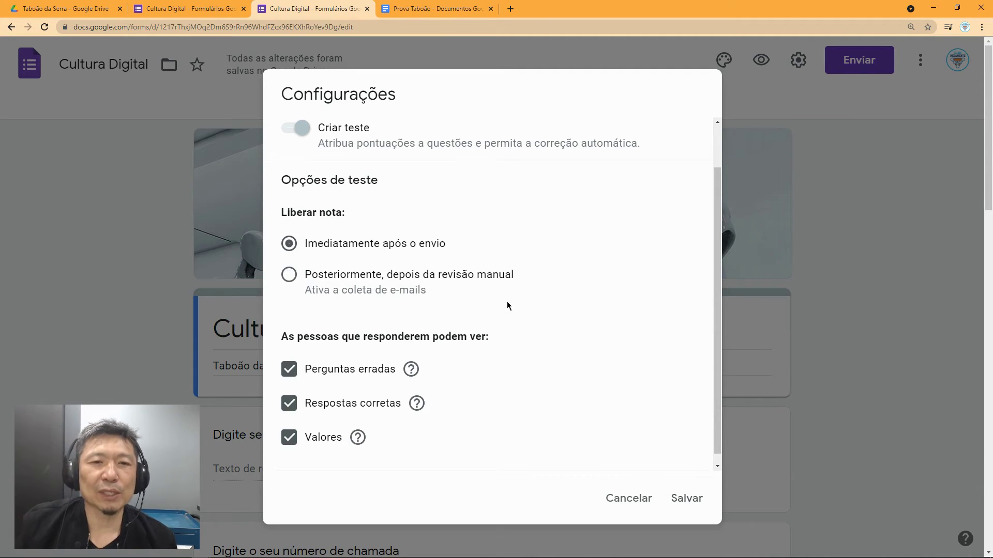
scroll(504, 318, down, 3)
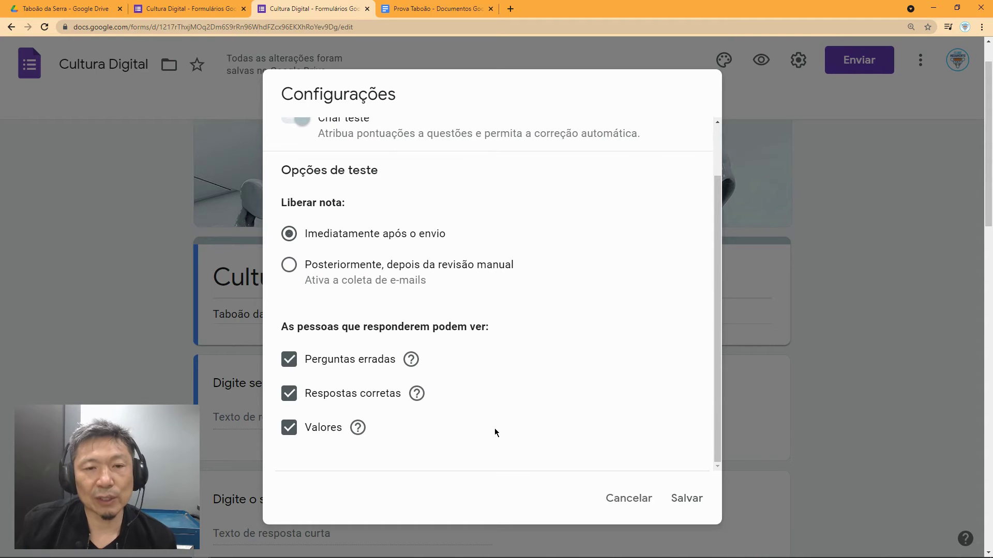
scroll(529, 427, up, 2)
scroll(529, 408, up, 1)
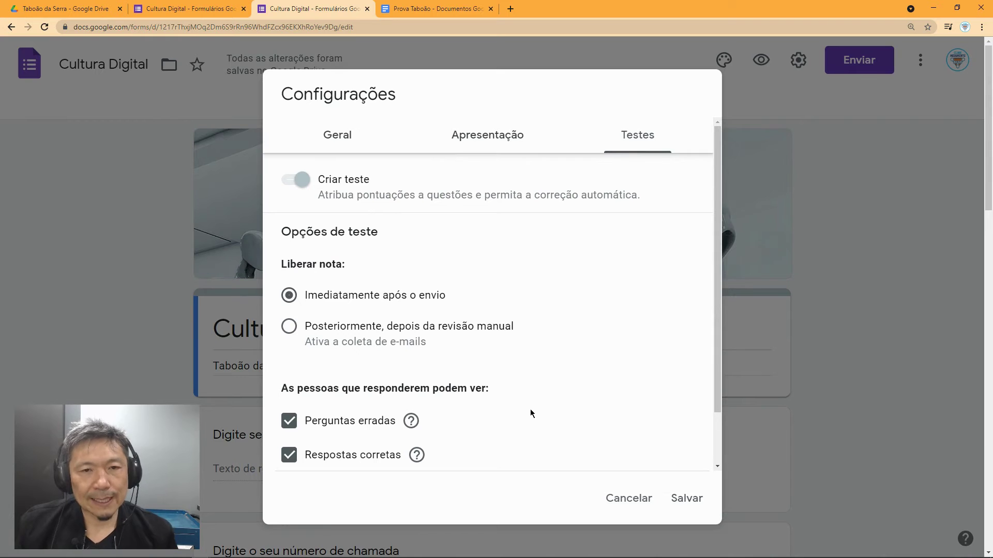
scroll(527, 408, down, 2)
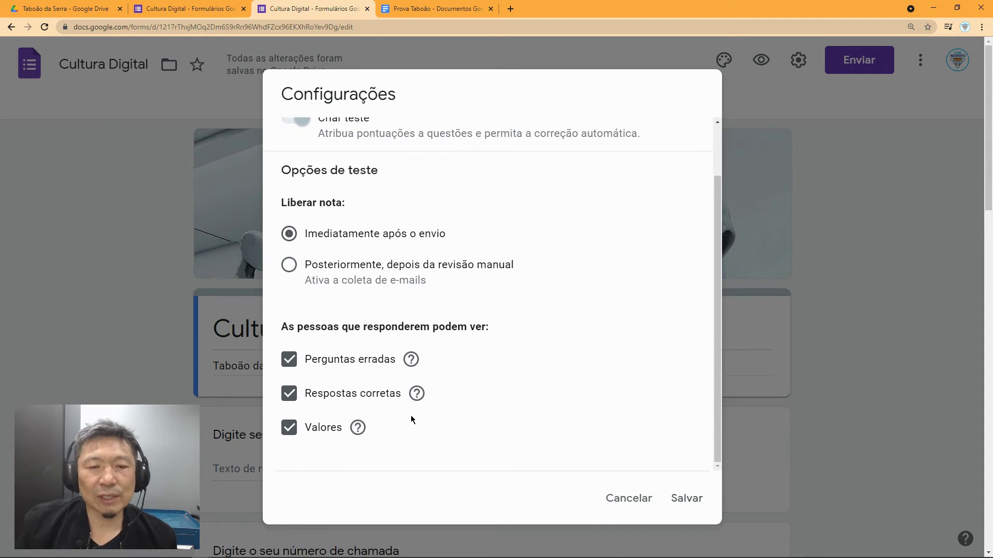
scroll(563, 434, up, 2)
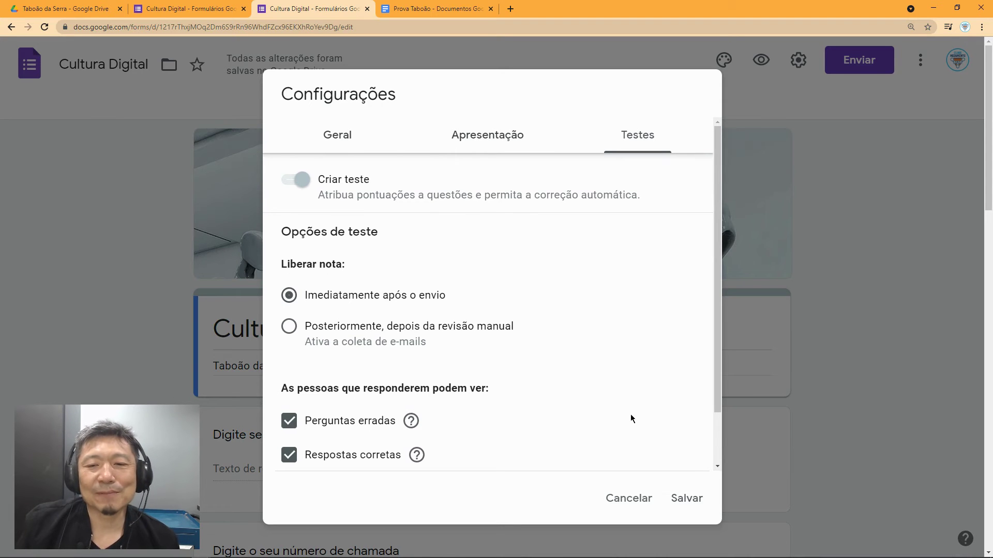
Step: Save the quiz settings and check the new required E-mail field and 0-point total
click(697, 505)
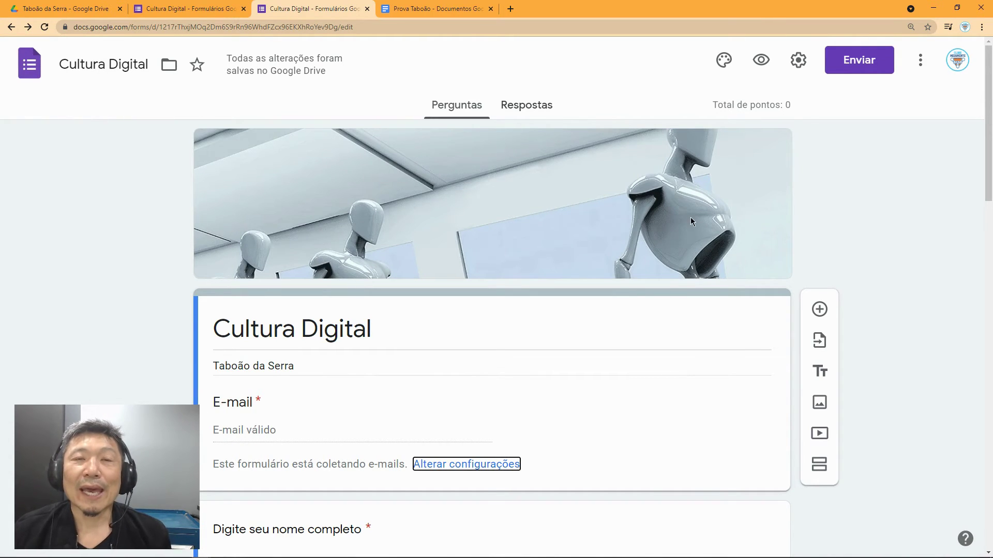
scroll(686, 248, down, 1)
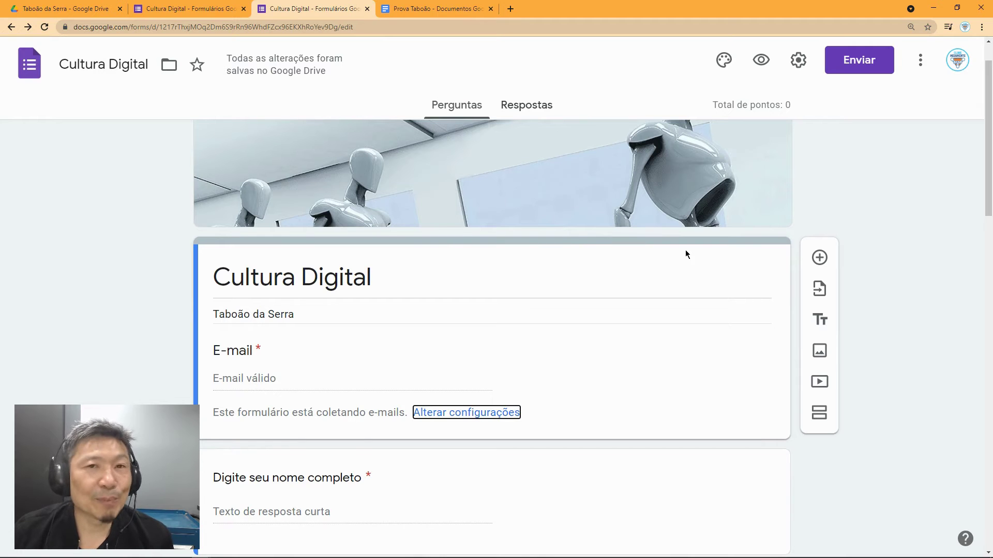
scroll(647, 341, down, 1)
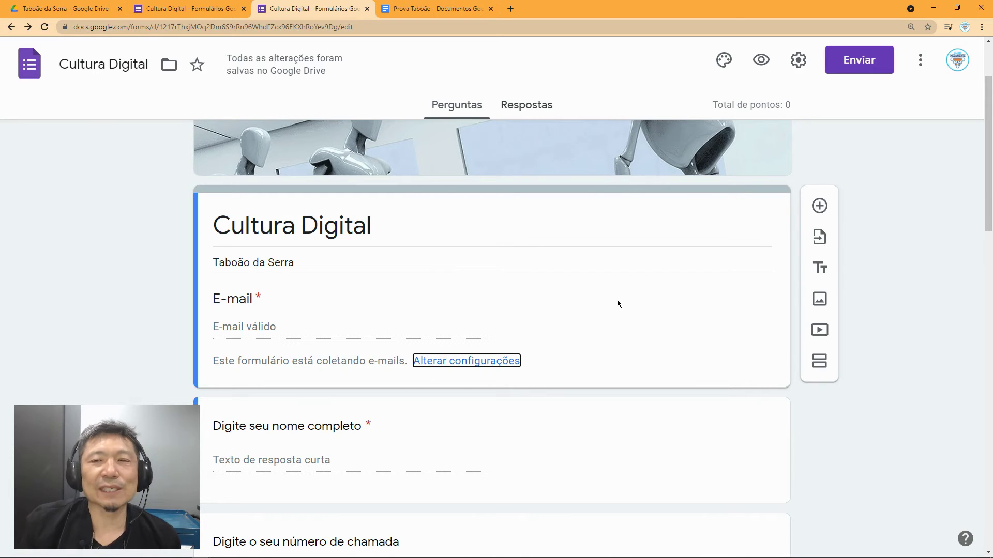
Step: Uncheck Coletar e-mails in Configurações and save, removing the E-mail field
click(798, 60)
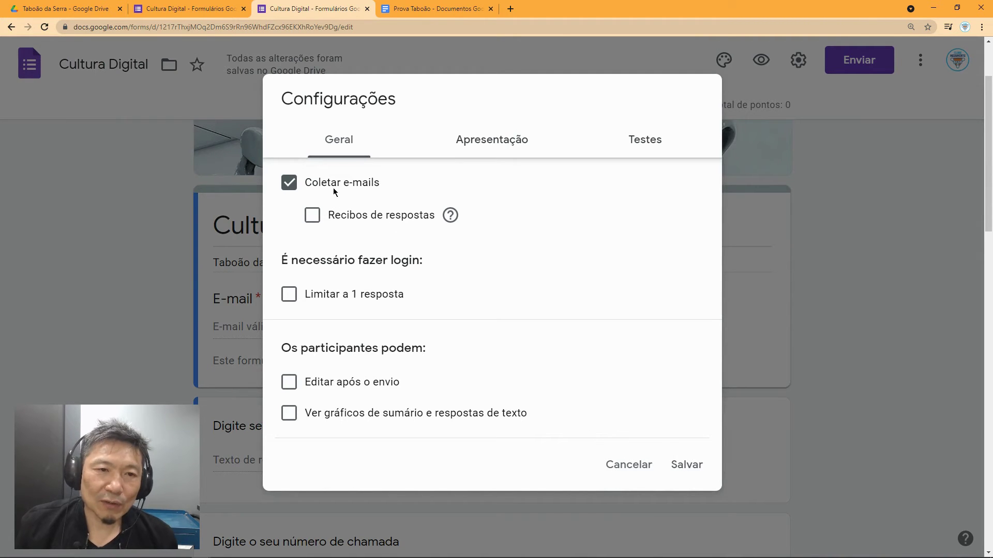
click(290, 184)
click(683, 463)
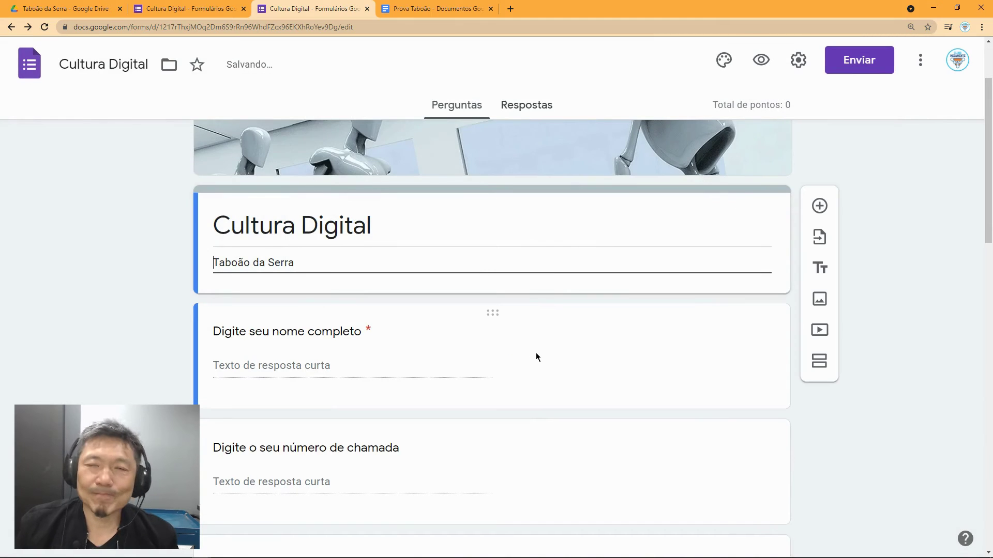
scroll(536, 355, down, 2)
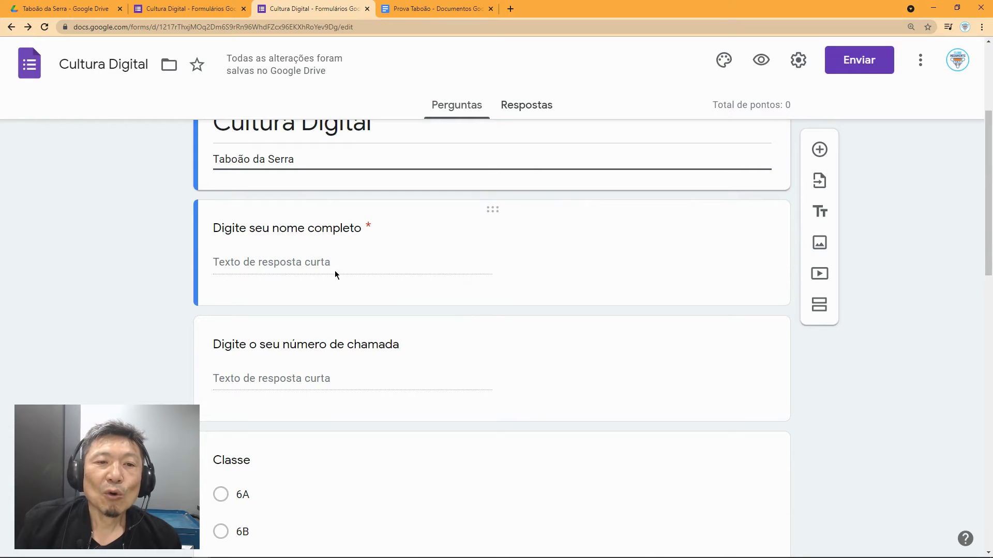
Step: Inspect the full-name and call-number question cards
click(314, 266)
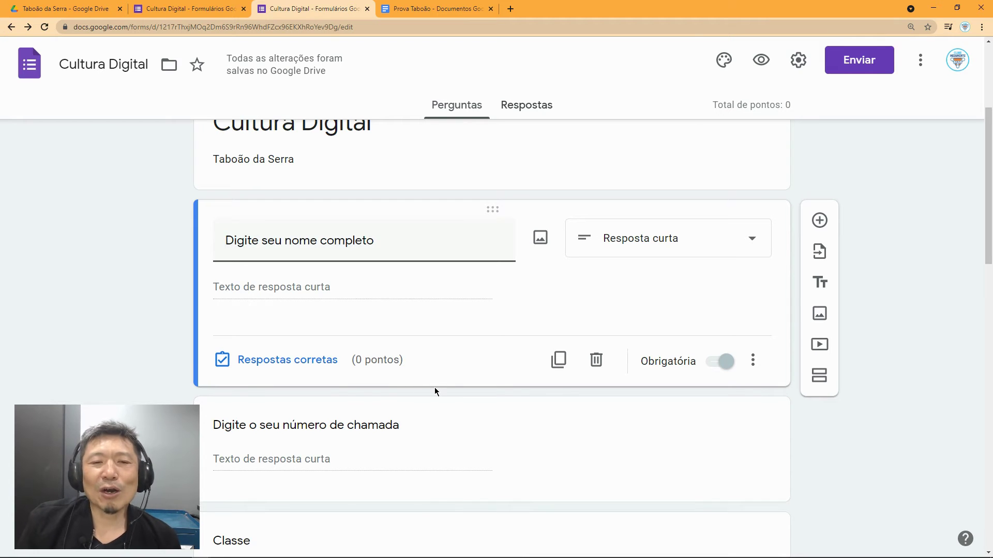
scroll(436, 388, down, 2)
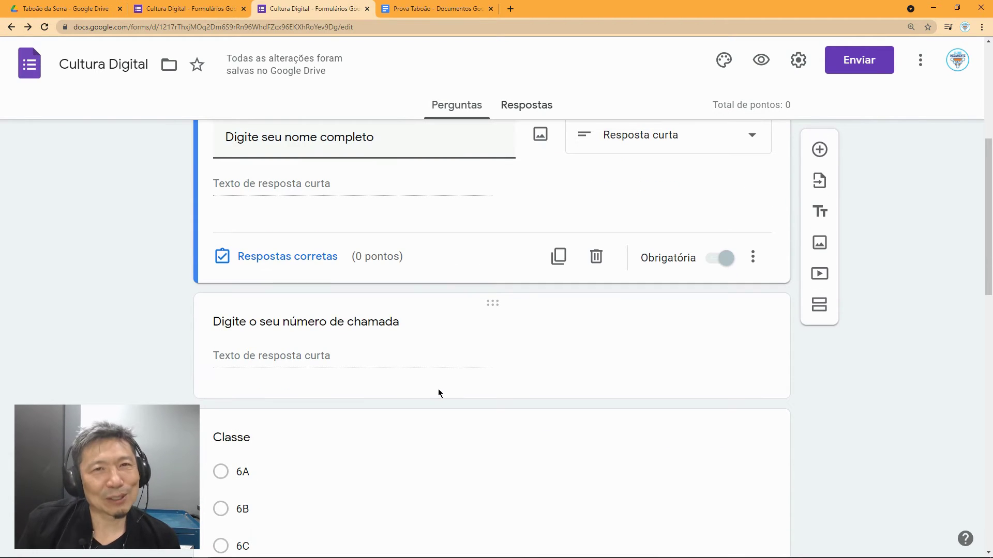
scroll(442, 400, down, 2)
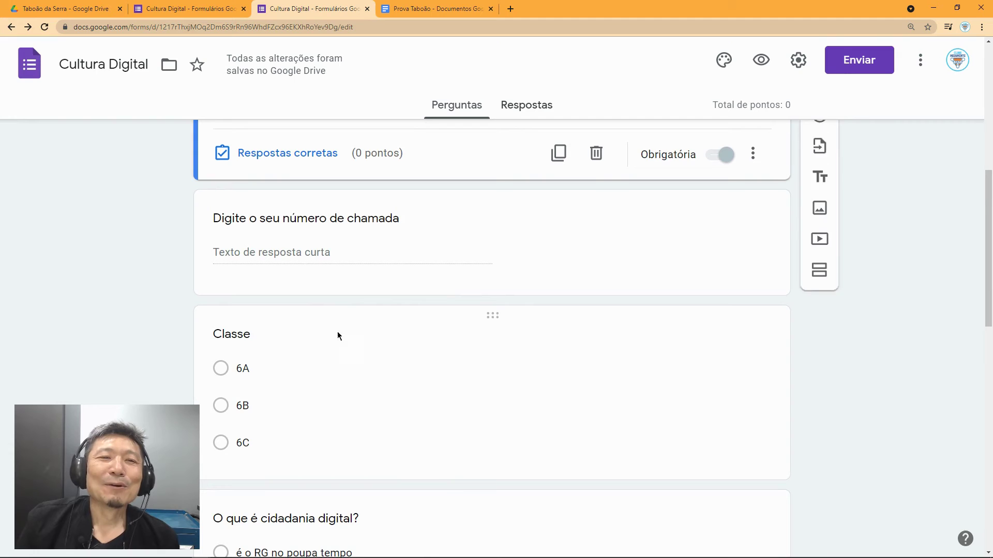
click(302, 253)
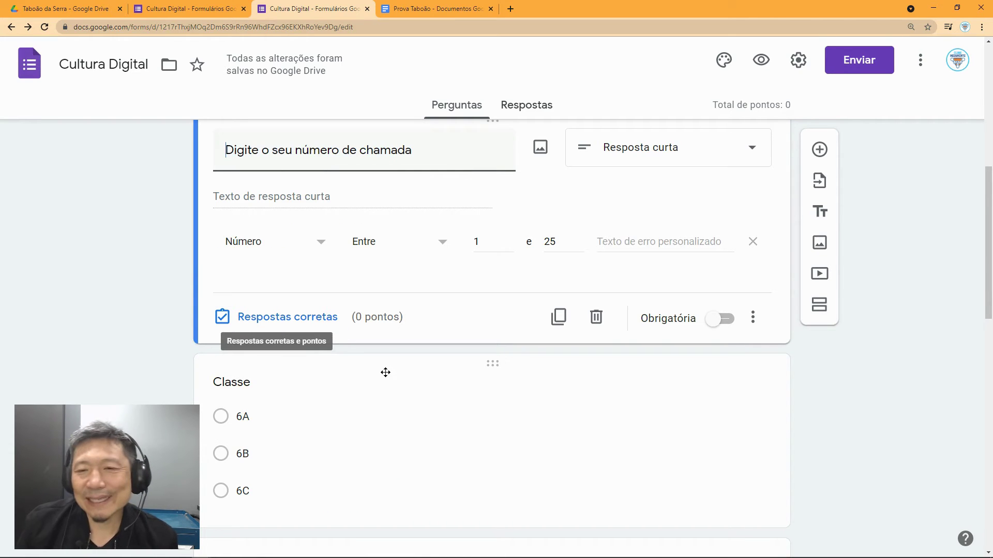
Step: Scroll down and select the 'O que é cidadania digital?' question for editing
scroll(389, 378, down, 1)
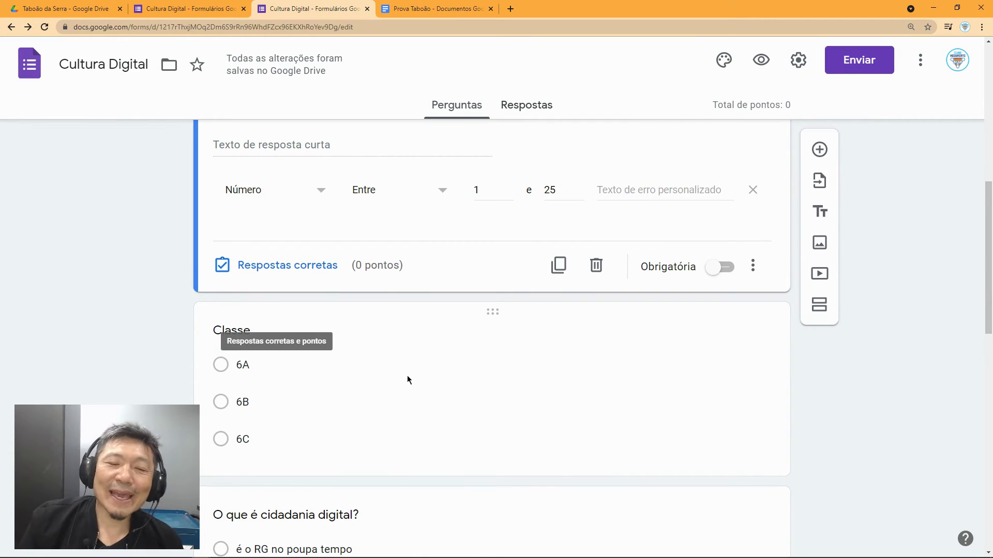
scroll(407, 380, down, 1)
scroll(408, 380, down, 1)
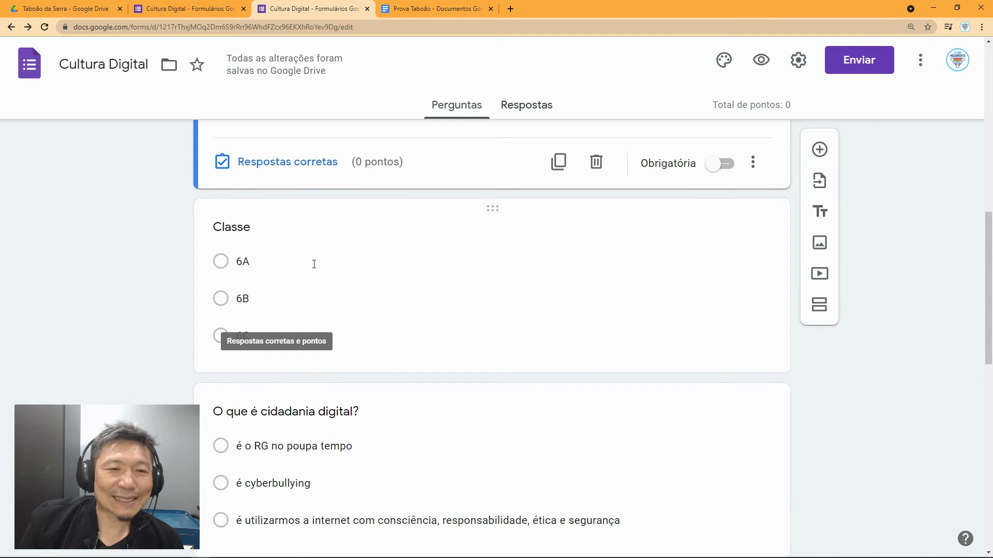
scroll(321, 266, down, 3)
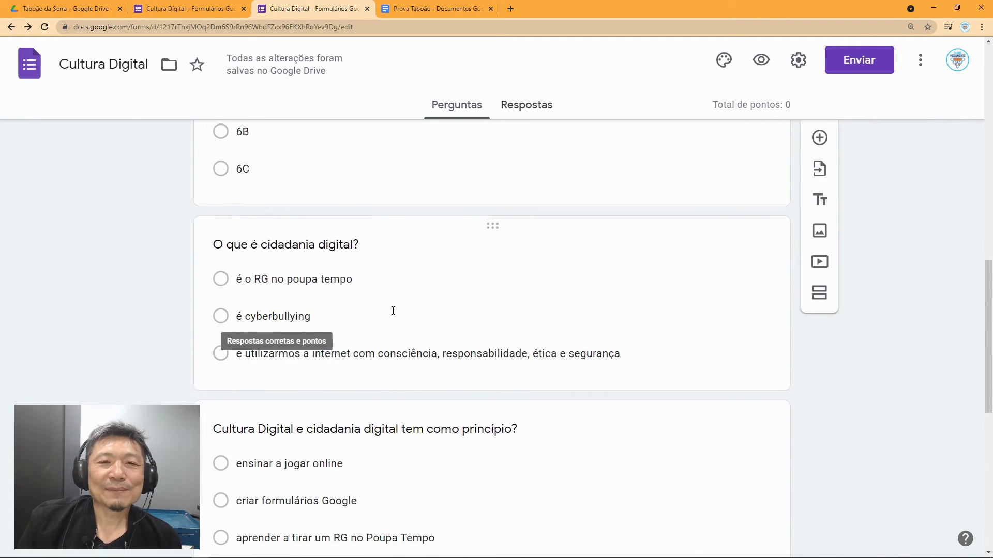
scroll(393, 310, down, 2)
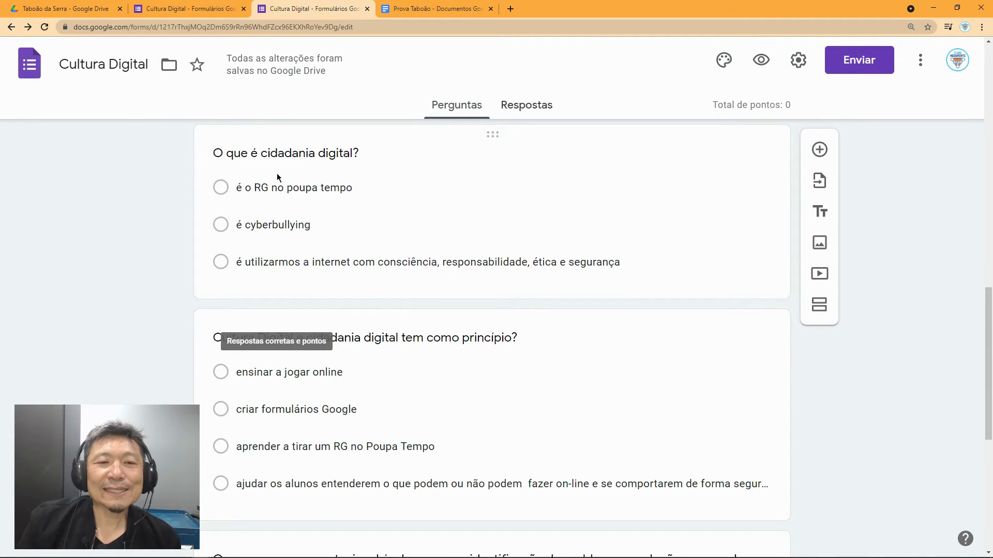
click(287, 153)
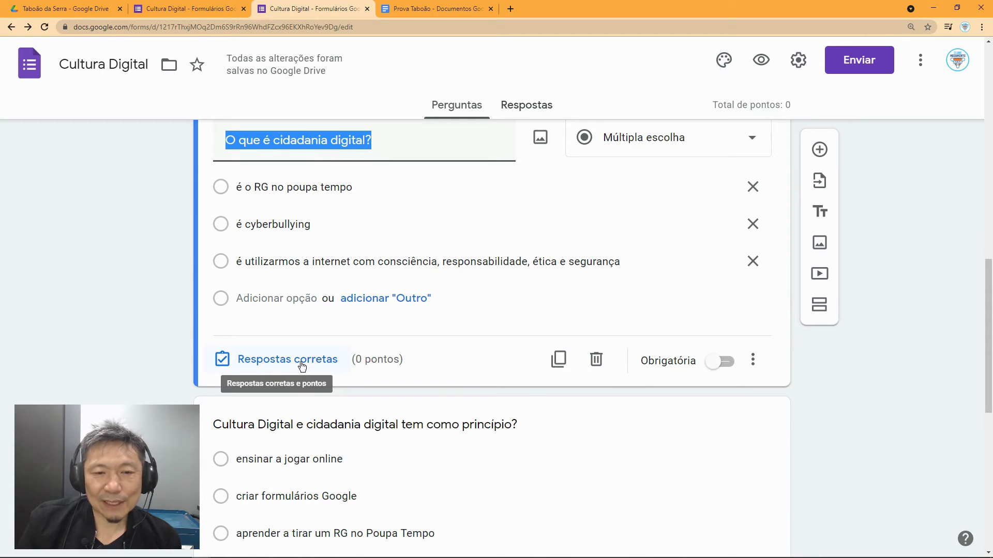
Step: Give 'O que é cidadania digital?' 25 points, marking the responsible-internet-use option correct
click(302, 364)
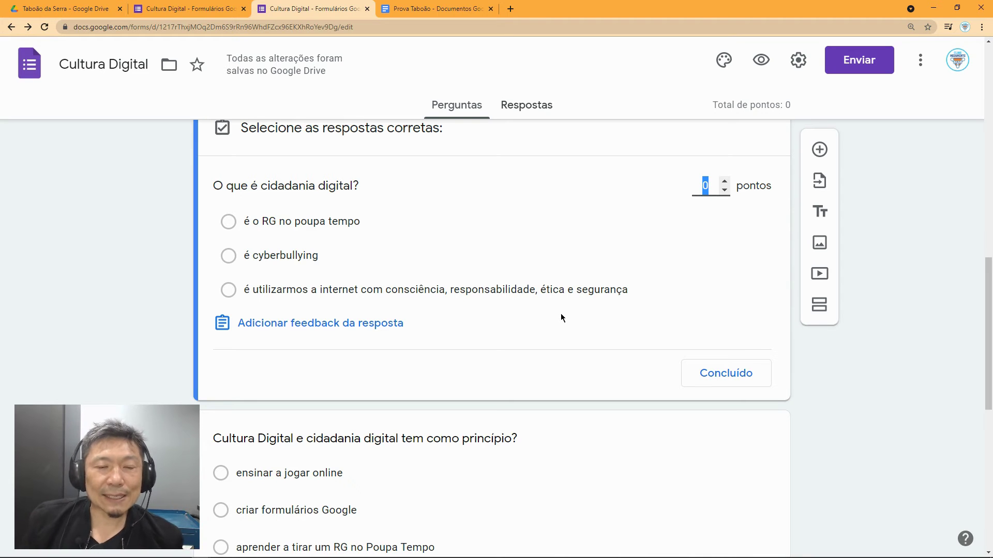
text(25)
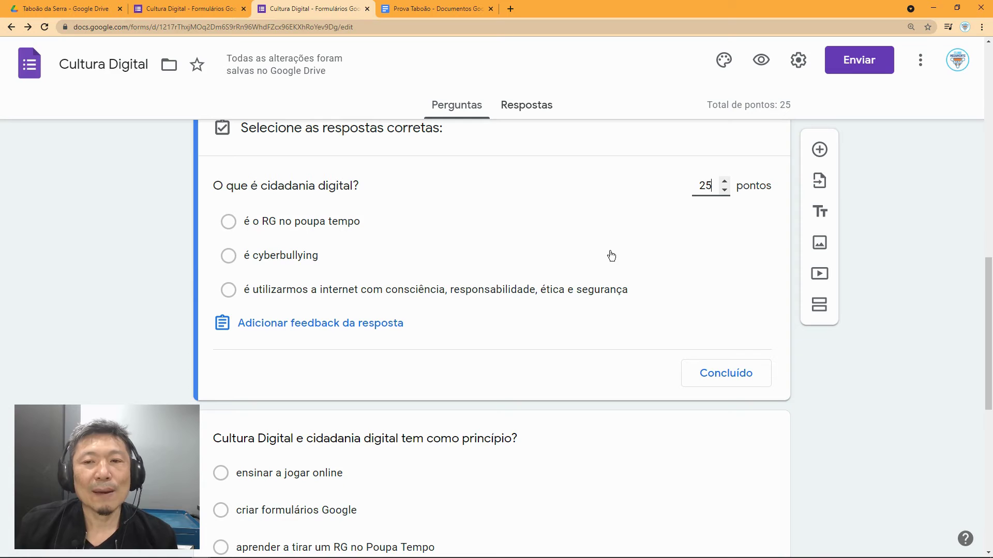
scroll(611, 256, down, 1)
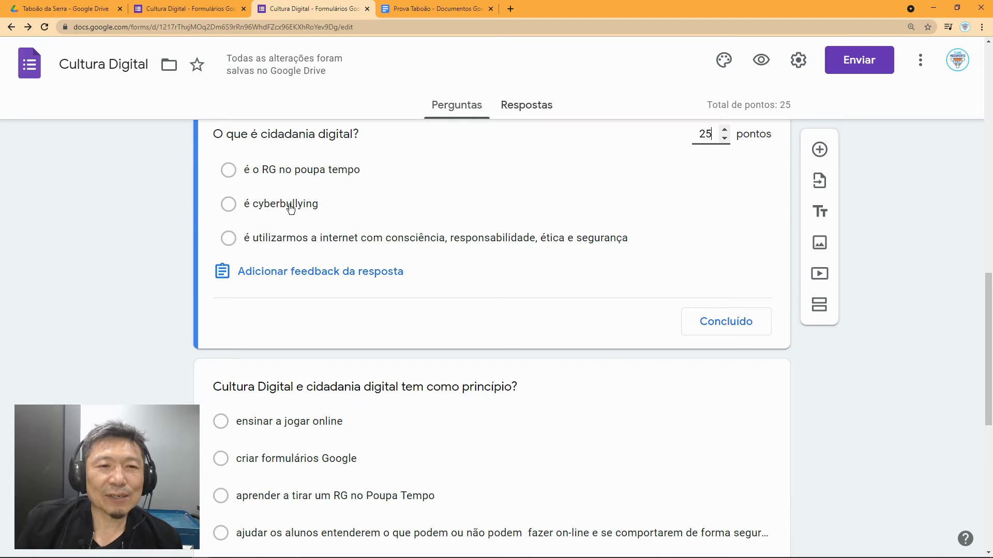
click(228, 240)
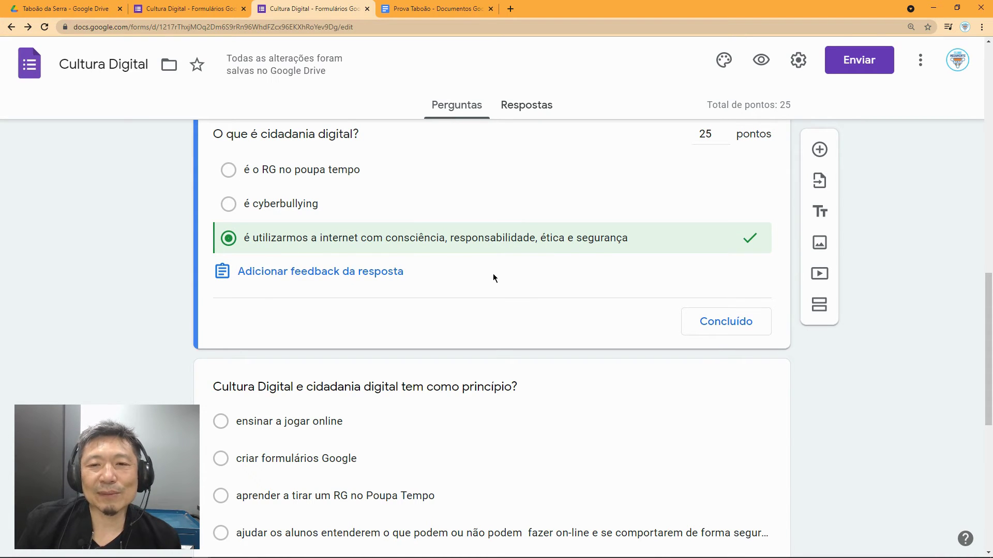
scroll(493, 278, down, 1)
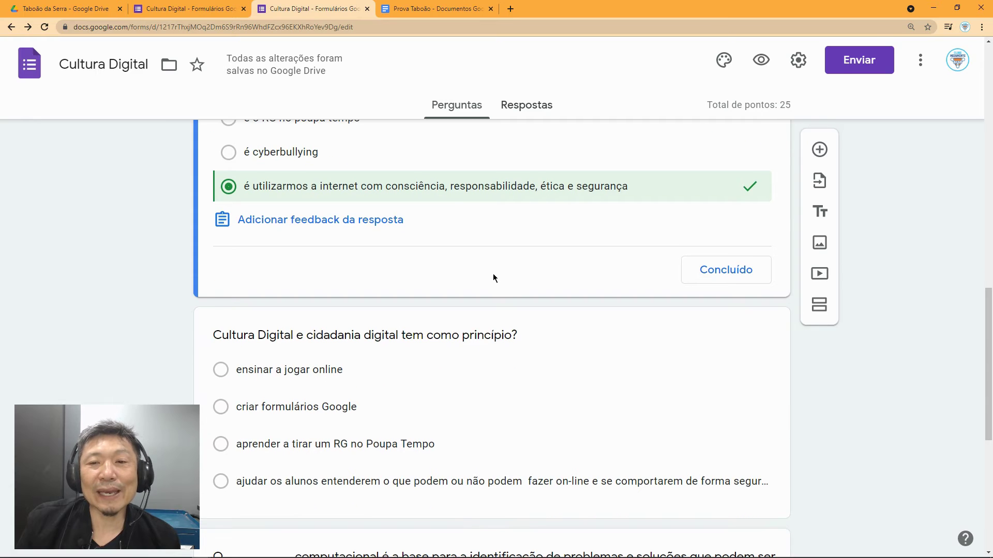
click(715, 271)
scroll(540, 317, down, 1)
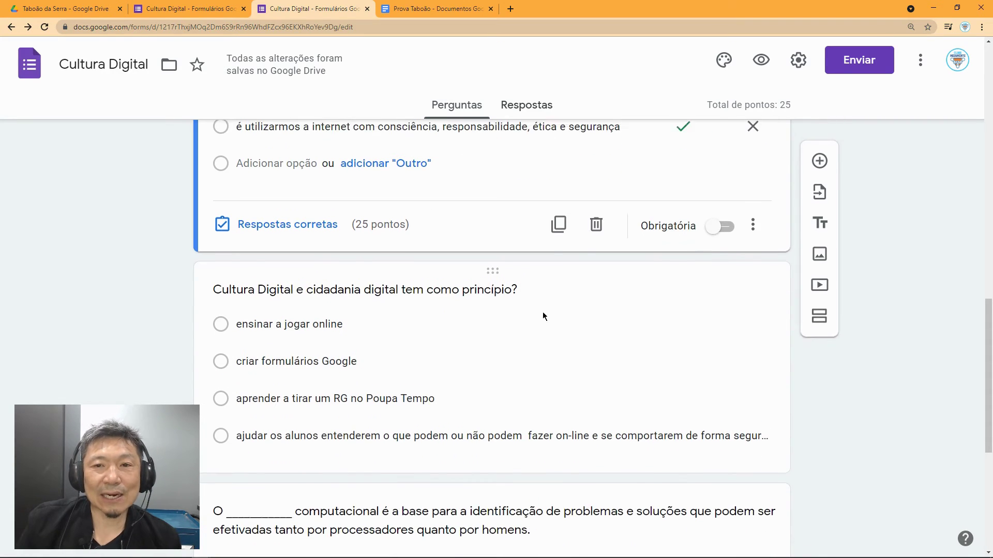
Step: Select the question 'Cultura Digital e cidadania digital tem como princípio?' for editing
scroll(542, 311, up, 1)
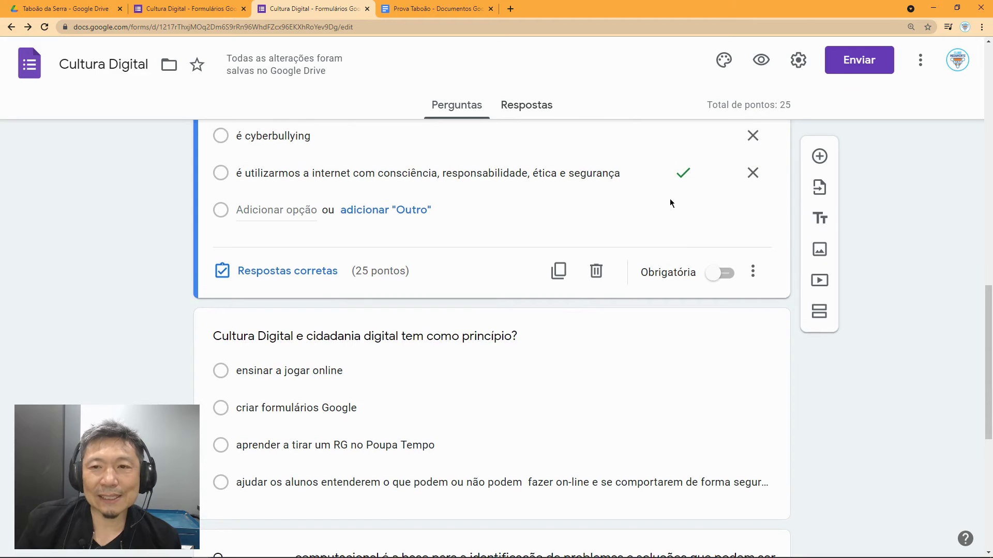
scroll(669, 199, up, 2)
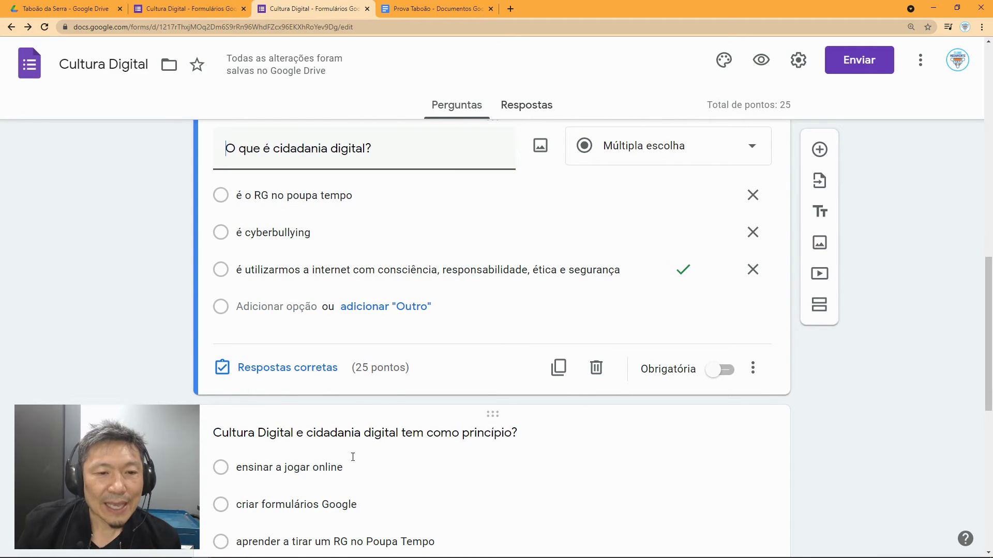
scroll(387, 414, down, 3)
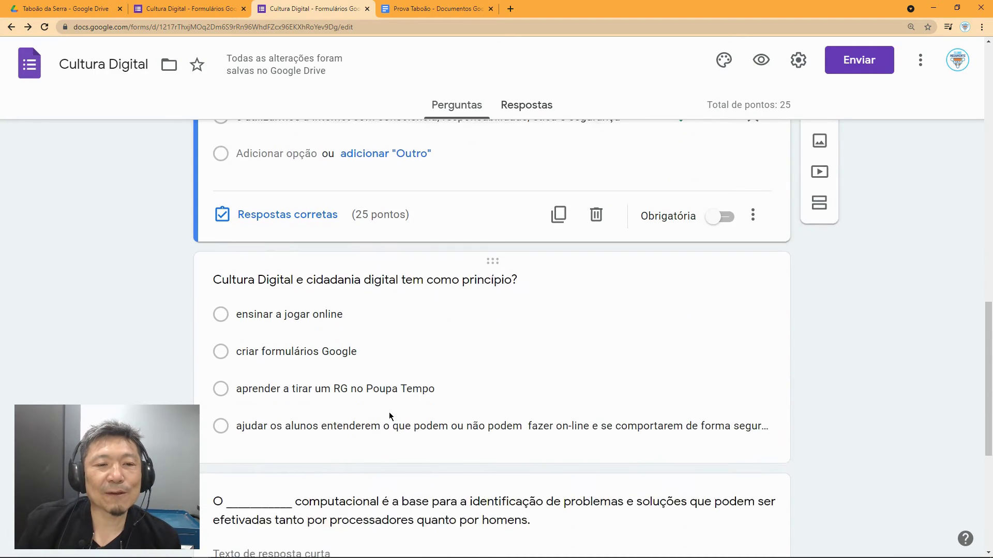
scroll(386, 372, down, 1)
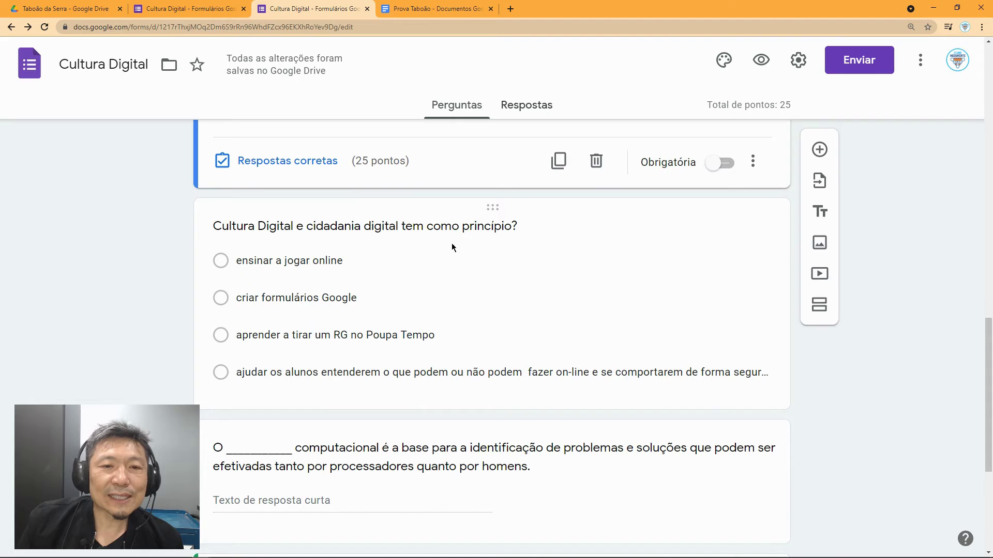
scroll(462, 250, down, 1)
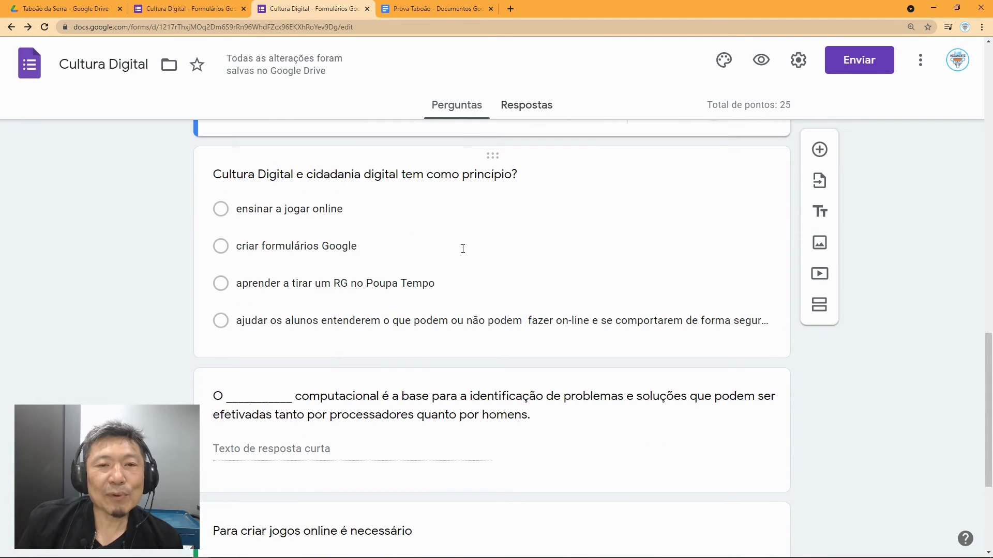
click(293, 286)
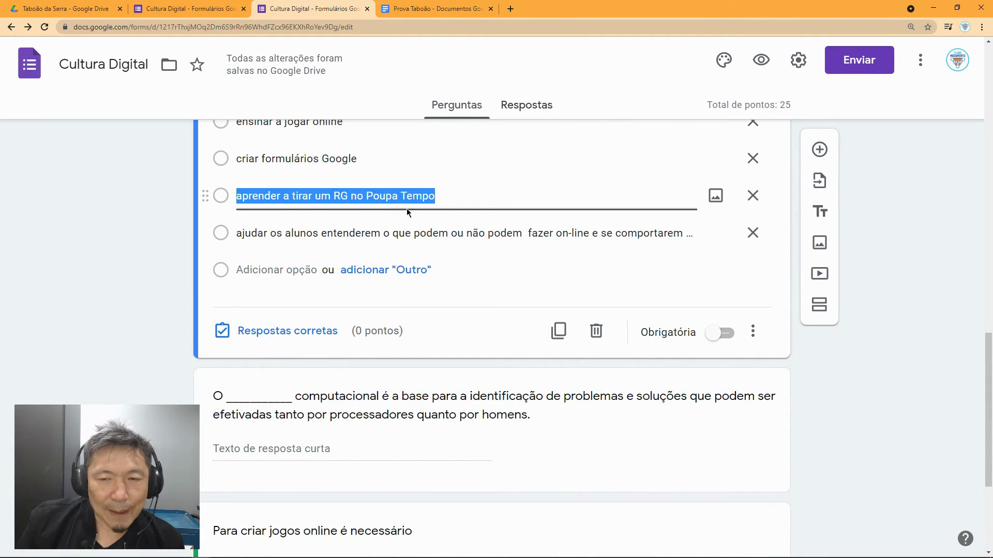
Step: Set its answer key to 25 points with the fourth, safe-and-respectful option correct
click(298, 333)
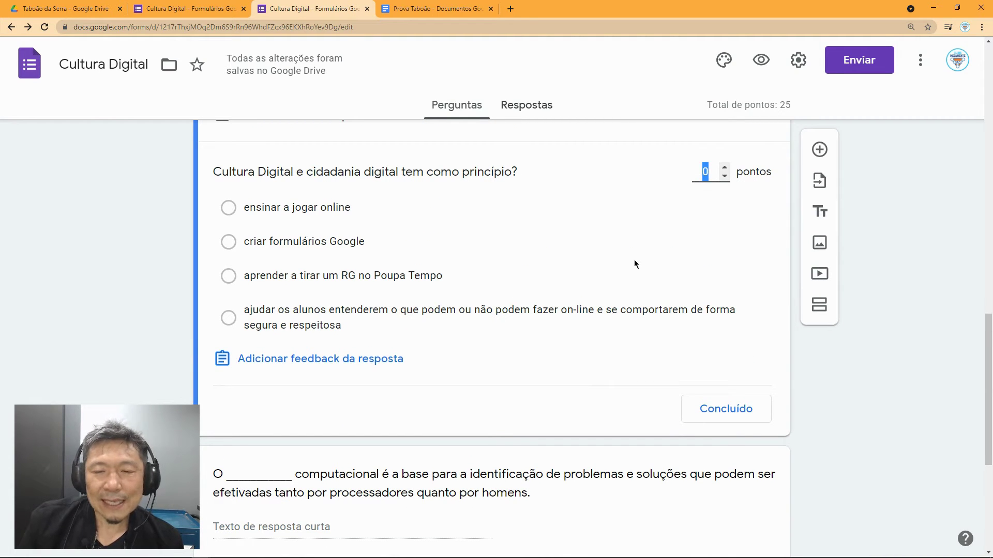
text(25)
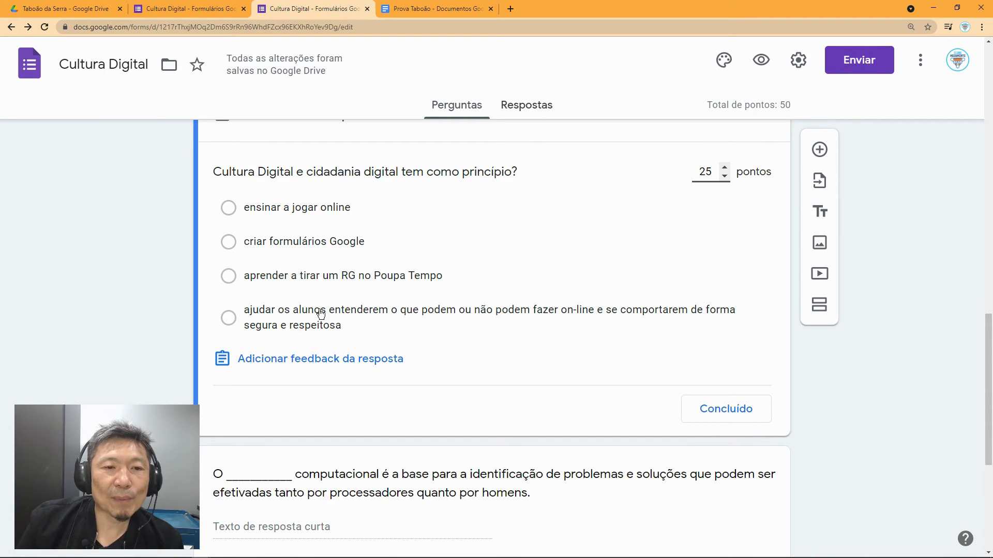
click(230, 327)
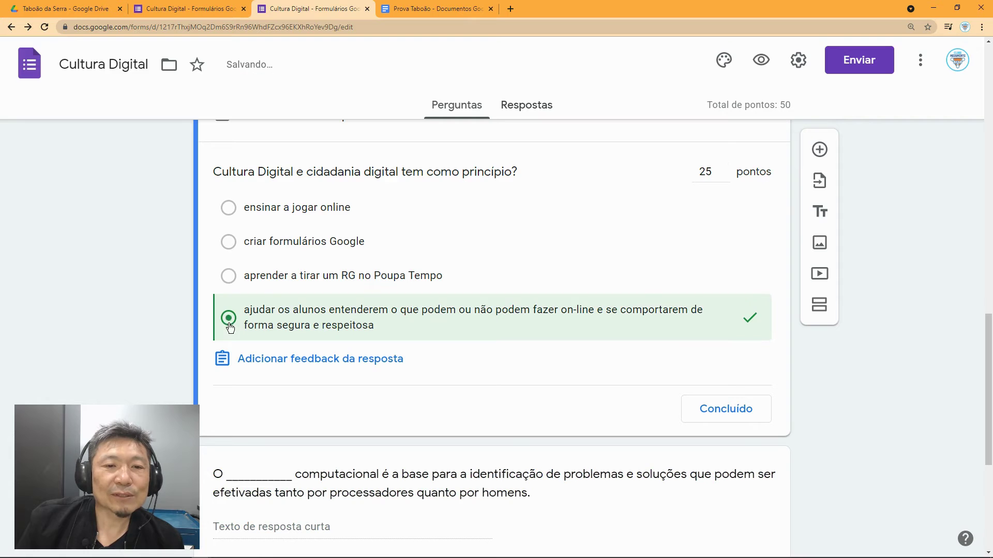
scroll(445, 320, down, 1)
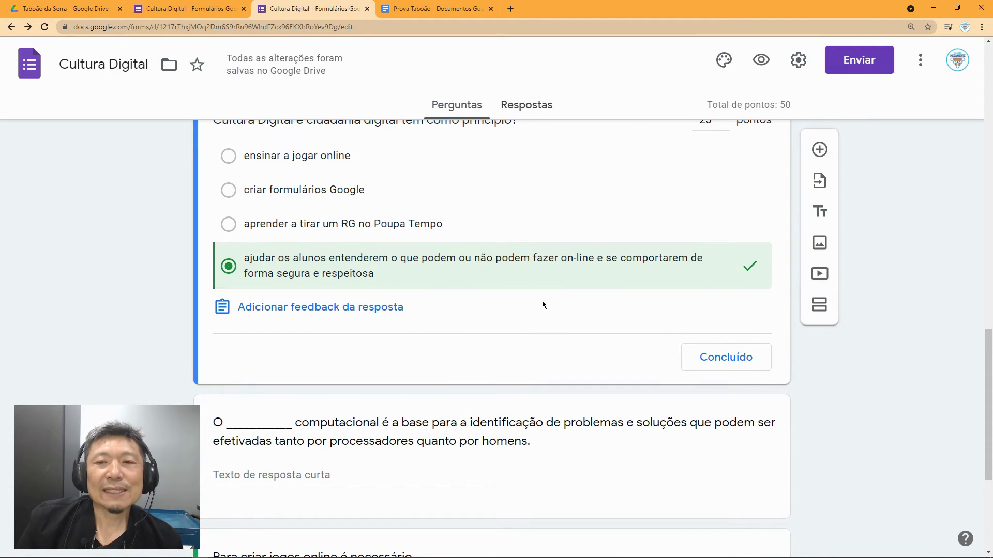
scroll(542, 301, down, 1)
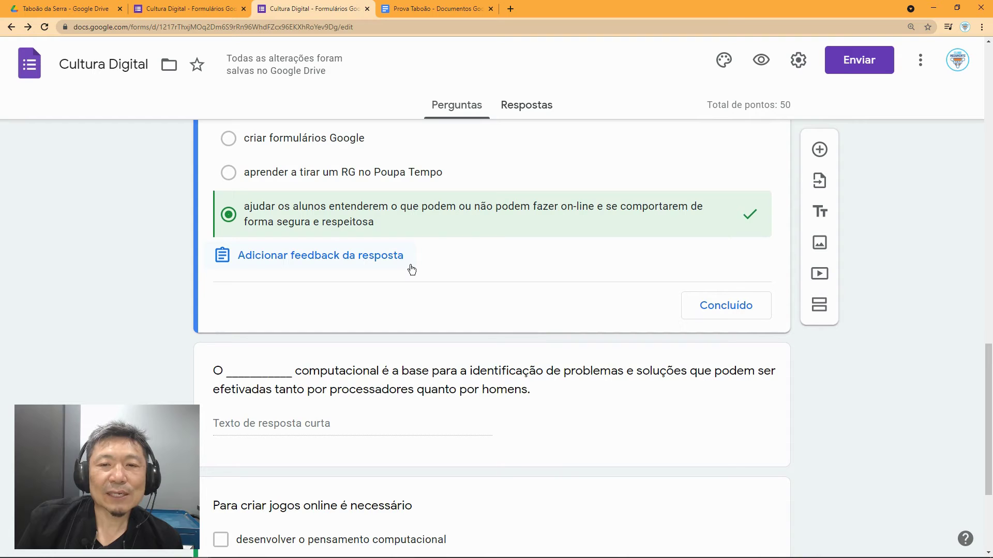
scroll(412, 269, down, 1)
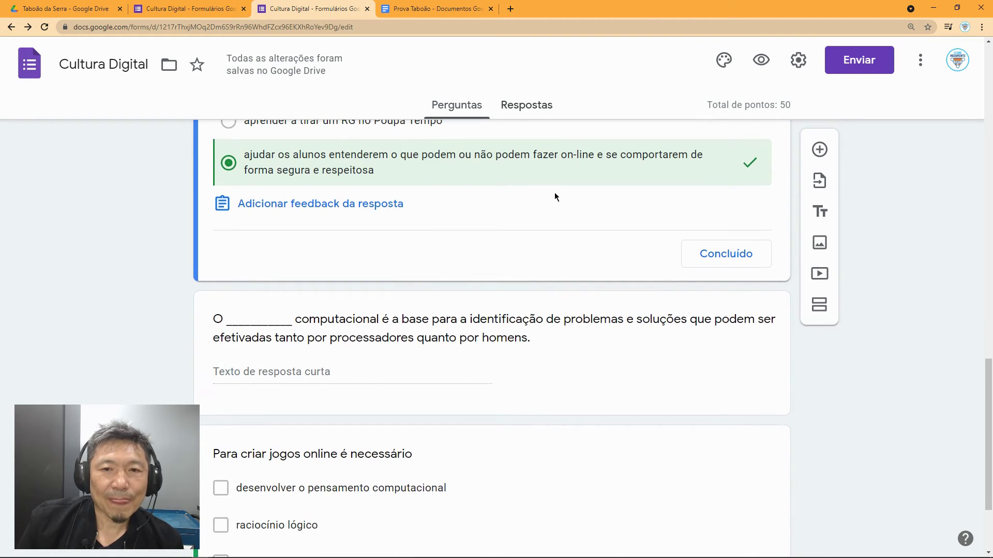
click(730, 260)
scroll(509, 346, down, 5)
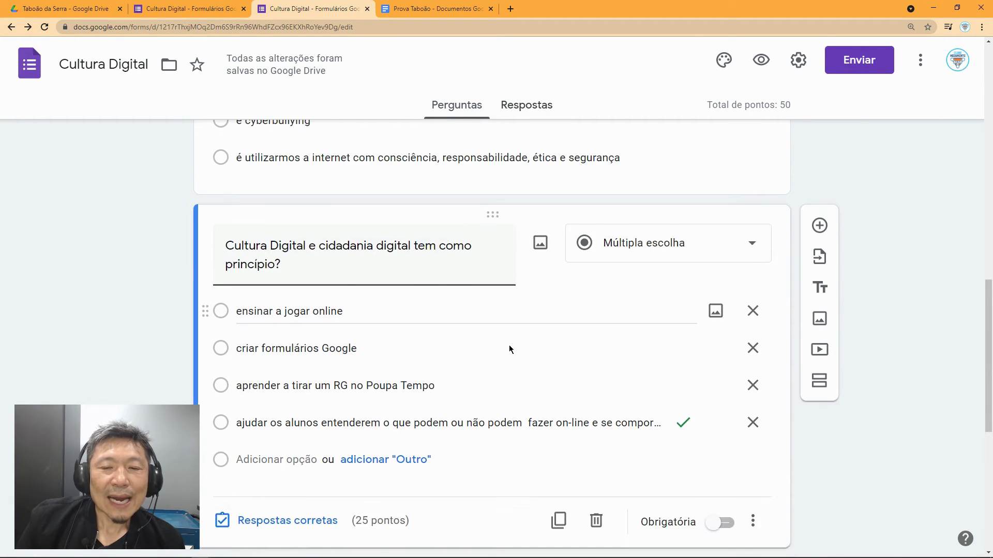
scroll(509, 346, down, 3)
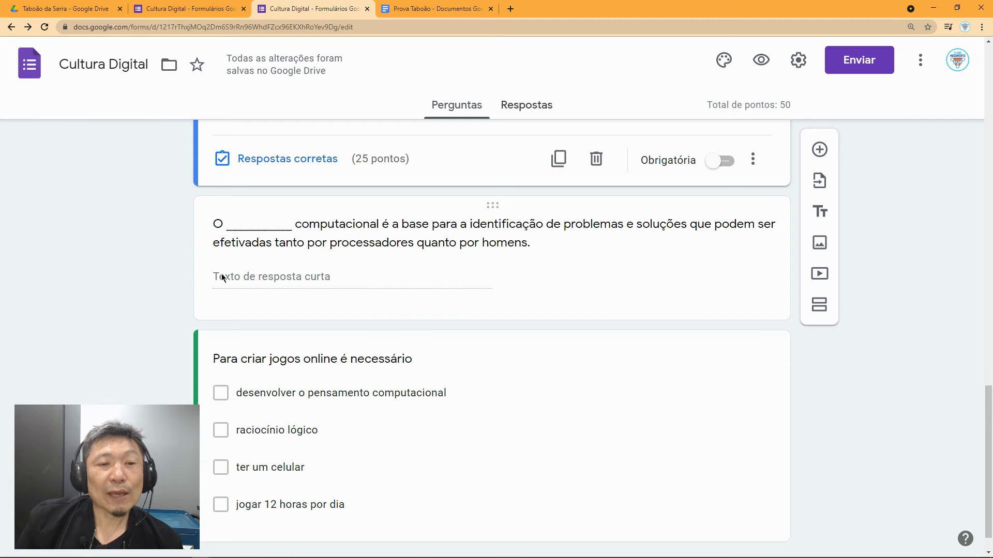
Step: Set the fill-in-the-blank 'computacional' question's answer key to 20 points
click(330, 243)
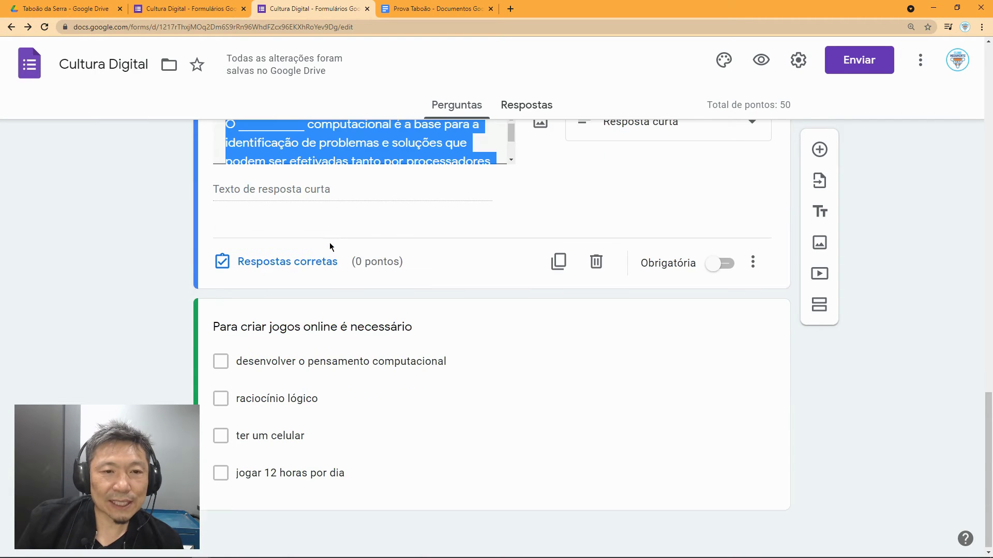
scroll(349, 267, up, 2)
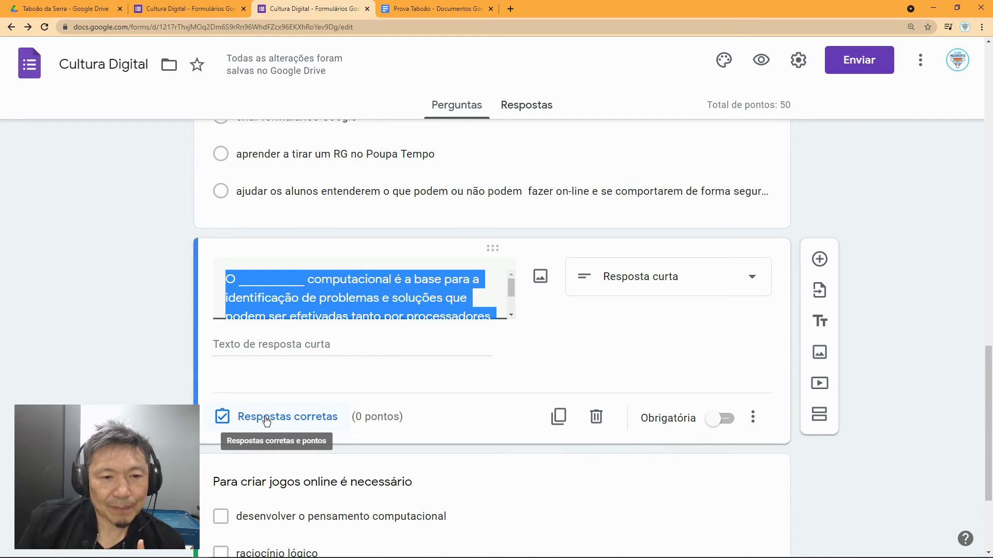
click(267, 420)
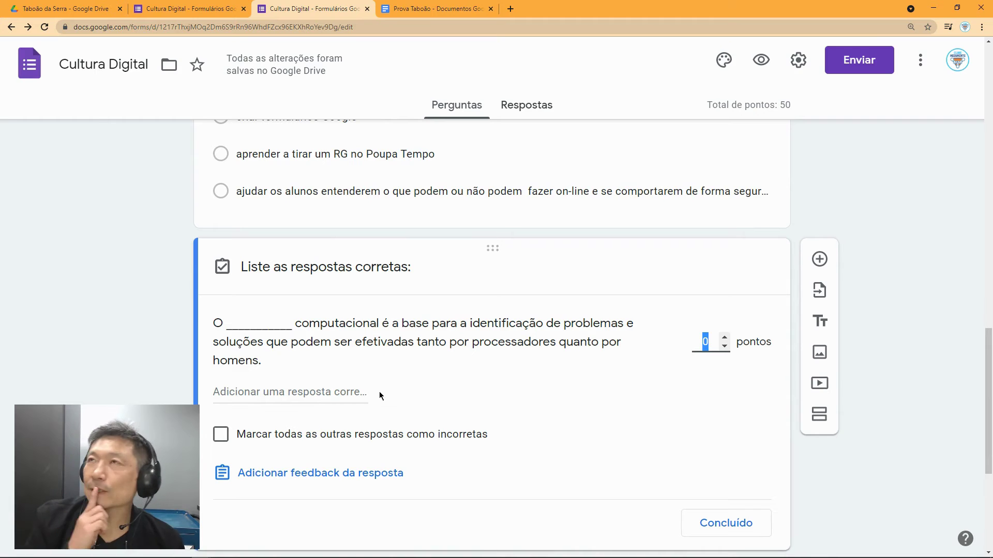
text(20)
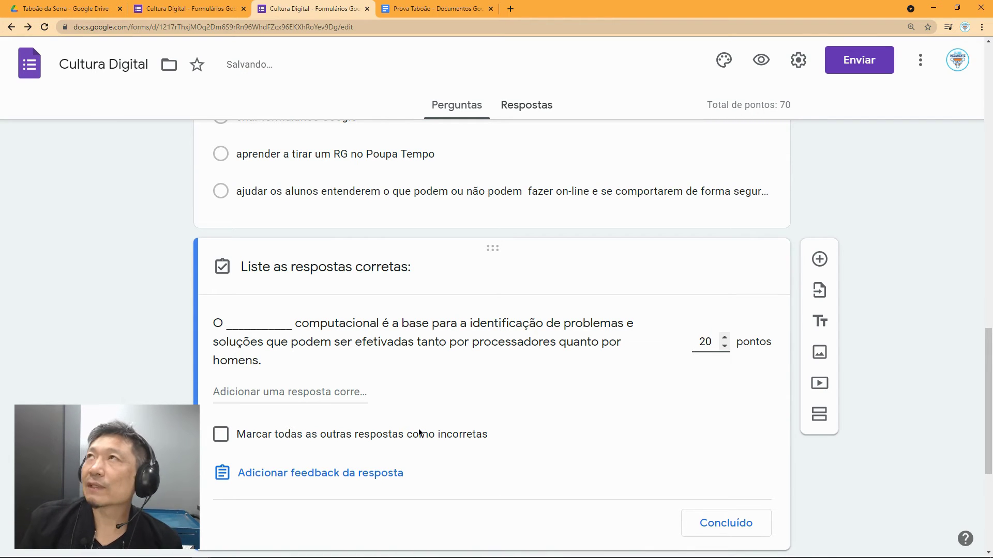
scroll(419, 433, down, 1)
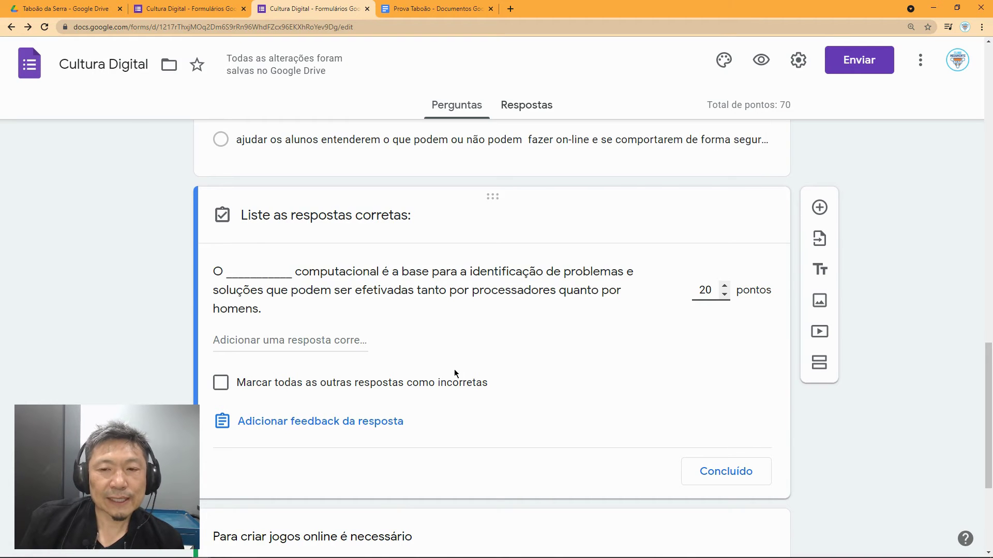
scroll(517, 354, up, 1)
scroll(547, 362, up, 7)
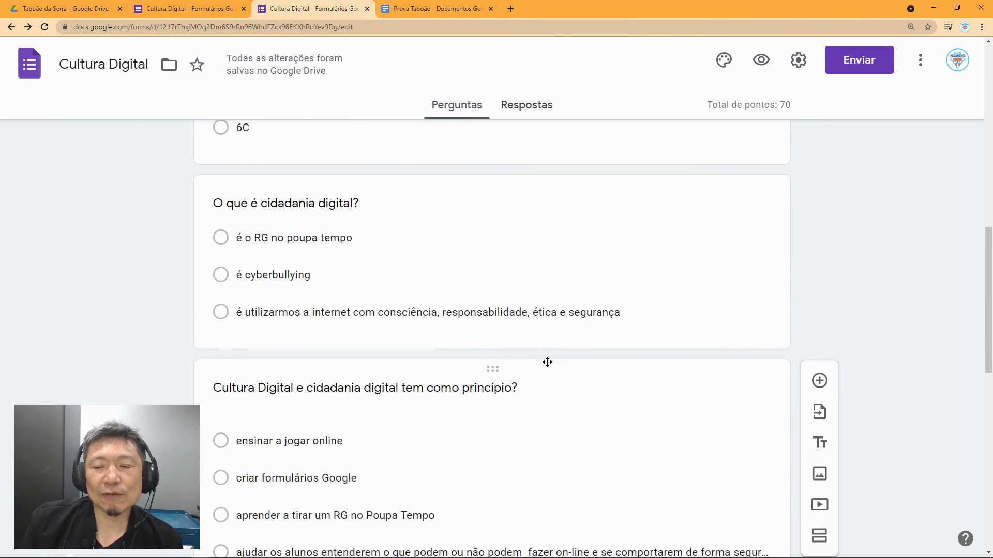
scroll(547, 365, down, 4)
scroll(547, 366, down, 5)
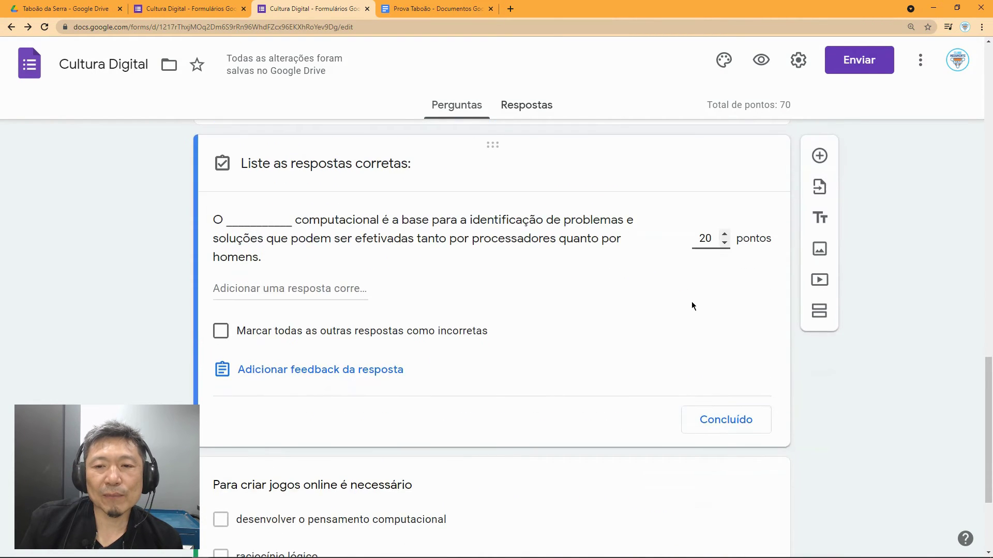
Step: Add 'pensamento', 'PENSAMENTO' and 'Pensamento' as accepted answers for the blank
click(262, 299)
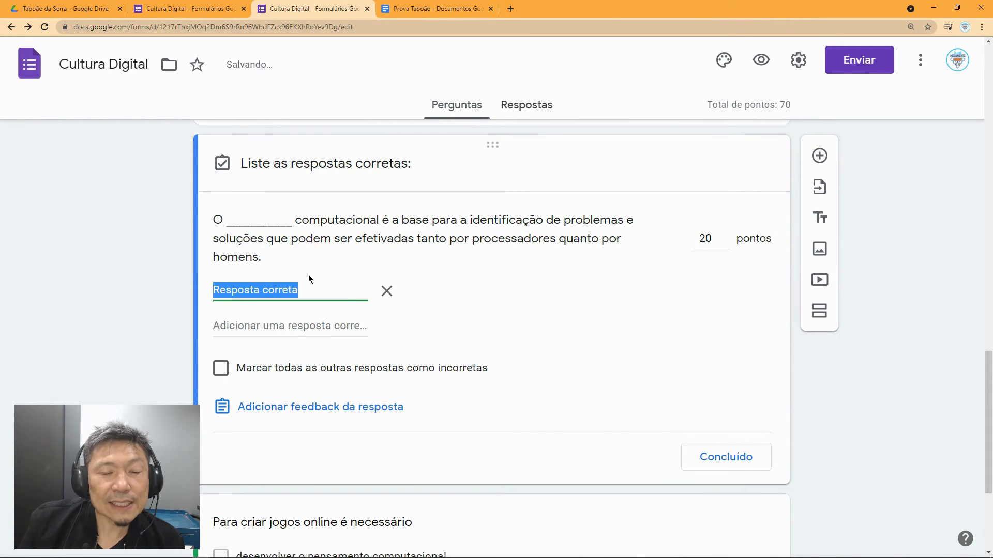
text(pen)
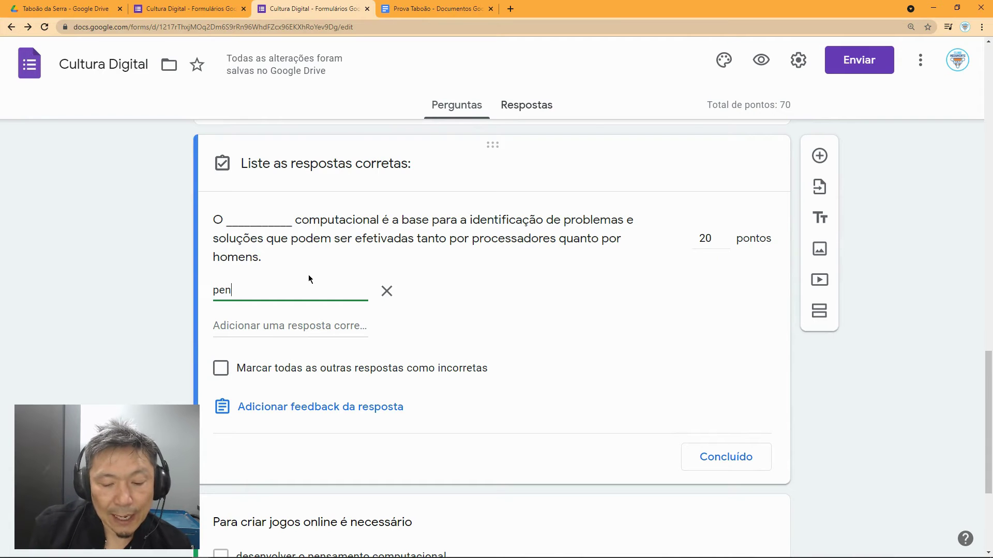
text(samento)
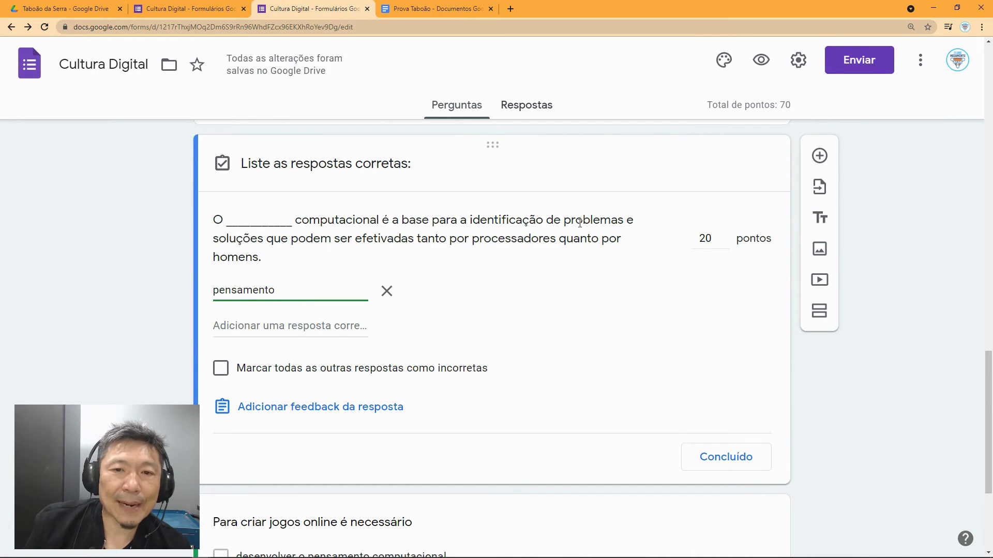
click(263, 326)
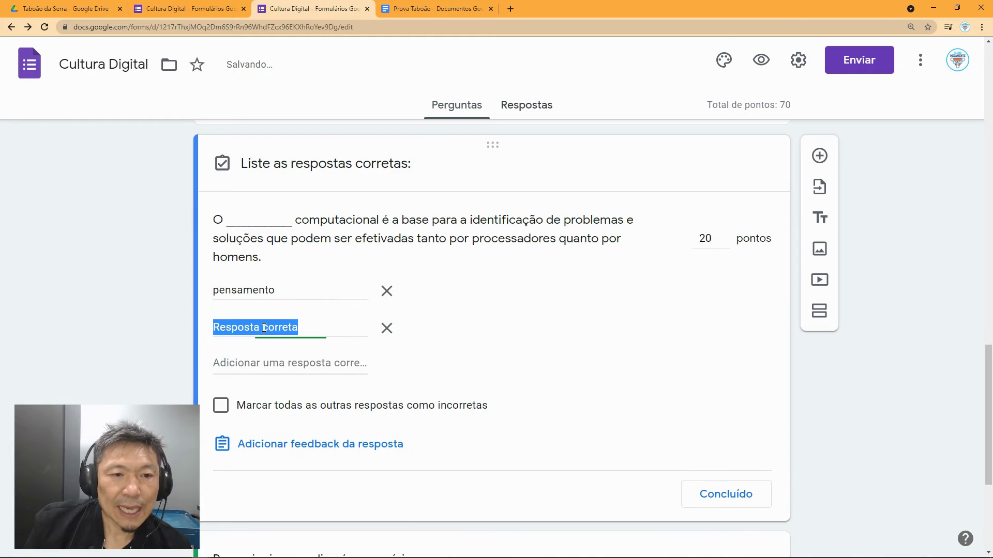
text(PO)
key(BackSpace)
text(ENSAMENTO)
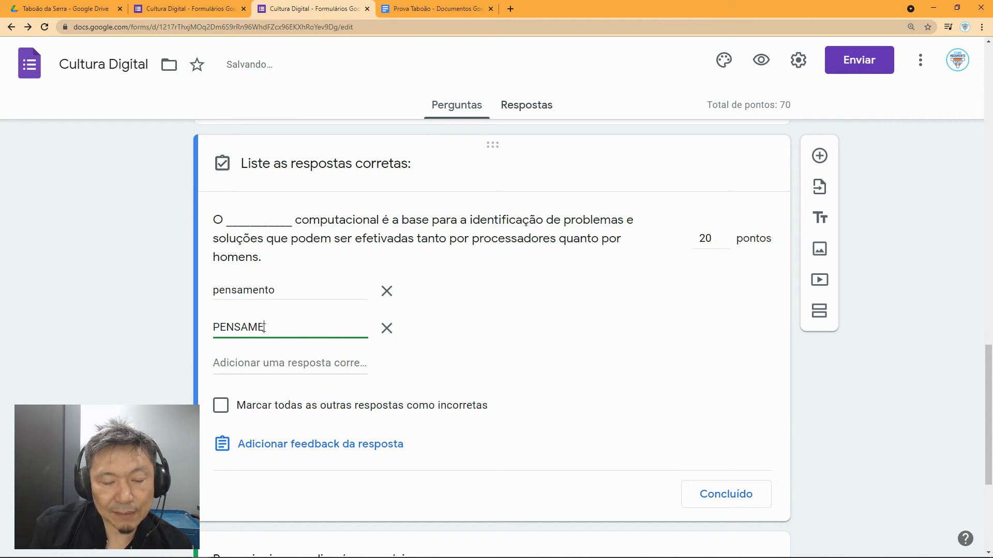
click(265, 364)
text(Pensamento)
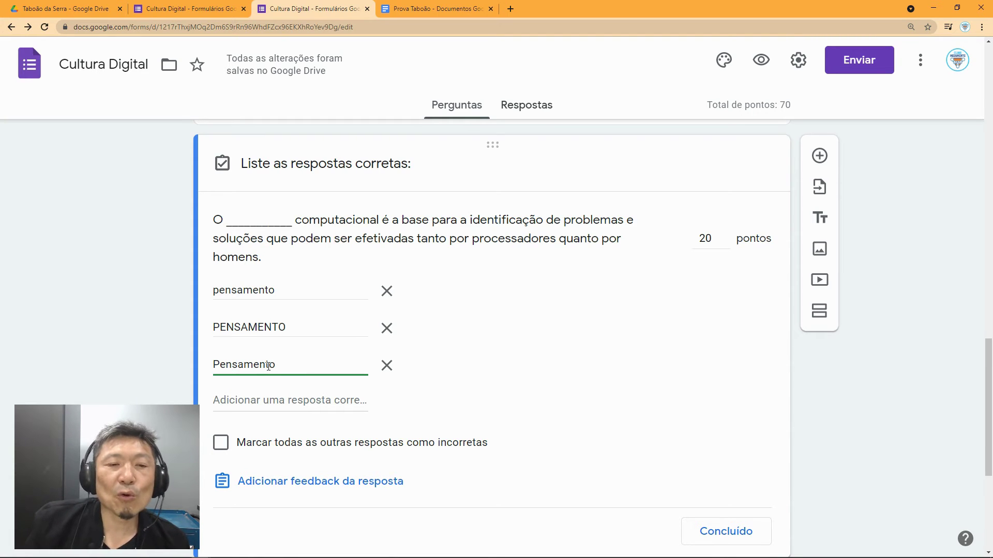
scroll(525, 372, down, 4)
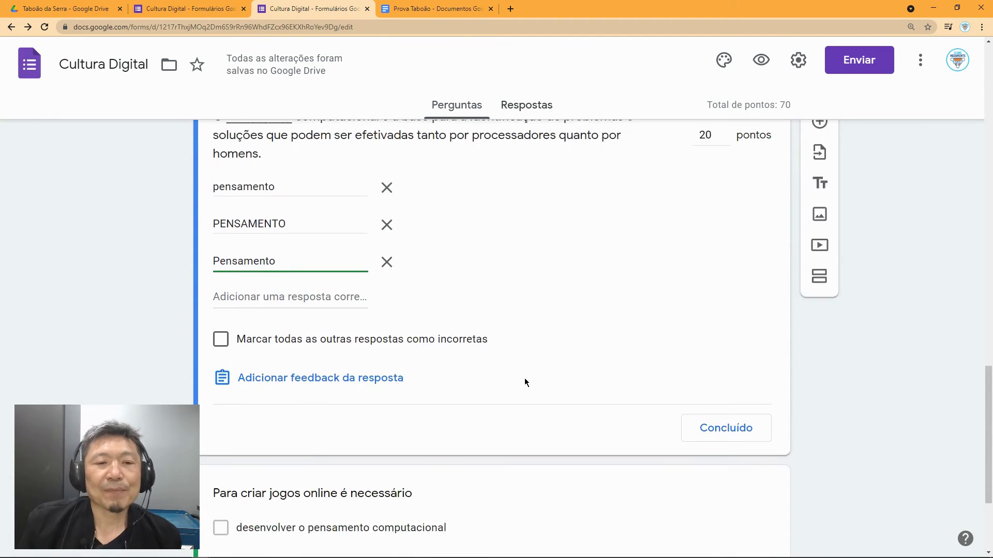
scroll(525, 378, down, 1)
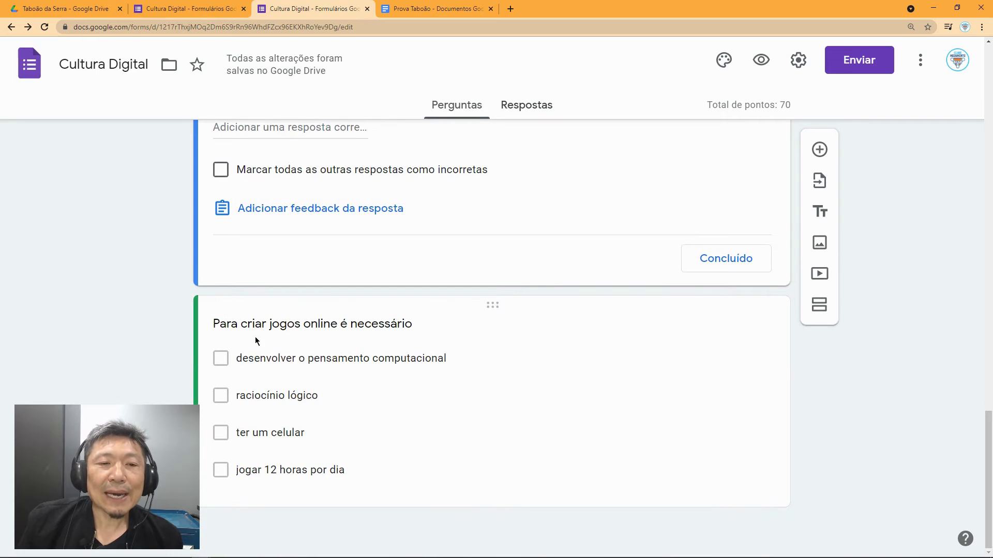
Step: Give the online-games question 30 points, with pensamento computacional and raciocínio lógico correct
click(296, 324)
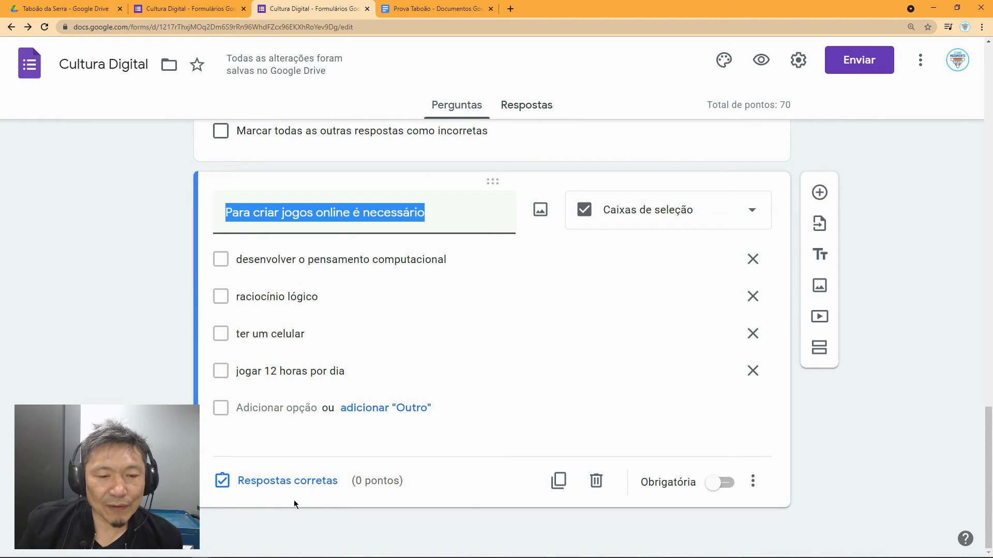
click(310, 483)
text(30)
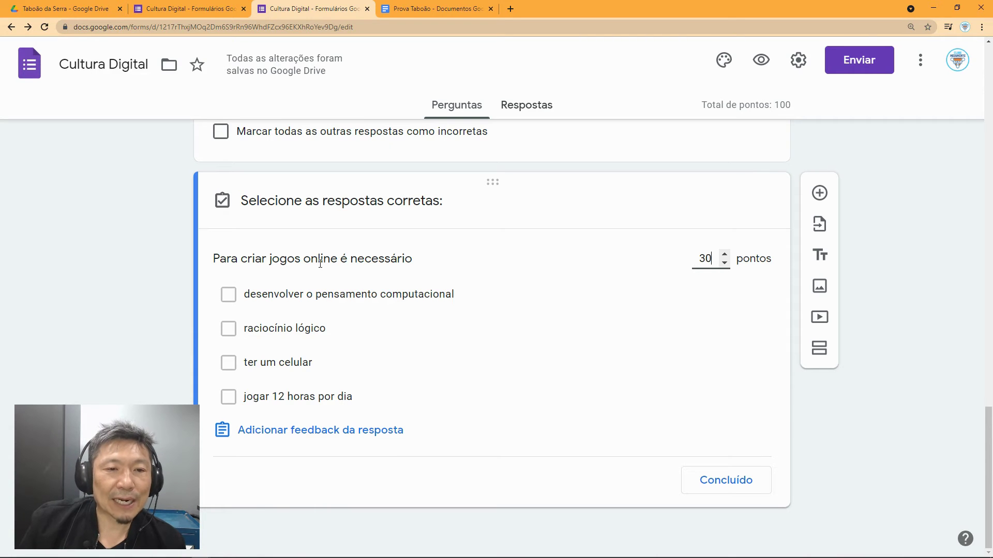
click(229, 296)
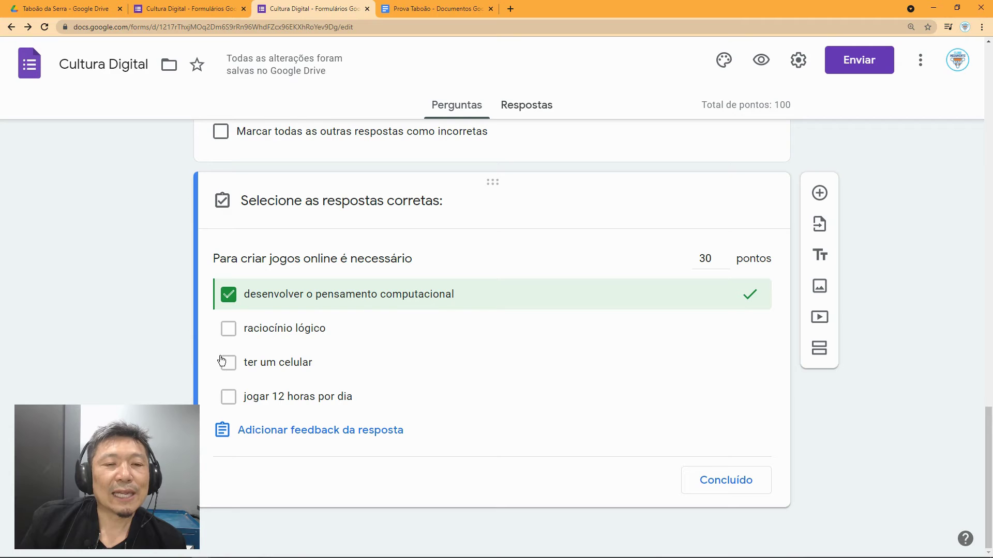
click(228, 328)
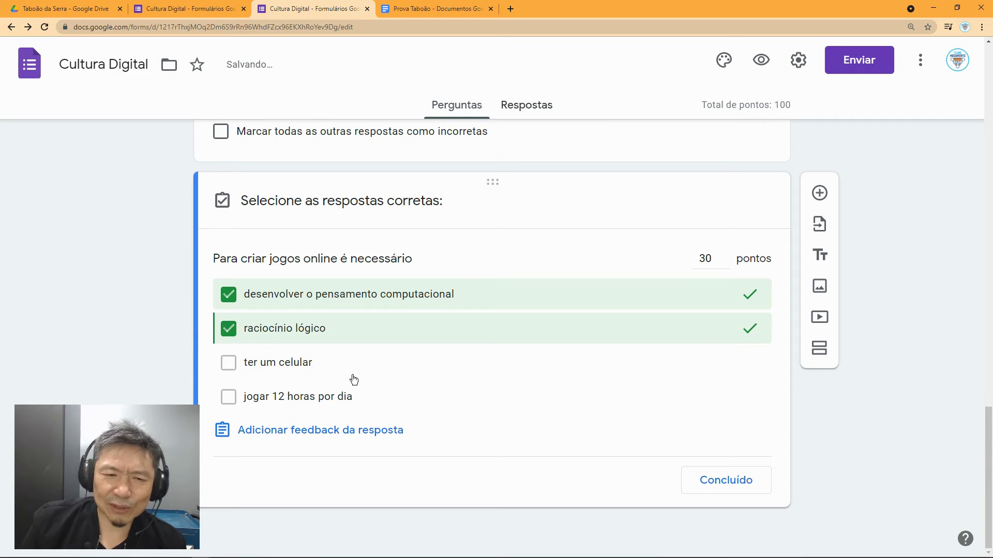
click(723, 482)
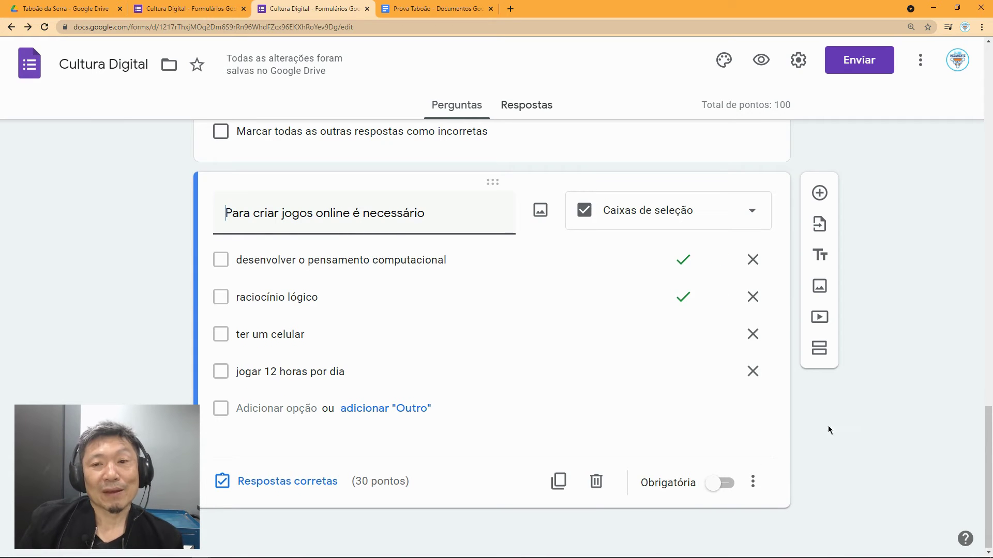
drag(990, 436, 989, 67)
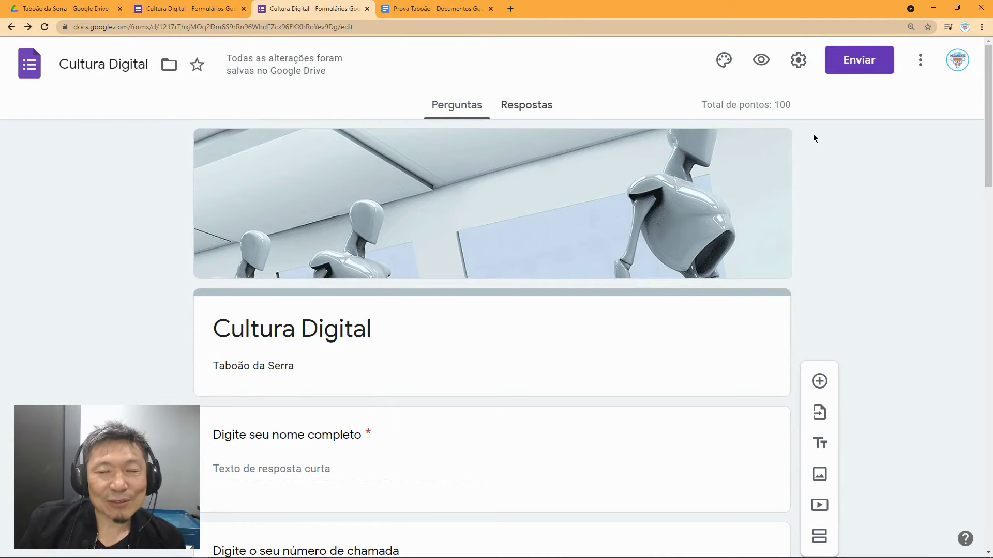
Step: Copy the quiz's share link from Enviar and load it in a new browser tab
click(857, 65)
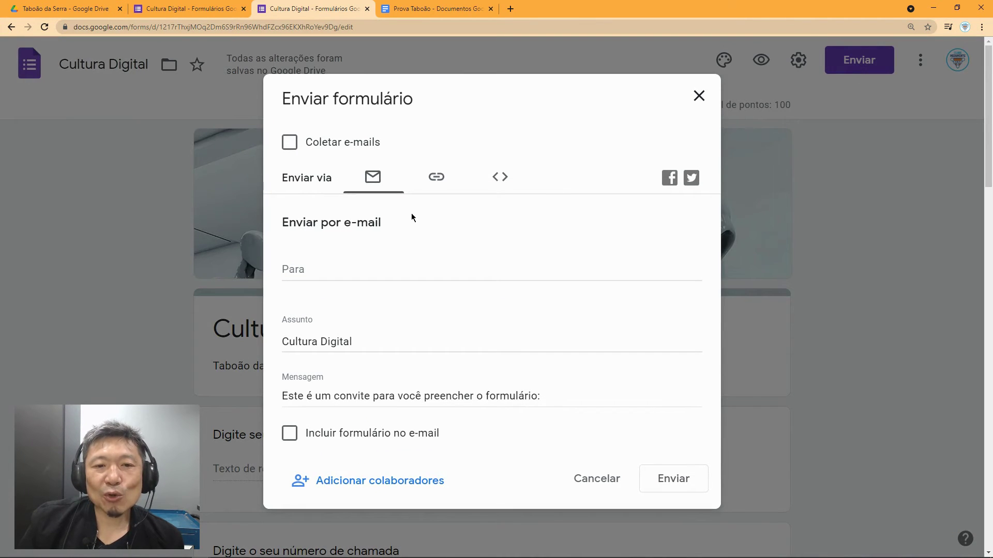
click(435, 178)
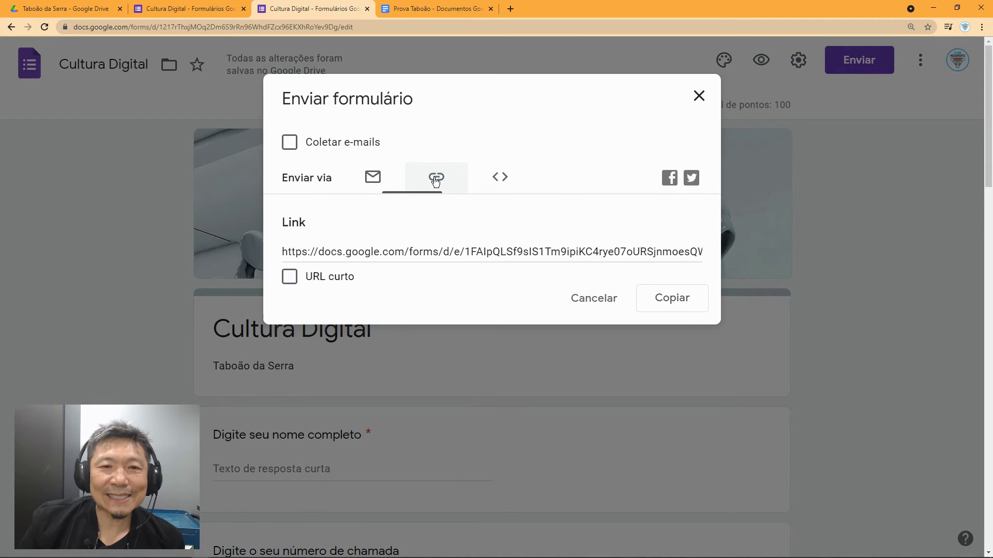
click(688, 307)
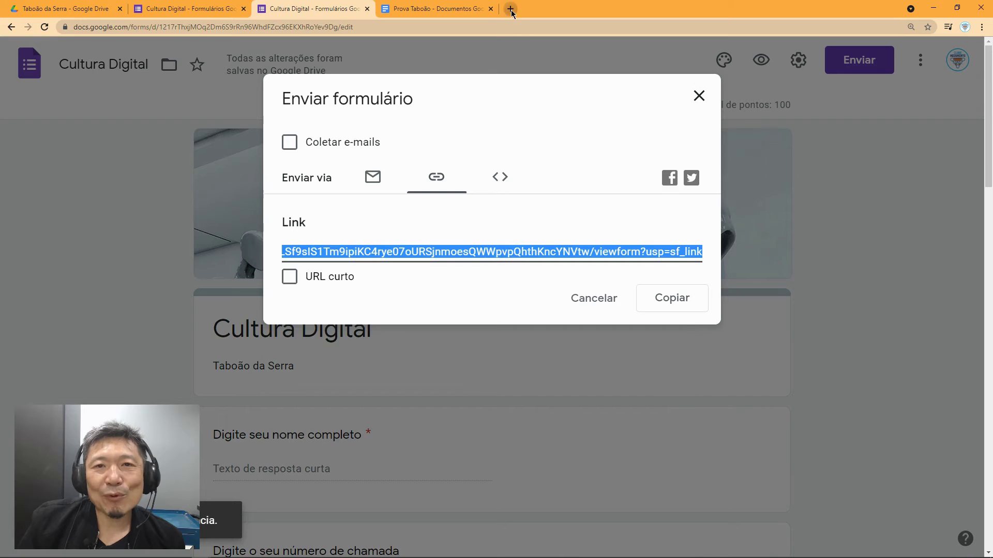
click(511, 9)
key(ctrl+v)
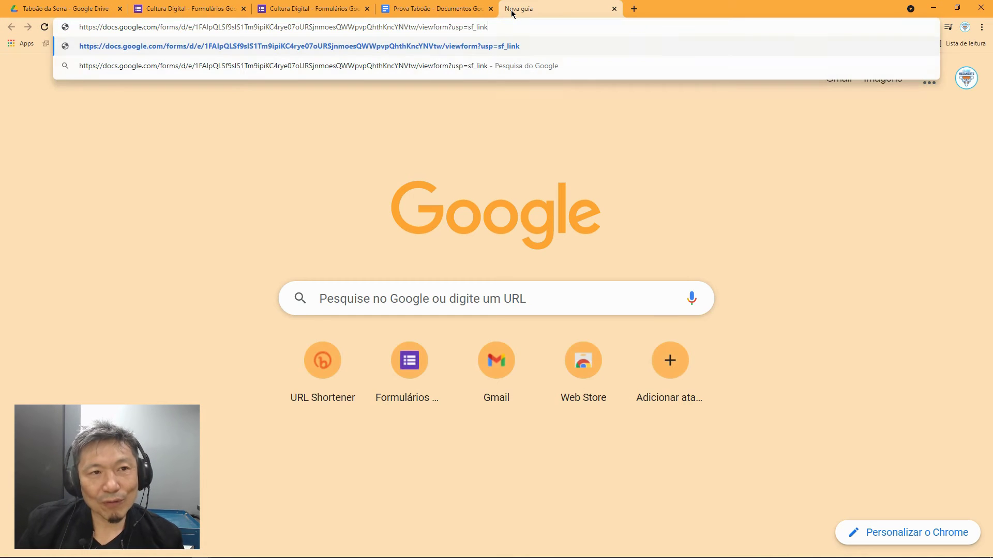
key(Return)
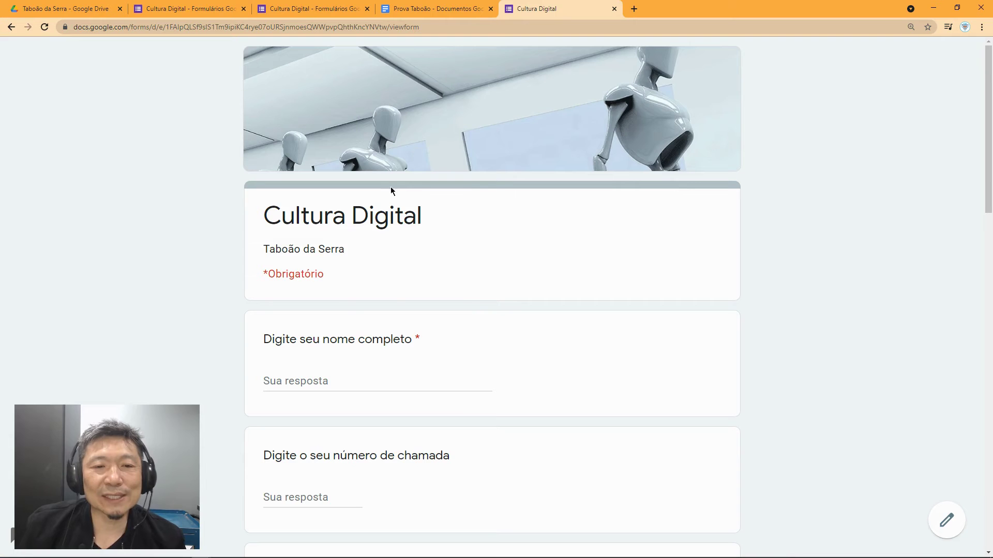
Step: Fill in a test respondent's full name, roll number 2 and class 6A
click(324, 378)
text(Ana Cristina)
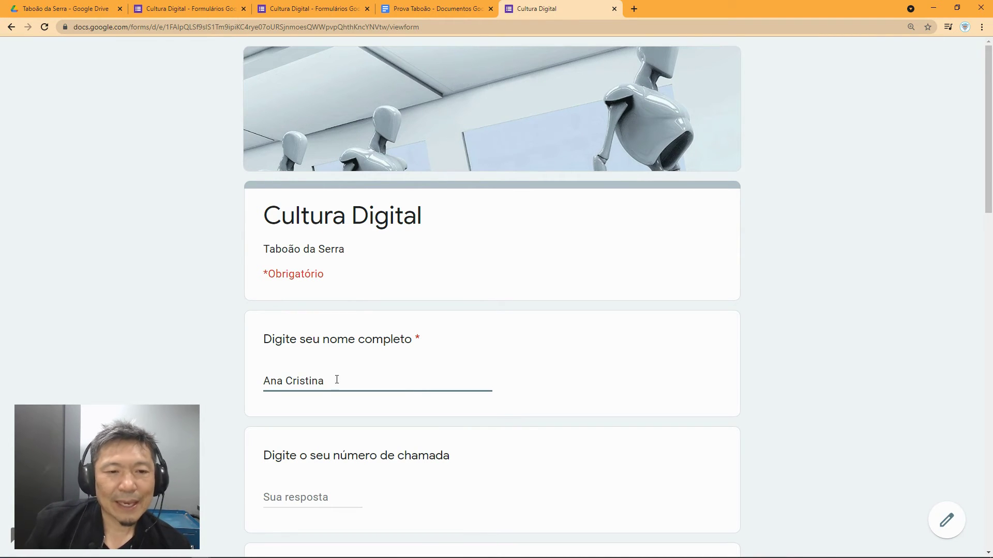
scroll(393, 398, down, 2)
click(311, 397)
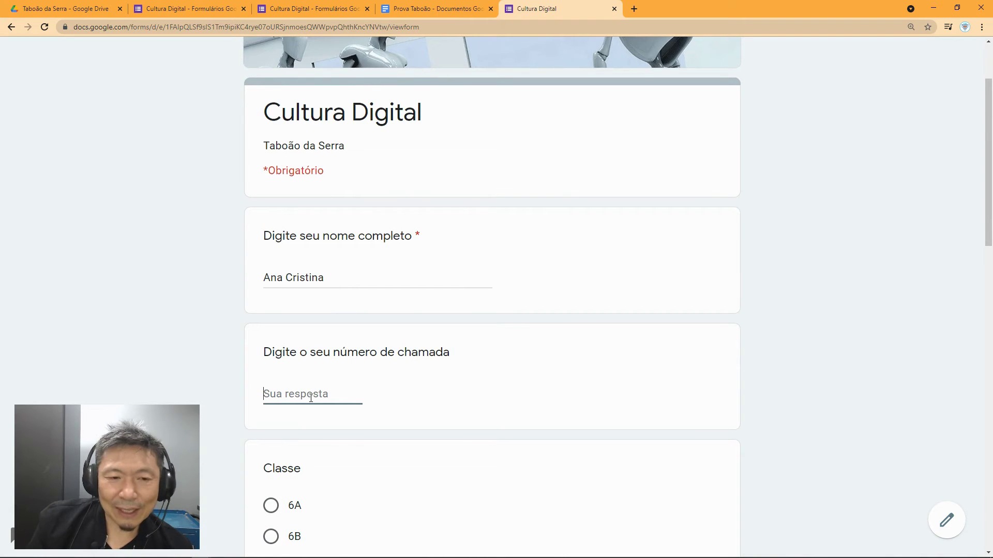
text(2)
key(Tab)
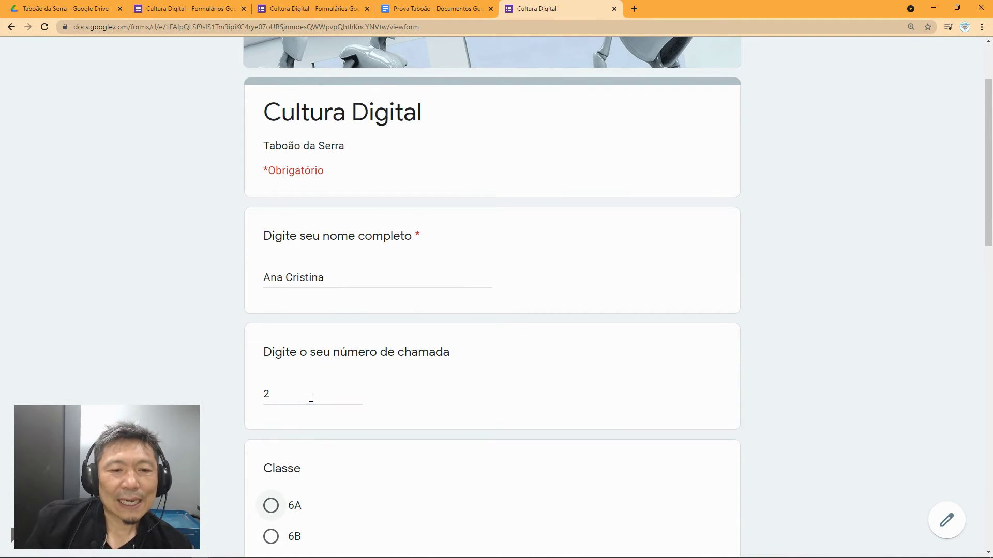
scroll(419, 482, down, 2)
click(295, 404)
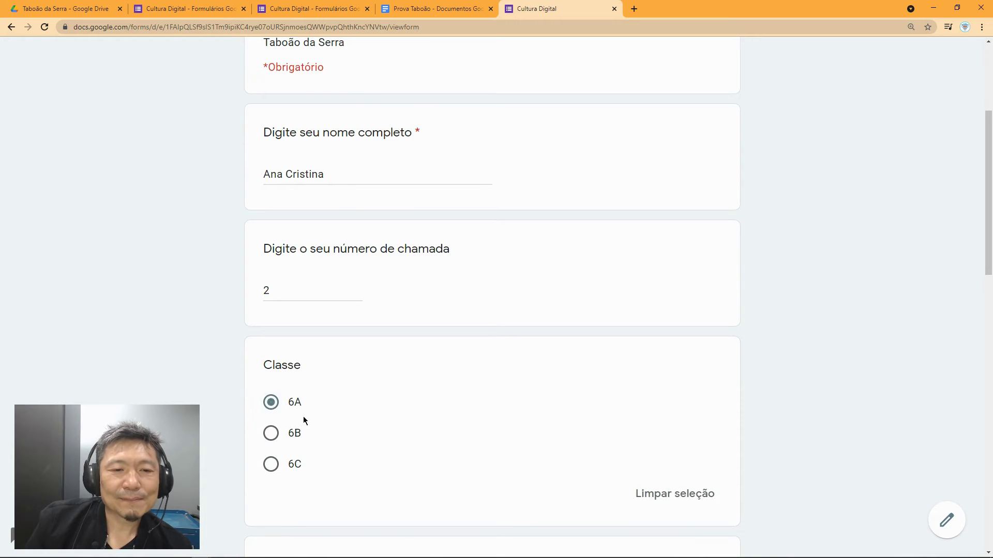
Step: Answer the two multiple-choice questions with the responsible-internet and safe-respectful-online options
scroll(331, 422, down, 5)
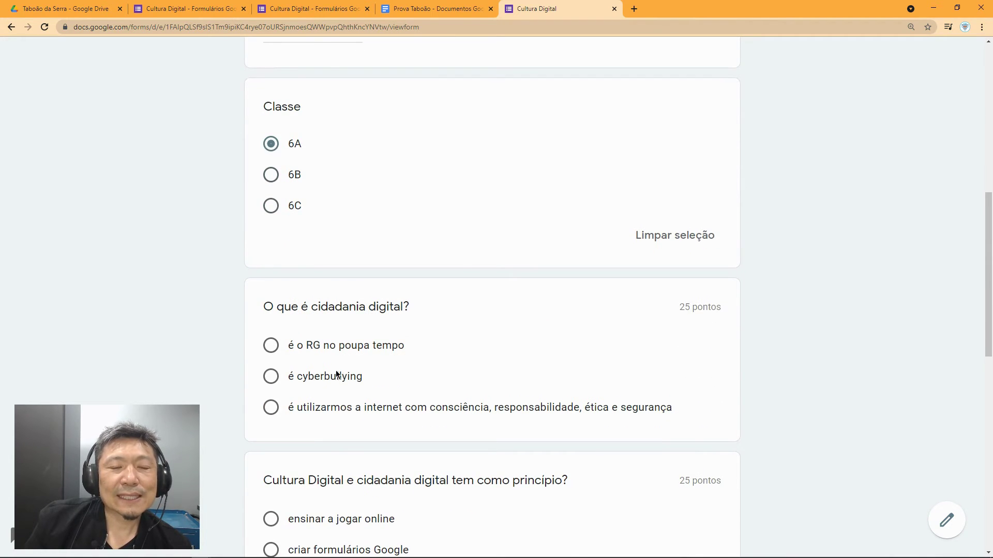
scroll(339, 372, down, 1)
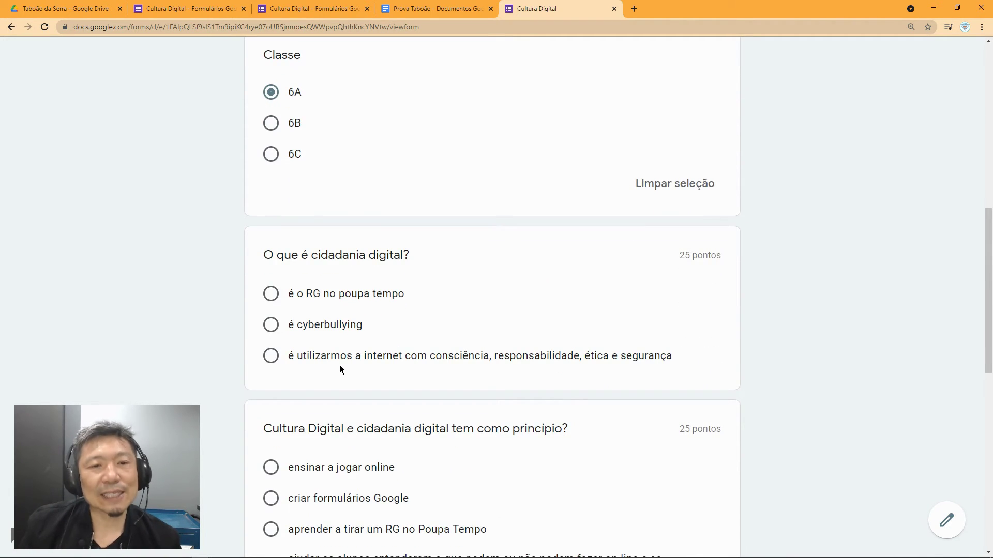
scroll(340, 368, down, 1)
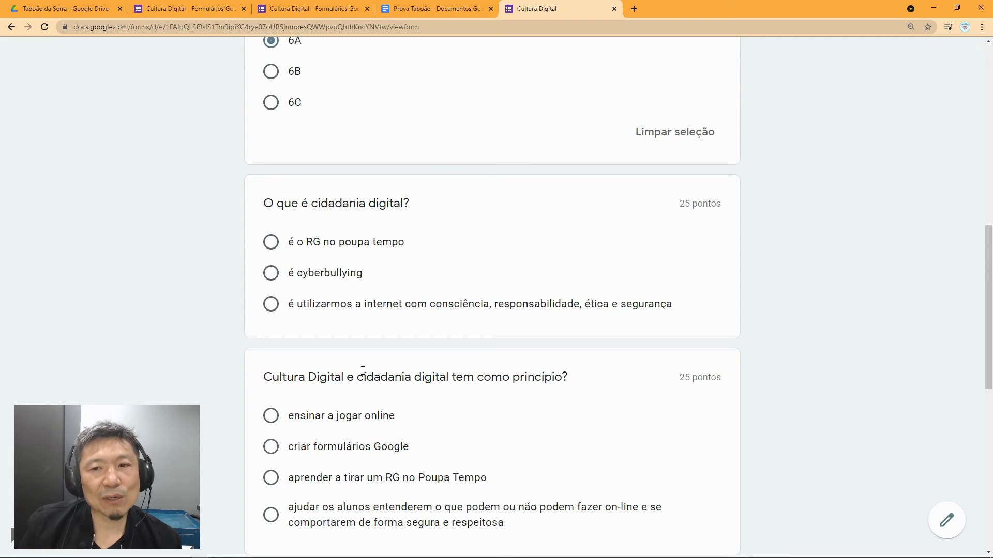
click(339, 304)
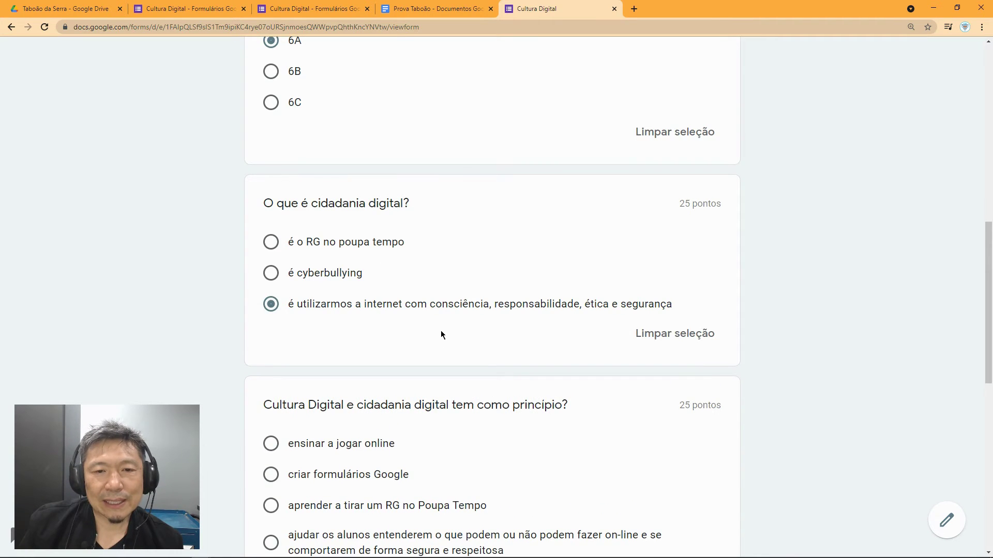
scroll(441, 334, down, 4)
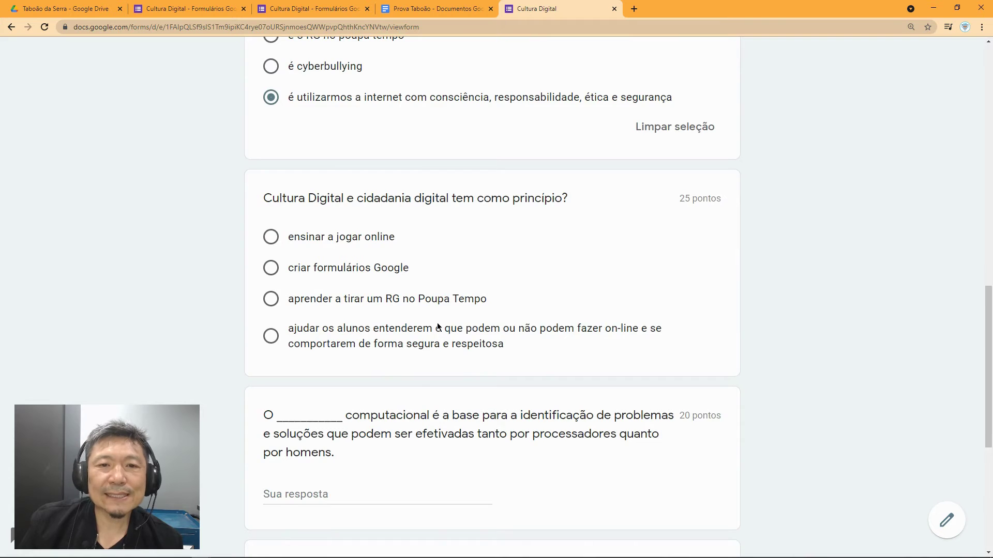
scroll(437, 326, down, 1)
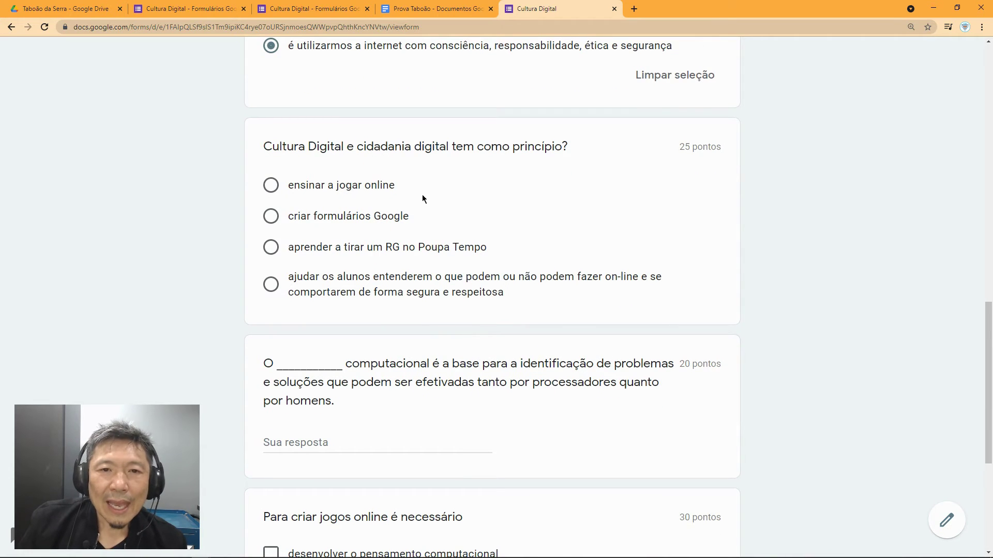
click(270, 284)
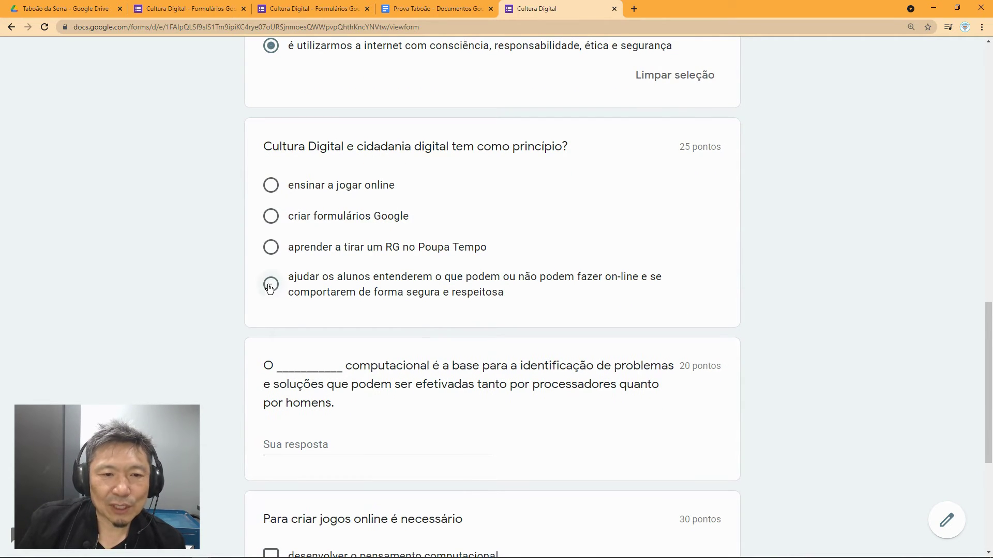
Step: Enter 'pensamento', tick pensamento computacional and raciocínio lógico, and submit the quiz
scroll(428, 361, down, 2)
click(346, 373)
text(pensamento)
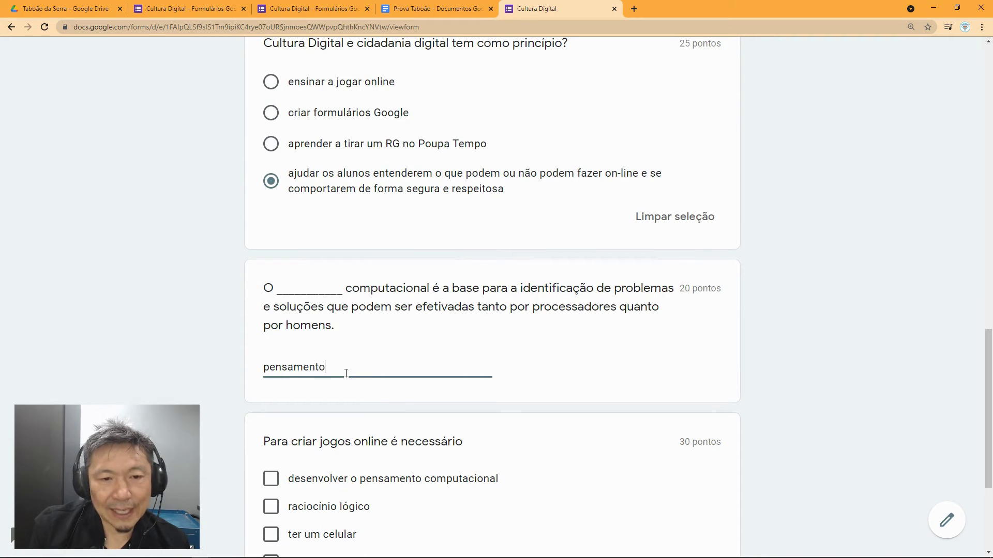
scroll(420, 333, down, 3)
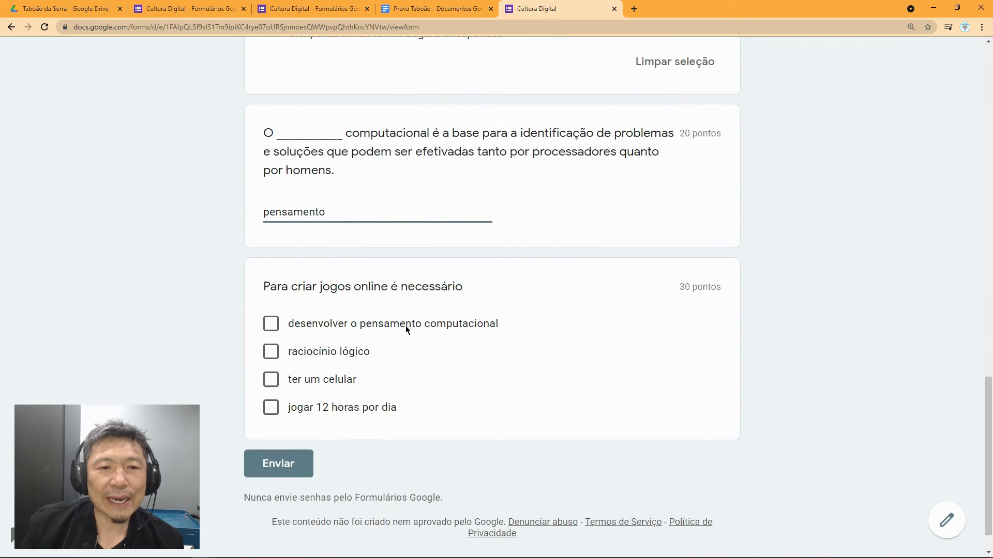
click(270, 324)
click(270, 351)
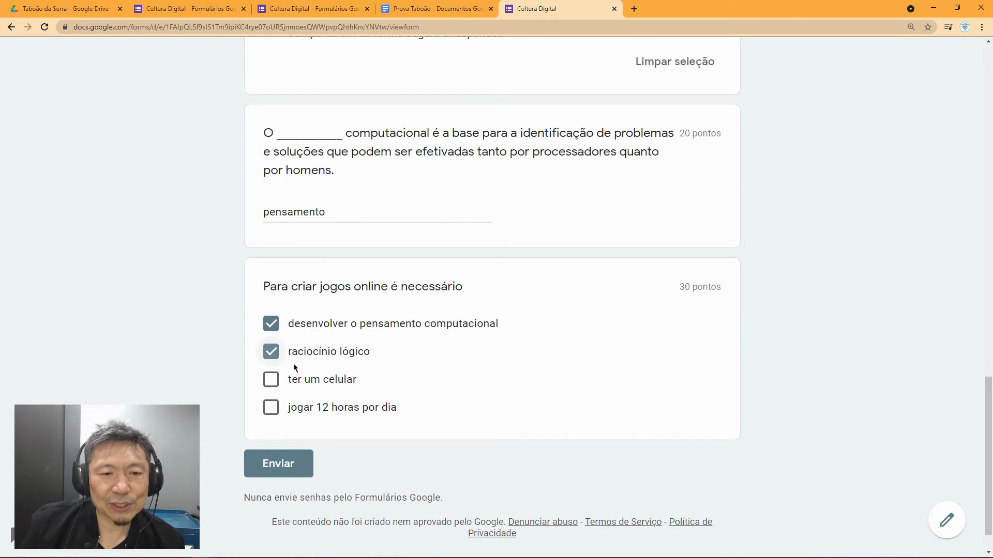
click(276, 471)
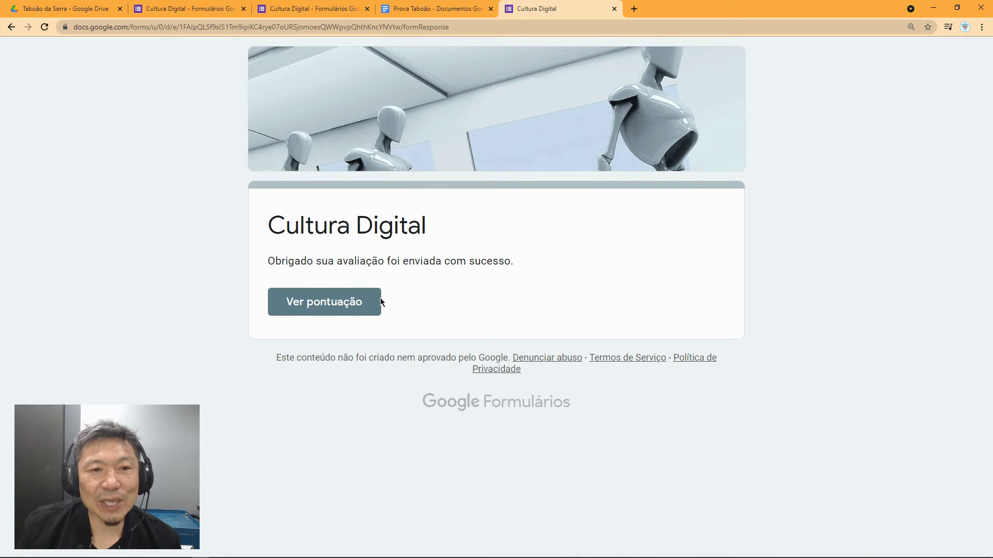
click(320, 305)
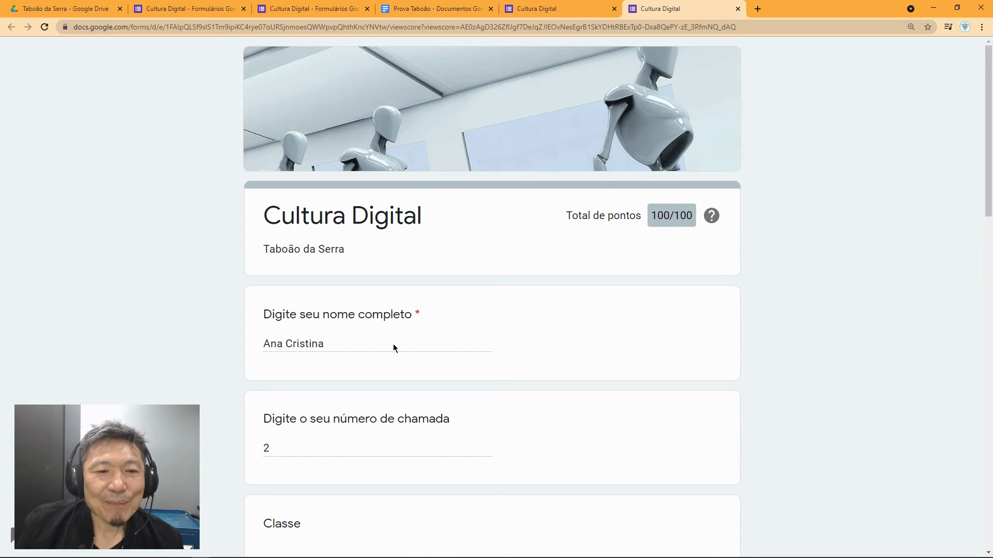
scroll(393, 348, down, 7)
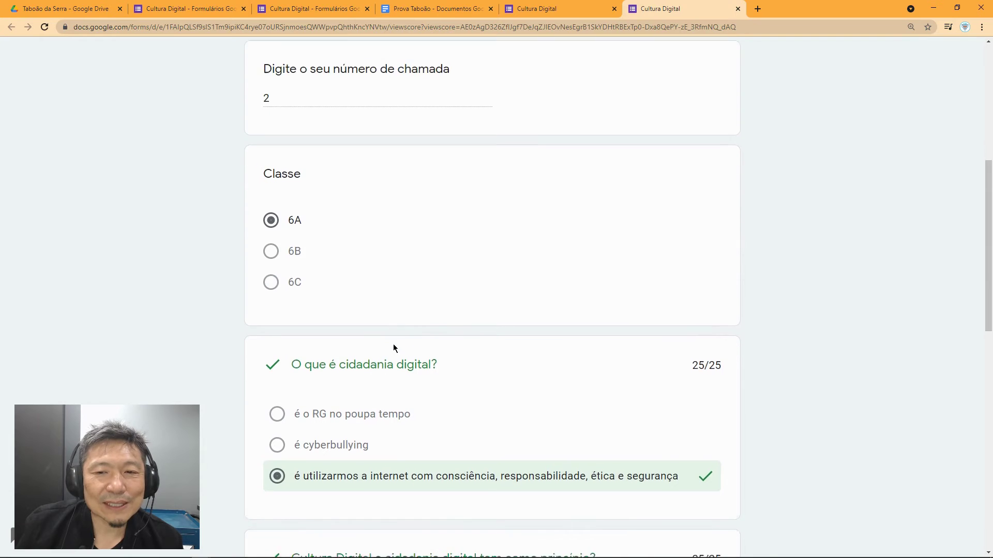
scroll(393, 347, down, 5)
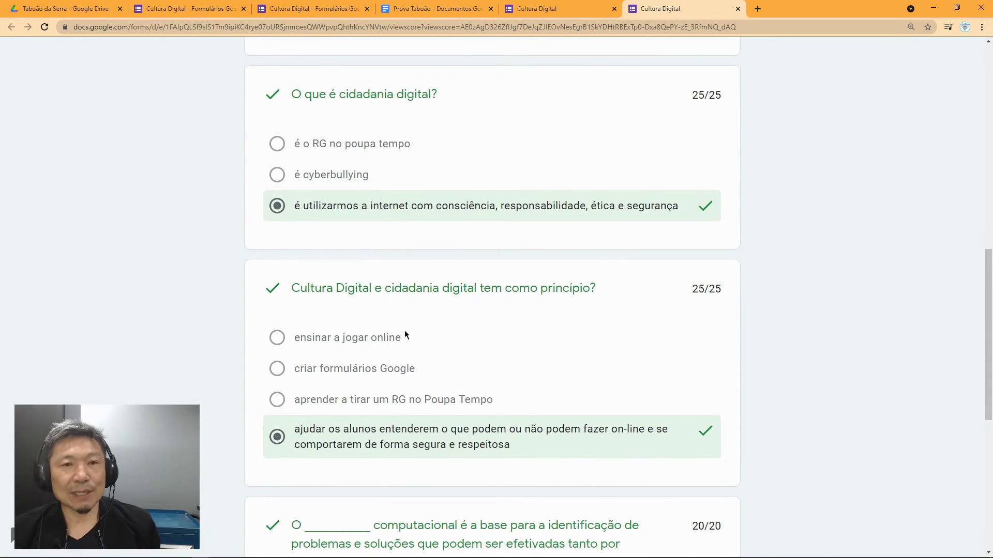
scroll(405, 335, down, 7)
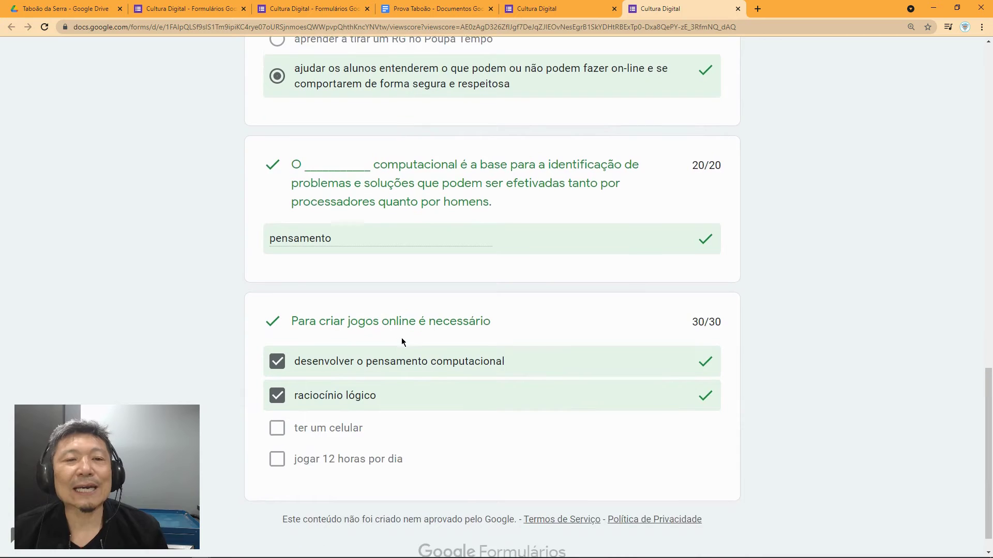
scroll(402, 342, down, 1)
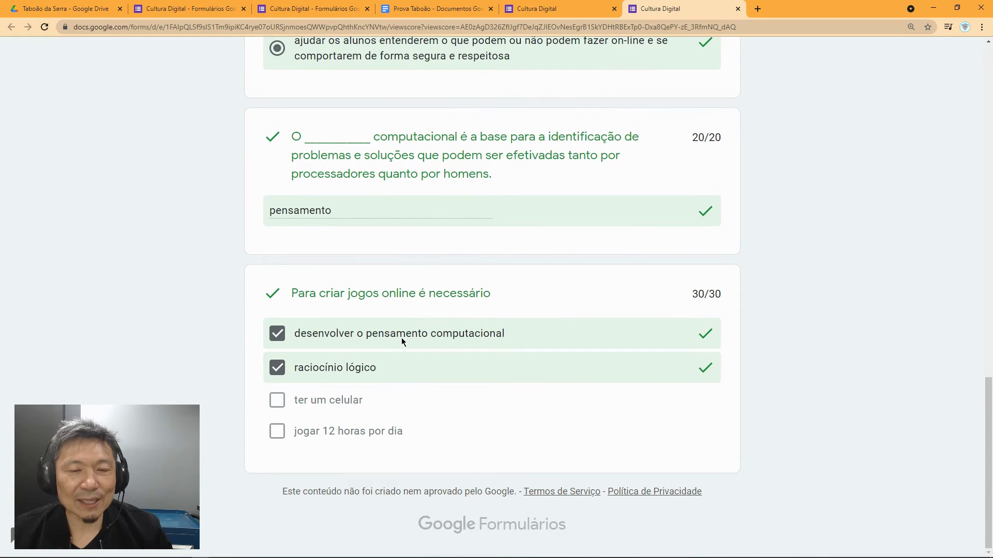
scroll(401, 337, up, 6)
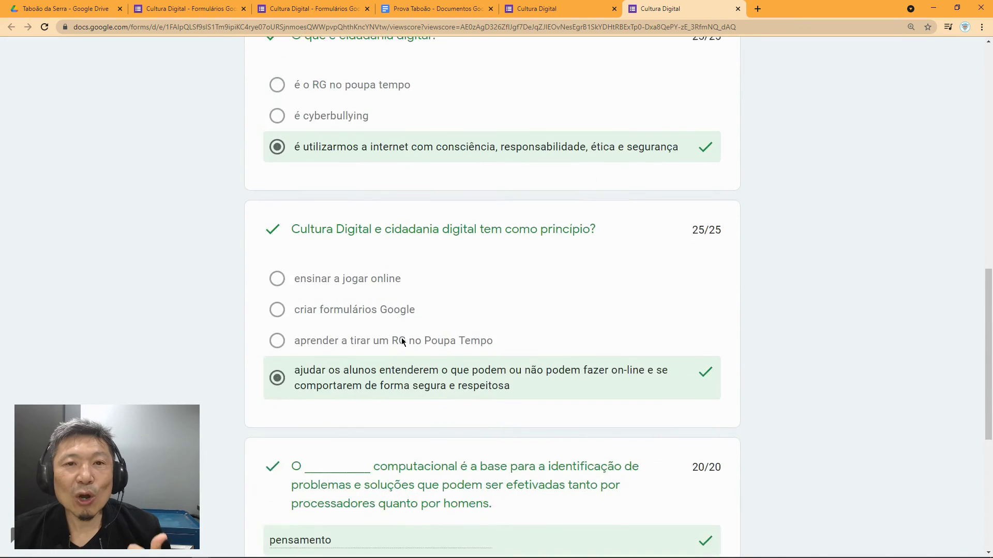
scroll(402, 341, up, 12)
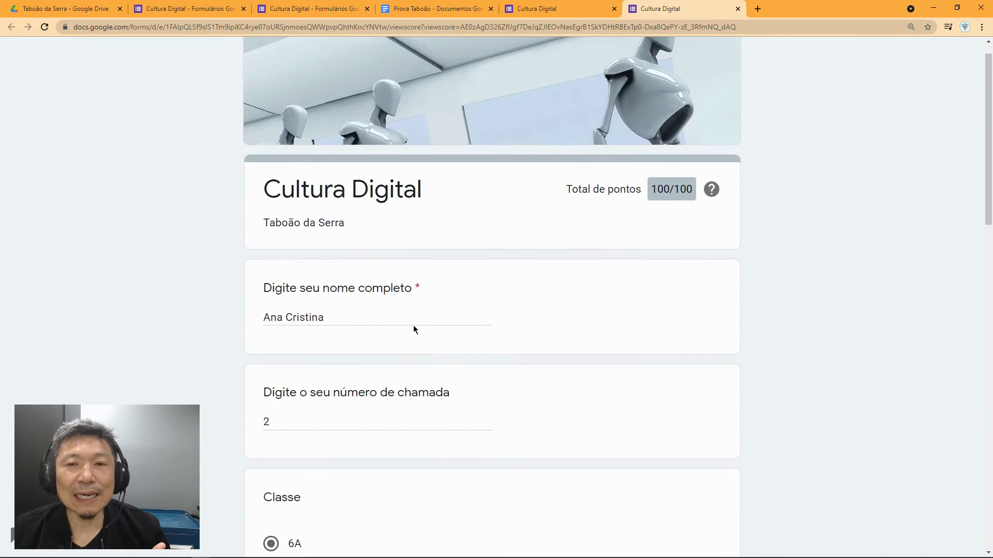
scroll(413, 327, up, 1)
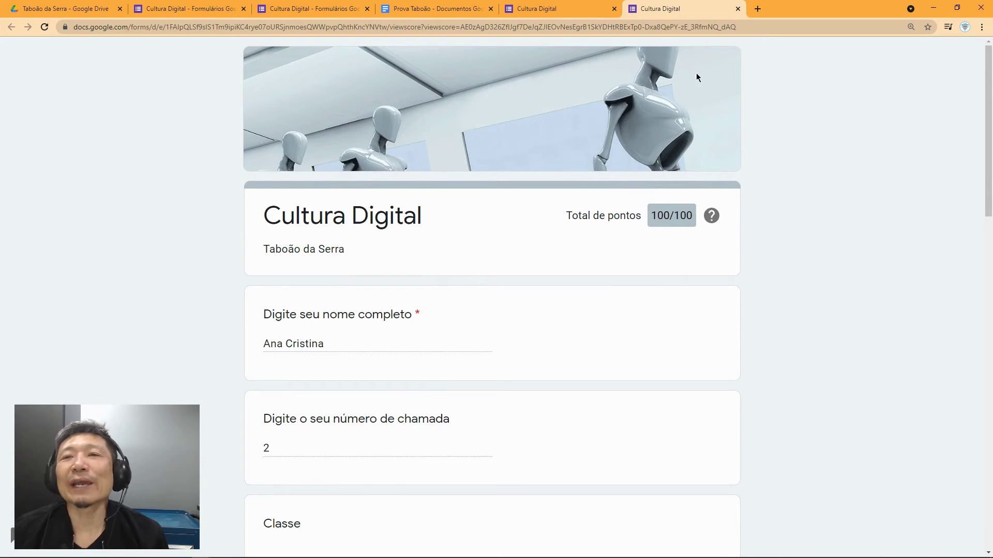
click(738, 9)
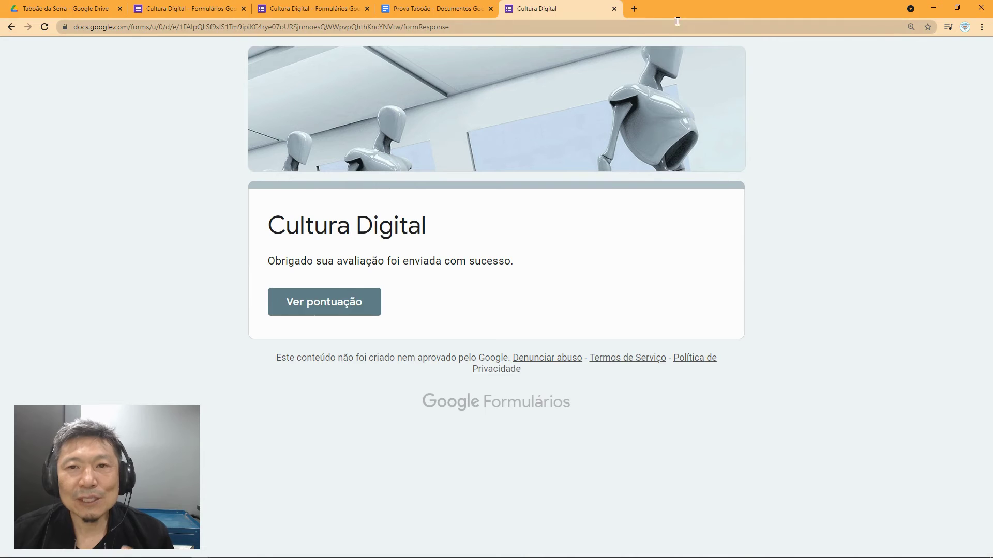
Step: Load a fresh copy of the Cultura Digital quiz in a new tab from the copied link
click(634, 9)
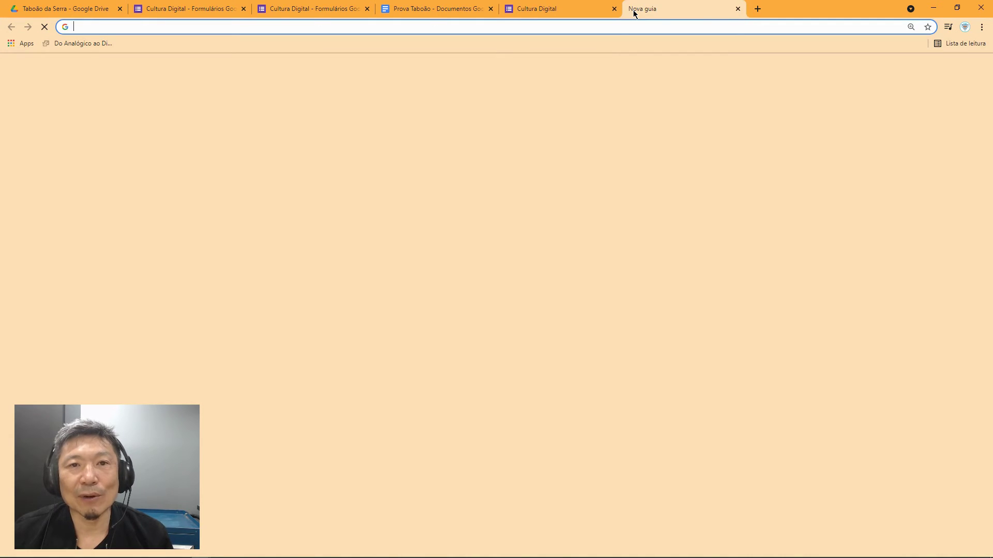
text(https://docs.google.com/forms/d/e/1FAIpQLSf9sIS1Tm9ipiKC4rye07oURSjnmoesQWWpvpQhthKncYNVtw/viewform?usp=sf_link)
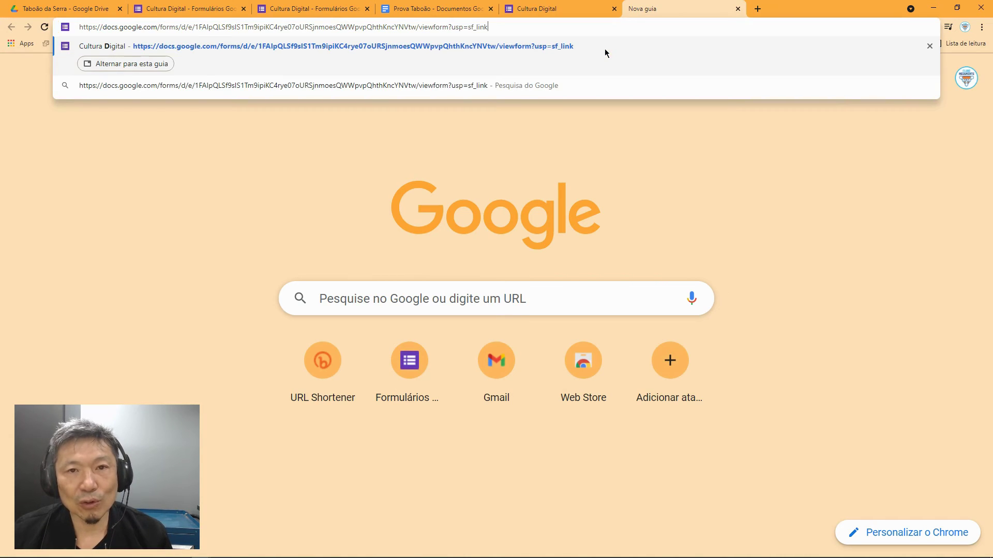
key(Return)
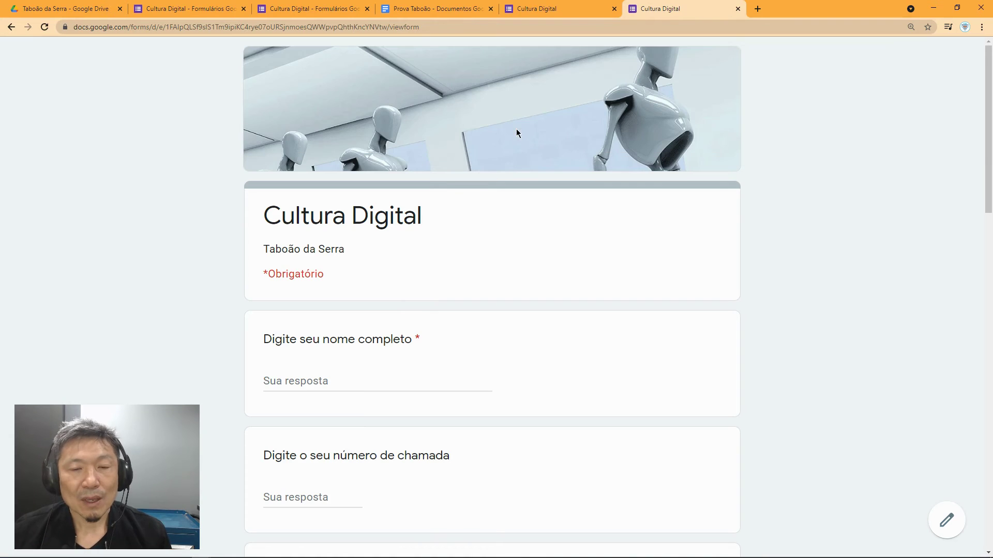
scroll(463, 282, down, 2)
Step: Enter the student's full name, correcting the surname's initial to a capital letter
click(362, 280)
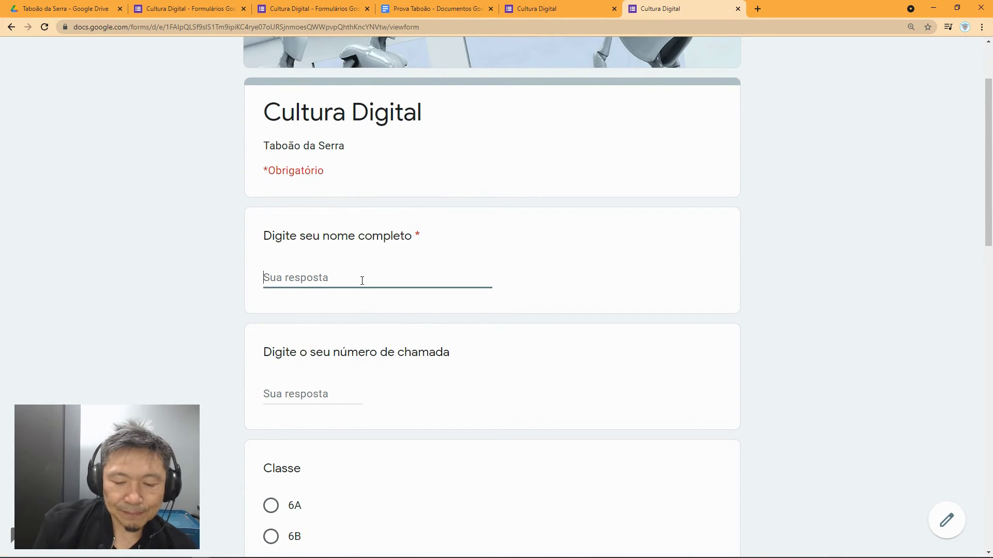
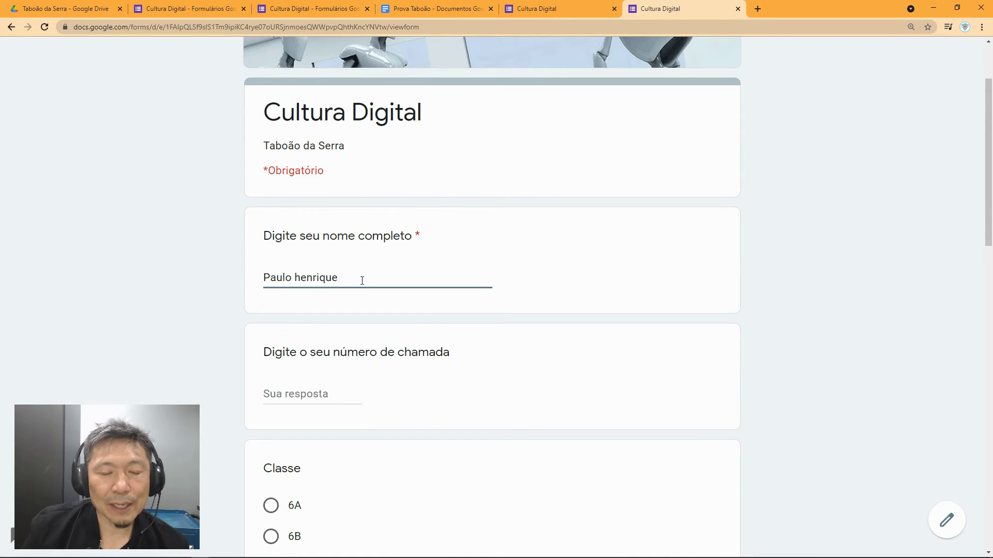
click(301, 279)
key(BackSpace)
text(H)
scroll(305, 280, down, 4)
Step: Enter call number 25 after 33 is rejected, and choose class 6A
click(324, 184)
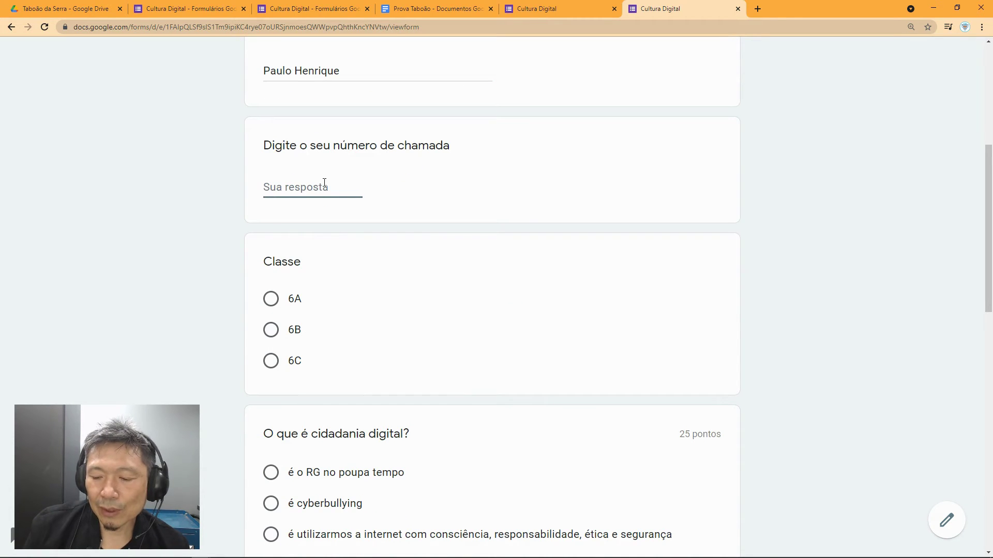
text(33)
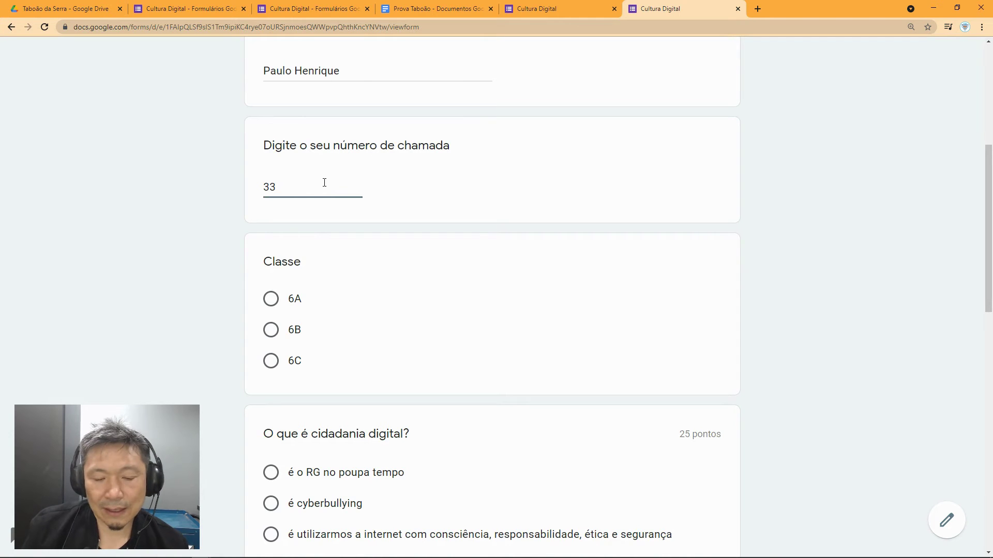
key(Tab)
drag(282, 187, 246, 181)
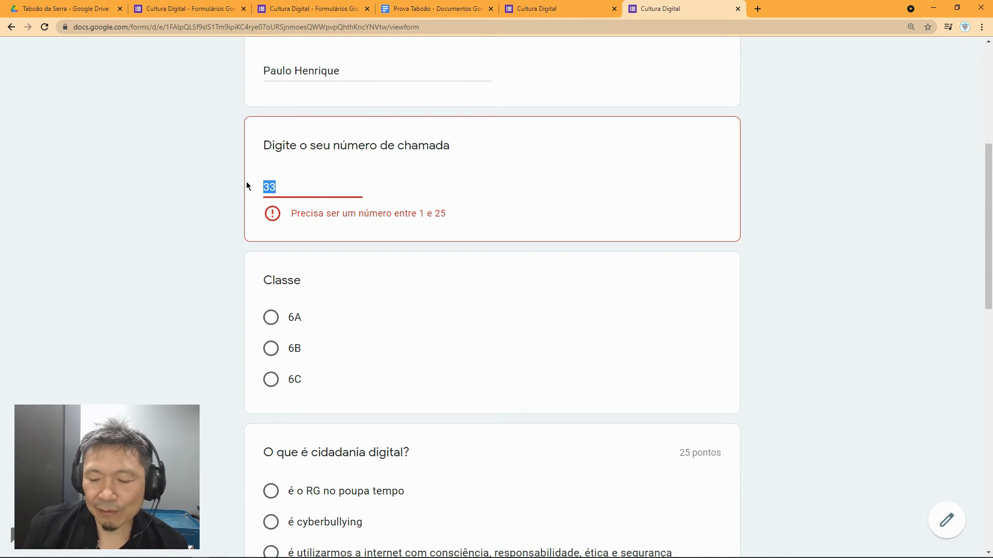
text(25)
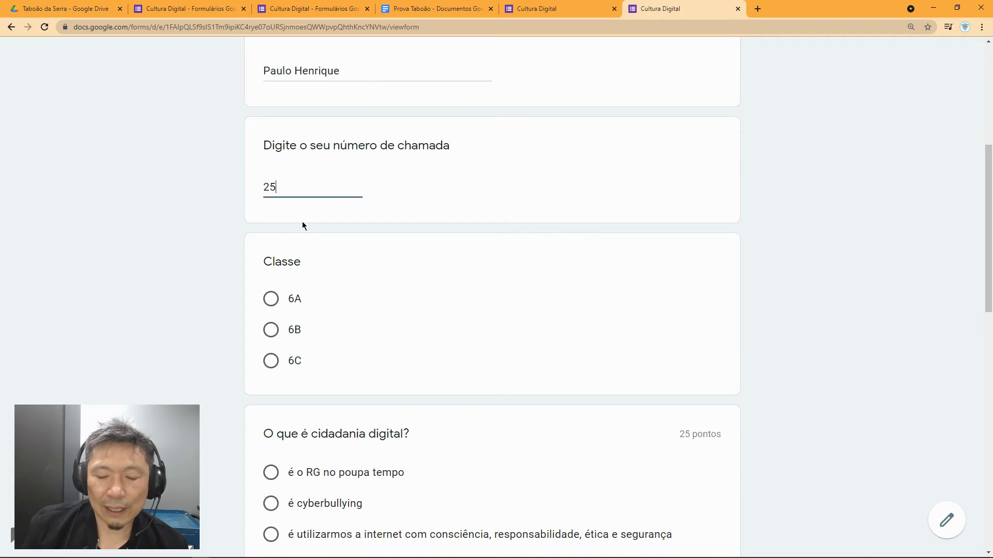
click(275, 292)
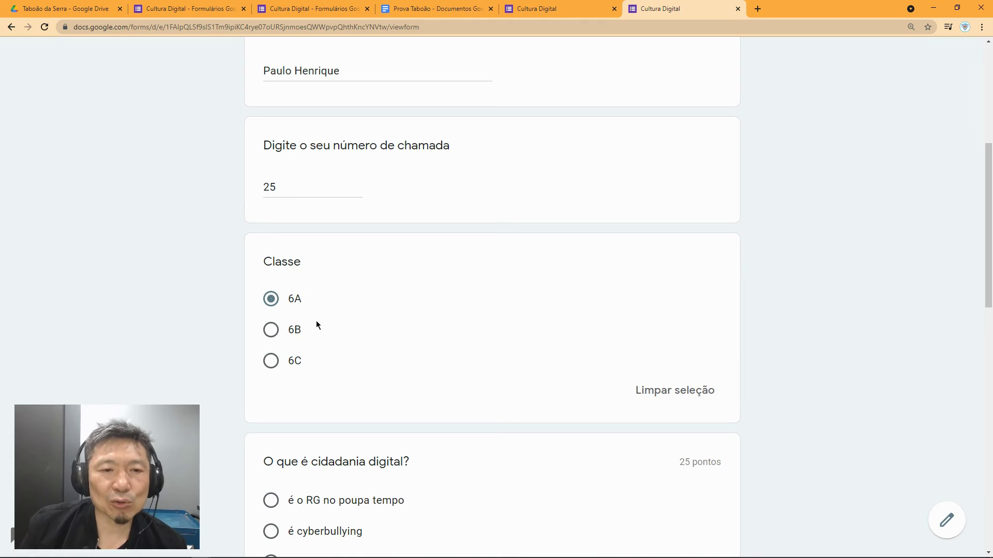
Step: Answer the first questions with responsible internet use and 'aprender a tirar um RG no Poupa Tempo'
scroll(322, 336, down, 4)
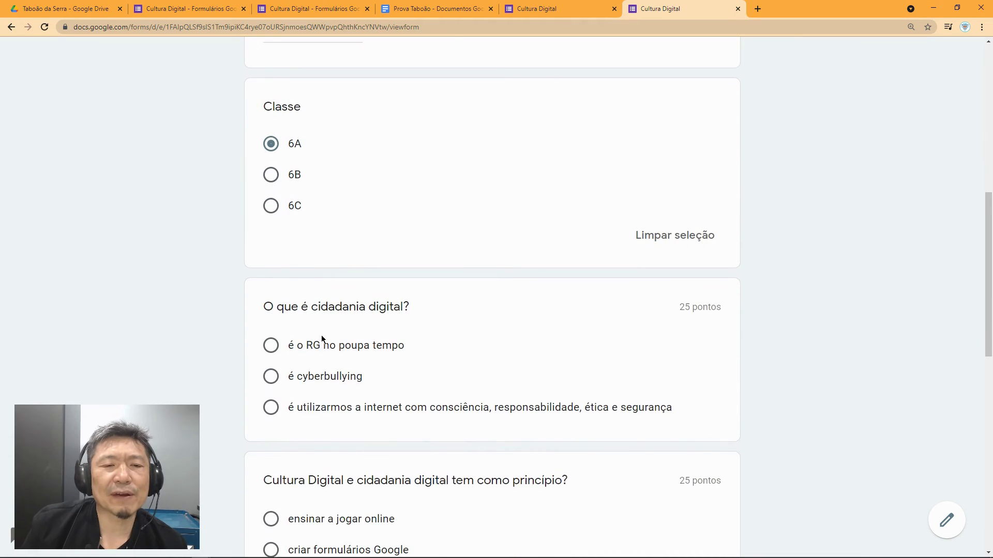
scroll(326, 274, down, 1)
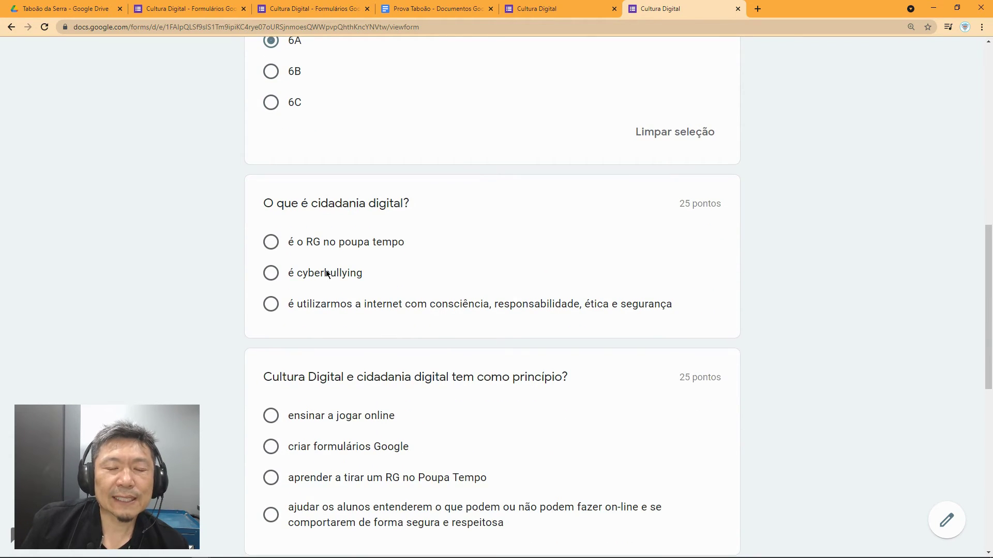
click(270, 306)
scroll(277, 320, down, 4)
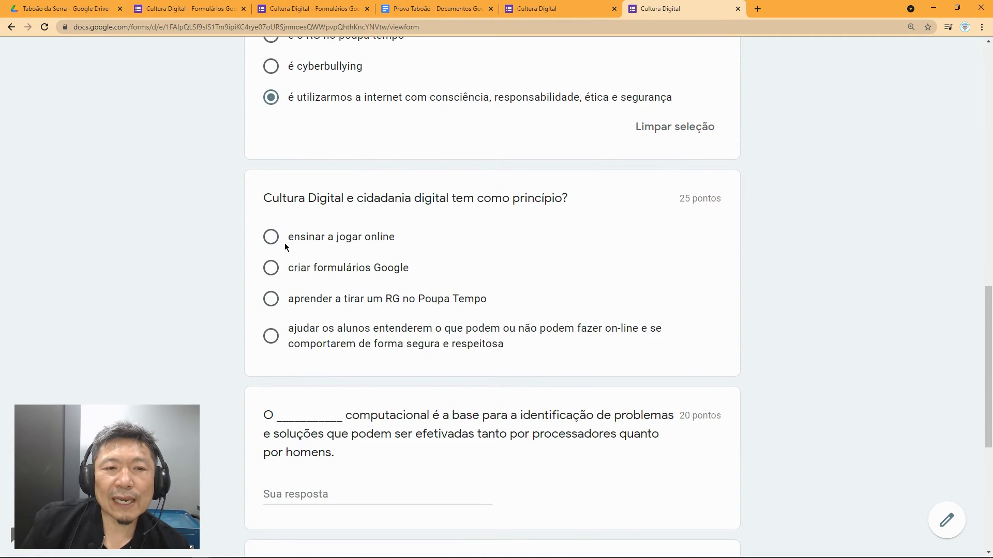
click(271, 298)
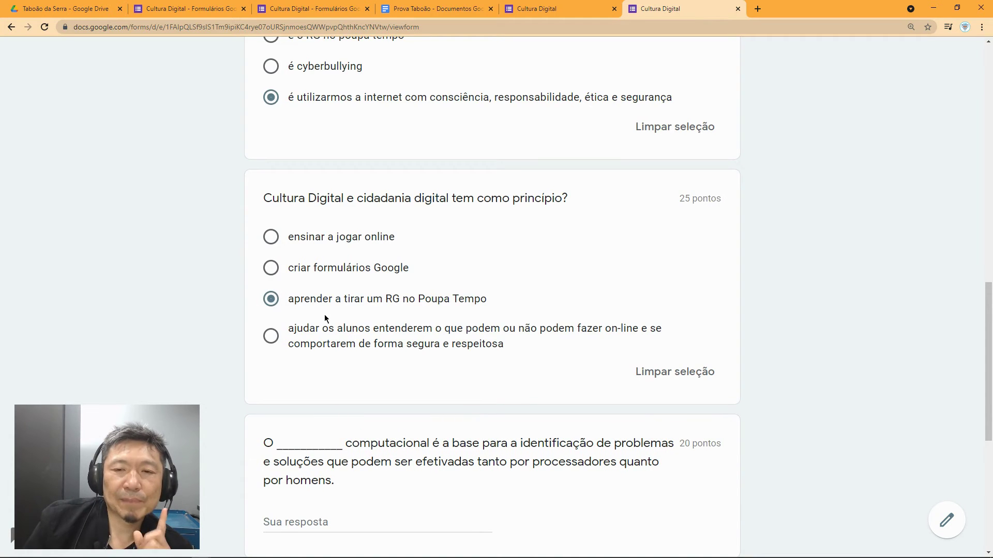
scroll(324, 317, down, 3)
Step: Fill the blank with PENSAMENTO
click(306, 367)
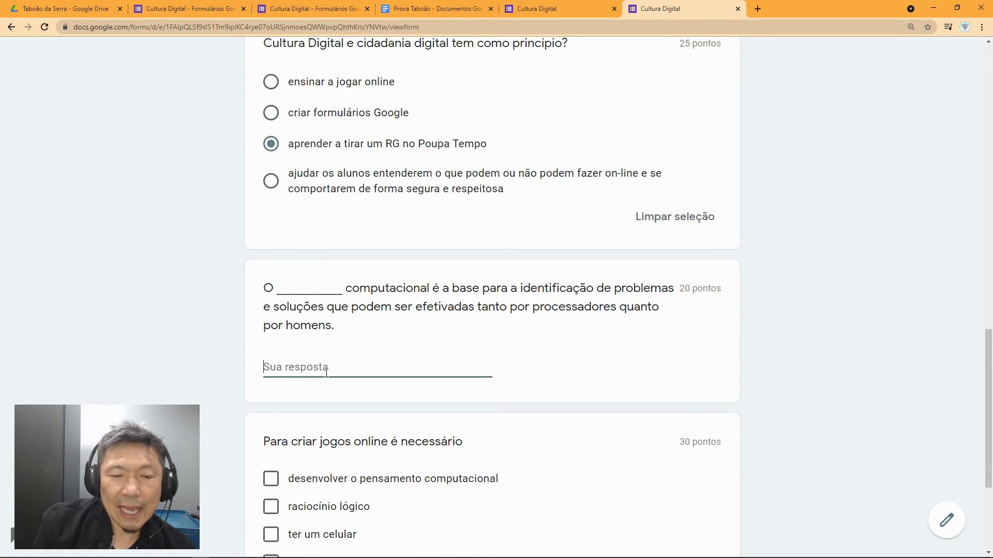
text(pen)
key(BackSpace)
key(BackSpace)
key(BackSpace)
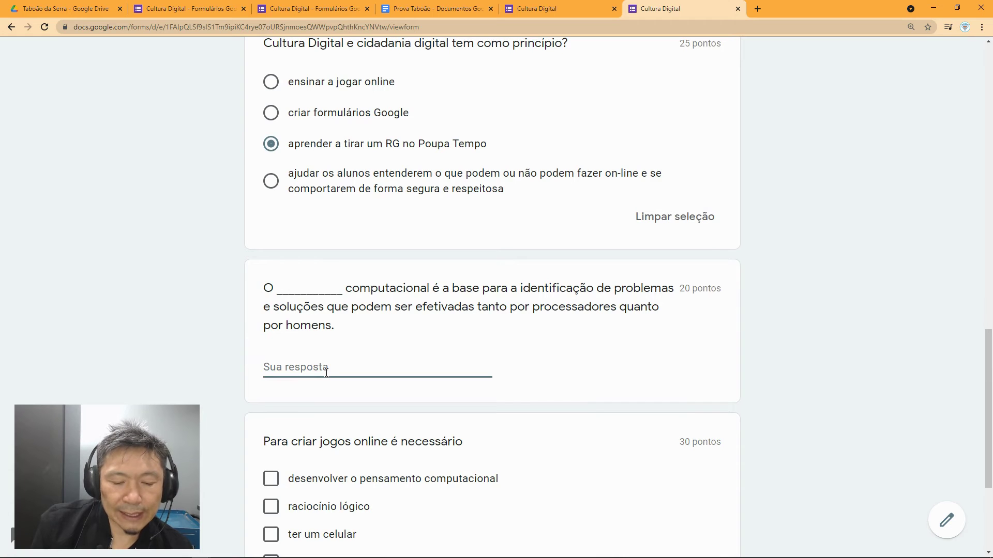
text(pens)
key(BackSpace)
key(BackSpace)
key(BackSpace)
key(BackSpace)
text(PENS)
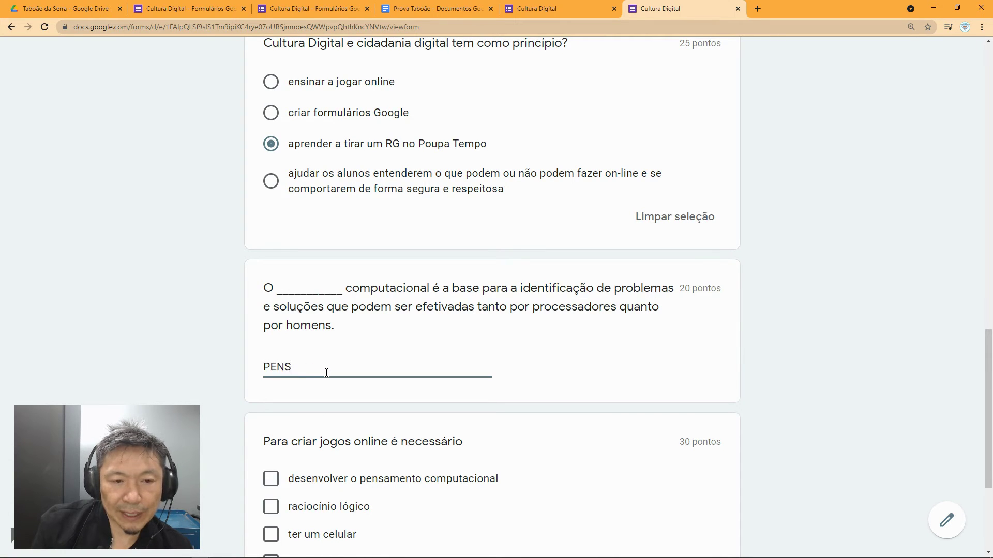
text(AMENTO)
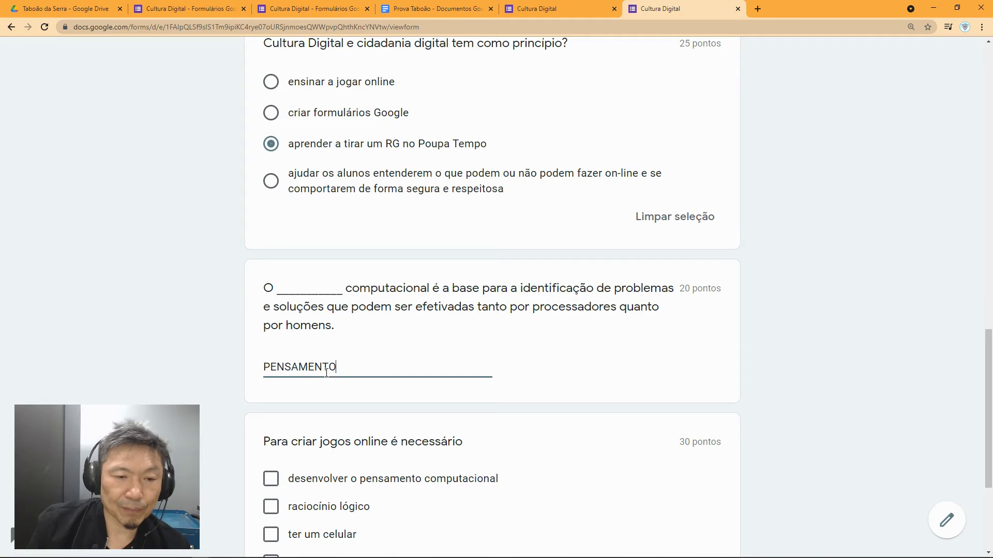
Step: Tick 'desenvolver o pensamento computacional' and submit the quiz
scroll(353, 376, down, 2)
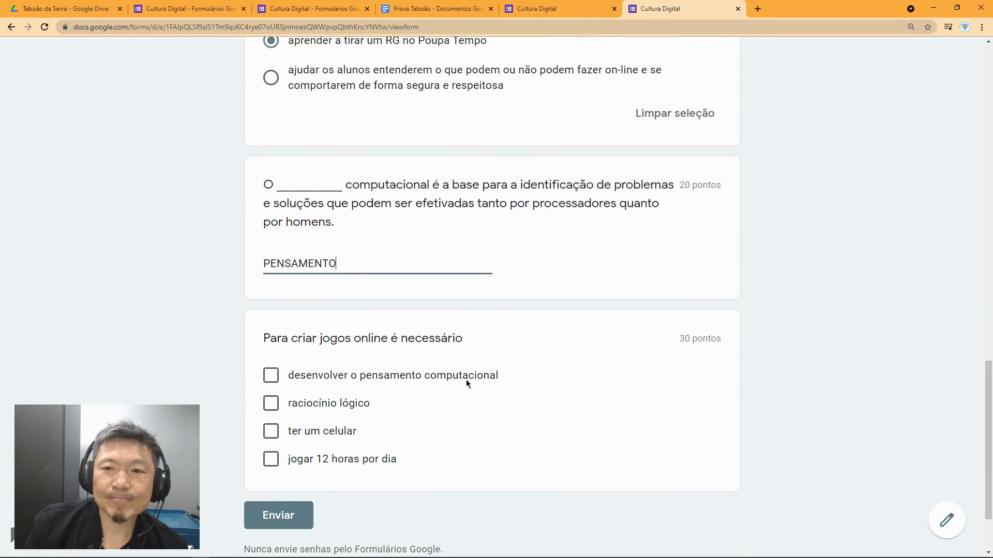
scroll(341, 383, down, 2)
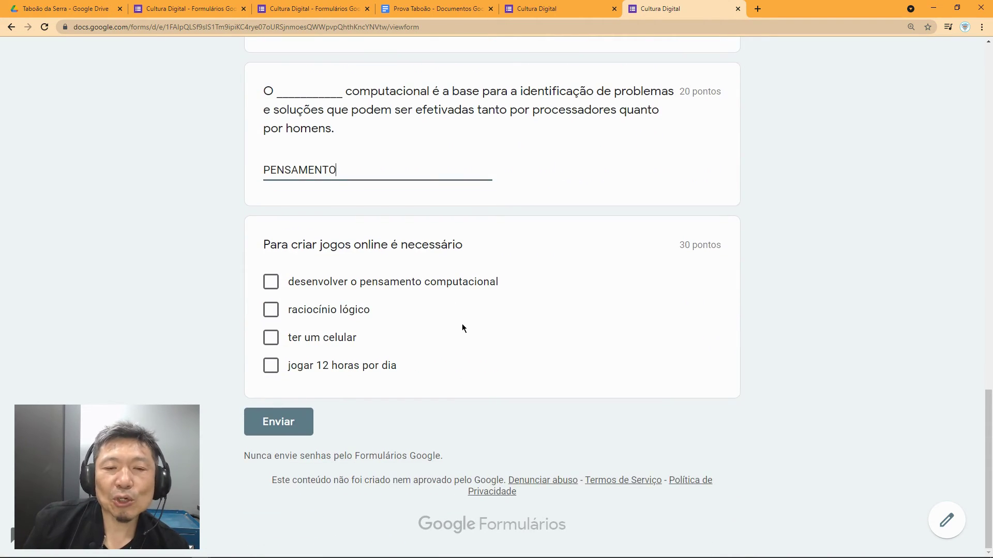
click(270, 282)
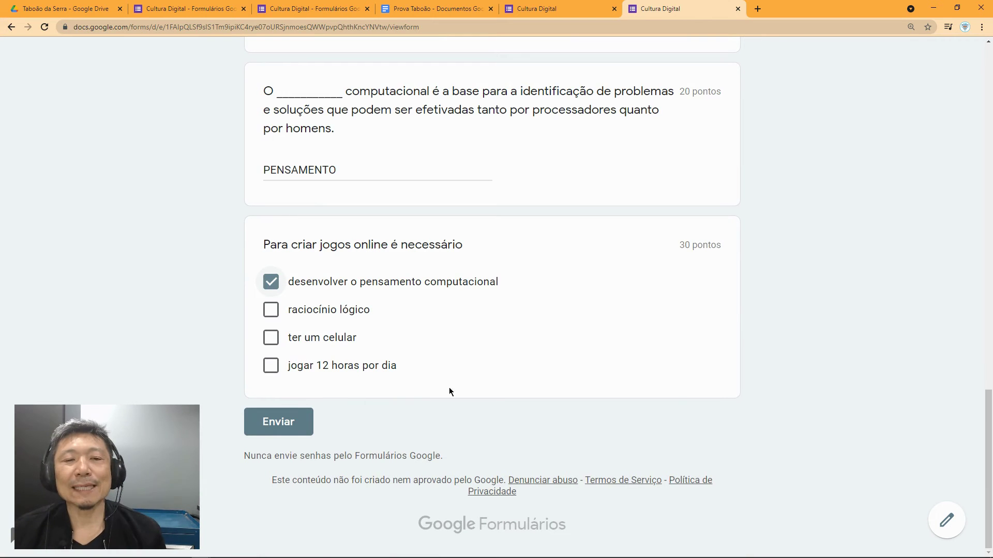
click(279, 432)
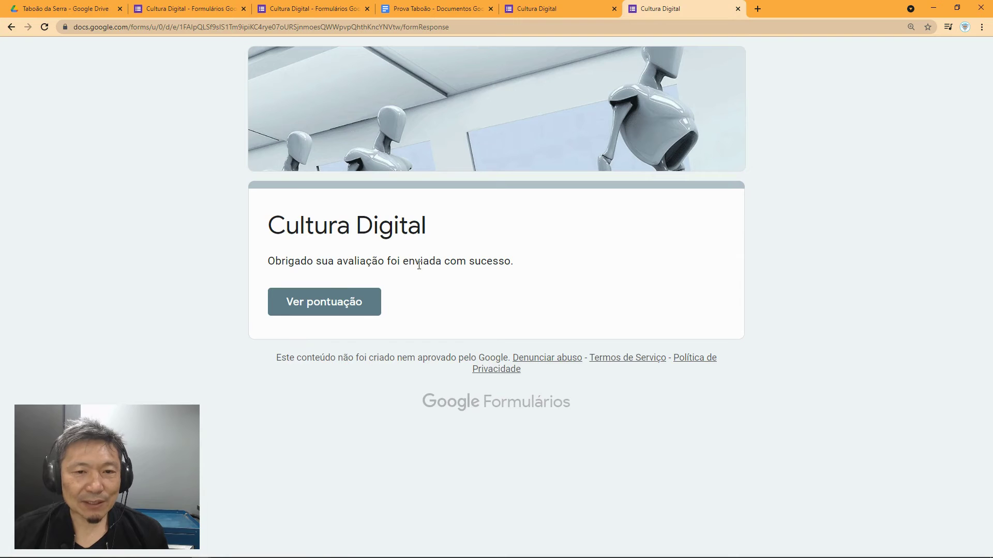
Step: Open the submission's score page and review the graded answers totalling 45/100
click(370, 306)
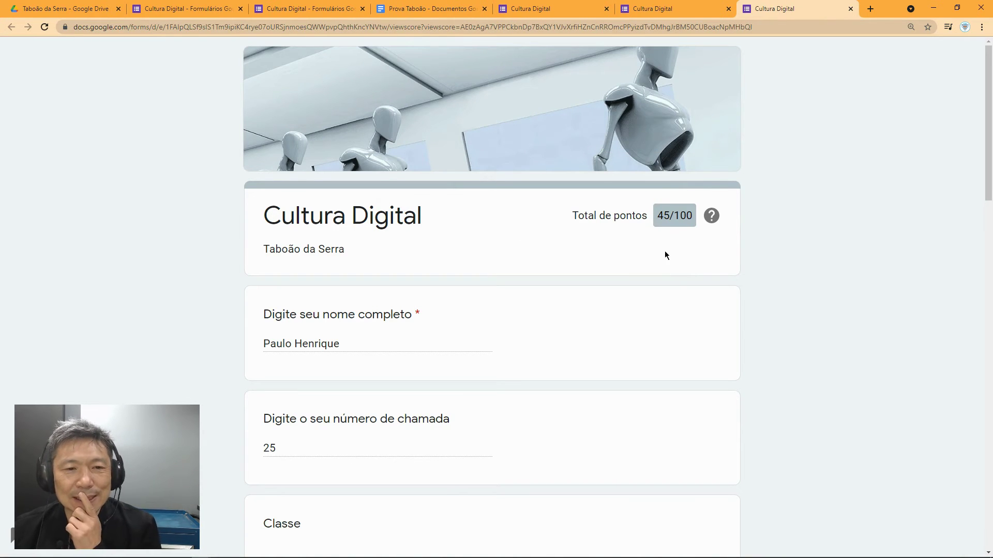
scroll(665, 253, down, 3)
scroll(429, 270, down, 5)
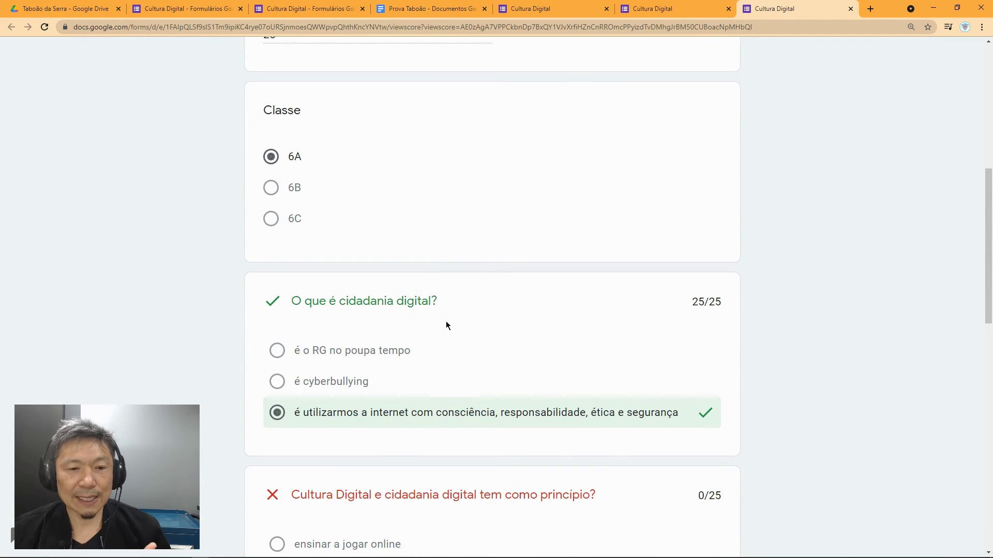
scroll(446, 323, down, 3)
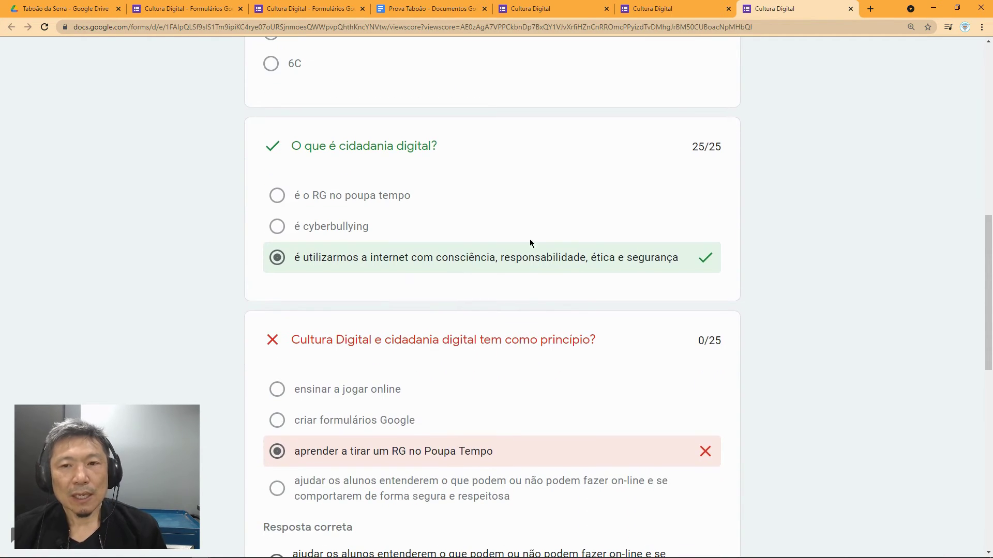
scroll(548, 354, down, 2)
scroll(548, 354, down, 1)
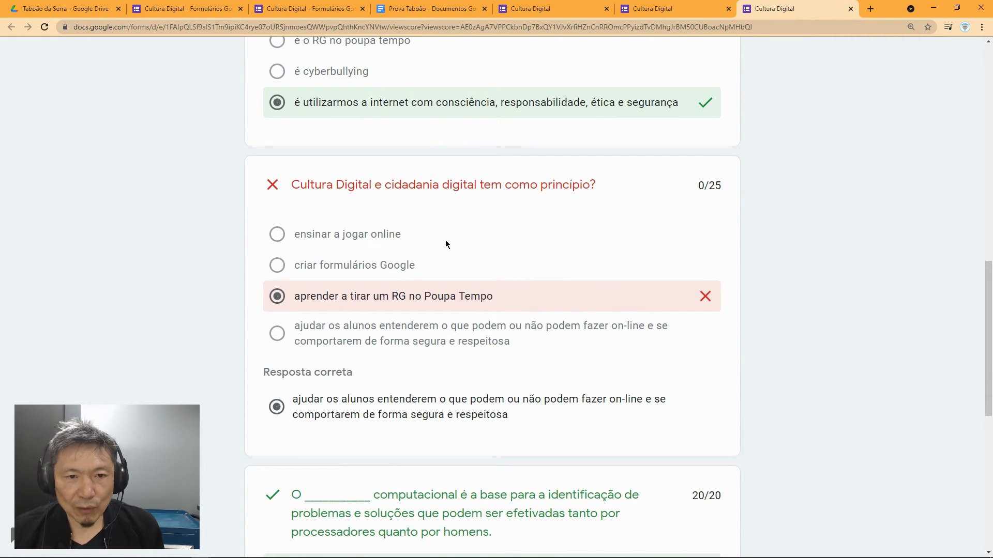
scroll(513, 350, down, 2)
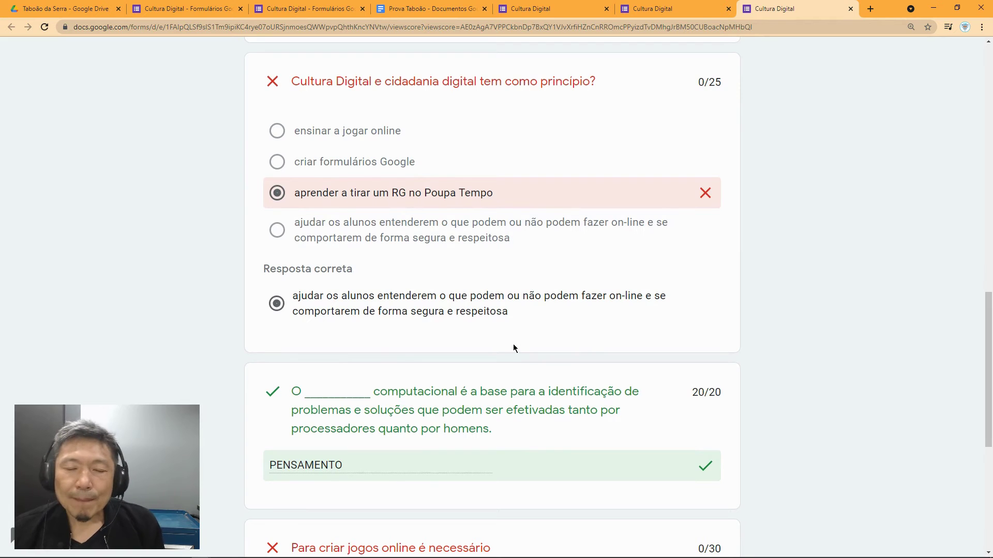
scroll(514, 346, down, 1)
scroll(515, 338, down, 1)
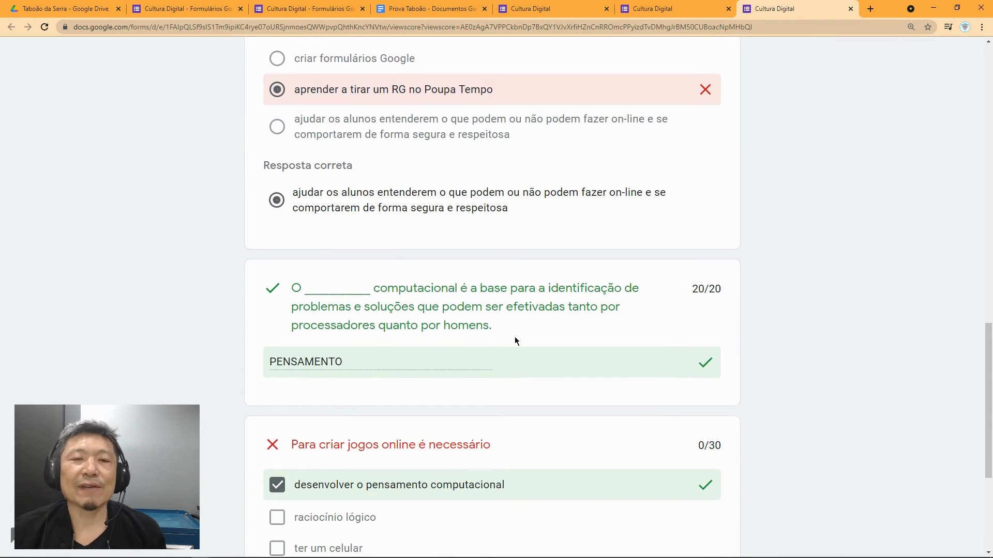
scroll(515, 339, down, 1)
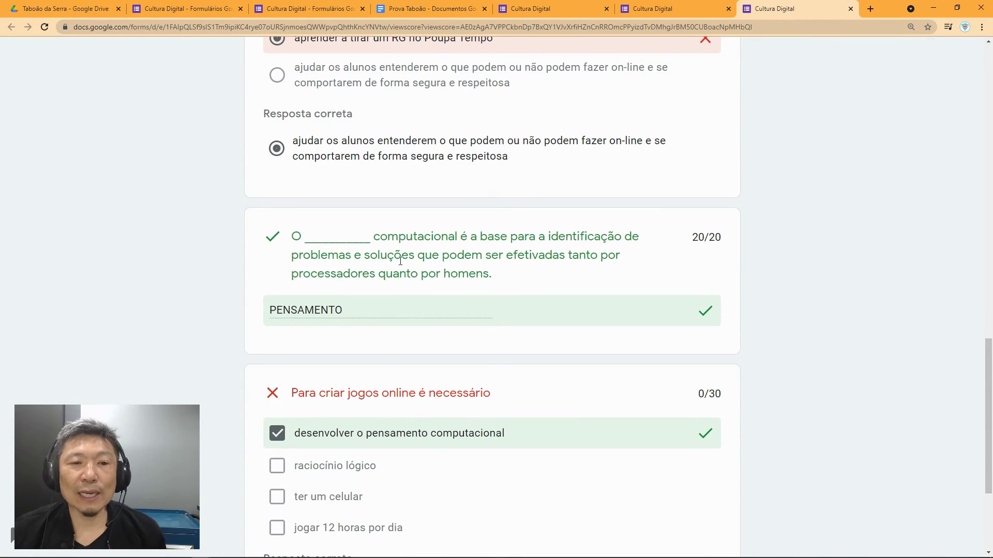
scroll(487, 328, down, 2)
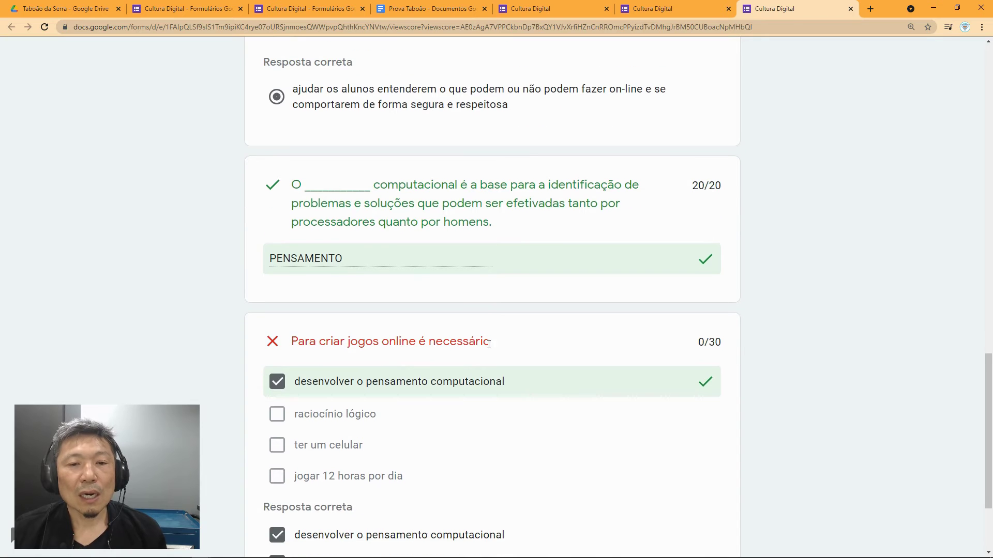
scroll(489, 347, down, 1)
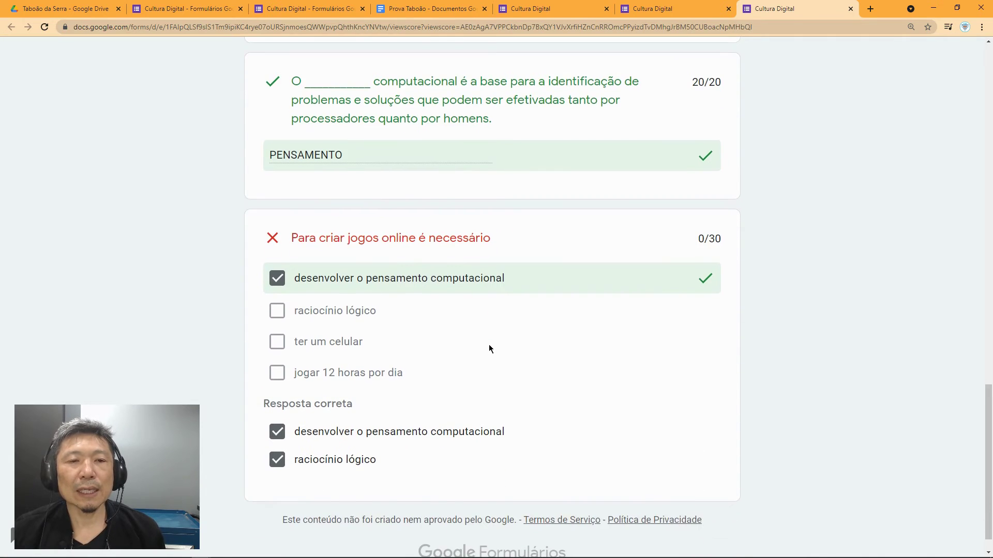
scroll(490, 348, down, 1)
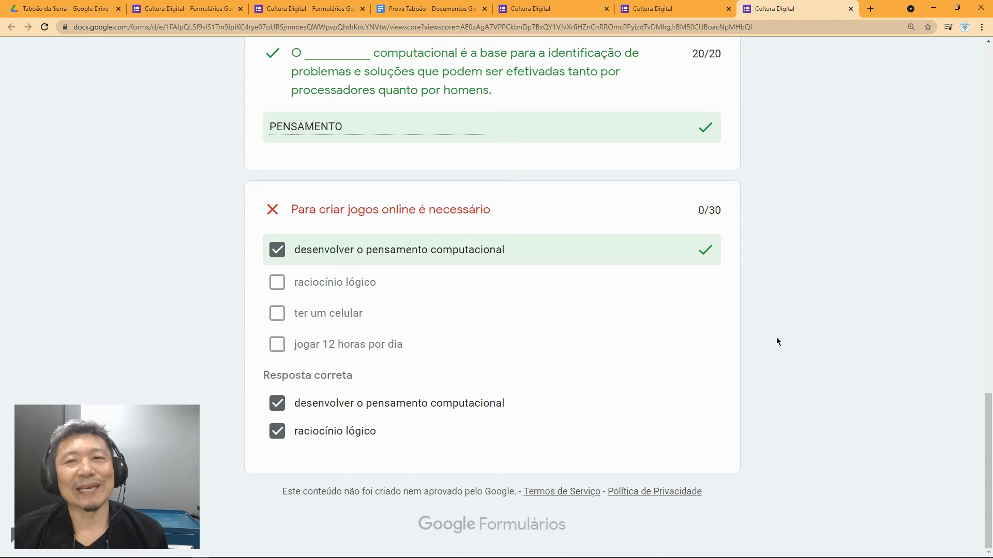
Step: Return to the earlier Cultura Digital confirmation tab
scroll(777, 338, up, 13)
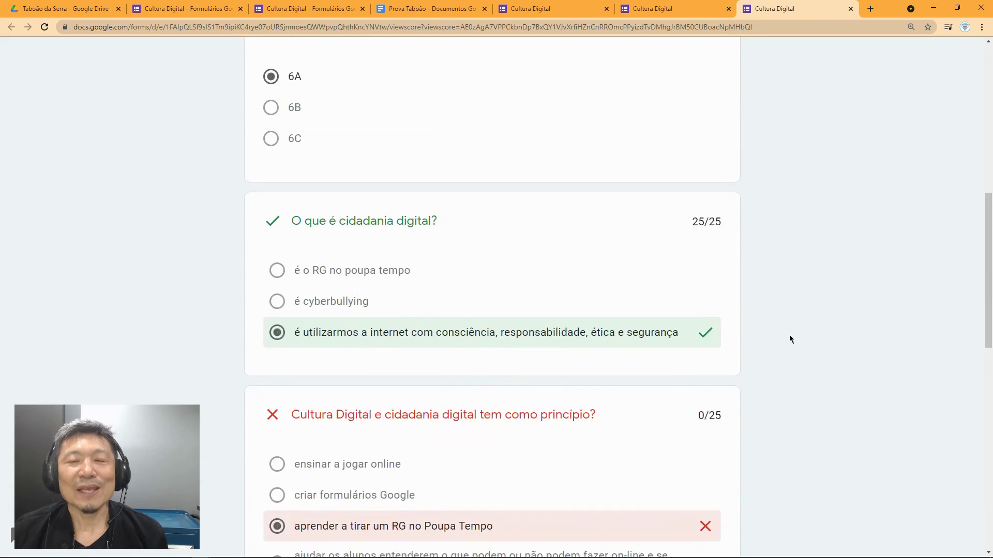
scroll(789, 338, up, 8)
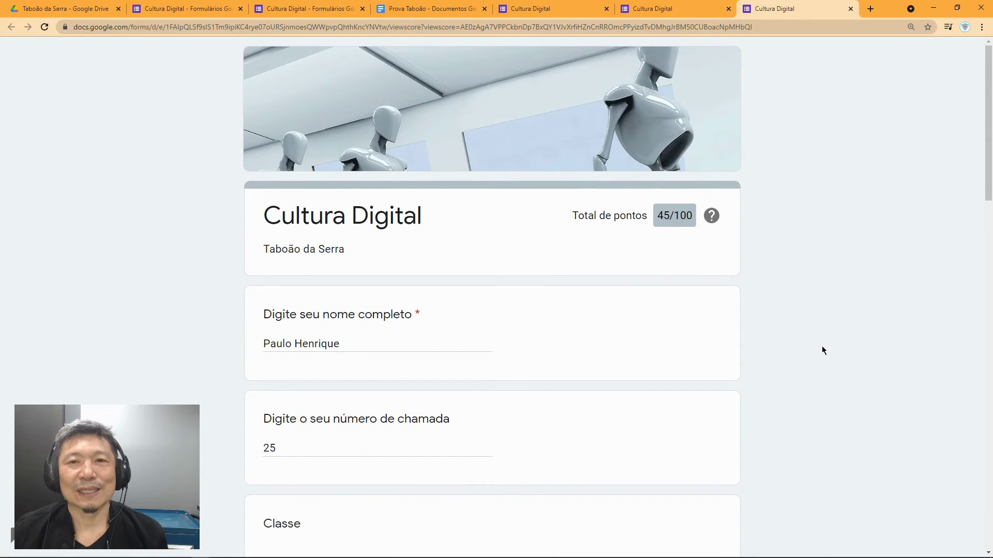
click(533, 10)
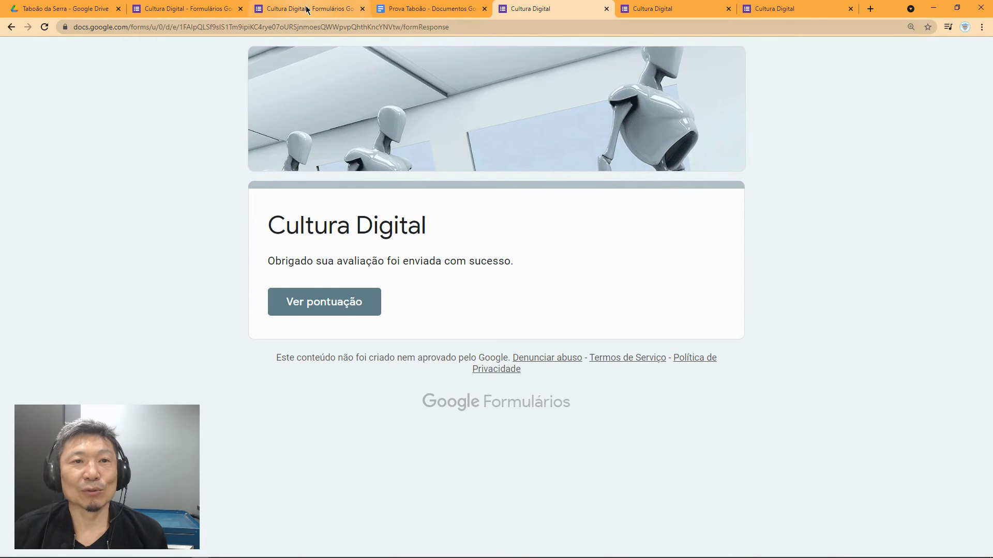
Step: Switch to the form editor, dismiss the sharing dialog, and go to the responses
click(306, 9)
click(699, 97)
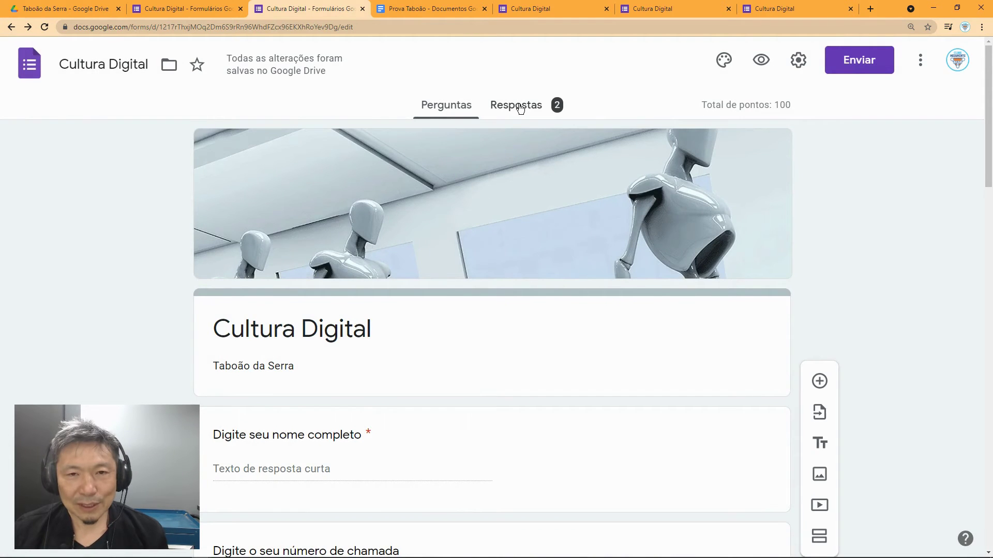
click(521, 106)
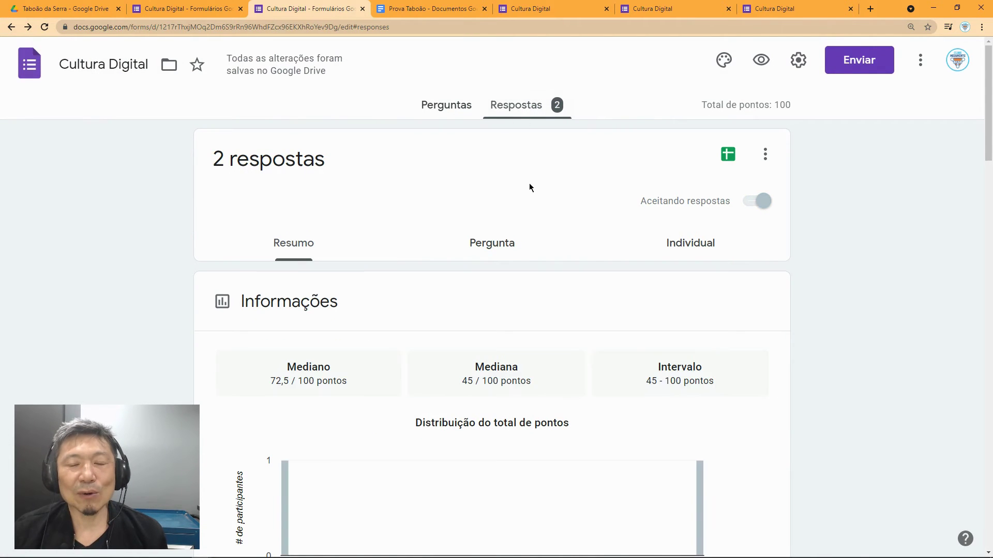
Step: Review the Resumo statistics and points distribution chart for the 2 responses
scroll(541, 224, down, 2)
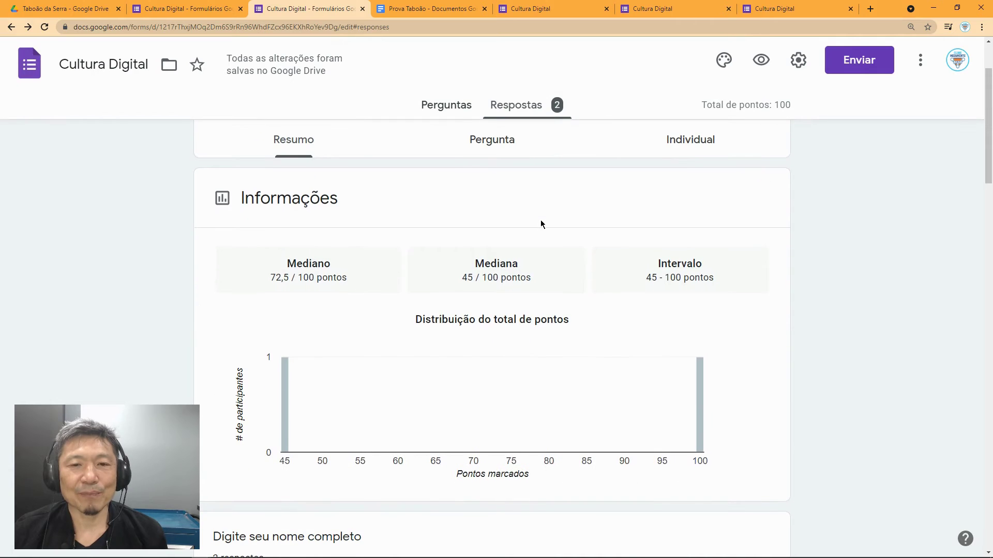
scroll(540, 223, down, 6)
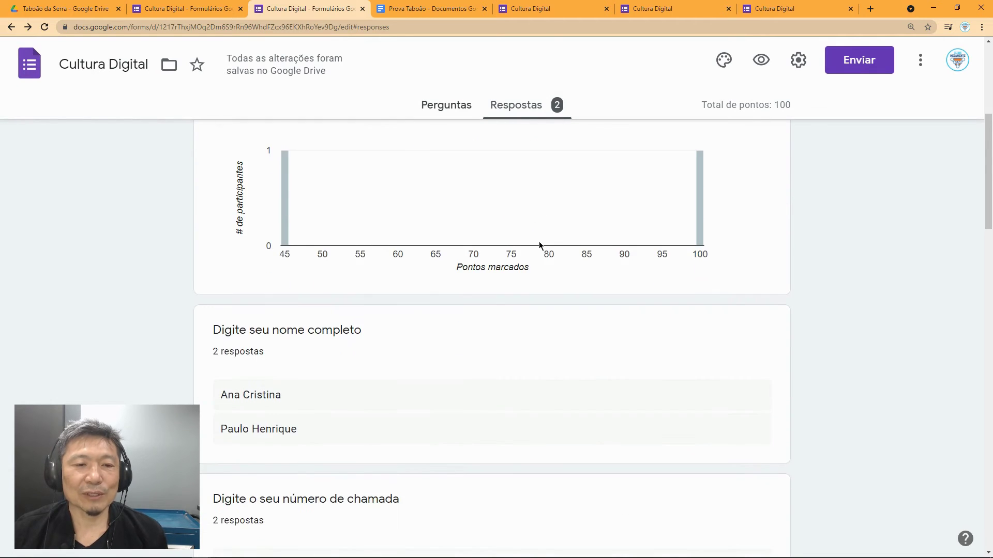
scroll(539, 243, down, 4)
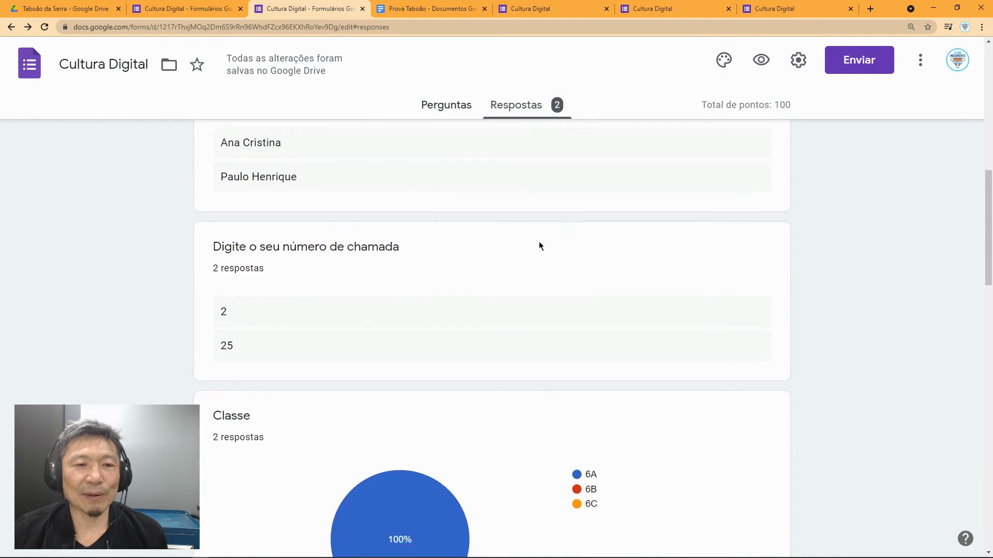
scroll(539, 241, down, 3)
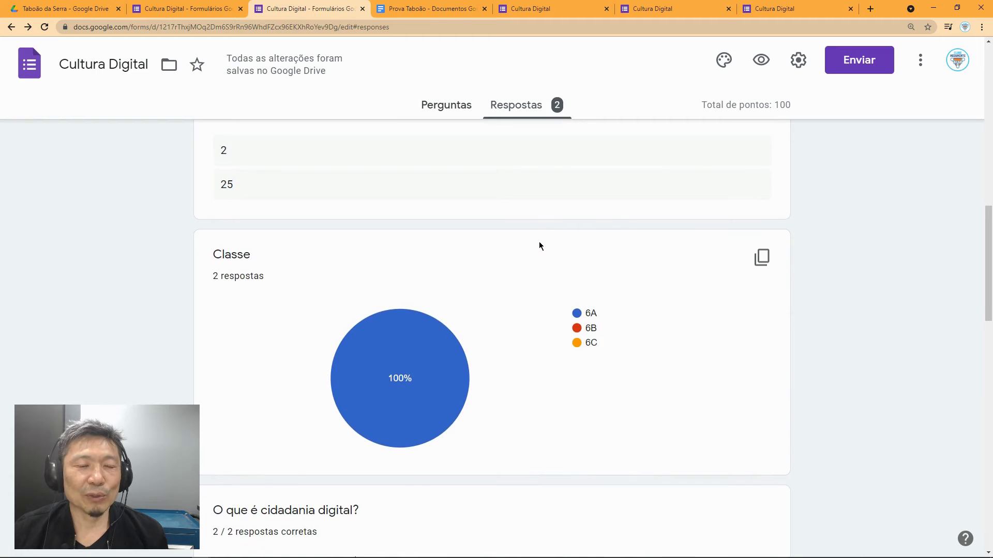
scroll(539, 245, down, 5)
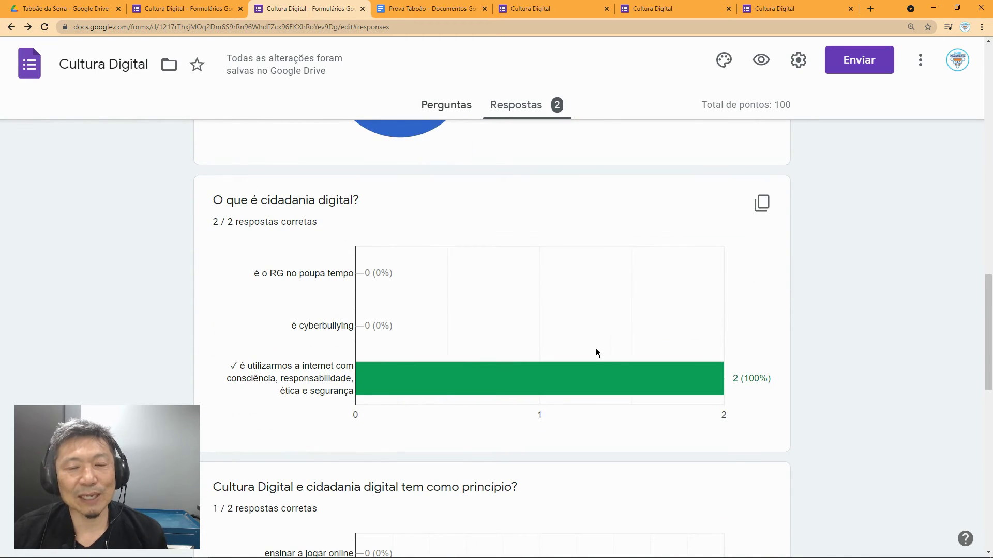
scroll(463, 316, down, 4)
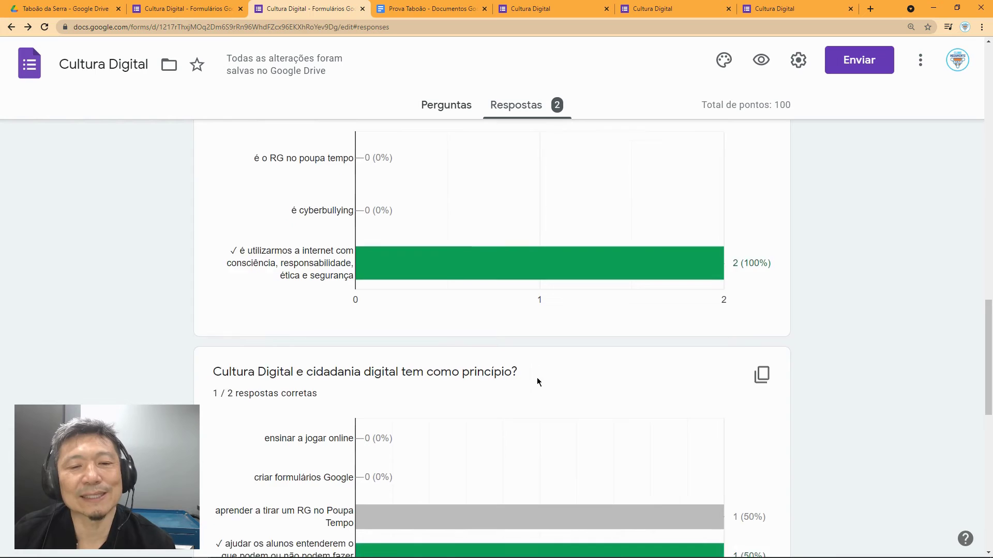
scroll(550, 322, up, 2)
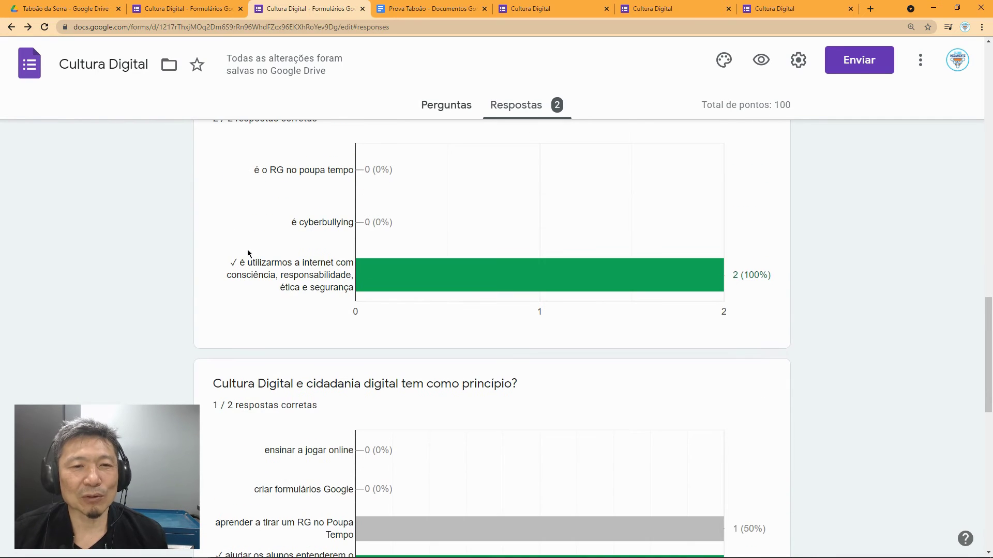
scroll(812, 313, up, 2)
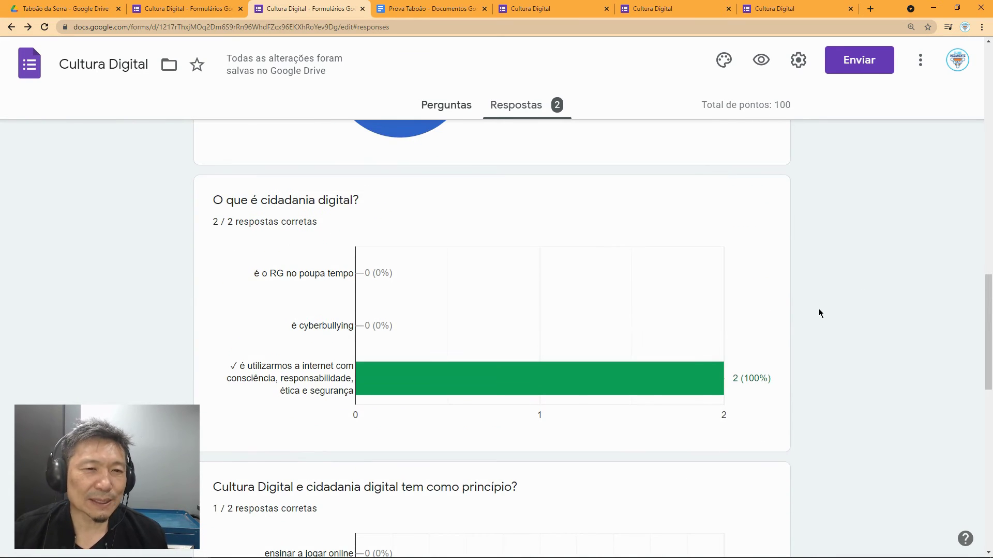
scroll(832, 346, down, 5)
scroll(833, 345, down, 7)
scroll(832, 345, down, 2)
scroll(833, 346, up, 9)
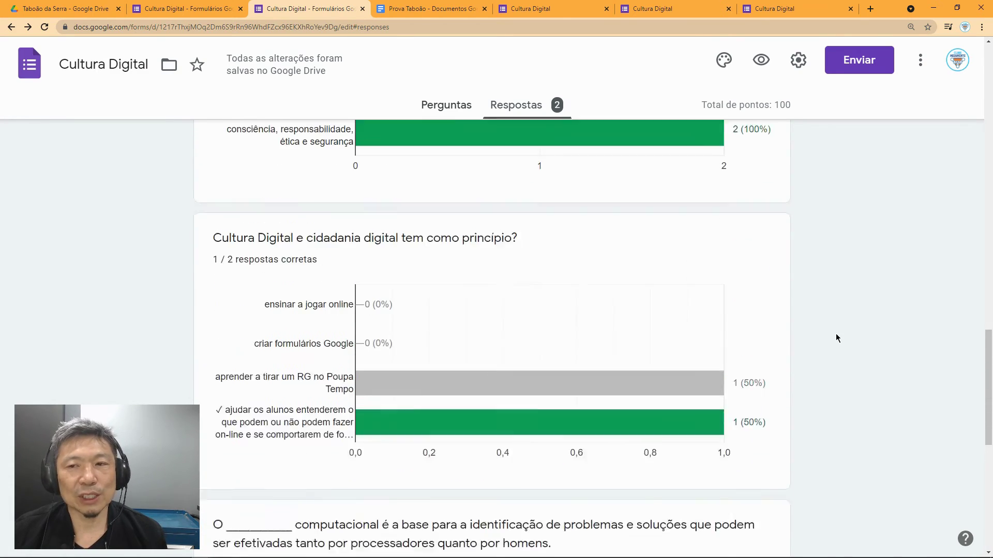
scroll(949, 334, up, 2)
drag(988, 361, 988, 241)
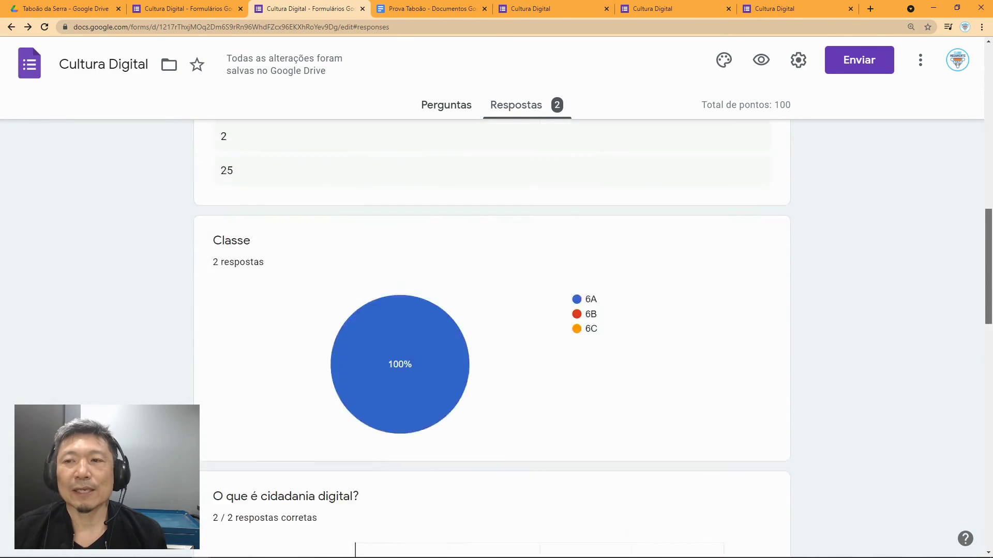
scroll(545, 212, up, 12)
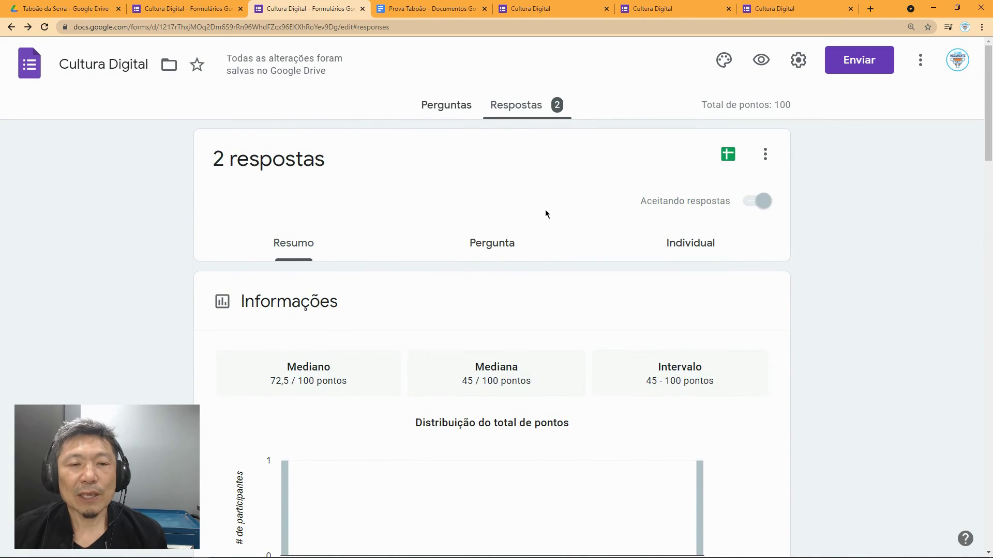
Step: Switch to per-question view and review the answers to 'O que é cidadania digital?'
click(490, 247)
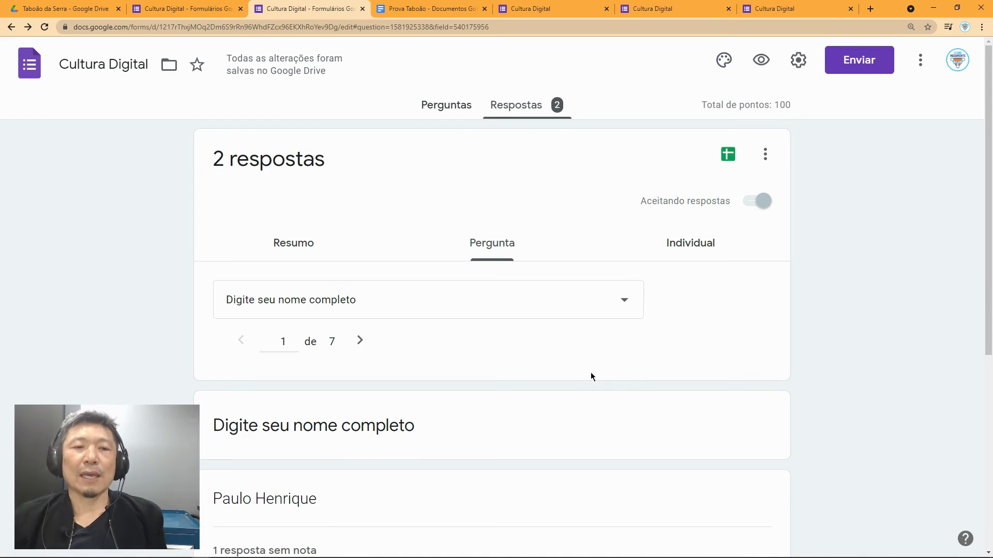
click(627, 300)
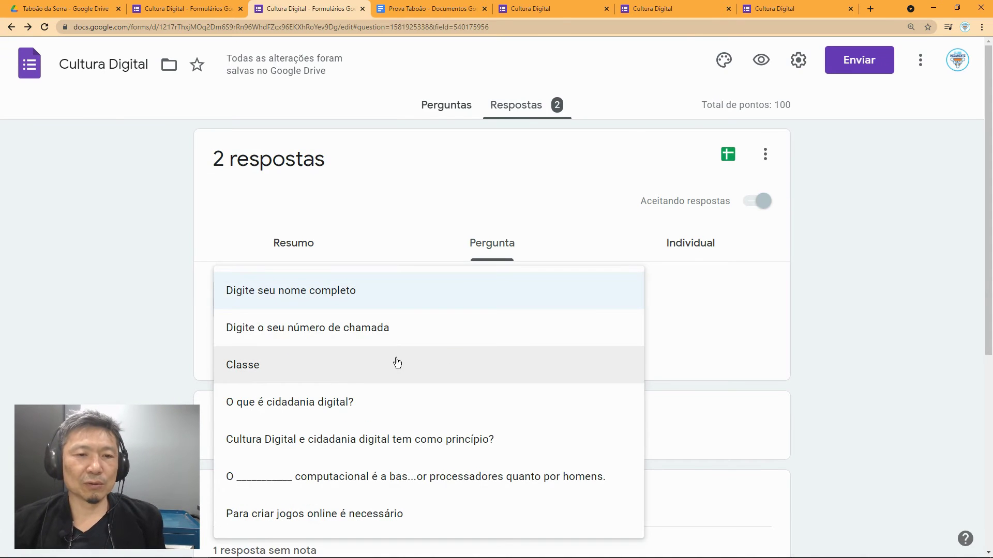
click(373, 399)
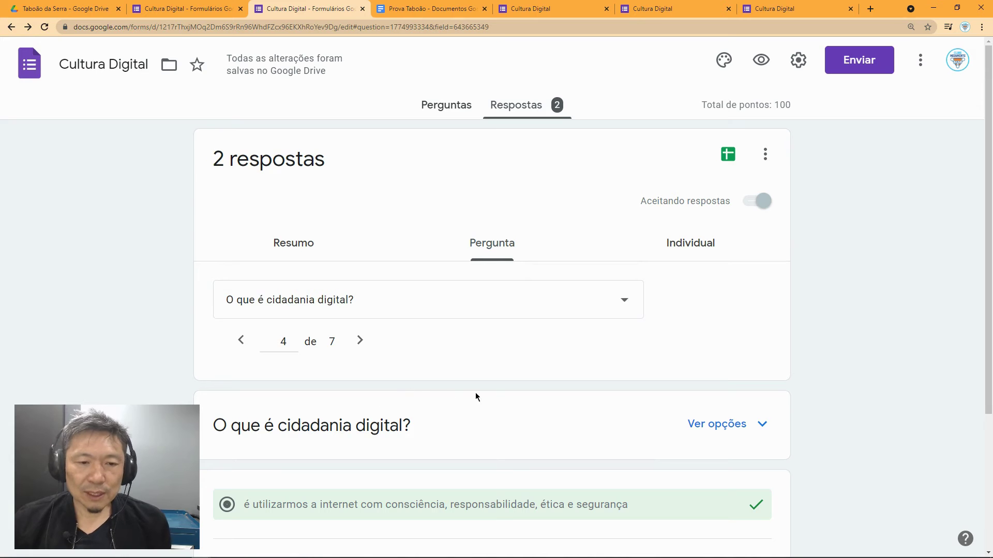
scroll(476, 396, down, 1)
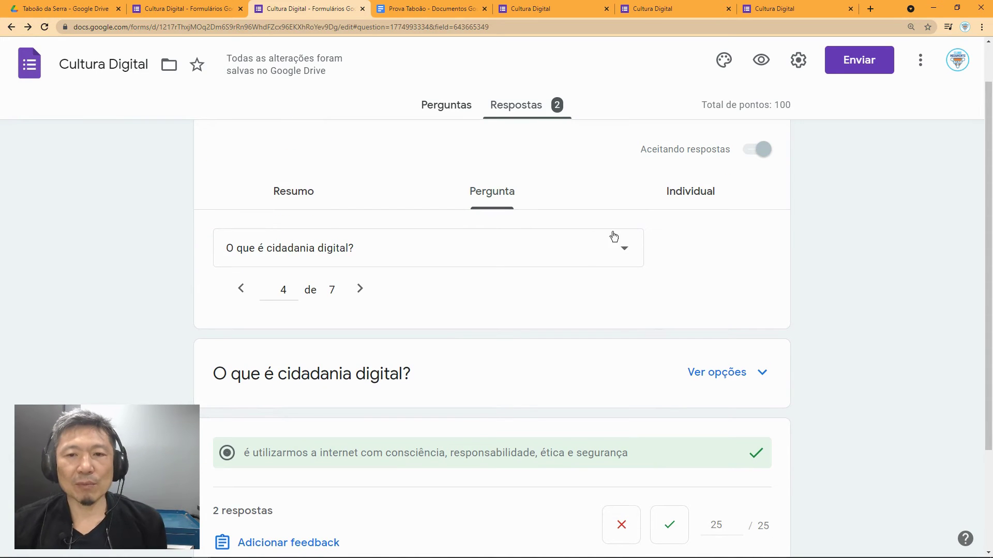
Step: Review the answers to the fifth and sixth questions
click(624, 250)
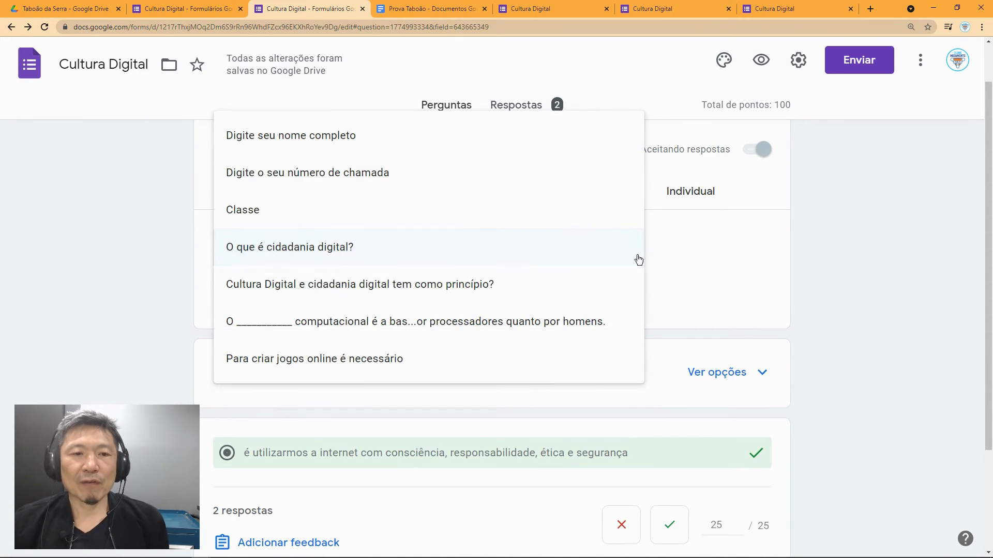
click(465, 296)
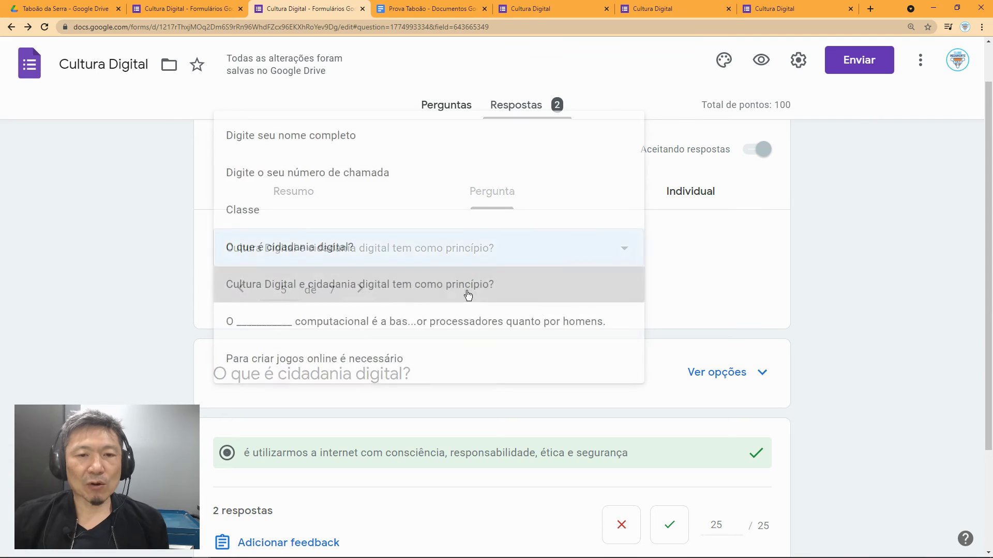
scroll(547, 315, down, 2)
scroll(560, 375, down, 1)
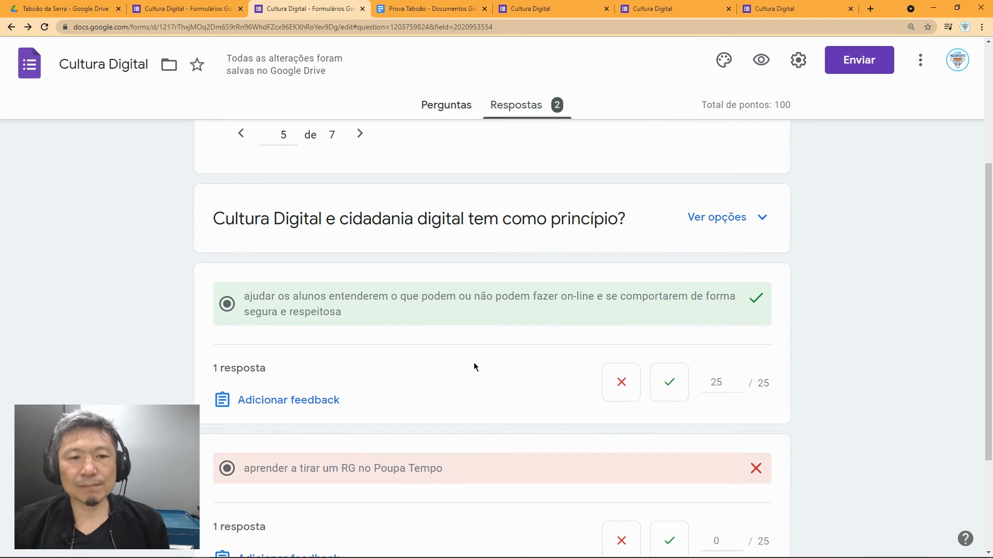
scroll(474, 366, down, 1)
scroll(472, 332, down, 1)
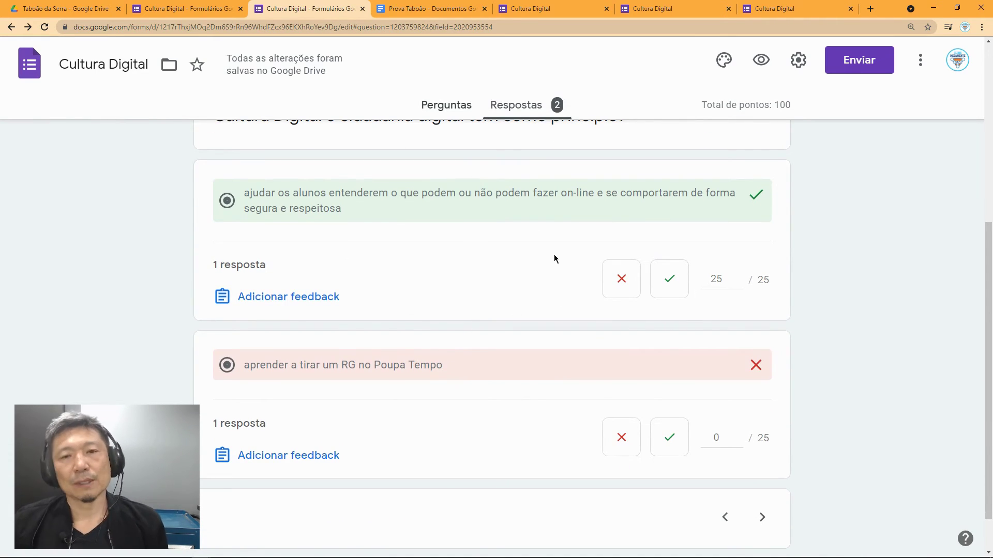
scroll(554, 254, up, 3)
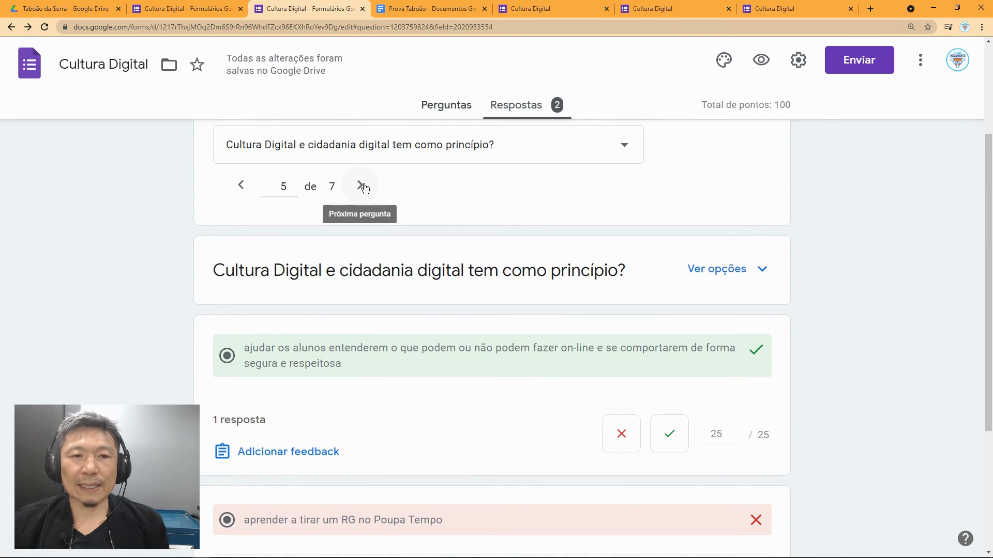
click(363, 188)
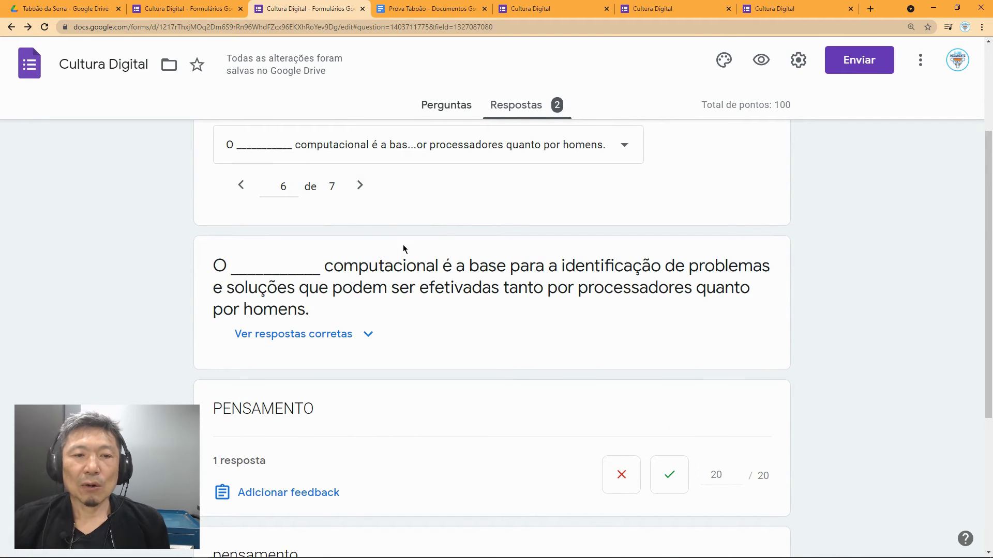
scroll(382, 322, down, 4)
scroll(351, 317, down, 1)
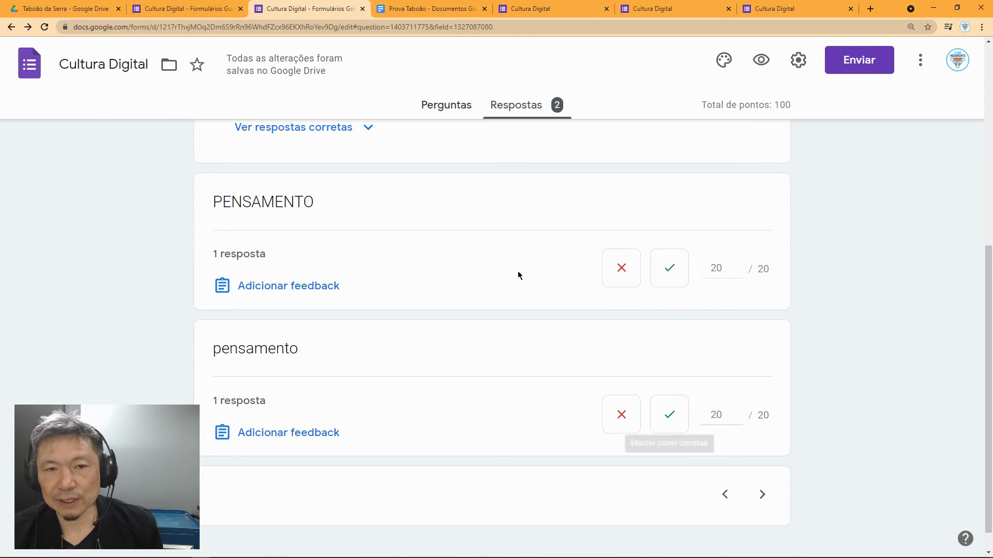
scroll(377, 248, up, 3)
scroll(393, 233, up, 1)
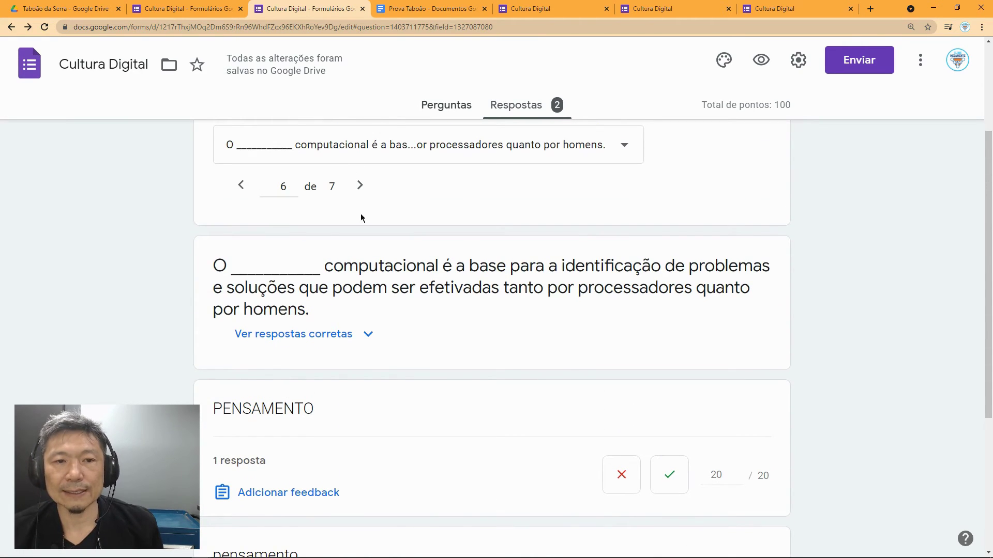
Step: Move to question 7, 'Para criar jogos online é necessário', showing scores 30/30 and 0/30
click(359, 186)
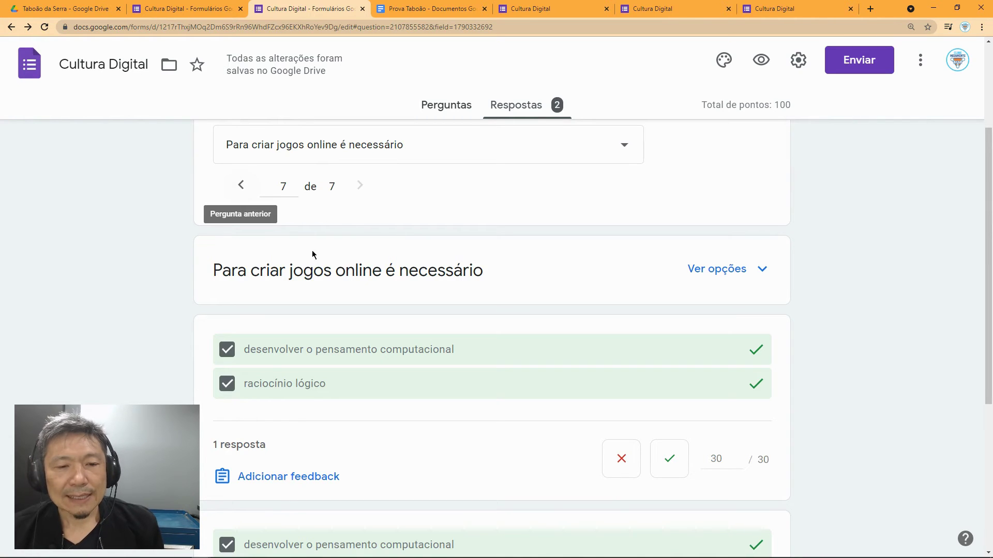
scroll(365, 309, down, 1)
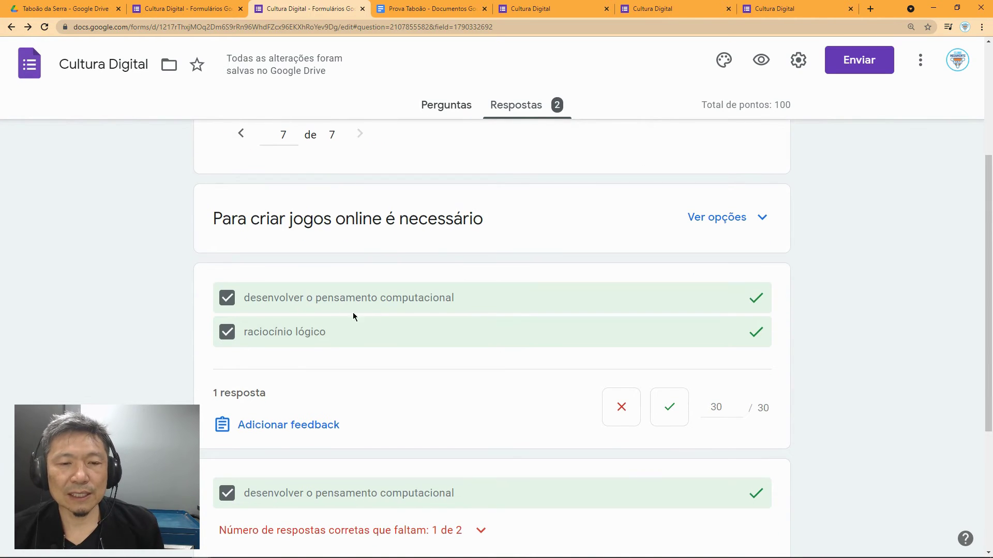
scroll(383, 318, down, 1)
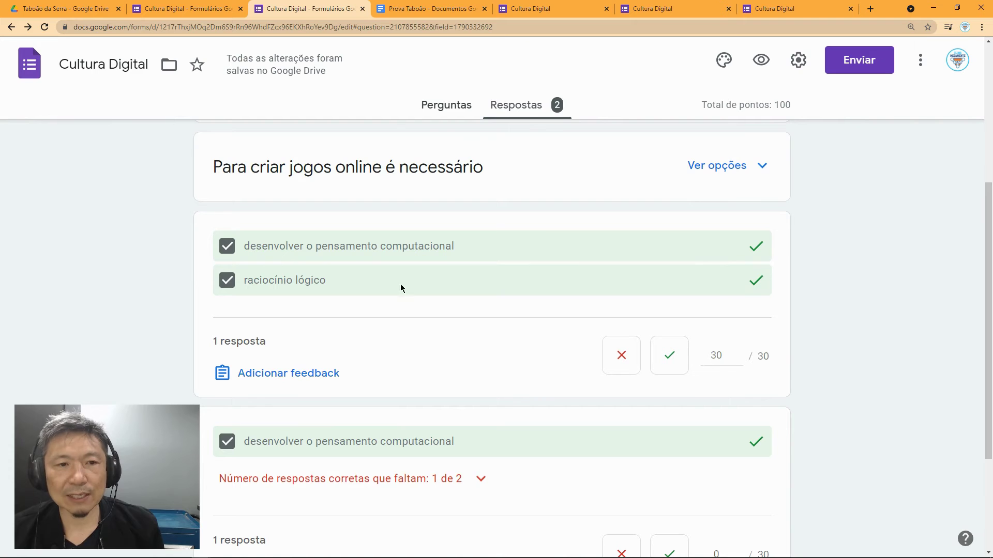
scroll(333, 311, down, 2)
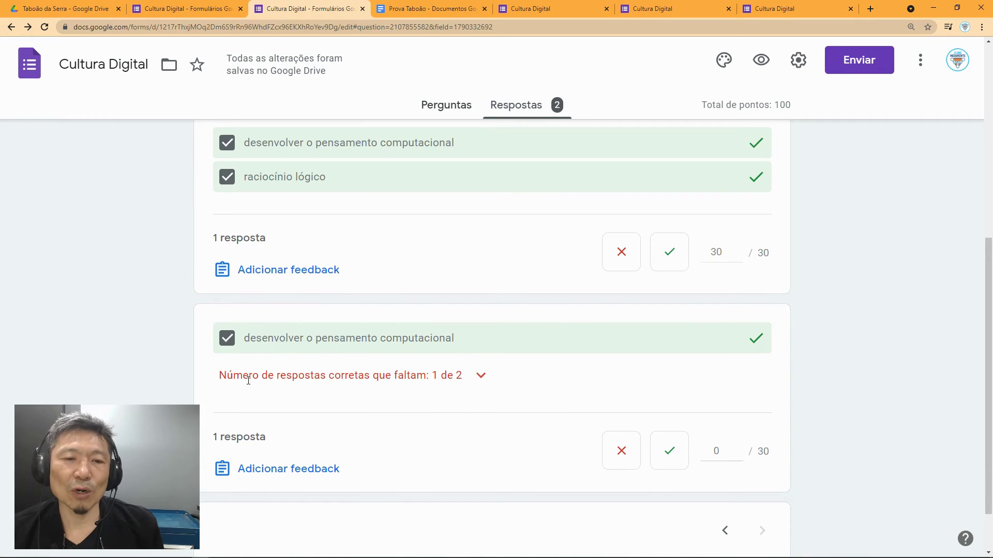
scroll(414, 395, down, 1)
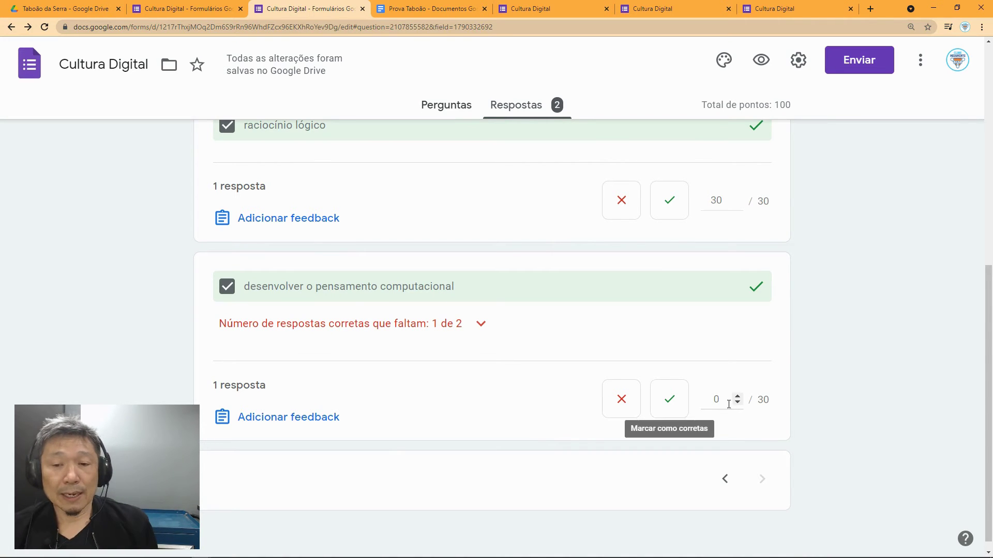
Step: Change the partial answer's score from 0 to 15 points and save it
drag(723, 399, 710, 399)
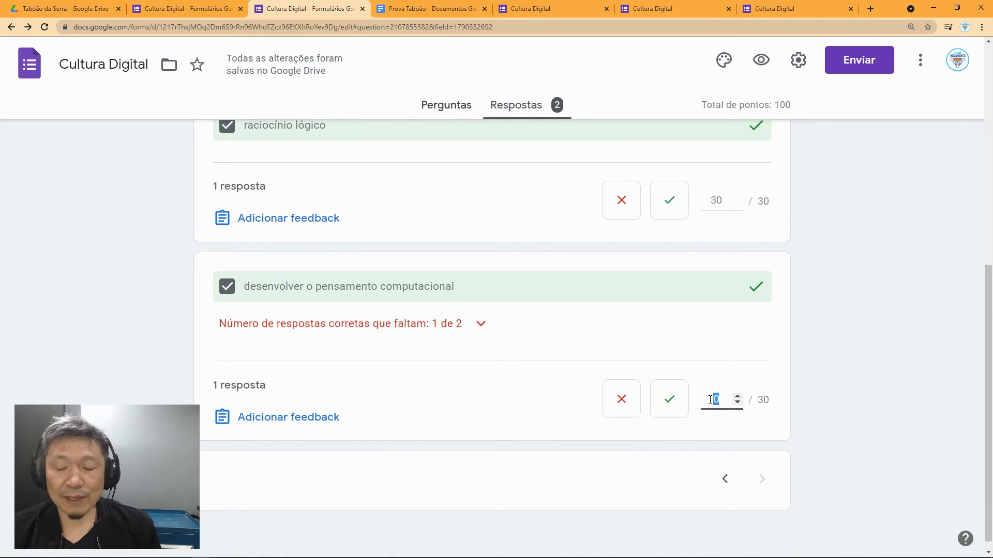
text(15)
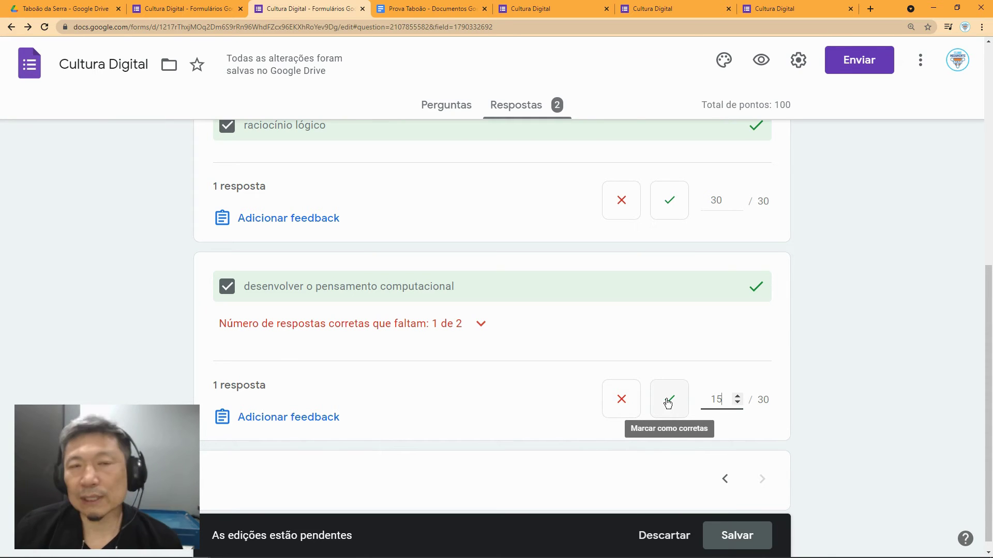
drag(723, 401, 709, 402)
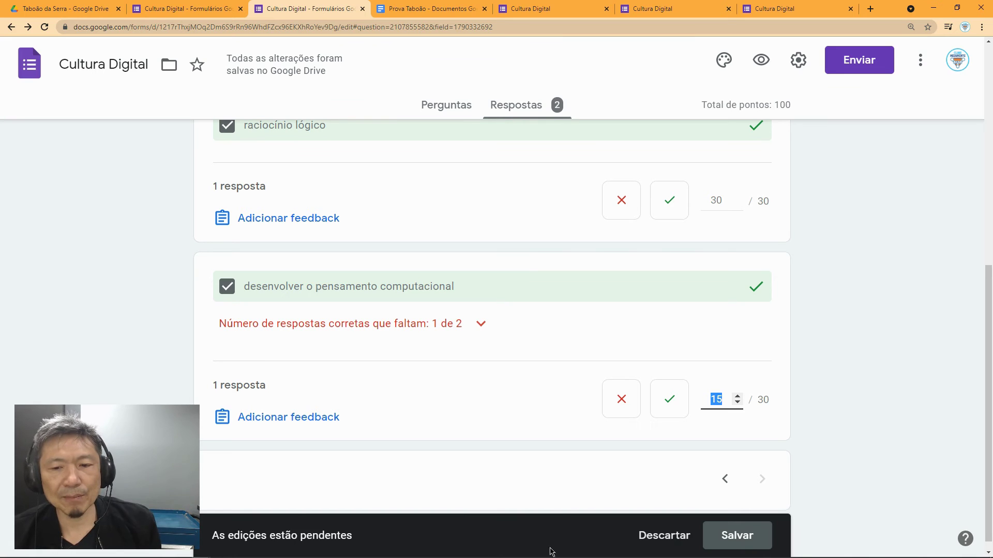
click(737, 535)
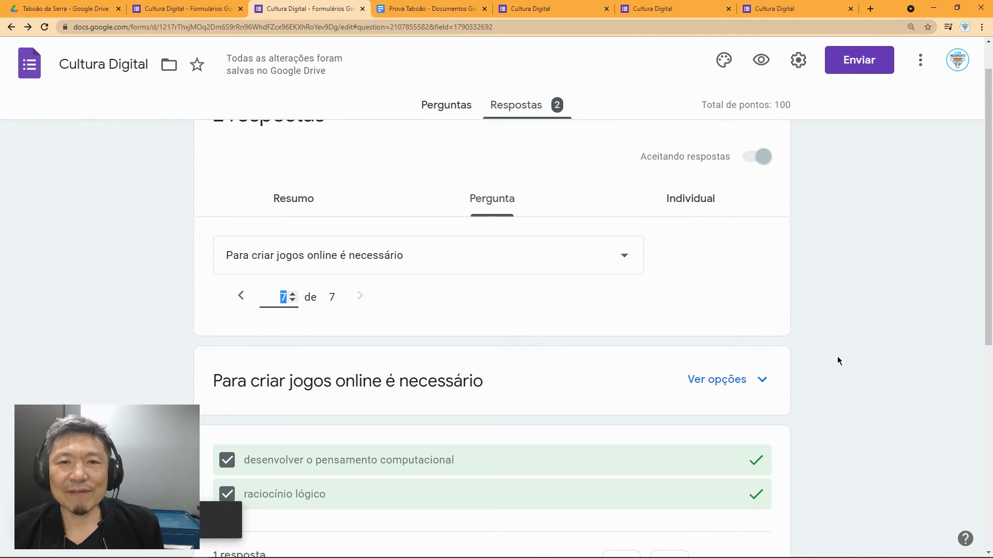
scroll(838, 360, up, 1)
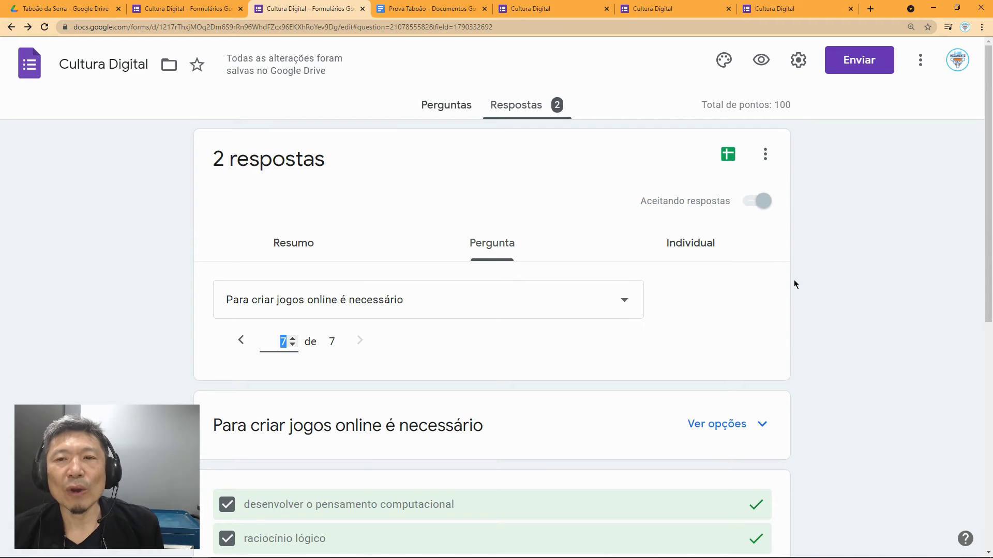
Step: Create the linked 'Cultura Digital (respostas)' spreadsheet and check the 60 / 100 score
click(729, 157)
click(677, 254)
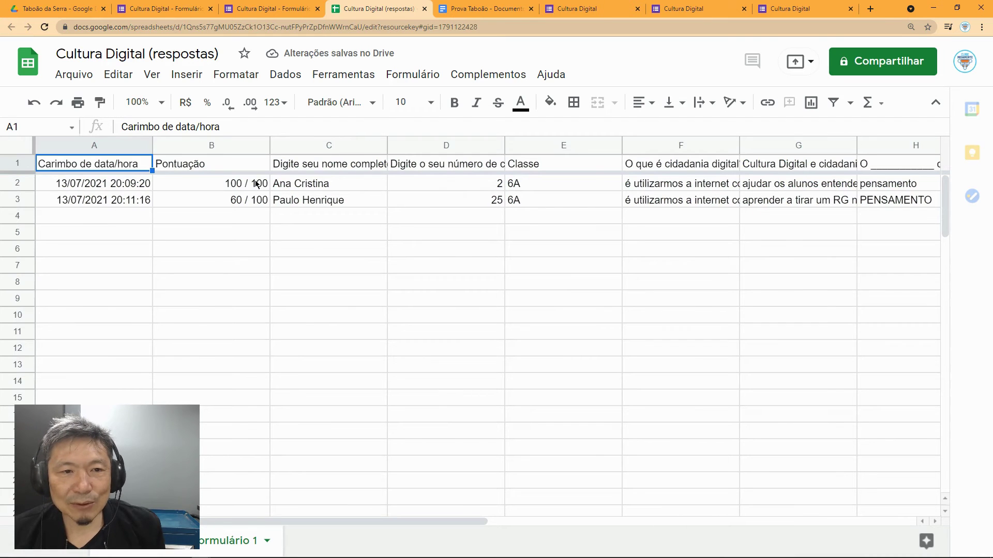
click(252, 204)
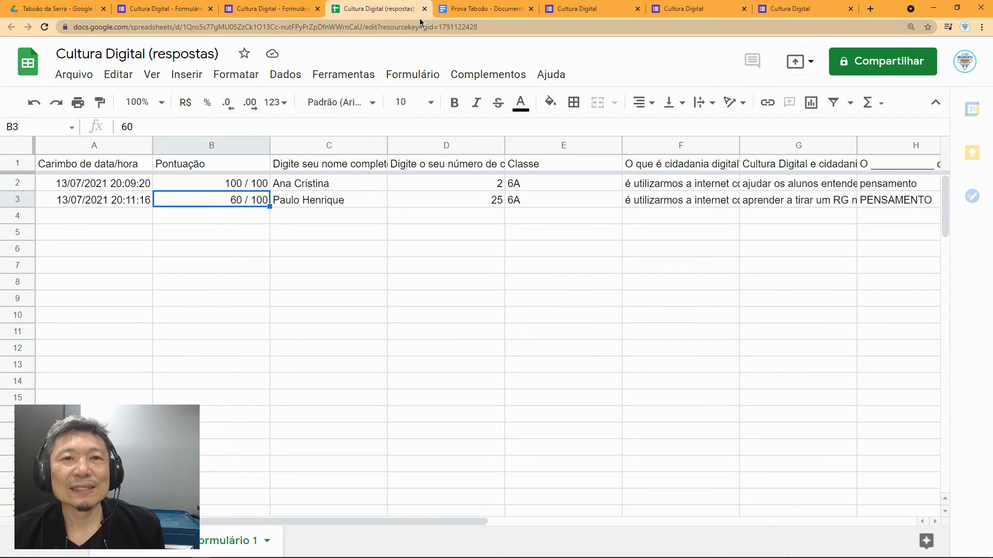
click(253, 11)
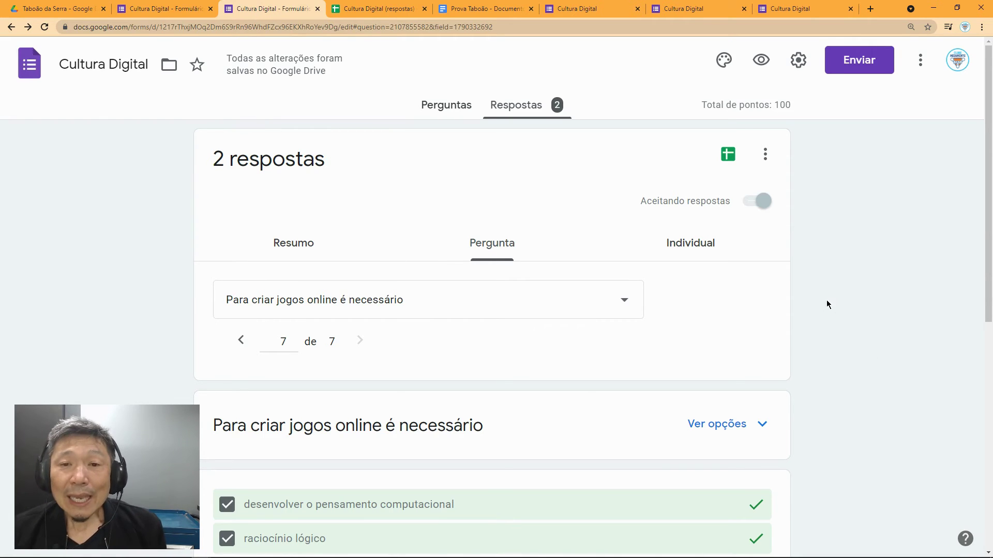
Step: In quiz settings, set grade release to 'Posteriormente, depois da revisão manual'
click(440, 110)
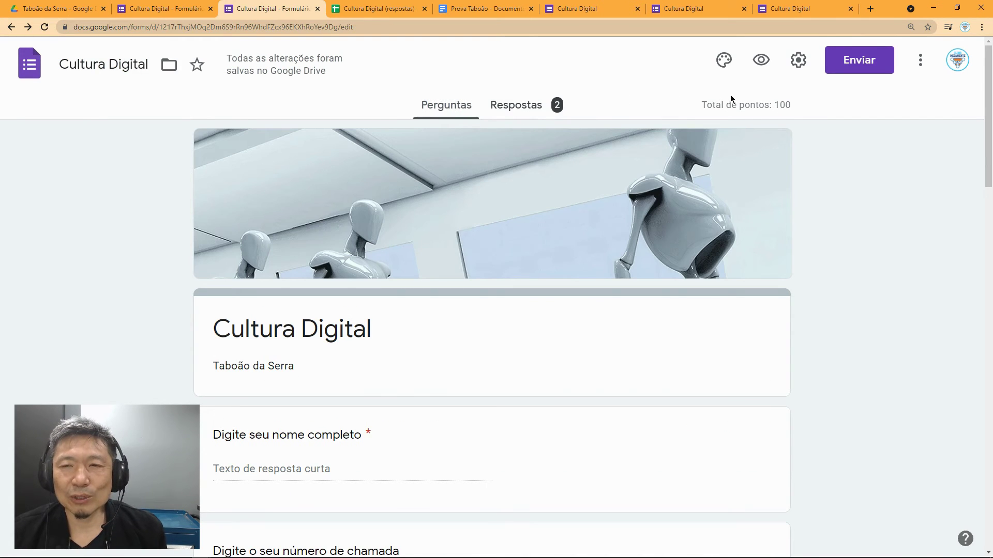
click(799, 62)
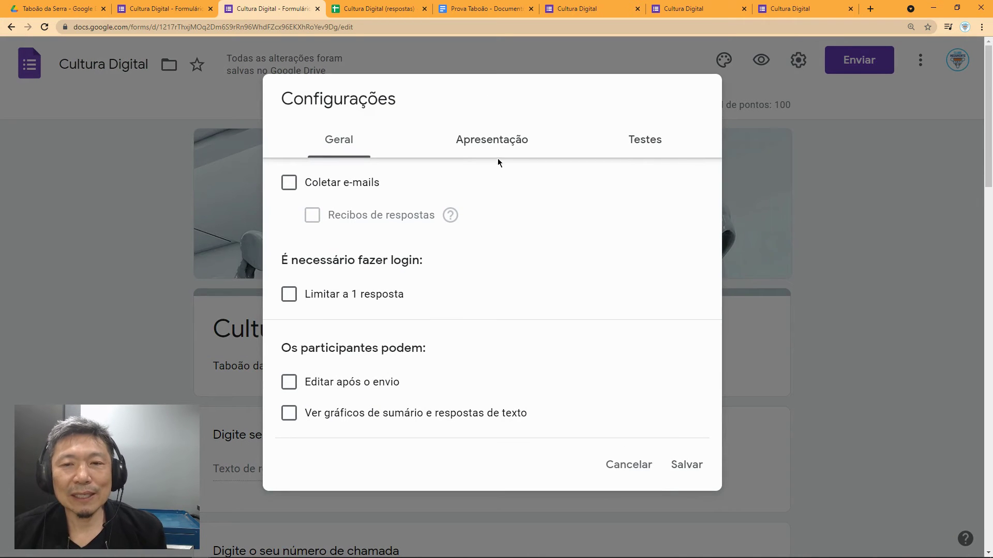
click(637, 474)
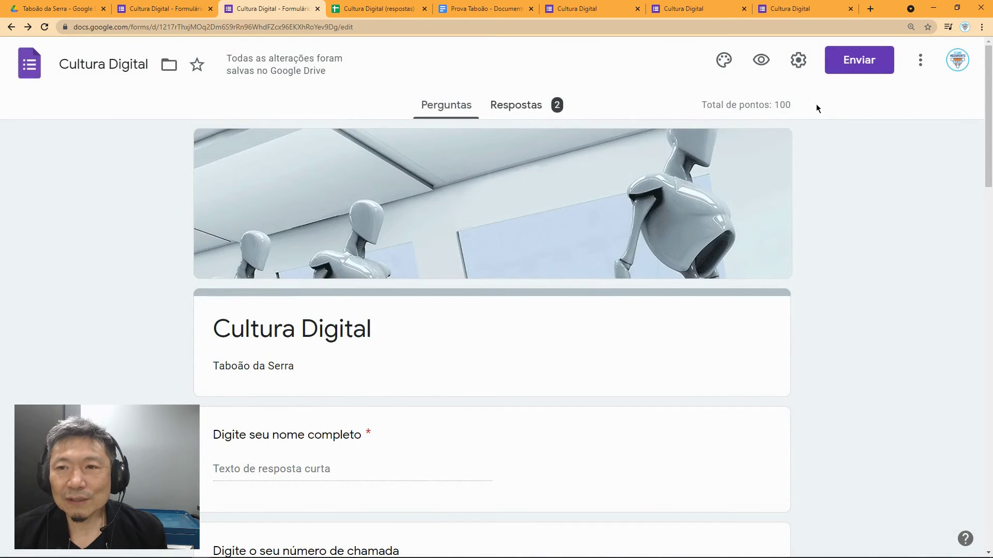
click(798, 62)
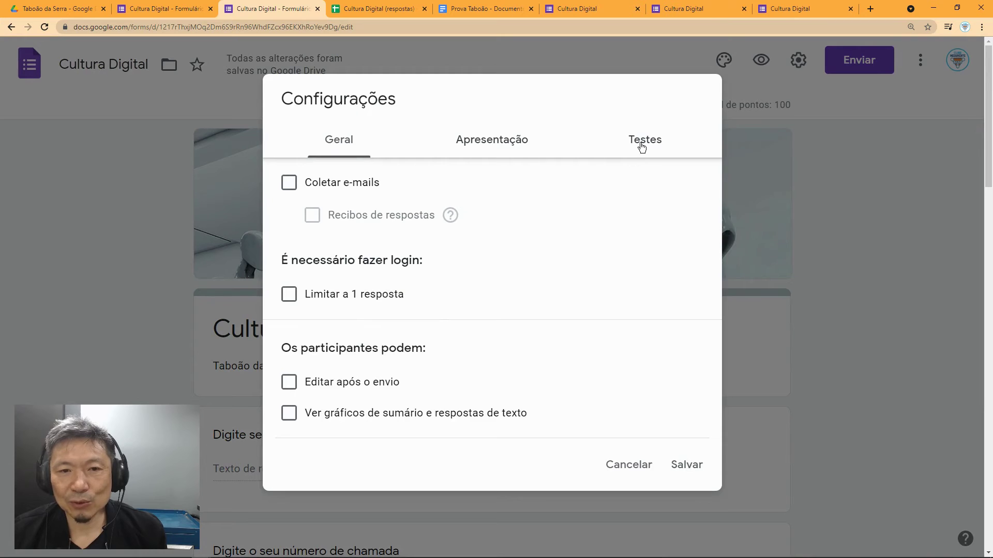
click(643, 145)
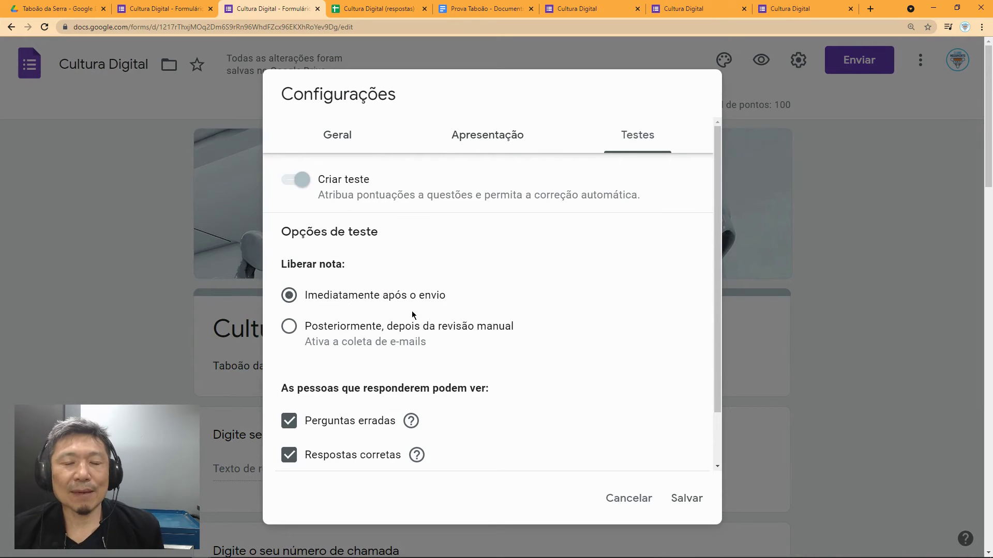
click(289, 329)
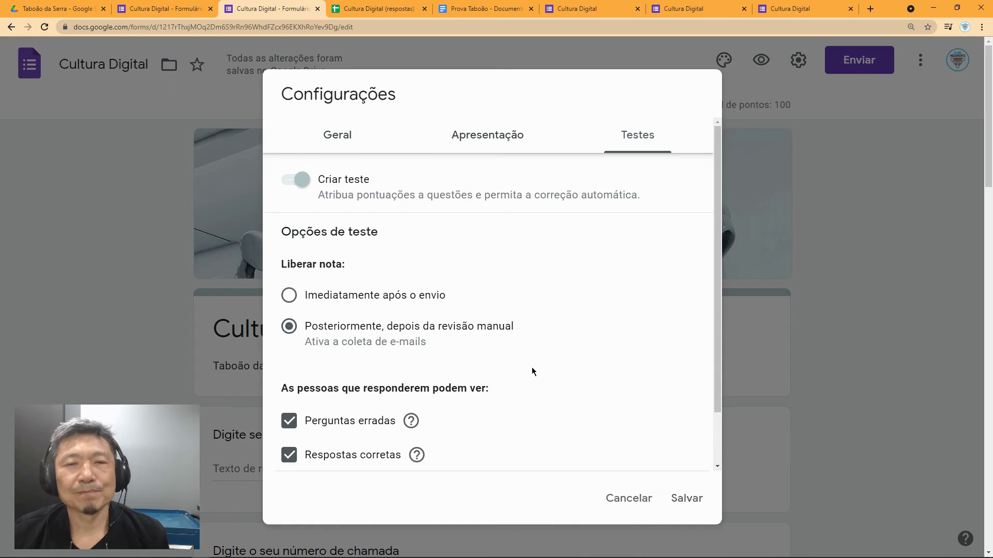
Step: Uncheck 'Perguntas erradas' and 'Respostas corretas', keep 'Valores', and save the settings
scroll(533, 371, down, 2)
scroll(510, 370, down, 1)
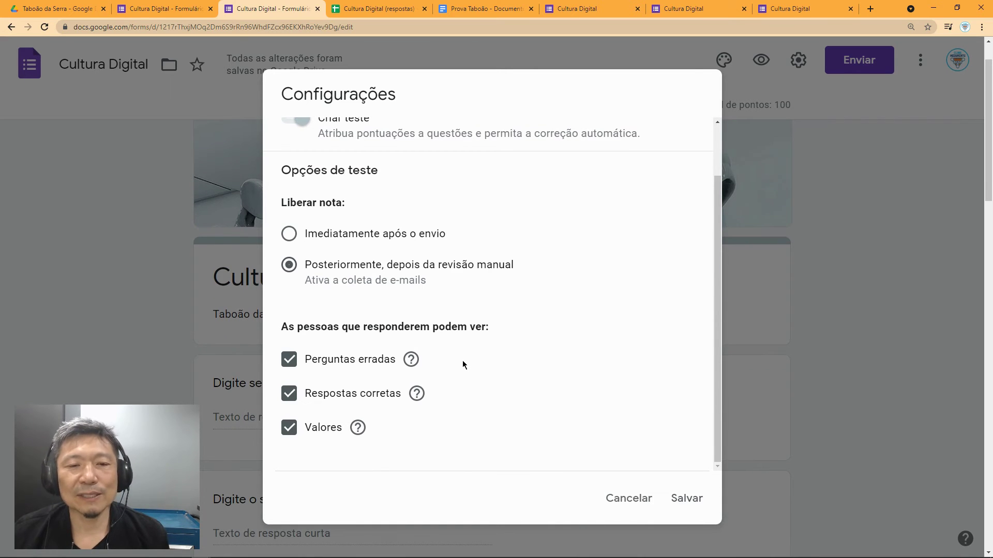
scroll(463, 361, down, 2)
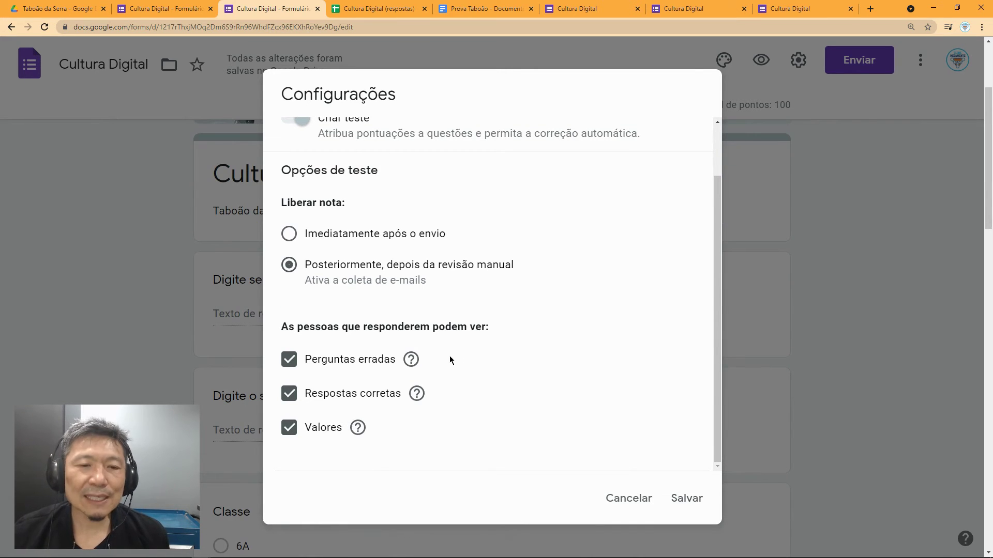
scroll(450, 359, down, 1)
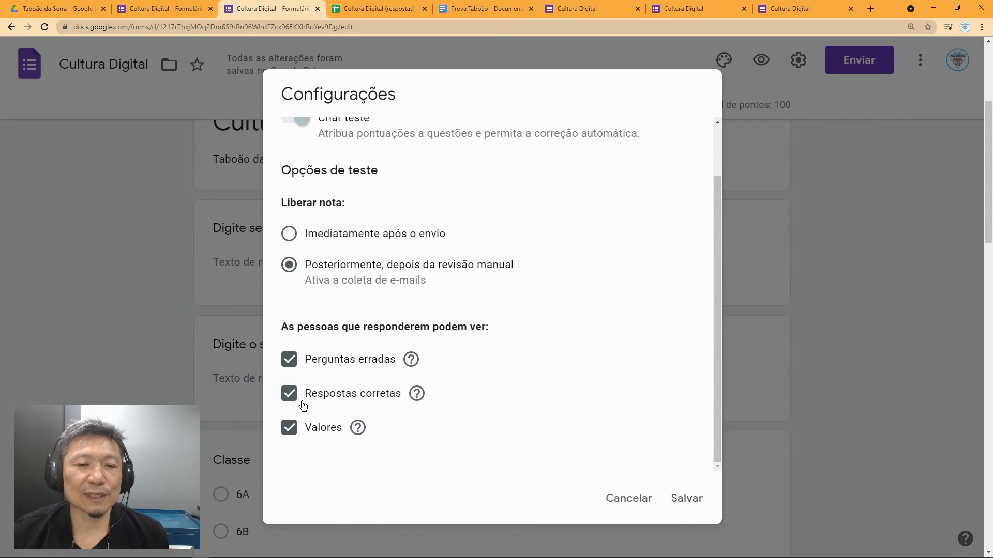
click(289, 358)
click(290, 394)
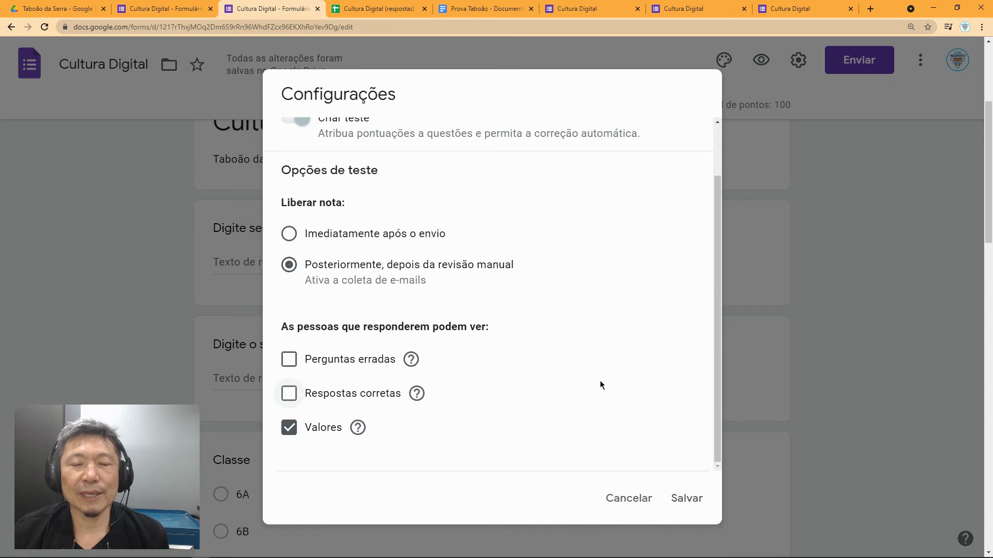
scroll(600, 381, up, 2)
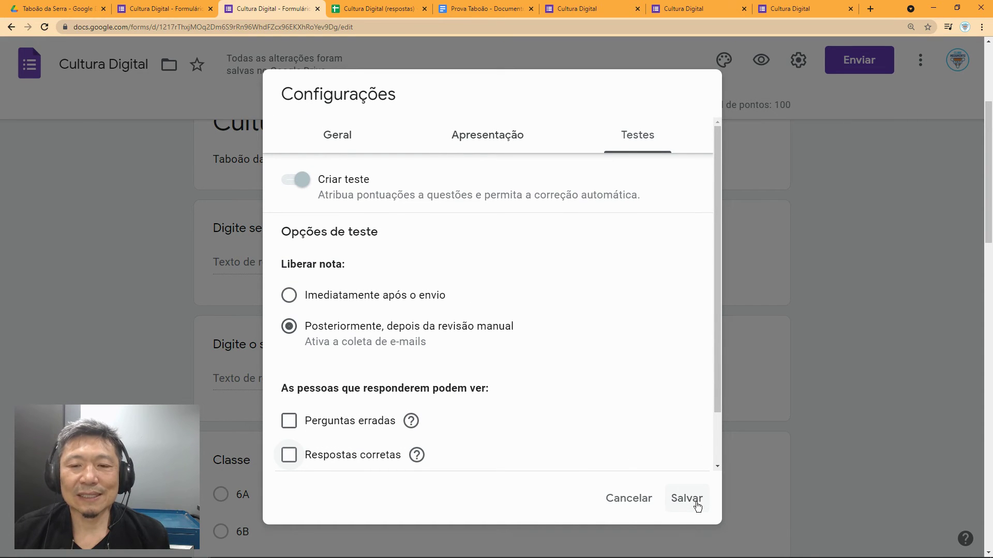
click(687, 499)
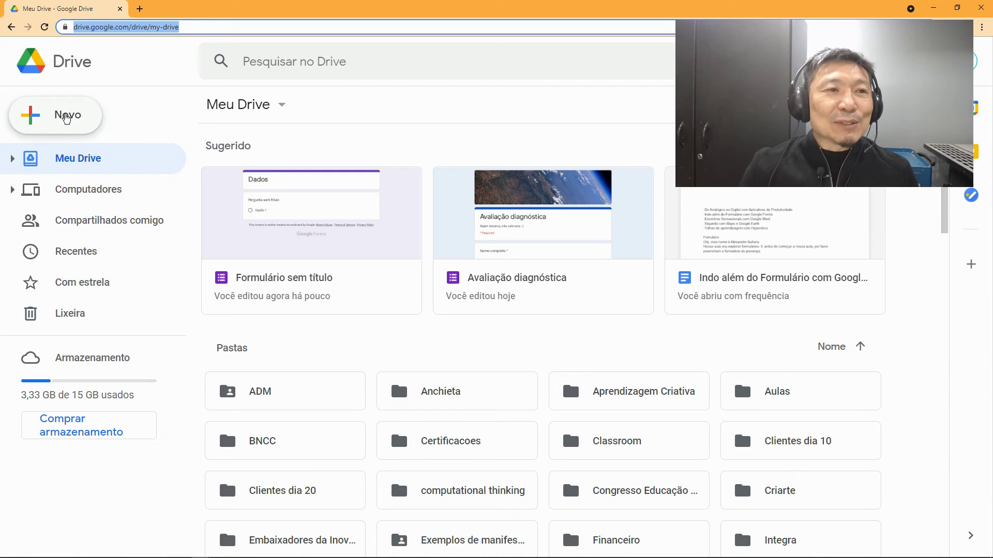
Step: Open the Taboão da Serra folder in Google Drive
click(66, 118)
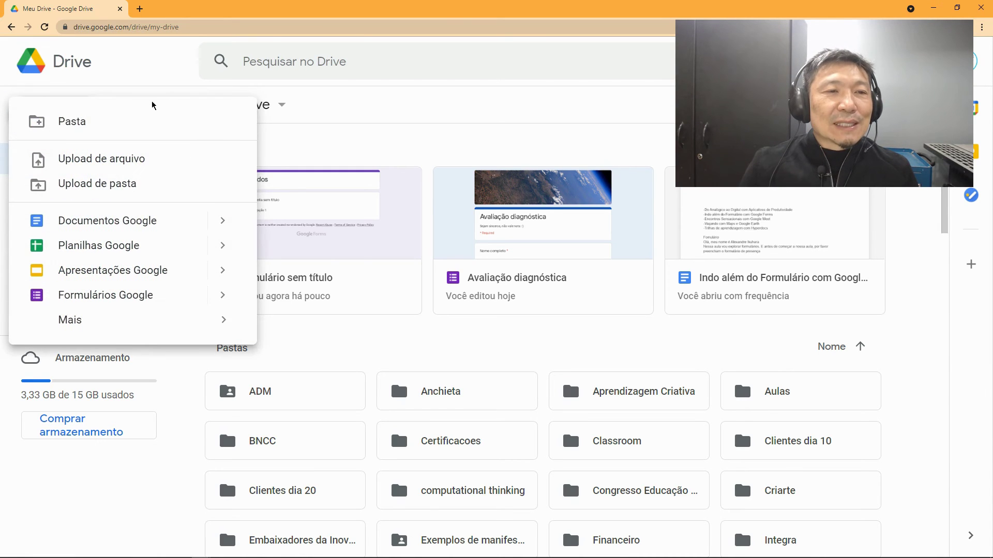
key(Escape)
scroll(781, 434, down, 5)
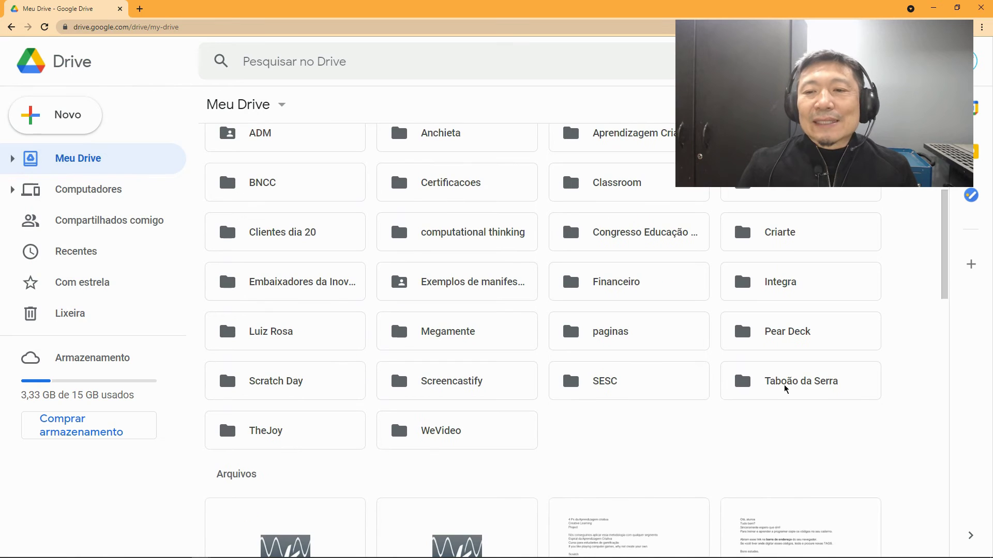
double_click(779, 389)
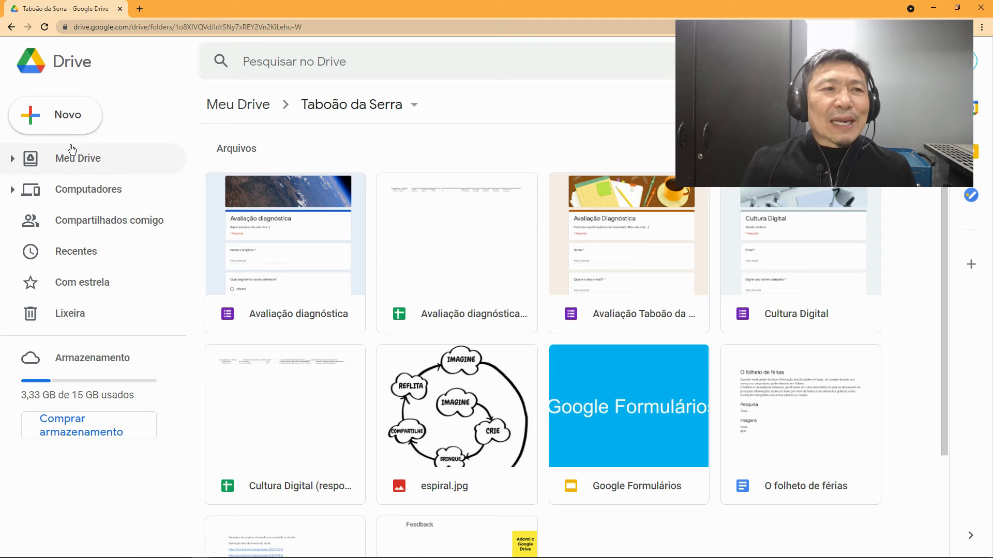
Step: Create a new blank Google Drawing from Novo > Mais > Desenhos Google
click(71, 127)
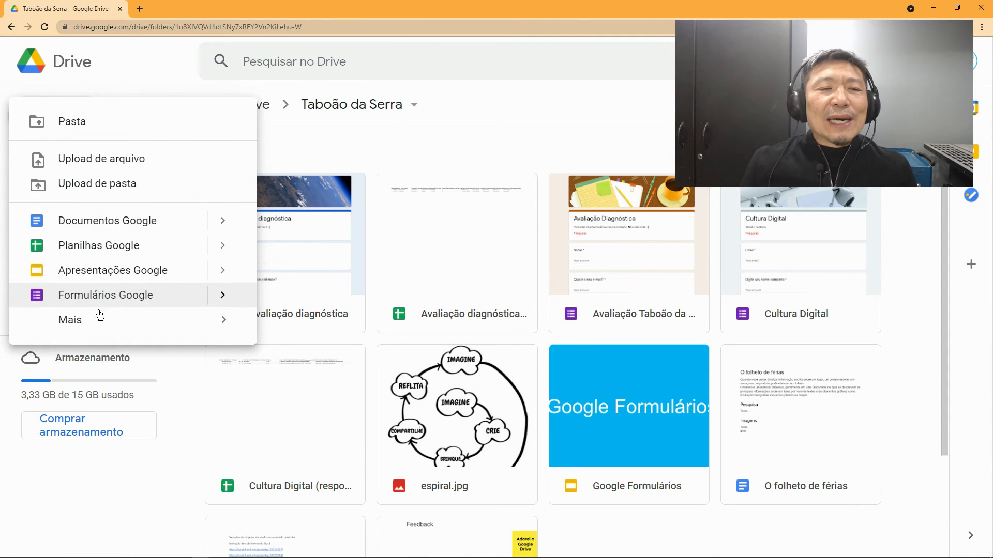
mouse_move(97, 319)
click(321, 338)
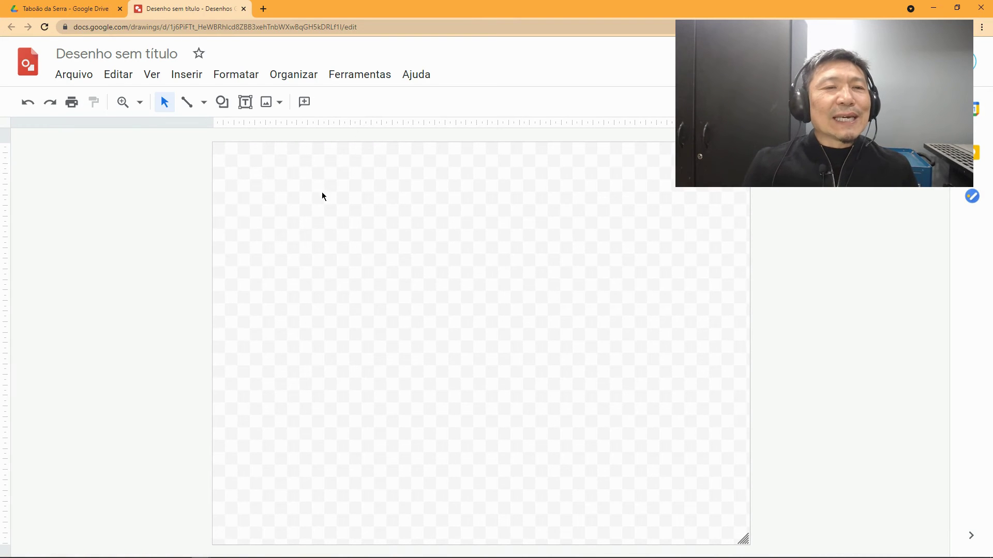
Step: Add a text box near the canvas top reading 'seção 1 (dados pessoais)'
click(245, 102)
click(373, 247)
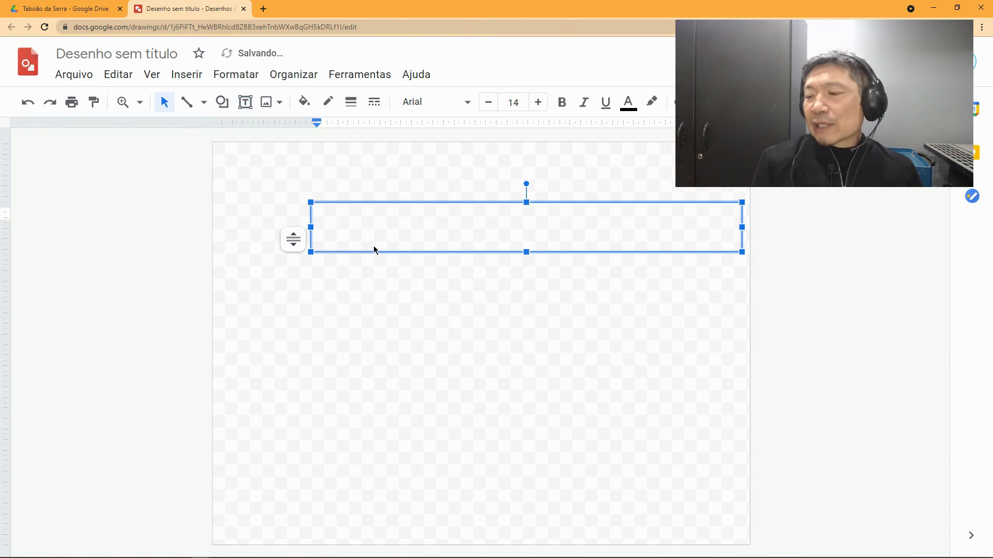
text(s)
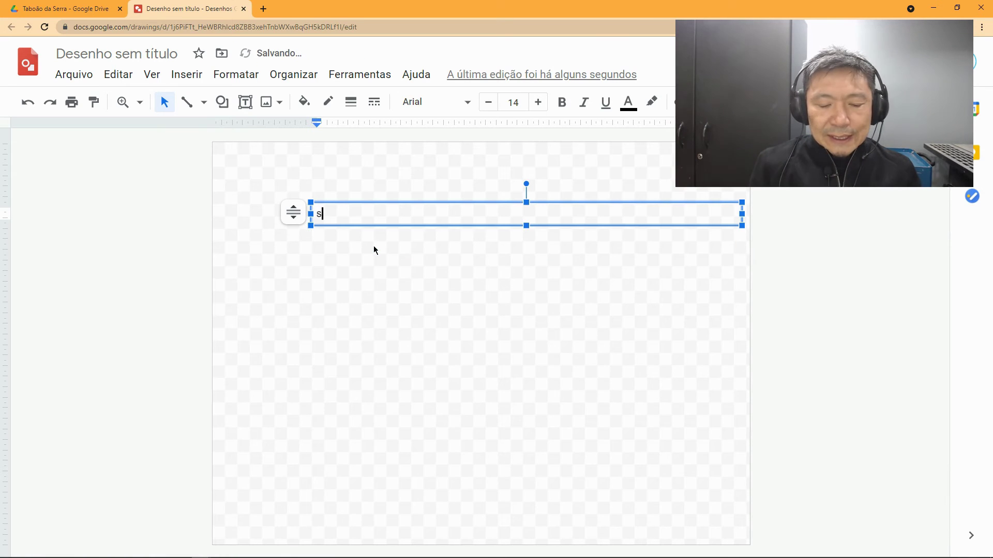
text(eção 1 ()
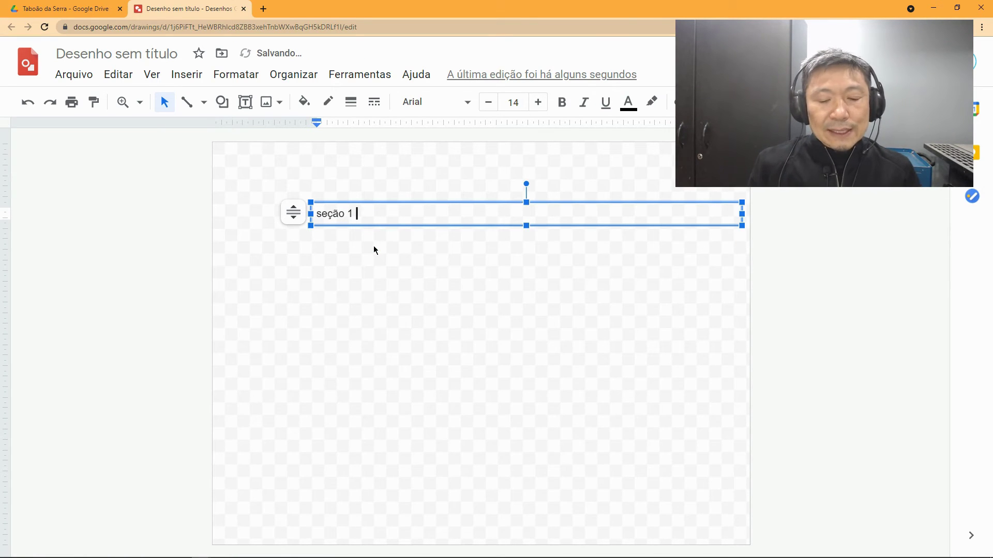
text(d)
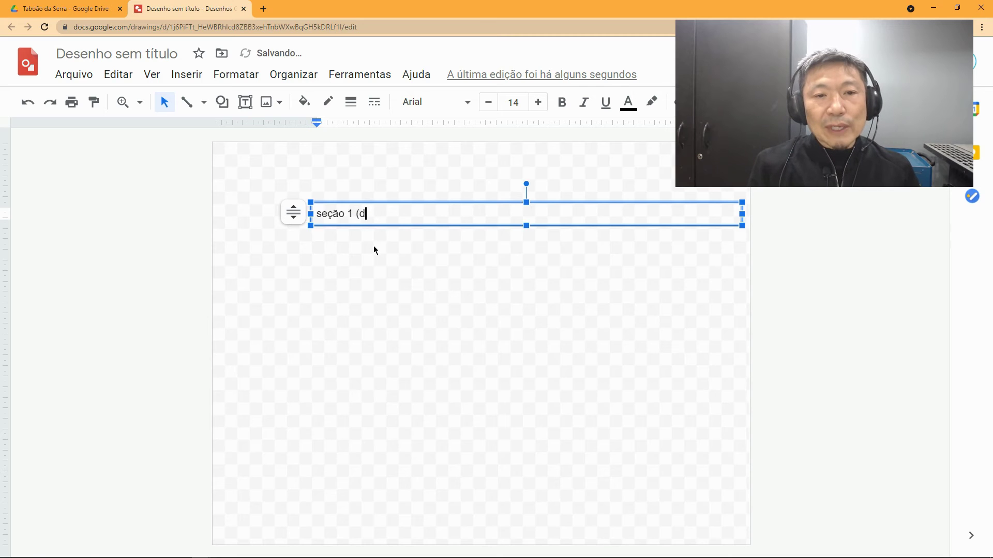
text(ados p)
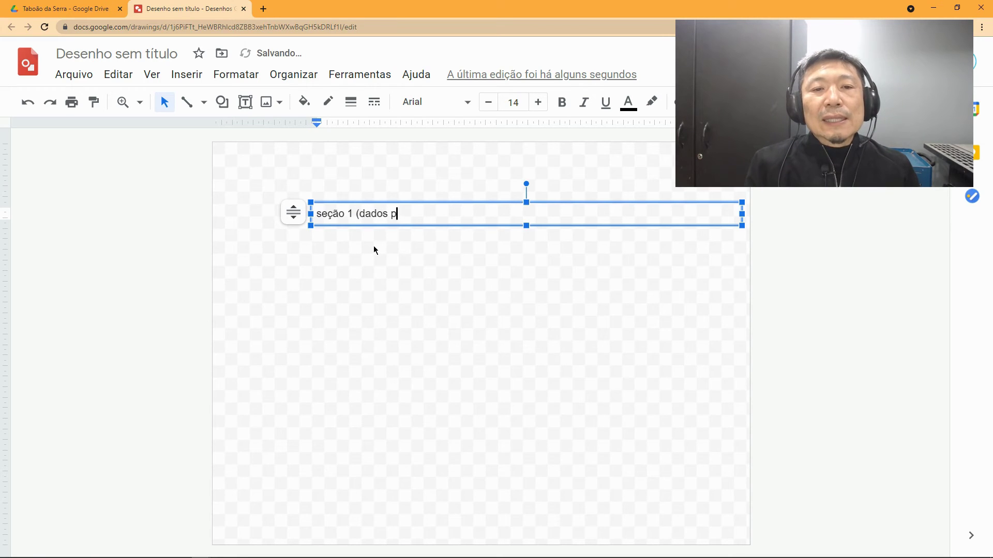
text(essoa)
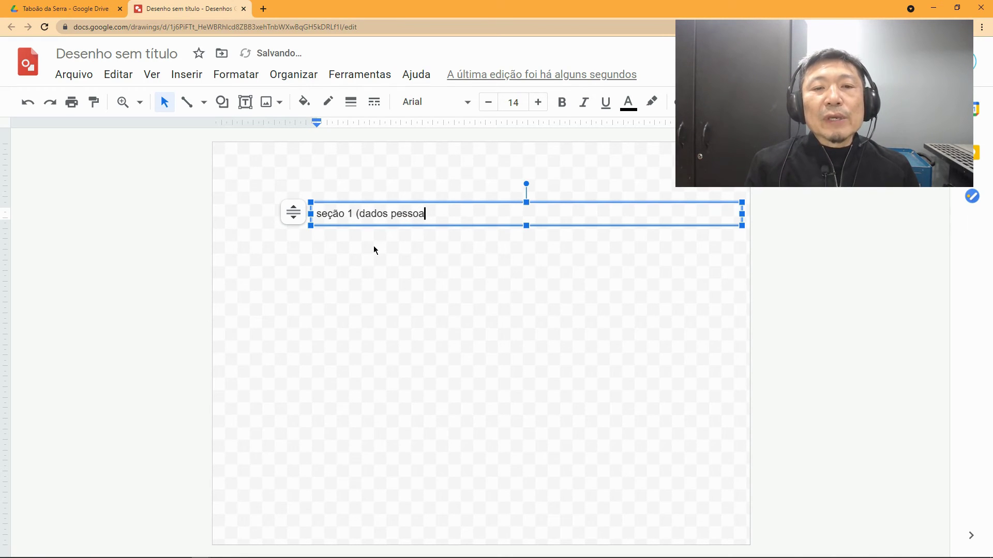
text(is))
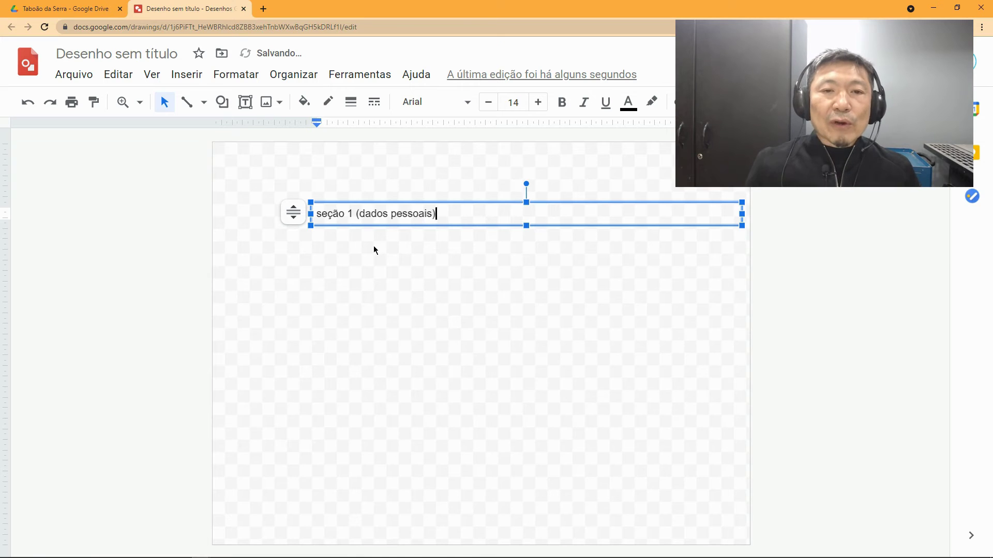
click(362, 261)
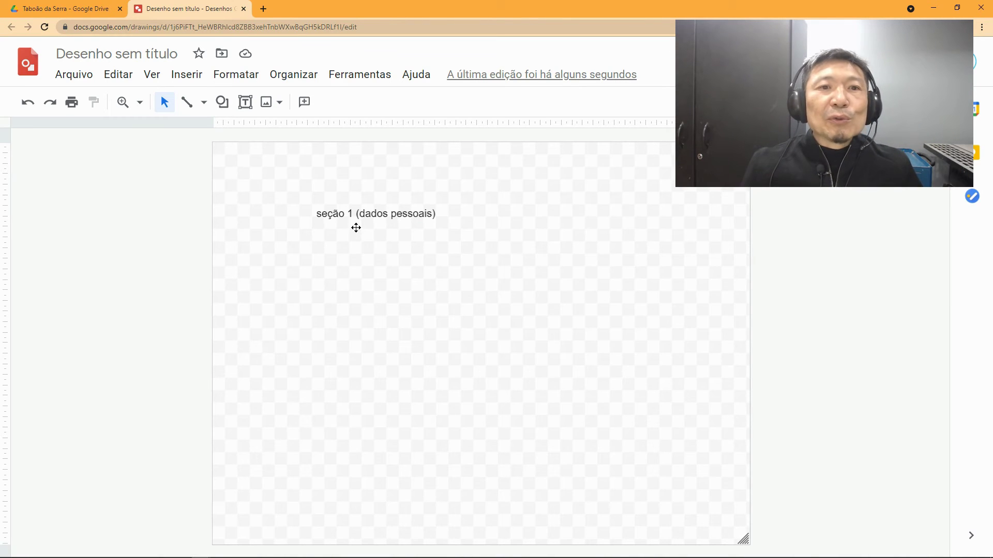
Step: Duplicate the label below, renumber it 'seção 2 (dados pessoais)', and zoom to 100%
click(354, 213)
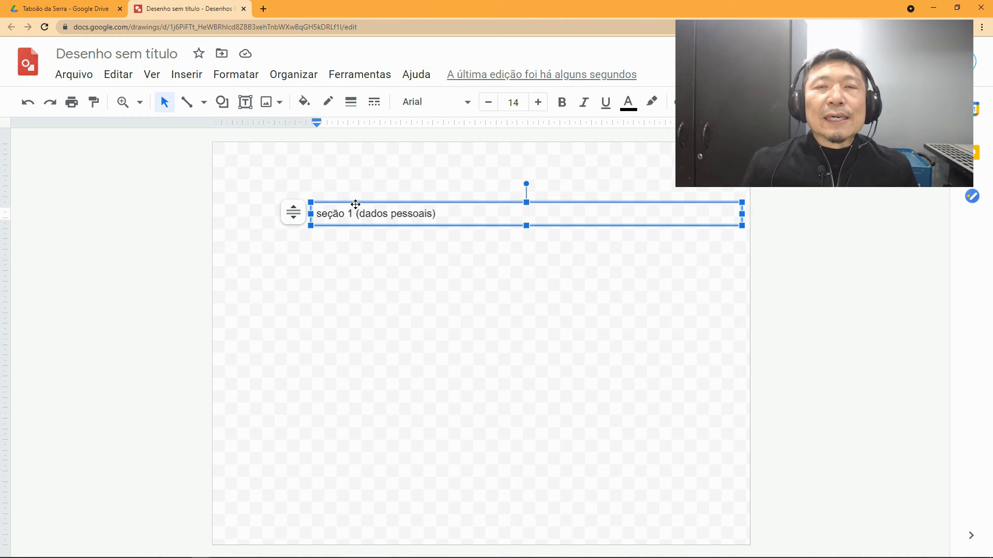
click(372, 205)
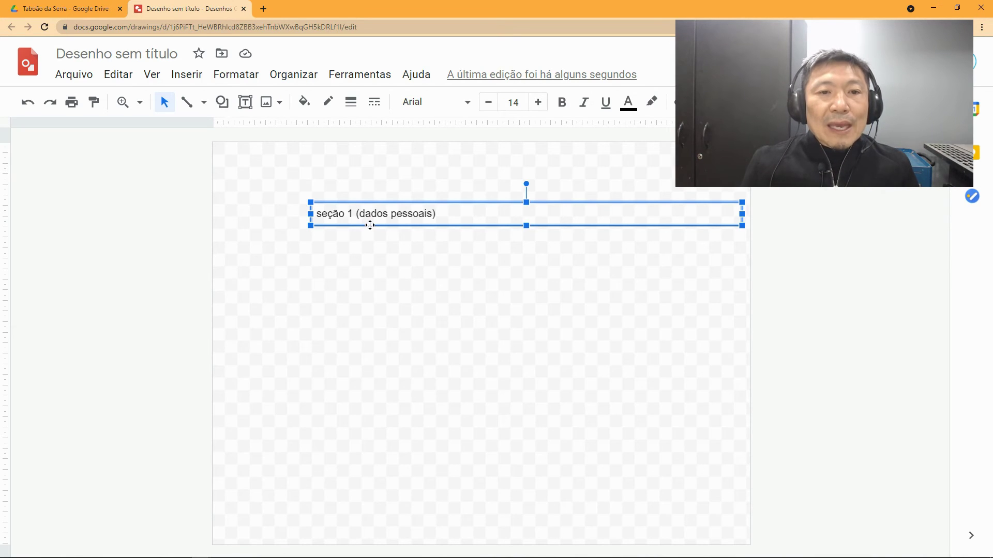
drag(370, 226, 370, 232)
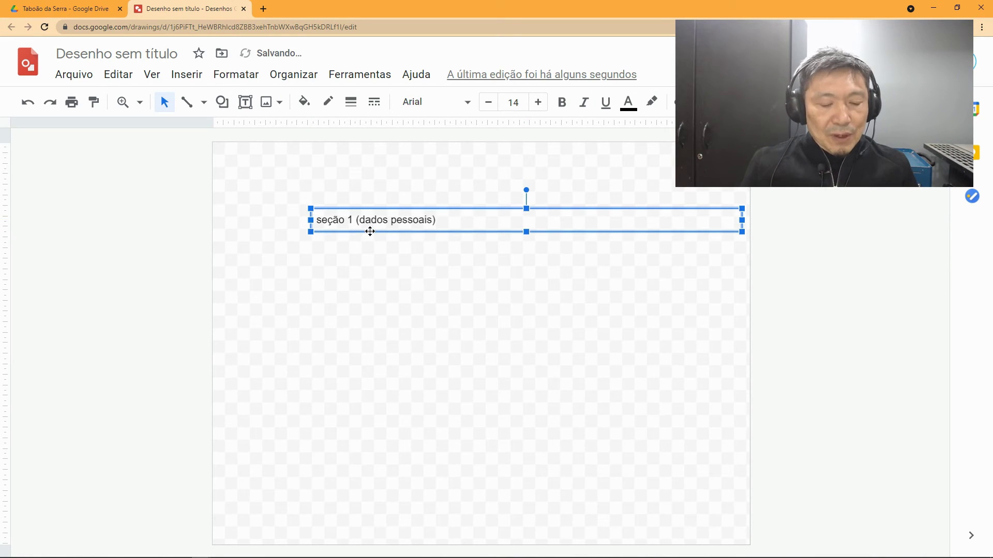
key(ctrl+d)
drag(372, 239, 437, 261)
double_click(355, 258)
text(2)
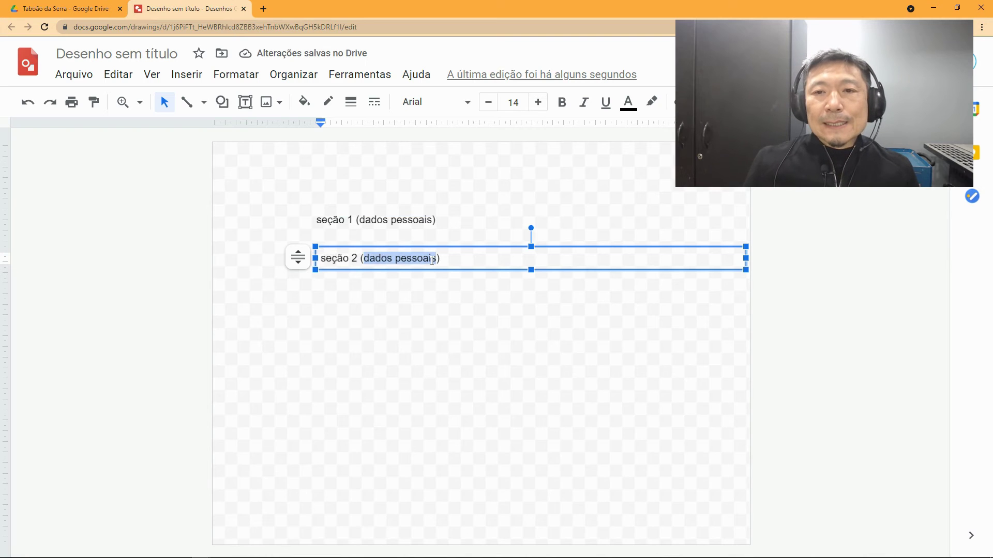
click(140, 102)
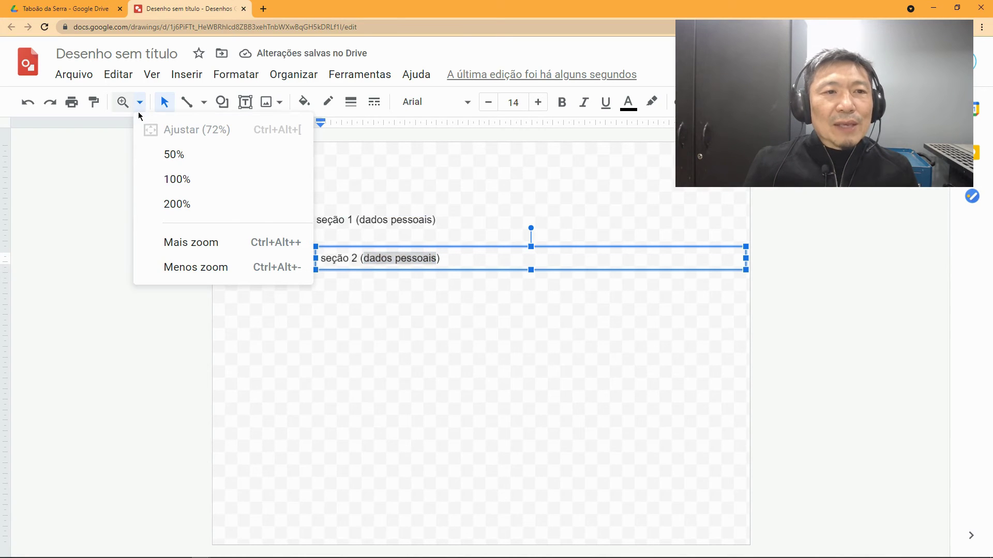
click(173, 180)
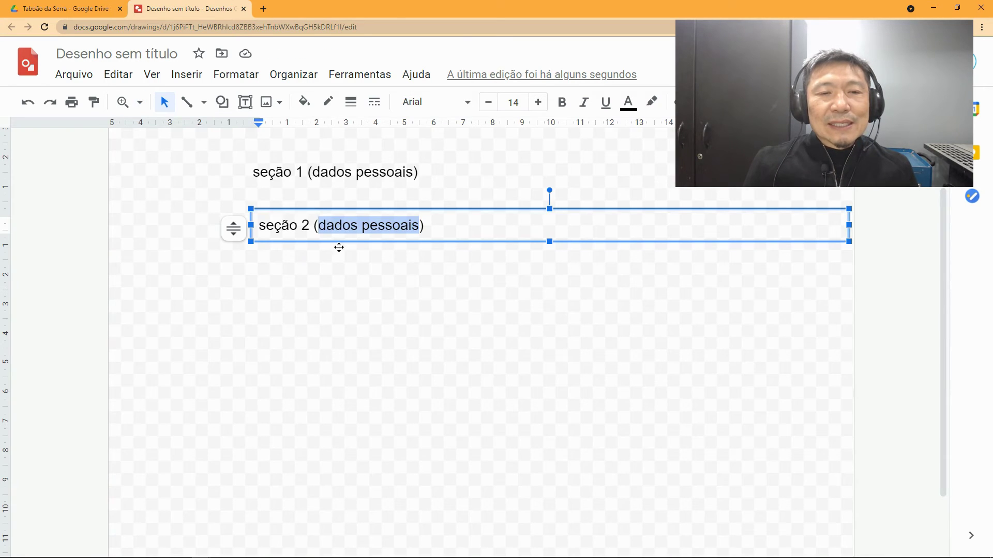
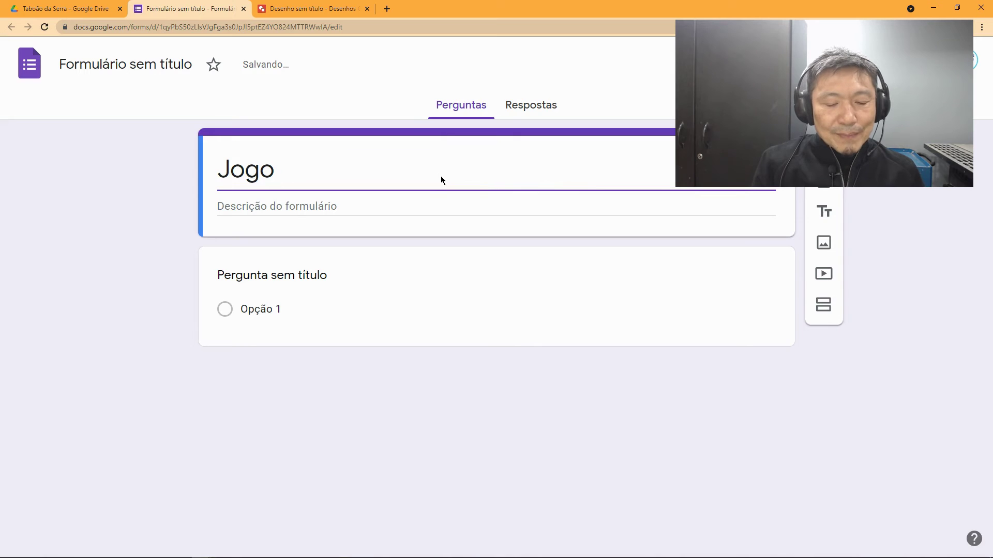
Step: Name the form file 'Jogo matemático'
text(tico)
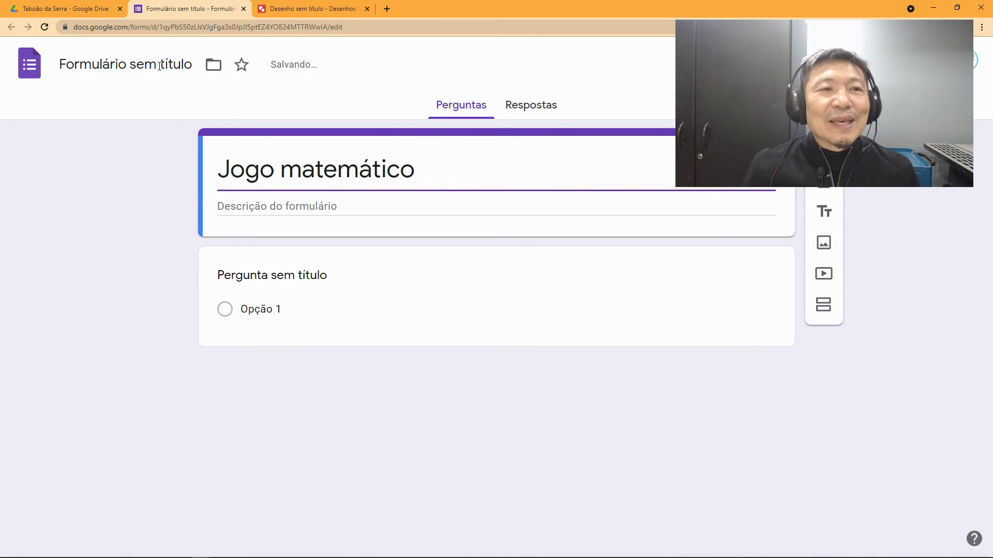
click(124, 65)
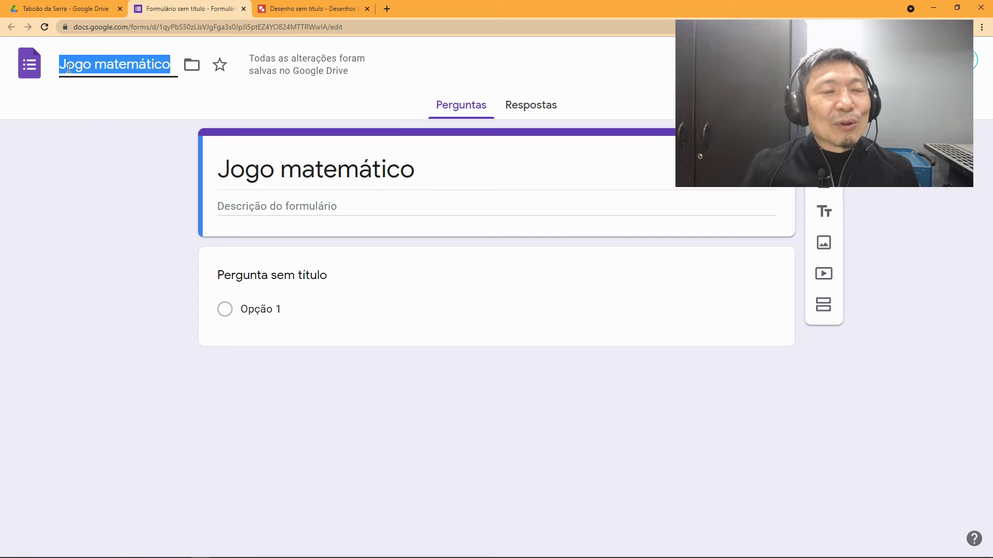
click(110, 108)
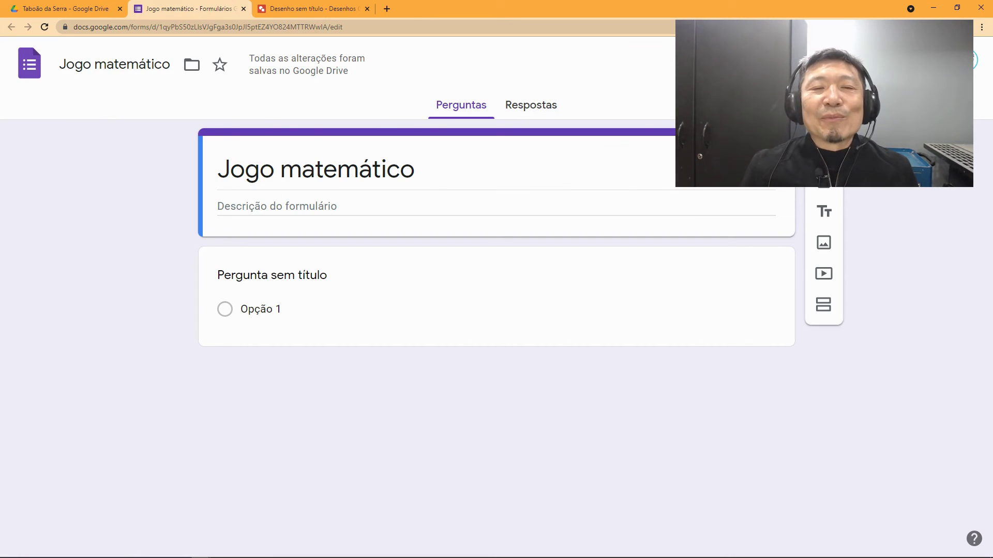
Step: Make the first question a required 'Nome completo' and add another question below it
click(320, 275)
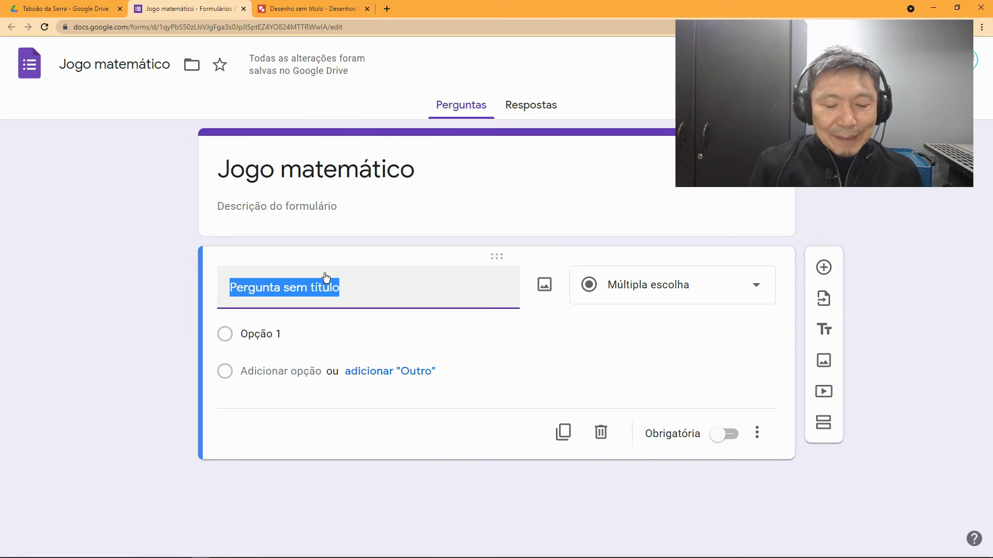
text(Nome)
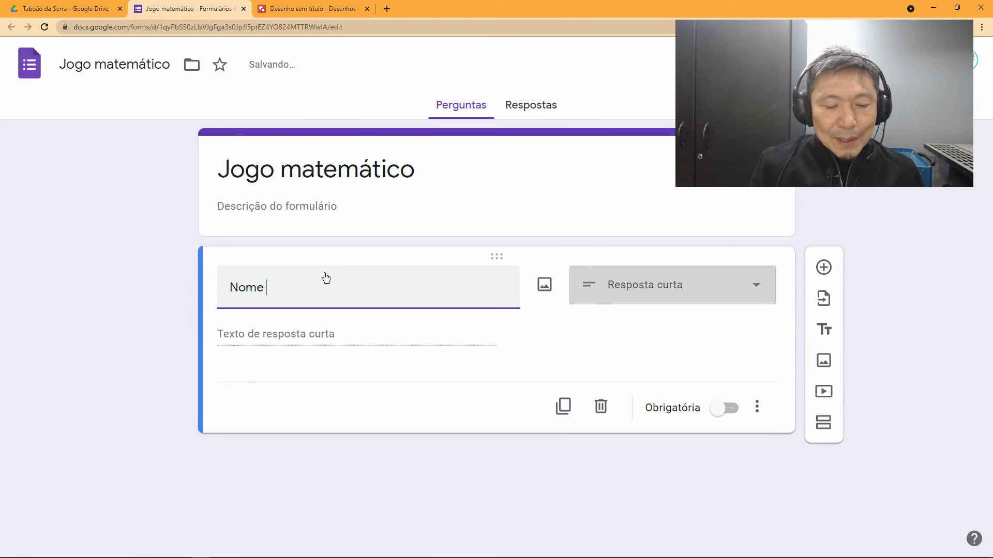
text( completo)
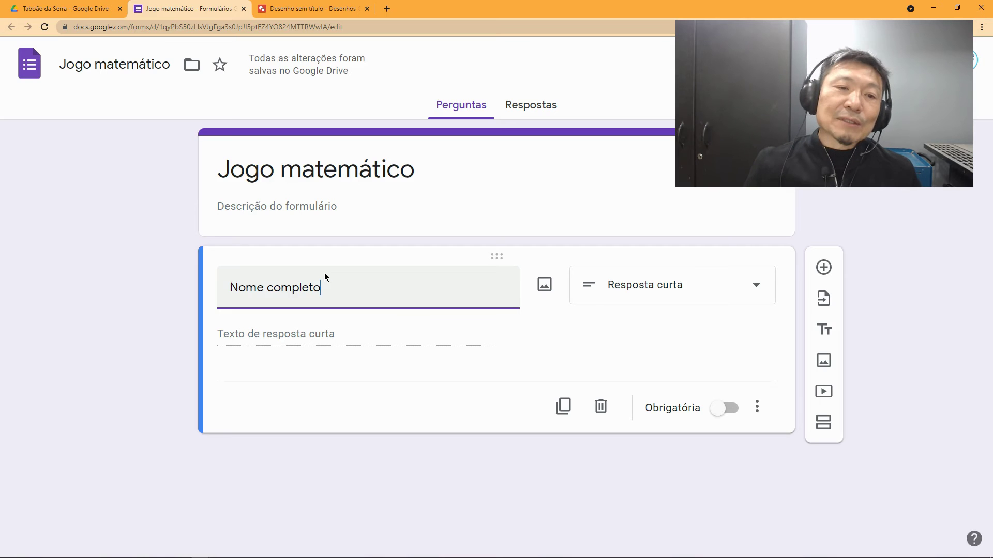
click(734, 417)
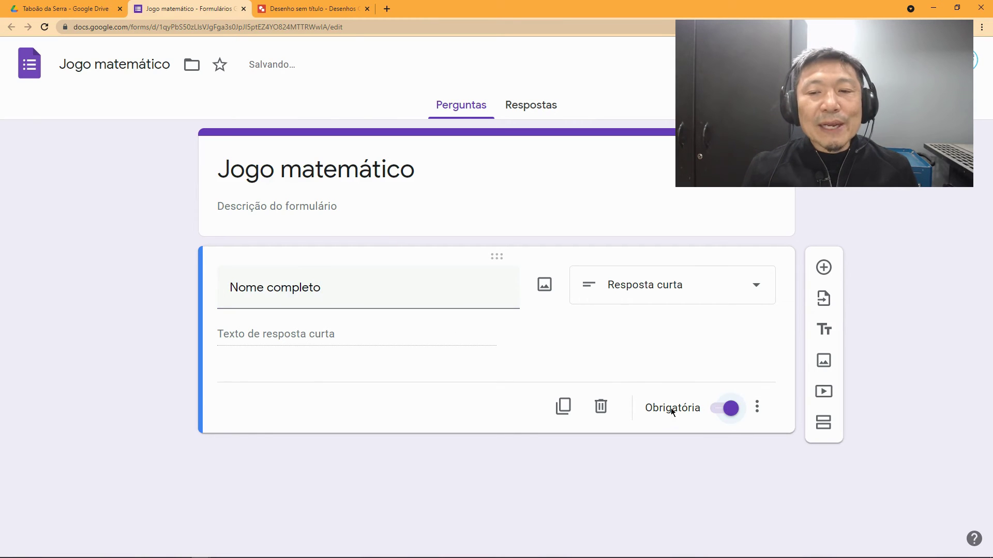
click(824, 267)
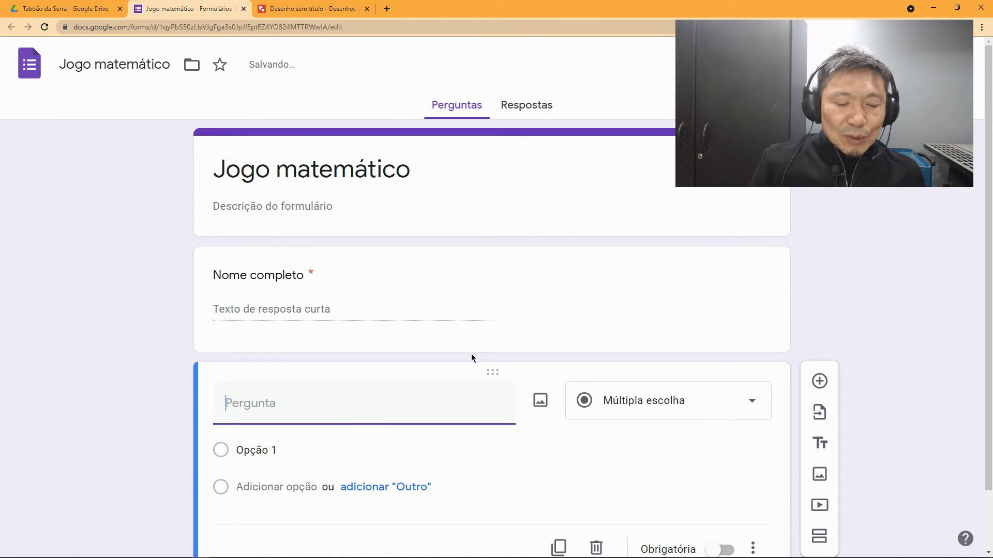
Step: Retitle the second question from 'Classe' to 'Sala' and make it a short-answer question
text(Classe)
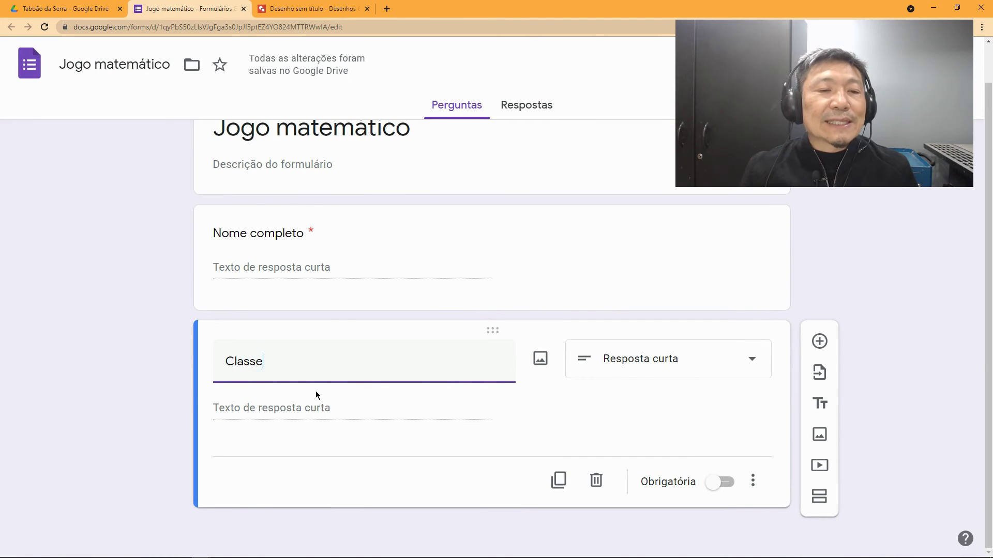
double_click(264, 368)
text(Sala)
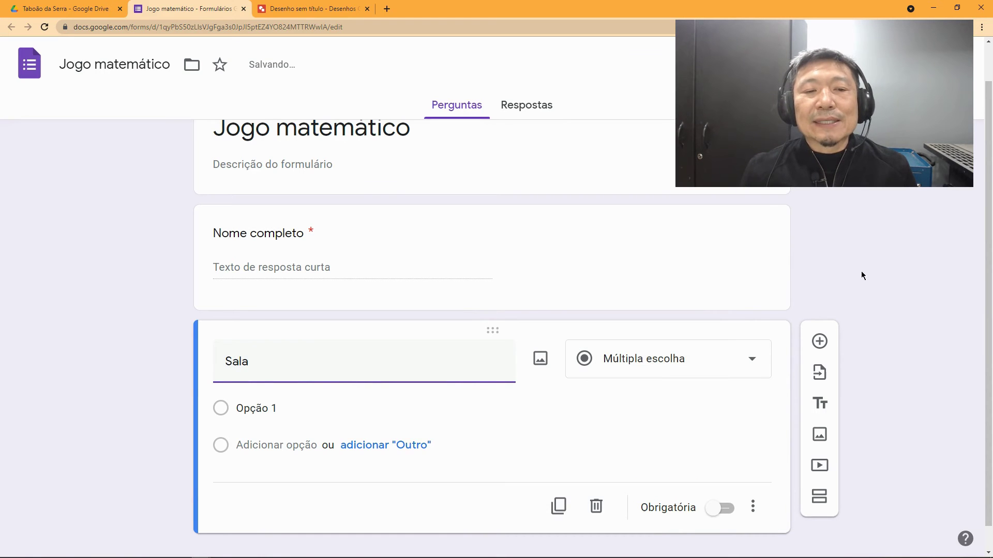
click(660, 371)
click(636, 96)
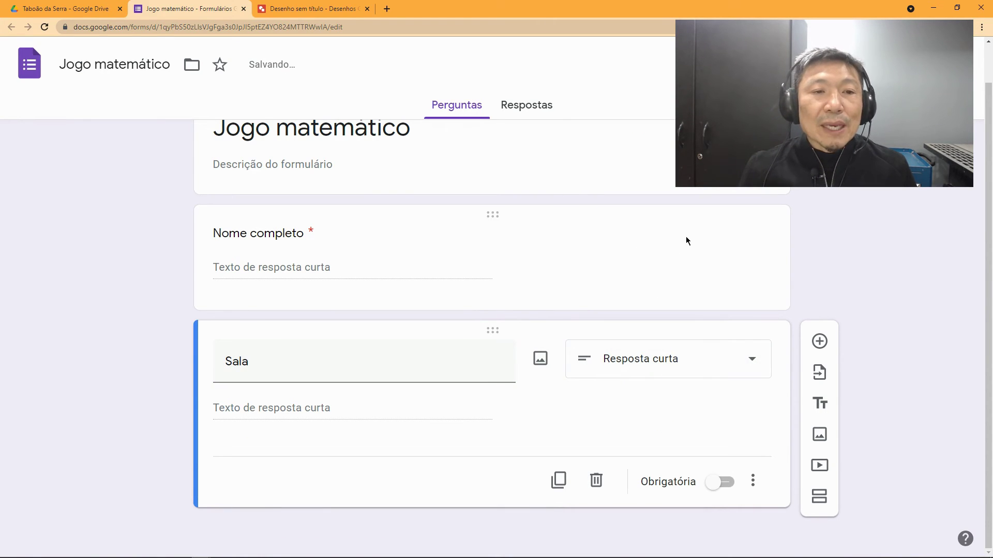
Step: Switch to the section plan in Google Drawings
scroll(691, 241, up, 1)
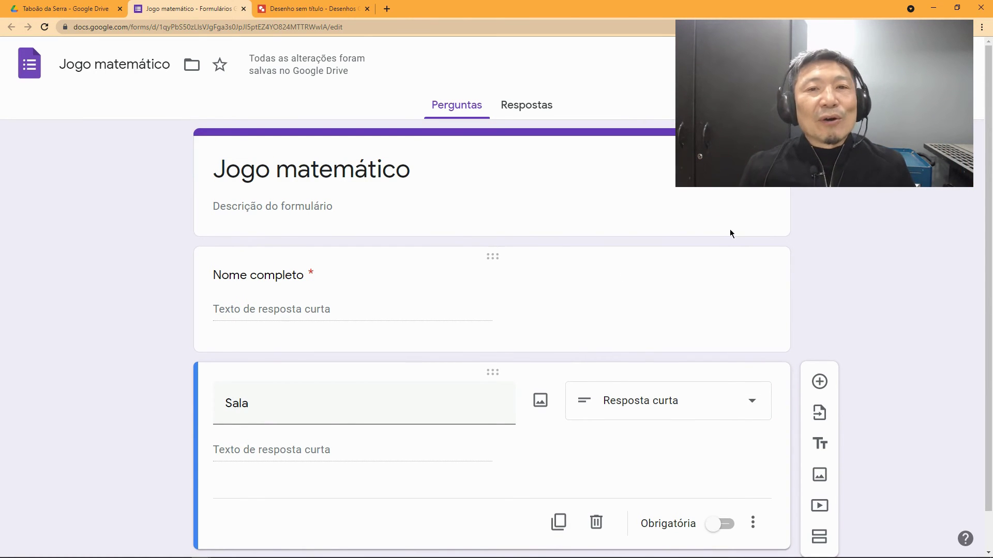
scroll(901, 264, down, 1)
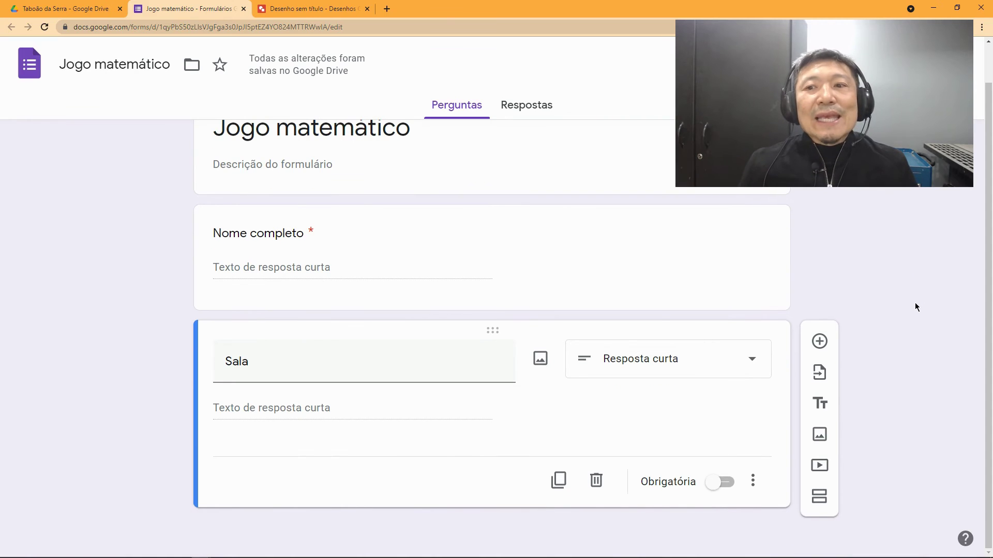
click(287, 15)
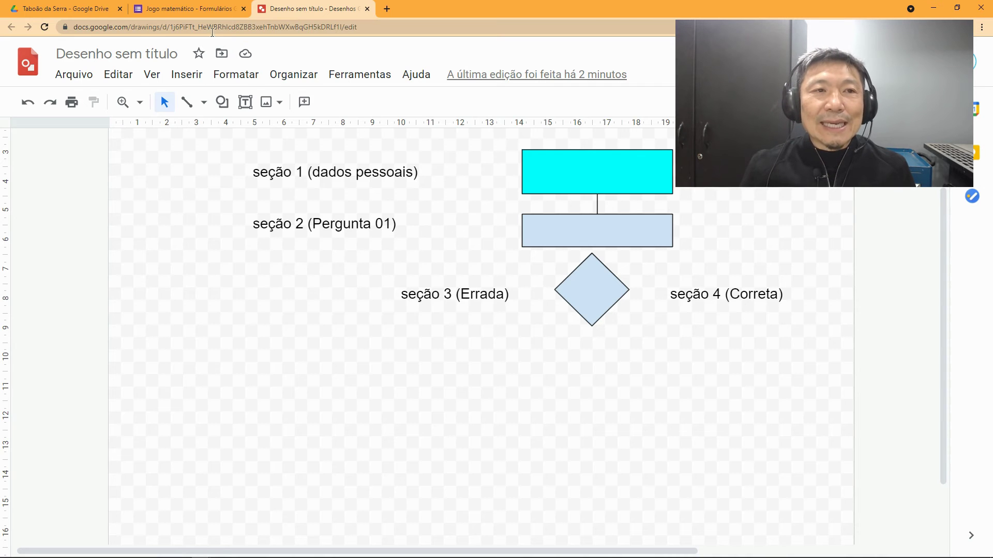
Step: Go from the section flowchart back to the Jogo matemático form
click(194, 12)
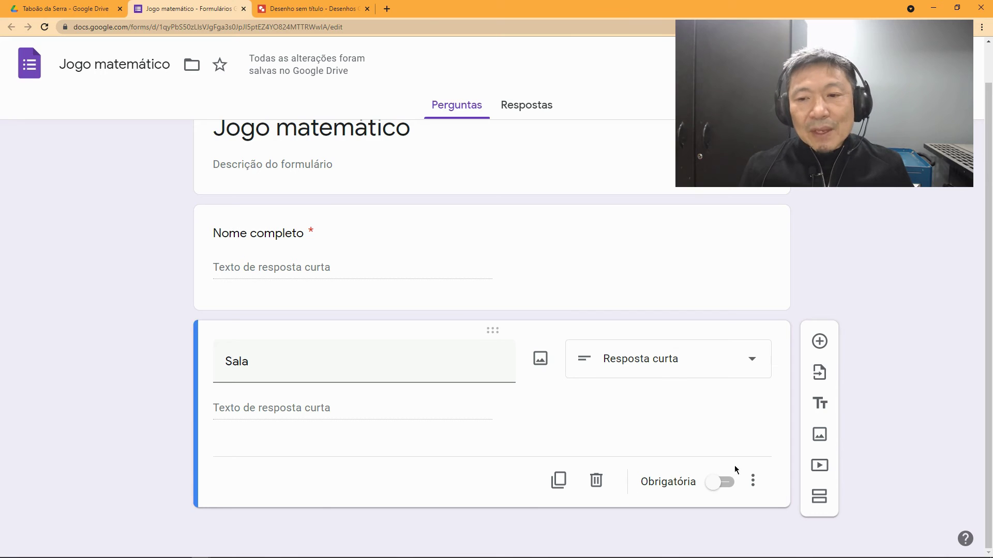
Step: Add a section 'Pergunta 01' with the question 'Qual é o resultado de: 1 + 1 x 2'
click(821, 498)
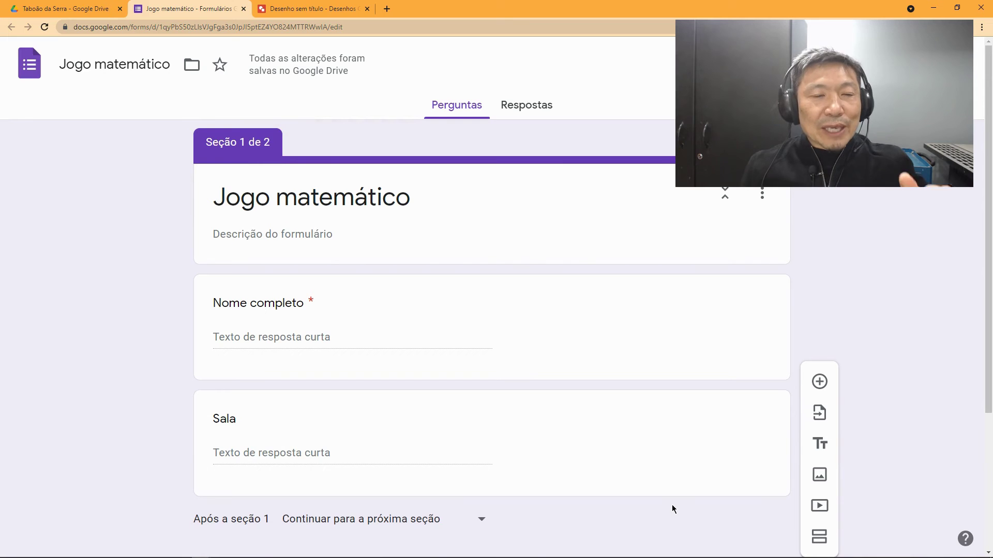
scroll(672, 506, down, 1)
scroll(672, 506, down, 3)
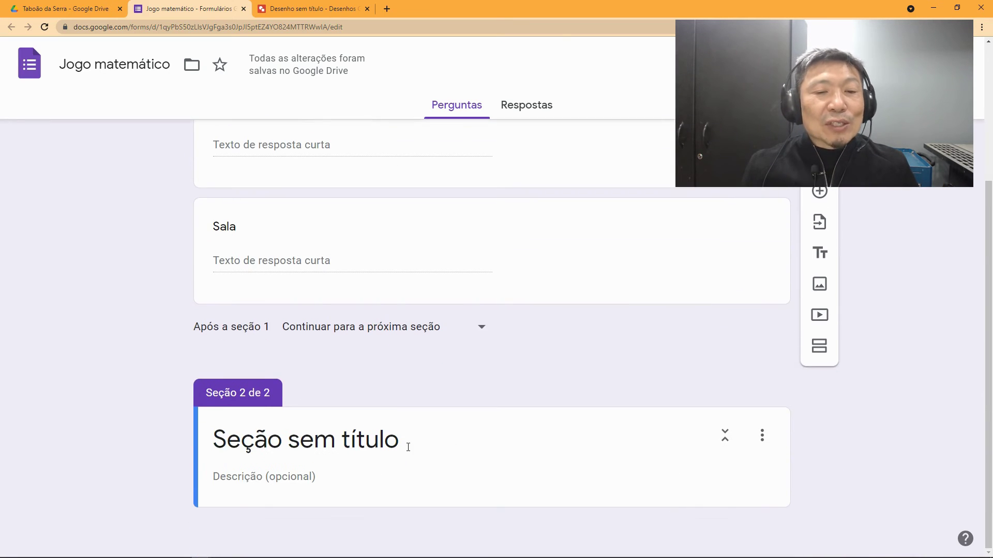
click(408, 447)
text(Pergunta 0)
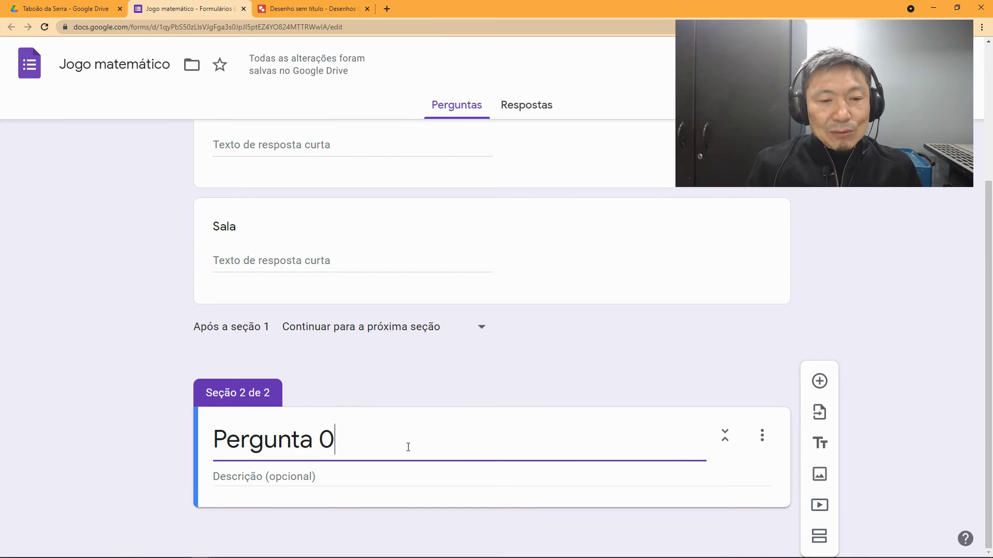
text(1)
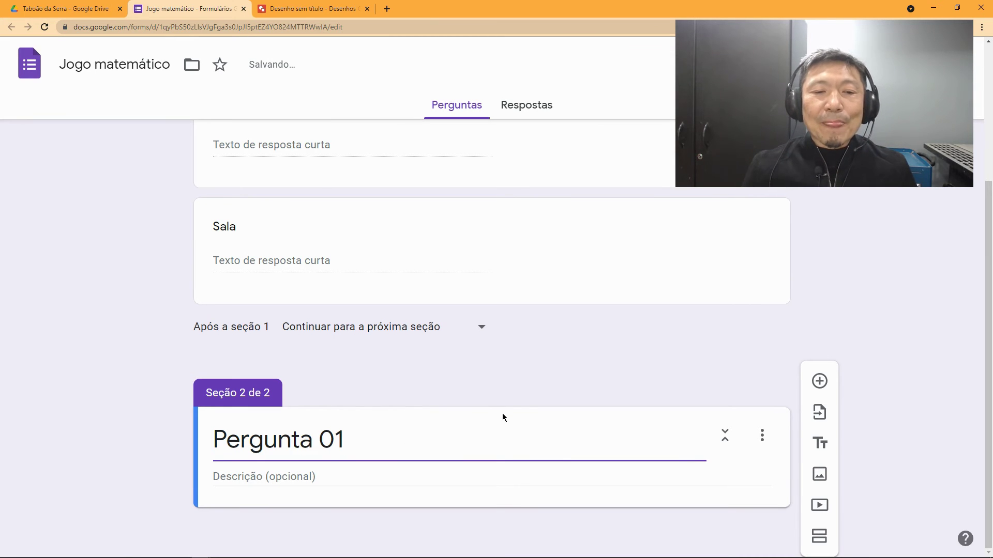
click(821, 384)
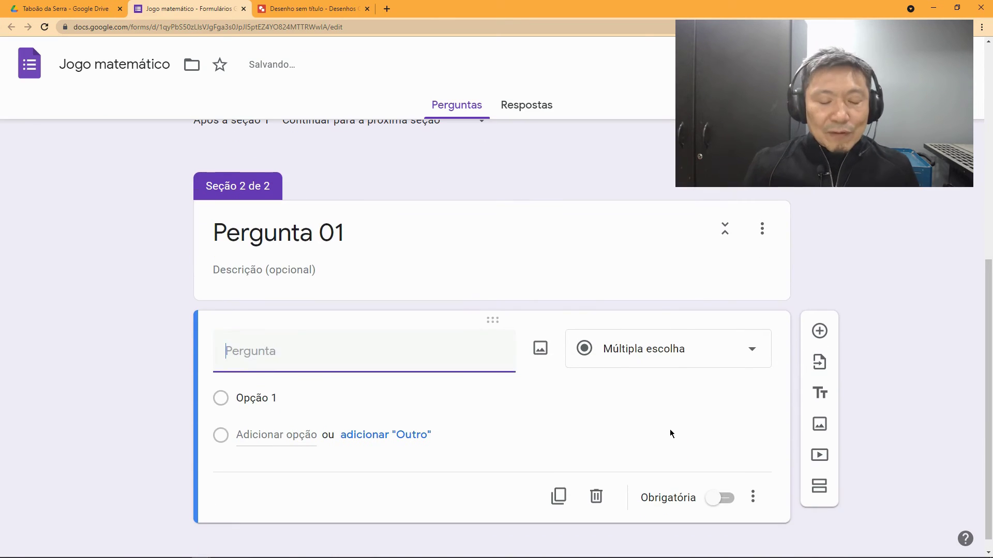
text(Qua)
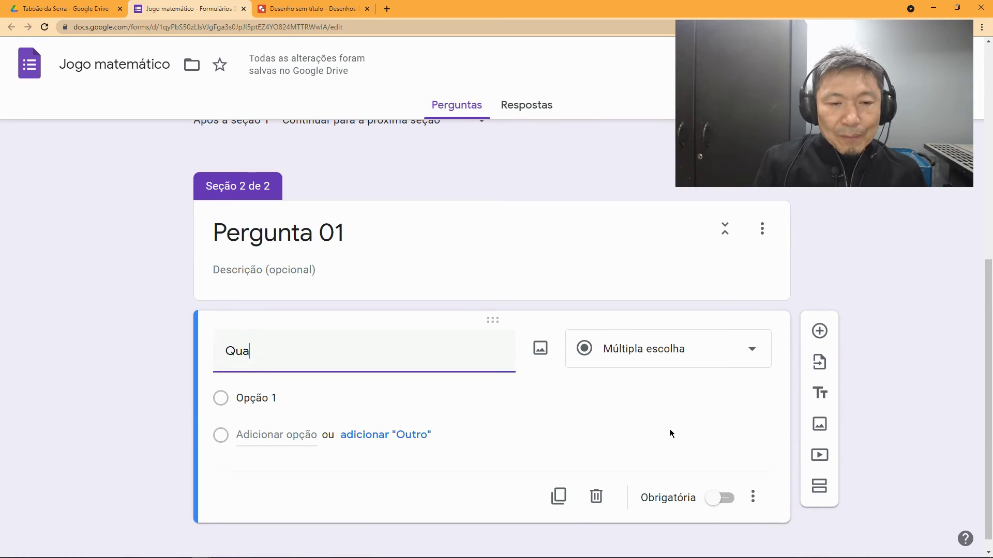
text(l é o)
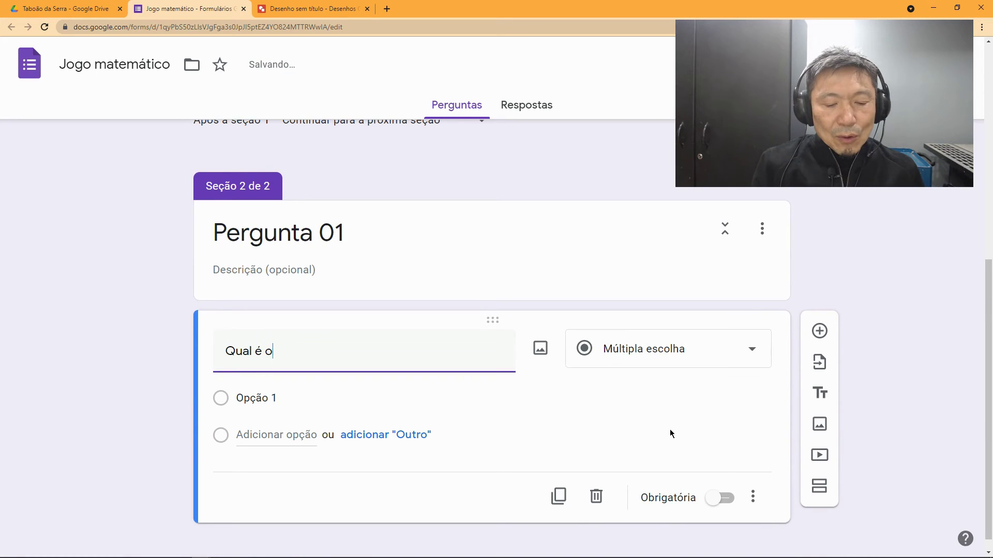
text( resultado de)
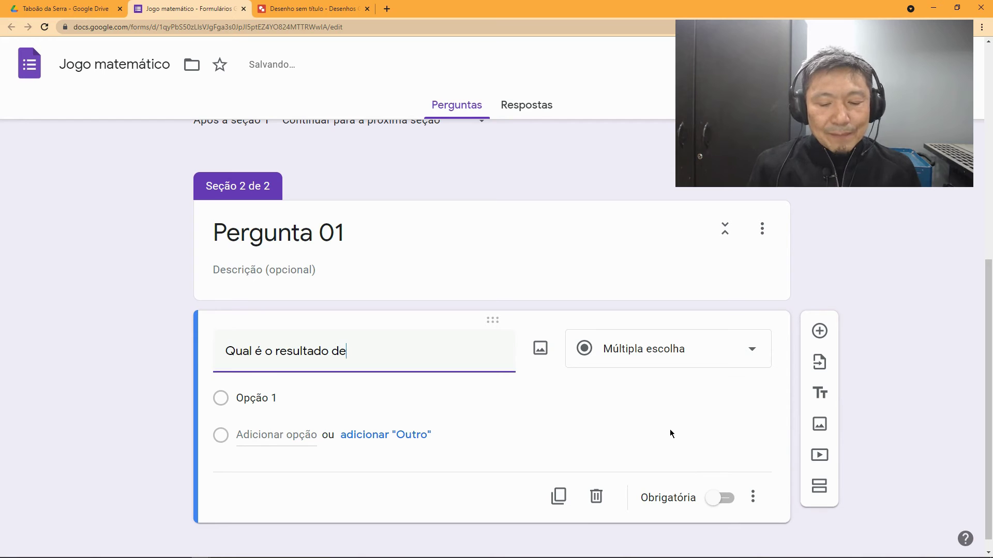
text(: 1 +)
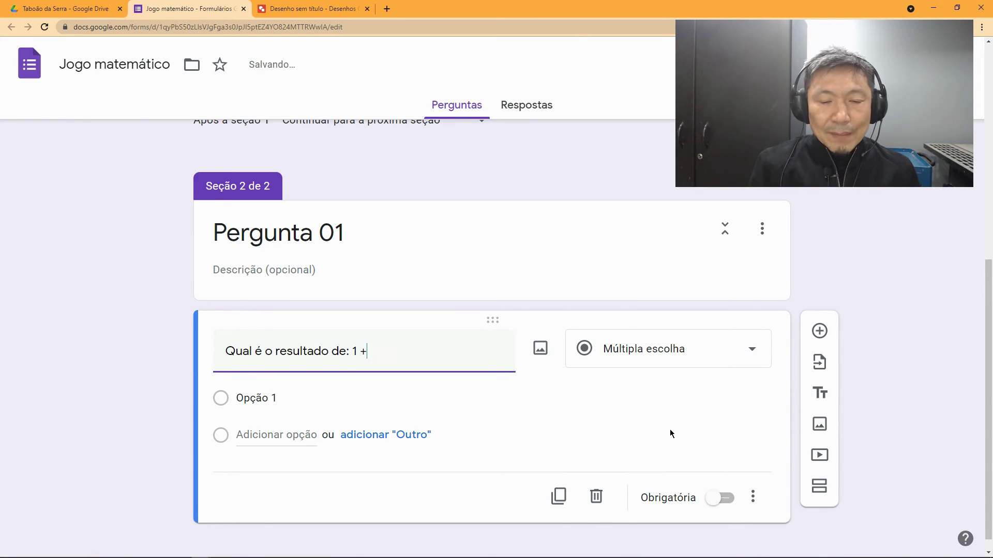
text( 1)
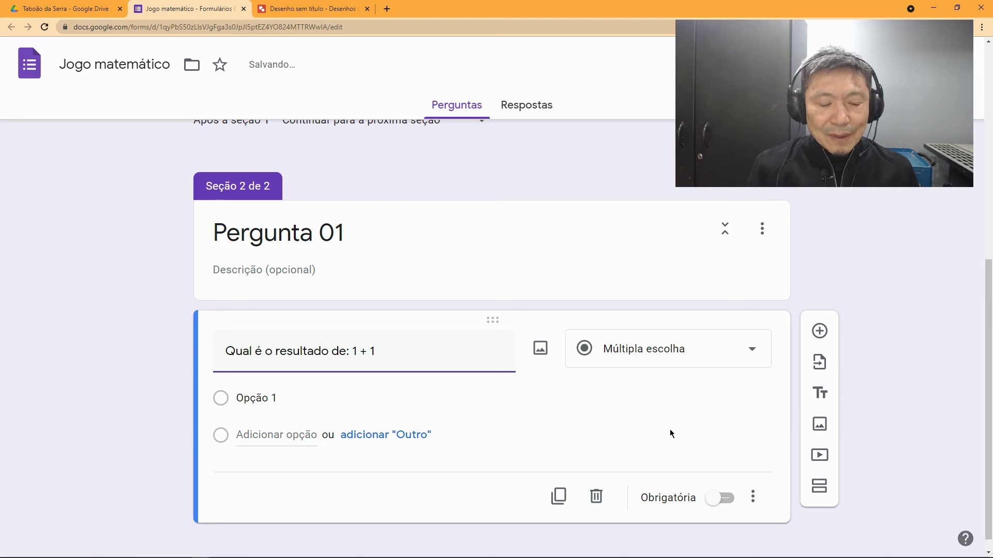
text( x 2)
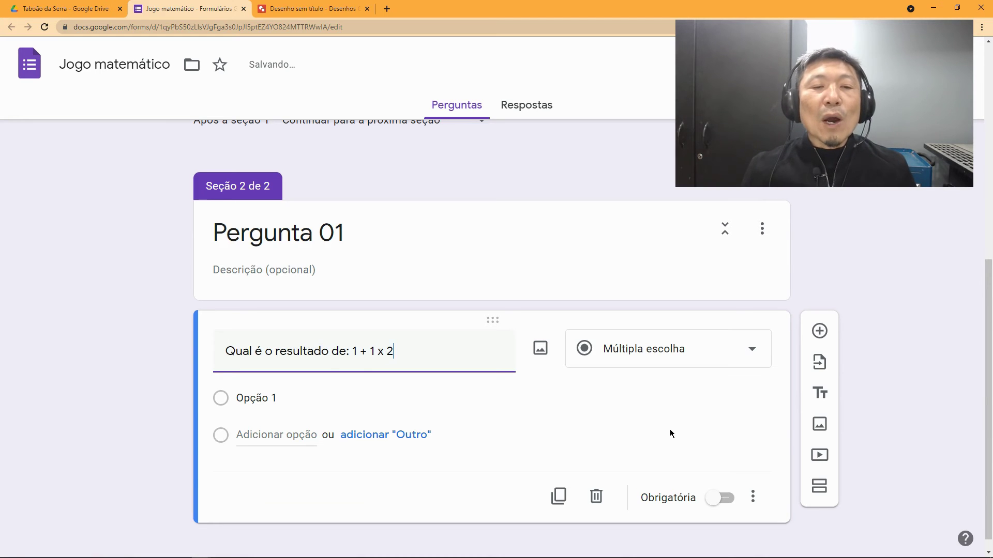
Step: Give the '1 + 1 x 2' question the answer options 1, 2, 3 and 4
click(247, 399)
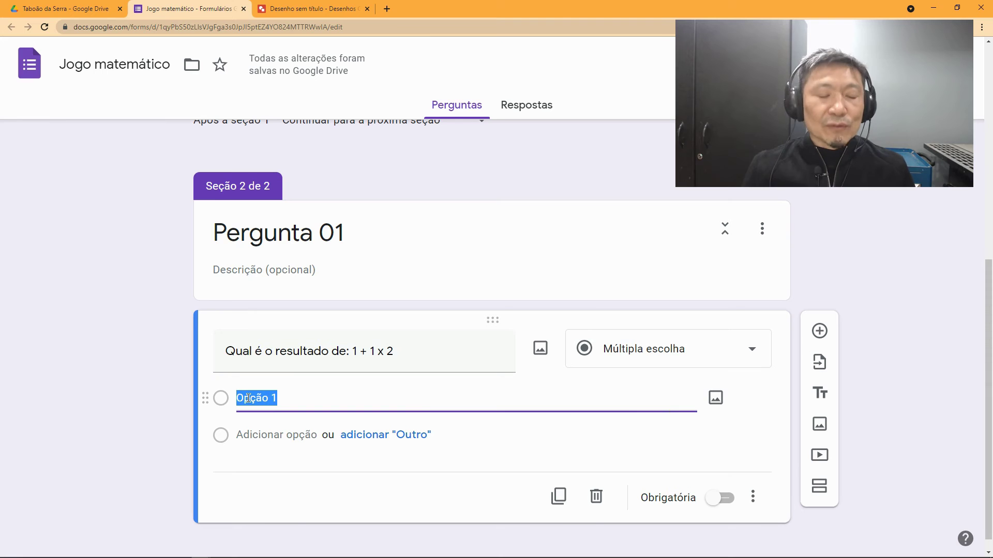
text(1)
key(Return)
text(2)
key(Return)
text(3)
key(Return)
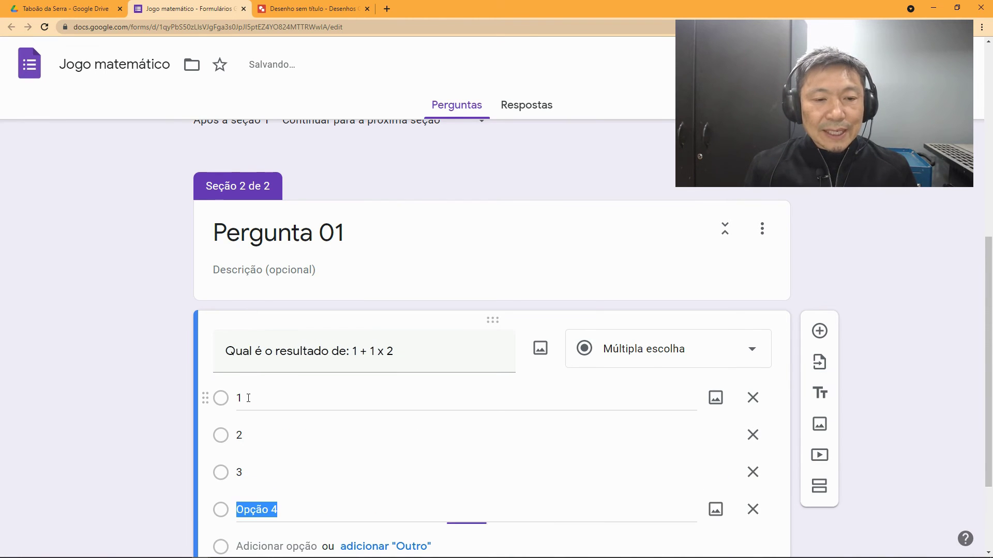
text(4)
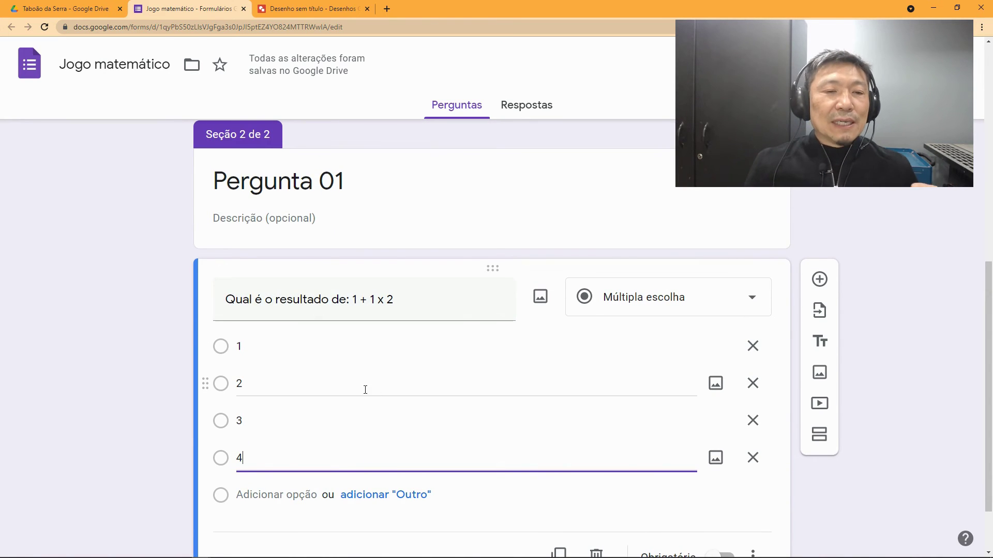
Step: Switch to the section-routing flowchart in Google Drawings
scroll(324, 362, down, 1)
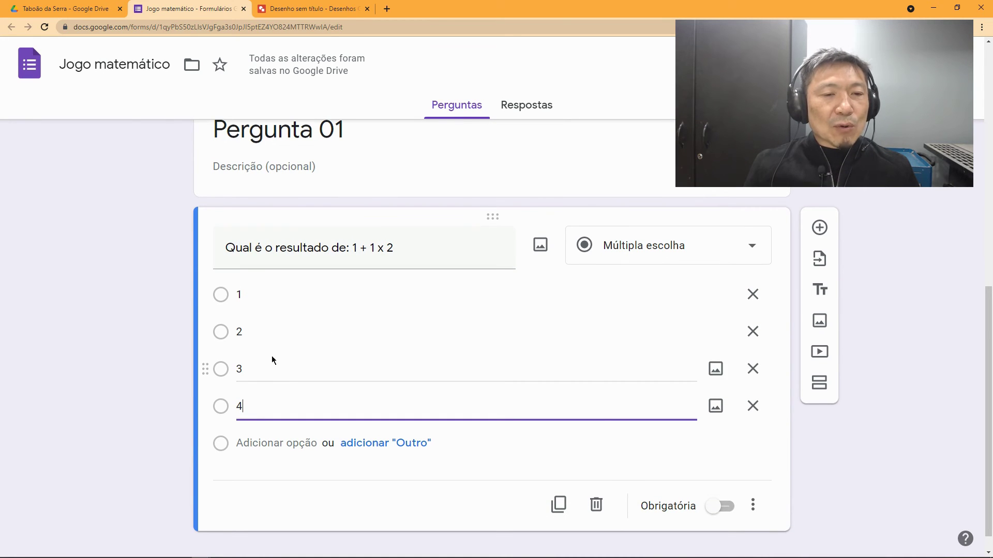
scroll(287, 386, down, 1)
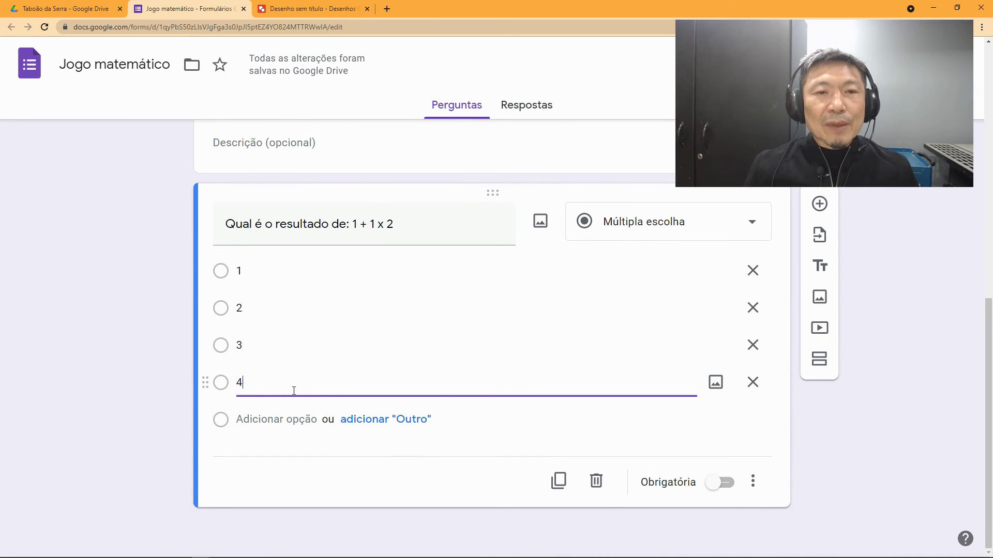
click(328, 10)
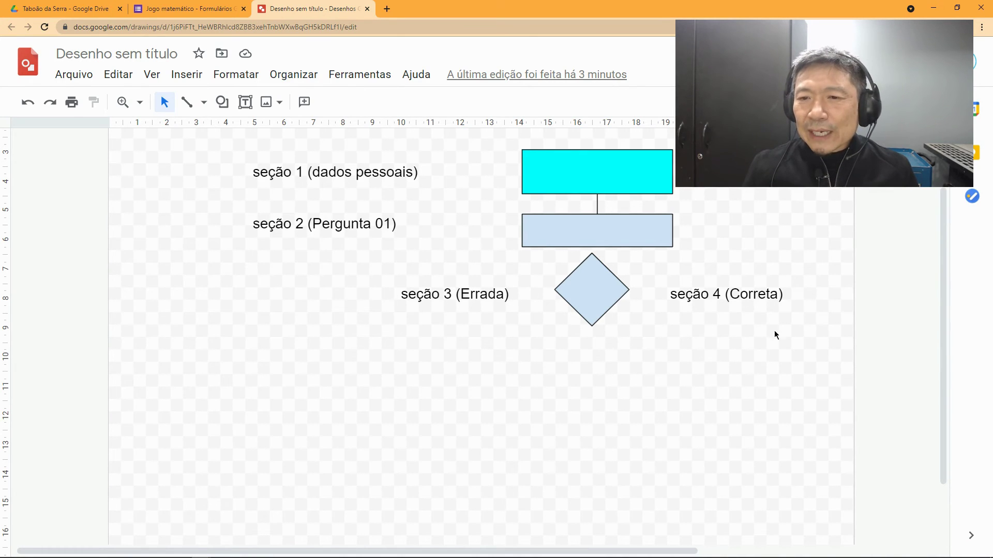
Step: Back in the form, add a third section 'Não foi dessa vez' with a blank question
click(207, 10)
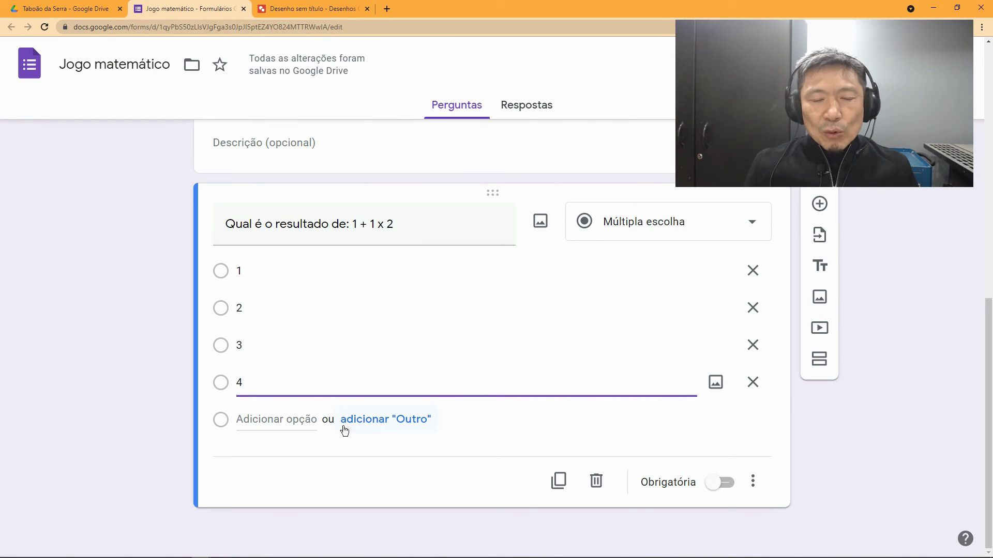
click(819, 359)
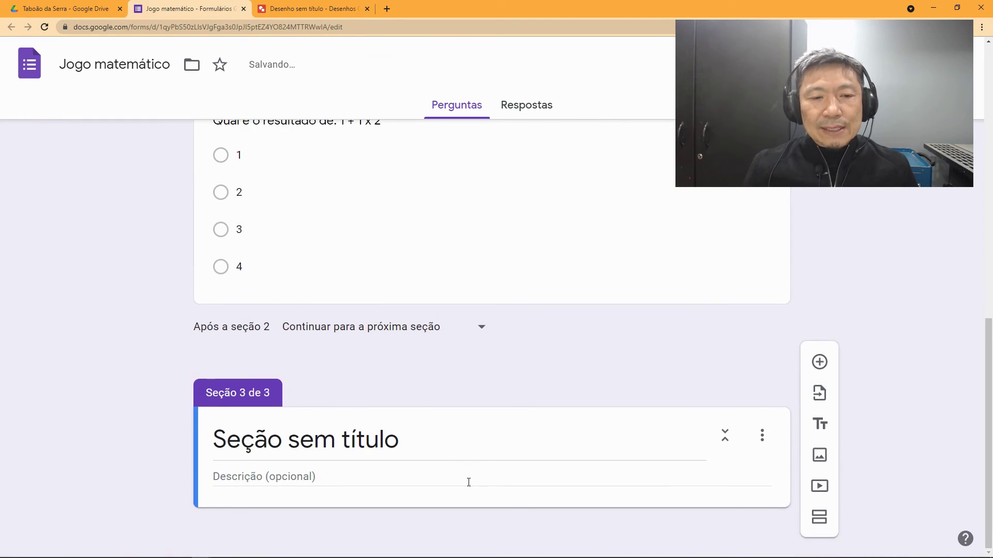
click(421, 450)
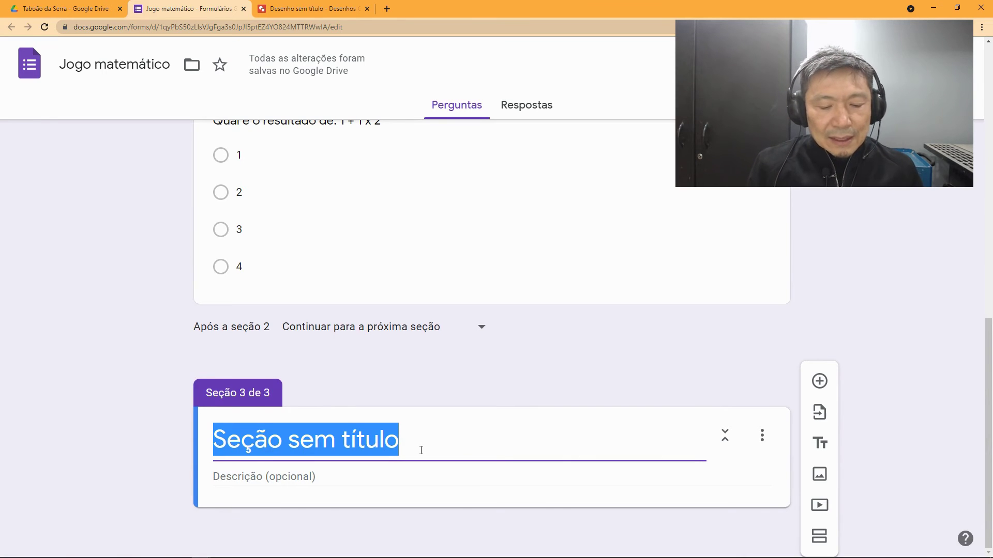
text(Não foi dess)
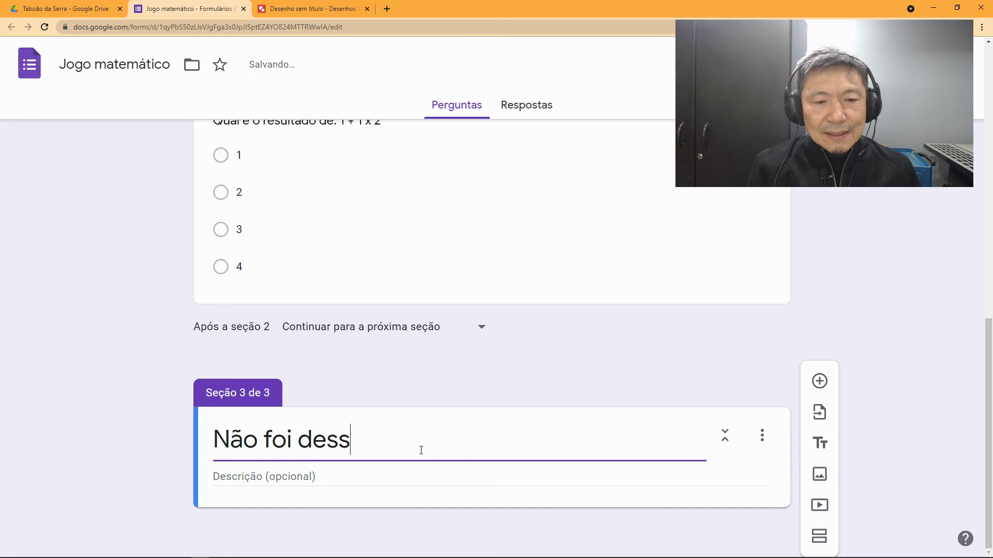
text(a vez)
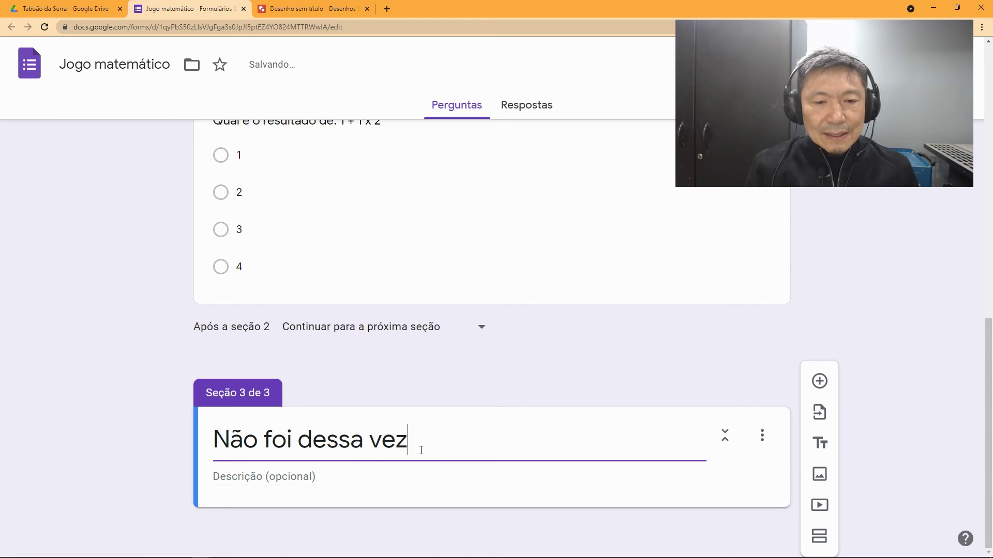
click(820, 391)
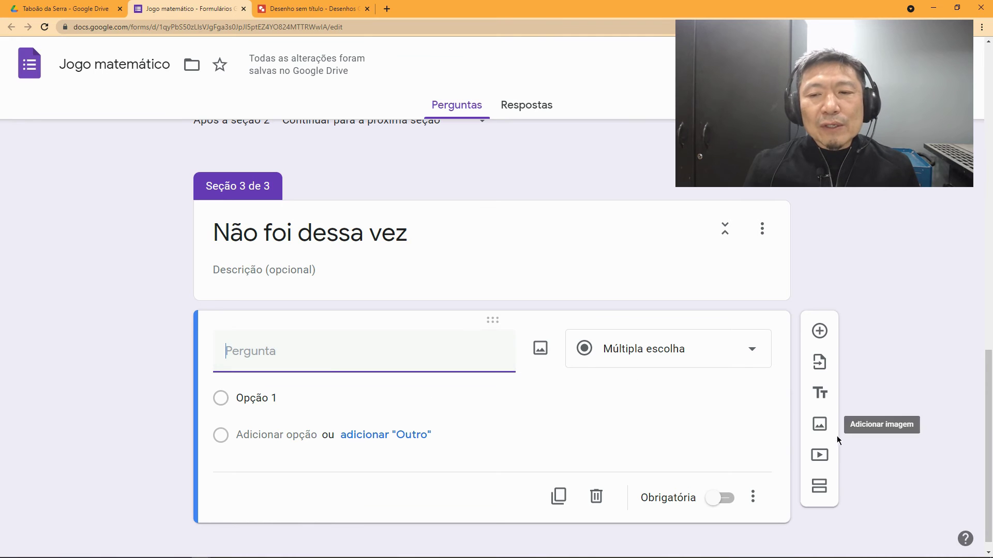
Step: Embed YouTube video 'Regra dos Sinais - Jogo do Sinal' above section 3's blank question
click(816, 458)
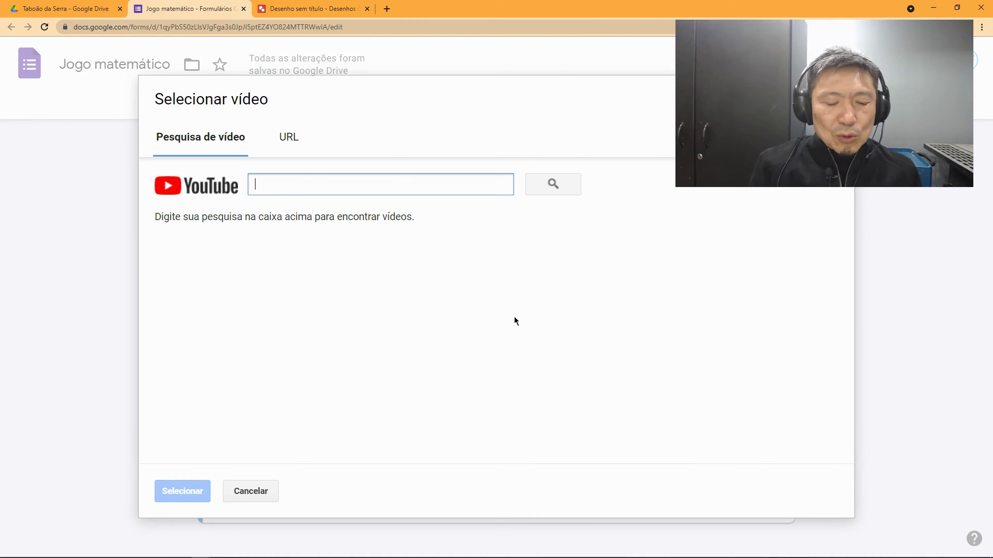
text(p)
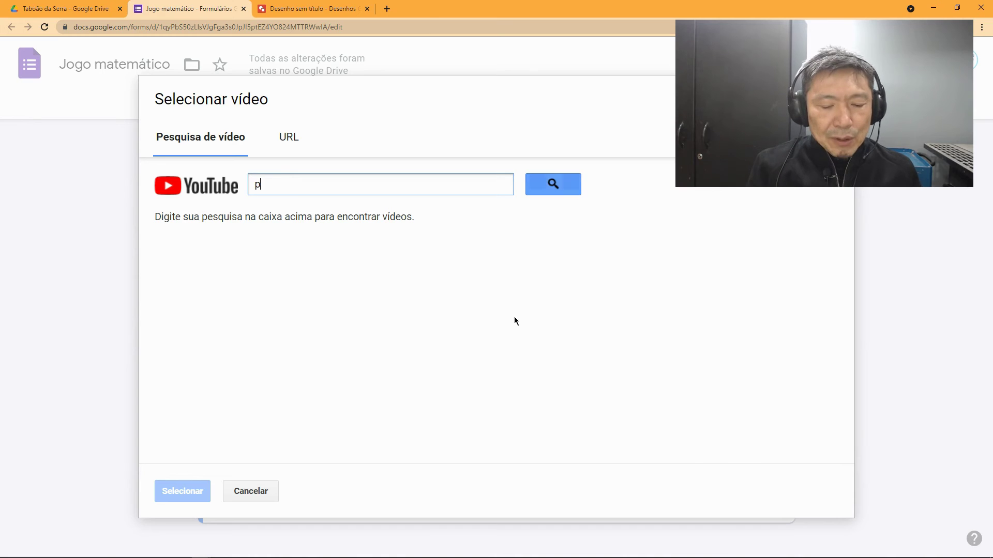
text(rioridade )
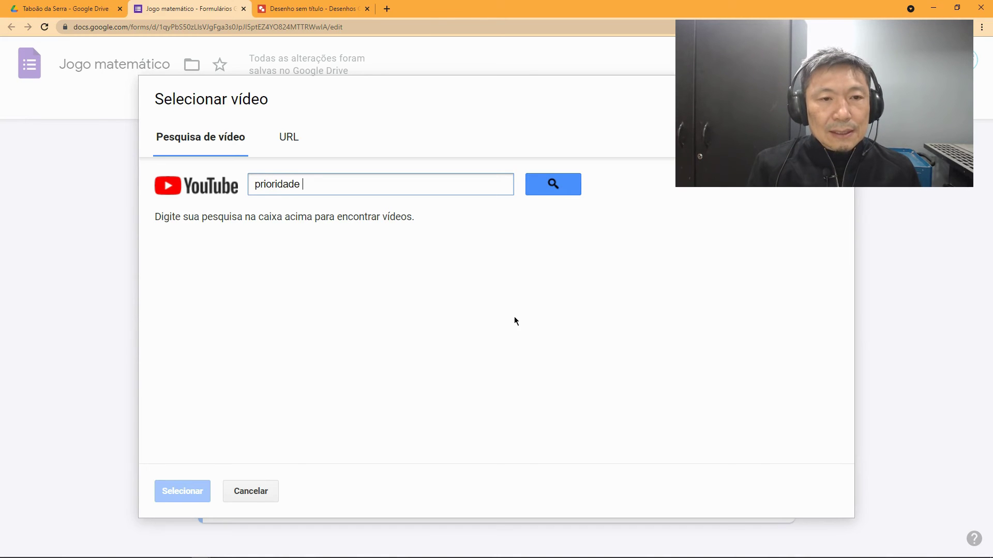
text(de sinais matemáticos)
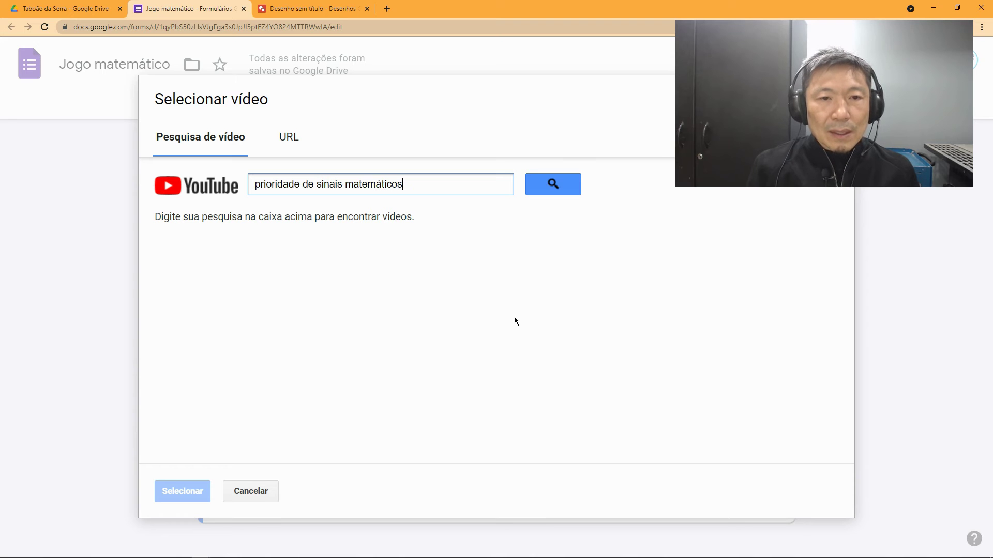
key(Return)
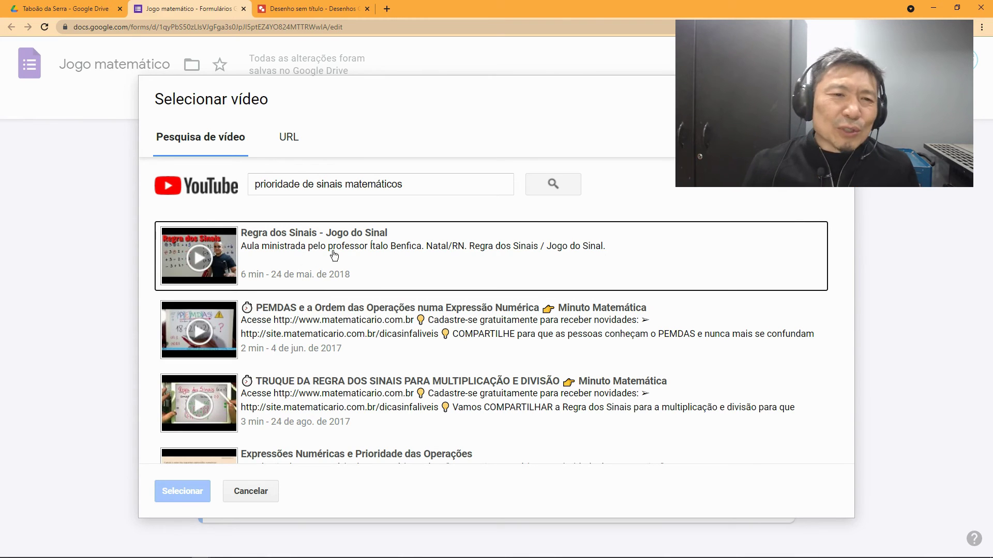
click(289, 252)
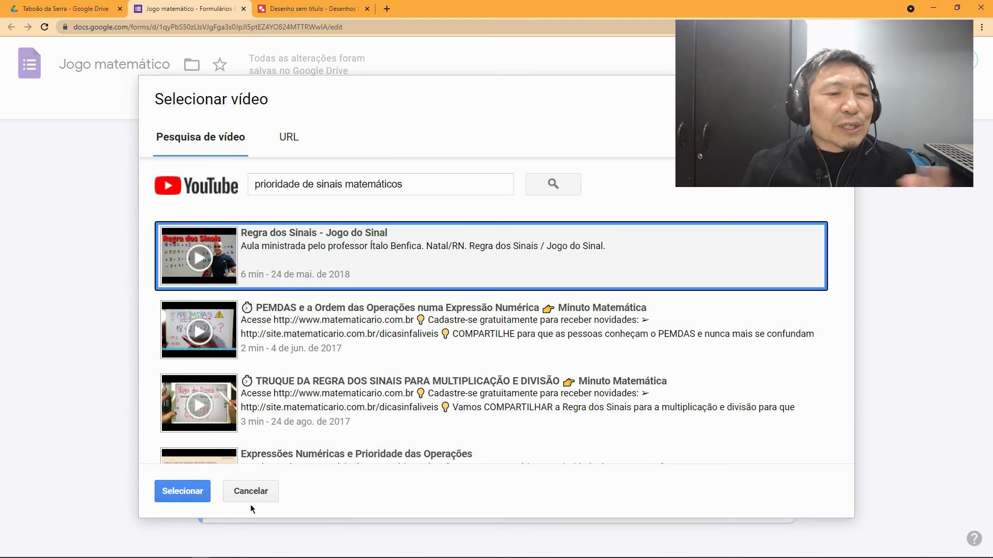
click(182, 492)
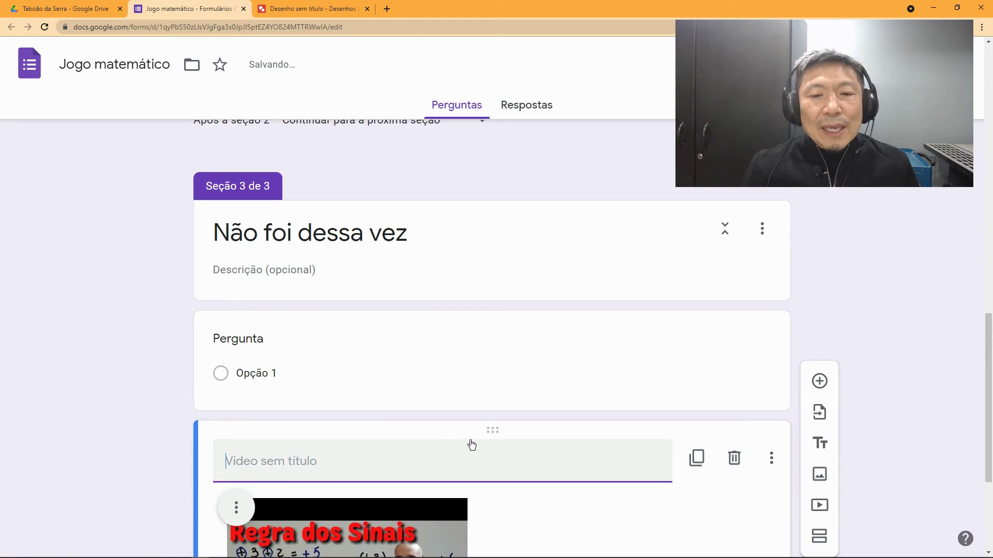
drag(493, 429, 494, 317)
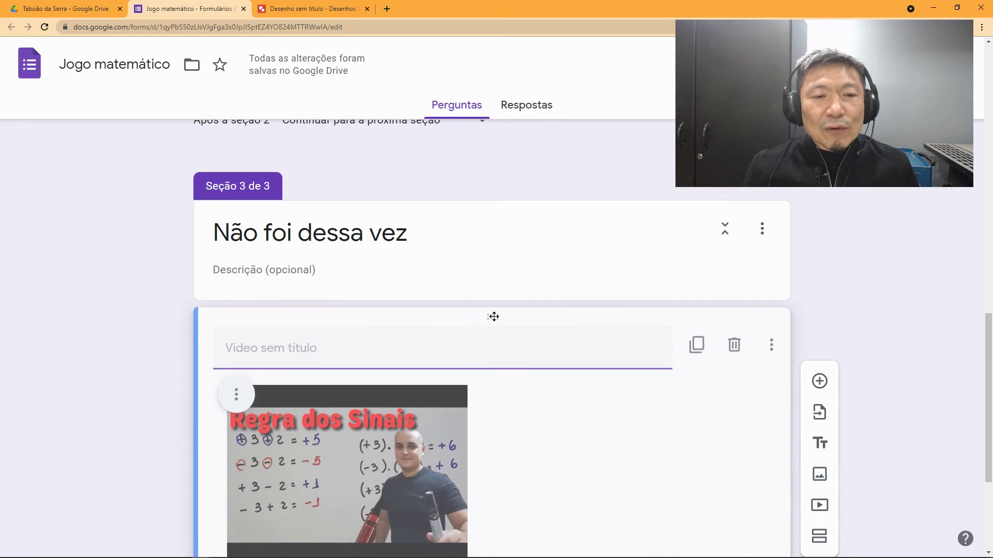
Step: Title the video 'Assista o vídeo para entender o conceito.'
text(Assista)
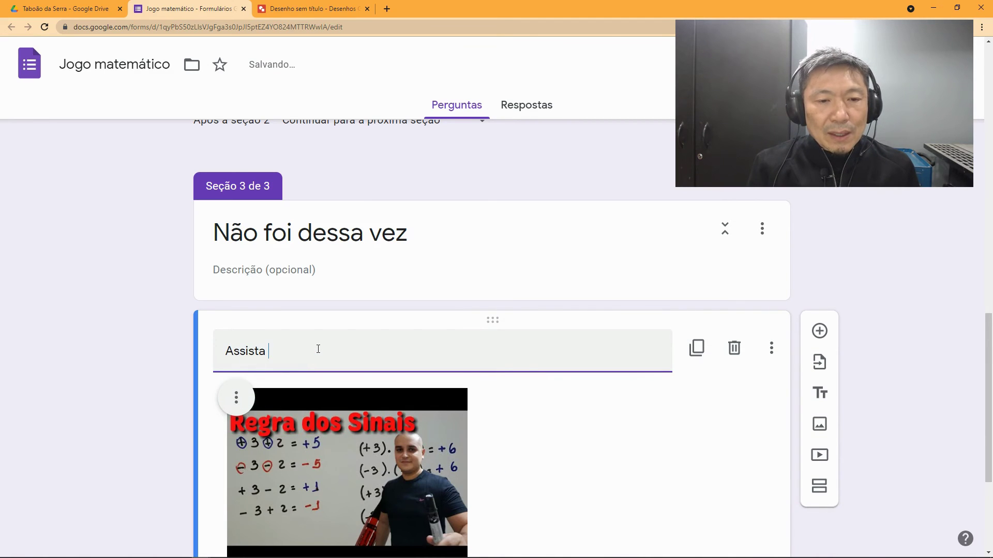
text( o véideo)
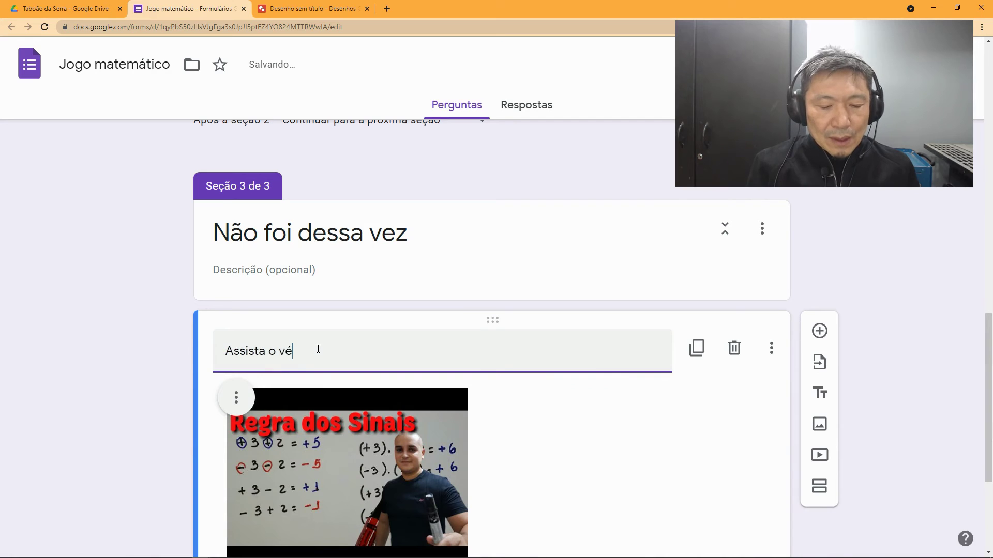
key(BackSpace)
key(BackSpace)
key(BackSpace)
key(BackSpace)
key(BackSpace)
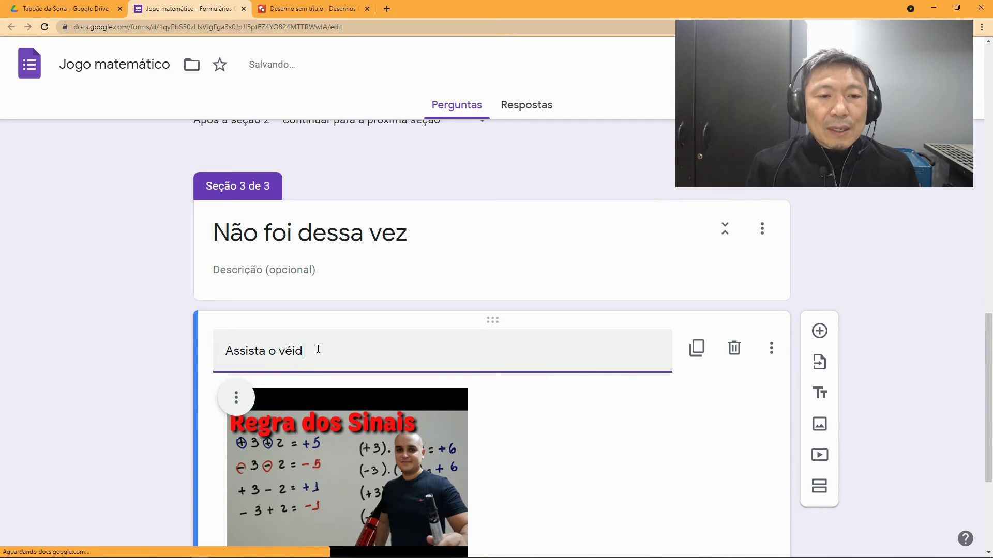
text(ídeo)
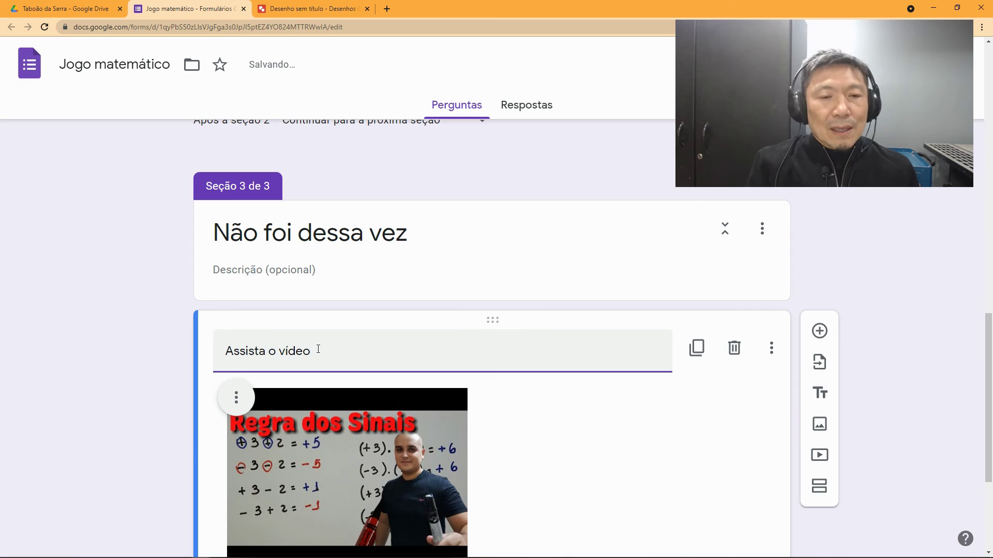
text( p)
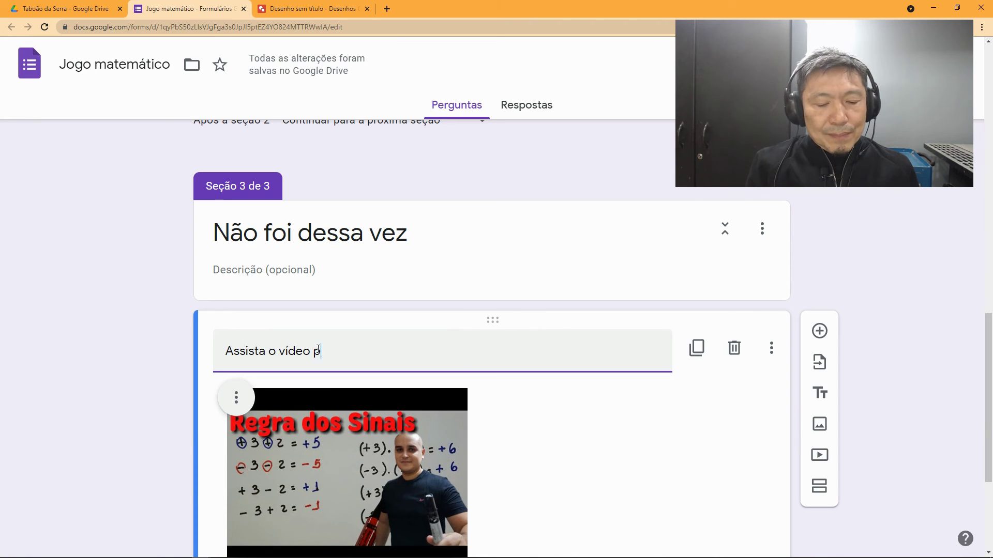
text(ara entnde)
key(BackSpace)
key(BackSpace)
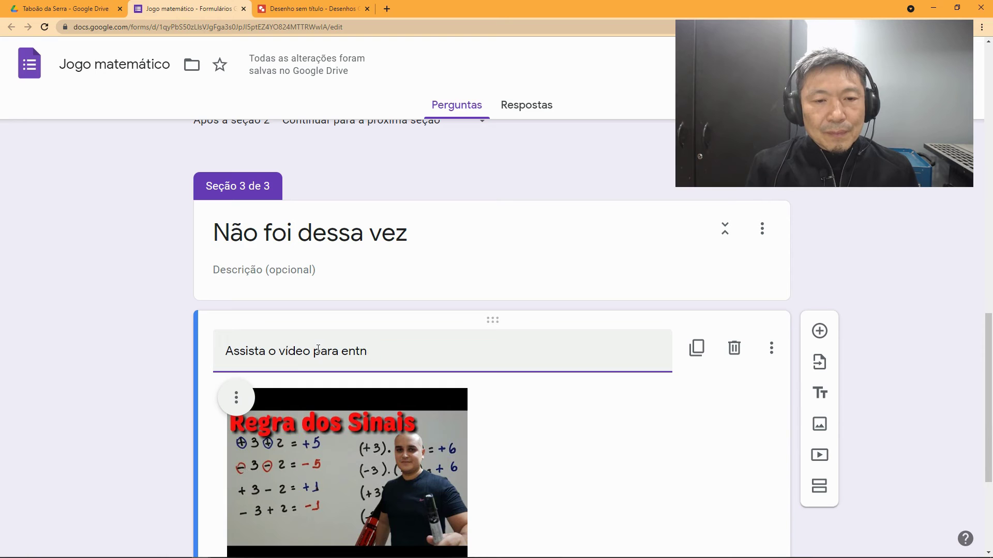
text(nder)
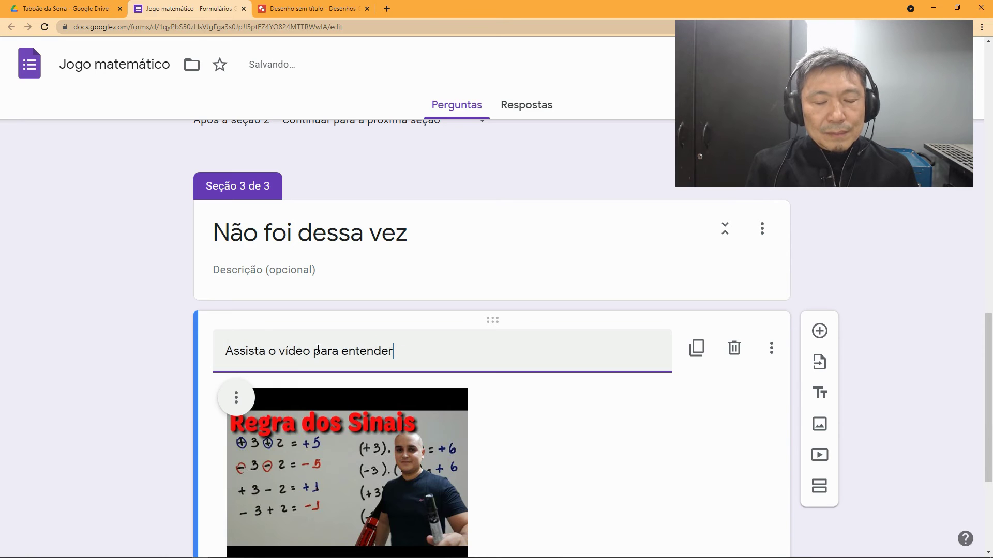
text( o conceito)
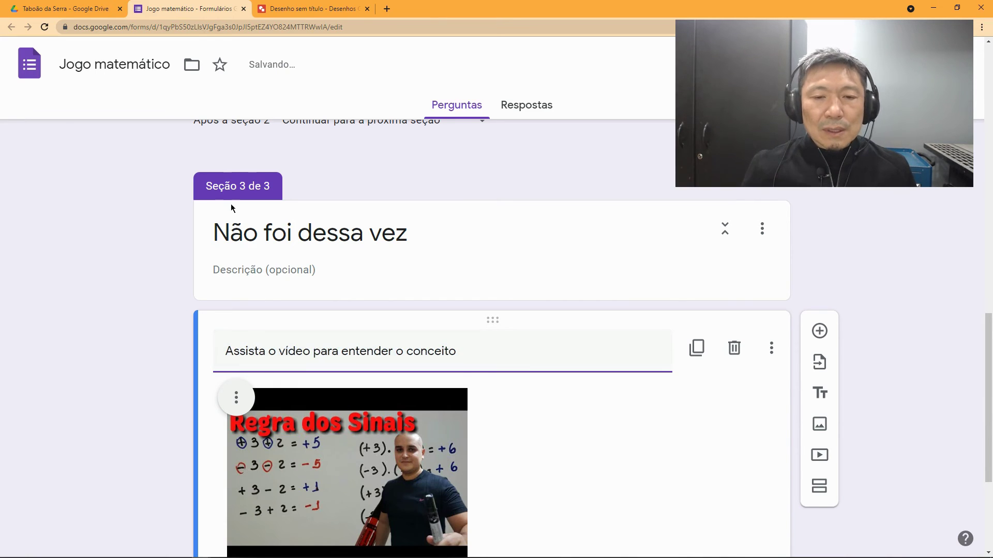
scroll(499, 399, down, 2)
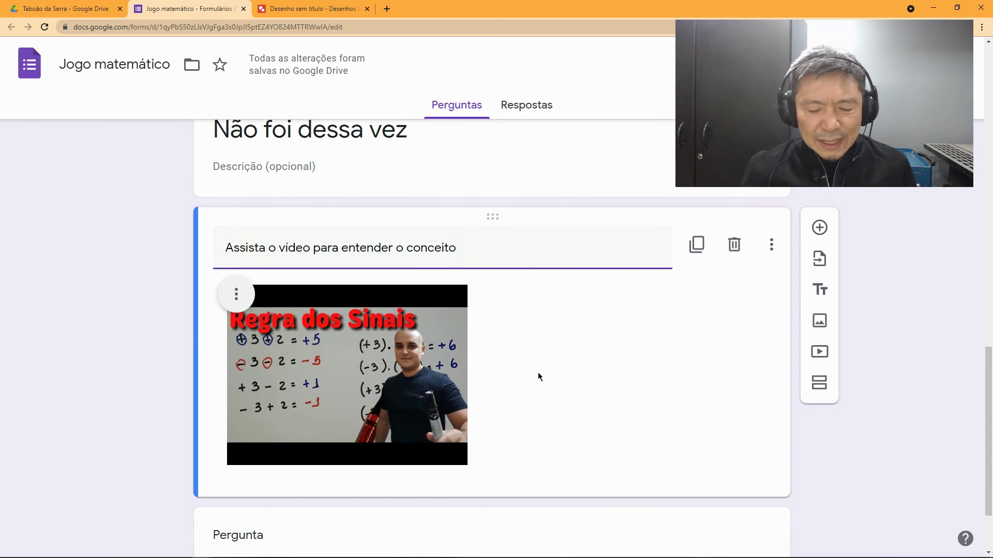
text(.)
scroll(538, 371, down, 1)
scroll(535, 376, down, 1)
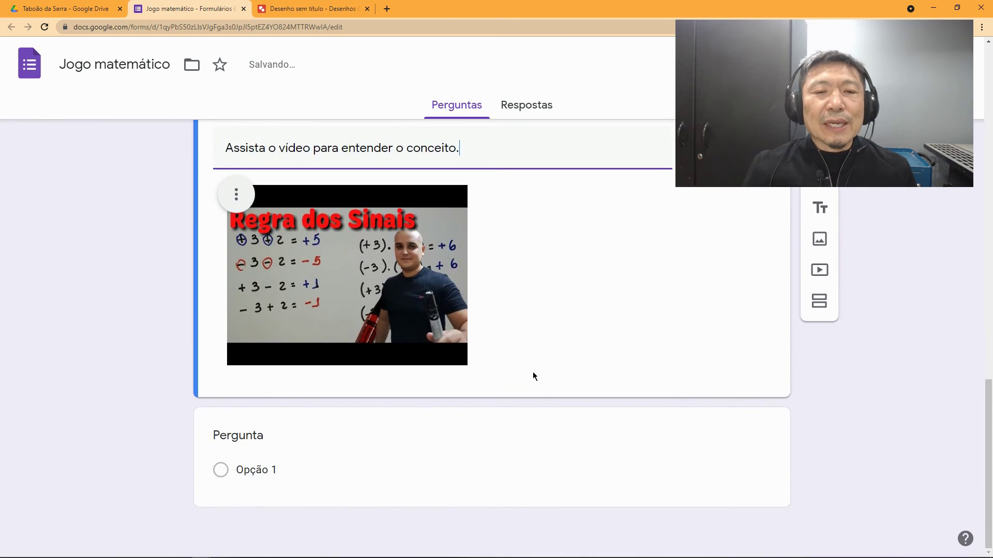
Step: Title the blank question 'Deseja tentar novamente' with answer options Sim and Não
click(261, 434)
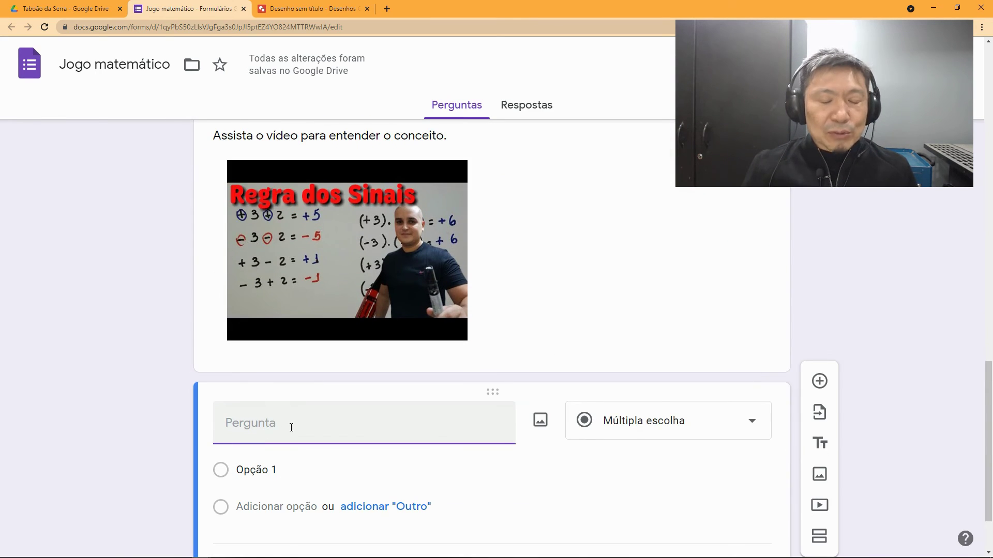
text(D)
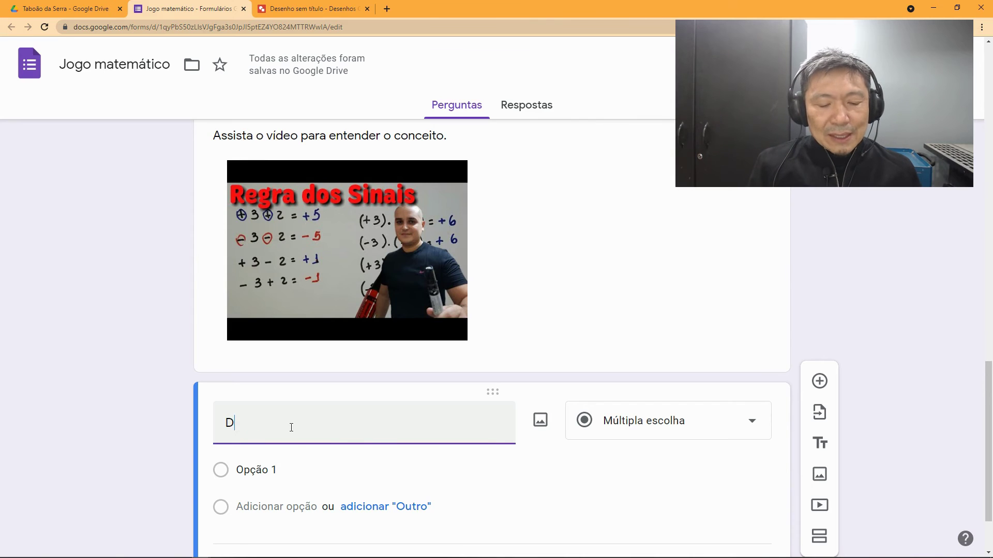
text(eseja tentar novamente)
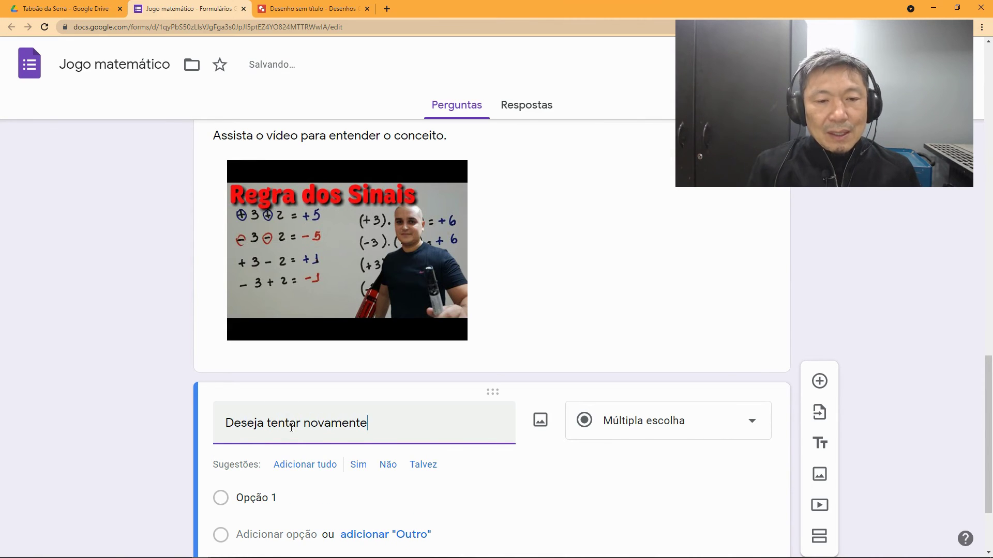
click(359, 467)
click(361, 467)
scroll(365, 469, down, 1)
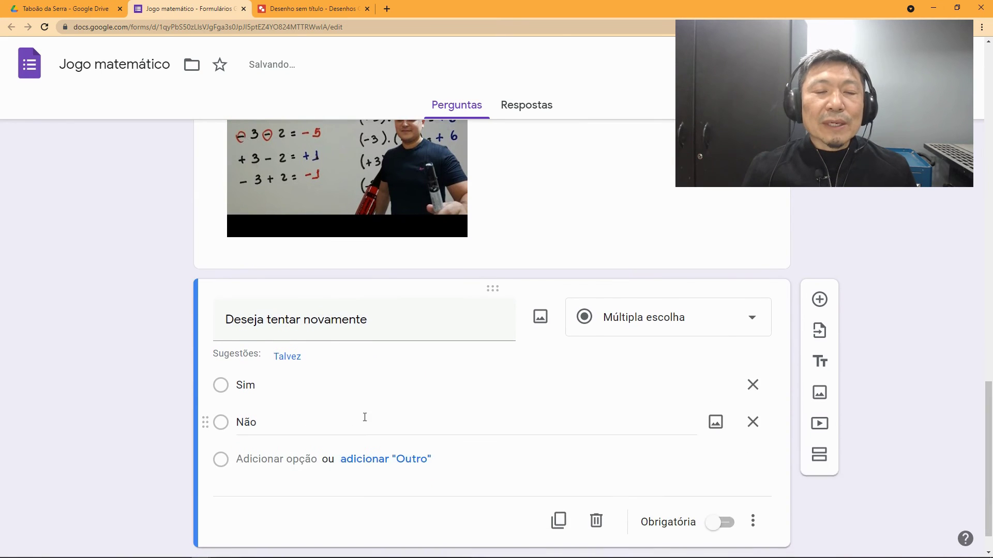
scroll(373, 406, up, 5)
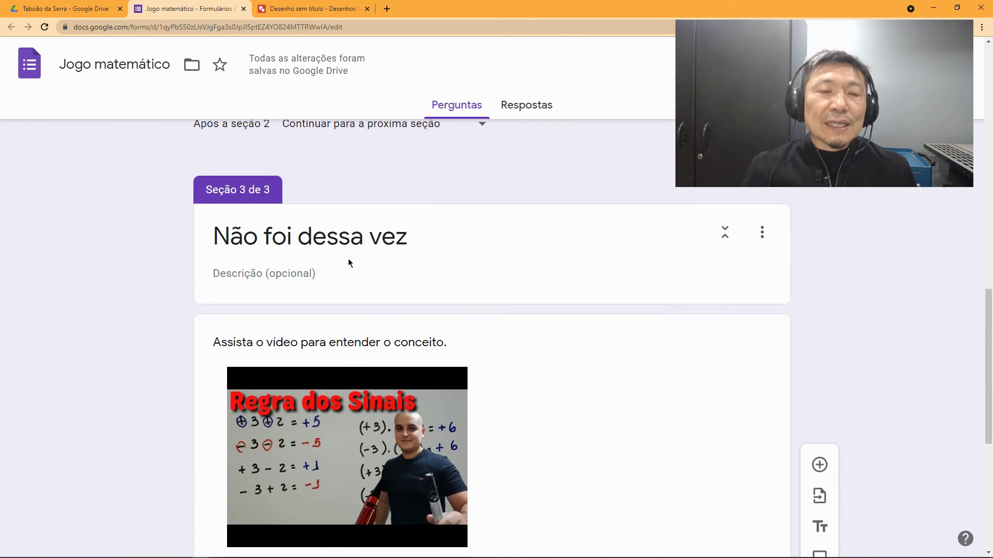
scroll(361, 310, down, 2)
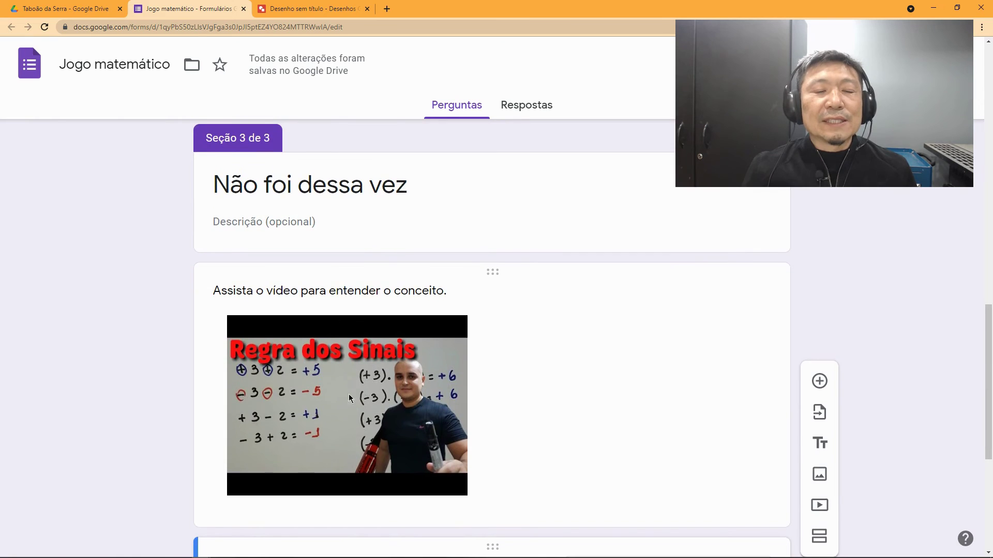
scroll(353, 378, down, 1)
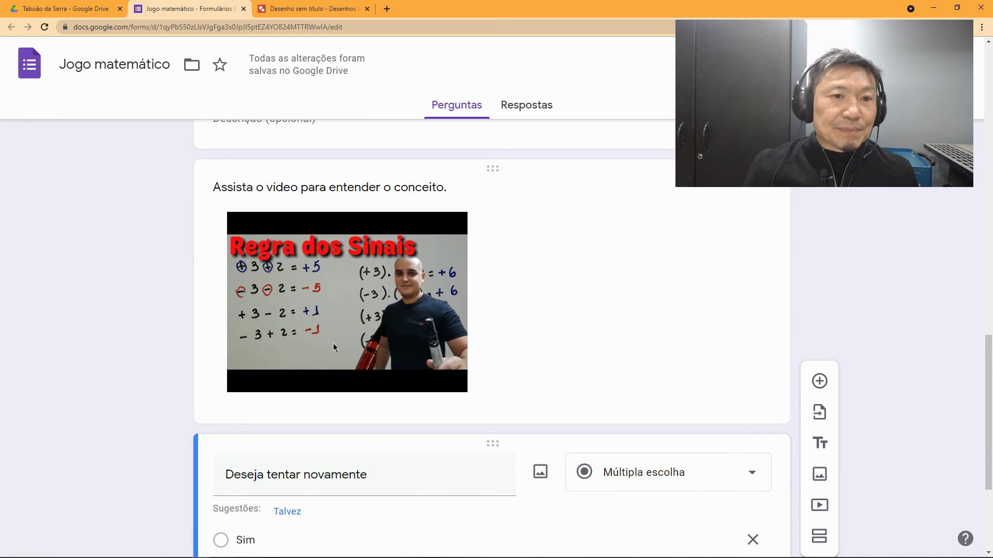
scroll(333, 344, down, 3)
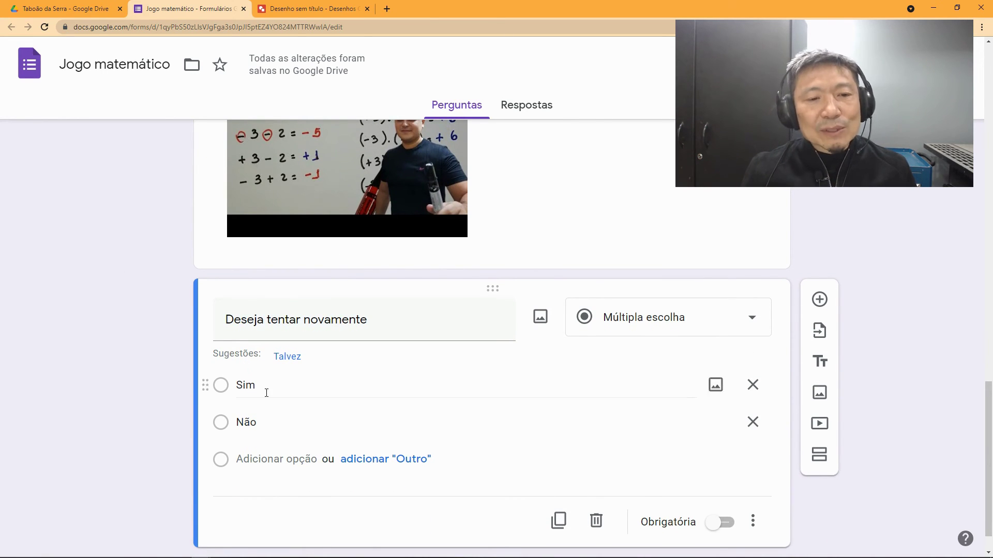
scroll(277, 428, down, 1)
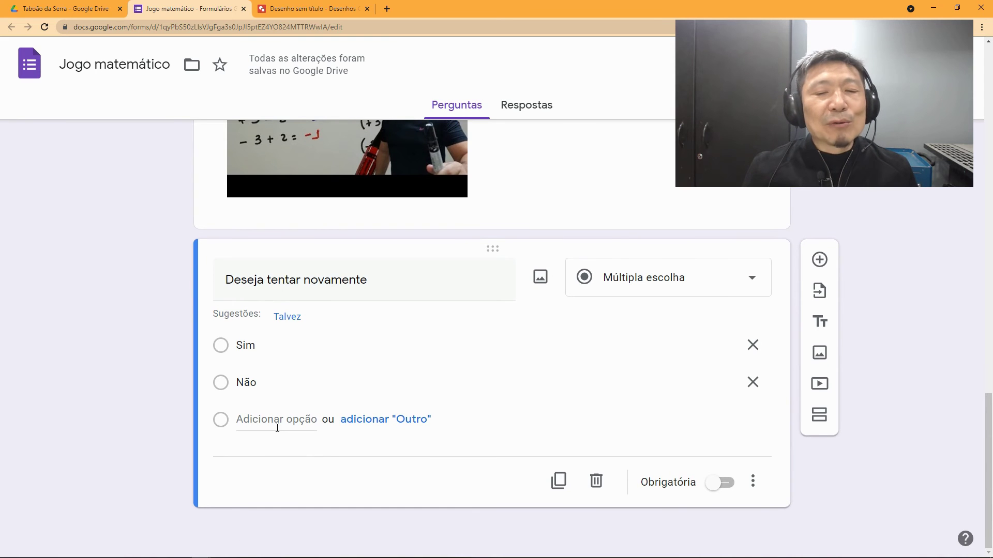
scroll(277, 428, up, 10)
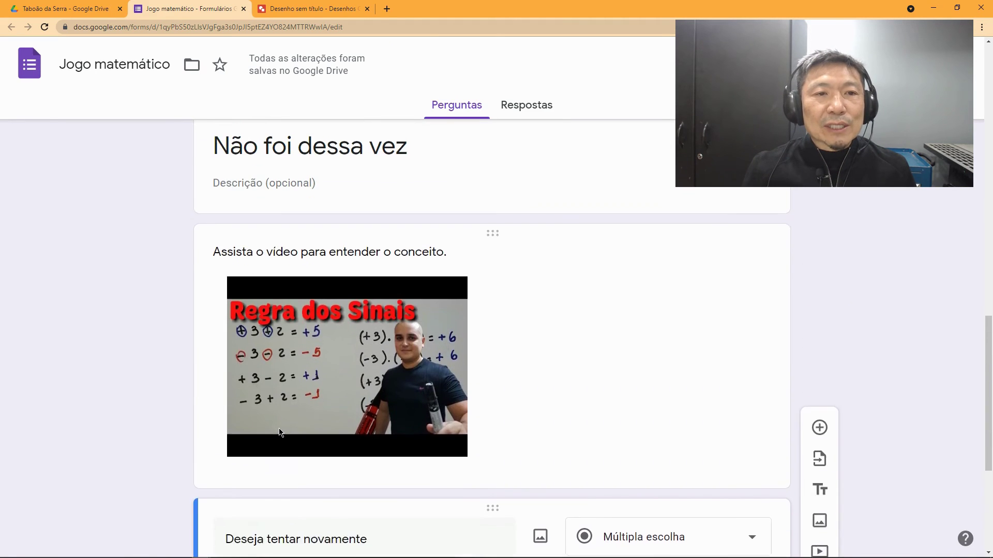
scroll(278, 428, up, 11)
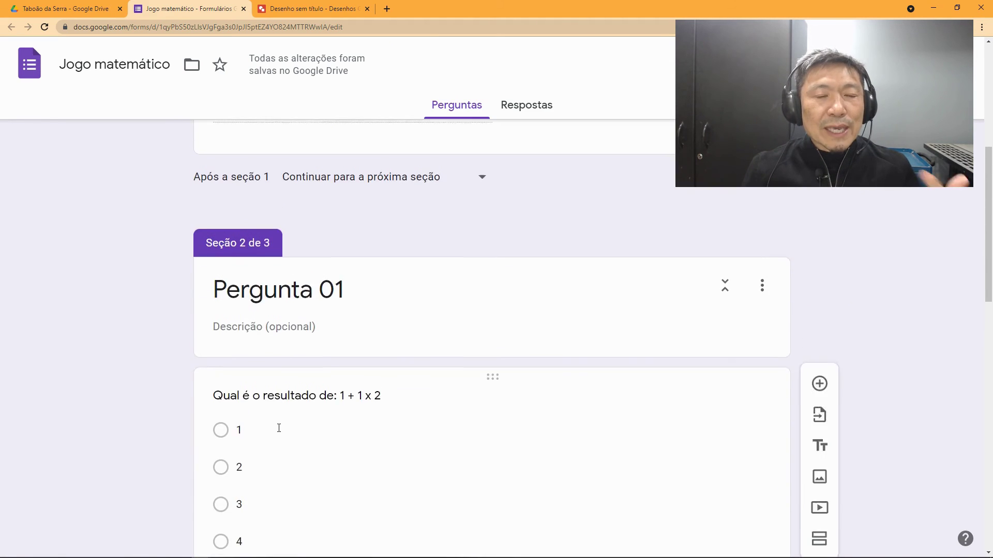
scroll(278, 428, up, 3)
scroll(279, 428, down, 5)
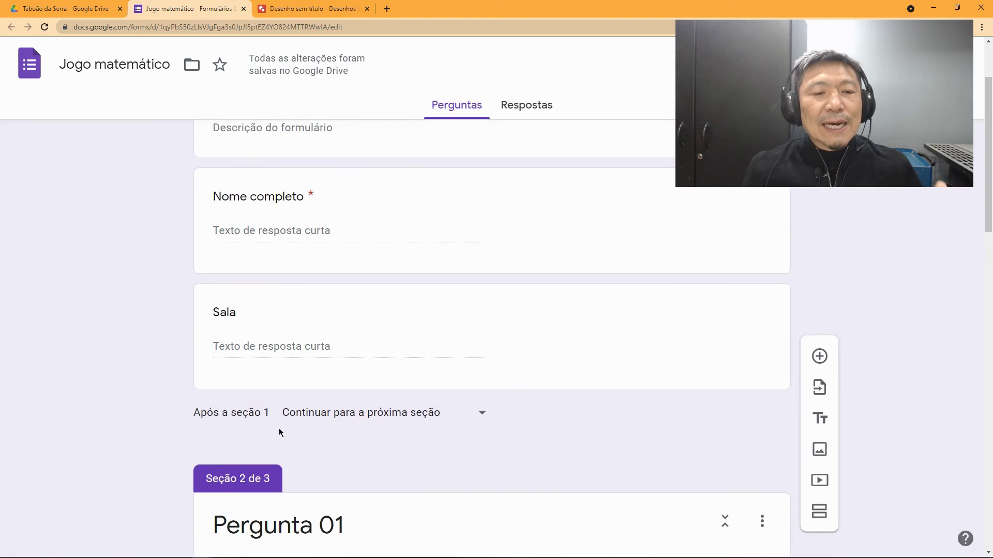
scroll(279, 428, down, 3)
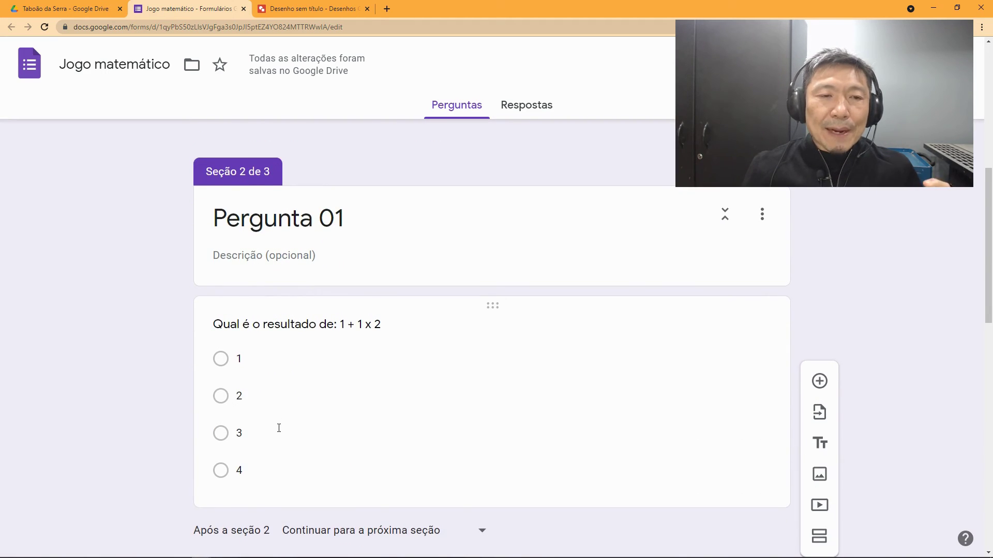
scroll(280, 431, down, 1)
scroll(281, 433, down, 5)
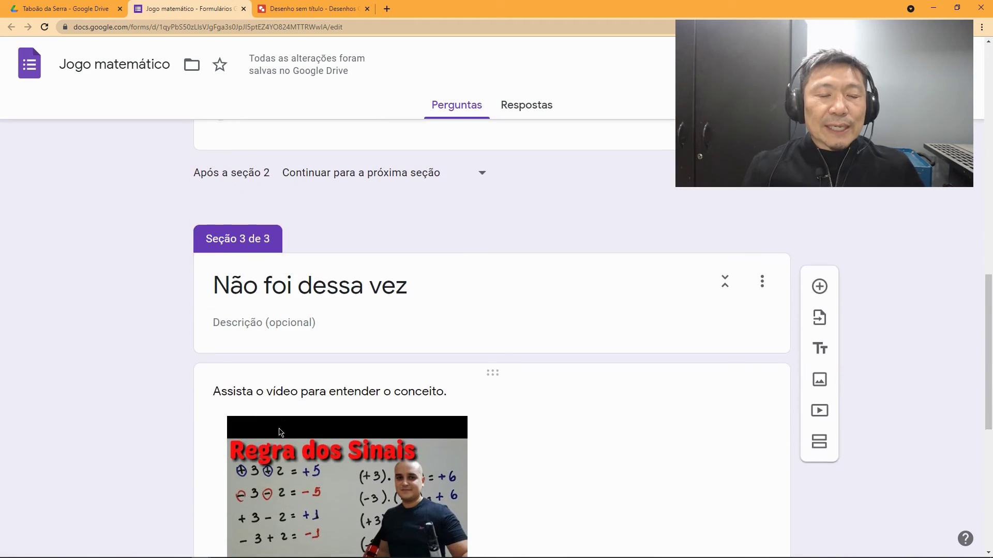
scroll(279, 432, down, 1)
scroll(279, 431, down, 1)
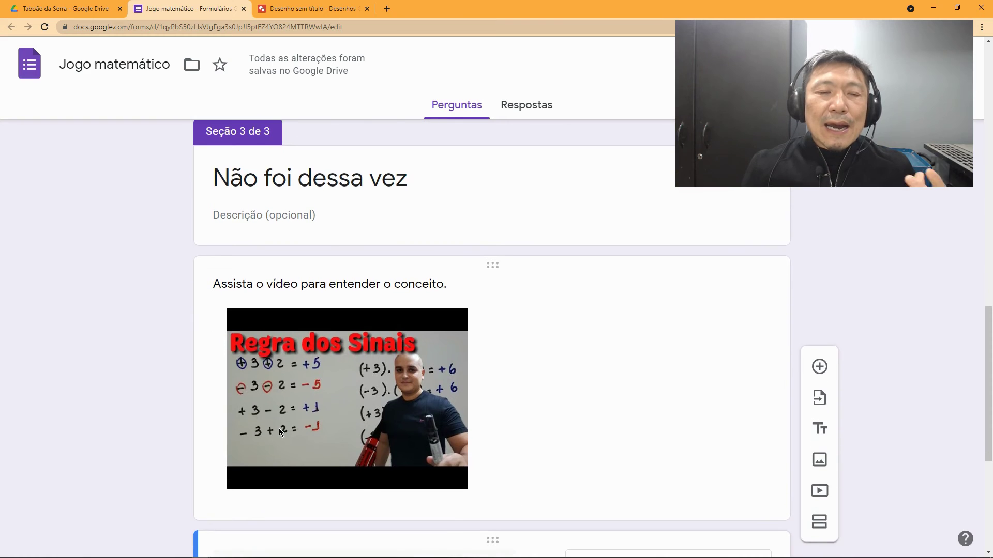
scroll(279, 432, down, 2)
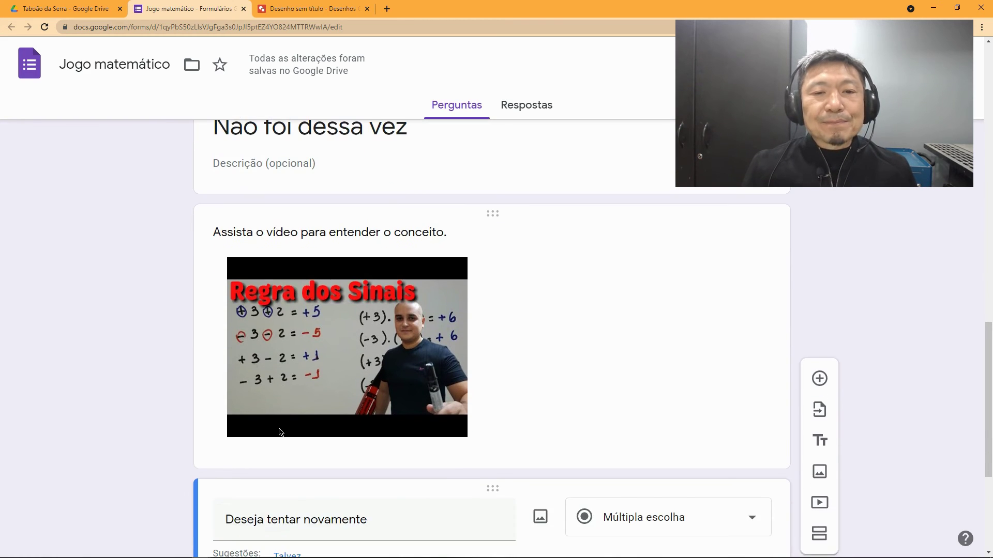
scroll(442, 458, down, 3)
scroll(517, 455, down, 1)
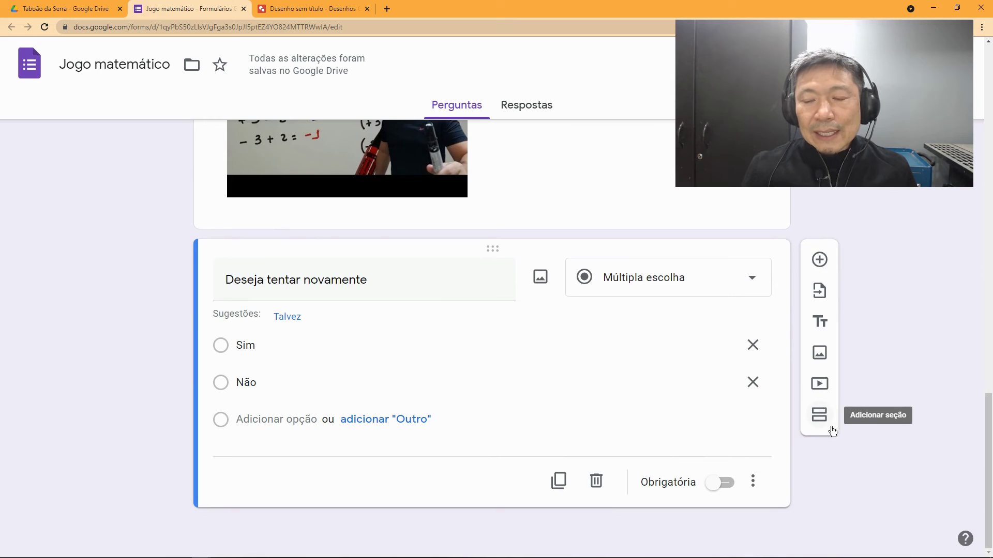
Step: Add a fourth section 'Parabéns' holding a new blank multiple-choice question
click(822, 416)
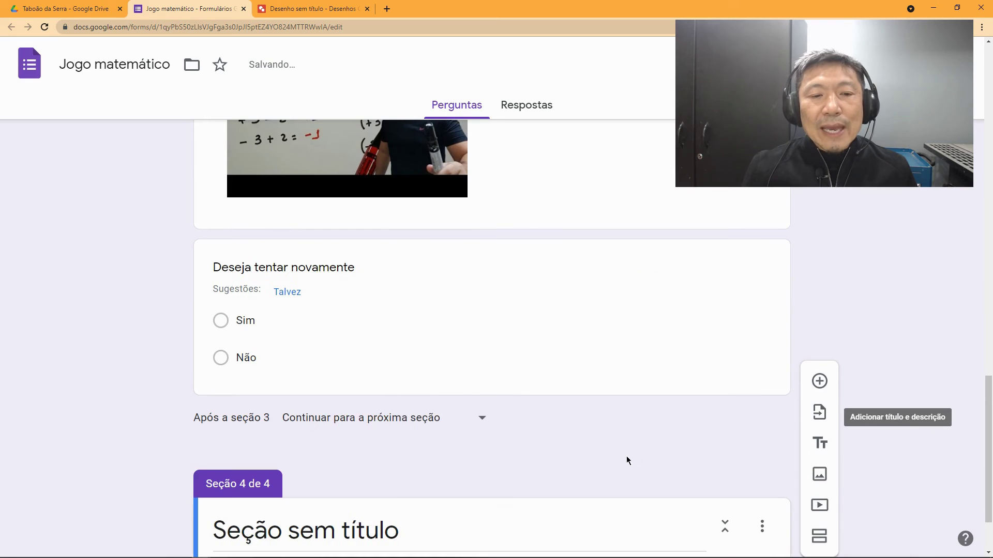
click(449, 436)
text(Parab)
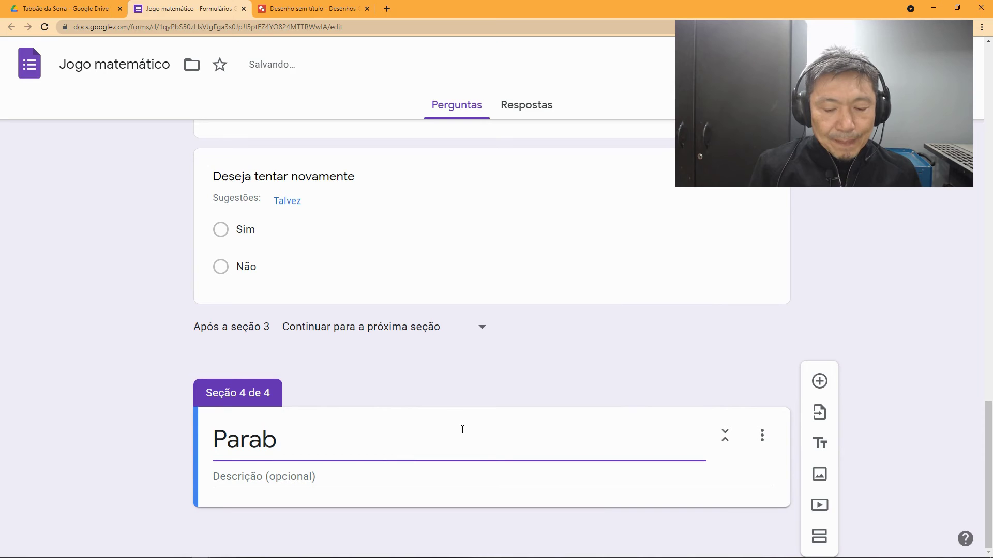
text(éns)
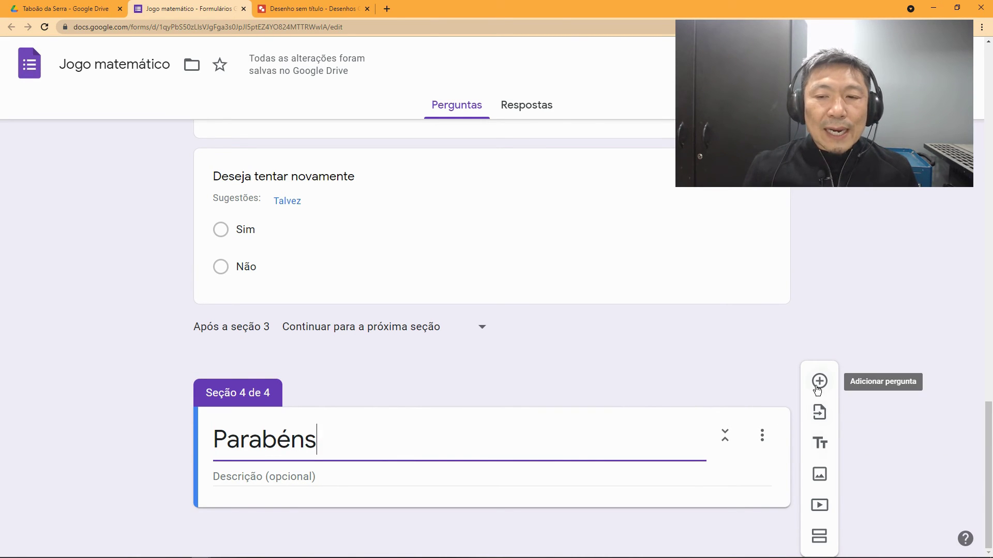
click(819, 383)
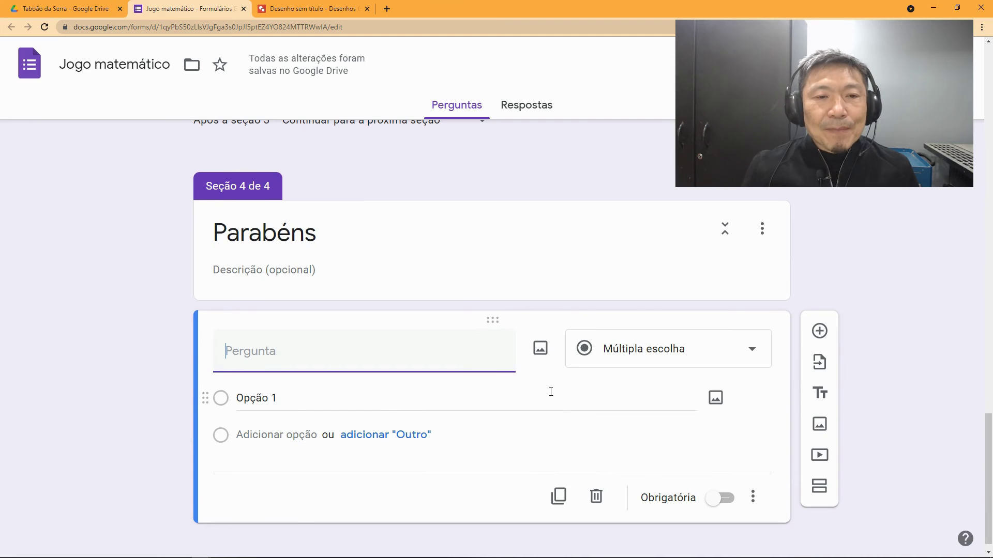
Step: Search web images for 'parabéns', then change the search to 'correto'
click(541, 349)
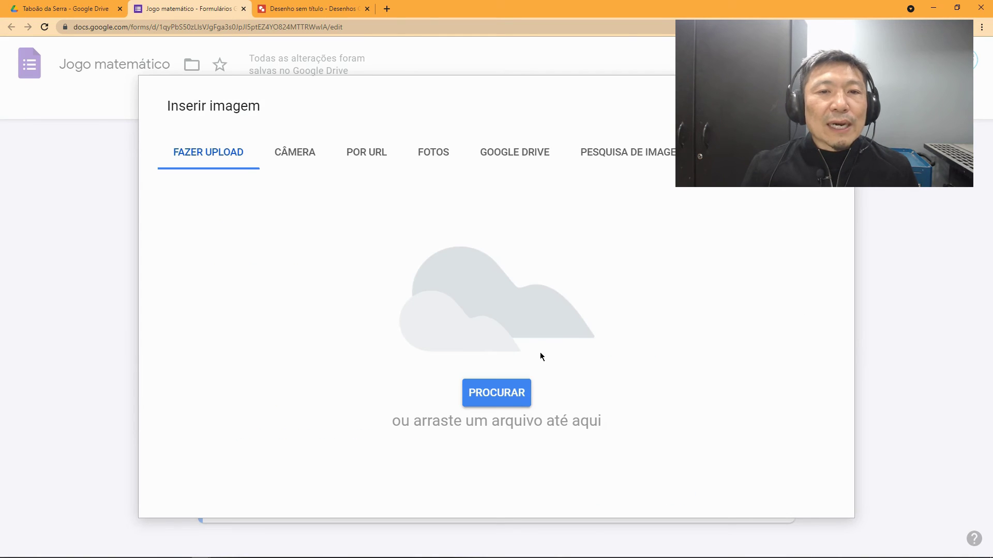
click(630, 157)
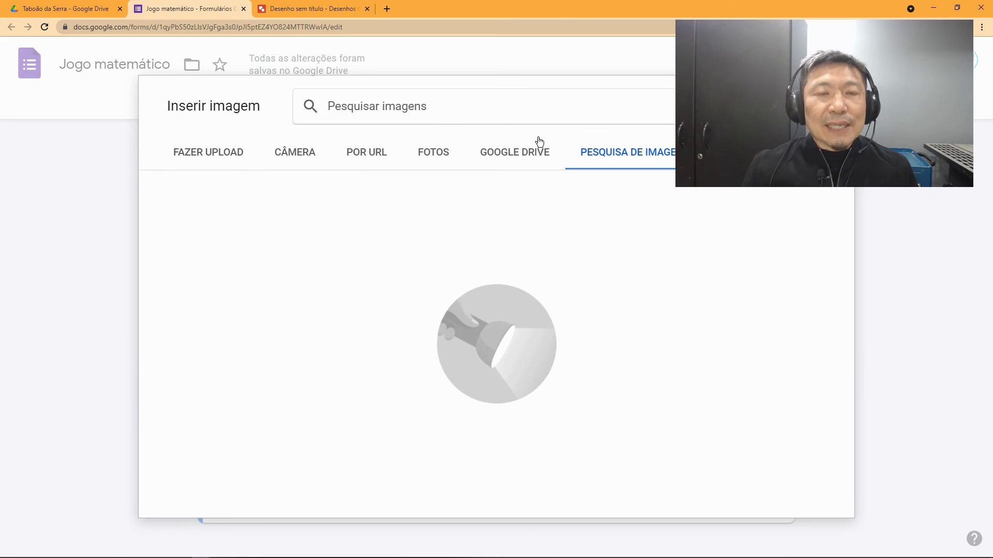
text(parab)
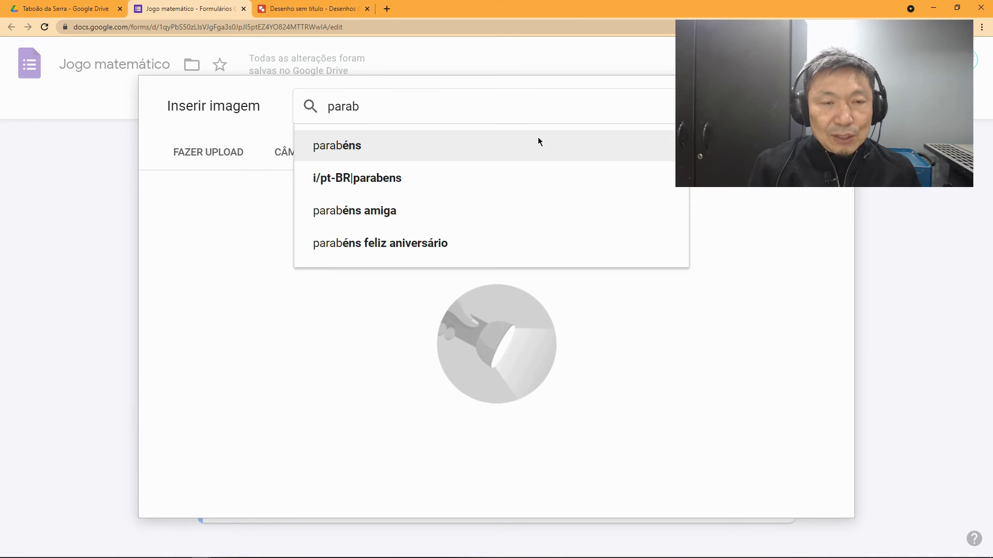
text(éns)
key(Return)
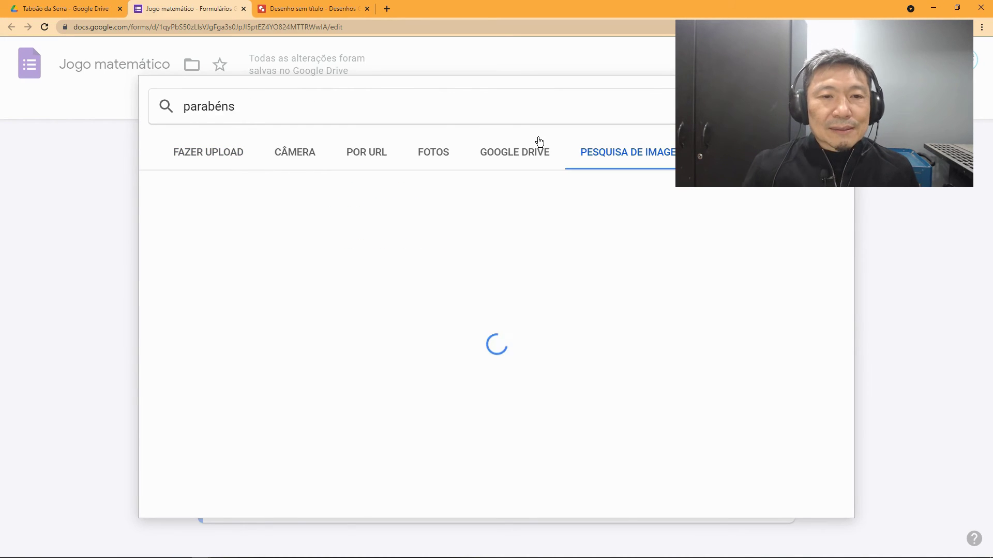
scroll(542, 221, down, 2)
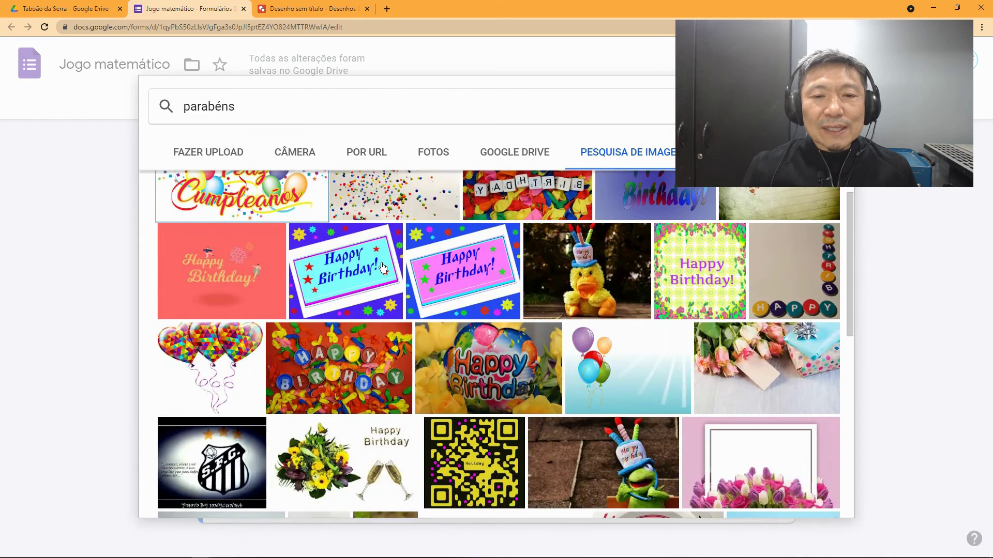
scroll(413, 233, up, 2)
drag(295, 100, 122, 98)
text(correto)
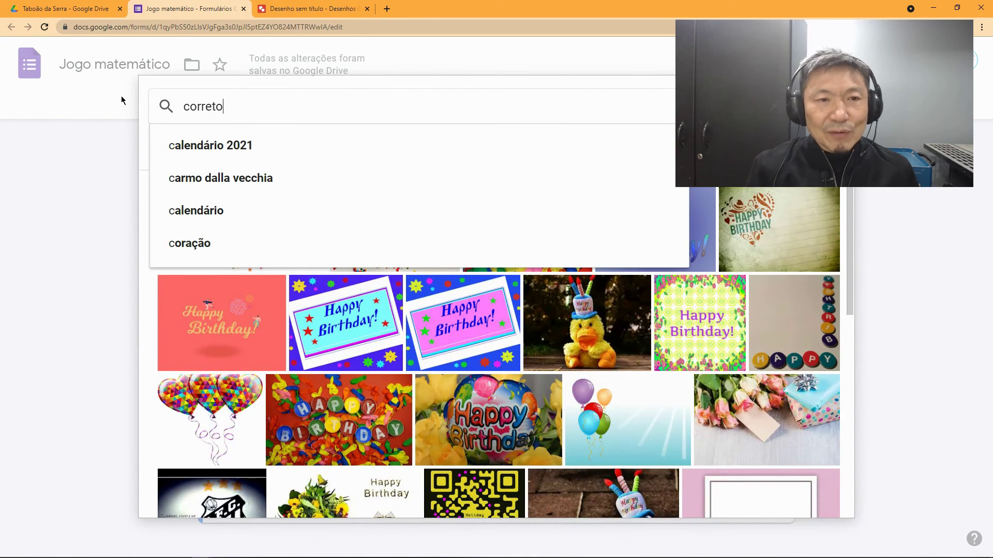
key(Return)
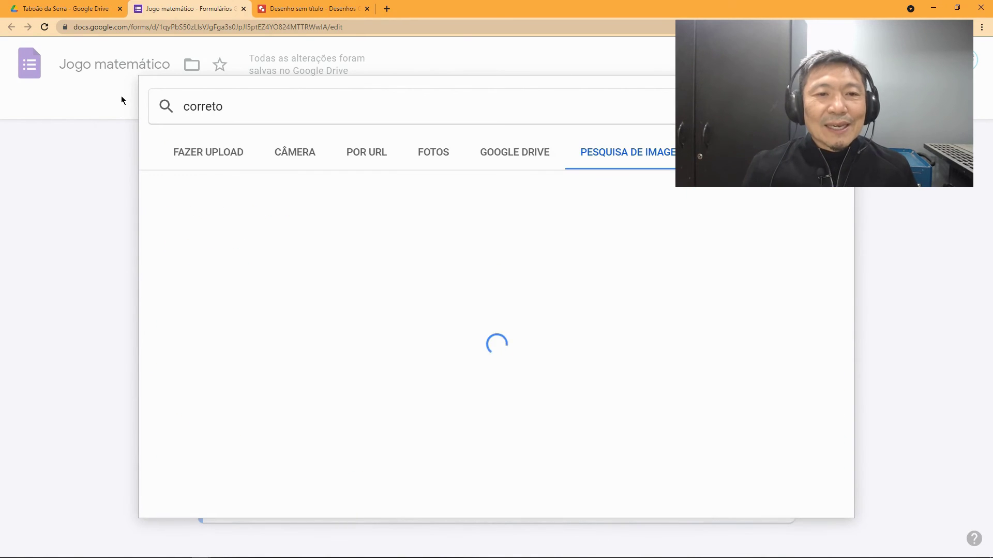
scroll(346, 307, down, 1)
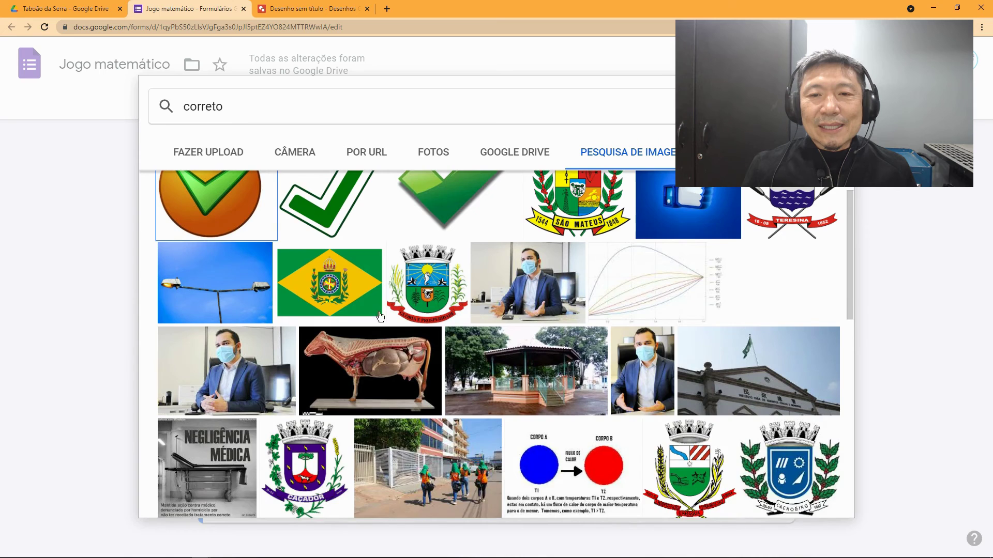
scroll(385, 315, up, 1)
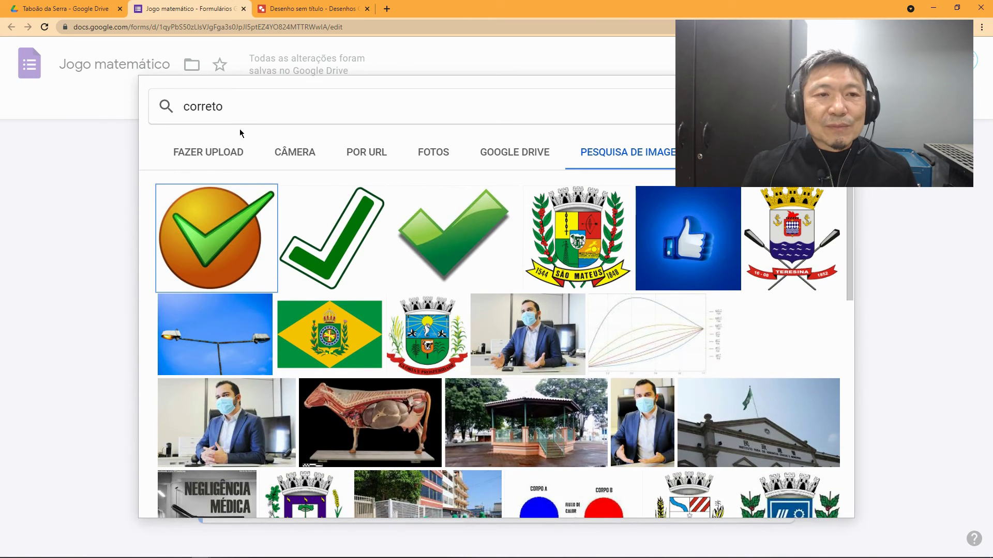
Step: Insert the green outlined check-mark image into the Parabéns question
click(242, 110)
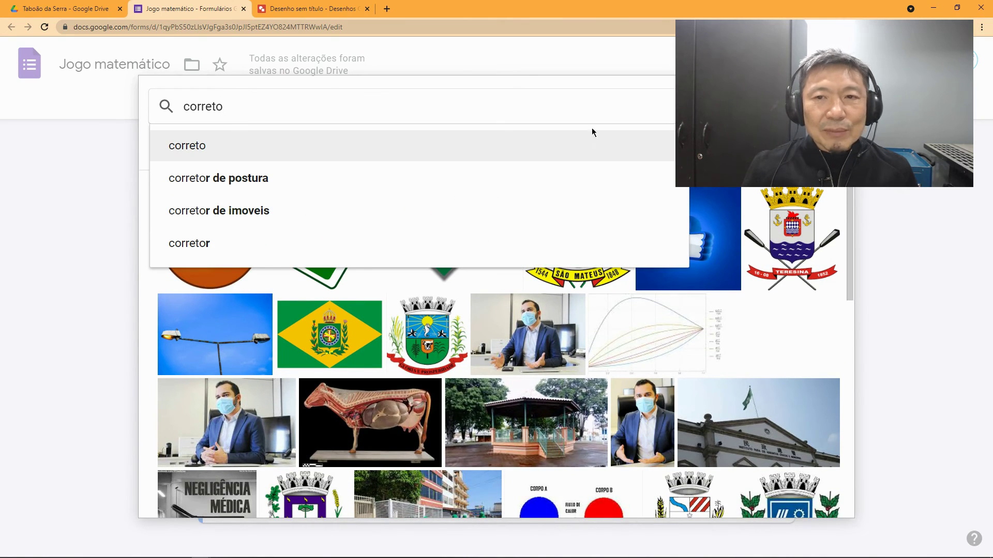
key(Escape)
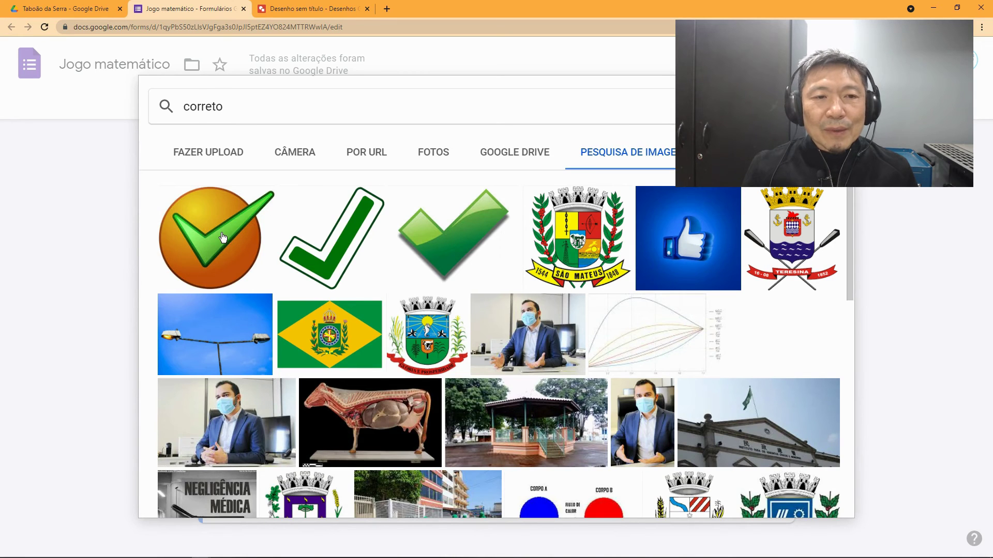
click(223, 238)
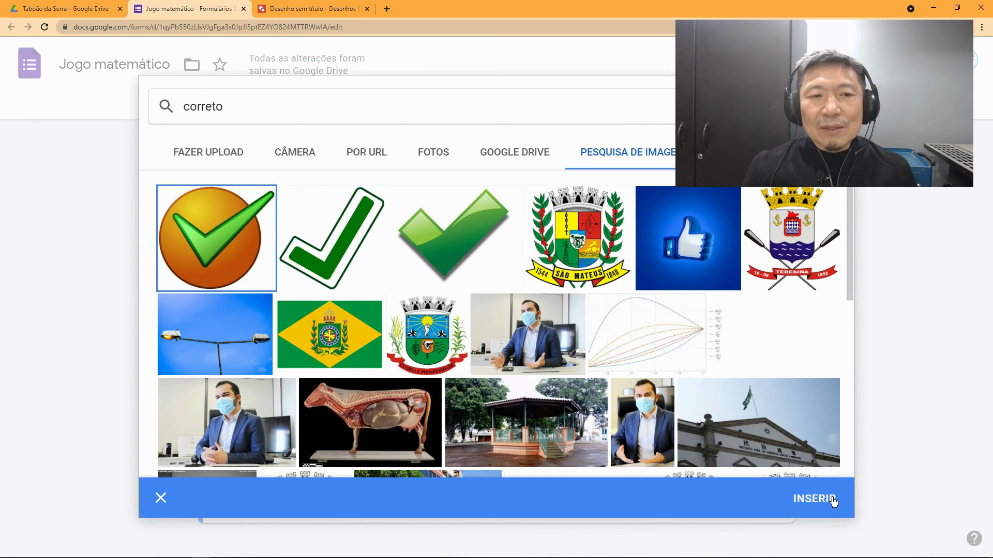
click(380, 275)
click(816, 498)
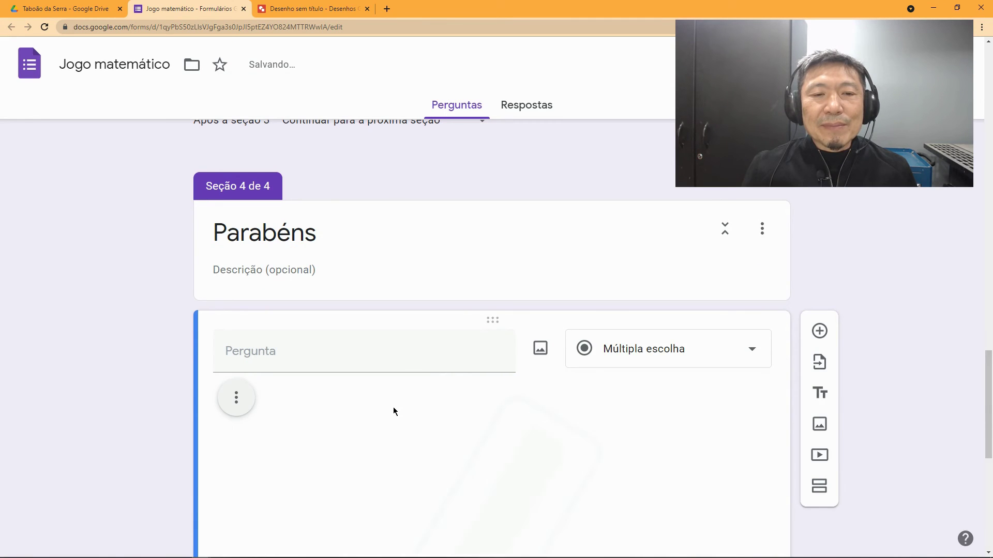
Step: Start typing the question title below the inserted check image
scroll(391, 406, down, 4)
click(444, 388)
click(312, 141)
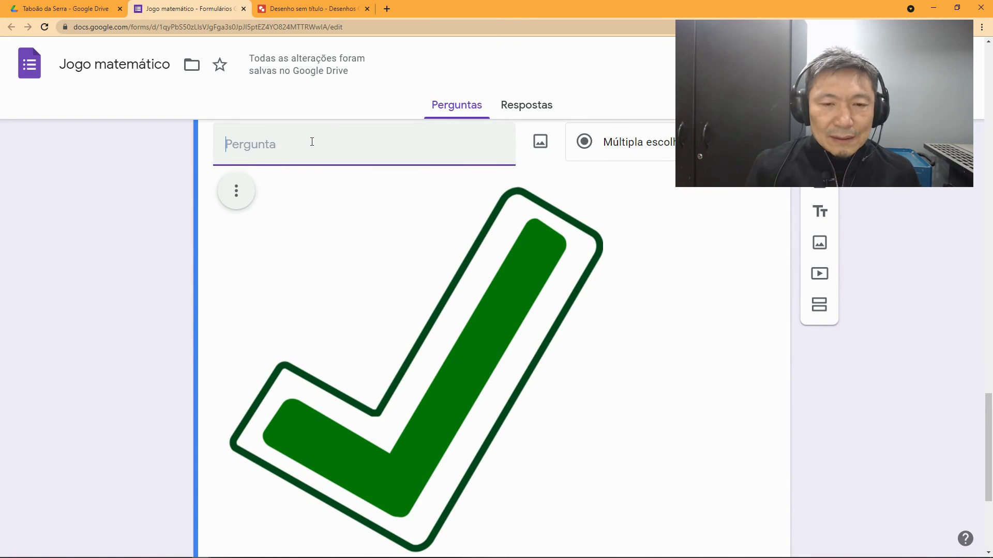
text(Parabp)
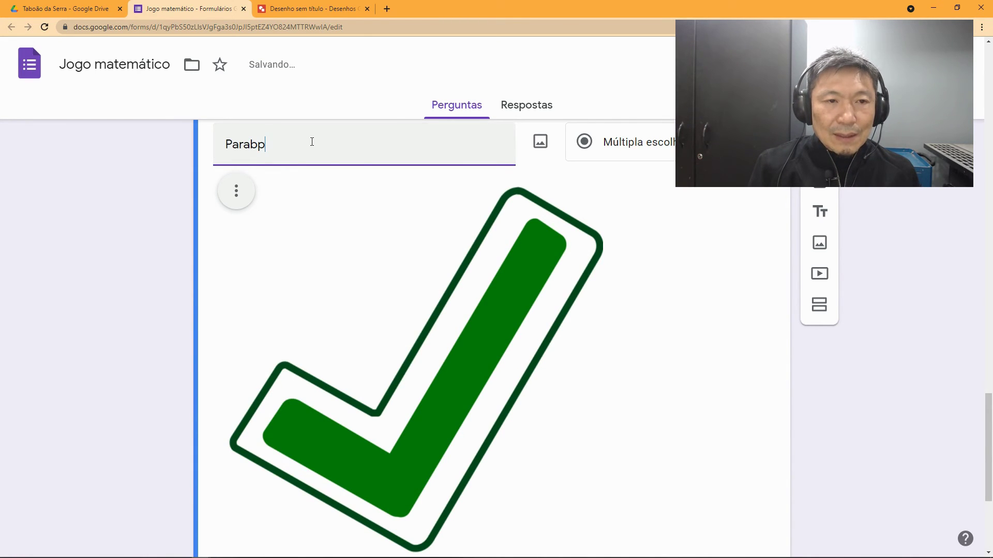
key(BackSpace)
Step: Type the question title 'Parabéns. Você entendeu a prioridade matemática.'
text(éns.)
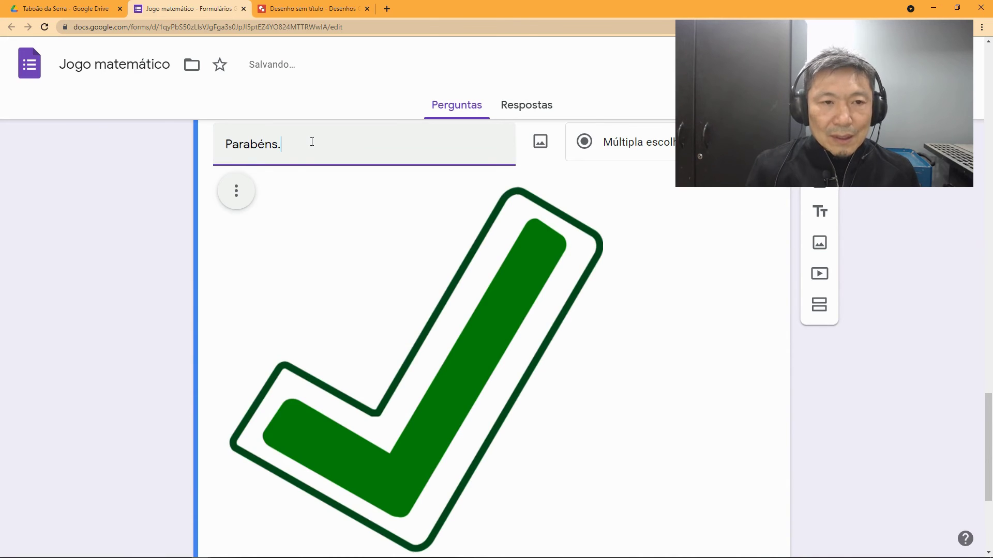
scroll(316, 225, down, 1)
scroll(316, 225, up, 3)
text(.)
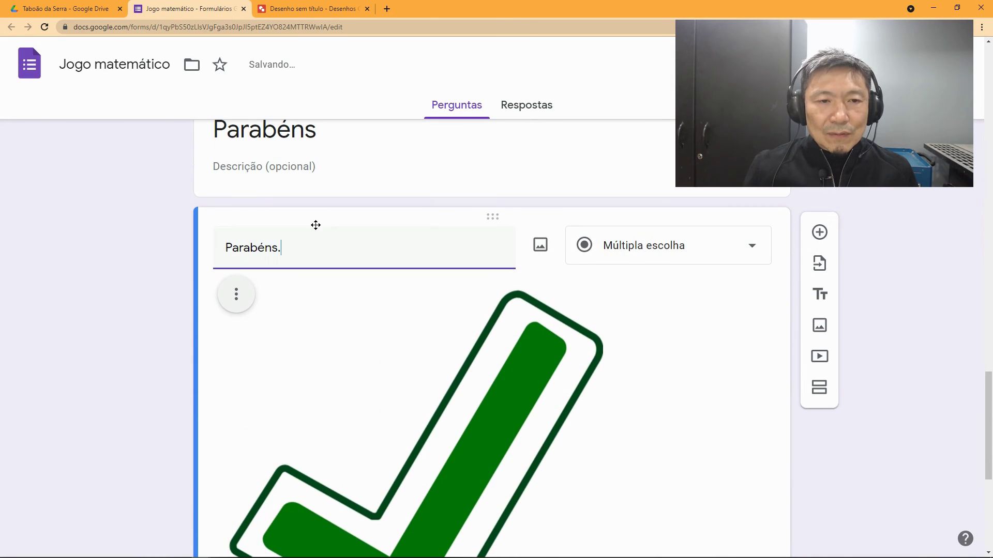
text( Você ne)
key(BackSpace)
text(e)
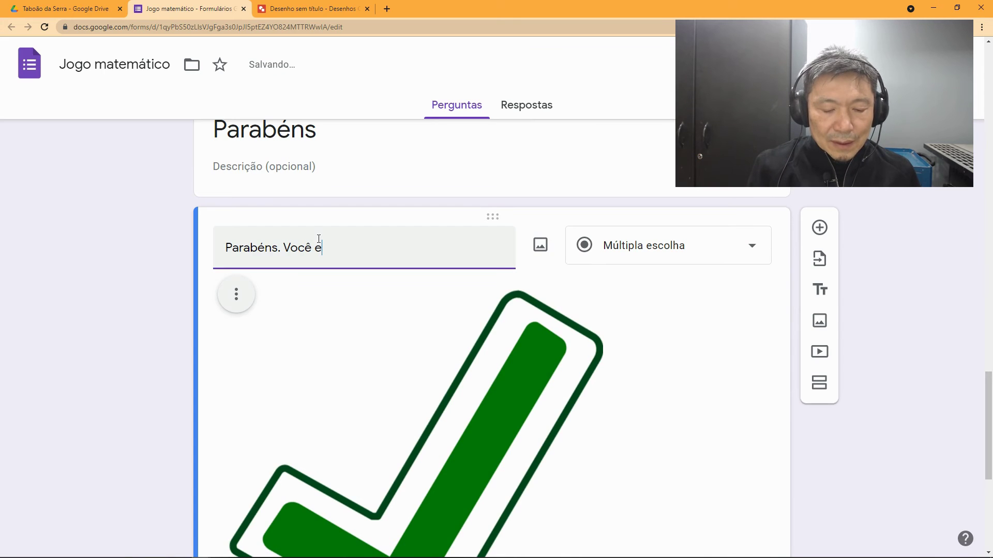
text(ntendeu a pr)
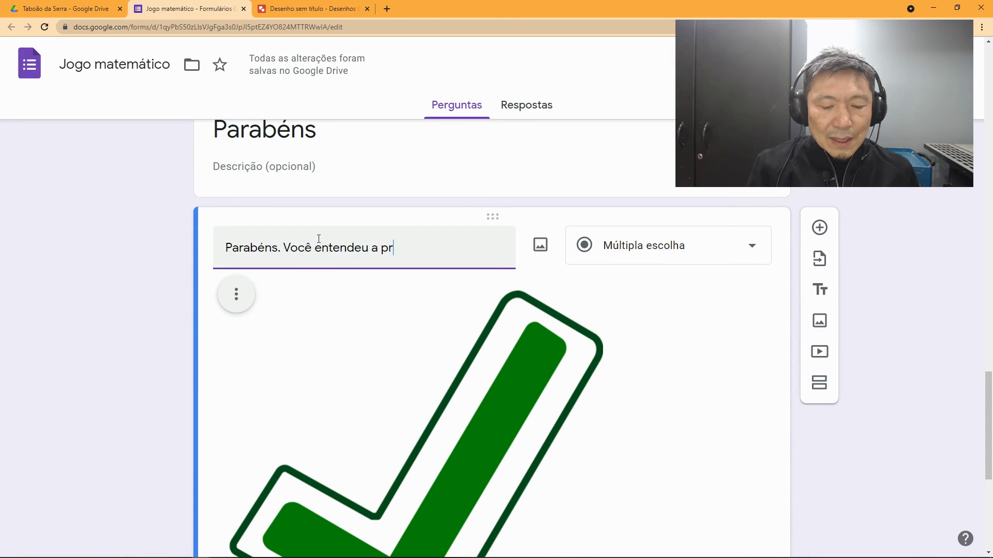
text(ioridade)
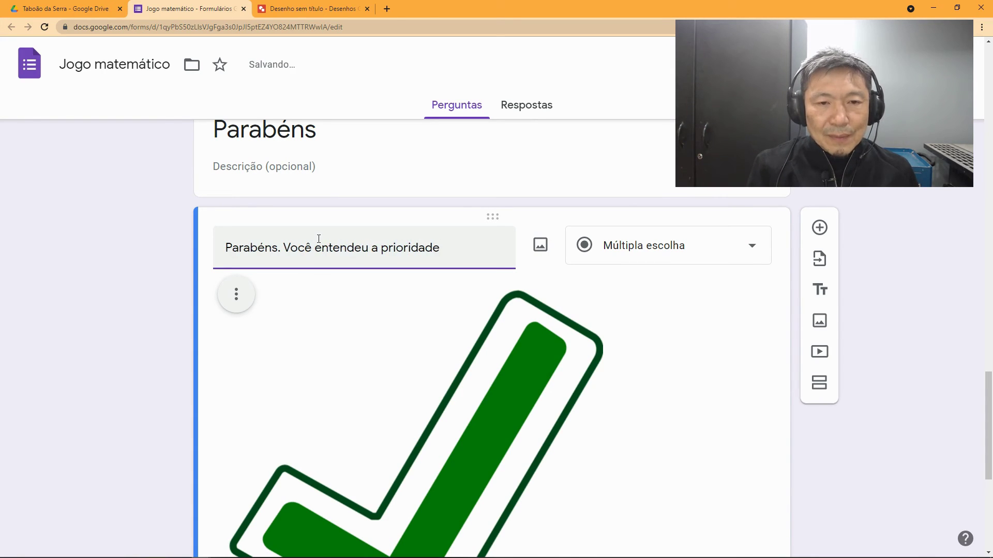
text( matemática.)
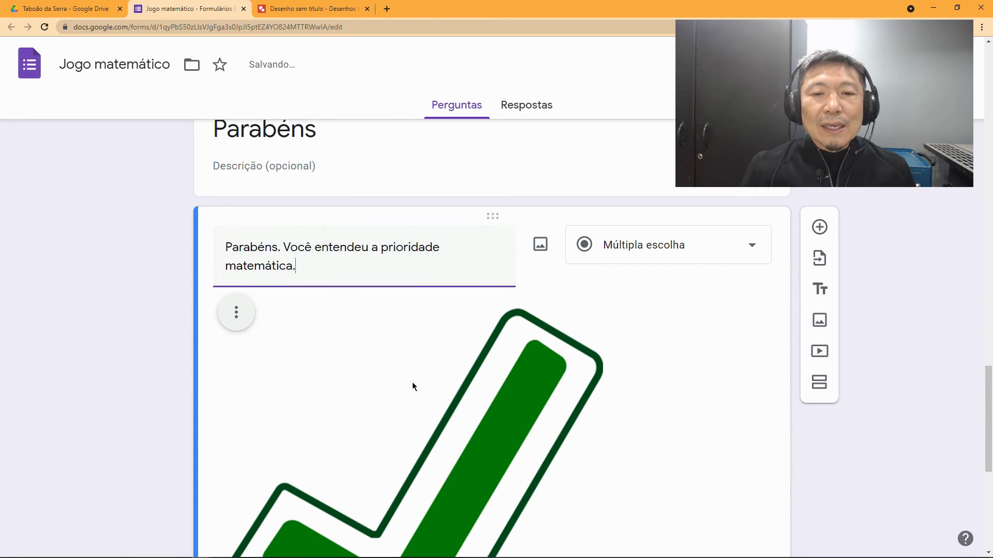
scroll(412, 385, down, 7)
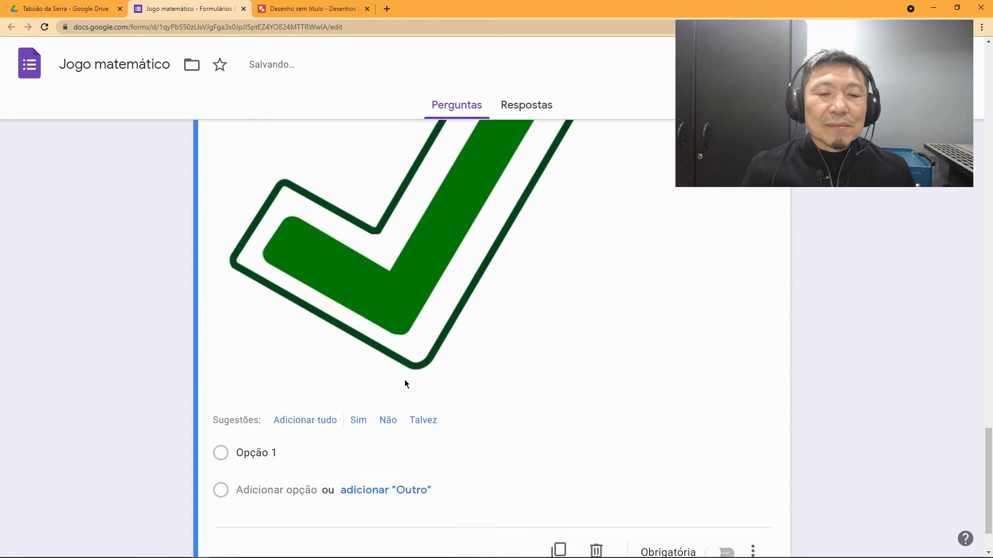
scroll(584, 394, up, 4)
scroll(579, 413, down, 4)
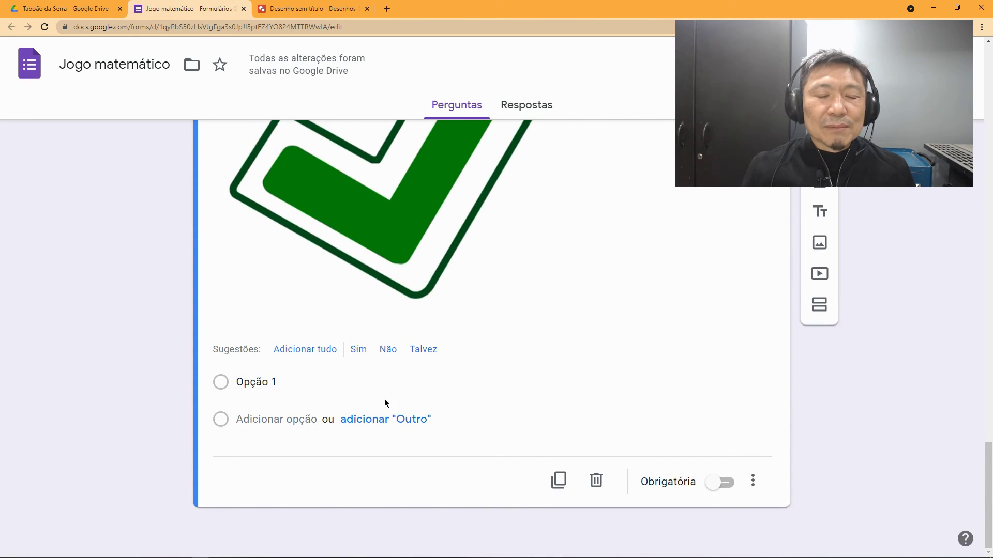
scroll(572, 401, up, 5)
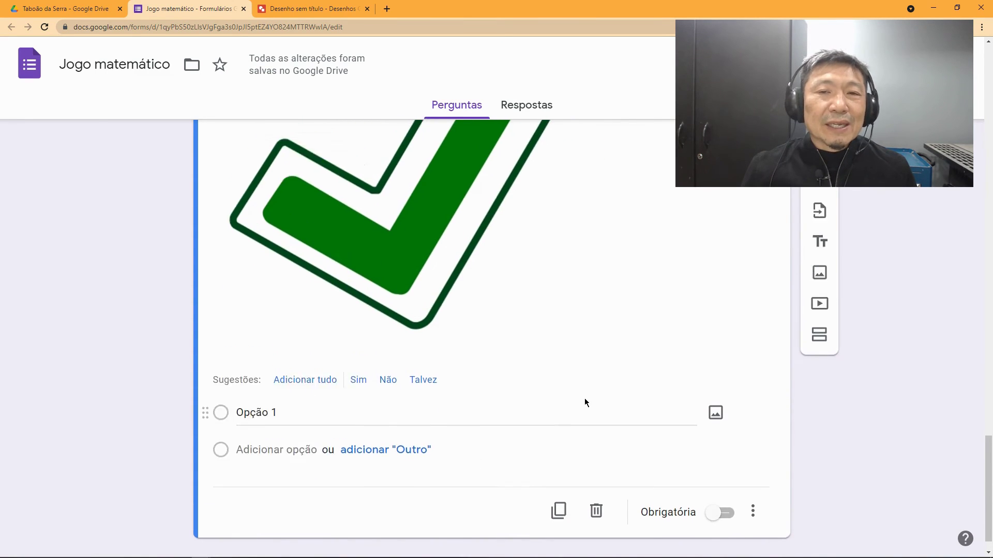
scroll(608, 404, up, 2)
scroll(608, 404, down, 1)
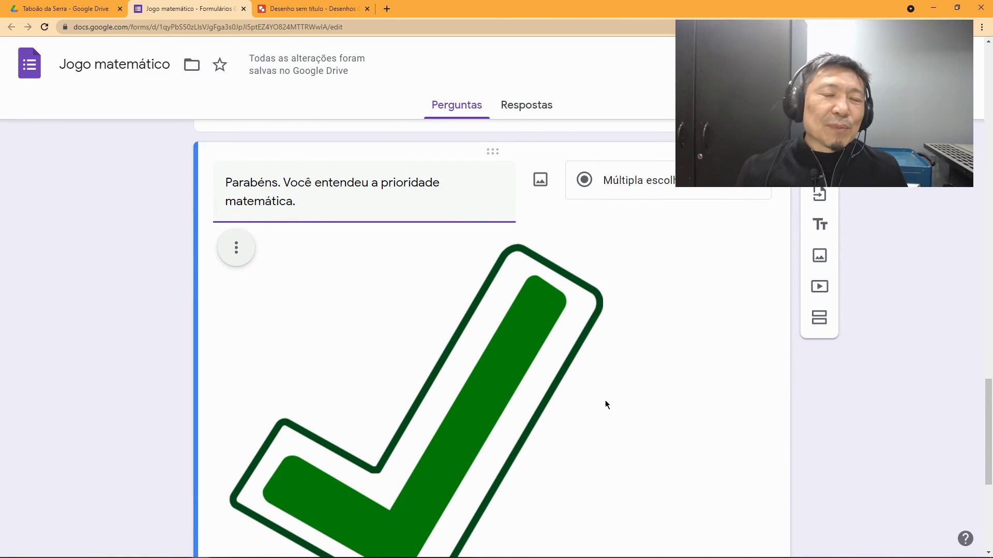
scroll(584, 386, down, 1)
scroll(584, 387, up, 1)
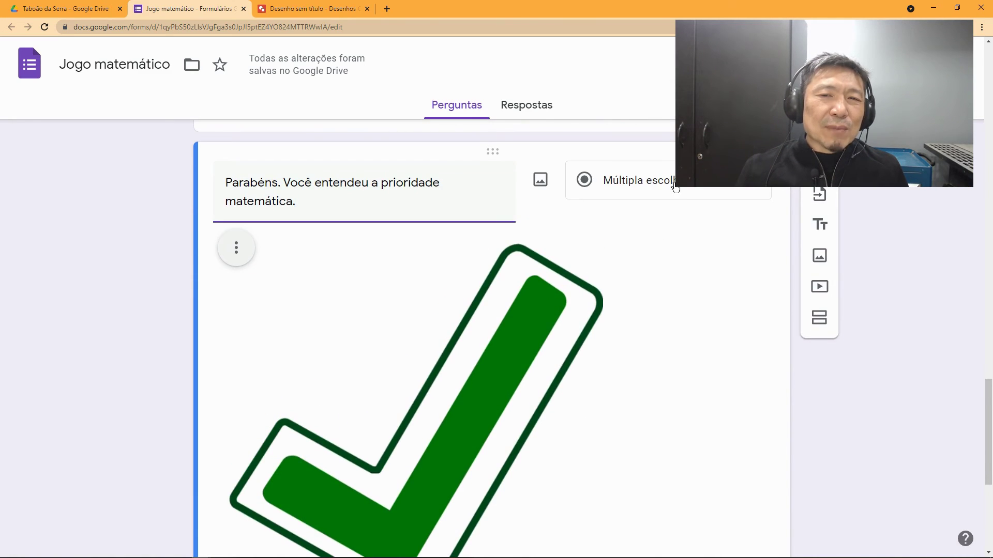
Step: Check the question type list without changing it, then begin a follow-up sentence 'Dese'
click(673, 181)
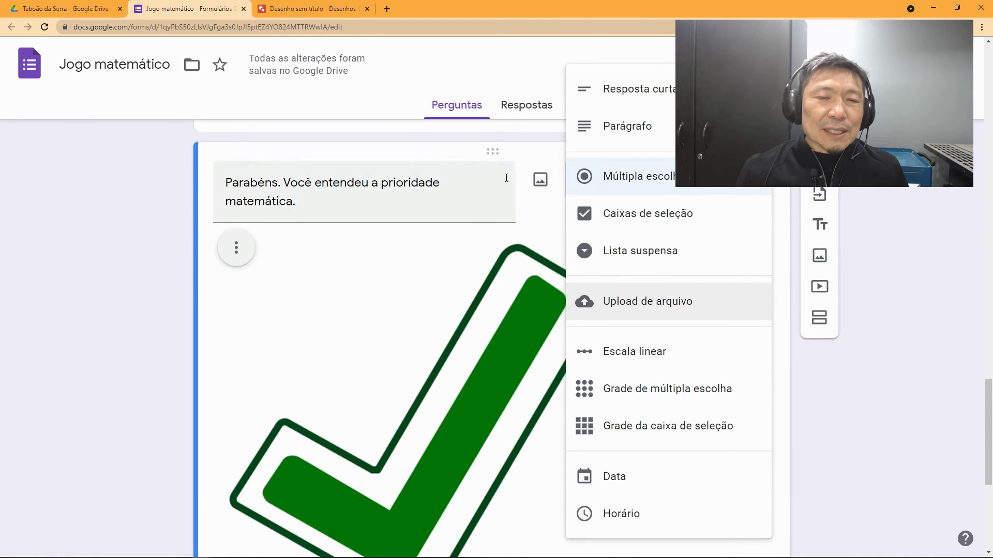
scroll(414, 250, up, 2)
scroll(420, 324, down, 6)
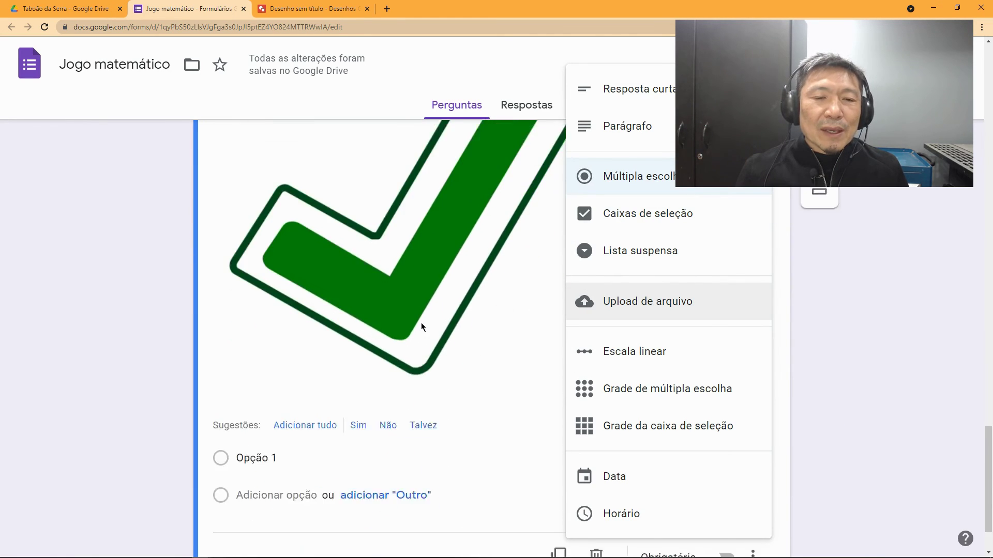
scroll(422, 327, up, 1)
scroll(422, 327, up, 4)
scroll(421, 327, down, 3)
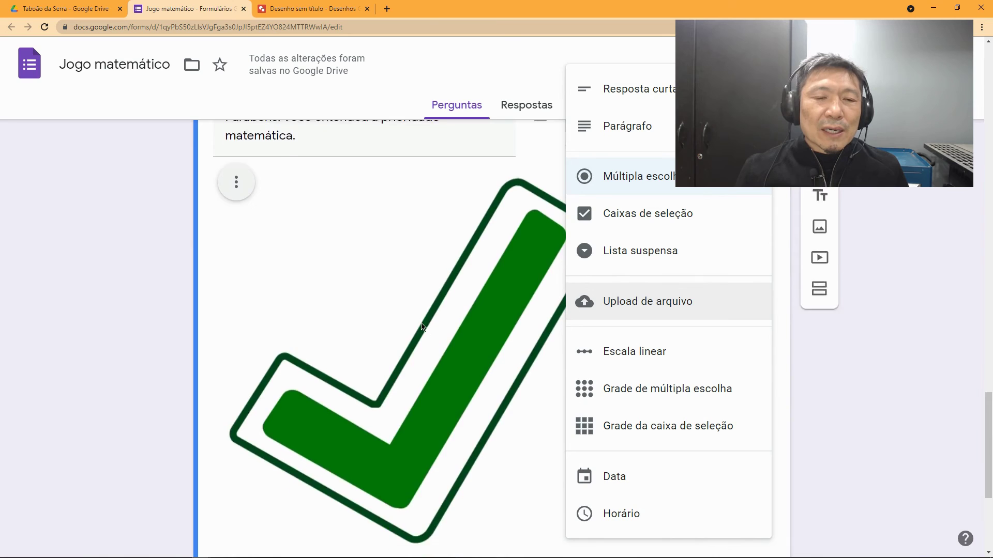
scroll(421, 327, up, 3)
click(381, 254)
click(382, 254)
text(Dese)
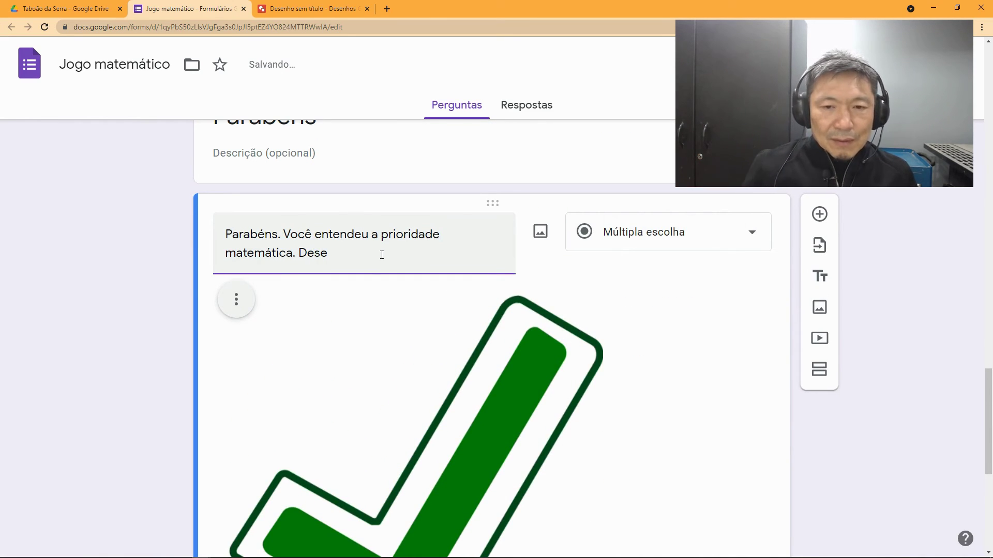
Step: Shrink the check-mark image in the Parabéns question
click(496, 356)
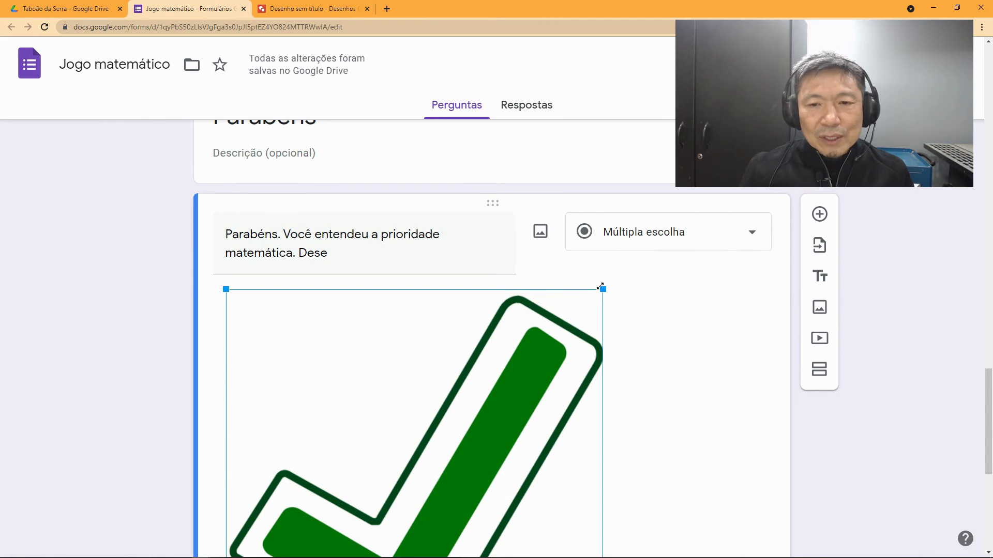
drag(600, 293, 348, 457)
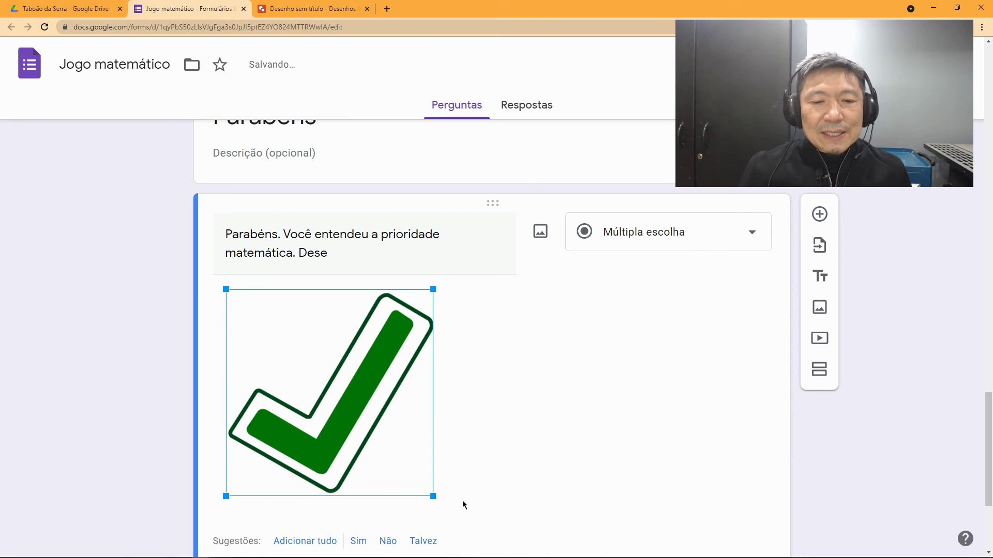
drag(433, 497, 394, 458)
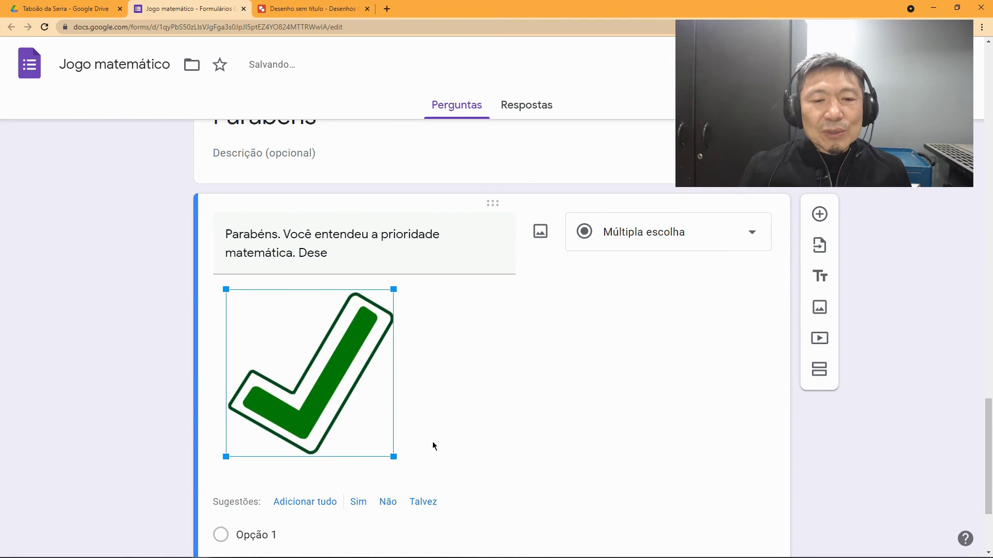
scroll(433, 441, down, 2)
scroll(348, 206, up, 1)
Step: Finish the question title with 'Deseja continuar.'
triple_click(348, 207)
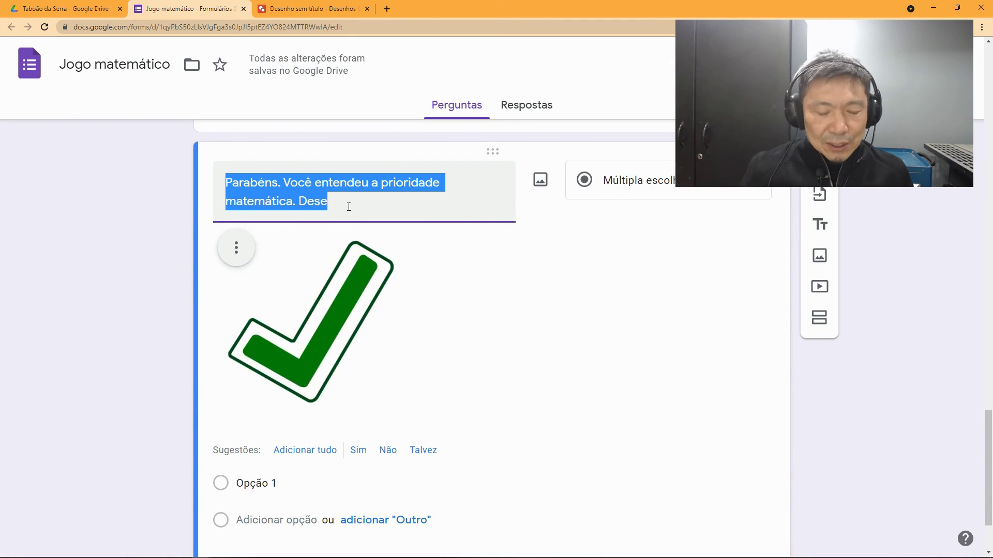
click(377, 212)
text(ja )
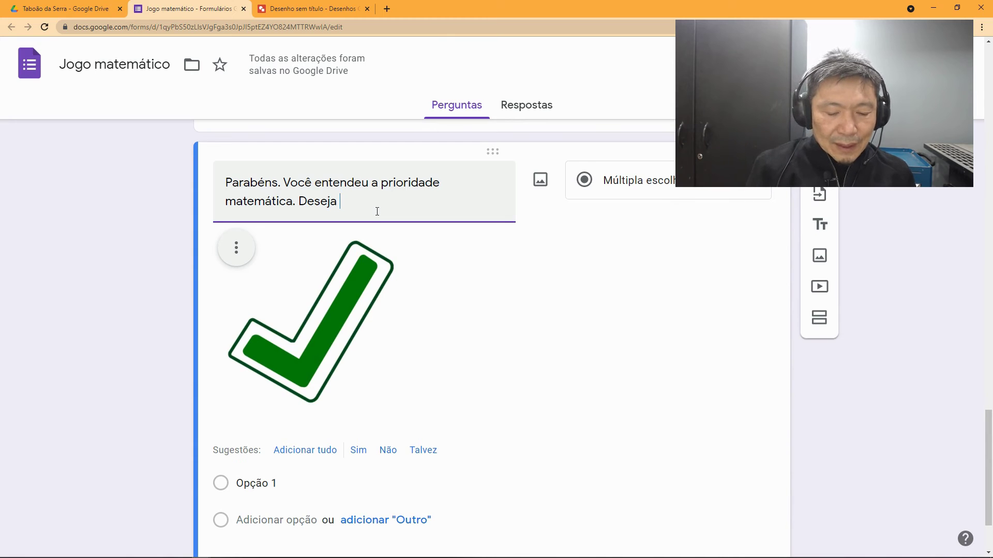
text(continuar)
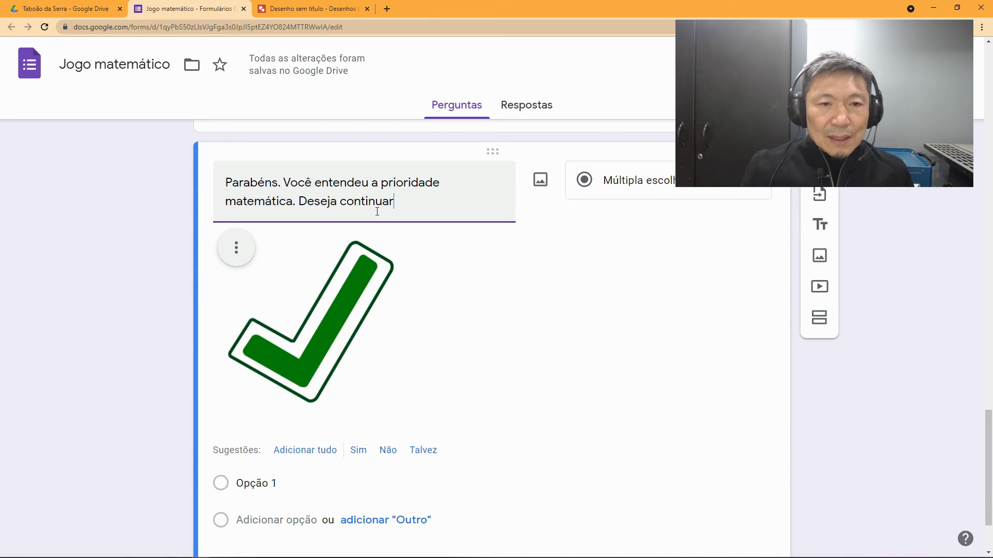
text(.)
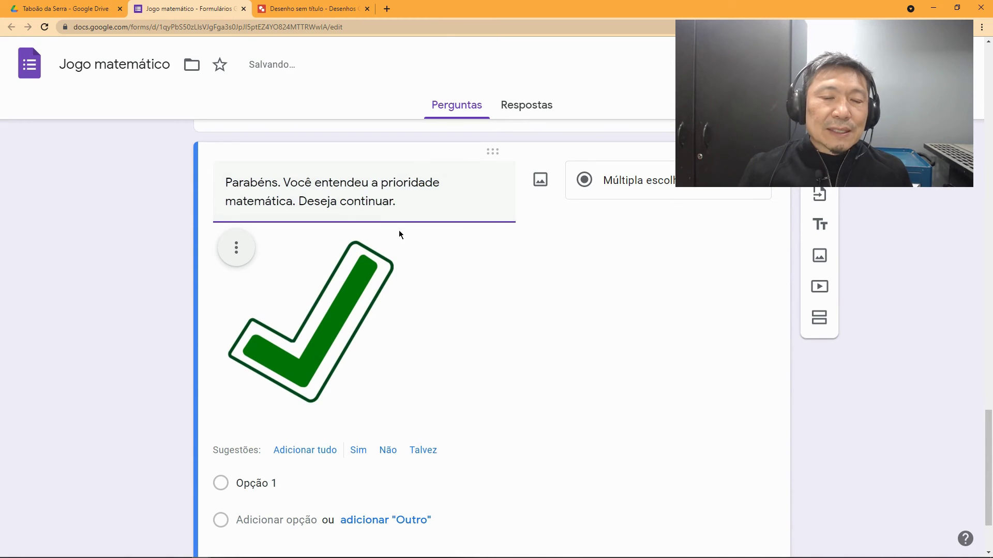
Step: Keep Sim as the first answer and add Não as the second choice
scroll(362, 320, down, 1)
click(357, 401)
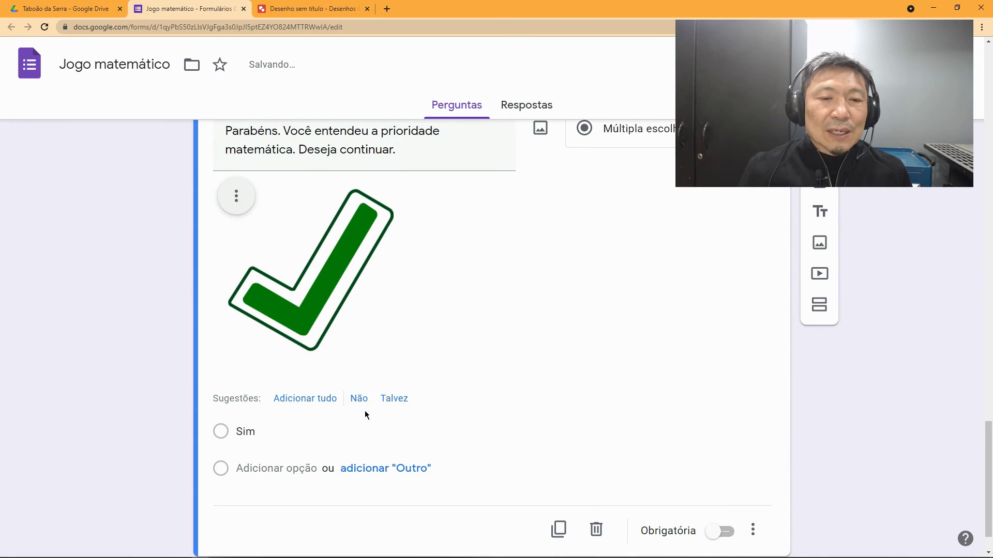
click(359, 399)
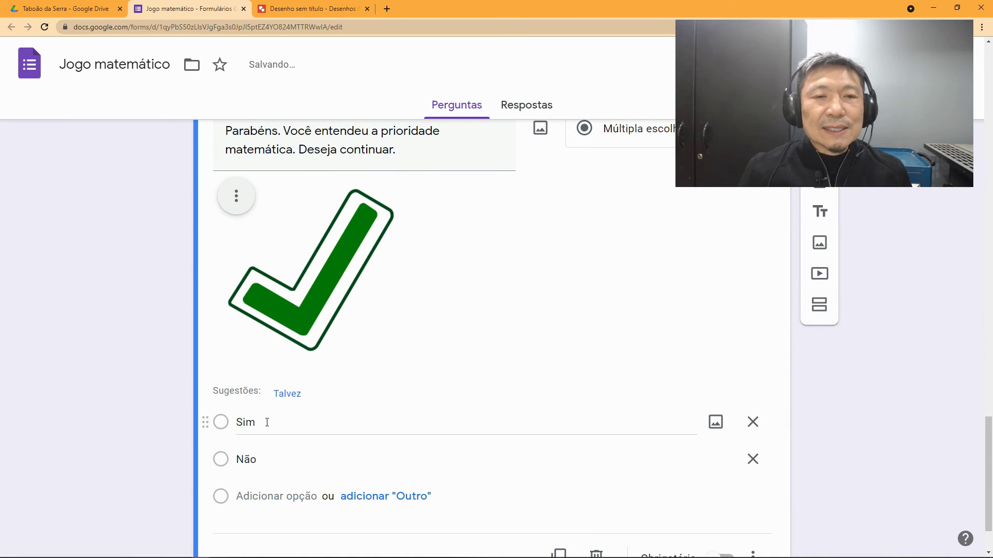
scroll(288, 442, down, 1)
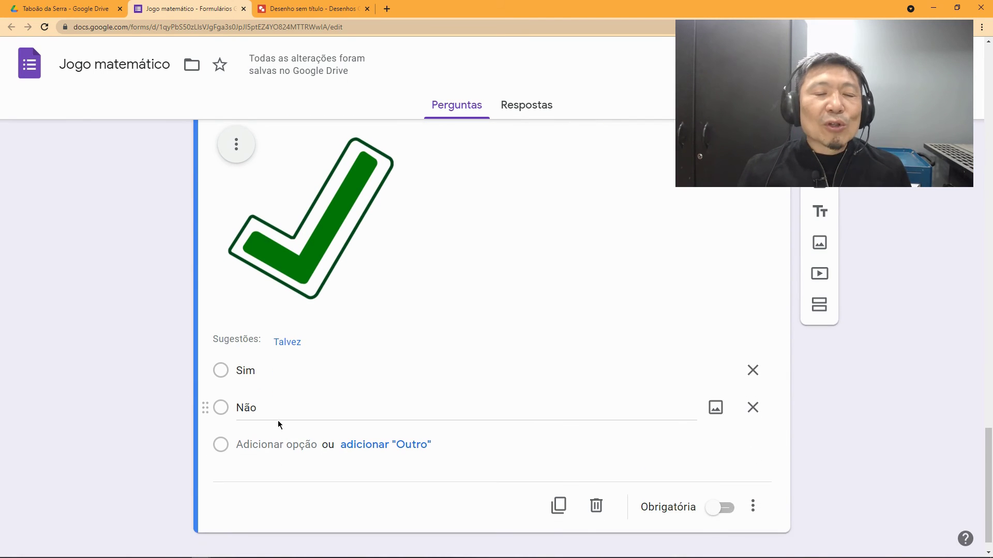
scroll(409, 382, up, 1)
scroll(421, 406, up, 3)
scroll(423, 421, down, 1)
scroll(423, 421, up, 4)
scroll(441, 400, up, 16)
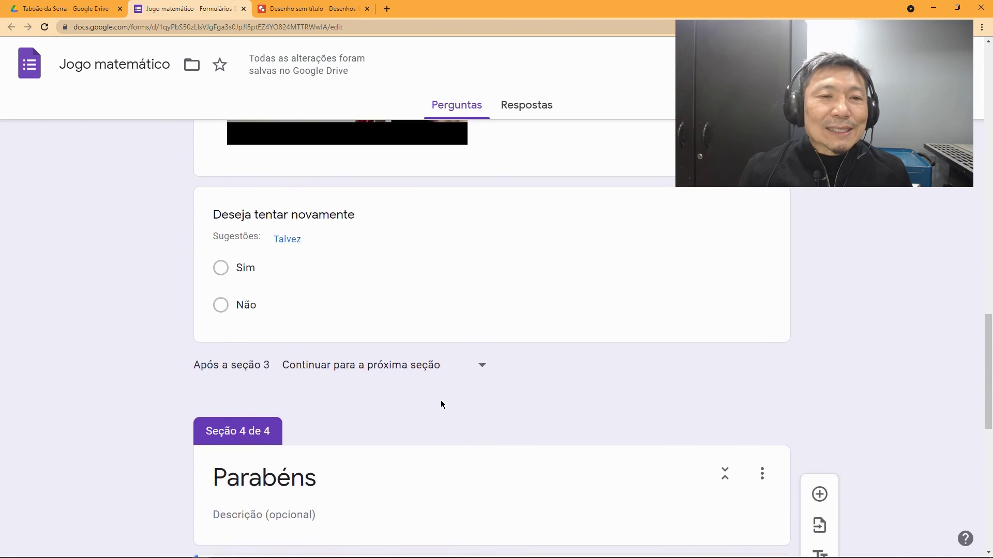
scroll(441, 400, up, 7)
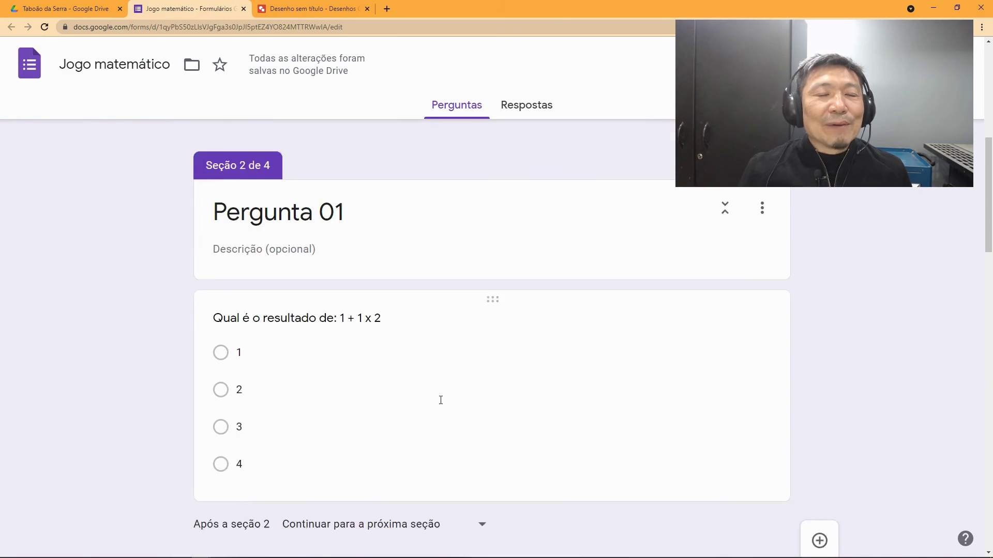
scroll(323, 314, up, 3)
scroll(322, 314, up, 3)
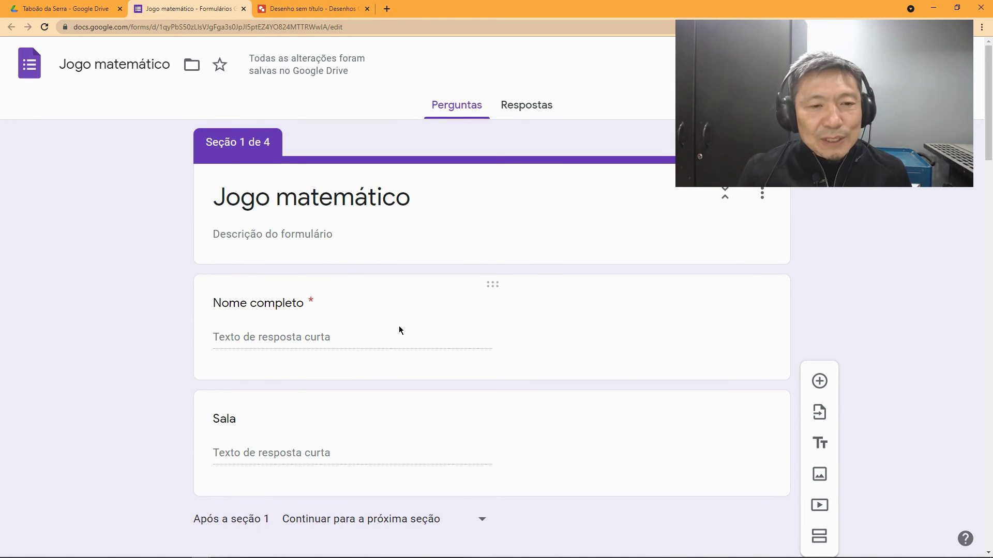
scroll(399, 330, down, 6)
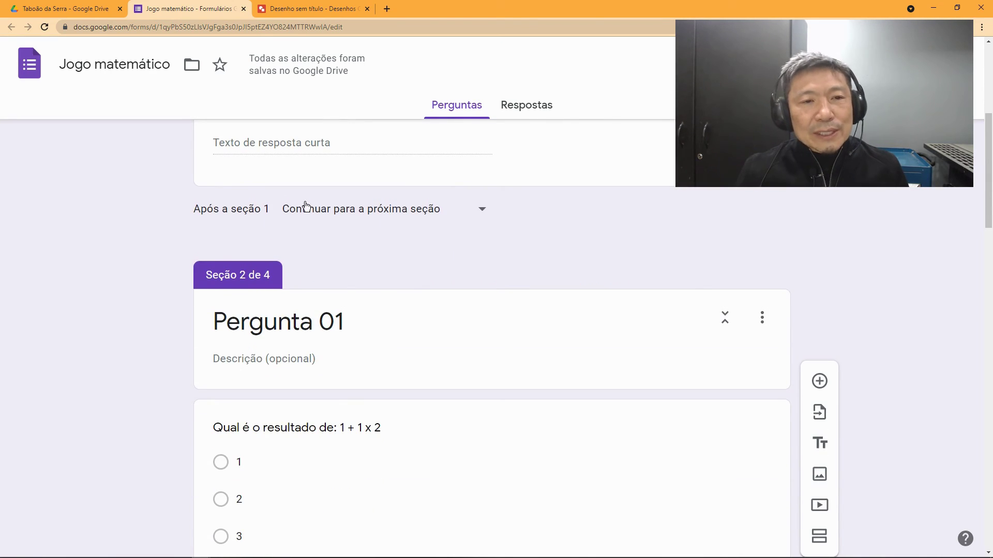
key(ctrl+z)
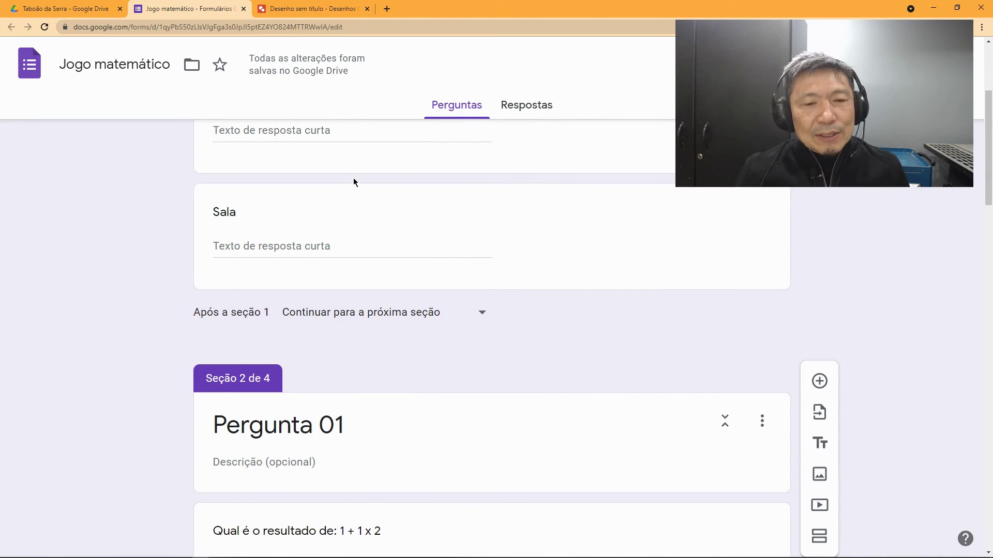
scroll(361, 346, down, 4)
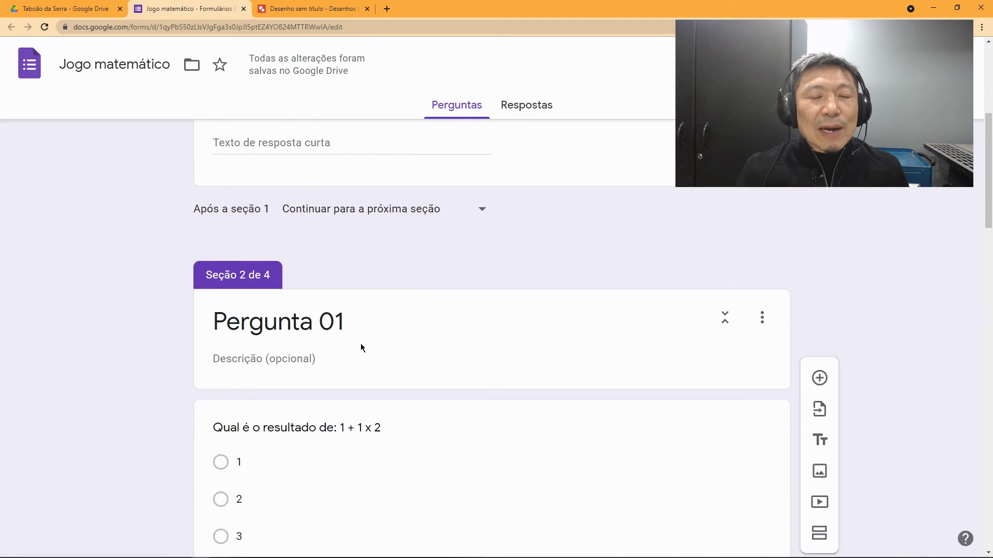
scroll(360, 344, down, 1)
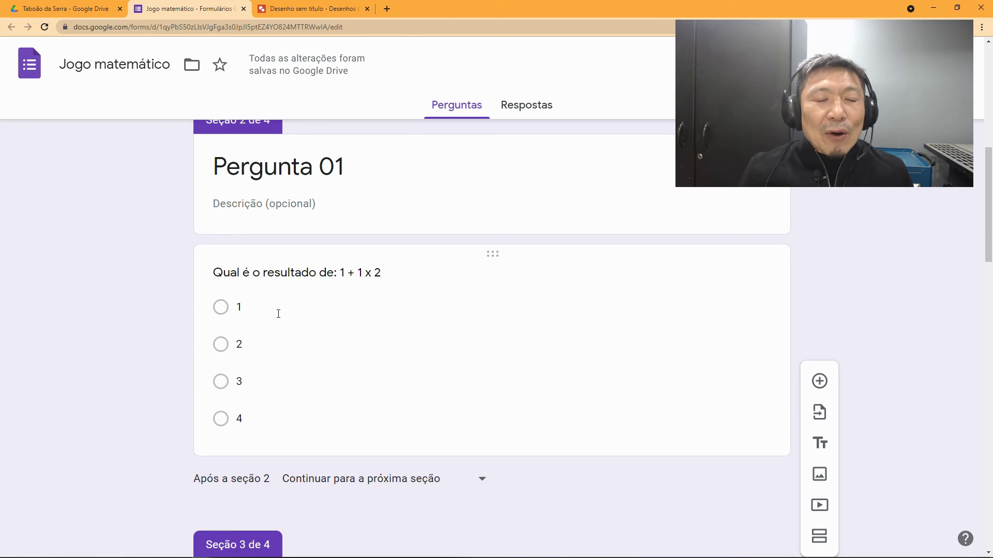
Step: Edit the 1 + 1 x 2 question and open its three-dot settings menu
click(257, 304)
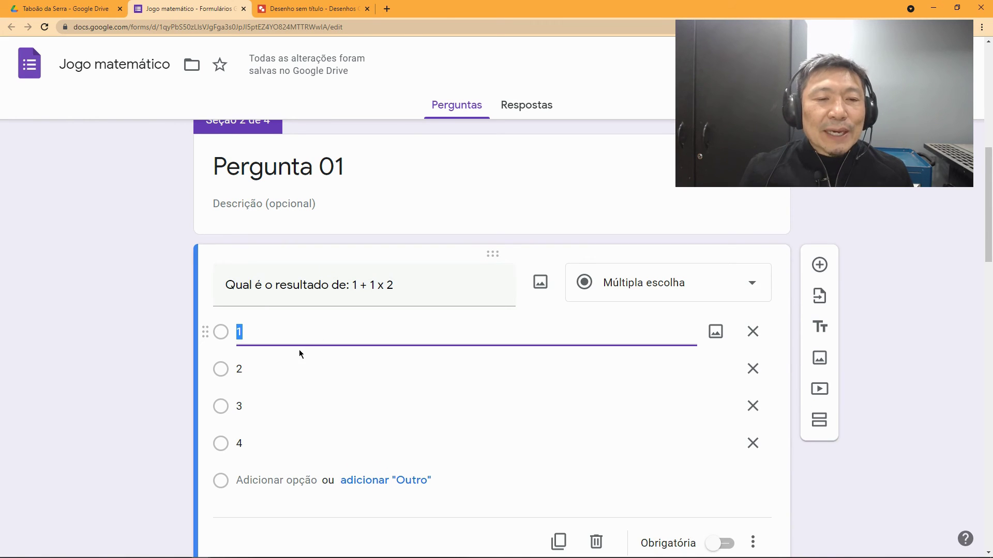
scroll(294, 350, down, 1)
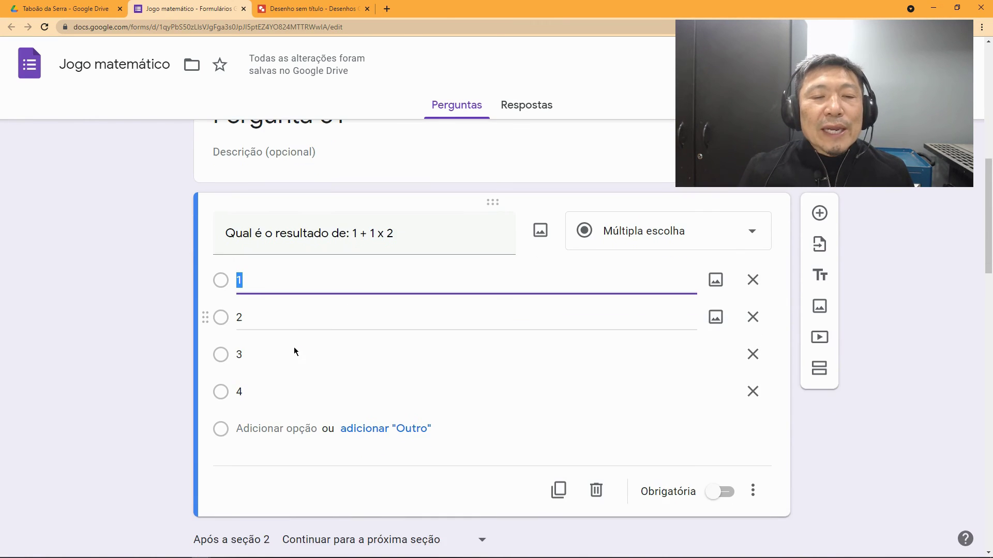
scroll(317, 357, down, 1)
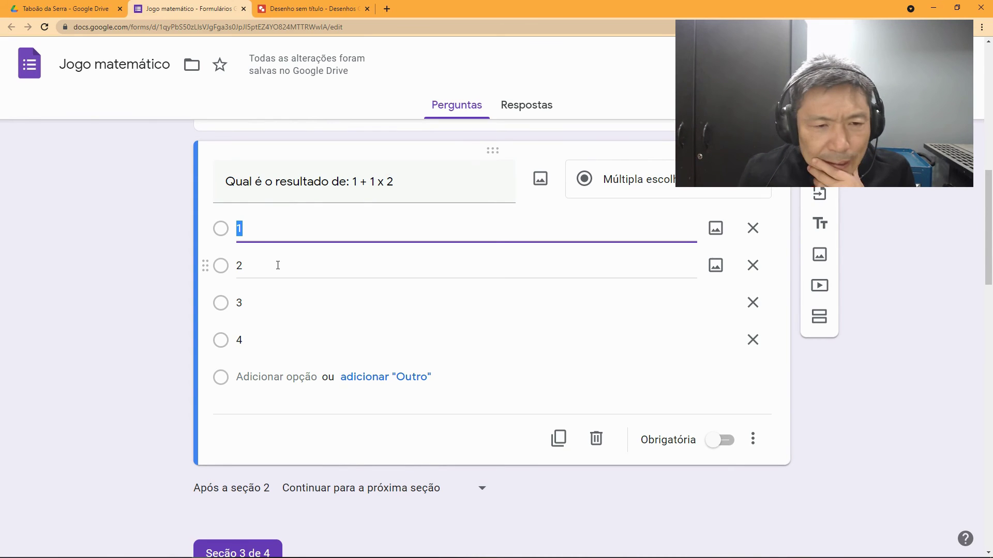
key(Tab)
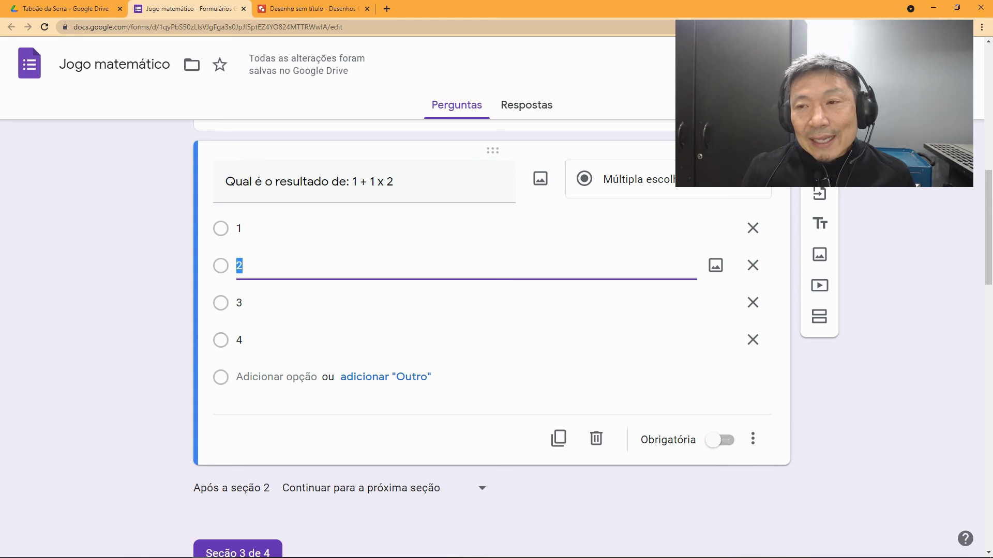
click(753, 440)
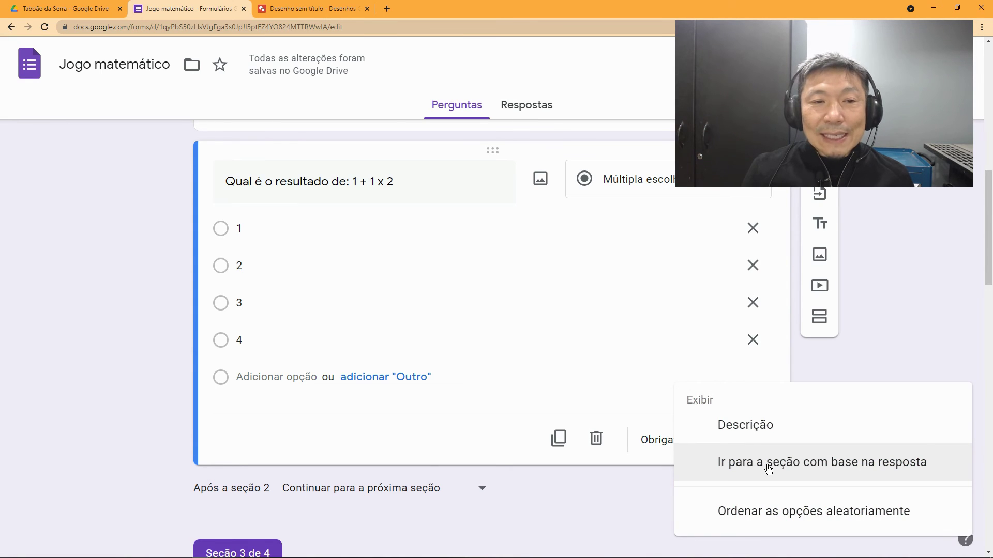
Step: Enable answer-based routing: answers 1 and 2 to section 3, answer 3 to section 4 Parabéns
click(769, 469)
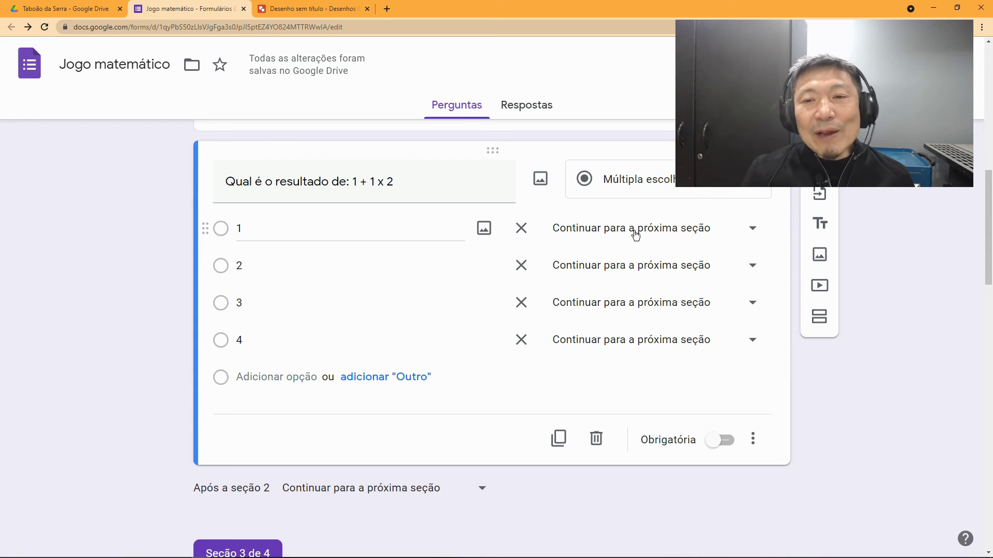
click(750, 231)
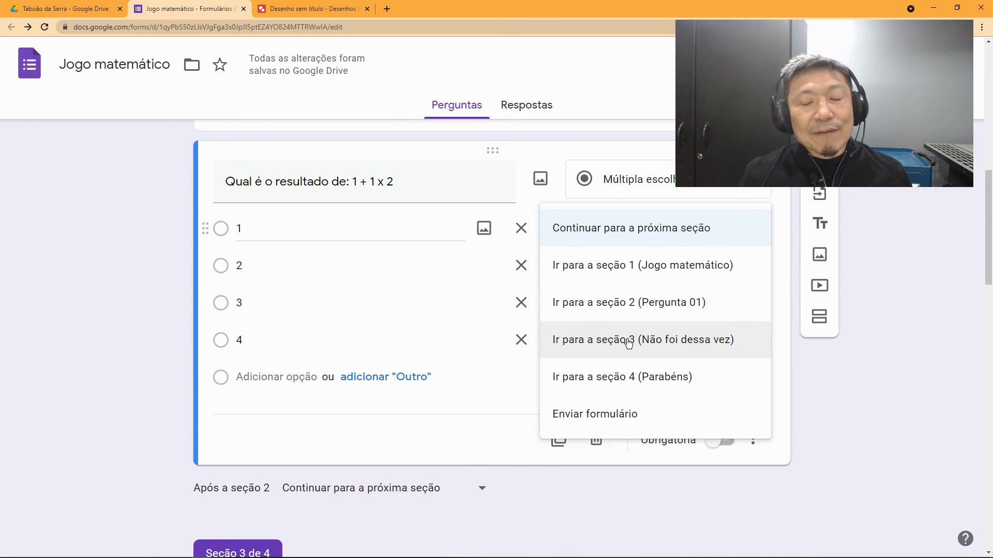
click(629, 344)
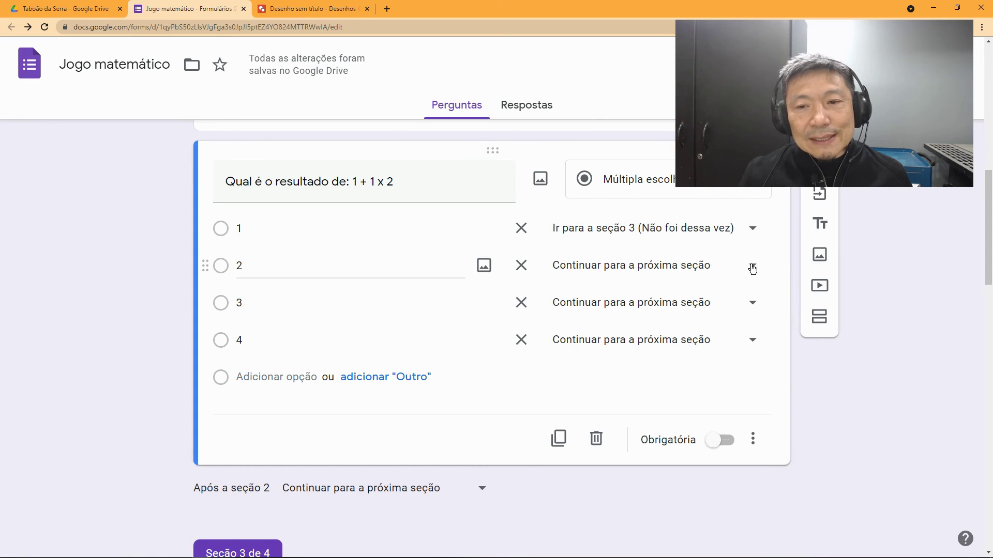
click(690, 267)
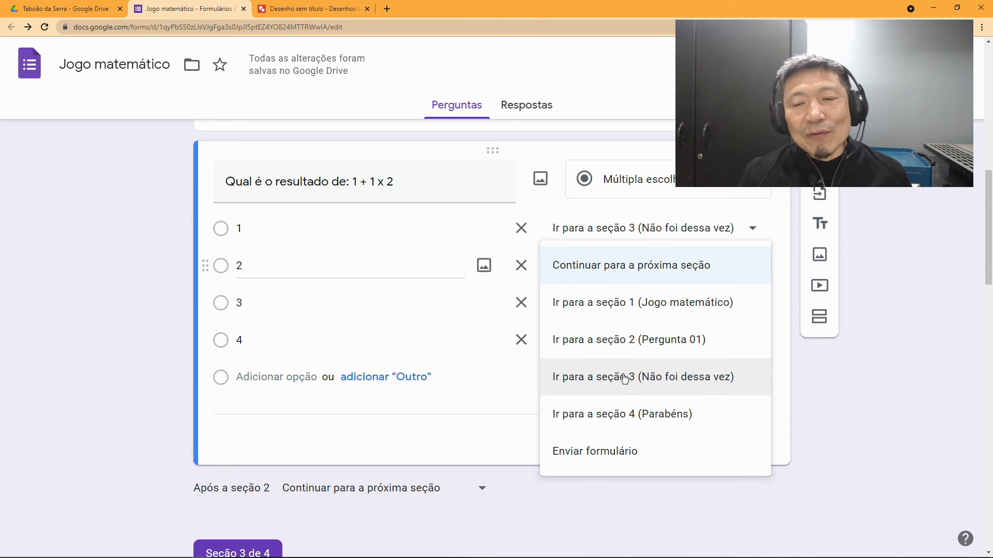
click(625, 379)
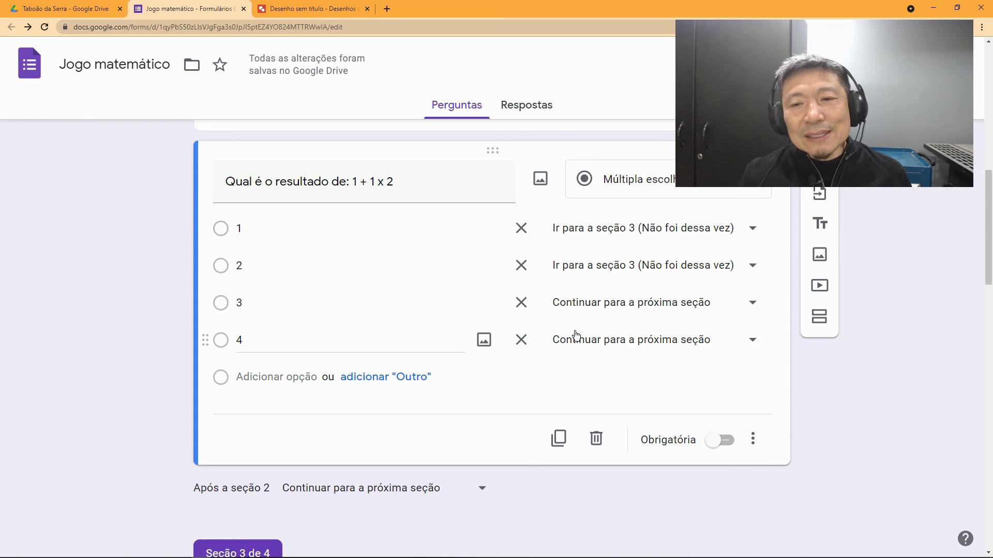
click(752, 303)
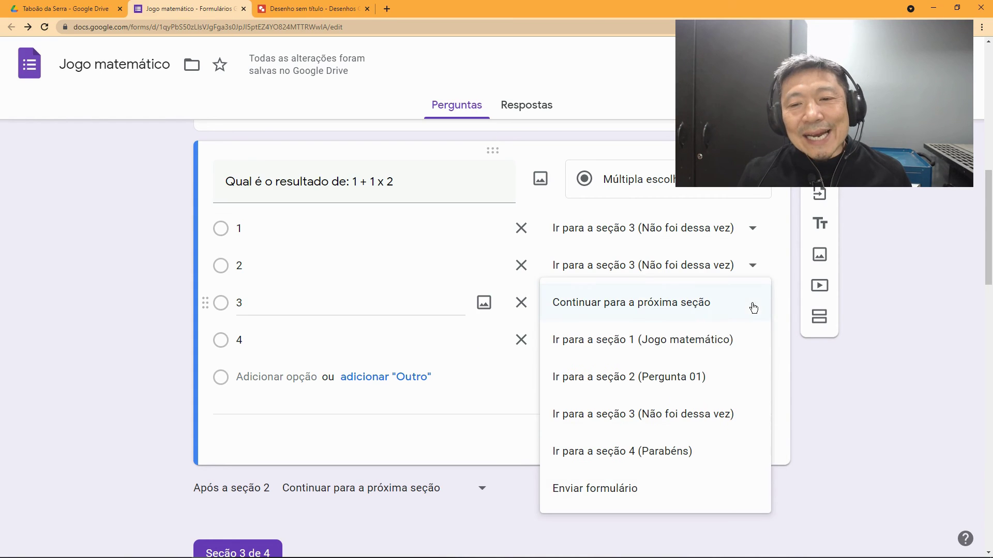
click(664, 462)
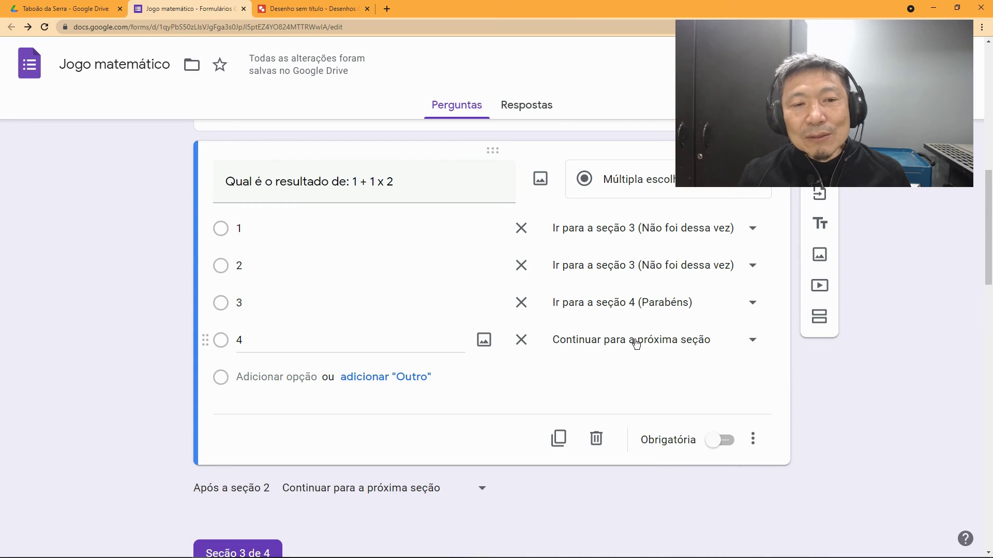
click(636, 344)
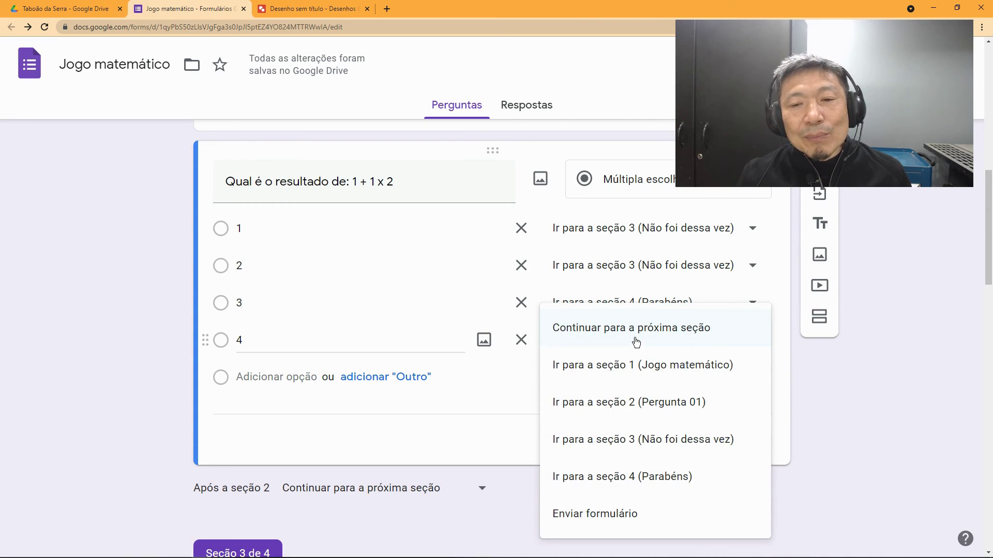
Step: Send answer 4 to section 3 'Não foi dessa vez' and scroll down to the retry question
click(651, 438)
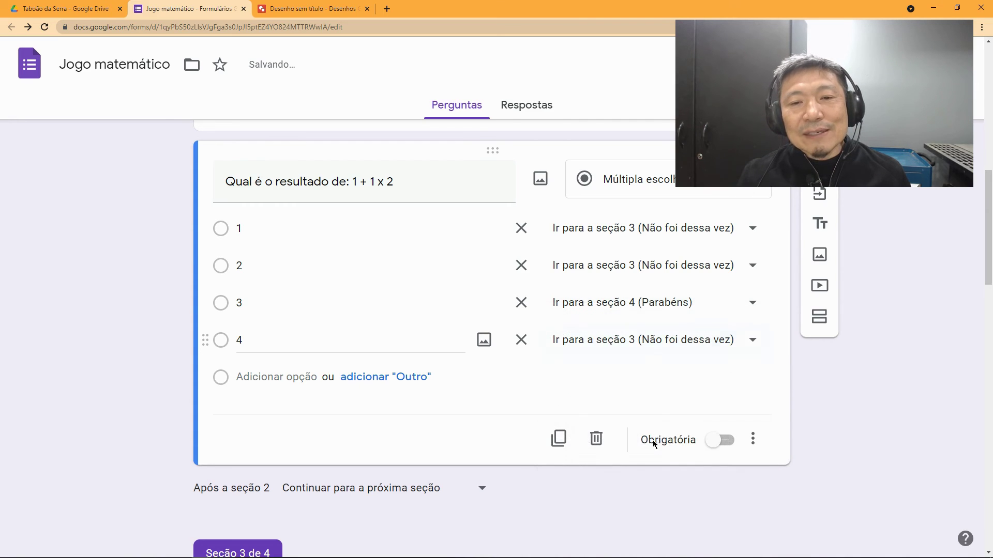
scroll(480, 408, down, 1)
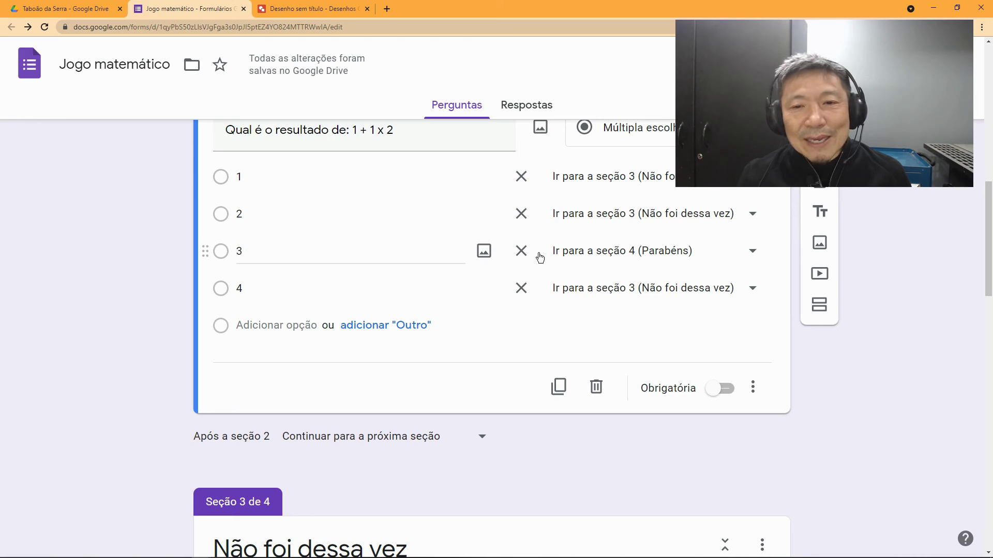
scroll(423, 314, down, 1)
scroll(423, 312, down, 6)
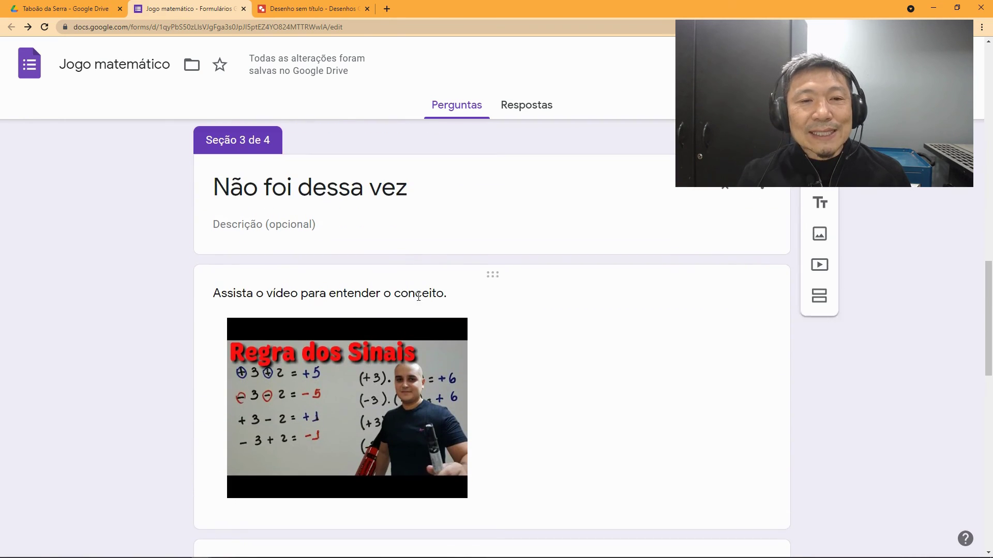
scroll(377, 232, down, 1)
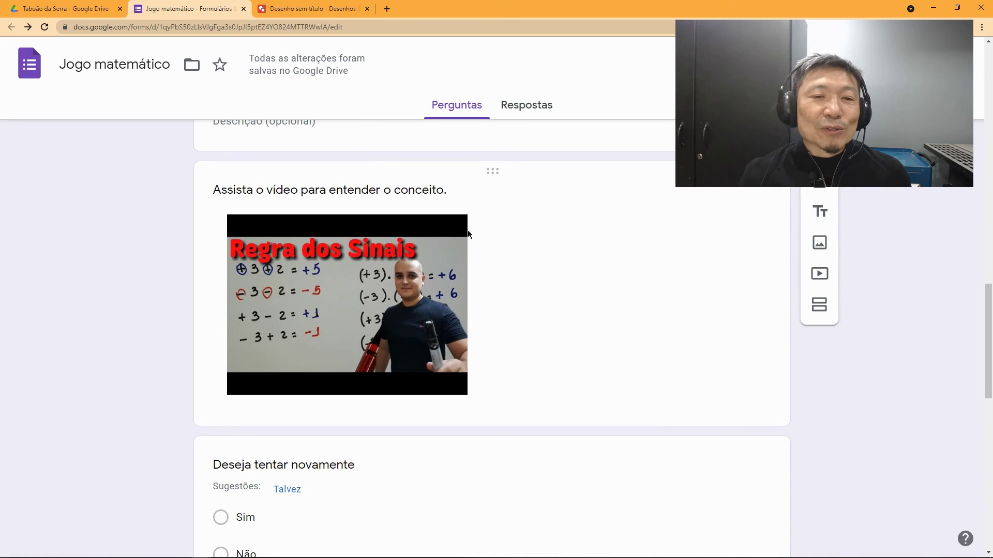
scroll(498, 293, down, 3)
scroll(486, 293, down, 1)
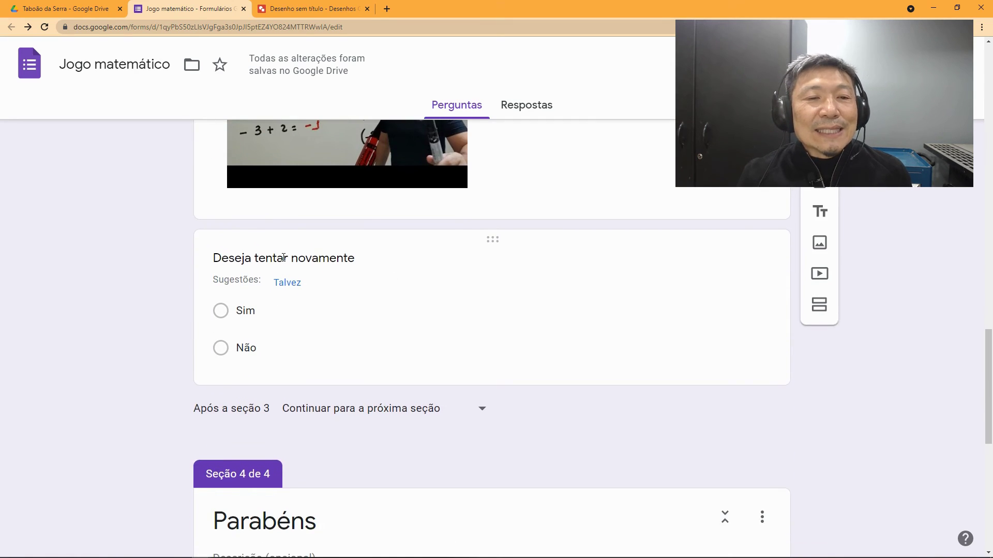
Step: Enable answer-based routing on the retry question and end its title with '?'
click(265, 313)
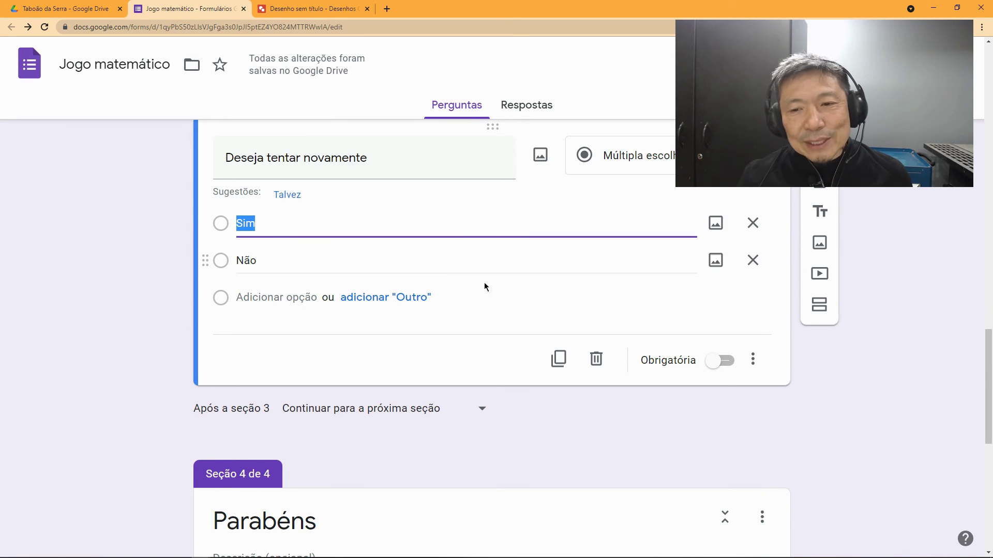
click(754, 361)
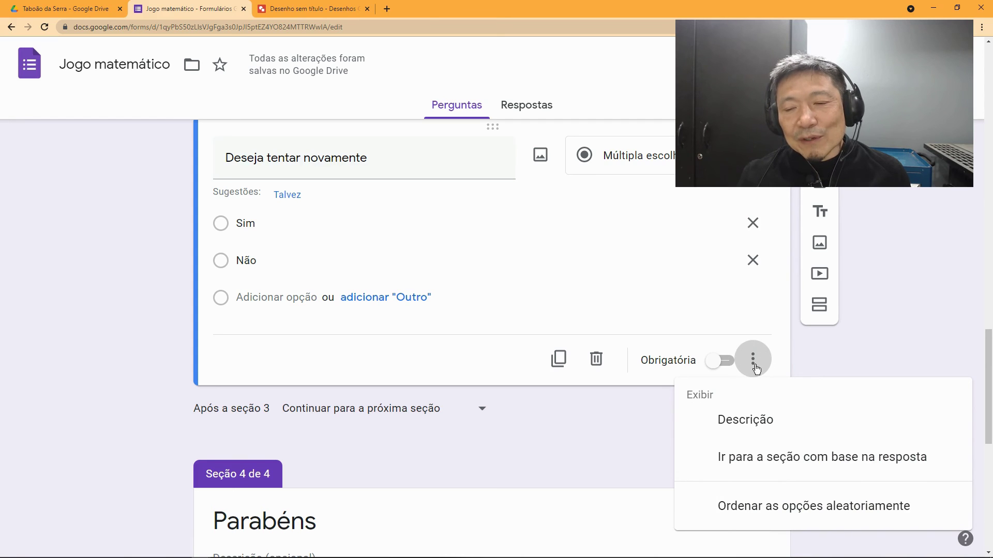
click(758, 468)
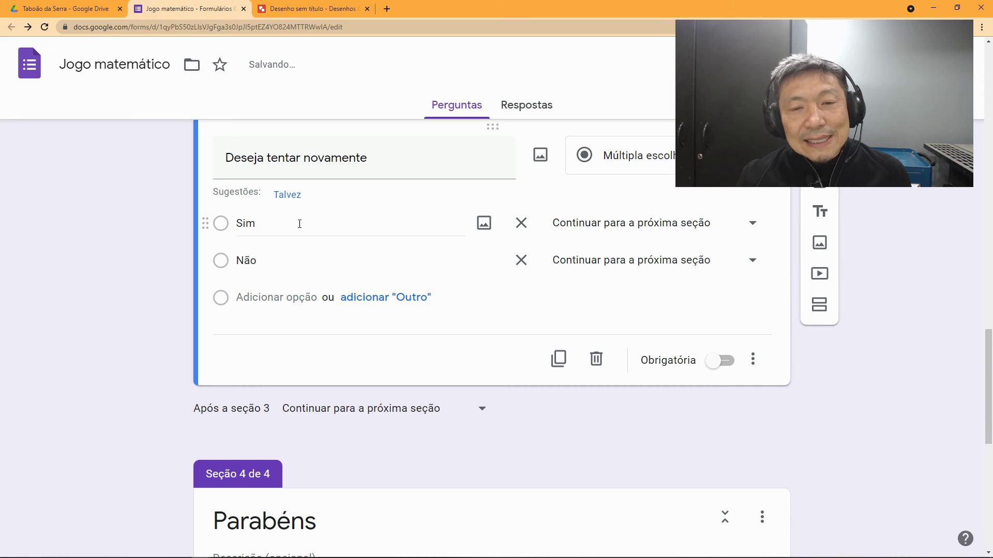
triple_click(383, 164)
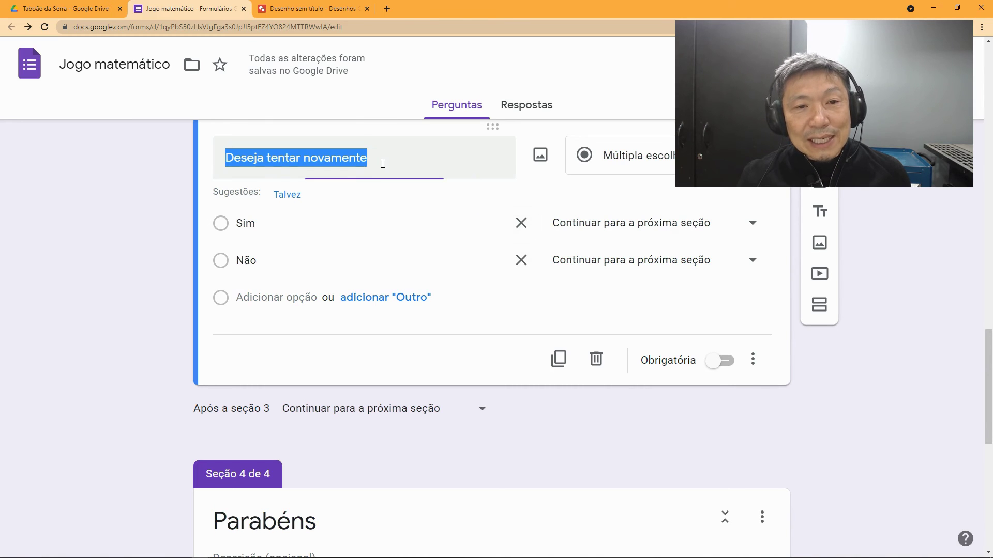
click(383, 164)
text(?)
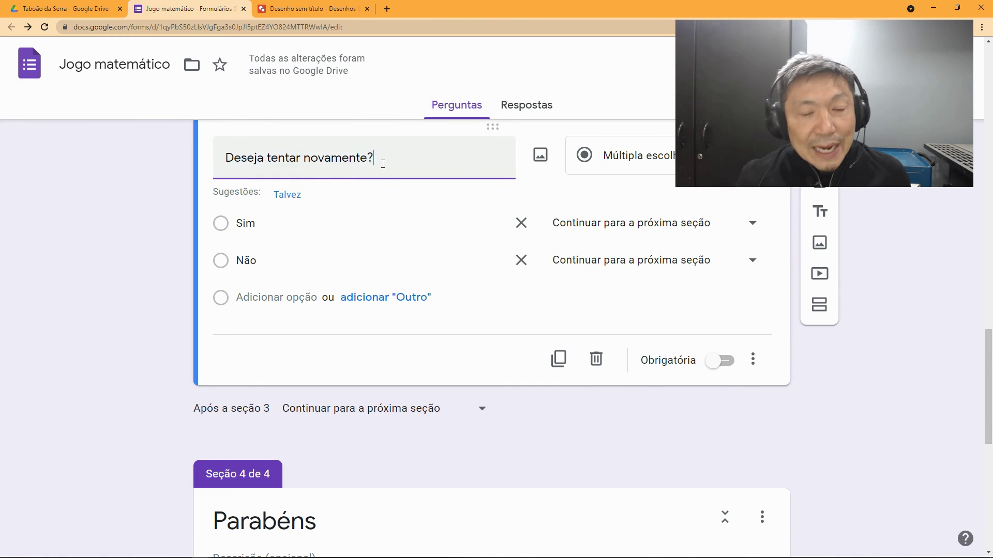
Step: Route Sim to section 2 (Pergunta 01) and Não to Enviar formulário
click(711, 230)
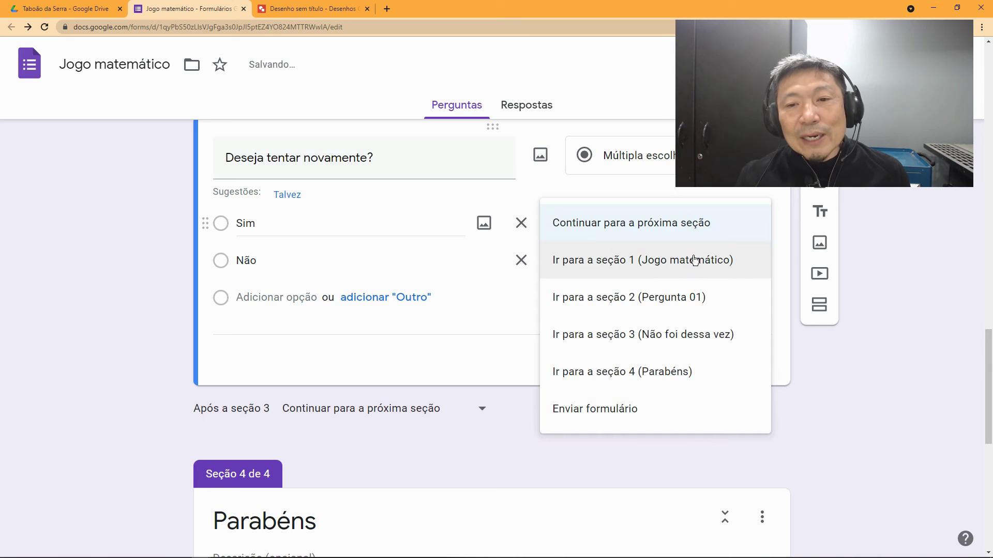
click(618, 302)
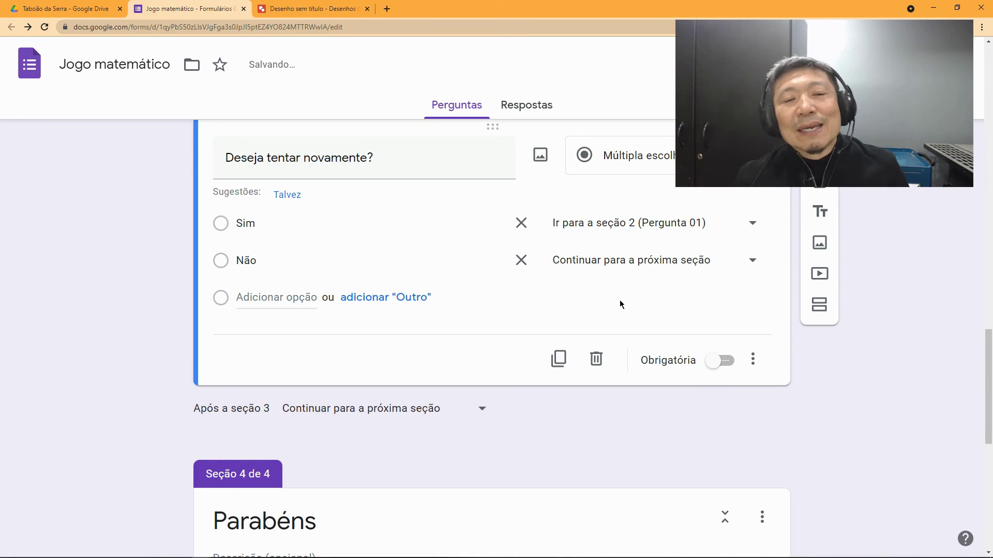
click(753, 266)
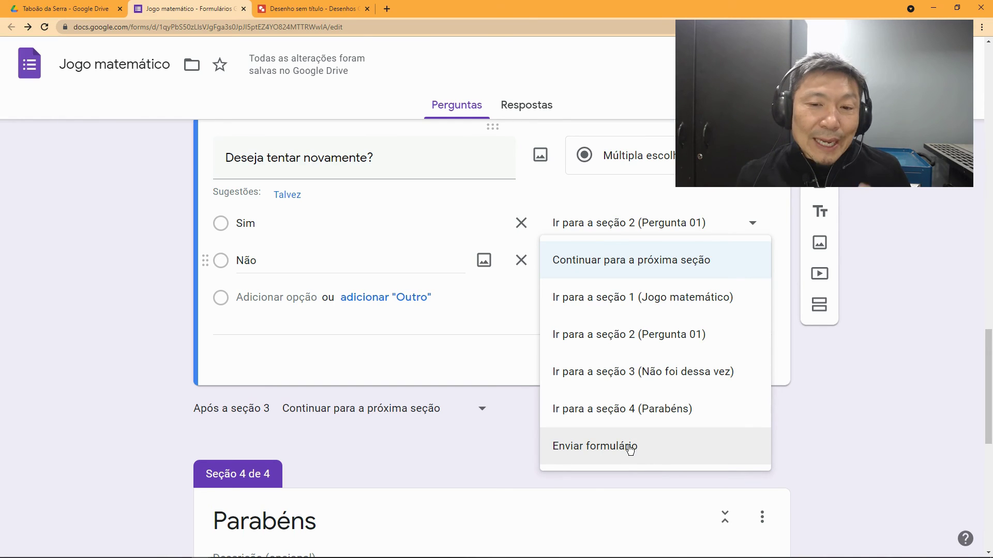
click(630, 447)
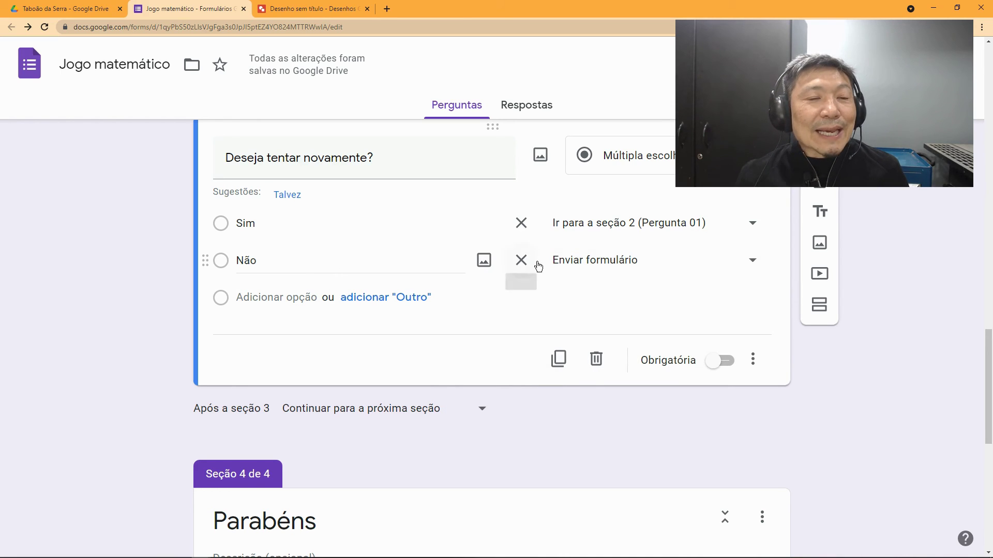
Step: Add a new untitled section to the form
scroll(500, 297, down, 4)
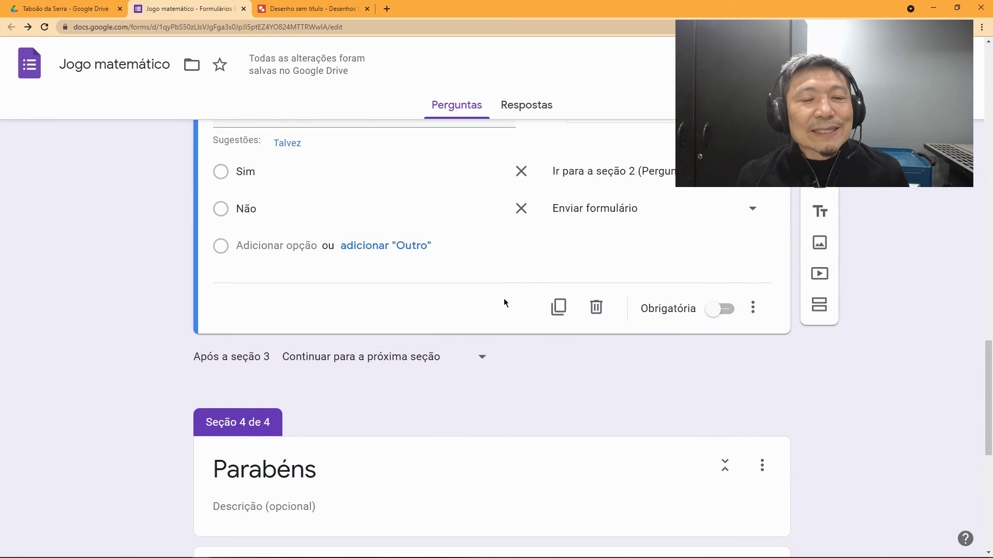
scroll(484, 369, down, 5)
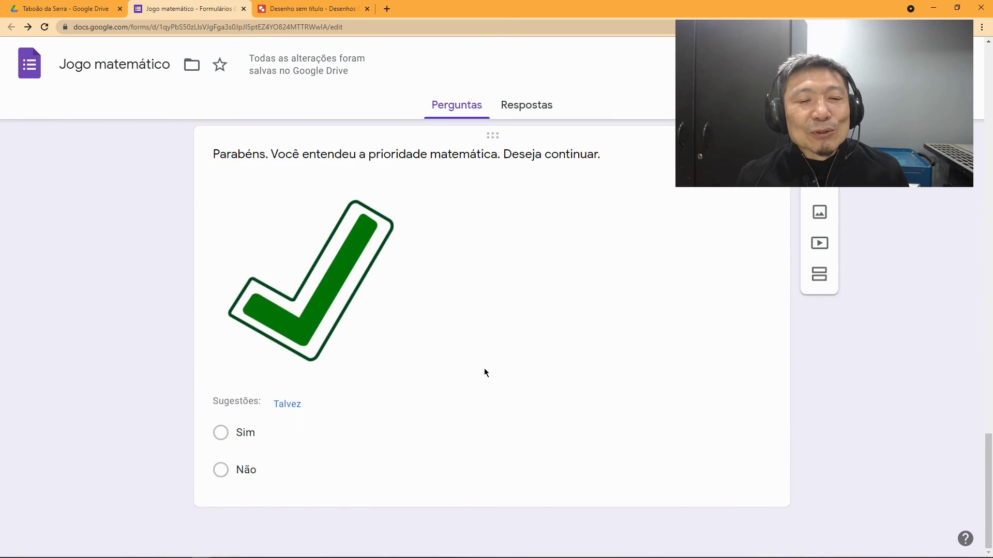
scroll(484, 368, up, 3)
scroll(484, 368, down, 3)
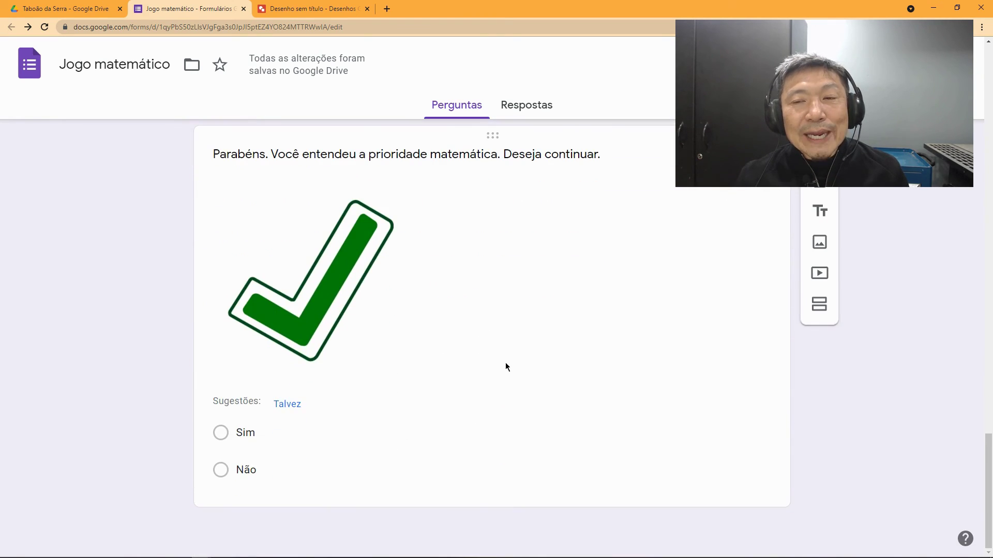
click(819, 309)
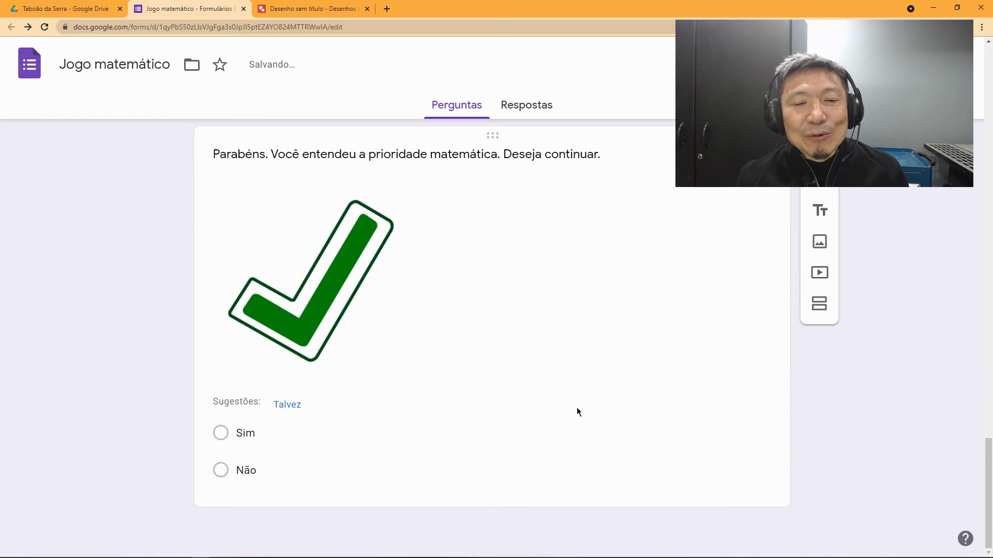
Step: Move the untitled section below Parabéns so it becomes section 5, and save the order
scroll(573, 406, up, 8)
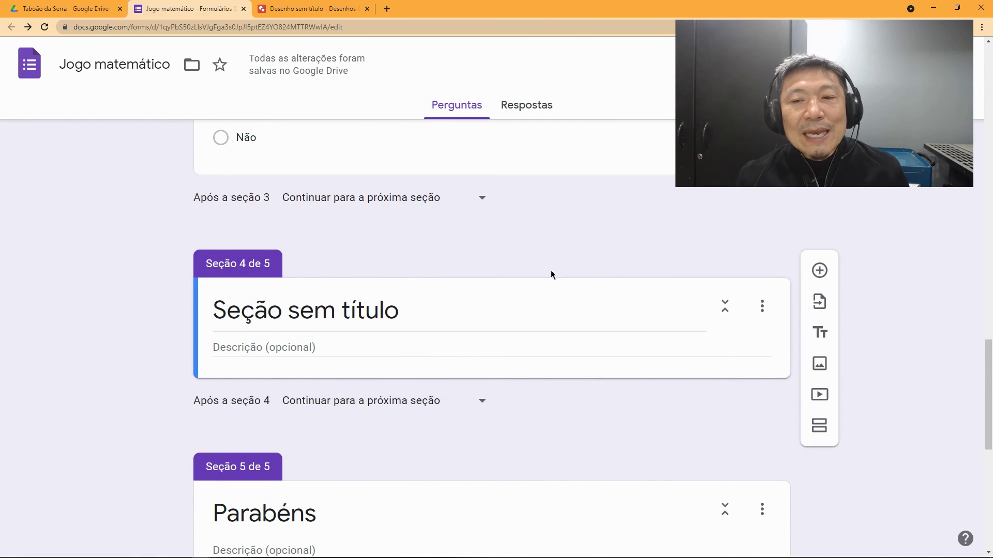
click(762, 307)
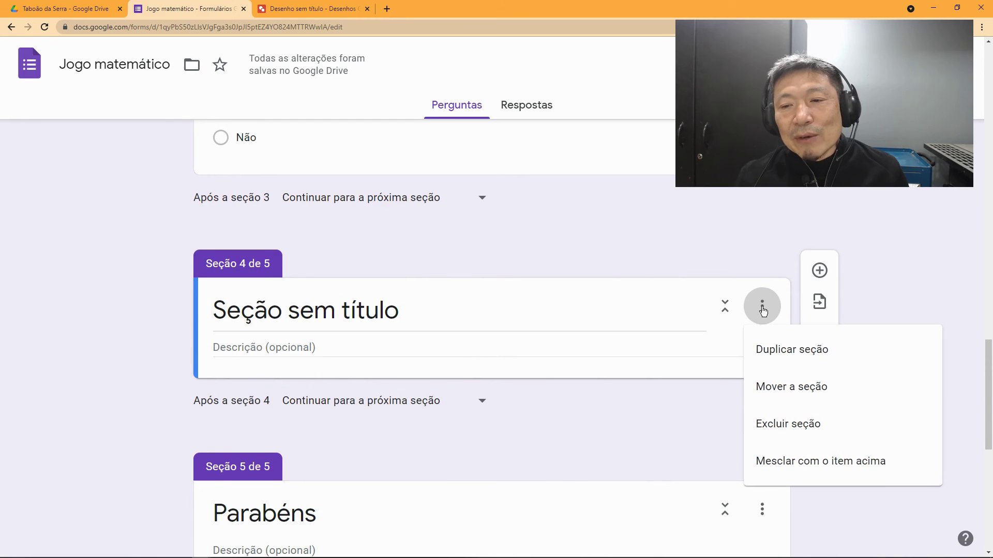
click(769, 389)
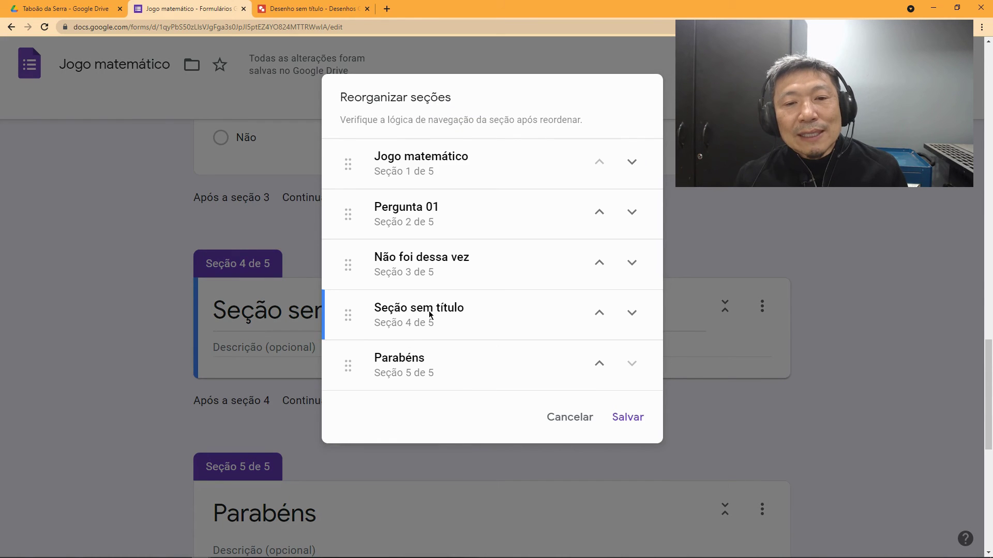
click(633, 314)
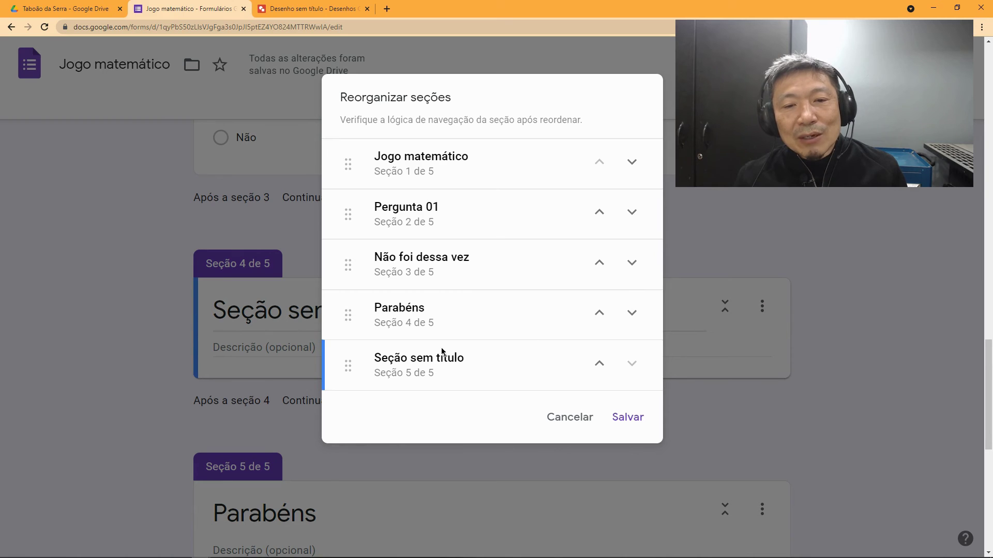
click(627, 420)
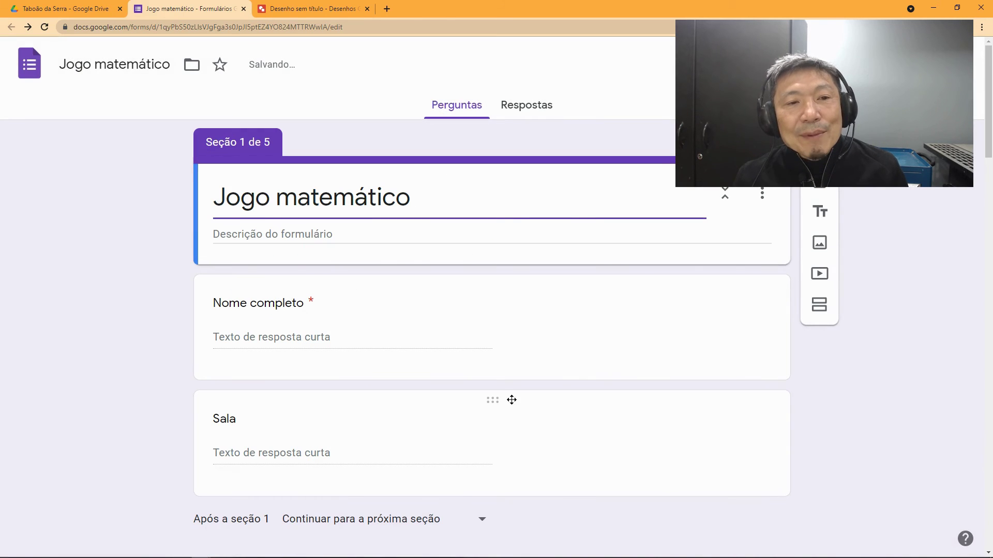
click(761, 198)
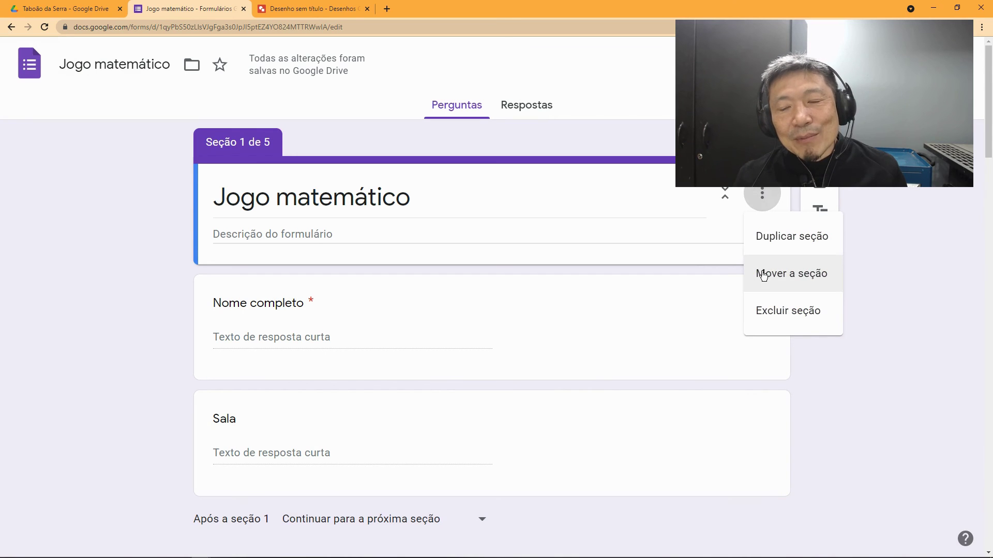
scroll(589, 331, down, 9)
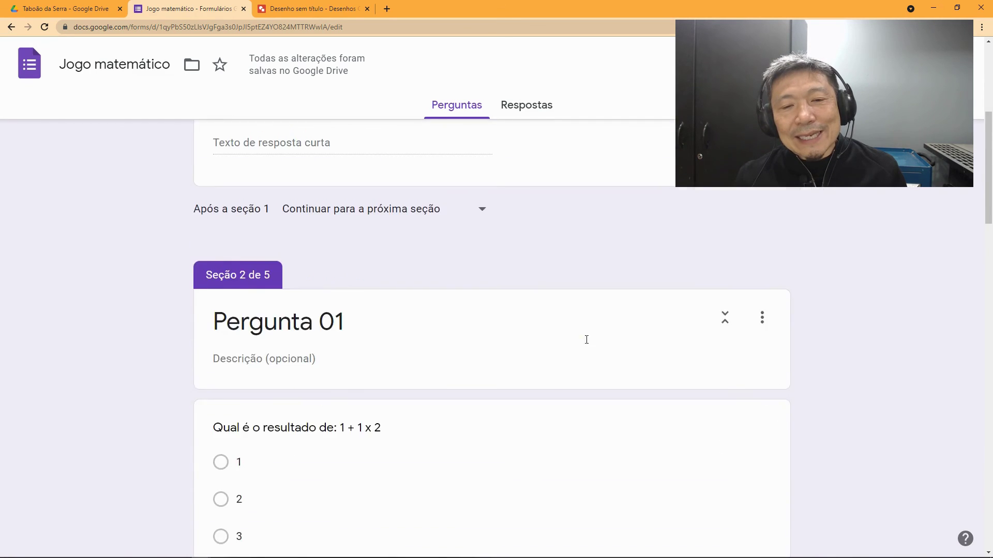
scroll(588, 361, down, 13)
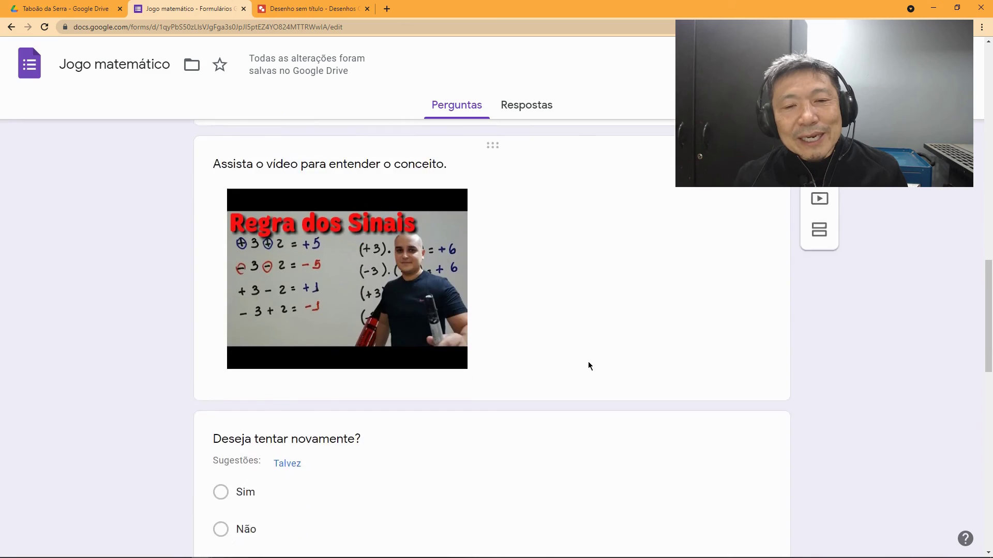
scroll(589, 364, down, 12)
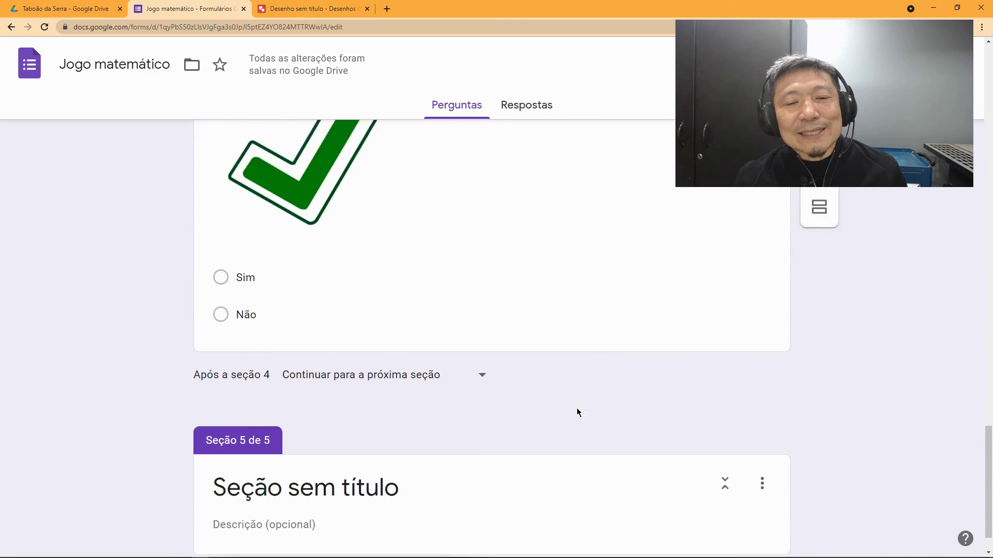
key(alt+Left)
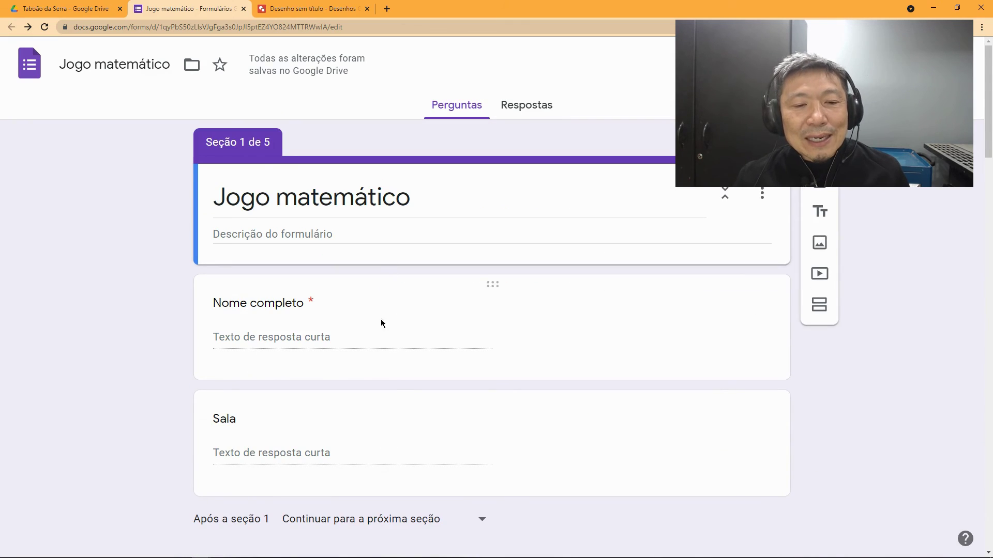
scroll(405, 395, down, 12)
drag(985, 264, 971, 540)
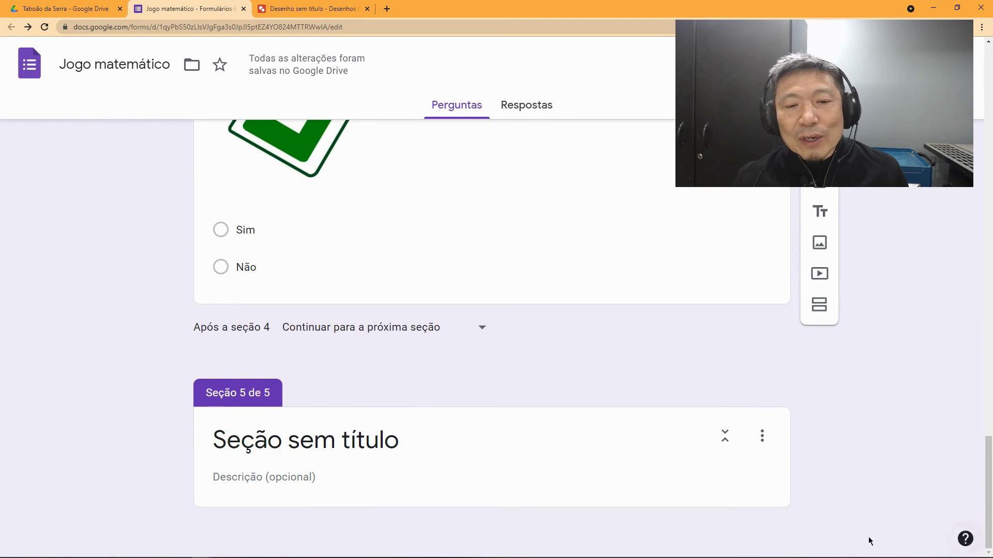
Step: Title section 5 'Fim de Jogo' and add the text 'Obrigado por participar desta atividade.'
click(362, 450)
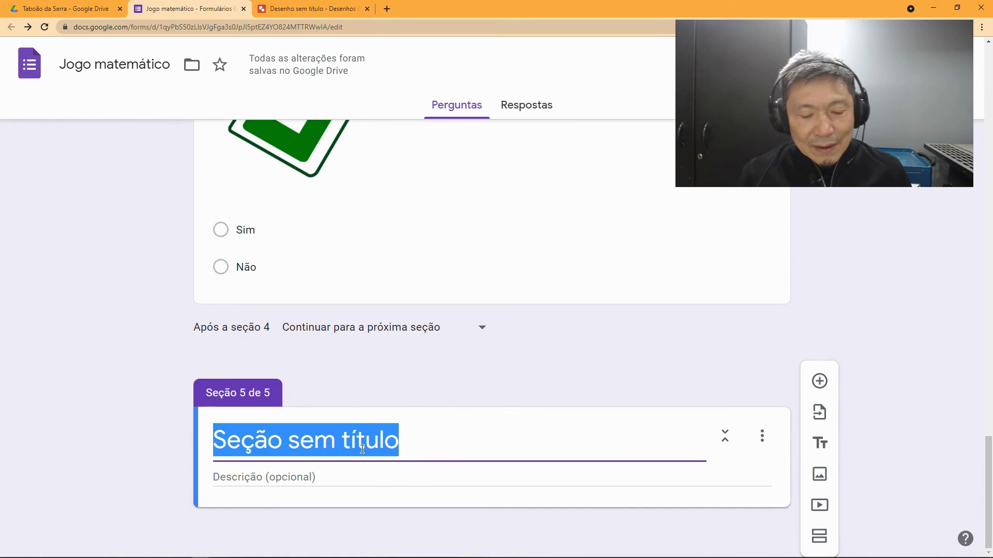
text(Fim de)
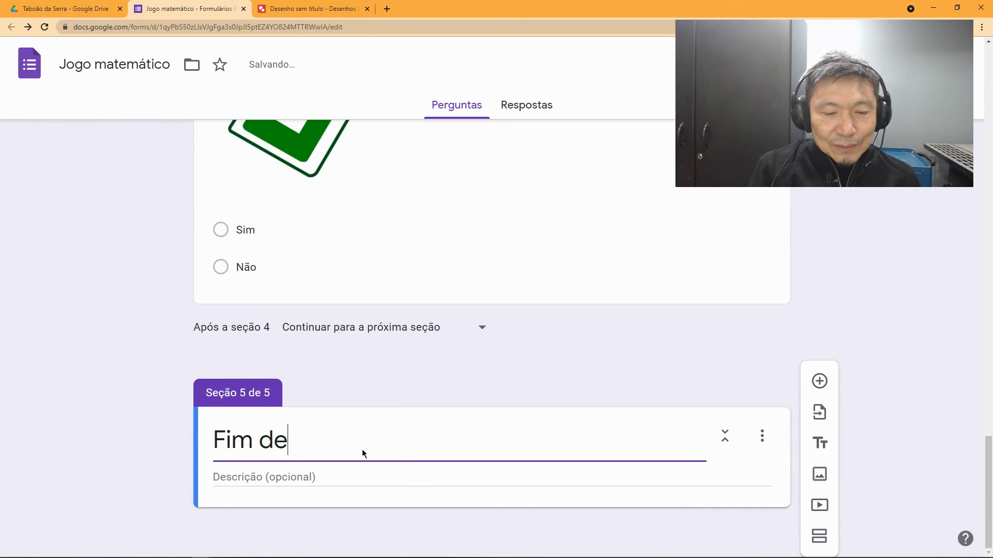
text( Jogo)
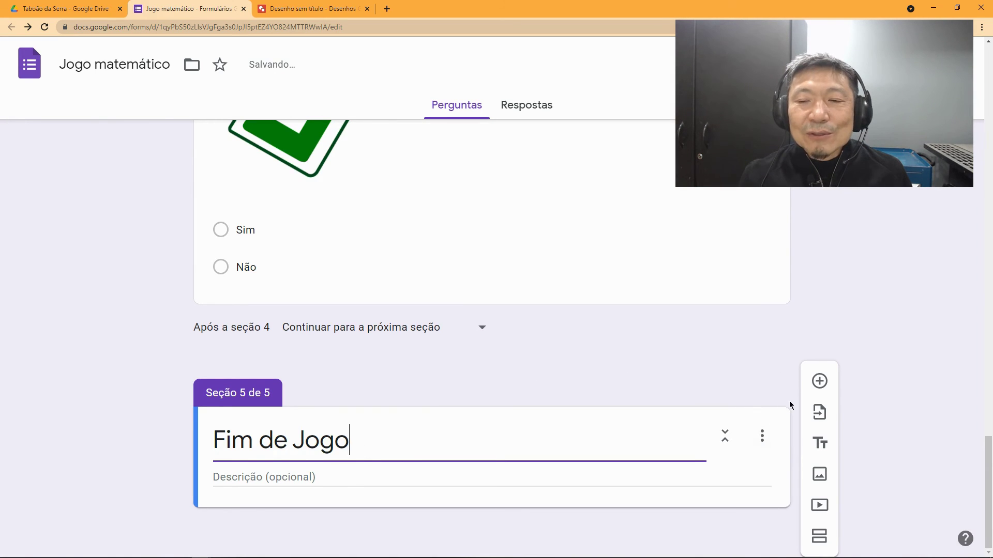
click(823, 453)
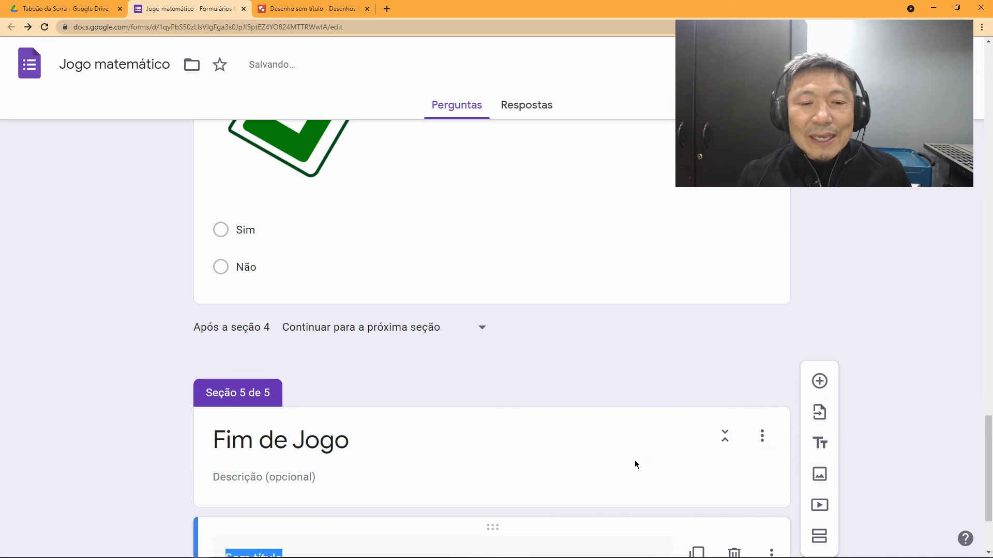
text(Ob)
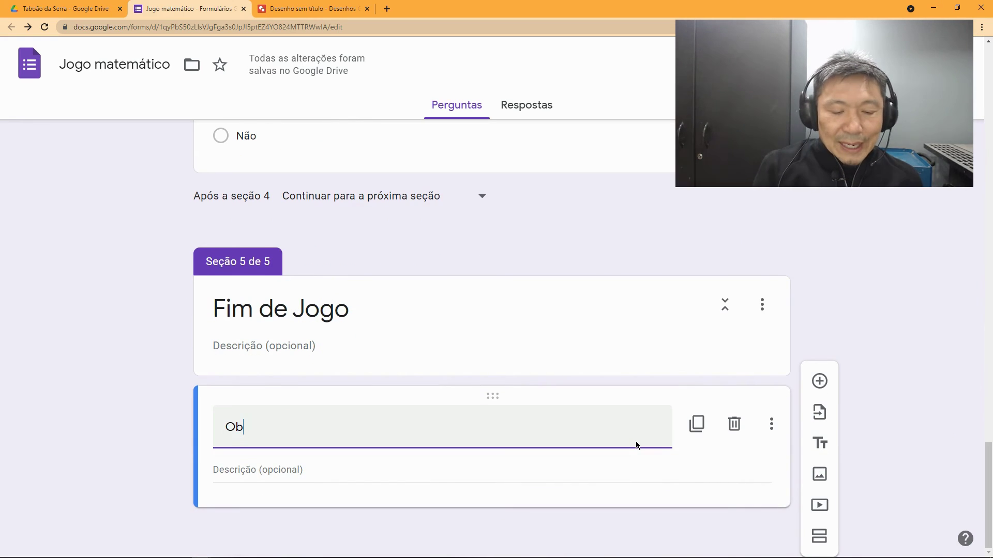
text(rigado)
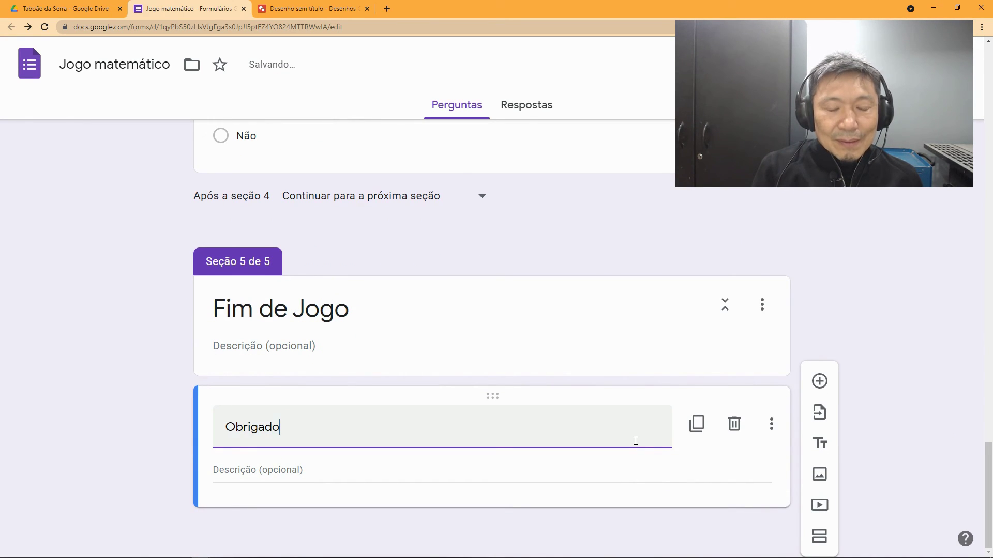
text( por participar des)
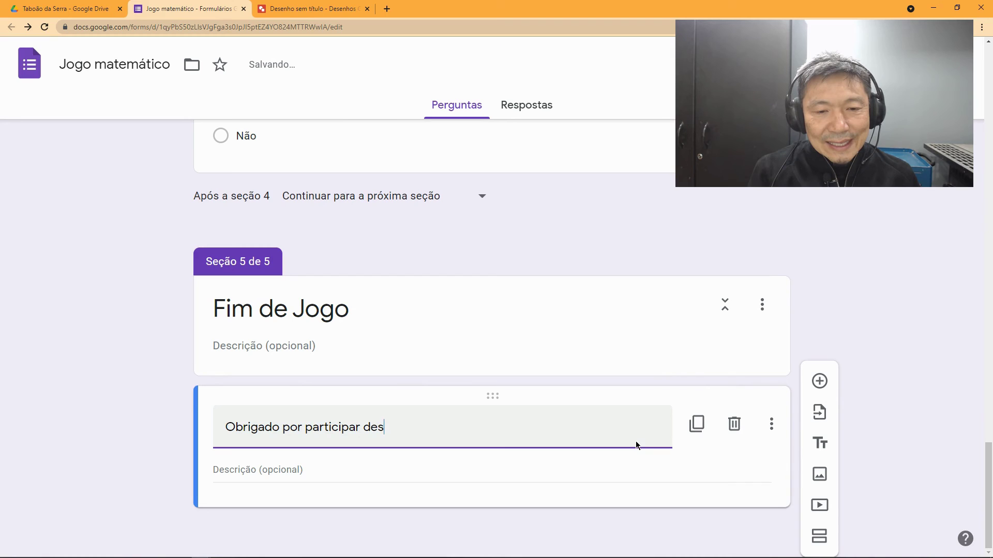
text(ta atividade.)
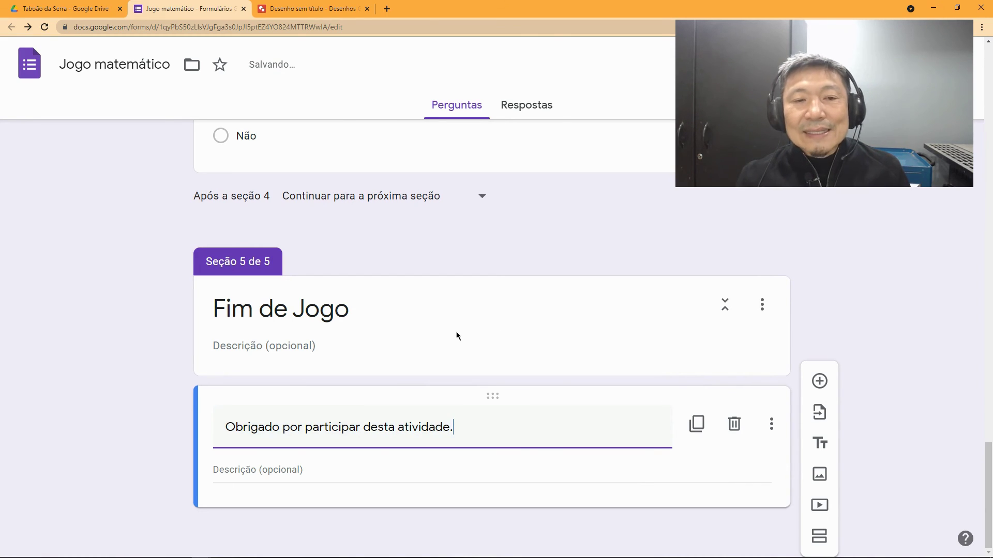
scroll(467, 337, up, 4)
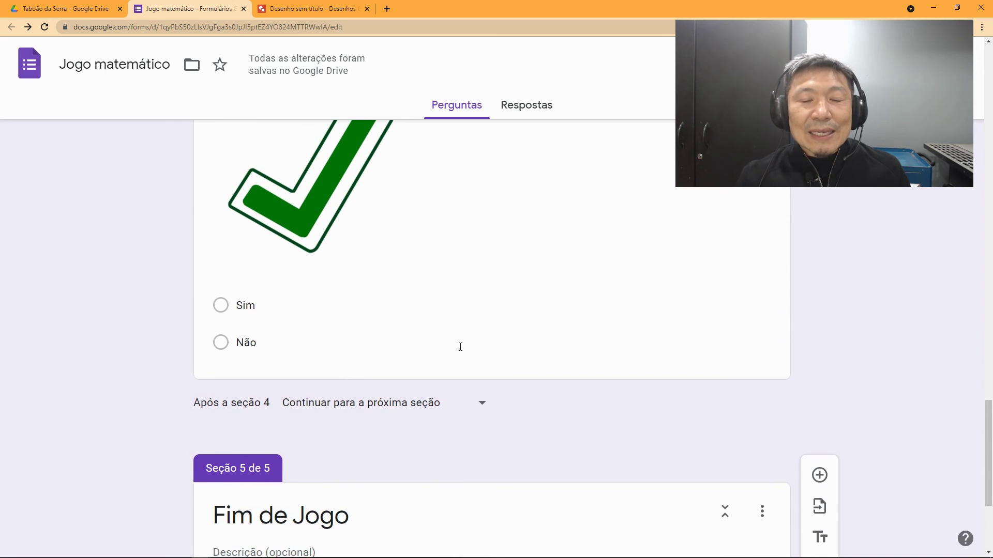
Step: Turn on answer-based section routing for the Parabéns yes/no question
click(262, 346)
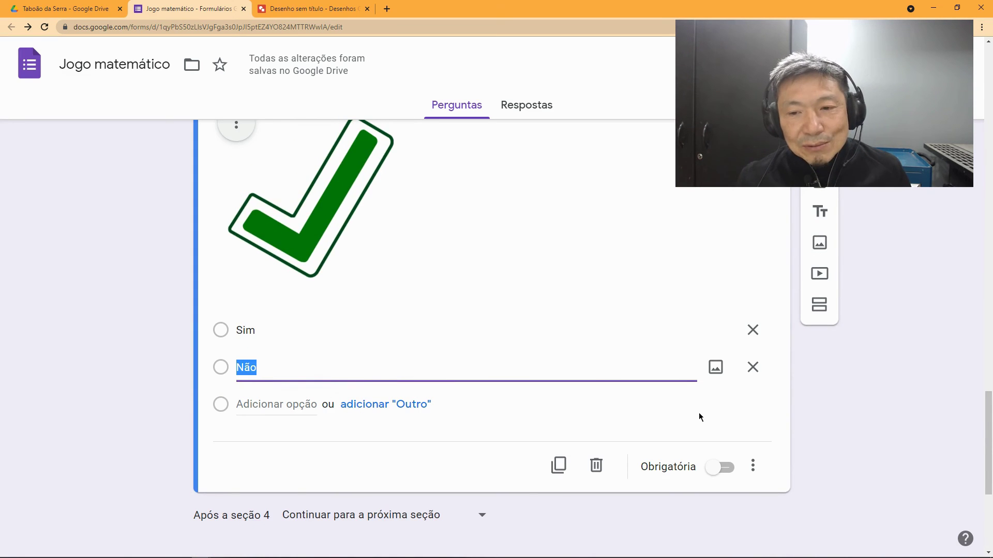
click(753, 466)
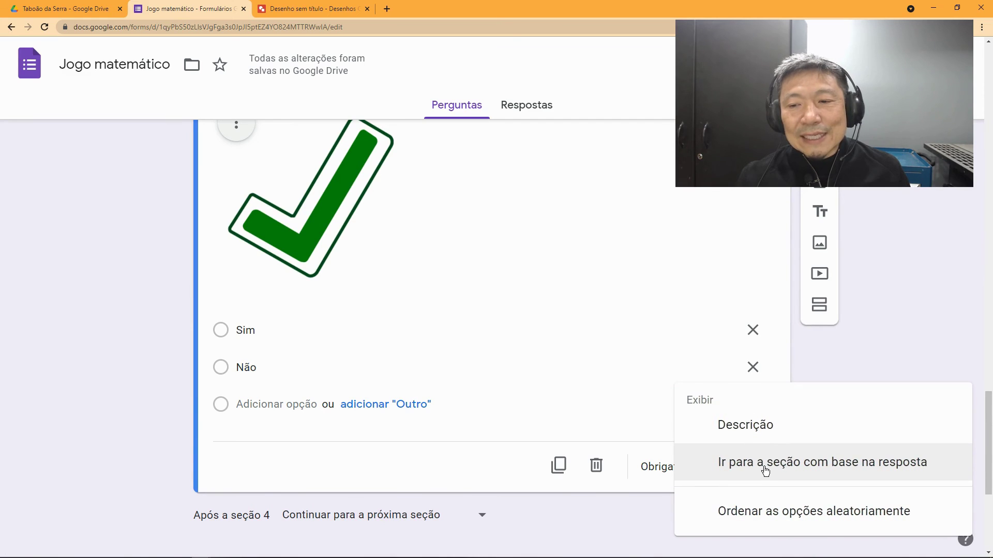
click(766, 468)
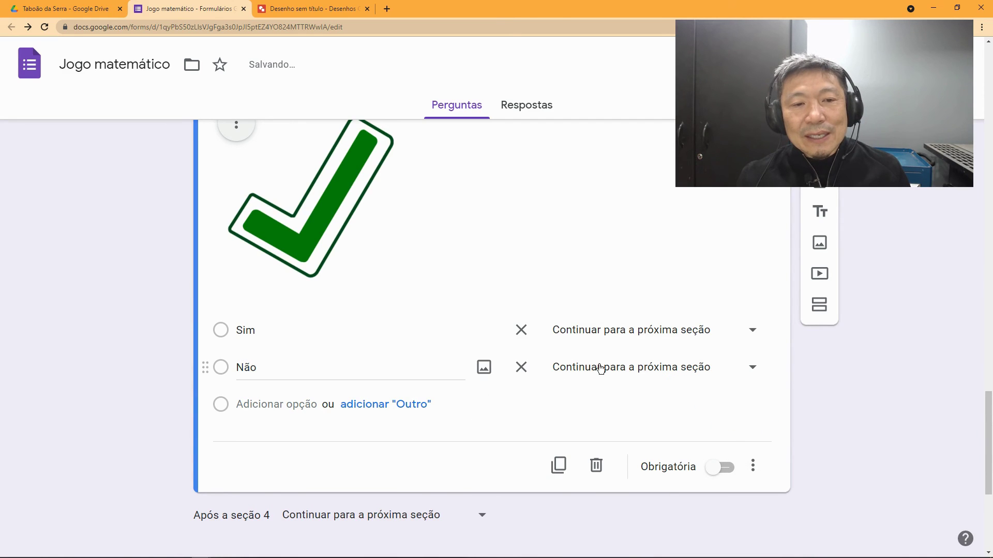
scroll(633, 350, up, 9)
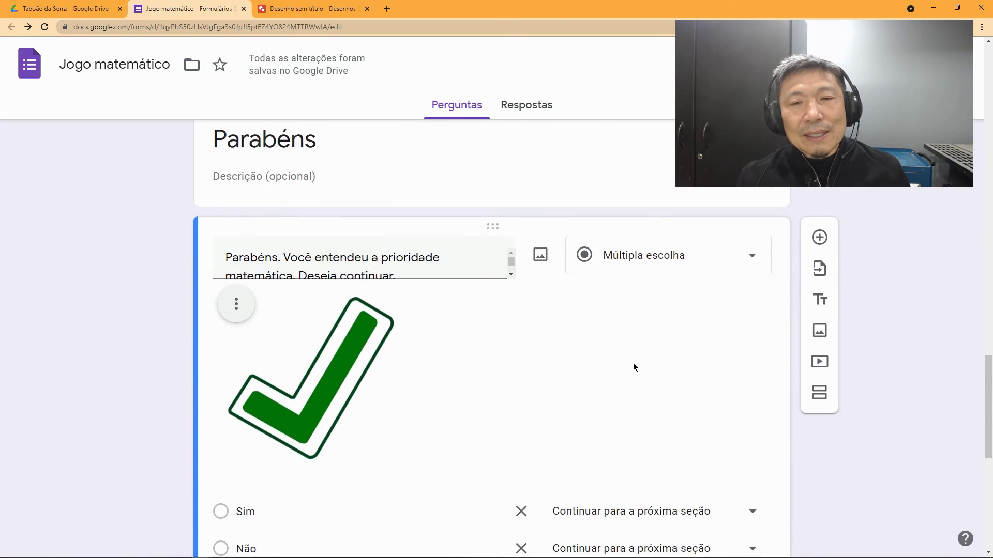
scroll(537, 333, up, 2)
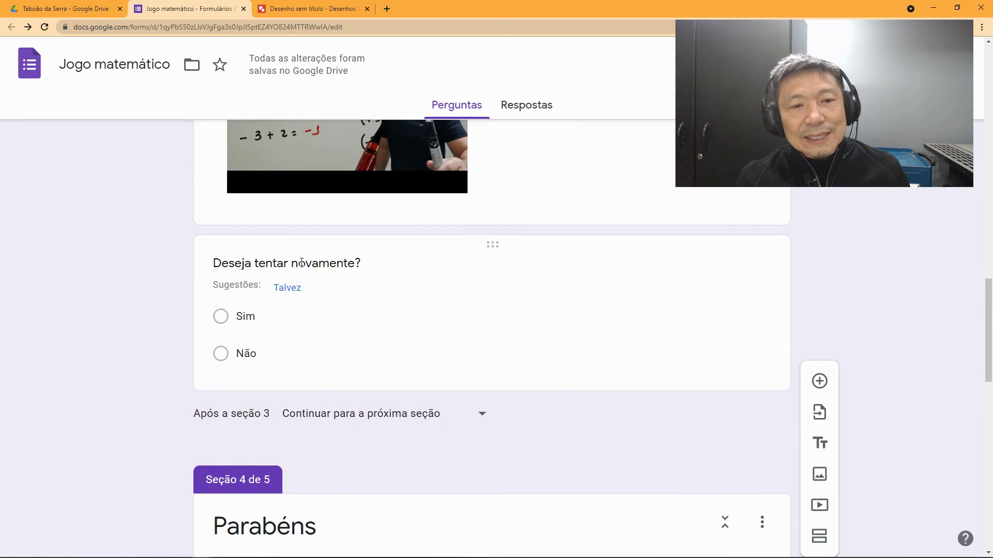
Step: Send Não answers of 'Deseja tentar novamente?' to section 5 Fim de Jogo
click(281, 314)
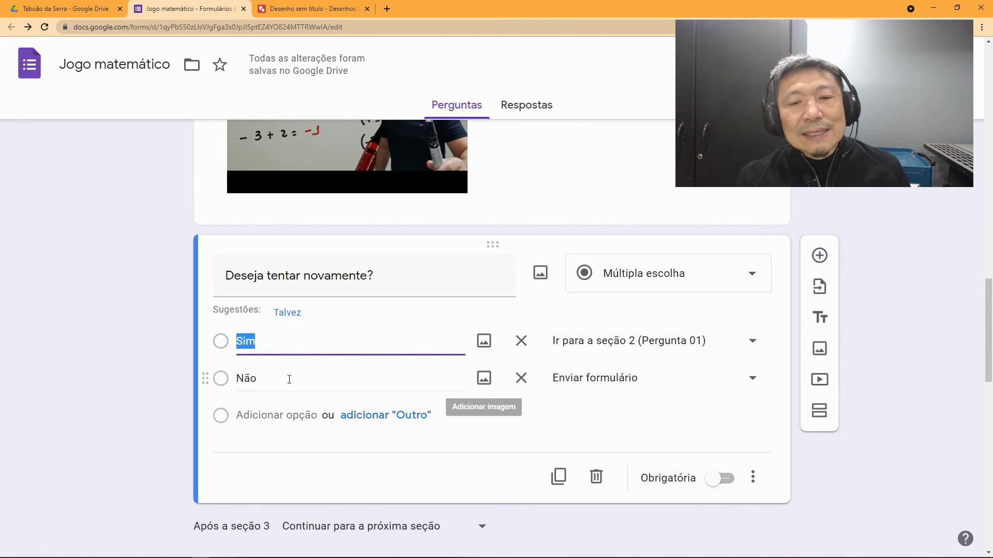
click(746, 382)
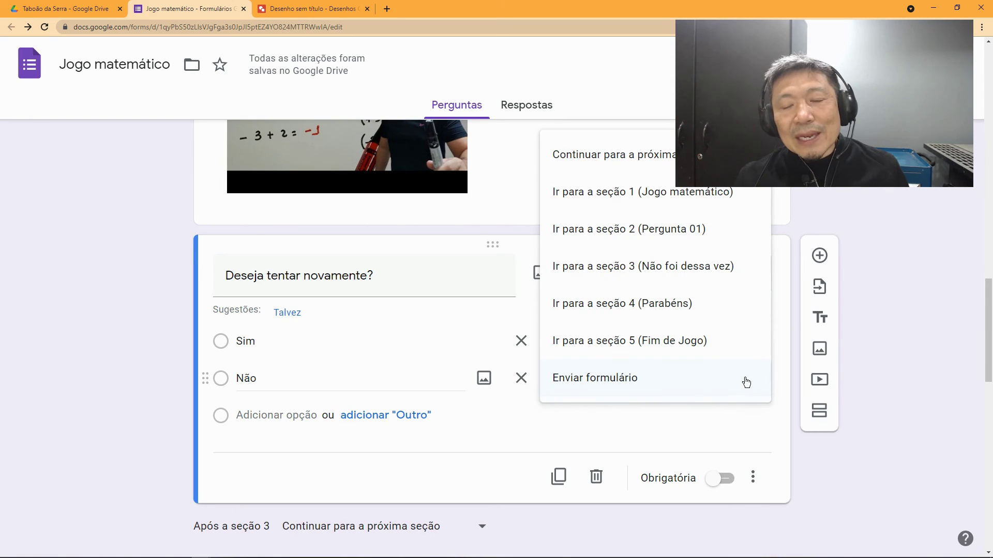
click(678, 351)
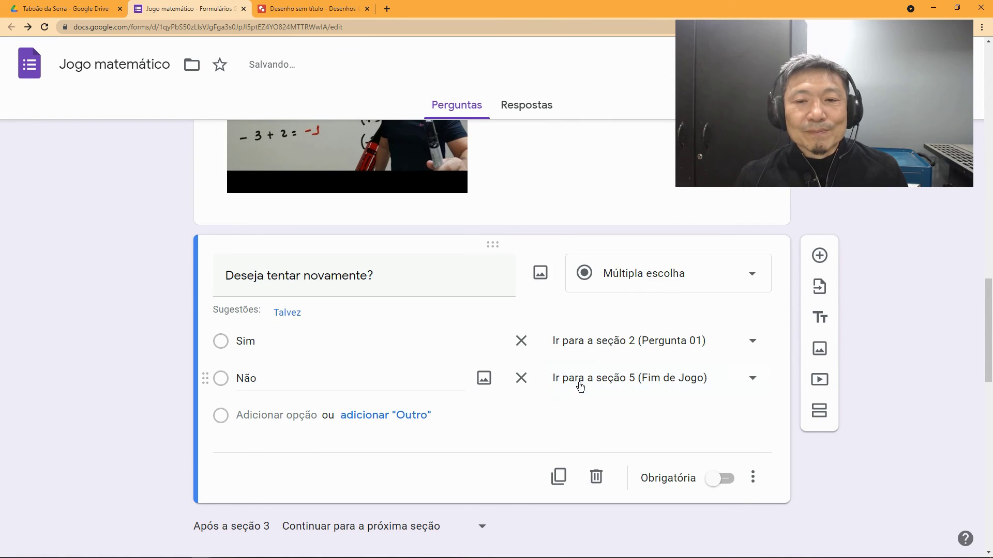
scroll(548, 403, down, 10)
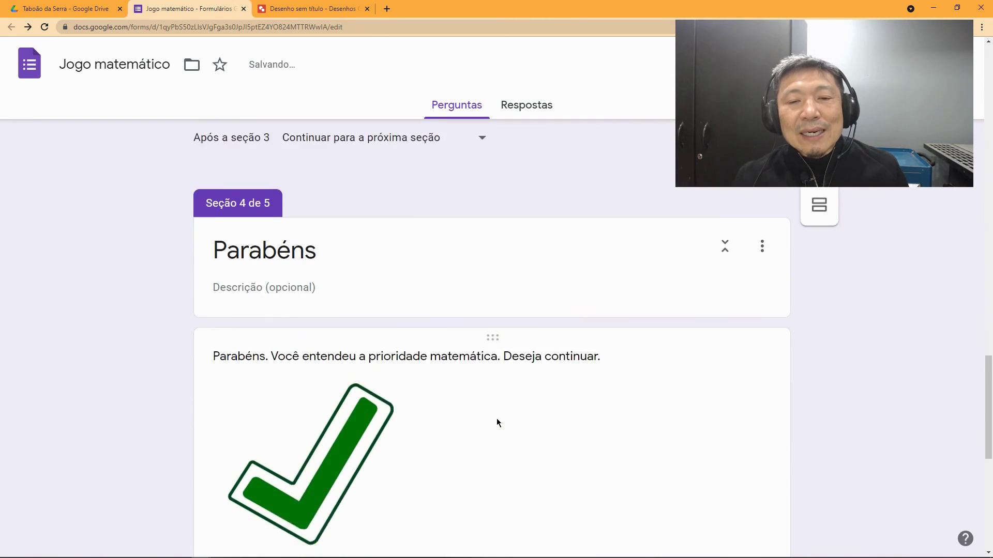
scroll(508, 432, down, 3)
scroll(284, 402, up, 1)
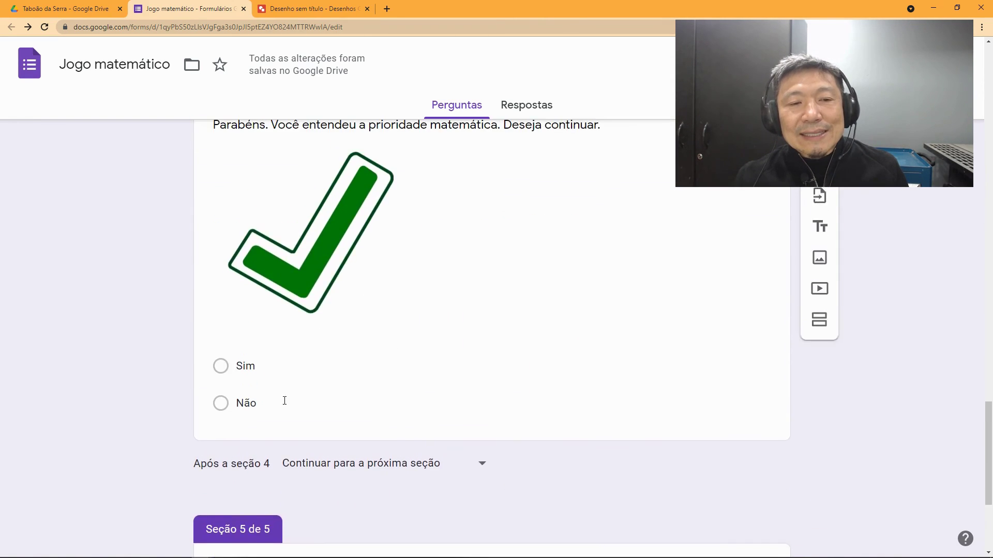
Step: In the Parabéns question, send Sim back to section 1 and Não to Fim de Jogo
click(266, 369)
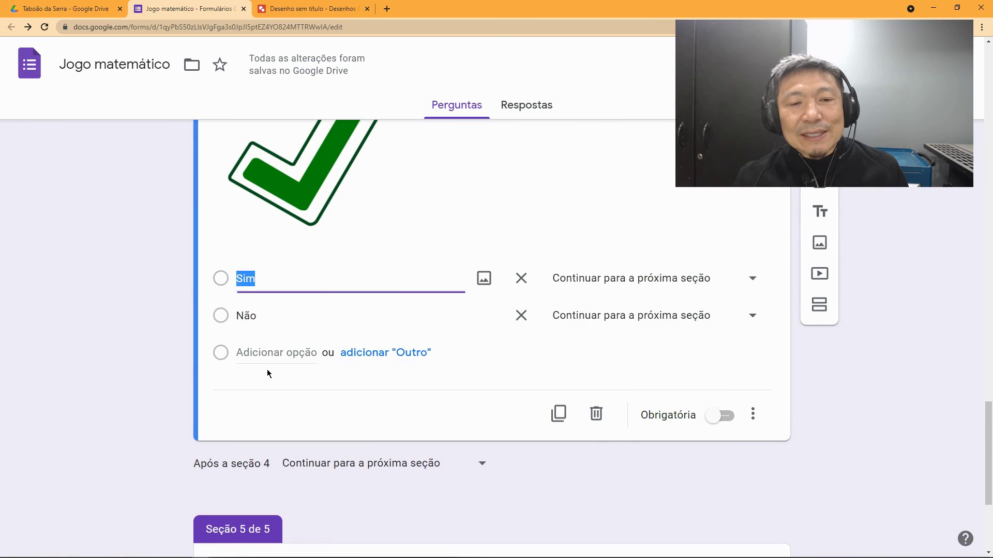
click(745, 283)
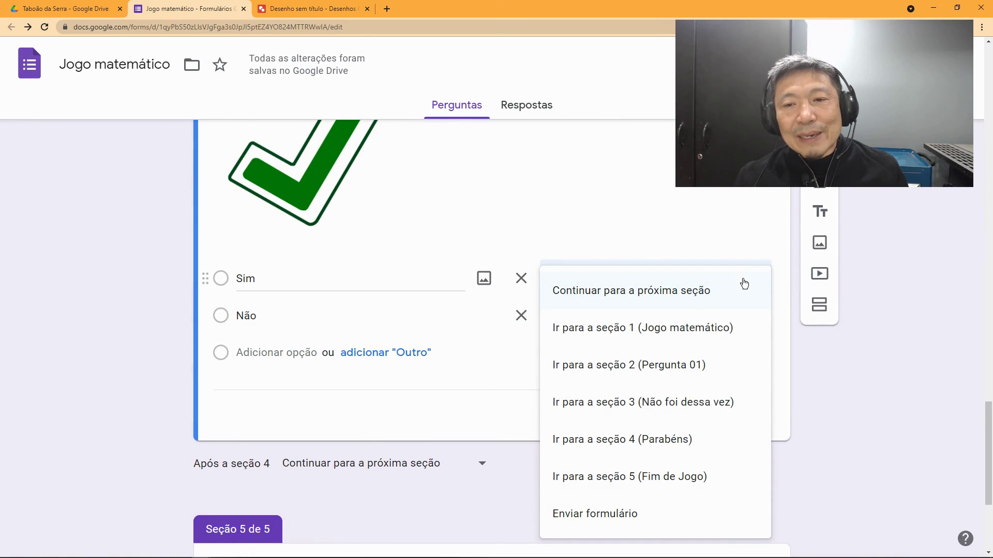
click(673, 331)
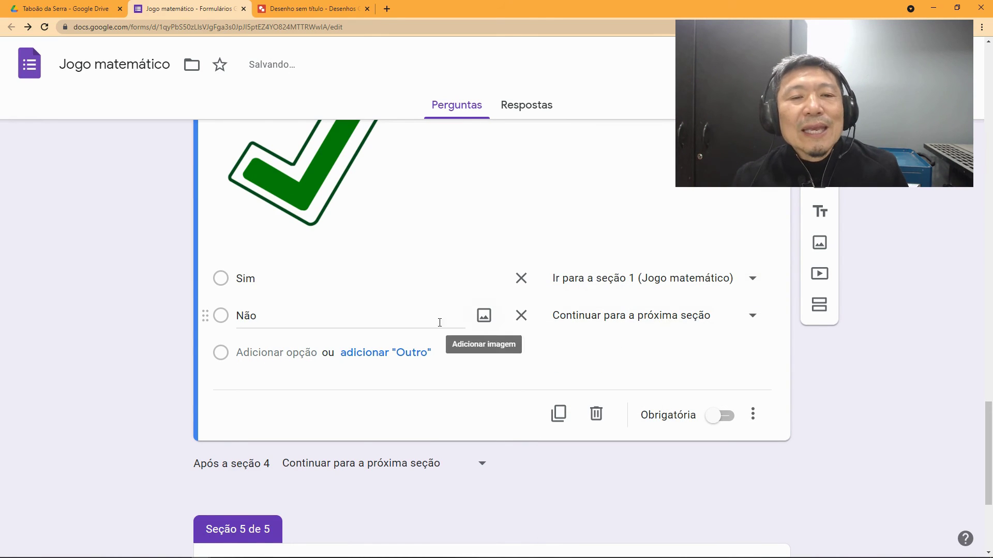
click(690, 318)
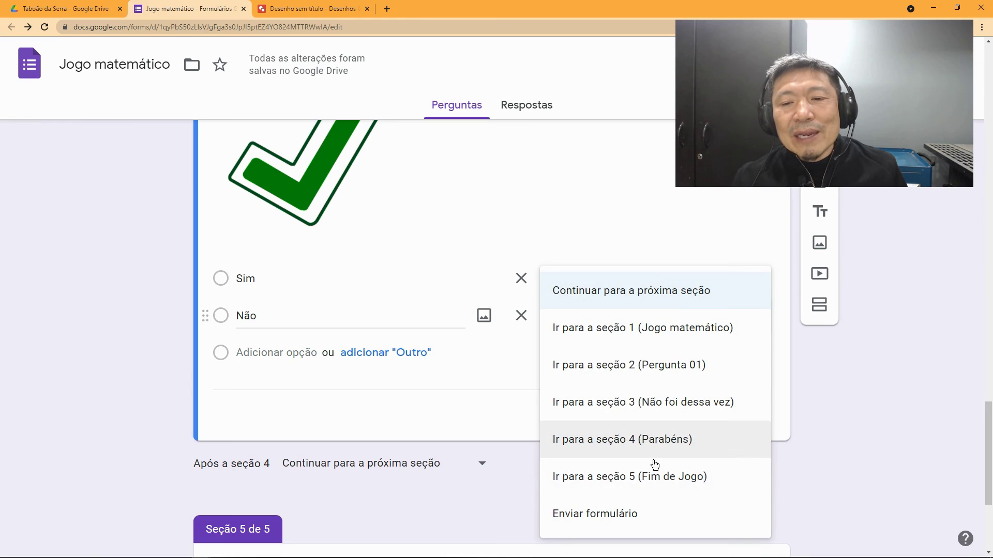
click(660, 488)
scroll(504, 451, down, 4)
click(448, 397)
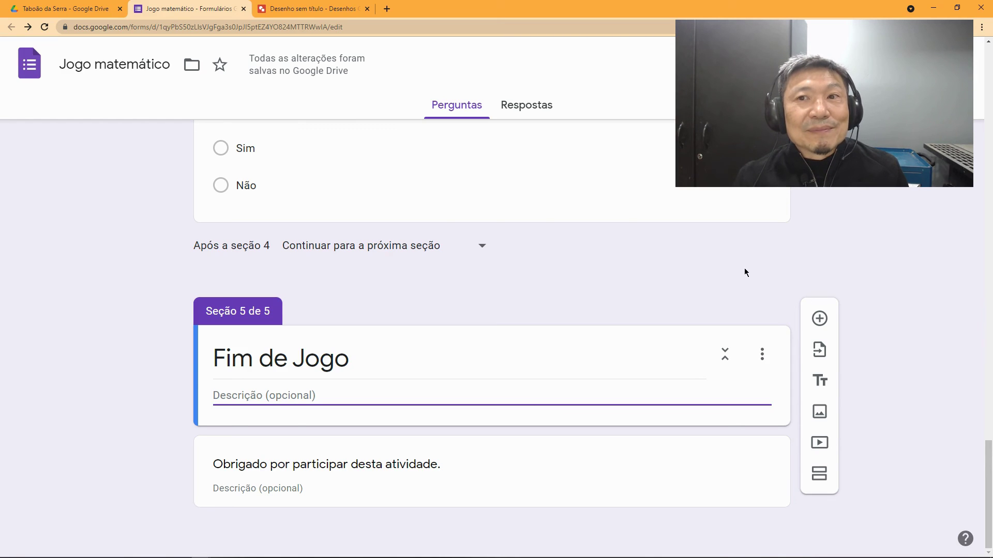
Step: Copy the form's shareable link from the Enviar link tab and open a new browser tab
scroll(743, 269, up, 1)
drag(988, 454, 987, 50)
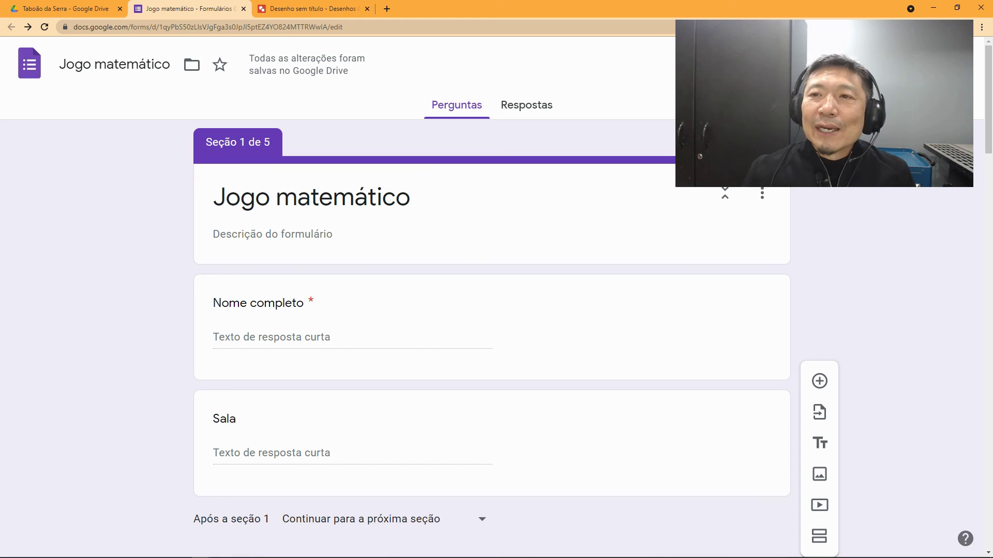
click(902, 63)
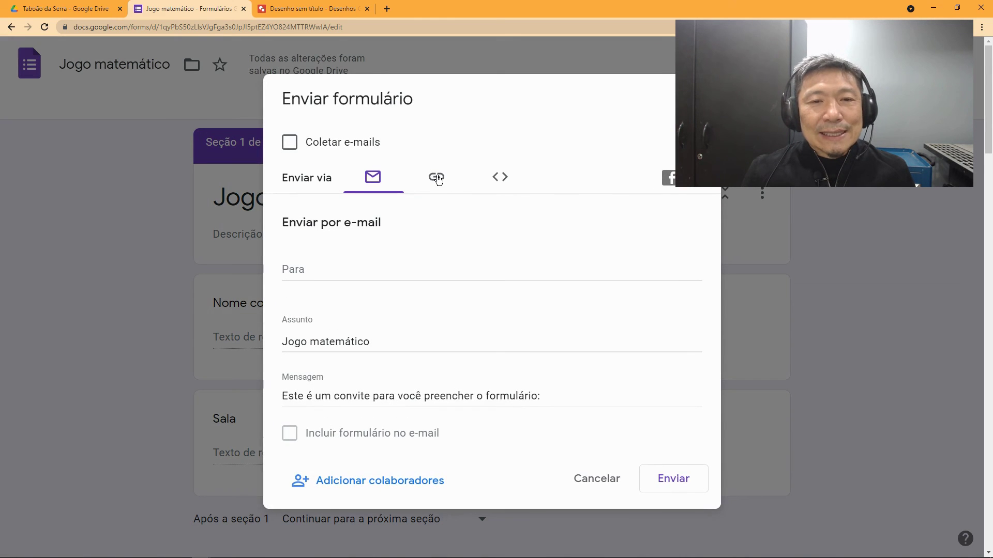
click(437, 181)
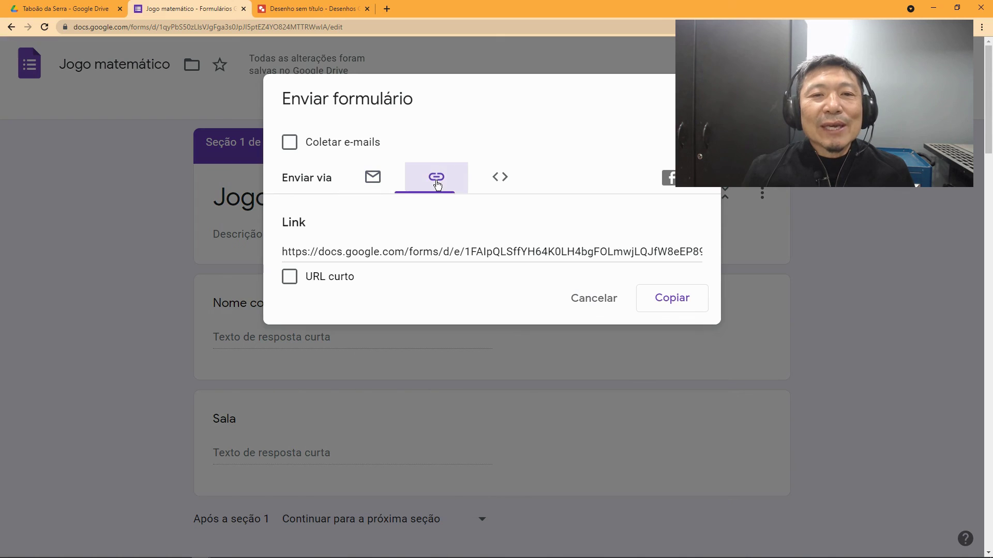
click(675, 295)
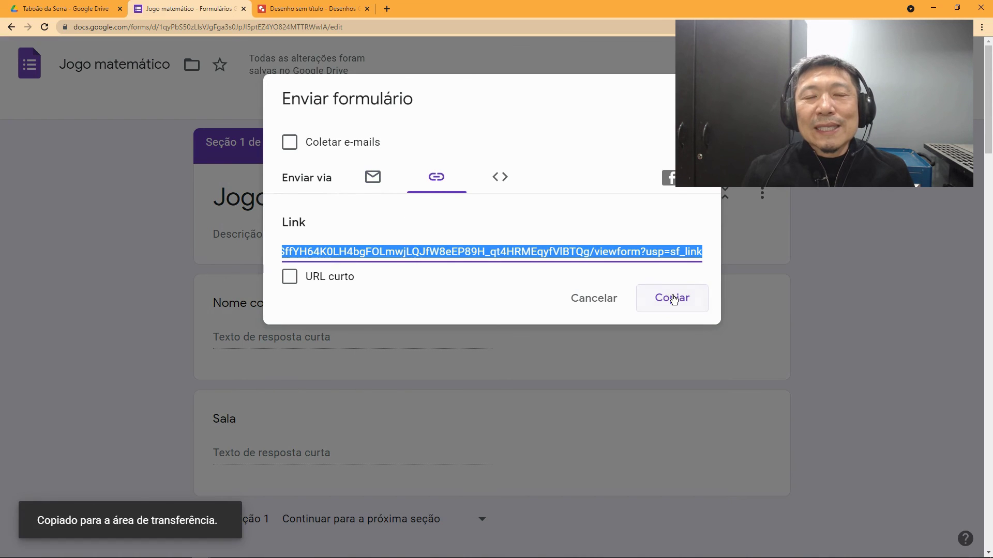
click(387, 9)
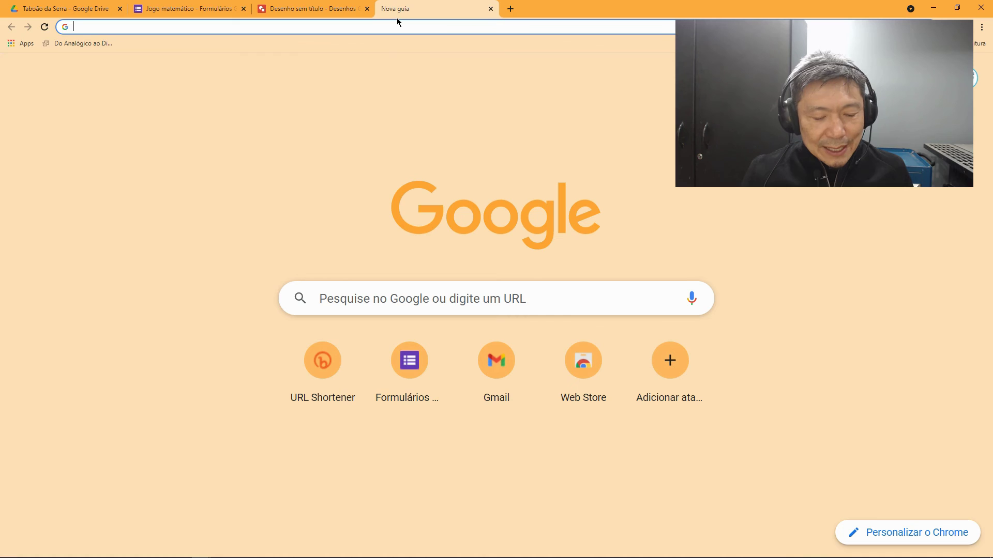
Step: Load the live form from the pasted link, entering the respondent's full name and Sala 6A
text(https://docs.google.com/forms/d/e/1FAIpQLSffYH64K0LH4bgFOLmwjLQJfW8eEP89H_qt4HRMEqyfVIBTQg/viewform?usp=sf_link)
key(Return)
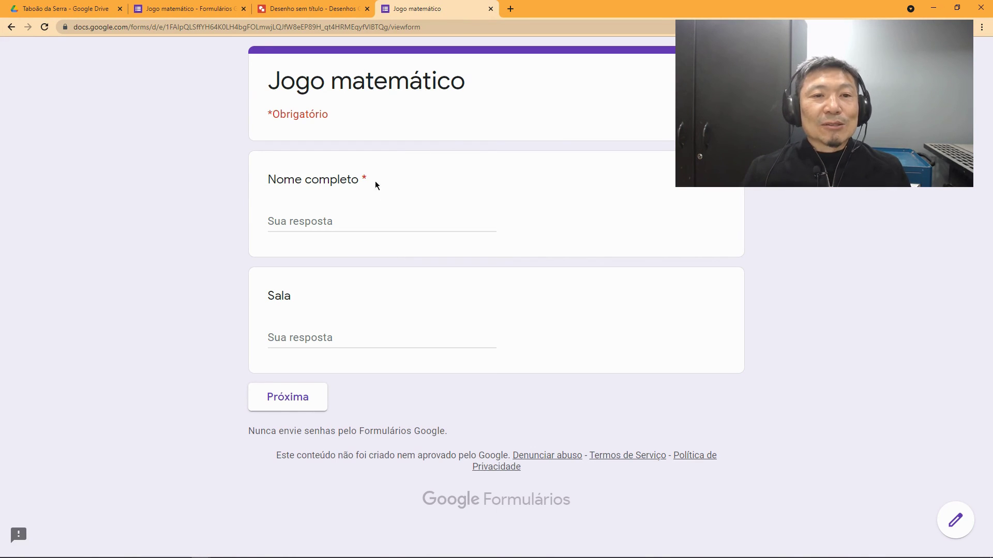
click(333, 222)
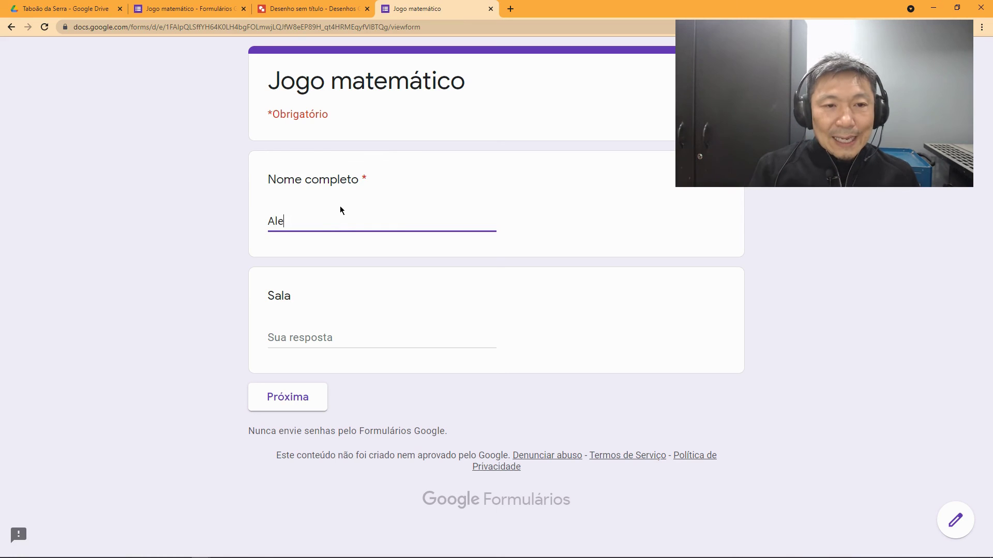
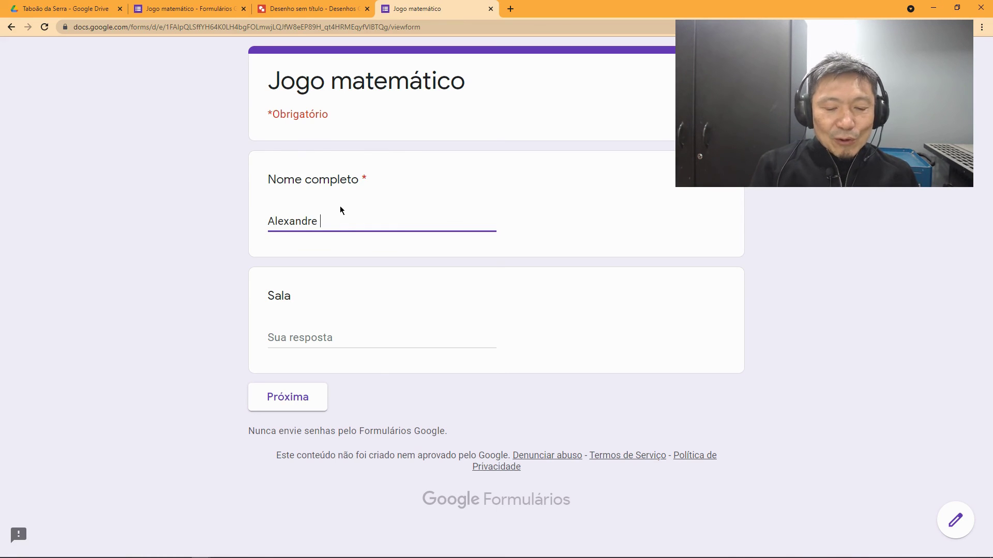
click(304, 339)
text(6)
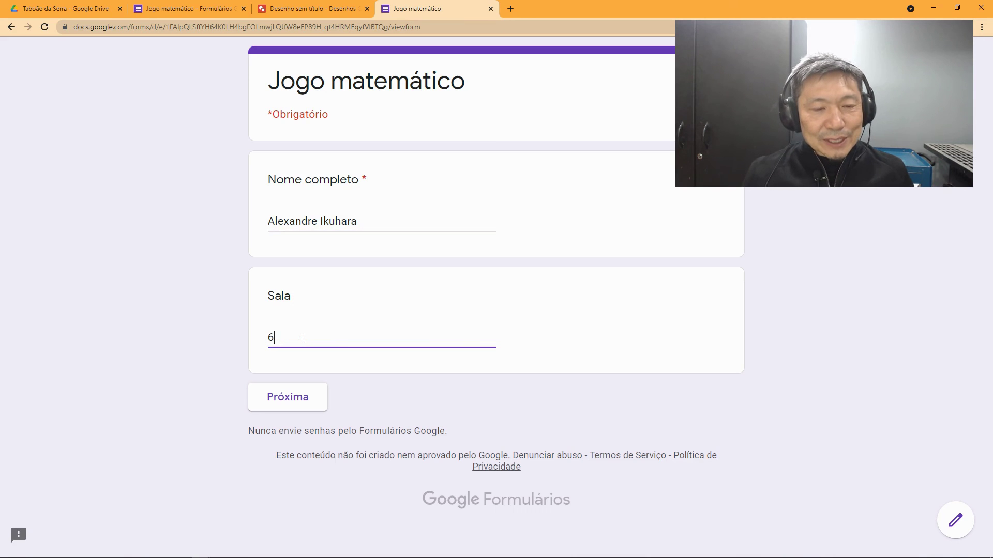
text(A)
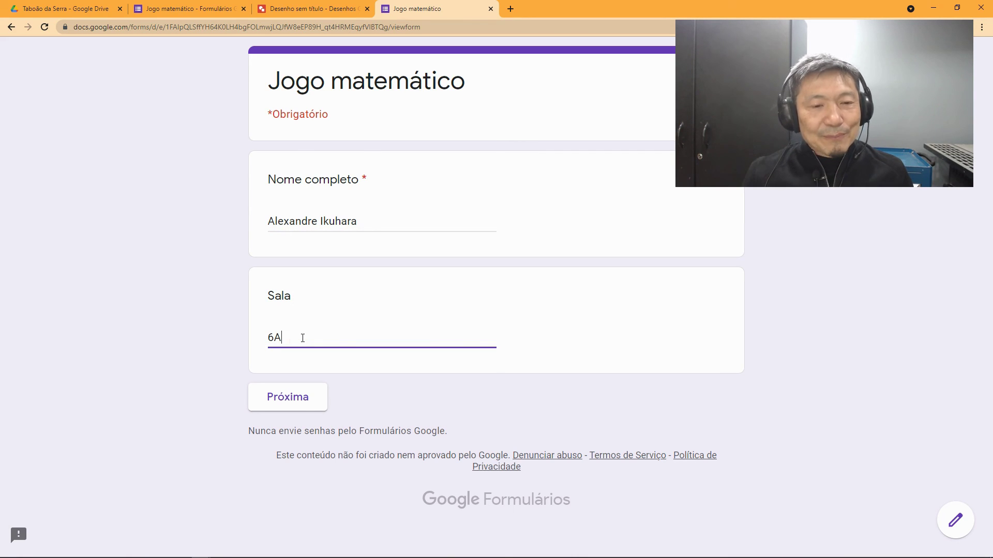
click(306, 395)
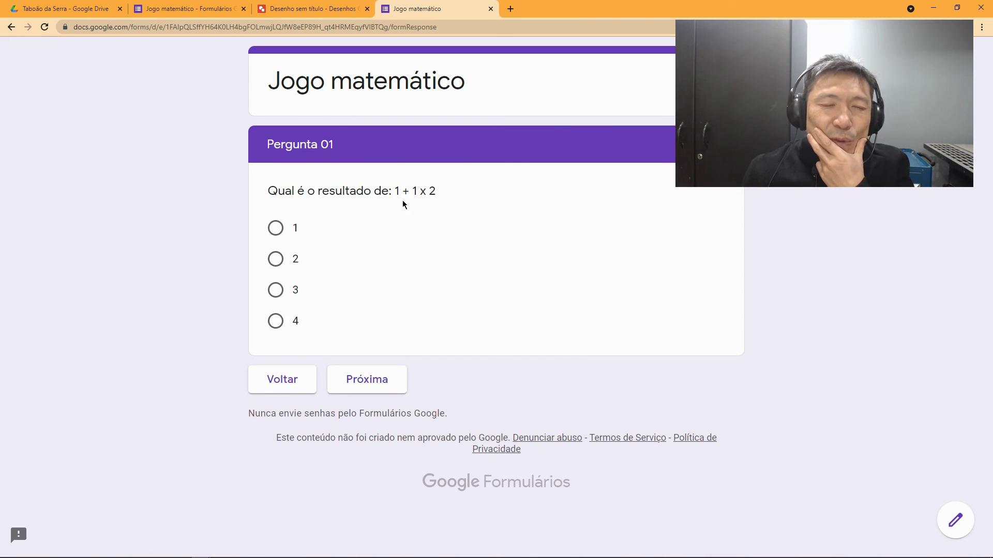
Step: Answer 4 to 1 + 1 x 2, watch the Regra dos Sinais video, and choose Sim to retry
click(276, 321)
click(378, 407)
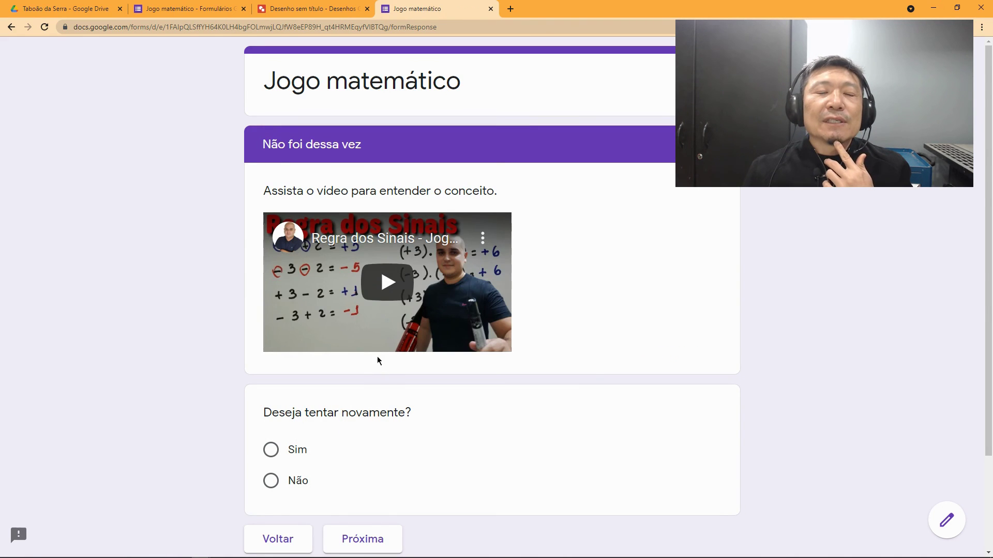
click(387, 291)
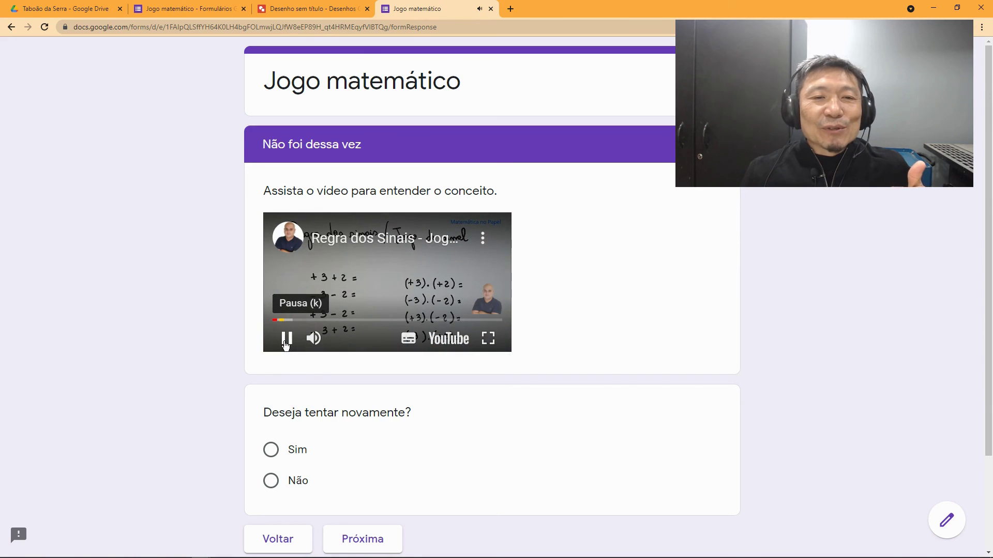
click(285, 341)
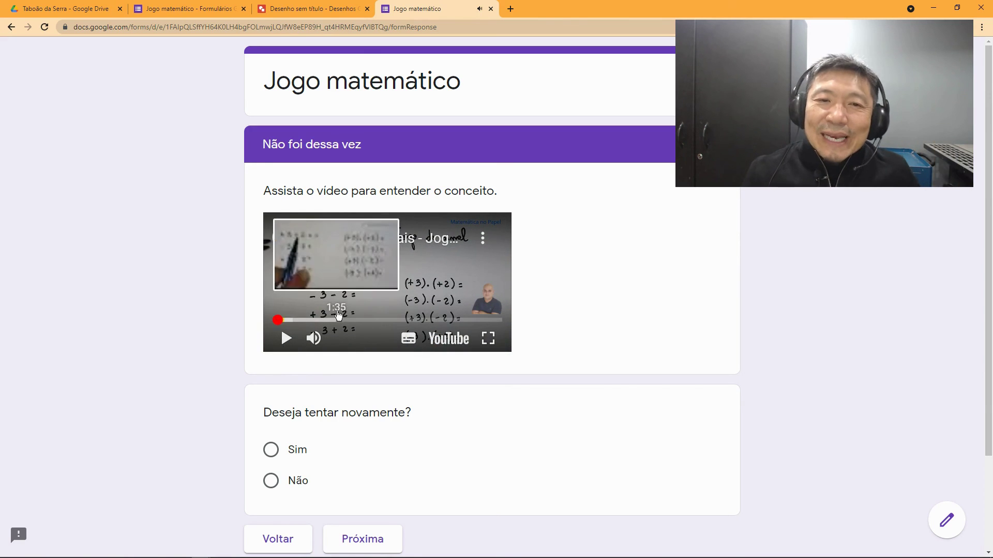
scroll(558, 339, down, 1)
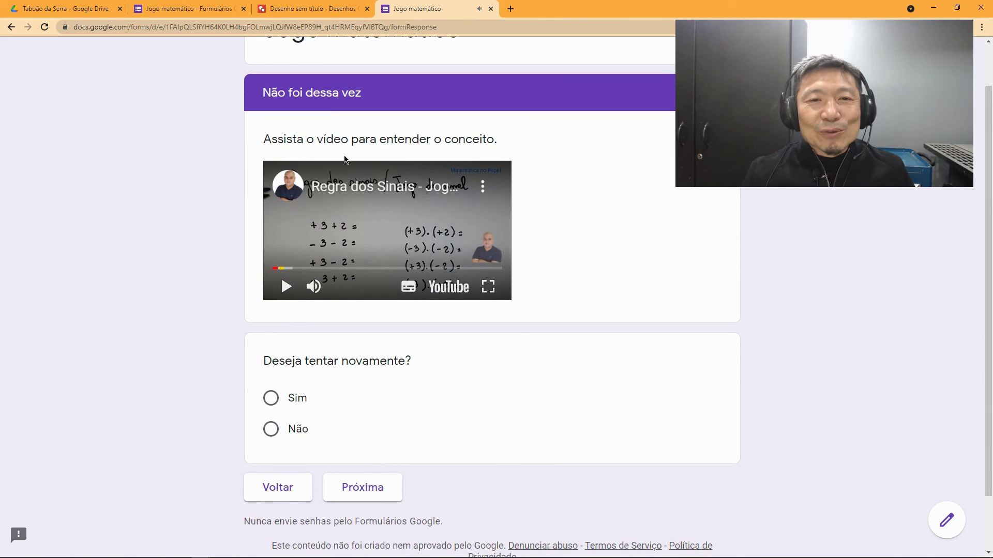
scroll(497, 331, down, 1)
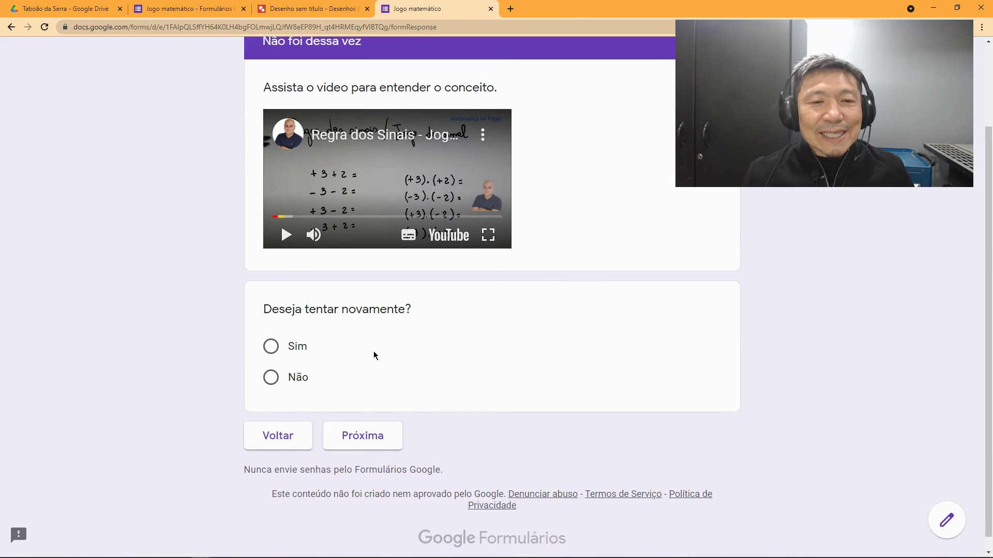
click(271, 347)
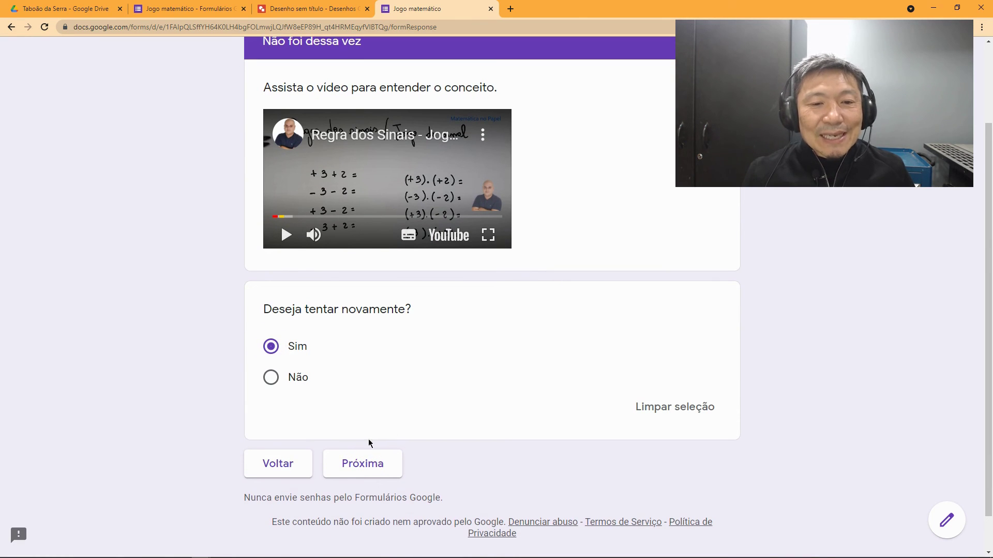
click(376, 469)
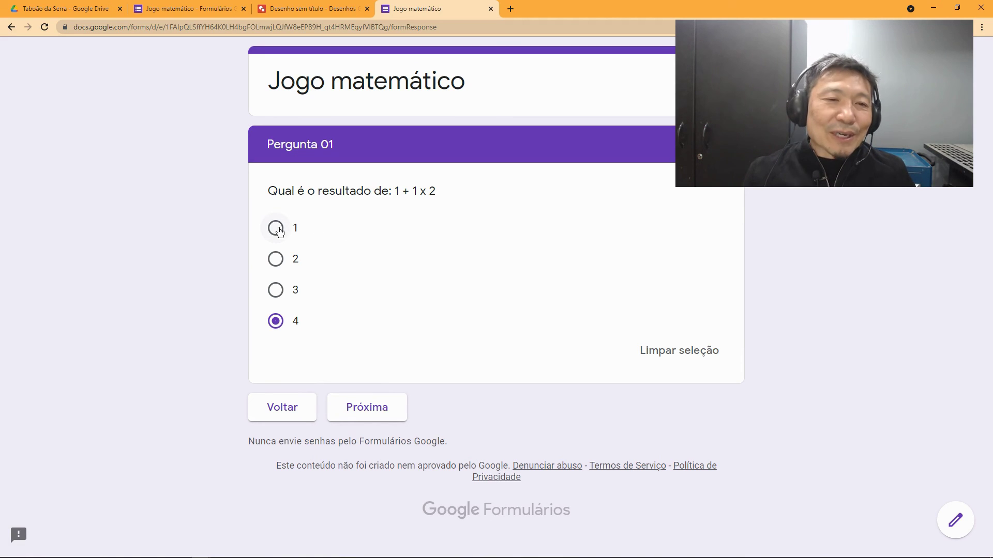
Step: Change the Pergunta 01 answer to 3, then choose Sim at Parabéns to keep playing
click(276, 291)
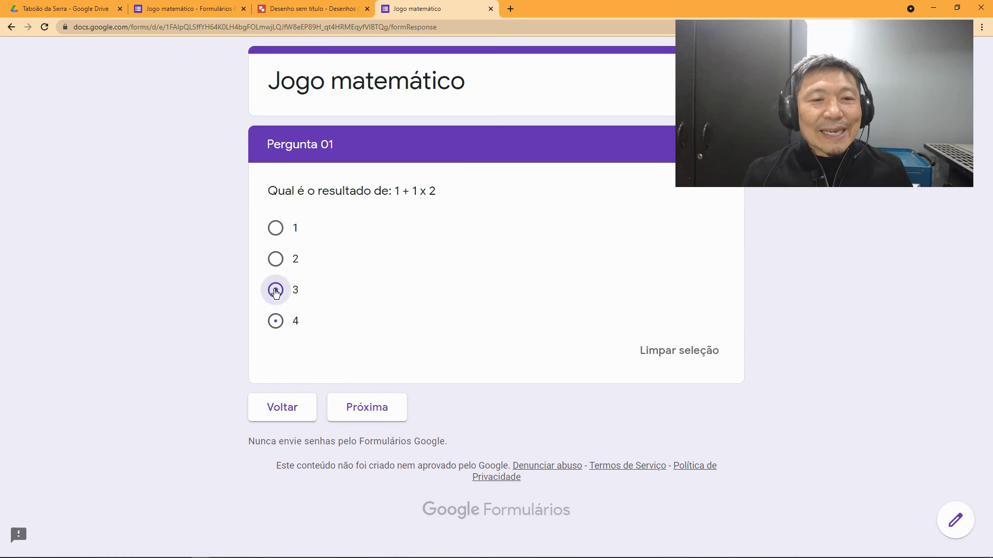
click(385, 407)
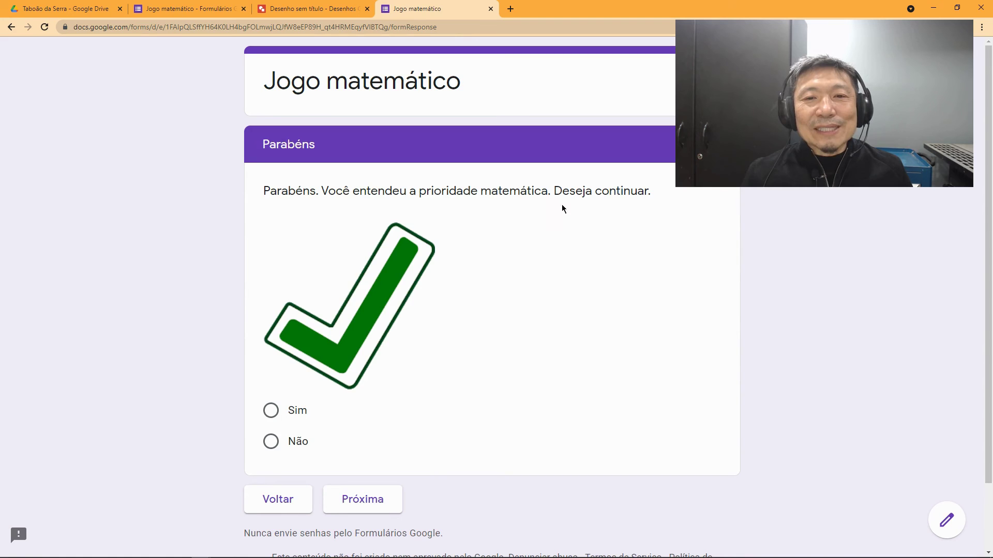
scroll(630, 210, down, 1)
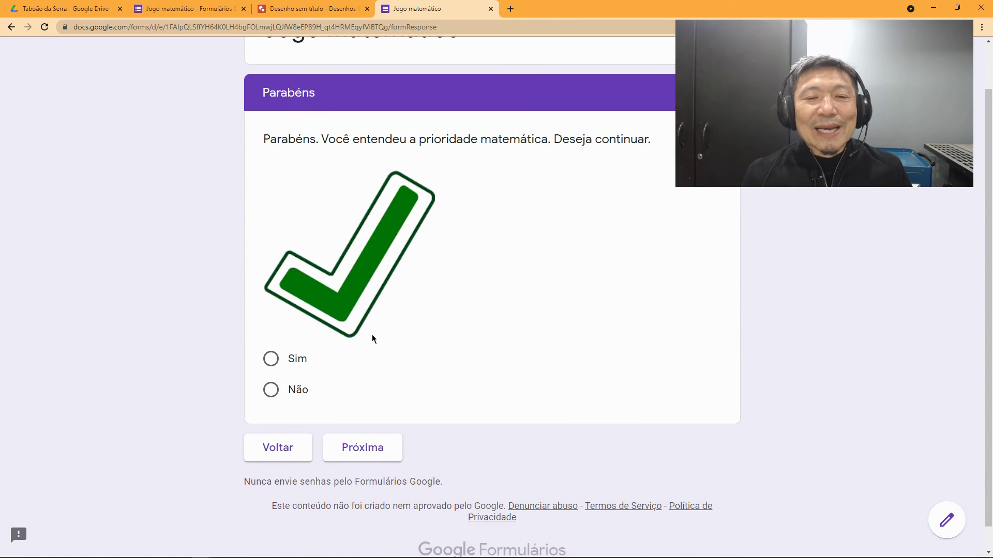
click(272, 360)
click(374, 477)
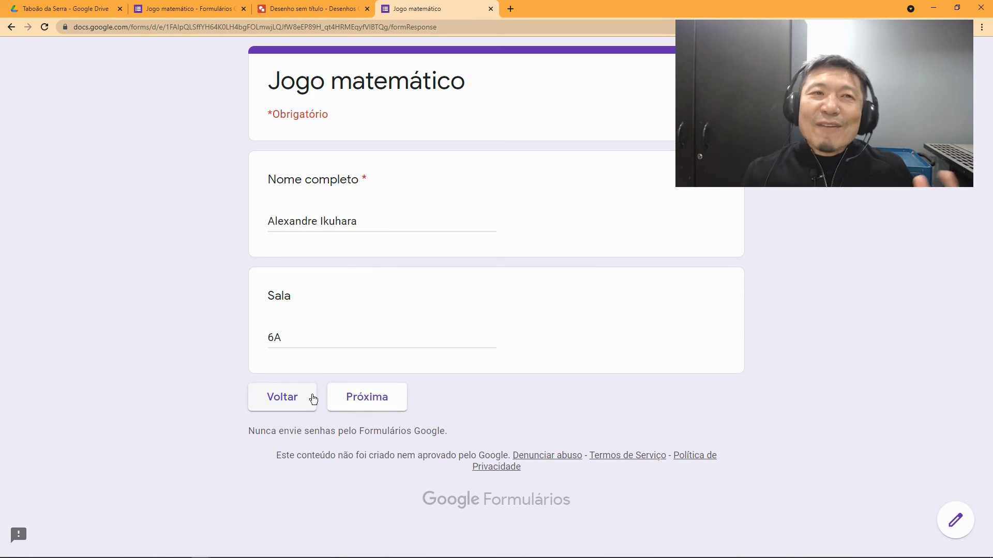
Step: Return to the form editor and close the Enviar formulário dialog
click(199, 10)
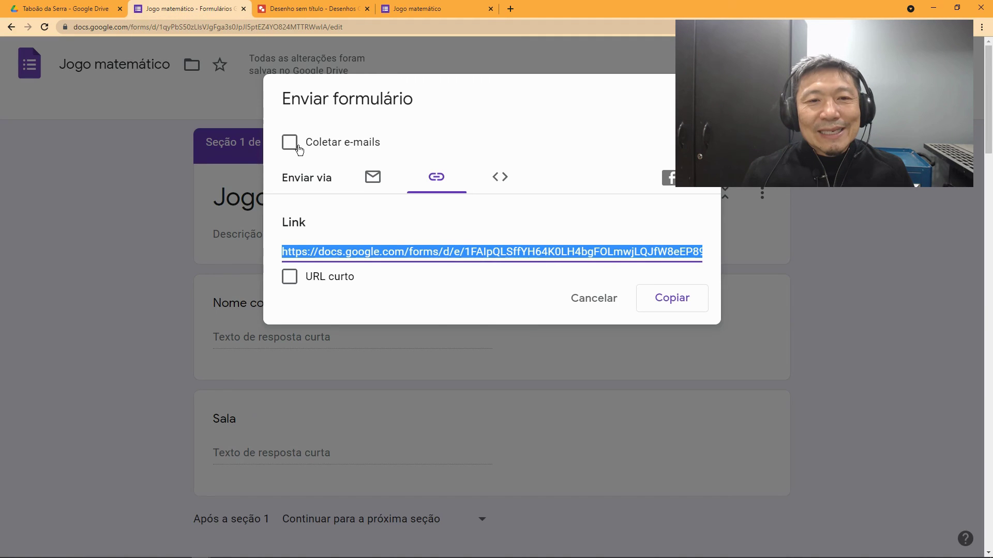
click(462, 202)
key(Escape)
Step: Route the Parabéns question's Sim answer to 'Ir para a seção 2 (Pergunta 01)'
scroll(402, 296, down, 7)
scroll(441, 357, down, 15)
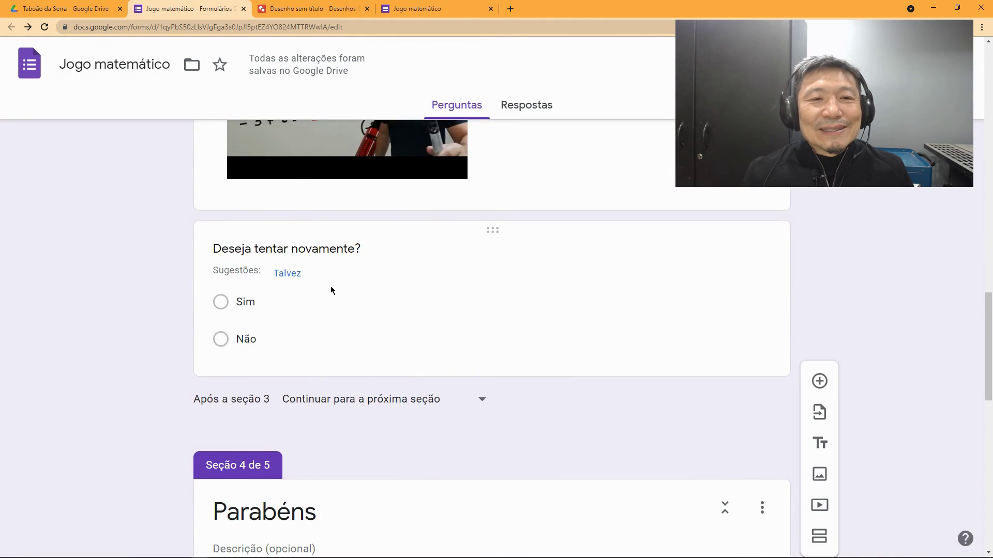
scroll(309, 328, down, 8)
scroll(345, 382, down, 1)
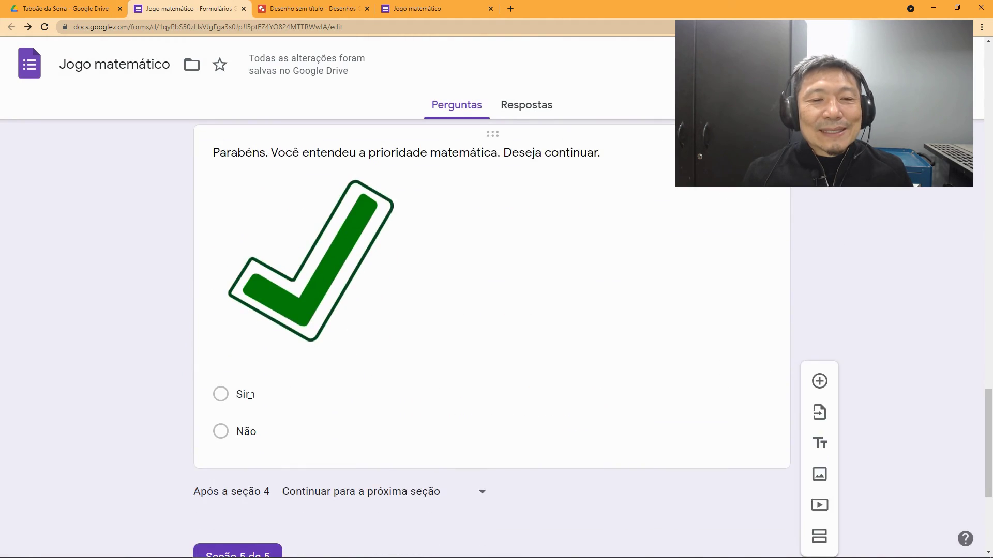
click(251, 395)
scroll(403, 426, down, 2)
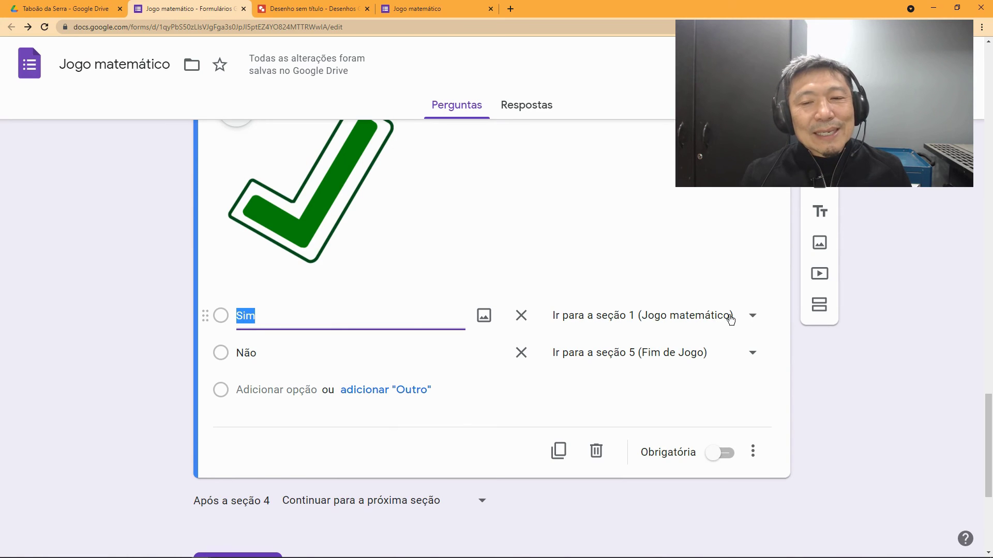
click(749, 319)
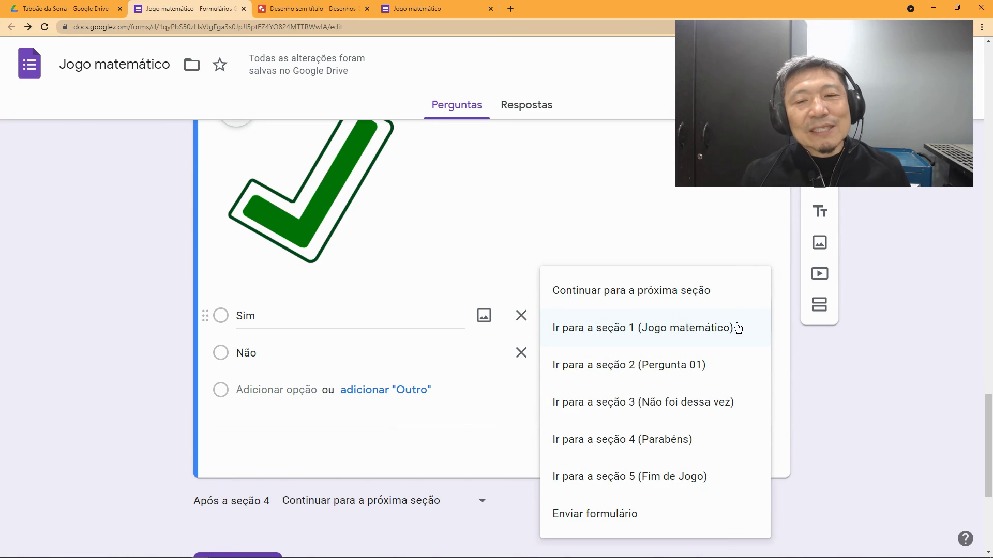
click(667, 366)
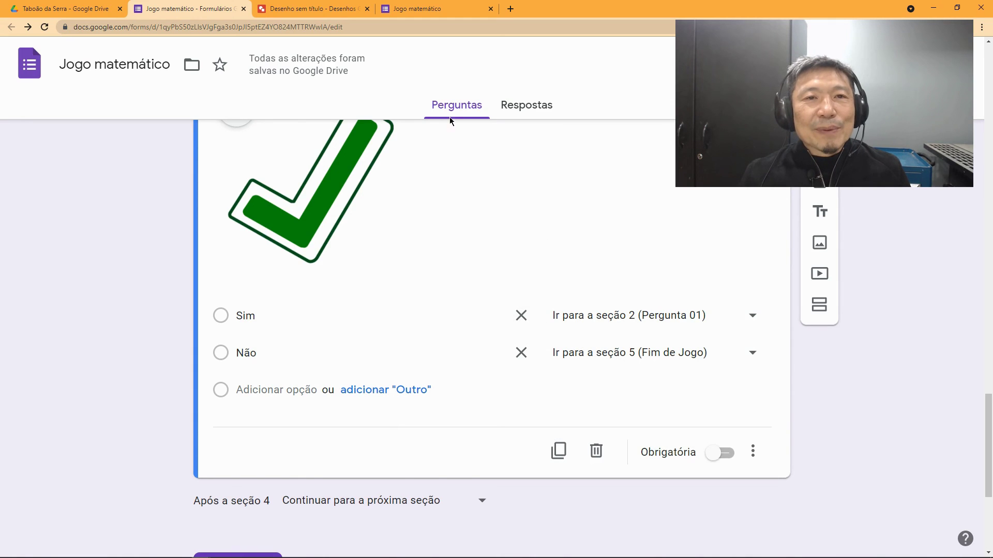
click(423, 9)
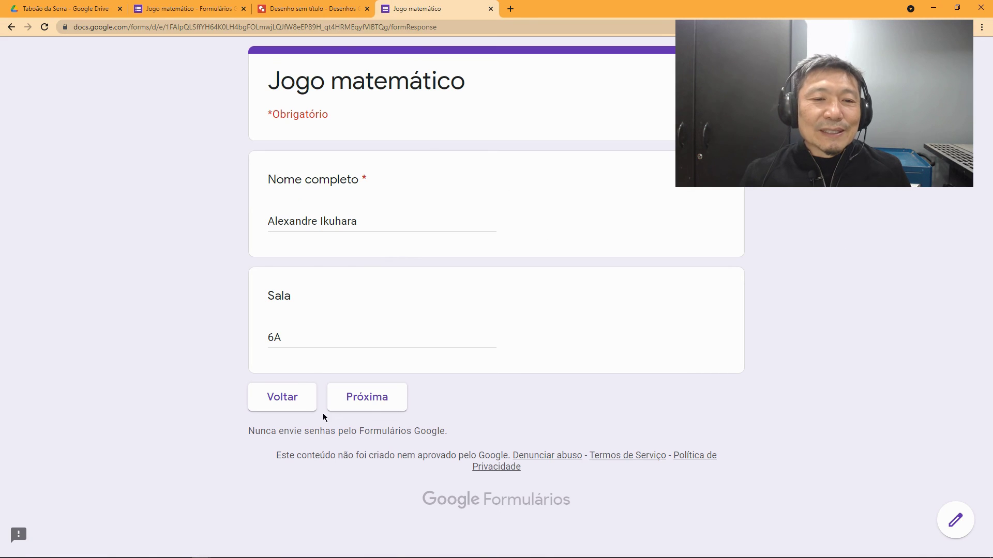
Step: Replay the quiz with answer 3, choose Não at Parabéns, and submit the response
click(374, 406)
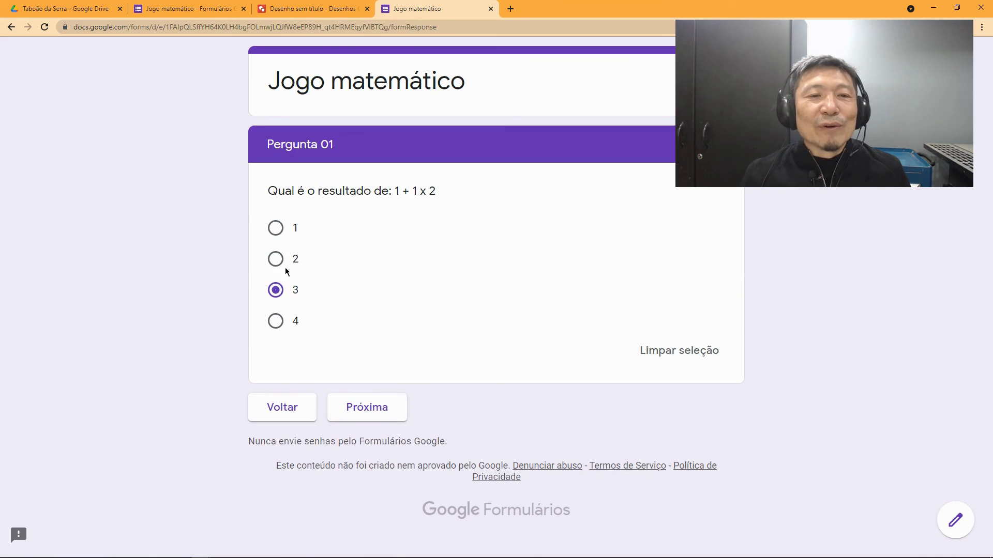
click(366, 409)
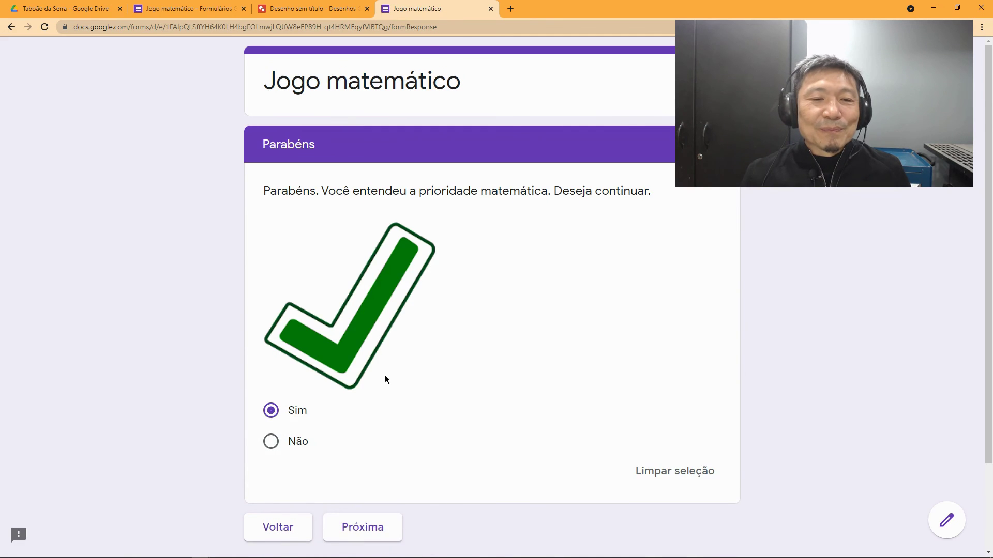
scroll(386, 377, down, 2)
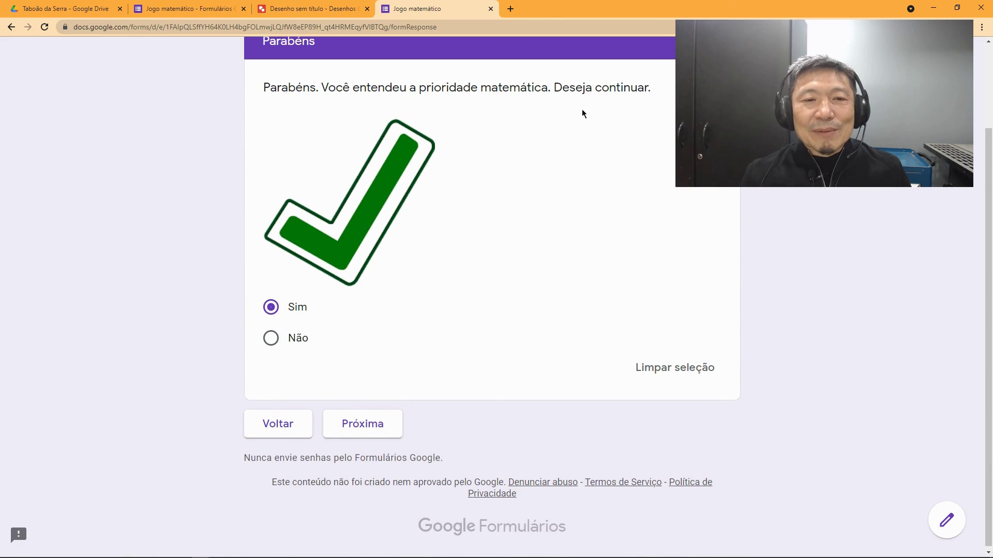
scroll(401, 373, up, 1)
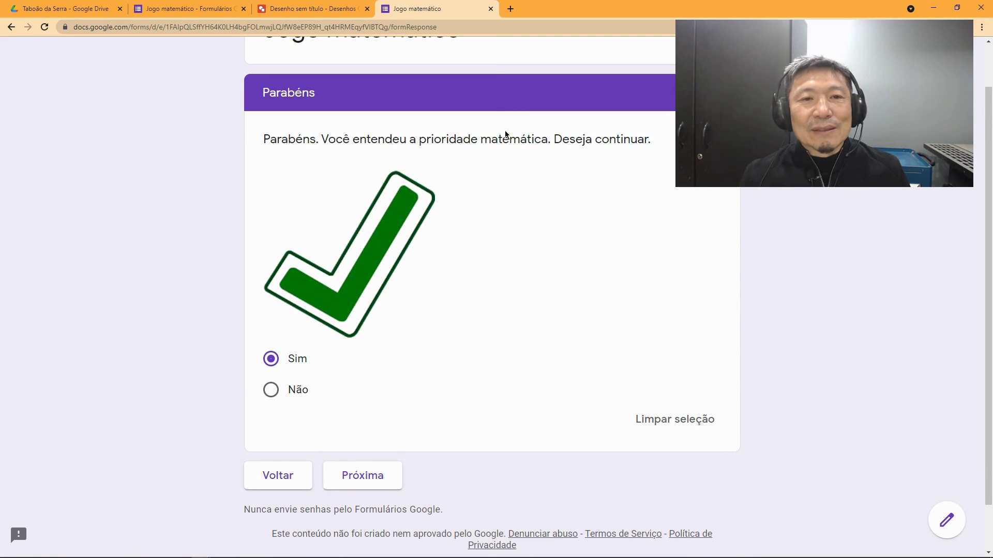
click(272, 393)
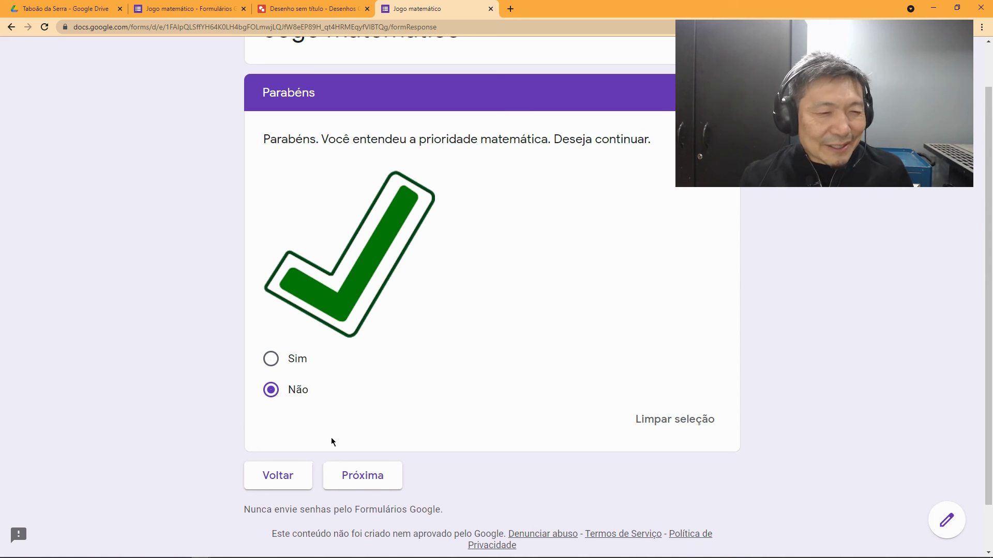
click(365, 474)
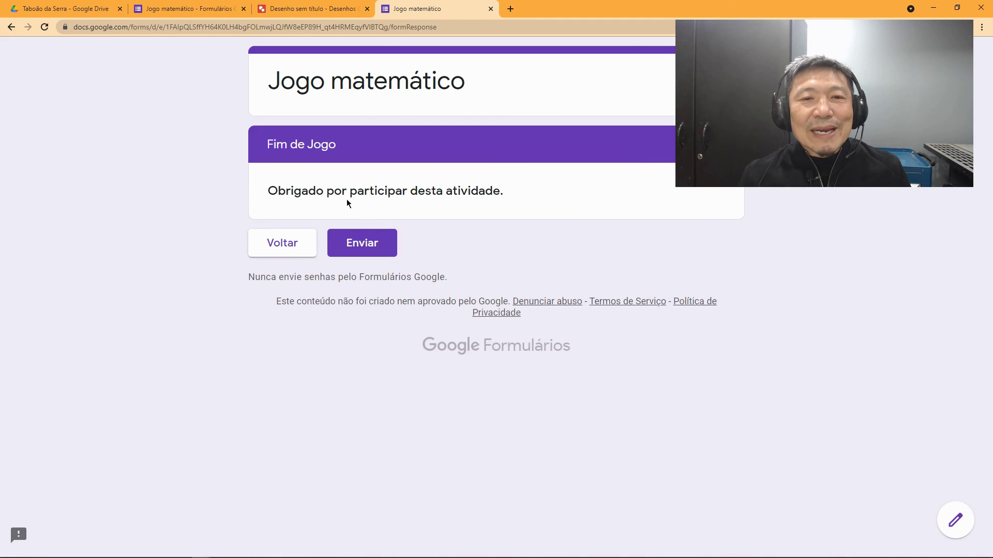
click(375, 247)
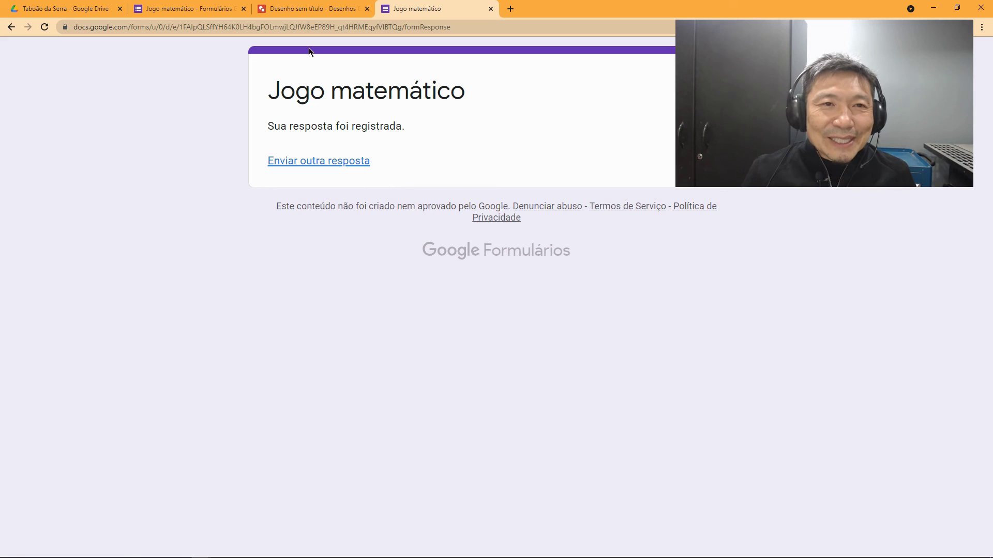
click(313, 10)
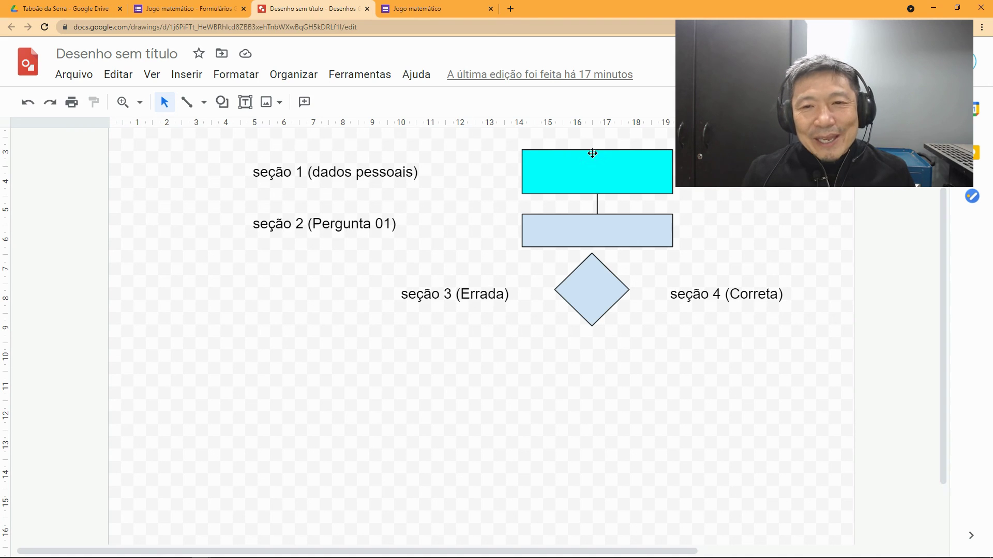
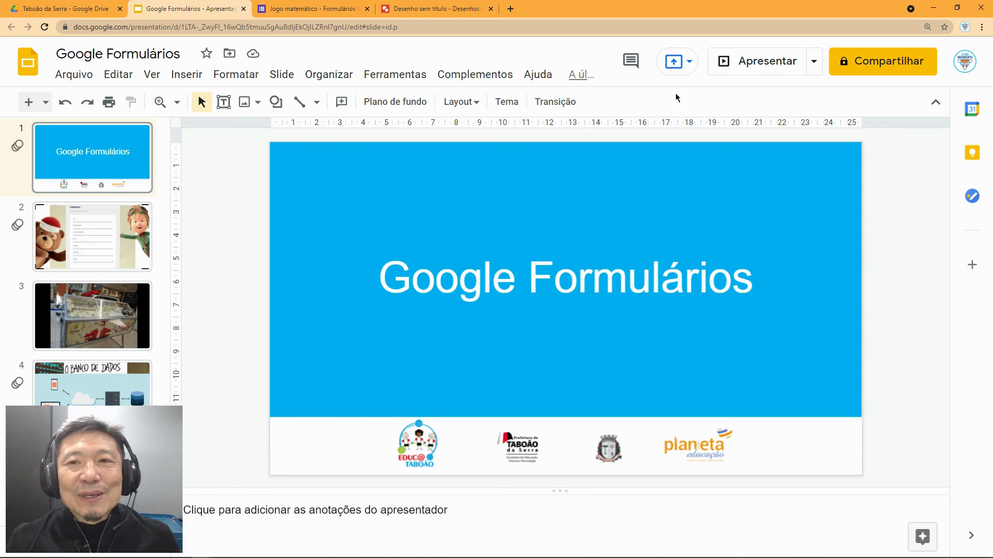
Step: Present the slideshow full screen through the database diagram slide, exit, and return to the Drive folder
key(F11)
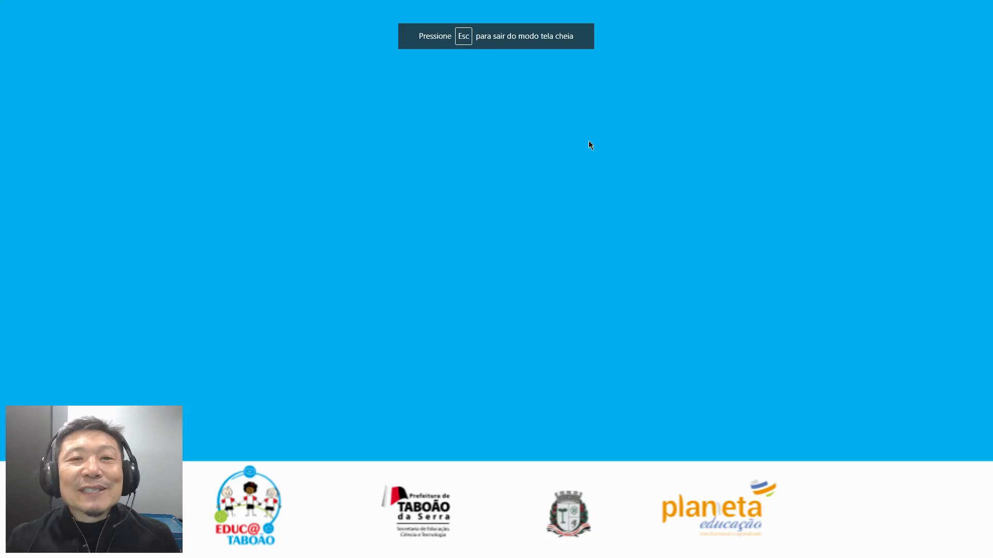
click(588, 141)
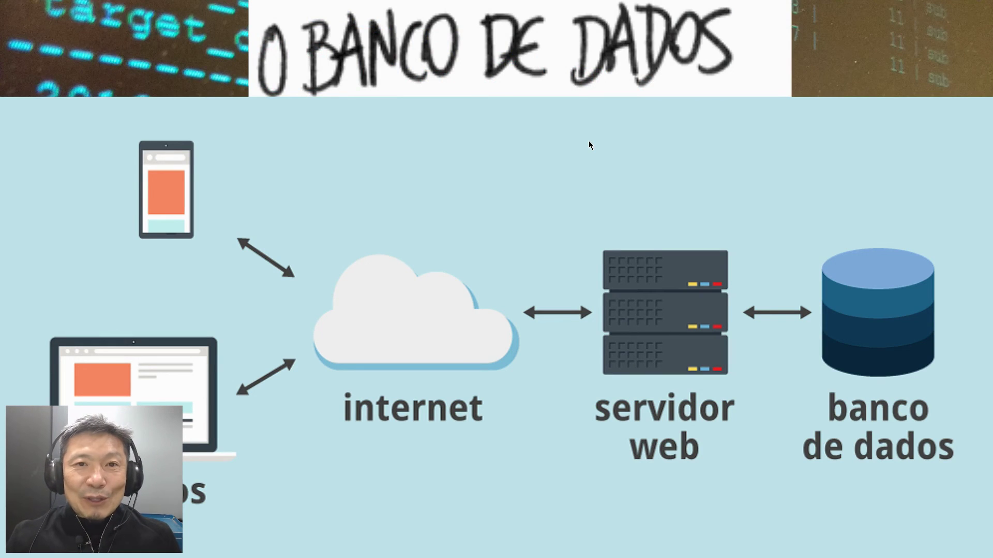
key(Right)
key(Escape)
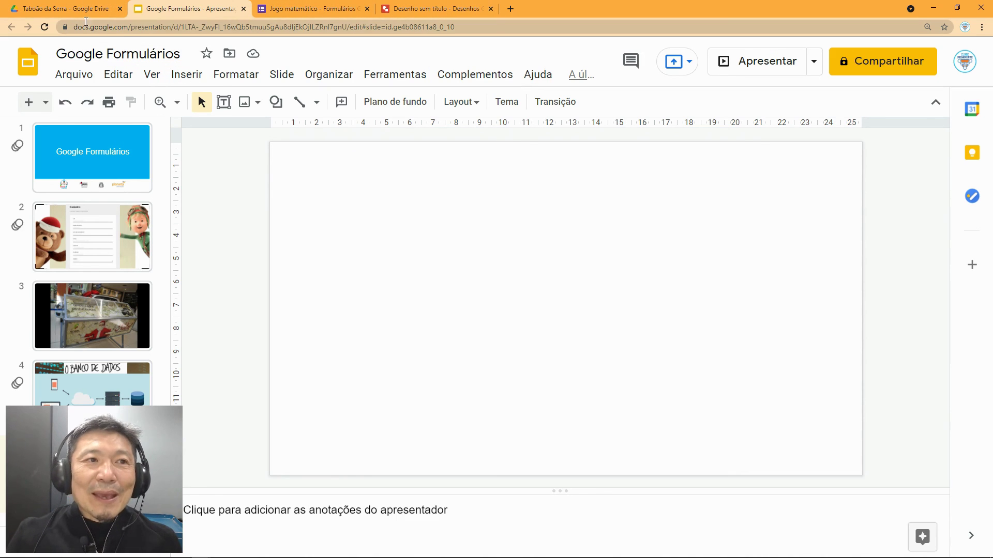
click(88, 12)
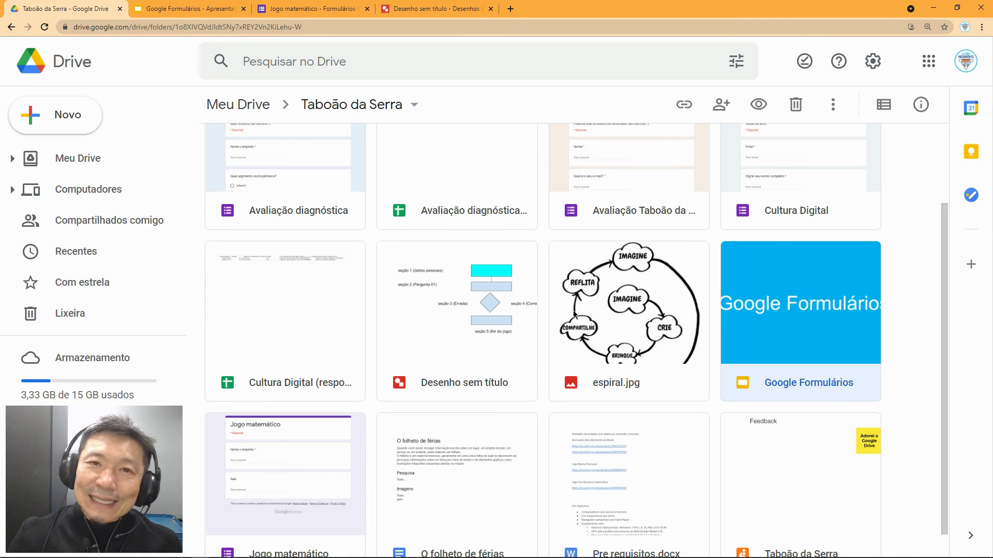
Step: Create a blank form via Novo > Formulários Google in the Taboão da Serra folder
scroll(667, 422, down, 1)
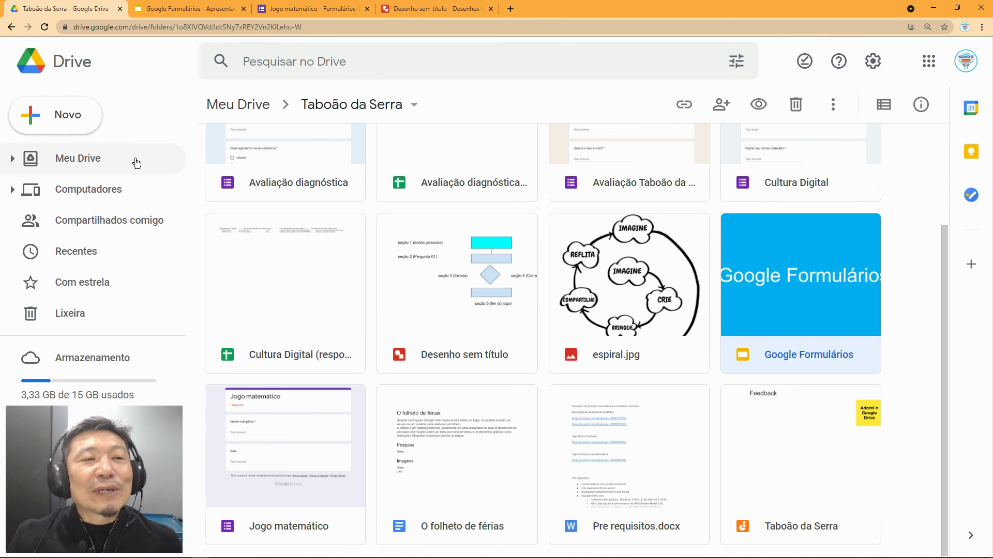
click(66, 122)
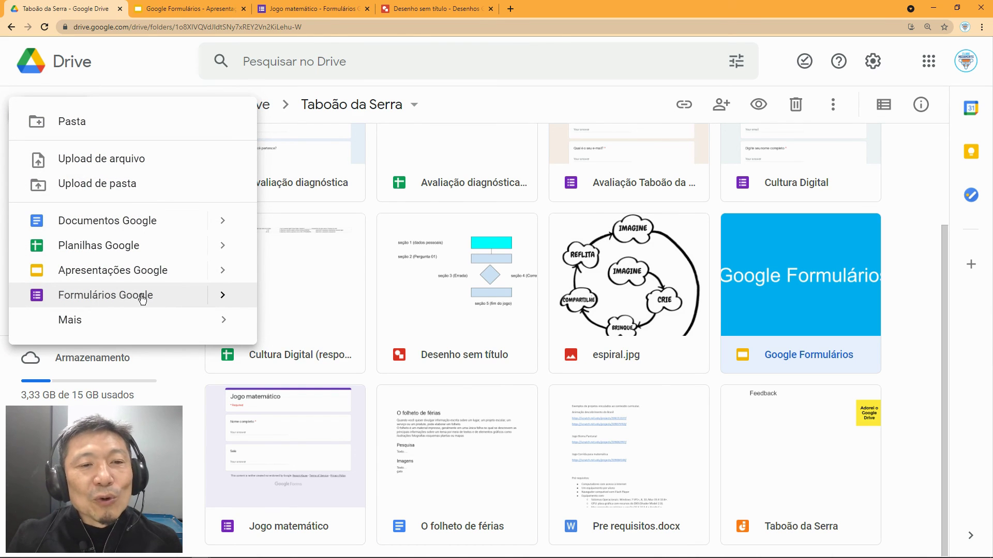
mouse_move(239, 300)
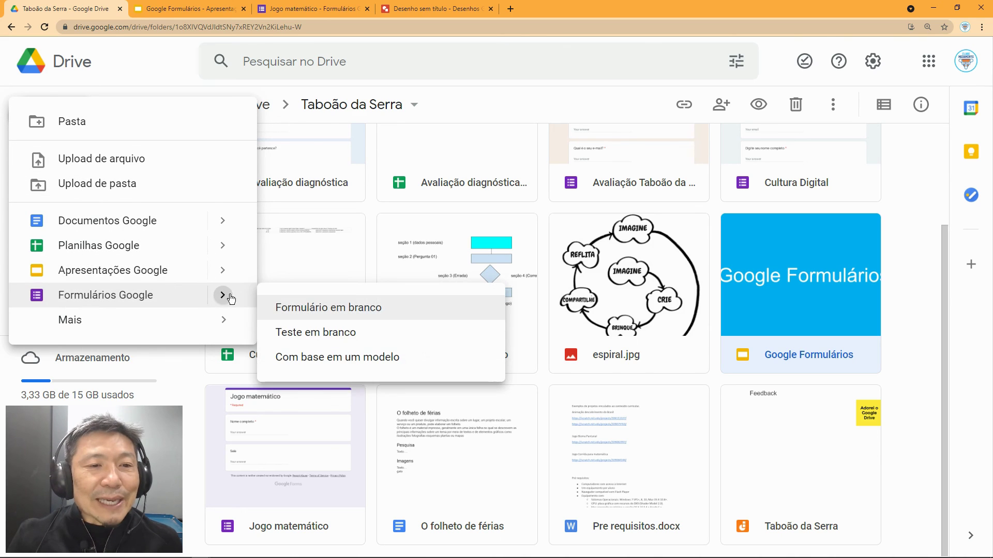
click(290, 309)
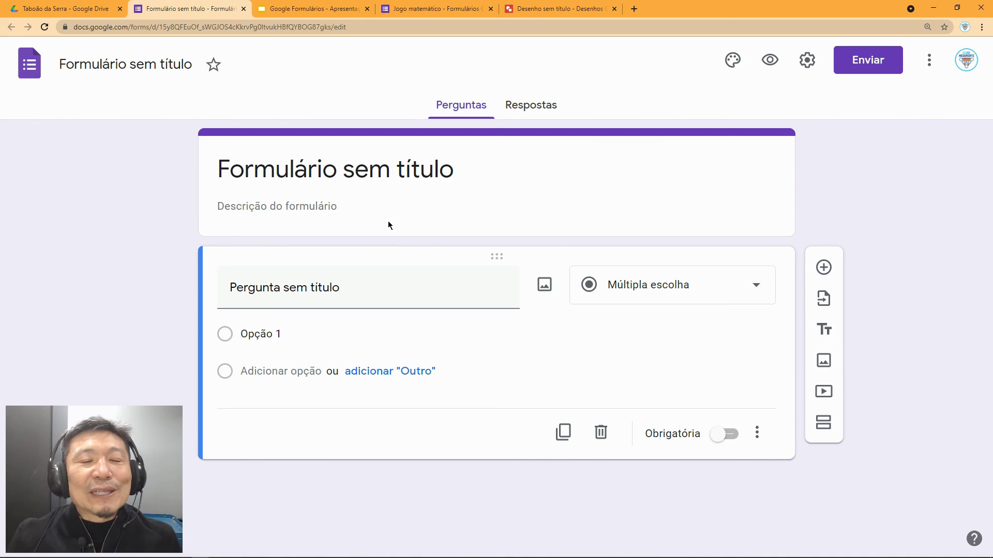
Step: Title the form 'Revisão' and give the file the same name
click(336, 173)
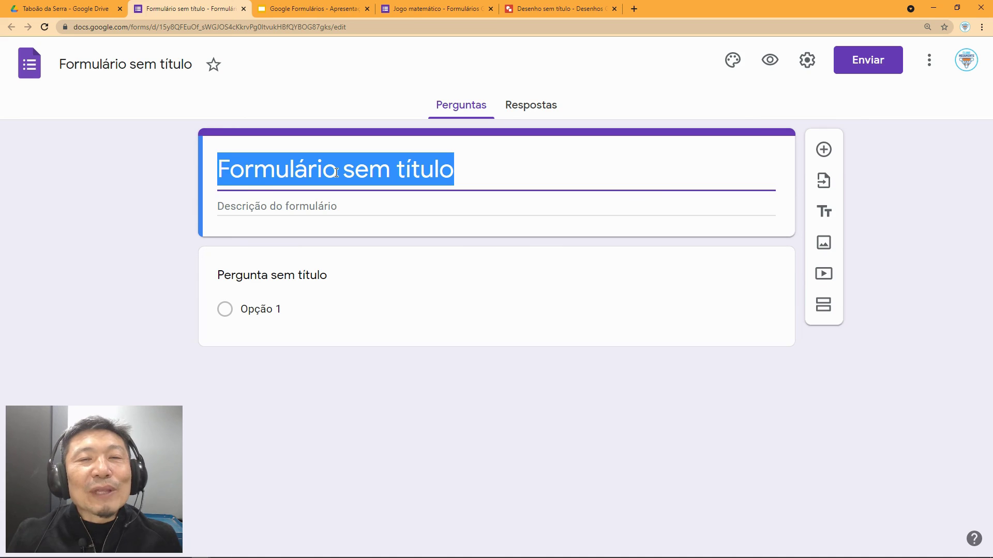
text(Revisão)
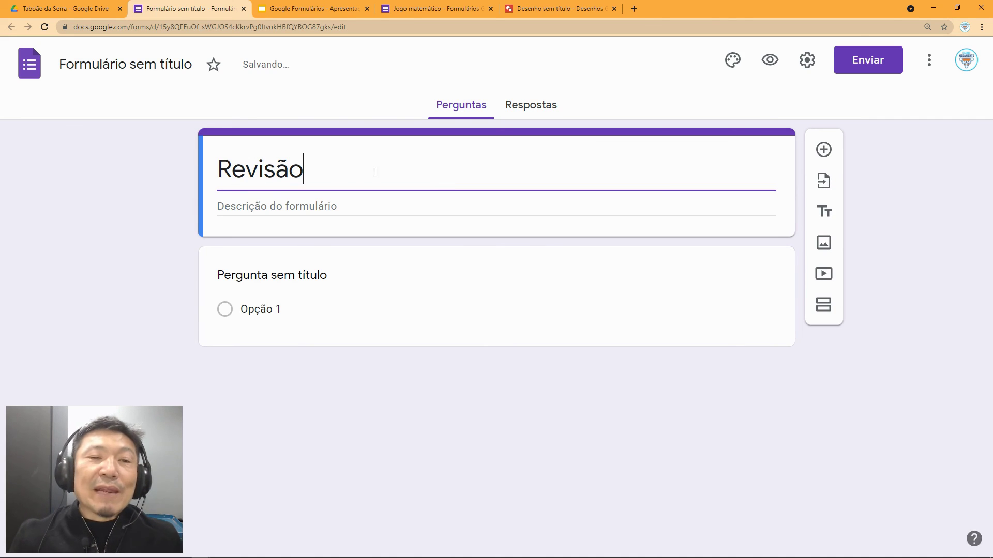
click(377, 213)
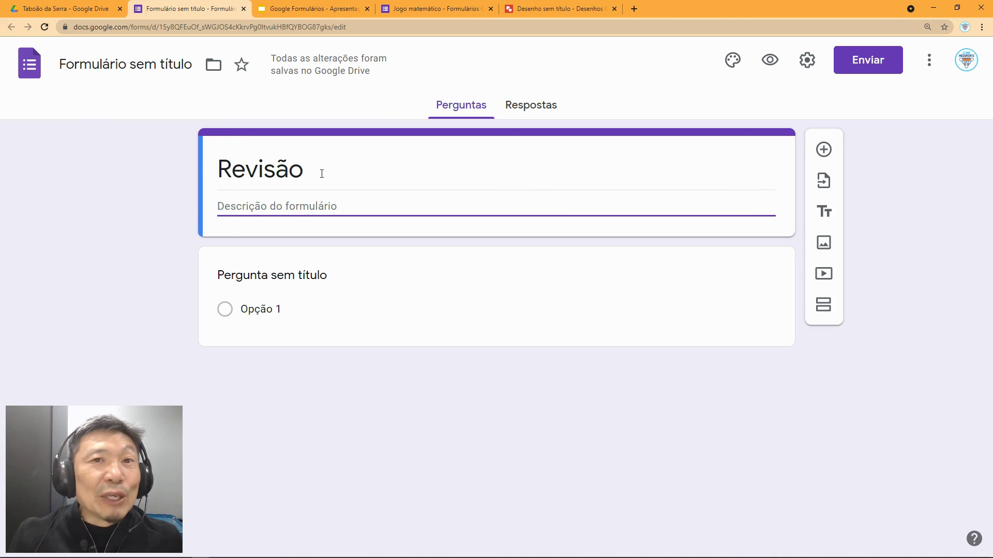
click(141, 68)
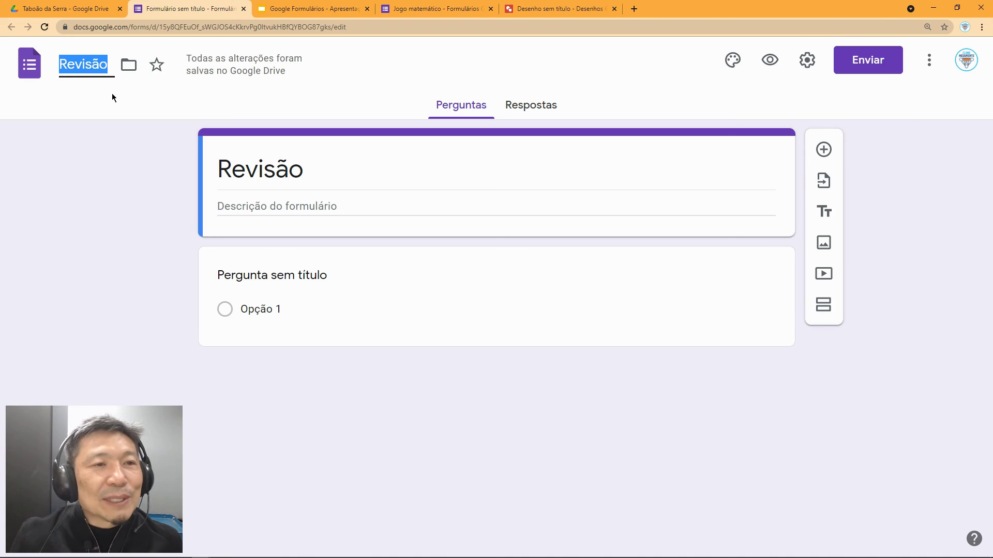
click(309, 171)
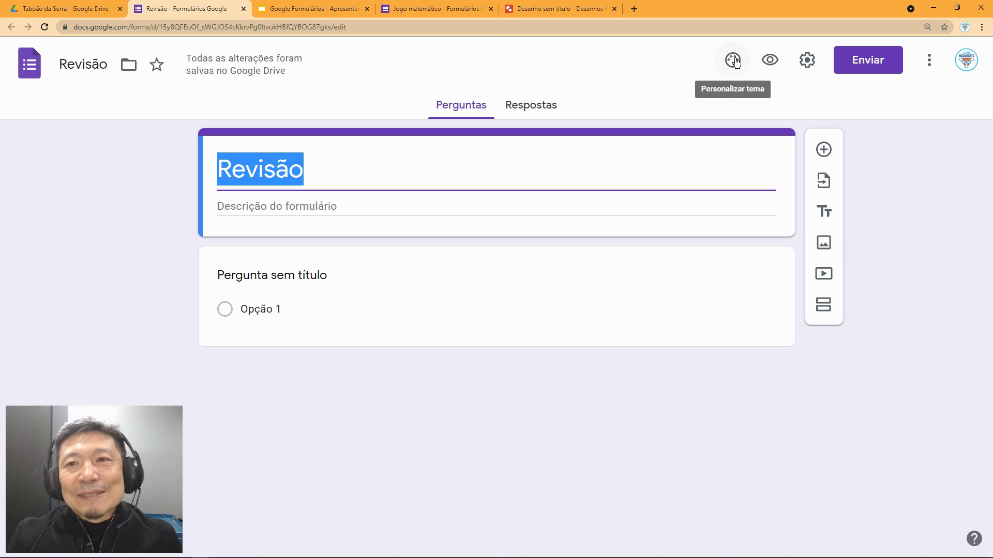
click(732, 68)
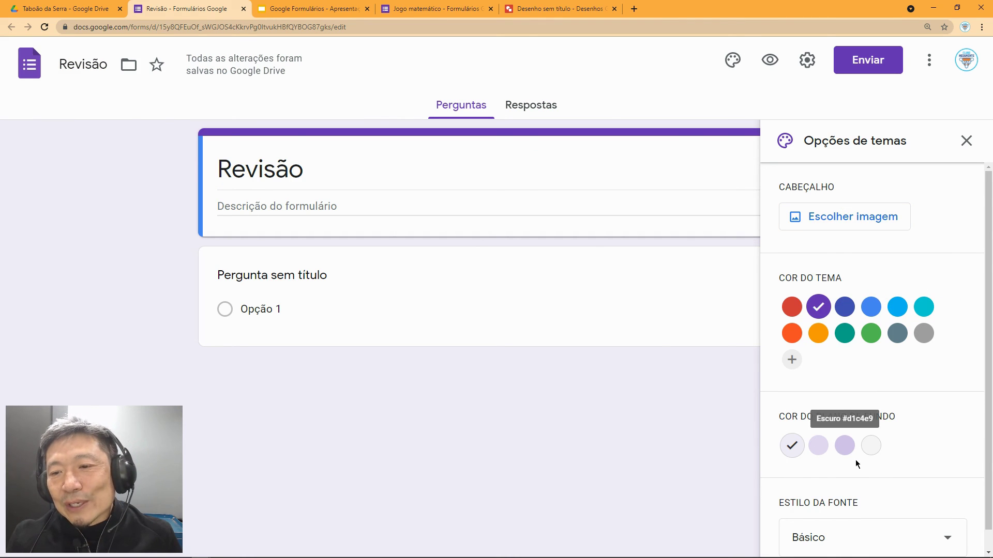
Step: Insert the colourful candy image from Temas as the form header
click(852, 219)
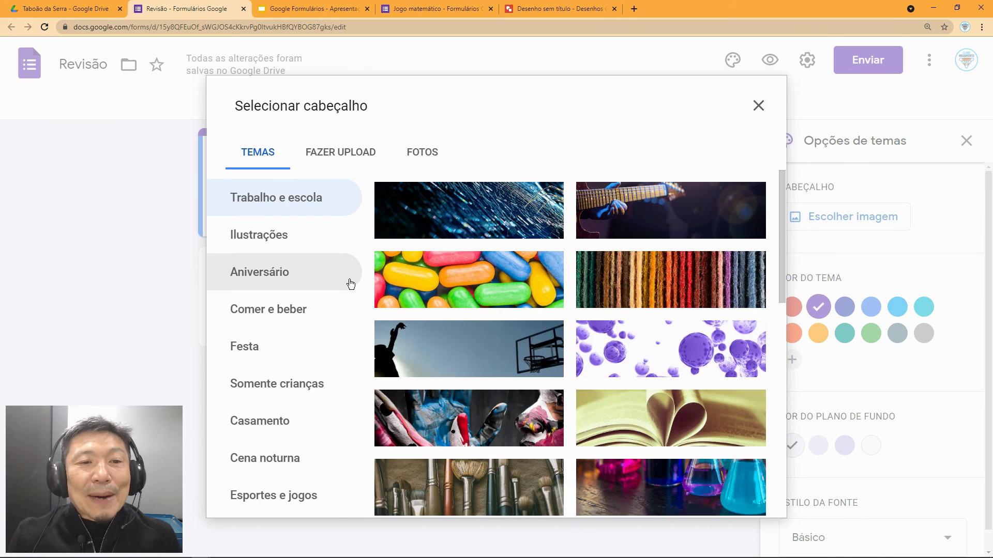
scroll(383, 318, down, 1)
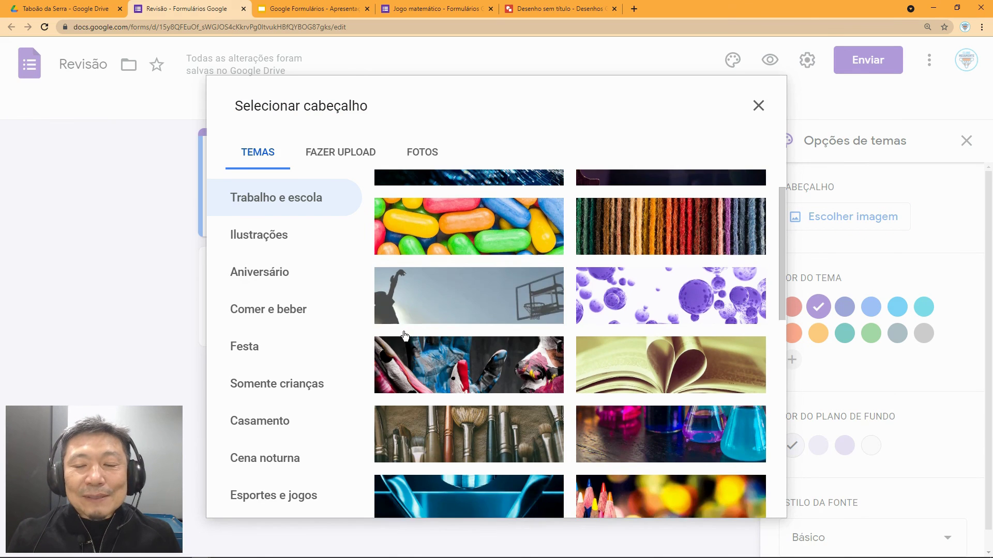
scroll(405, 335, down, 3)
scroll(476, 309, up, 2)
scroll(477, 309, up, 2)
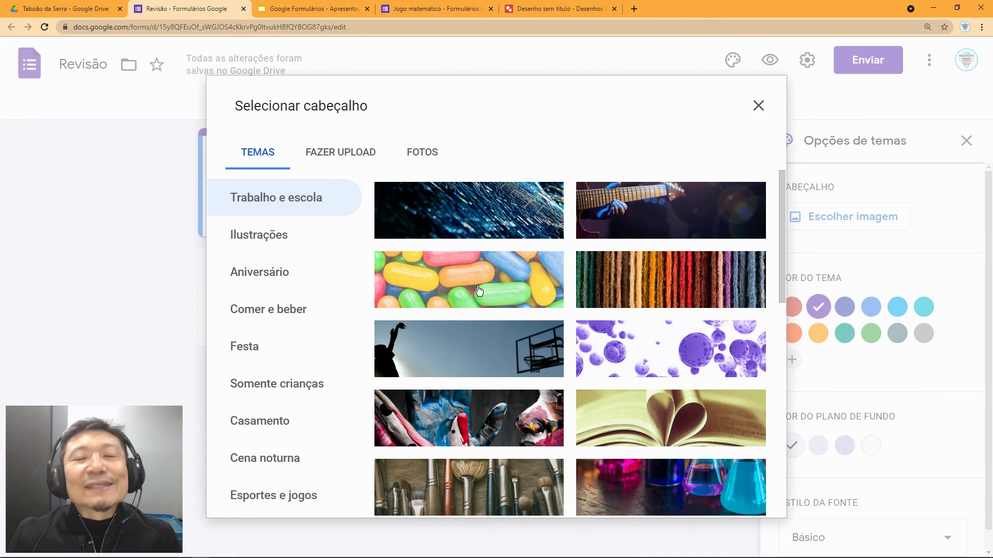
click(479, 291)
click(749, 497)
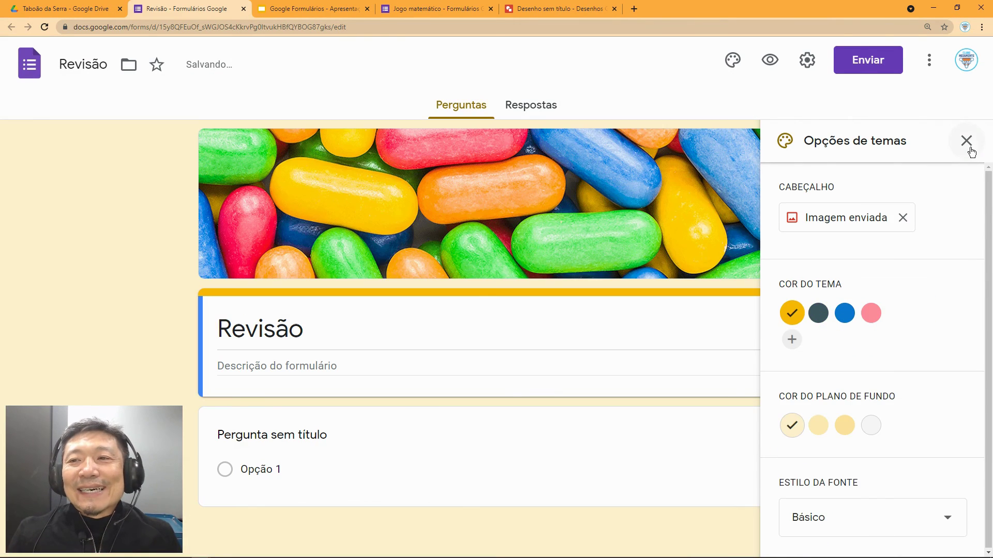
click(967, 140)
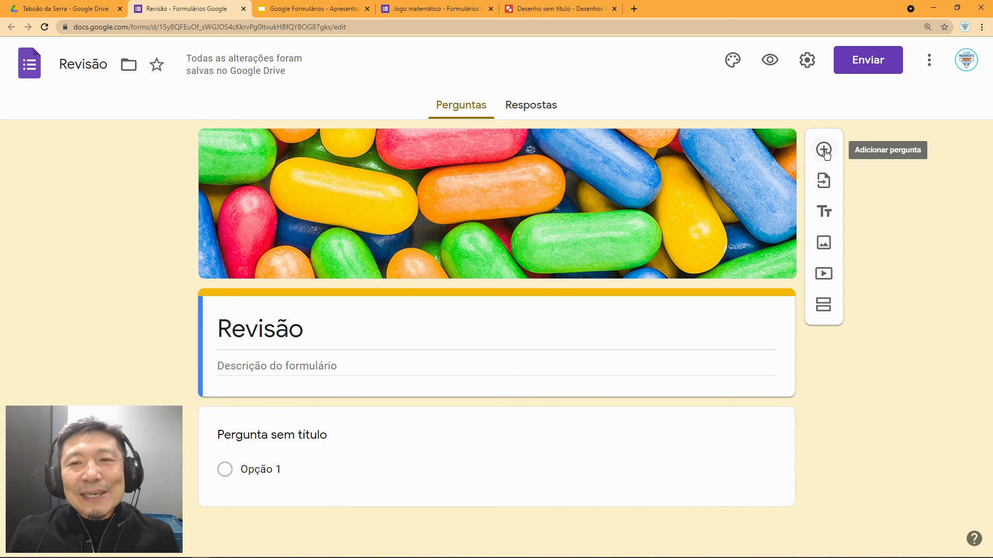
Step: Add a new question and change its type to file upload
click(824, 151)
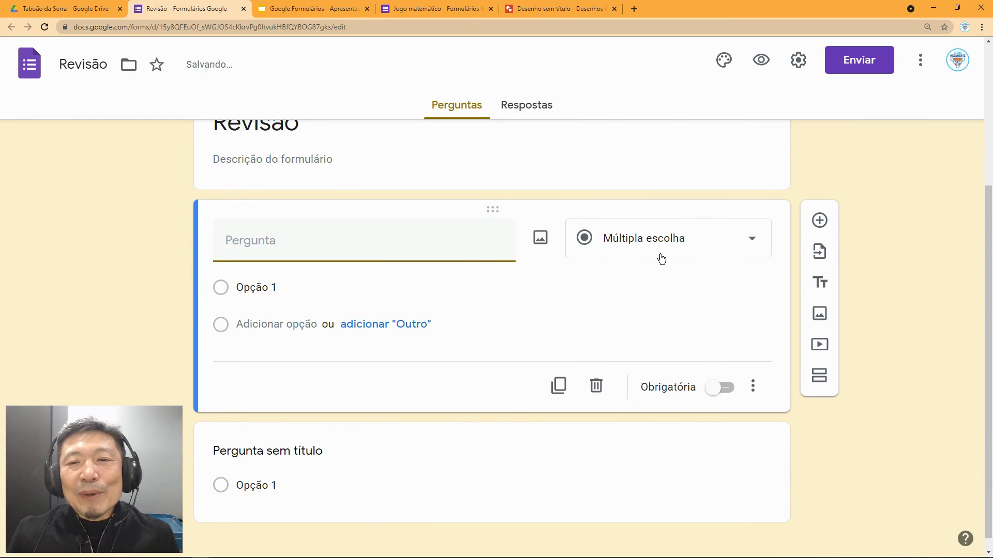
click(711, 241)
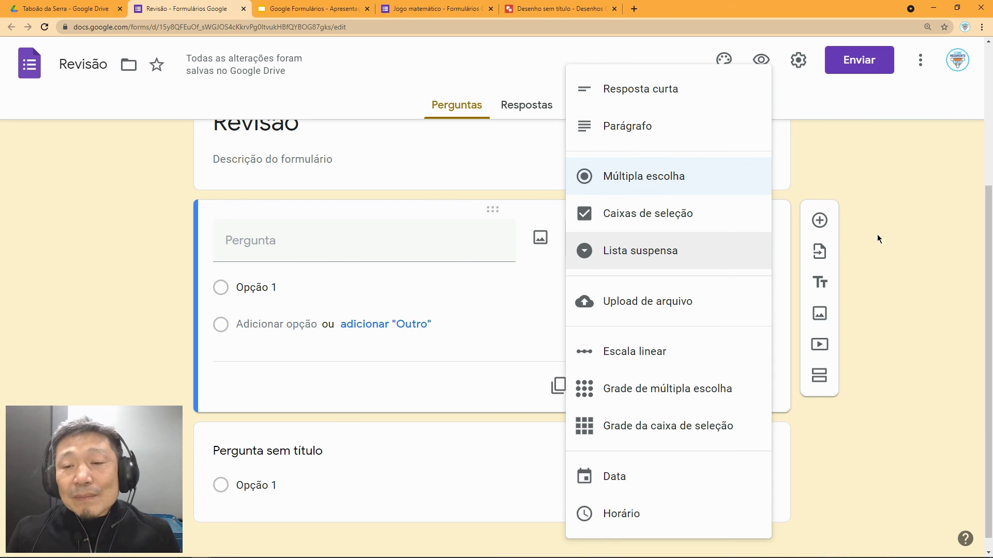
click(644, 305)
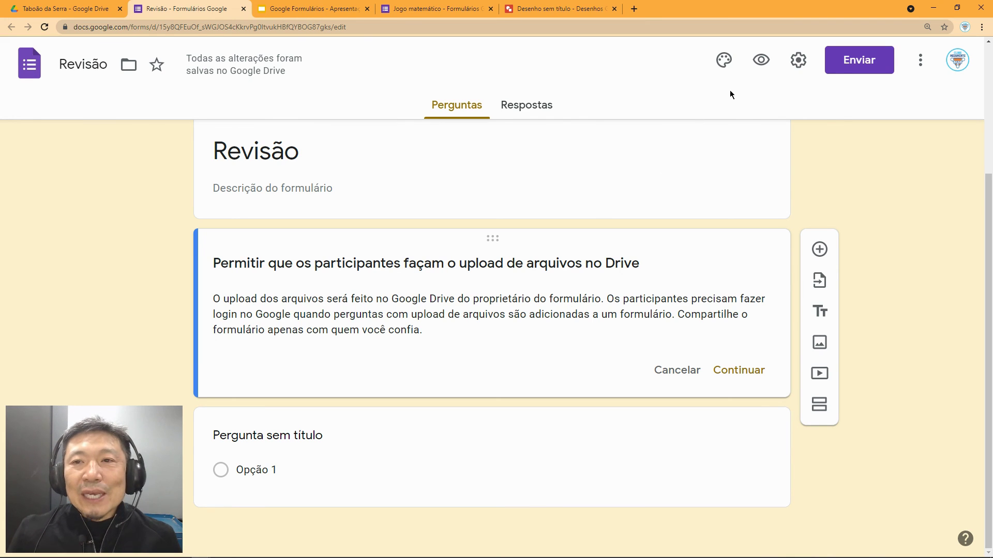
click(761, 60)
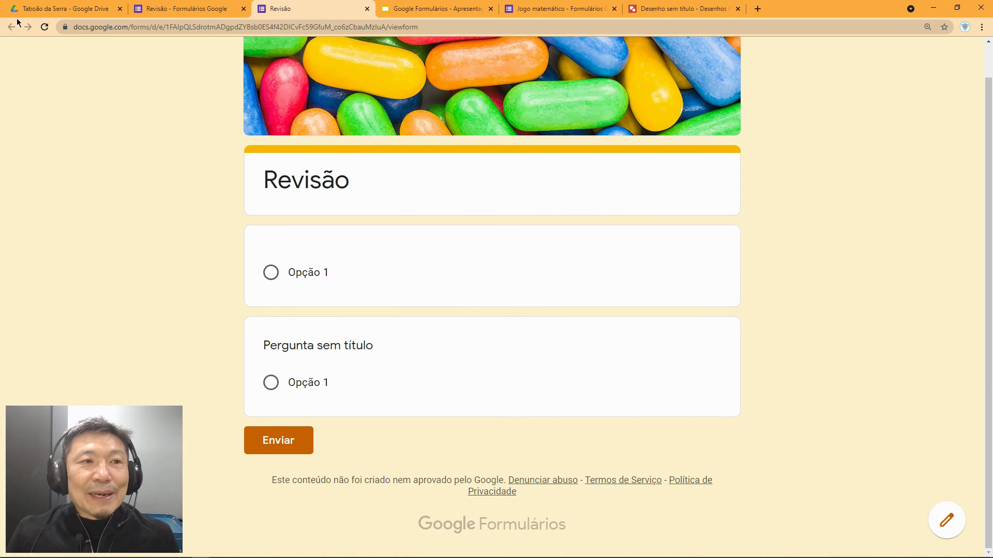
click(367, 10)
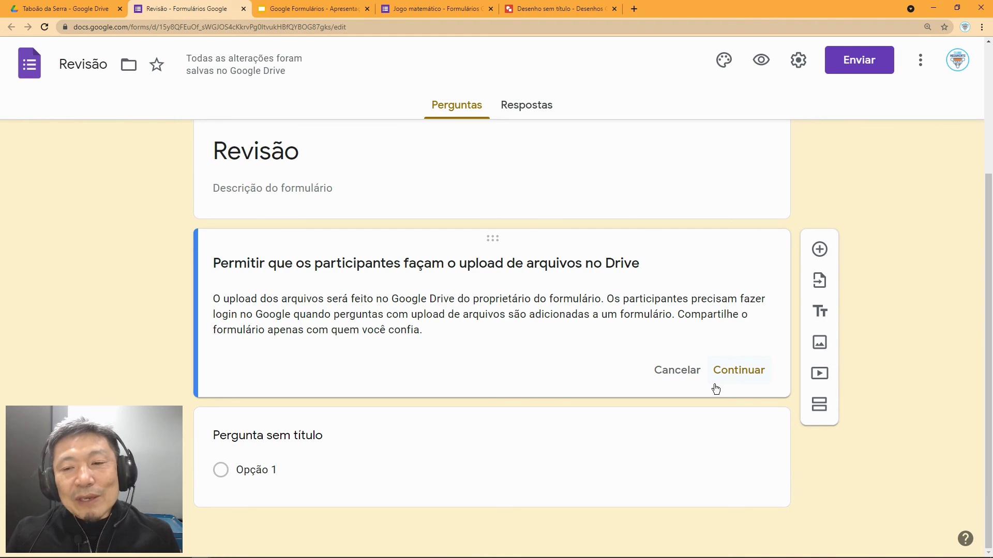
Step: Allow file uploads and title the question 'Envie a foto do trabalho'
click(738, 373)
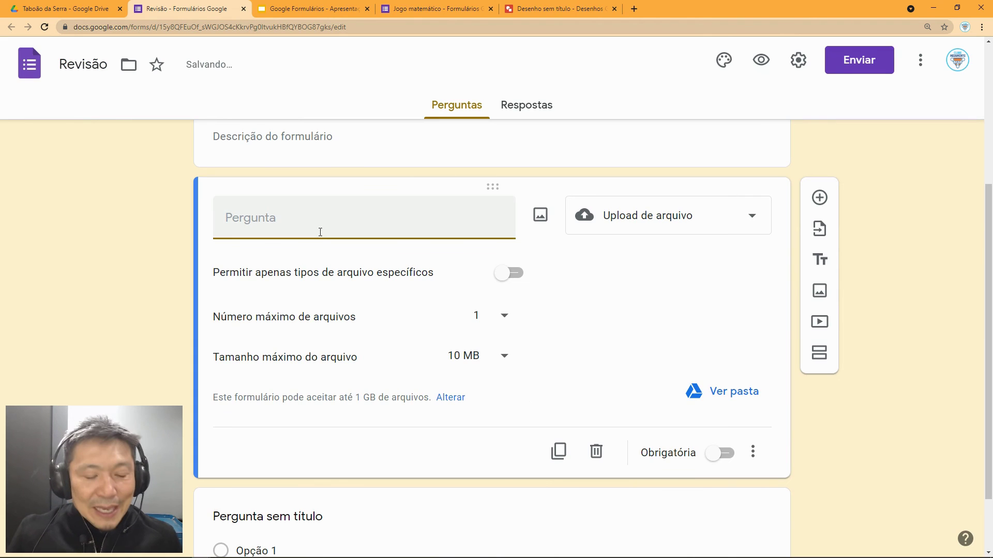
text(Env)
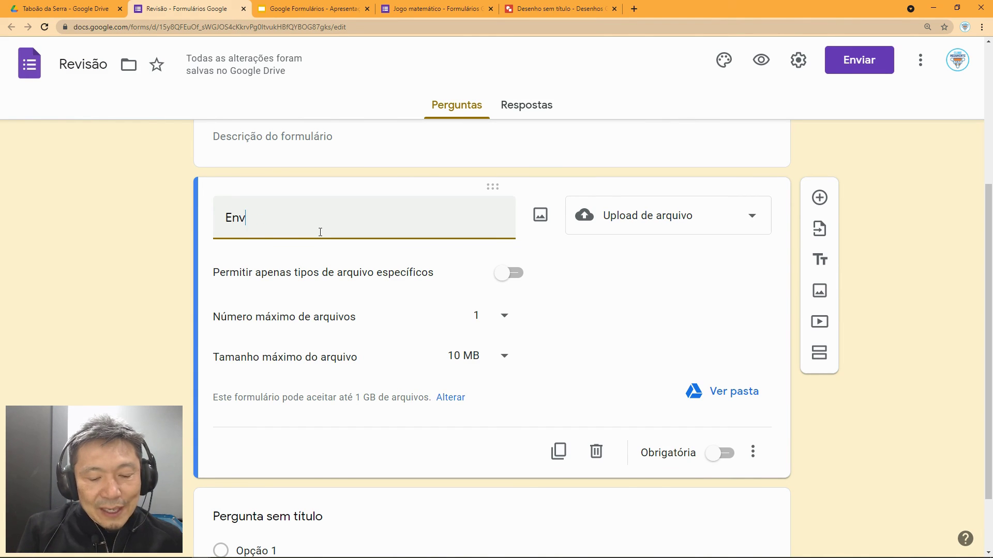
text(ie a foto )
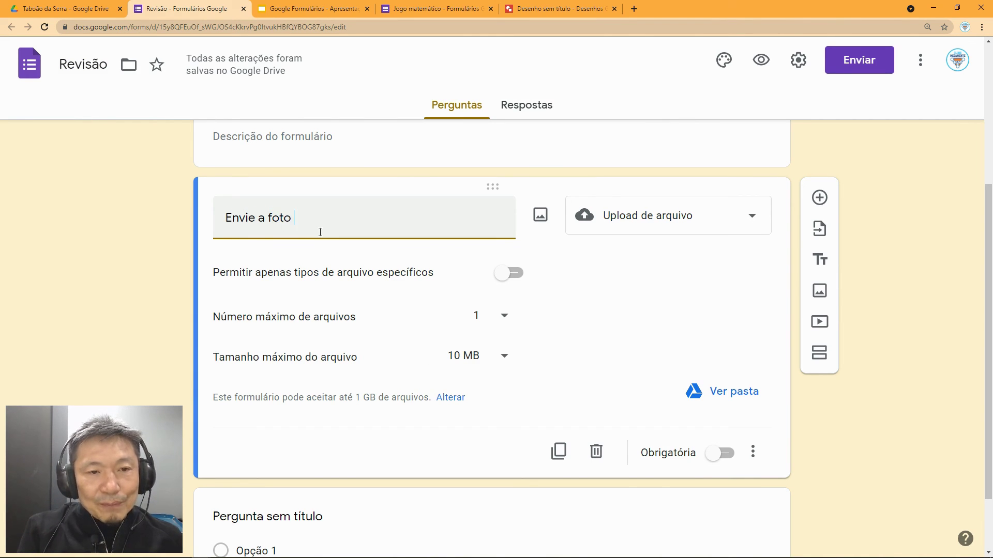
text(do trabalho)
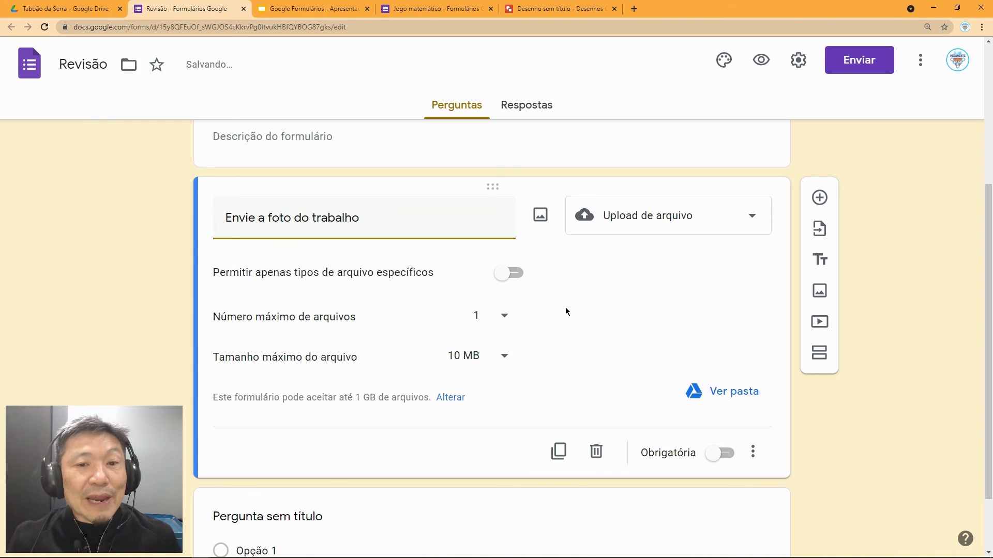
scroll(568, 310, down, 1)
scroll(571, 310, up, 2)
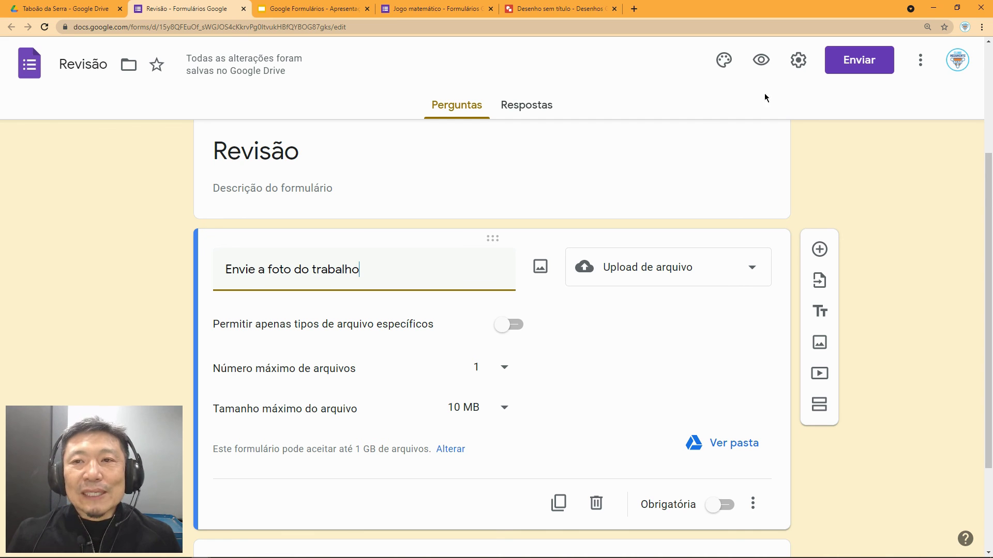
Step: Test the upload question in preview, then delete the 'Envie a foto do trabalho' question
click(763, 62)
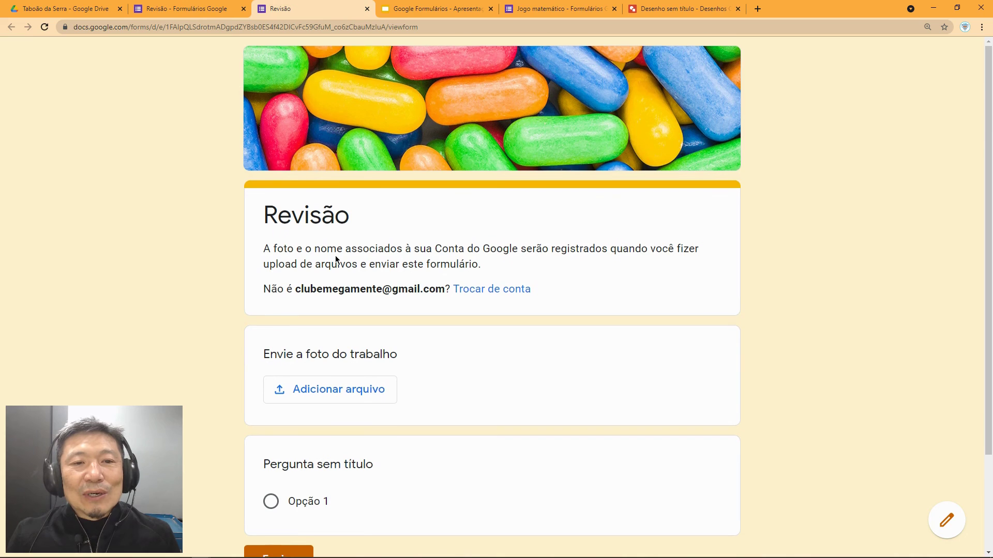
scroll(362, 259, down, 1)
drag(390, 199, 497, 215)
scroll(553, 212, down, 1)
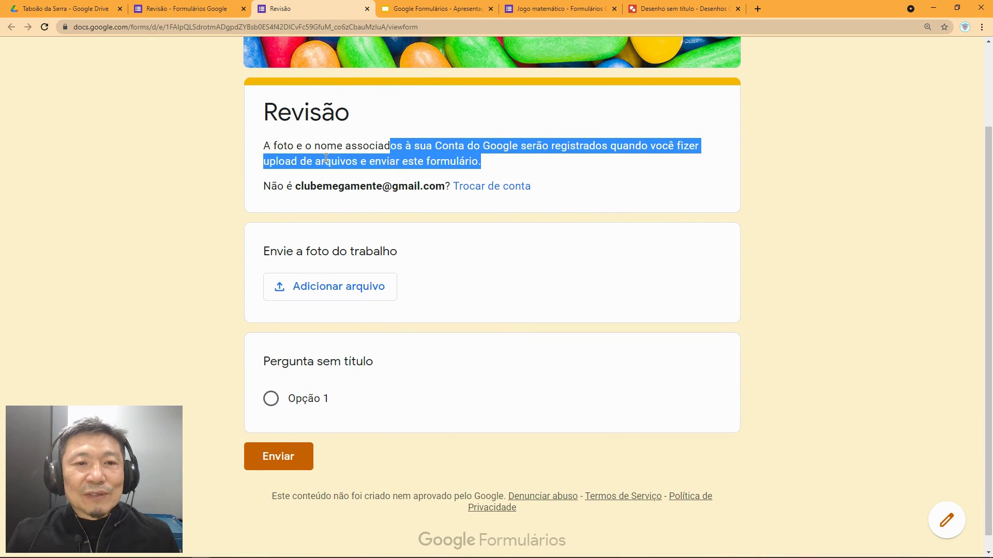
click(422, 168)
scroll(392, 205, down, 1)
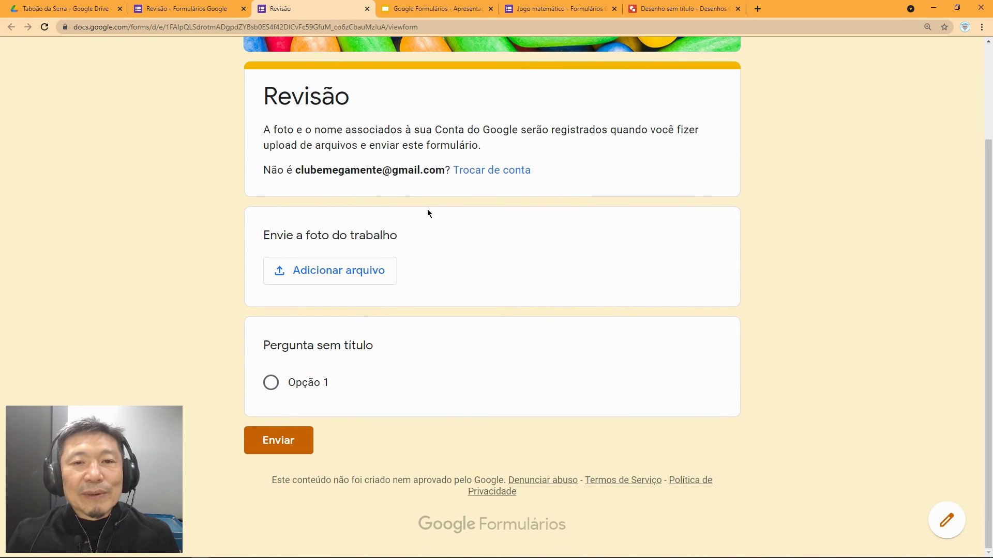
click(339, 278)
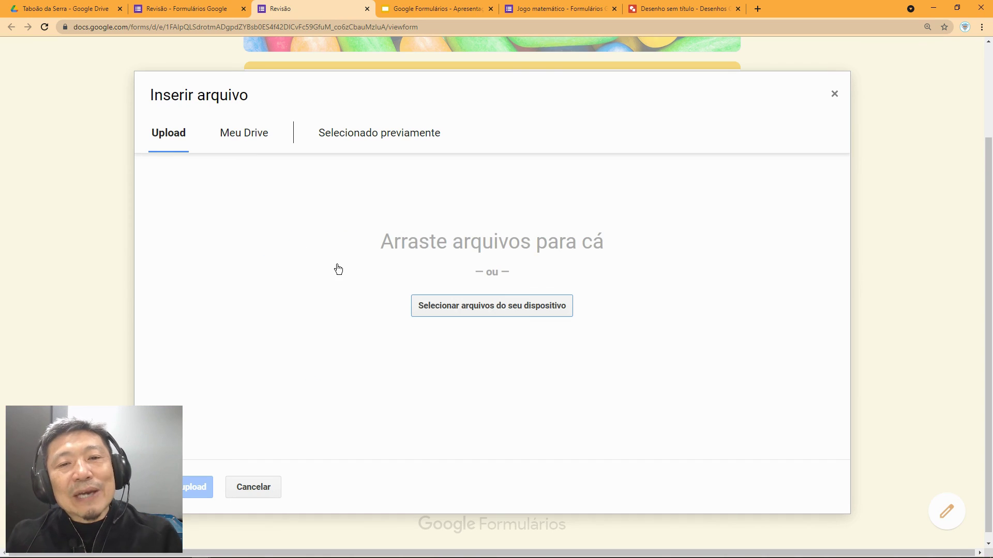
click(836, 98)
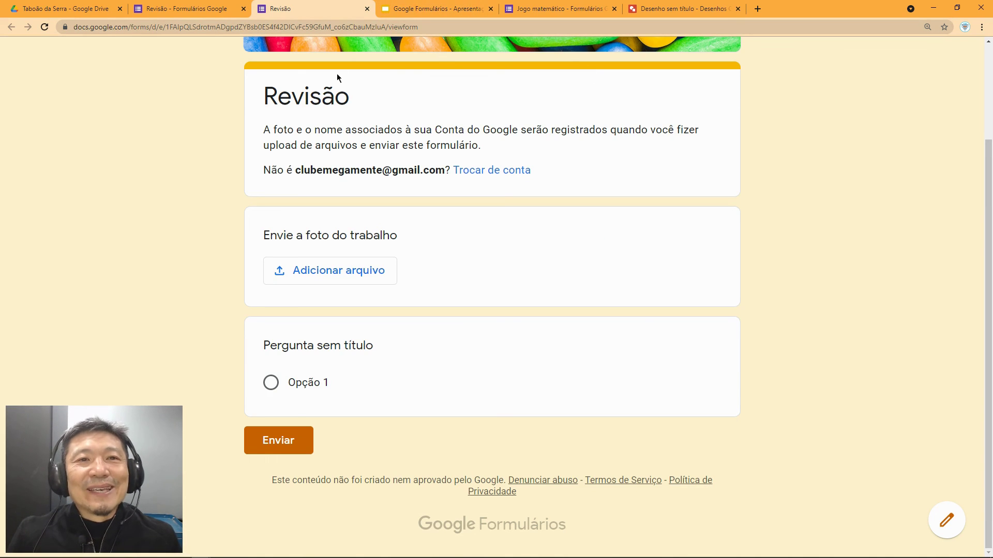
click(367, 9)
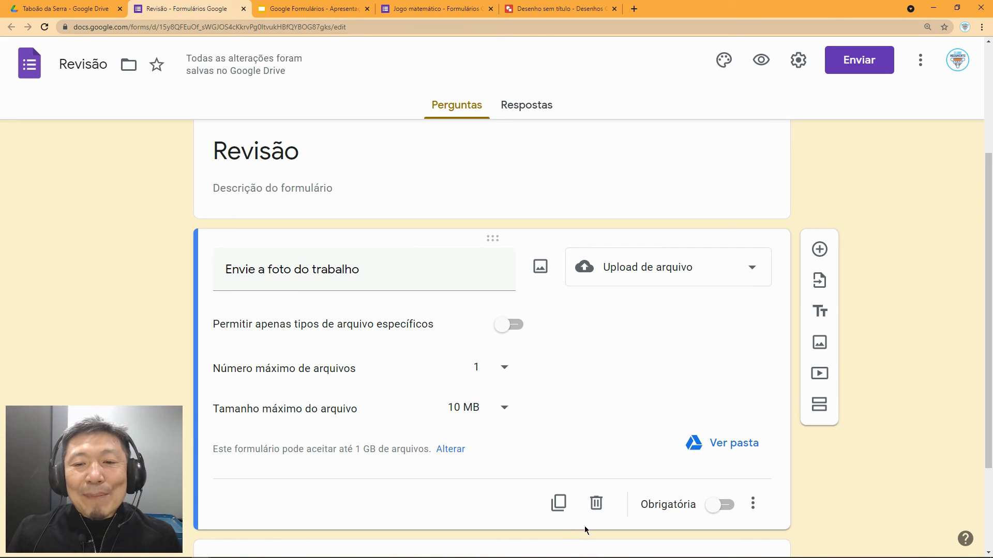
click(596, 503)
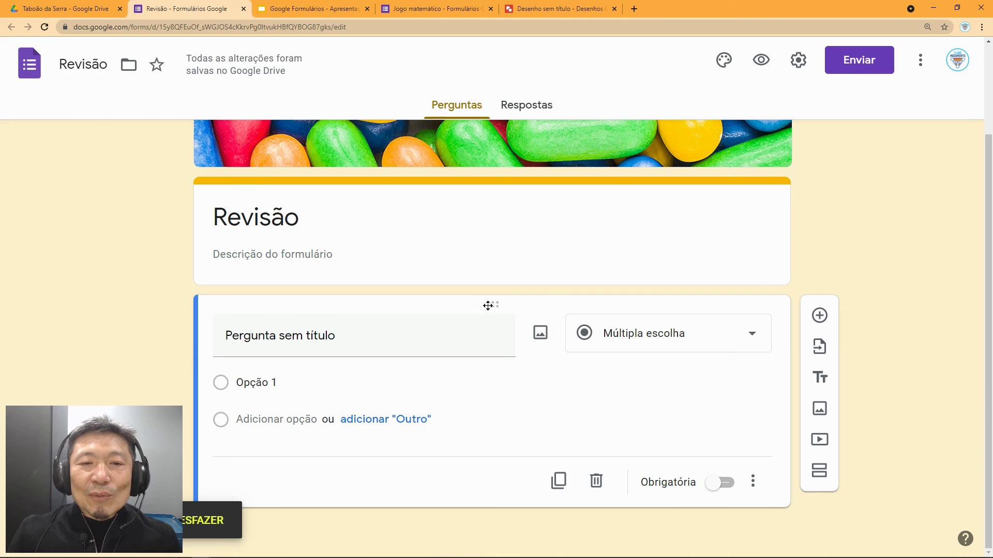
drag(488, 306, 490, 303)
drag(492, 362, 492, 358)
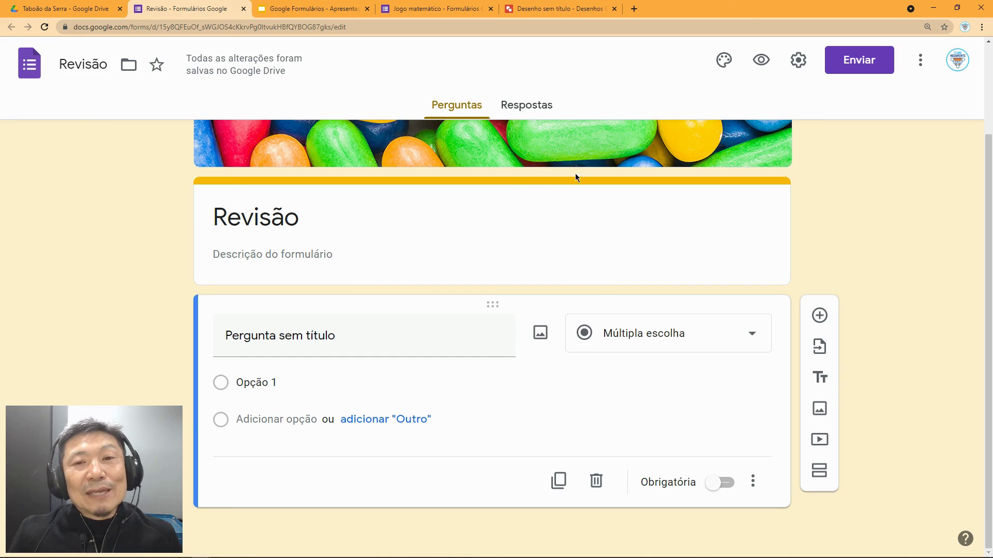
Step: Submit a test response choosing Opção 1 and view the 1-response summary
click(527, 106)
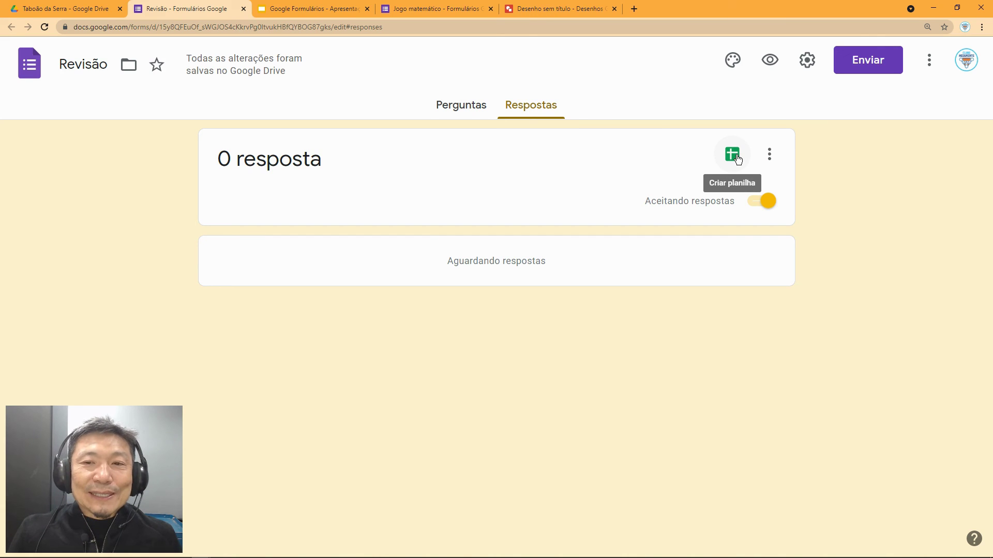
click(470, 107)
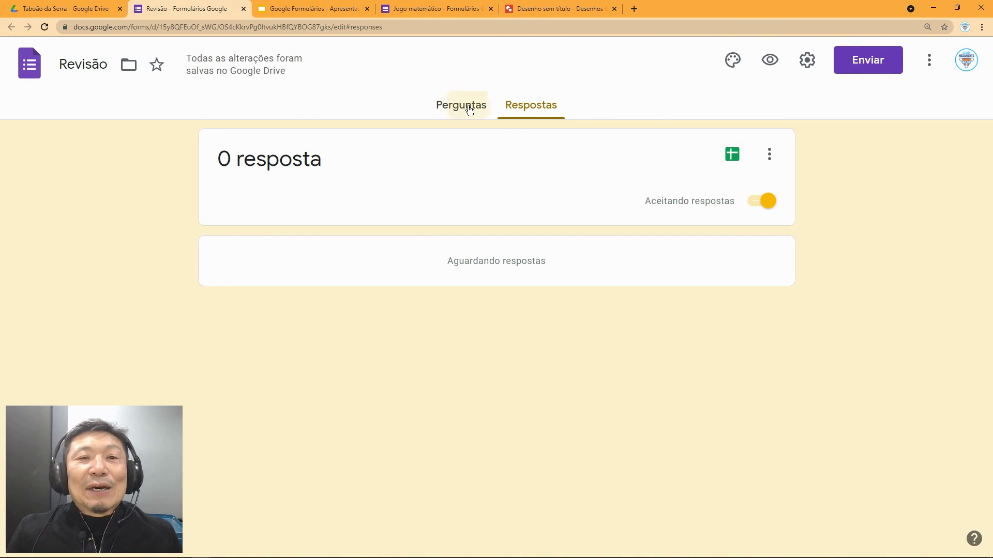
click(763, 62)
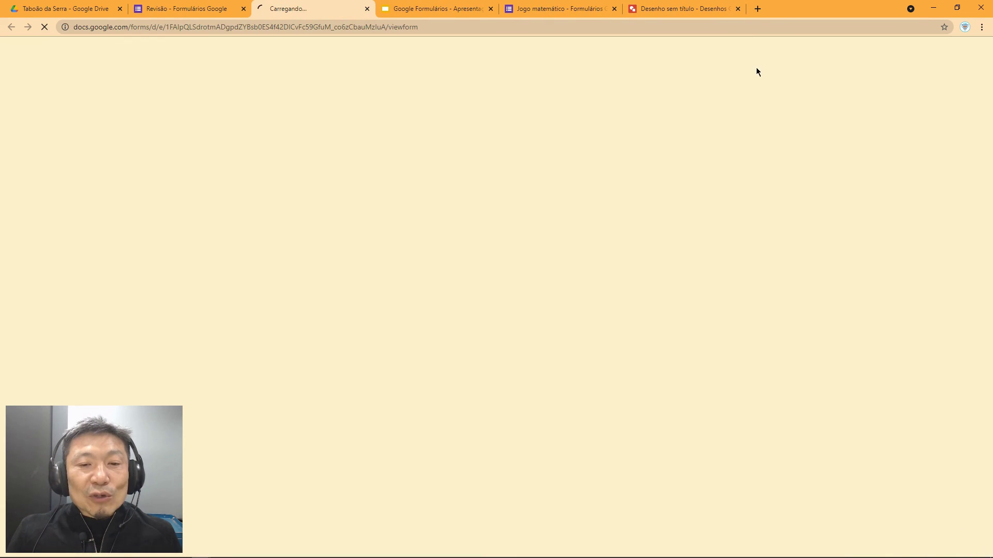
click(275, 326)
click(297, 411)
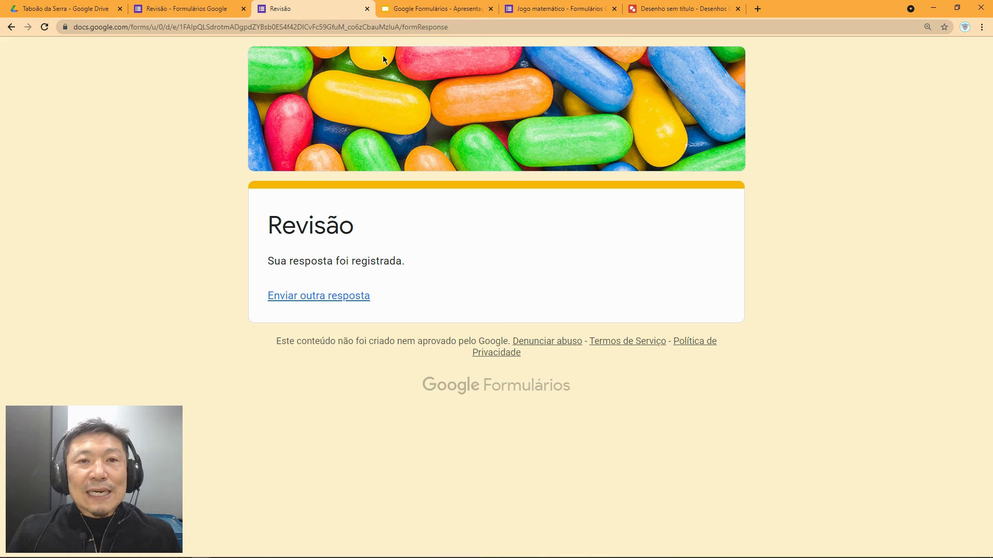
click(186, 9)
click(519, 115)
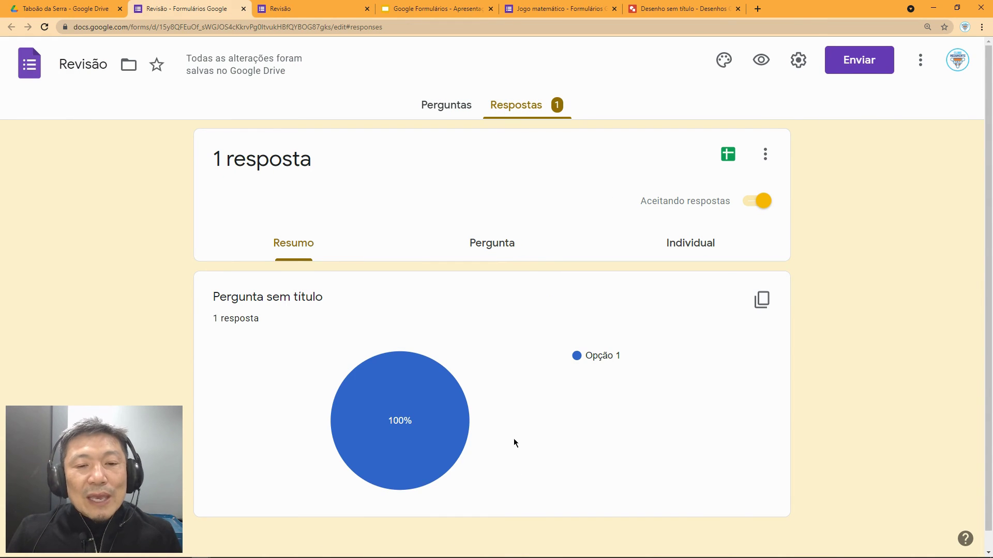
Step: Browse the Pergunta and Individual views, then link responses to a new 'Revisão (respostas)' spreadsheet
click(499, 246)
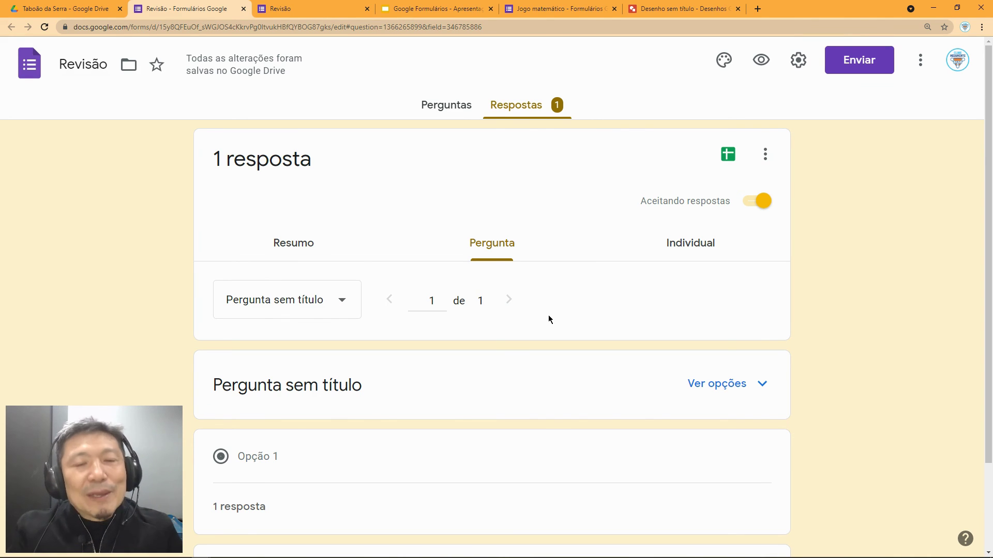
click(710, 252)
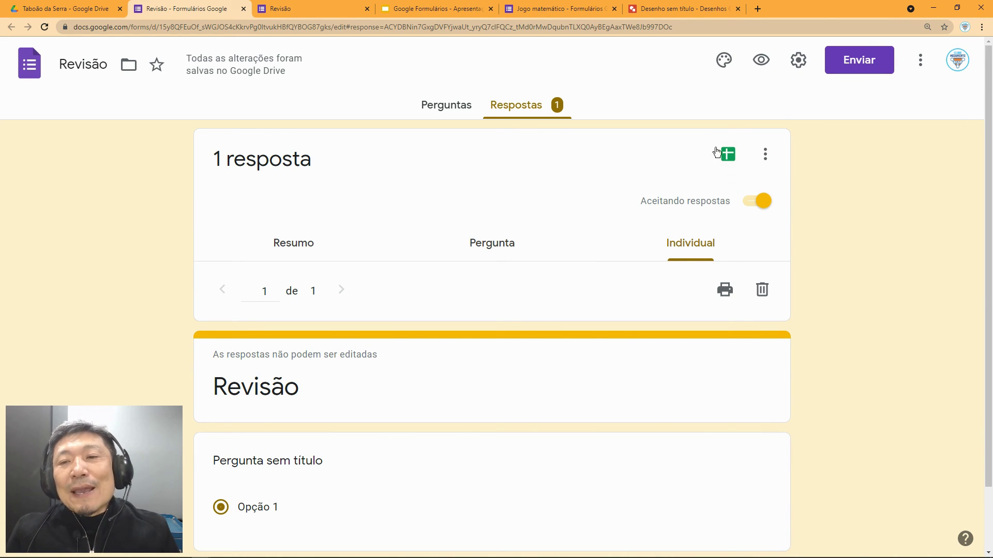
click(729, 156)
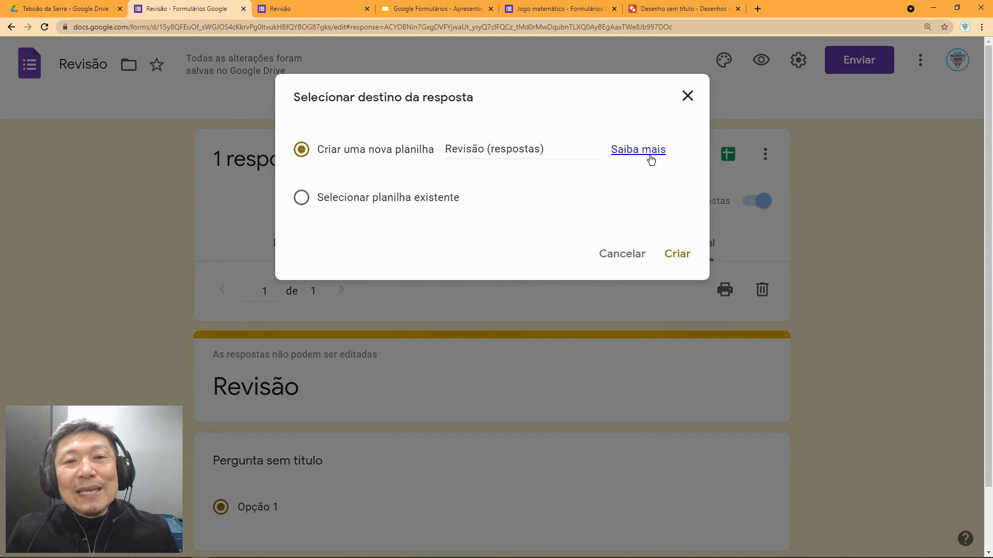
click(678, 254)
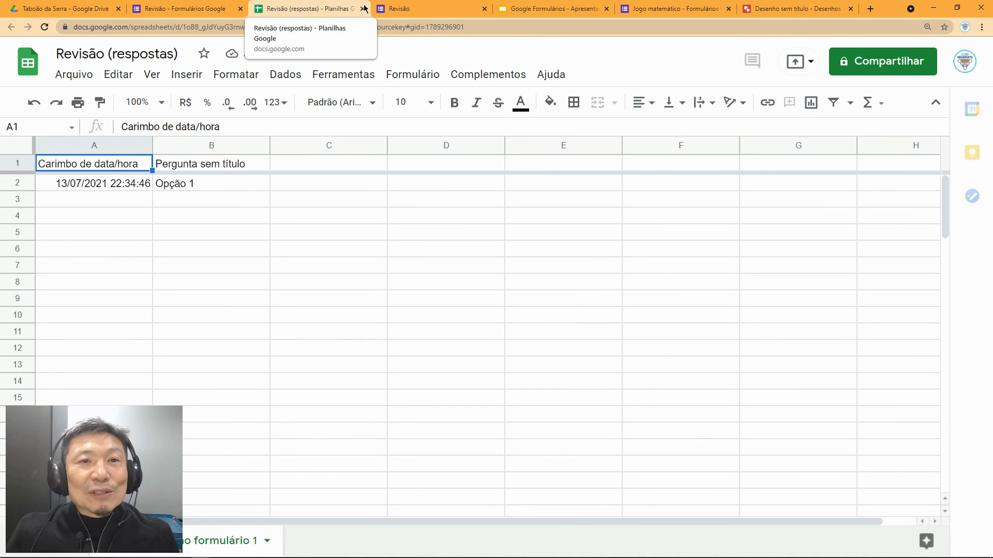
click(197, 9)
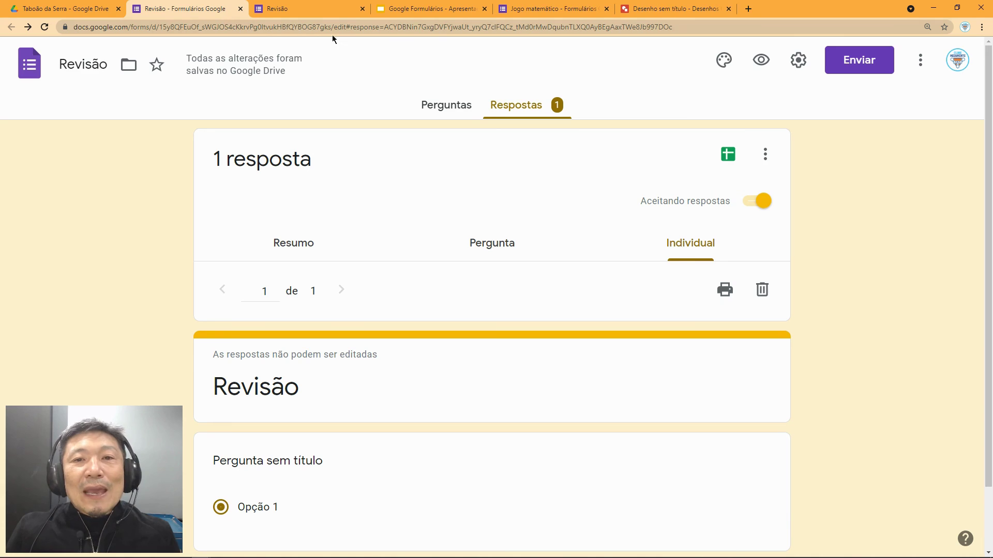
Step: Hide the link to submit another response in the Presentation settings
click(797, 60)
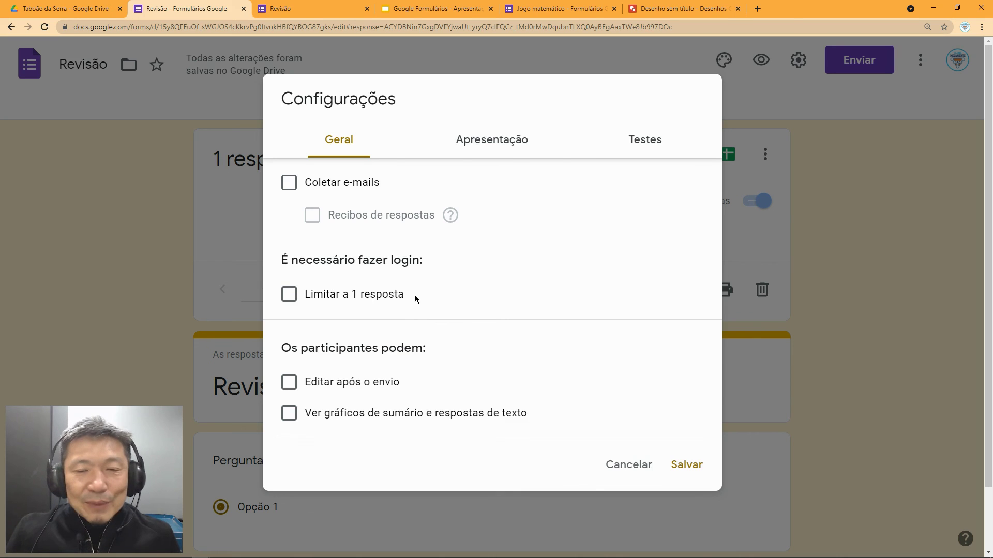
click(515, 151)
click(289, 246)
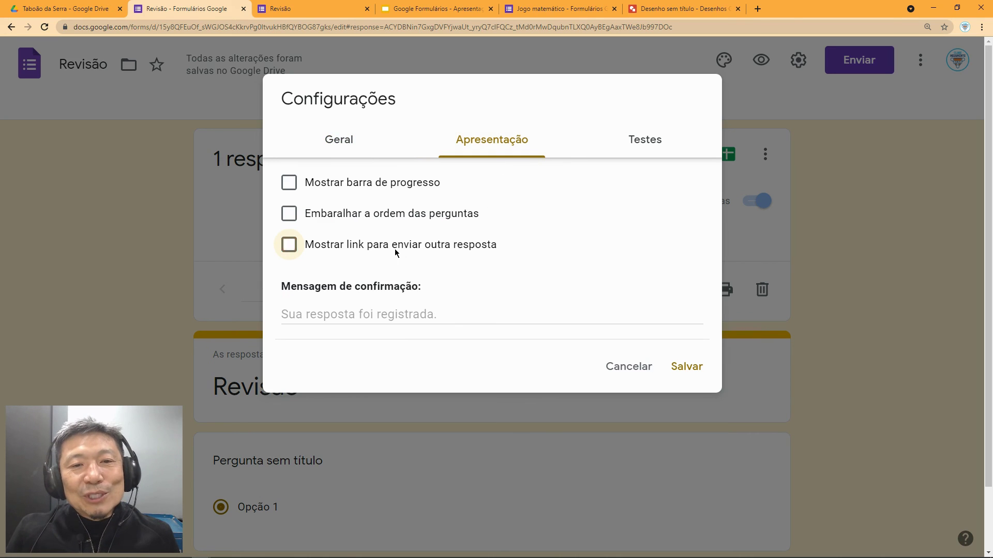
Step: Turn on quiz mode, save the settings, and open the send-form window
click(648, 145)
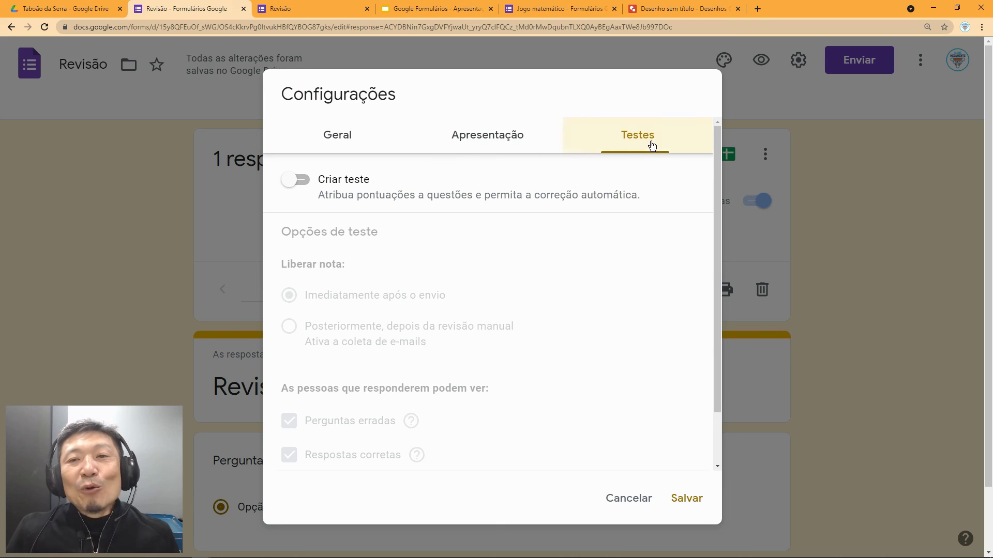
click(302, 182)
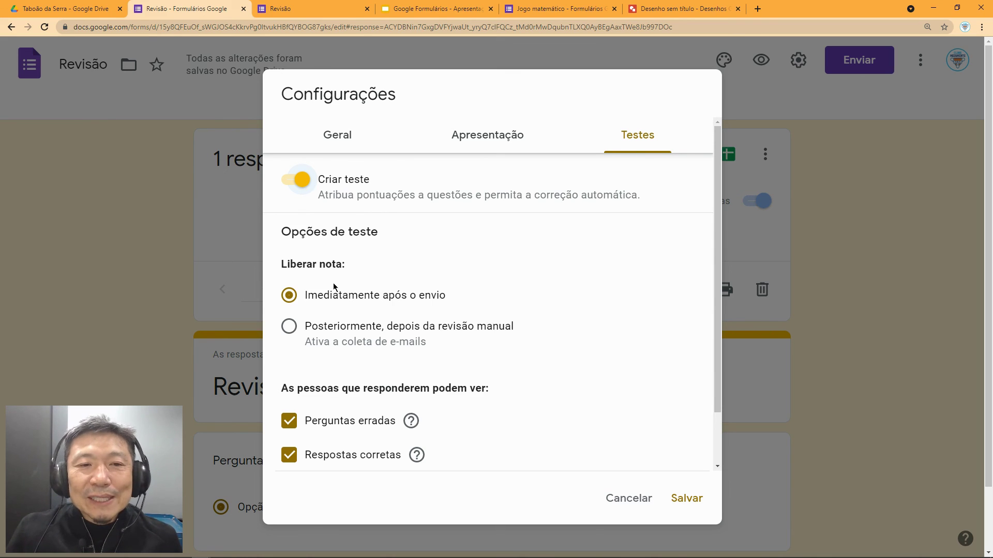
scroll(414, 300, down, 1)
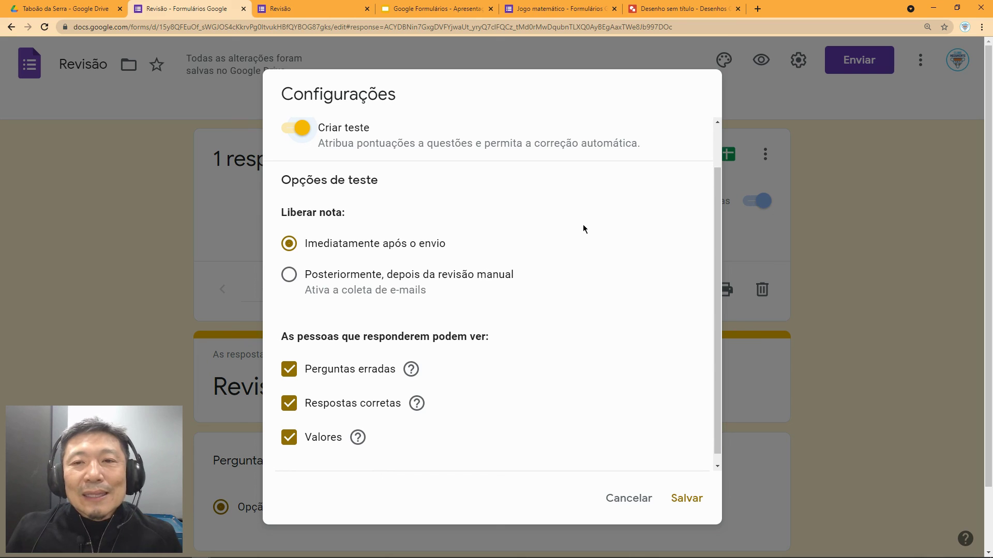
scroll(584, 229, up, 1)
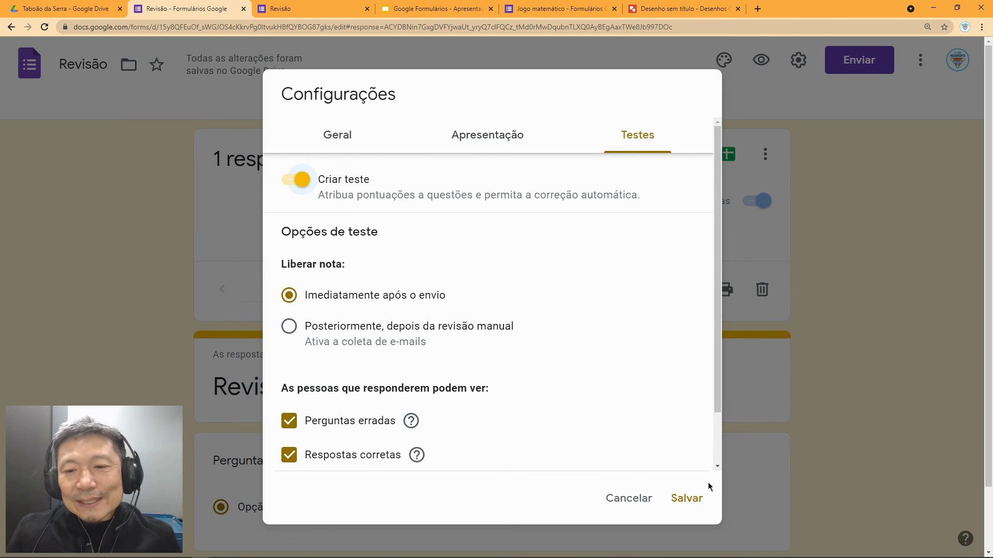
click(684, 499)
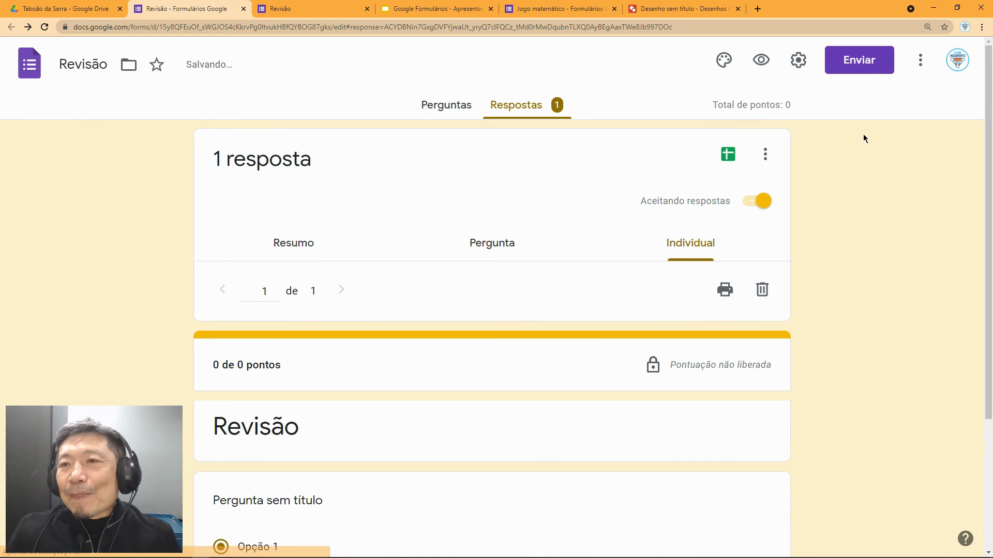
click(857, 72)
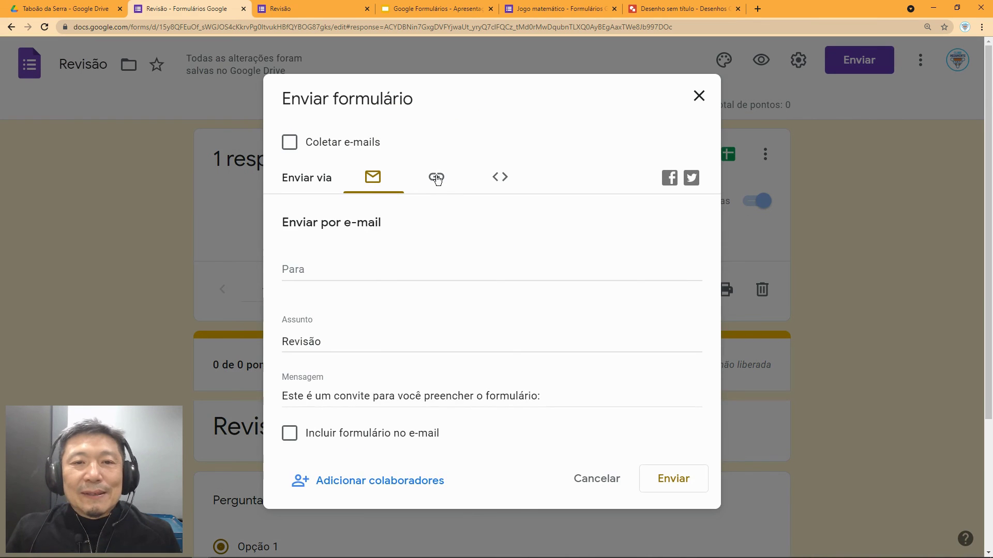
Step: Show the form's shareable link, then close the send window
click(438, 187)
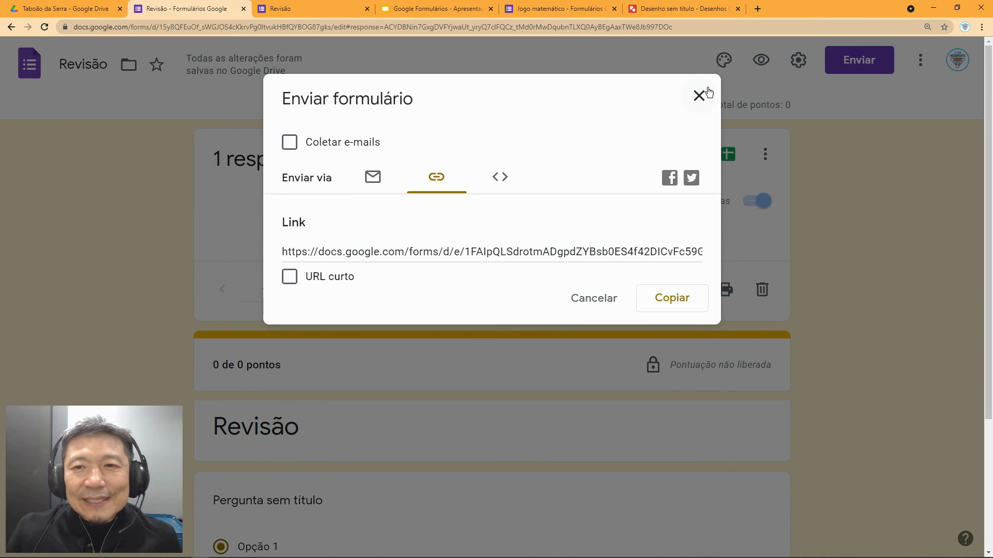
click(699, 112)
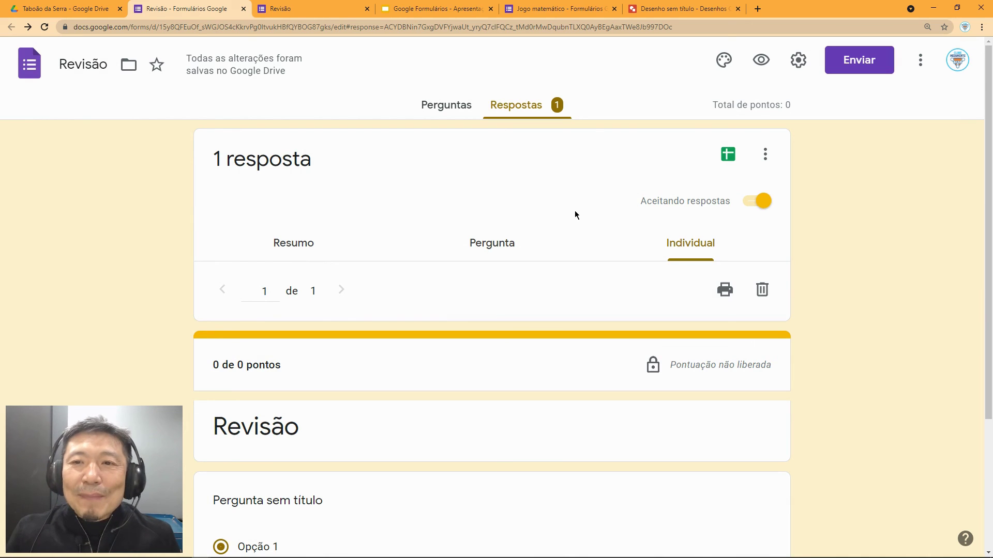
scroll(574, 211, down, 2)
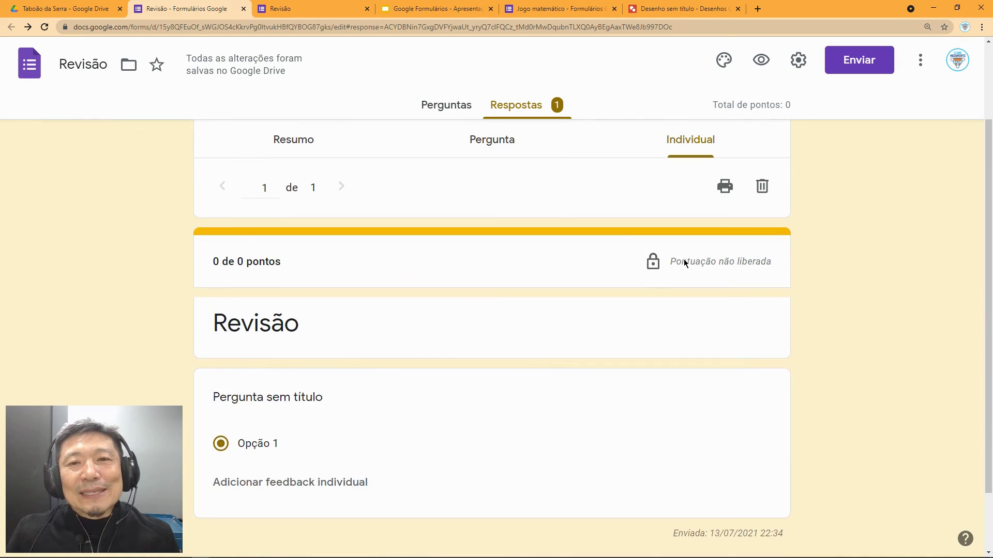
scroll(579, 331, up, 2)
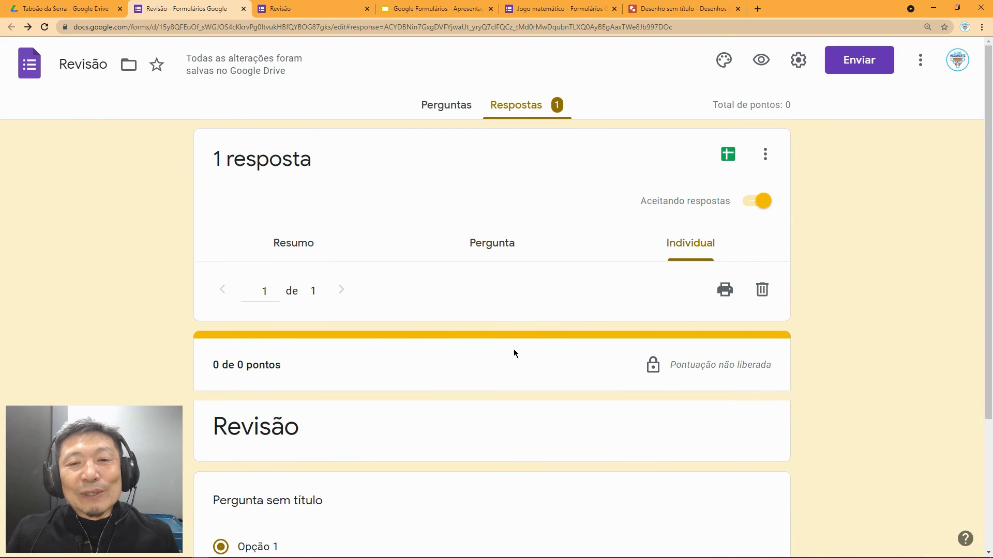
scroll(409, 334, down, 2)
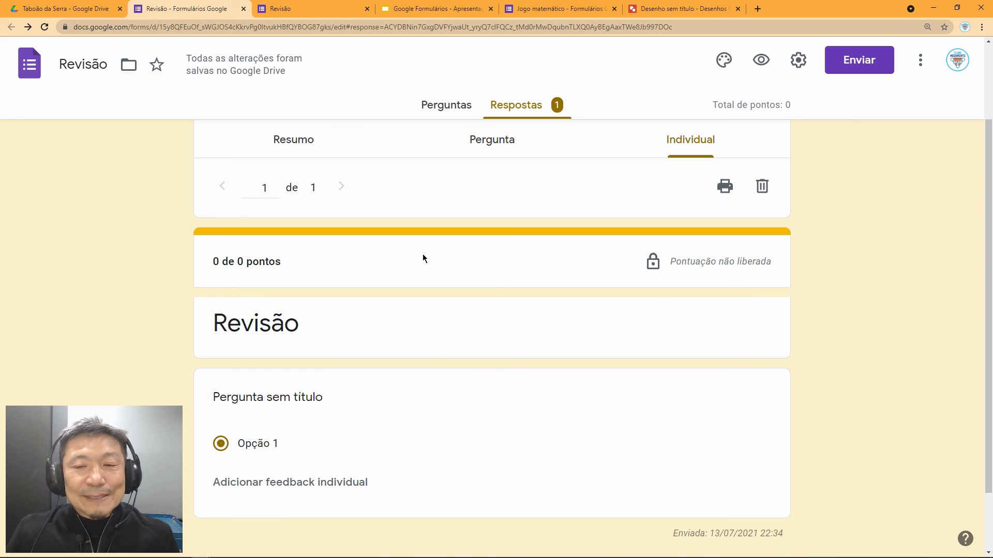
scroll(694, 182, up, 2)
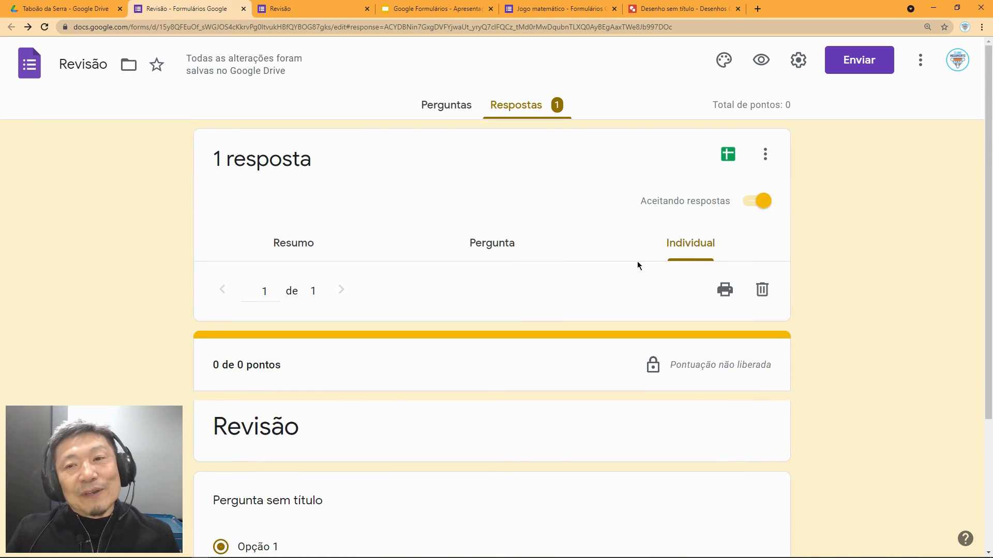
Step: Switch accepting responses off and back on
click(751, 207)
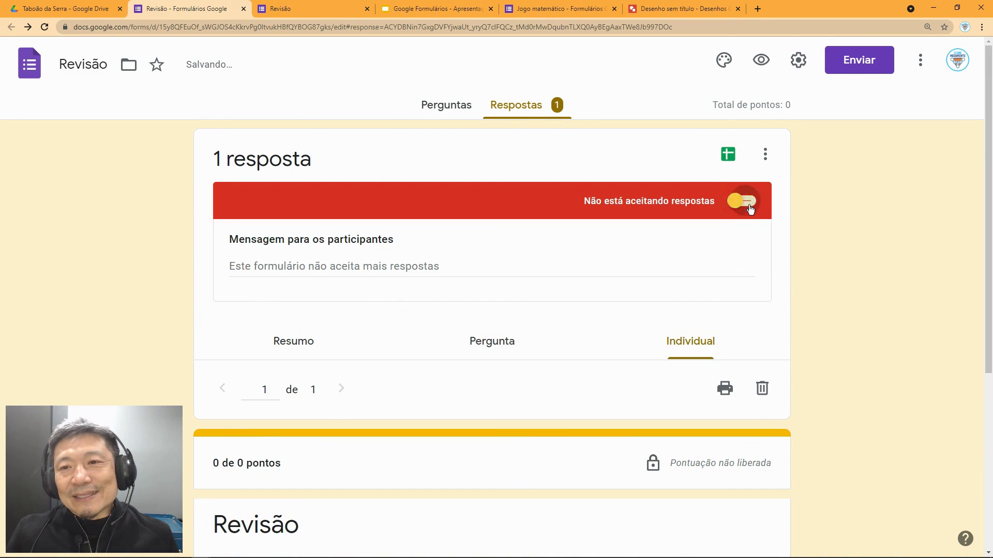
click(750, 209)
scroll(347, 346, down, 2)
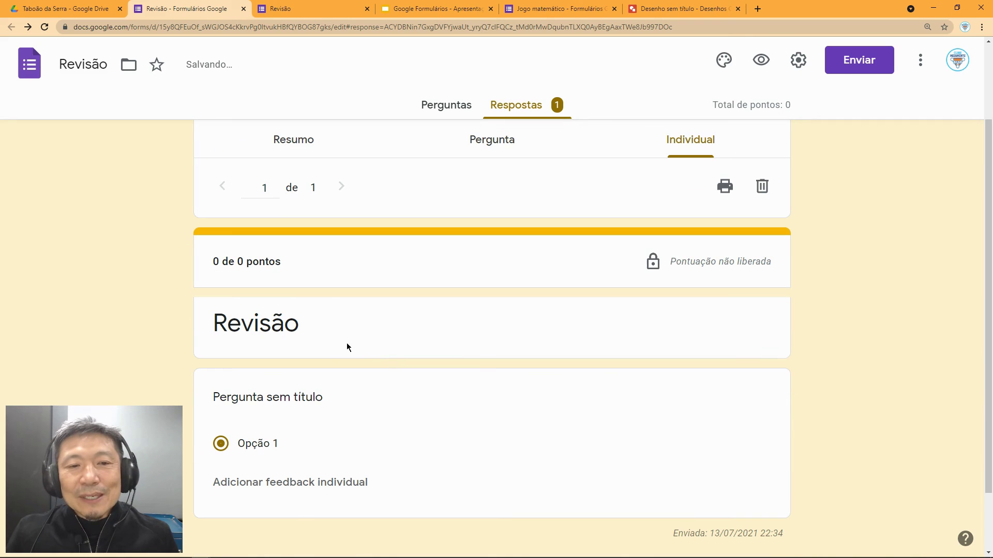
double_click(290, 325)
scroll(331, 328, down, 1)
click(266, 344)
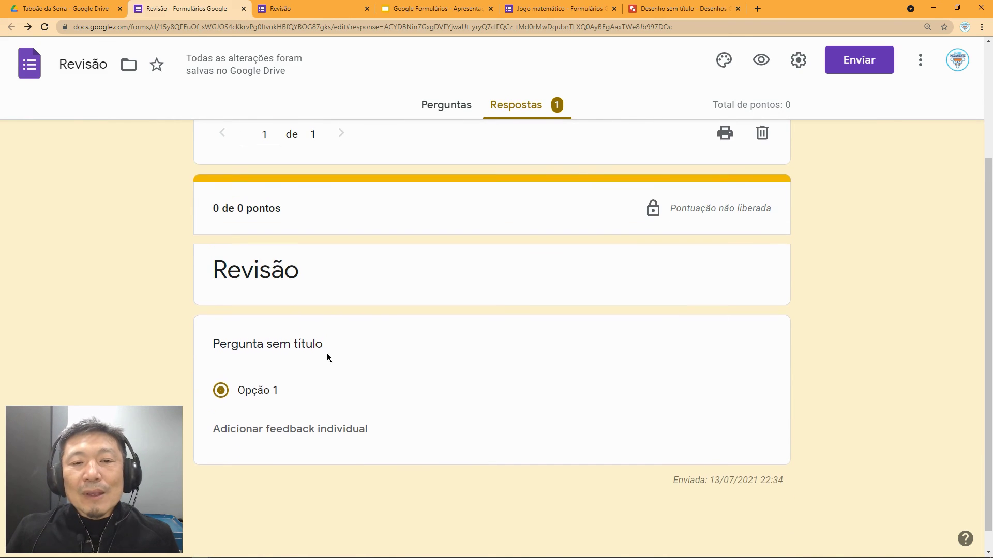
scroll(387, 335, up, 1)
Step: Add a second, untitled section below the existing questions
click(467, 103)
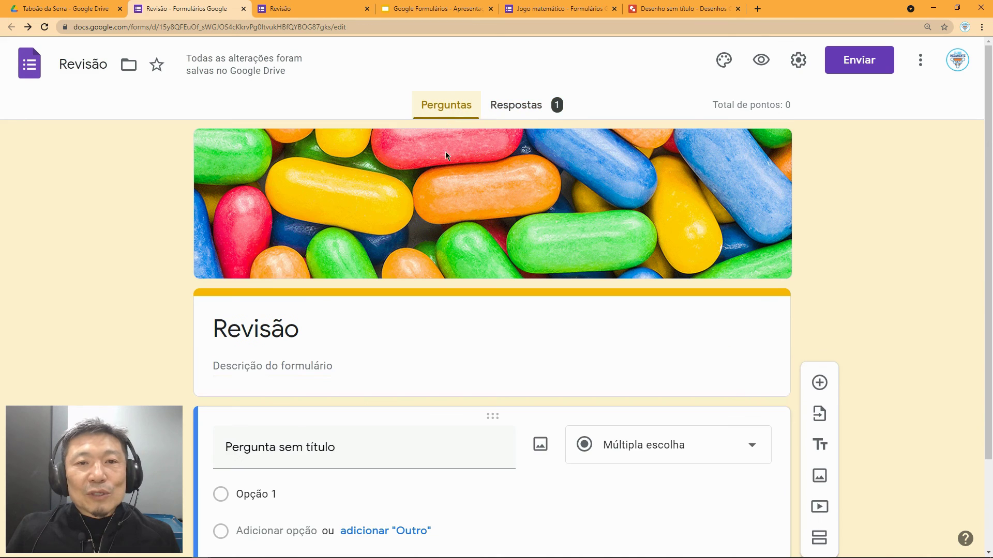
scroll(734, 393, down, 2)
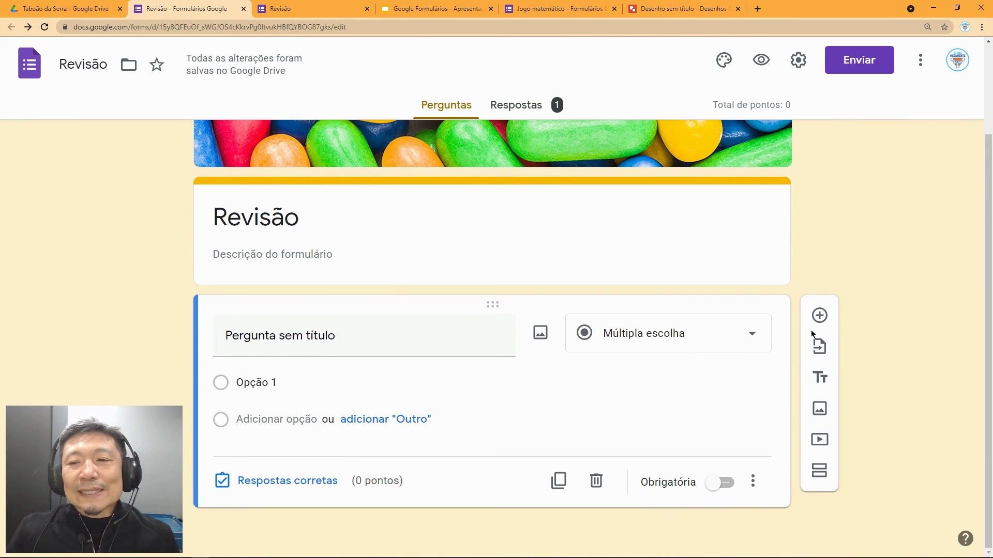
click(819, 470)
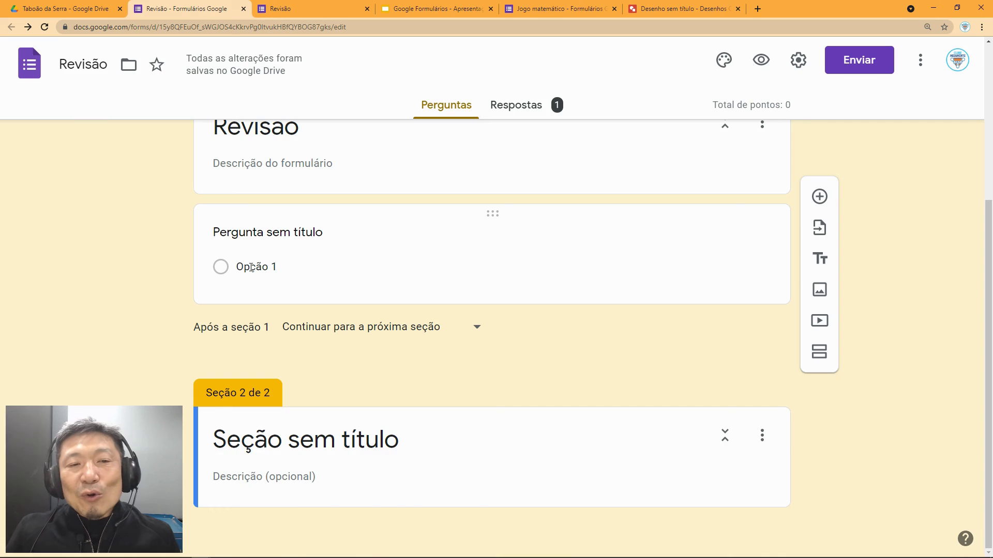
Step: Enable 'Go to section based on answer' on the multiple-choice question, then bring up the section flowchart drawing
click(251, 268)
click(755, 392)
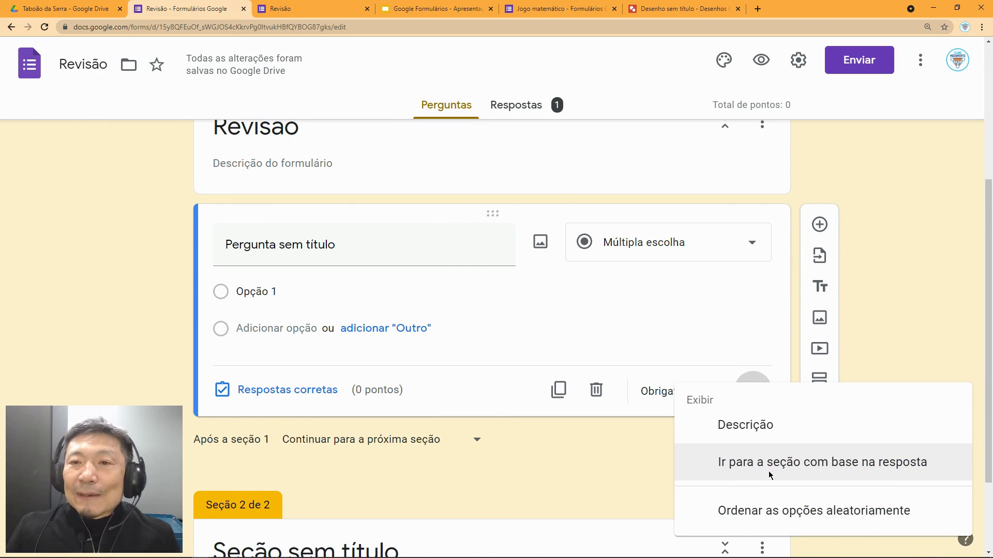
click(768, 471)
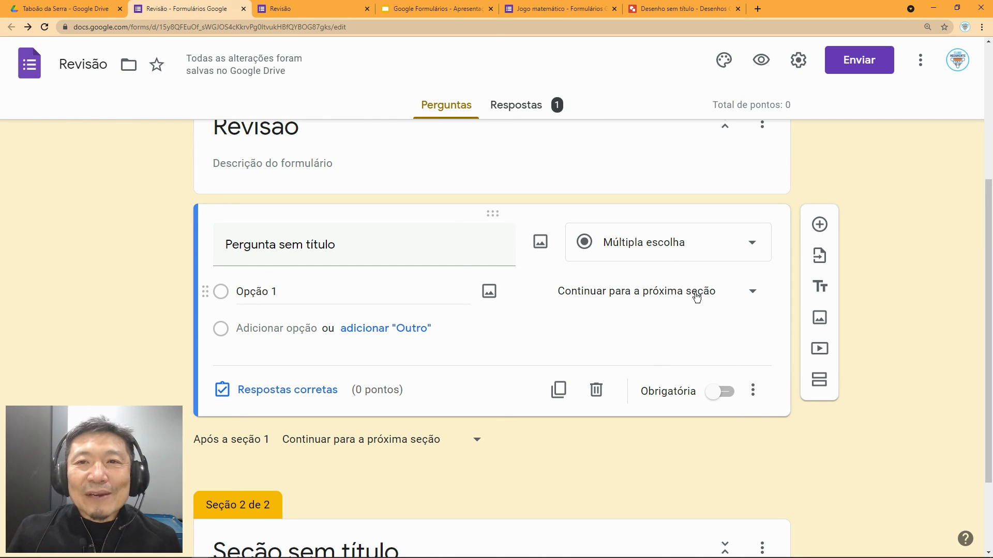
click(659, 8)
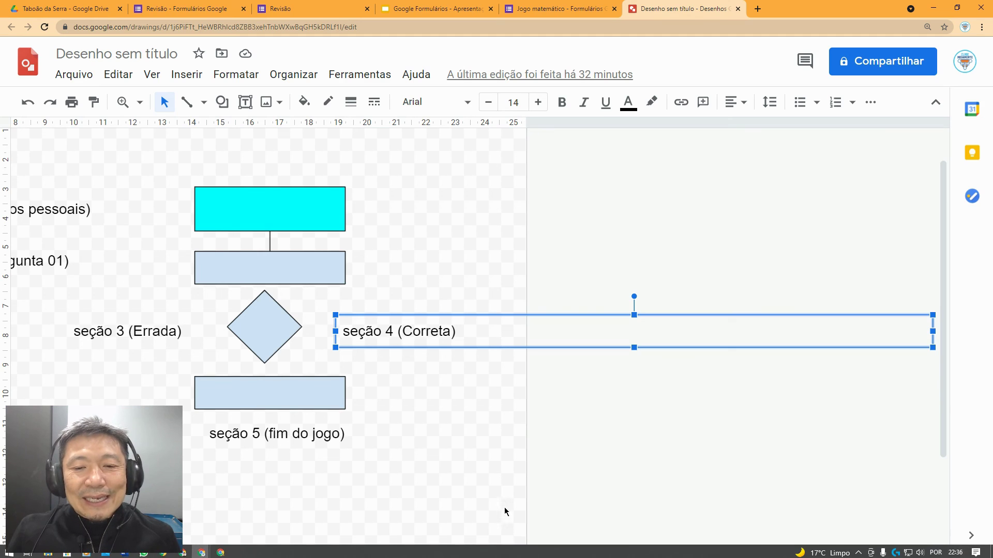
drag(455, 537, 256, 528)
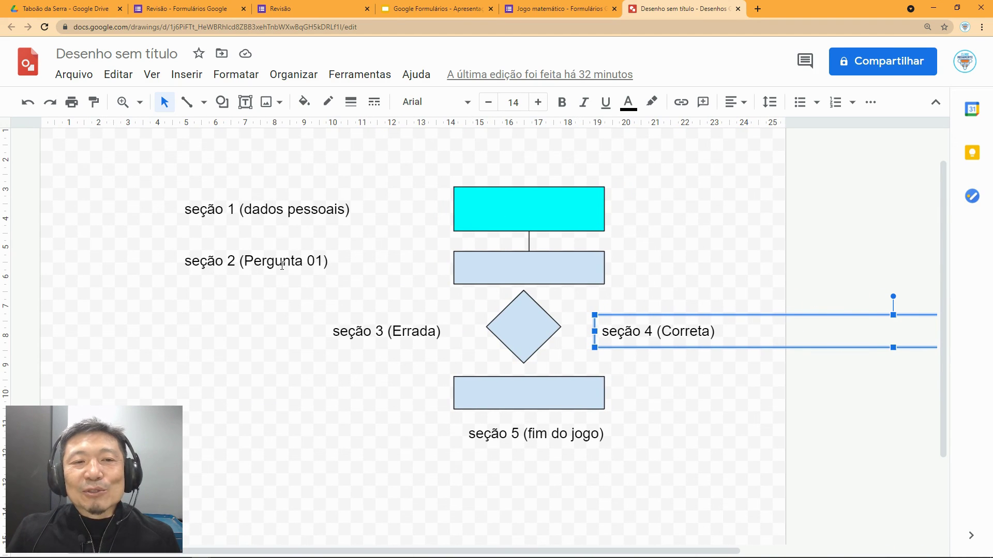